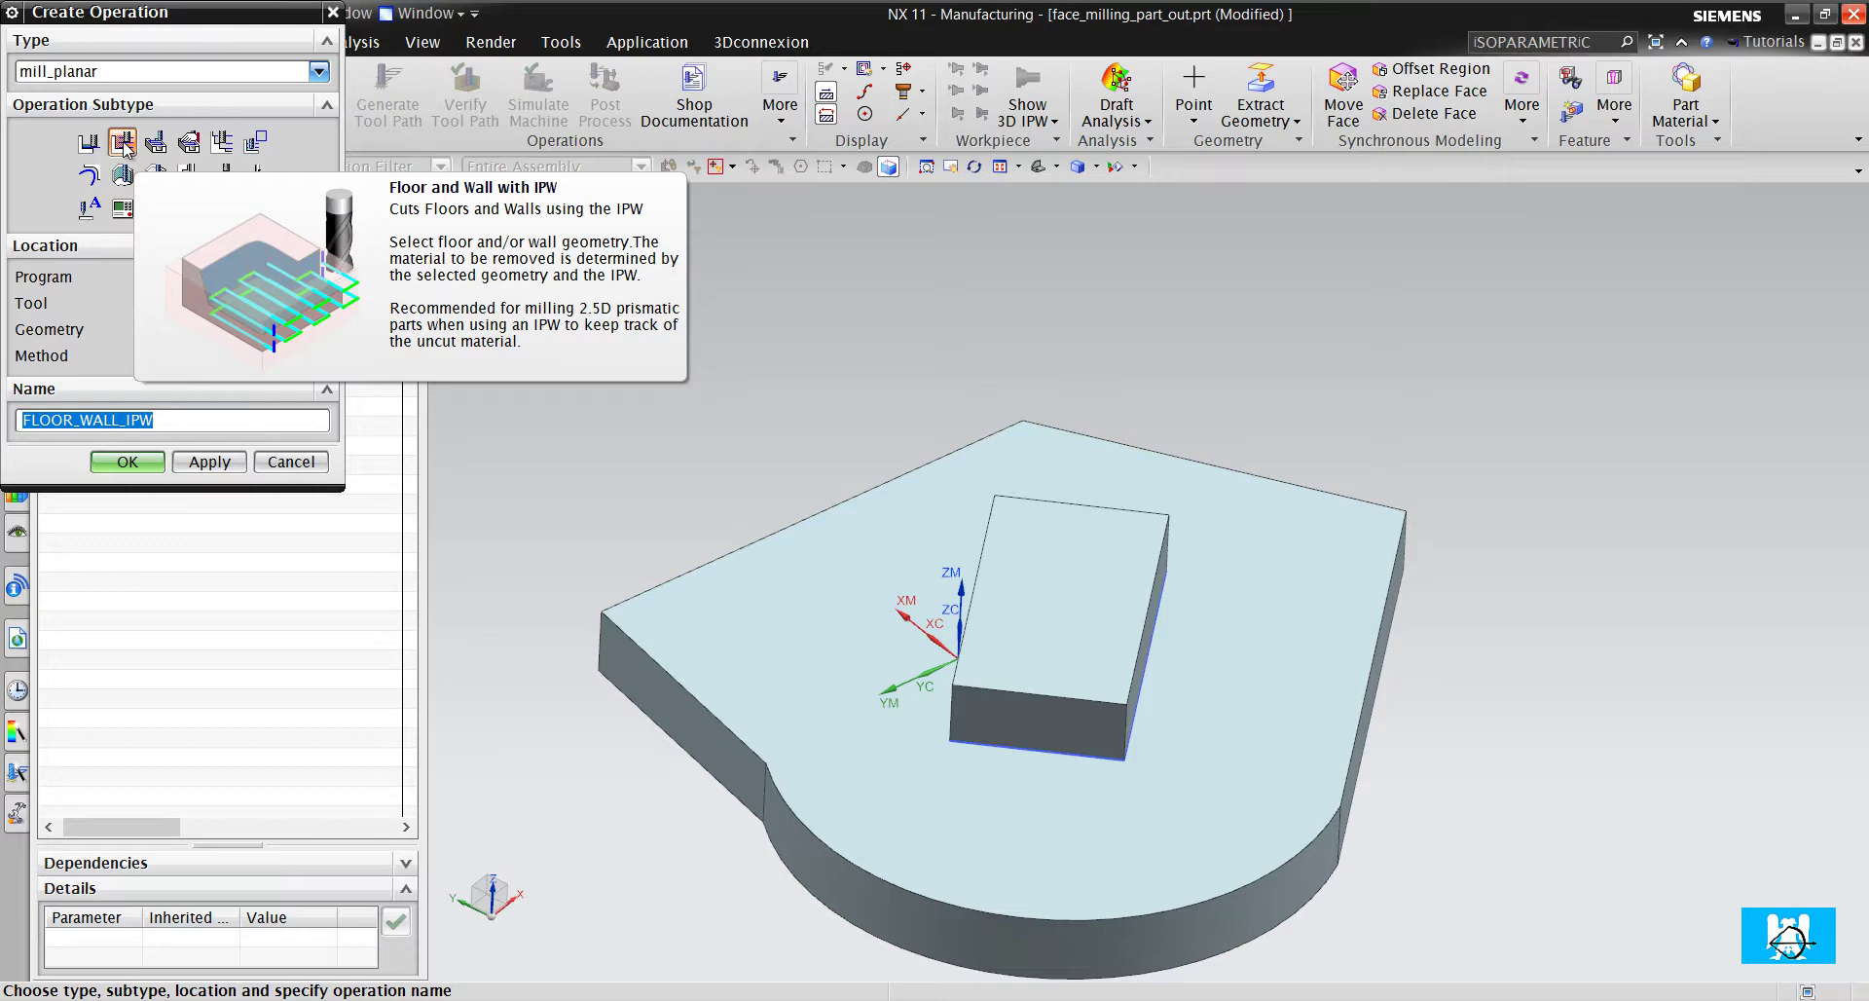
Create a Floor and Wall with IPW milling operation that uses the MILL tool
{"action": "left_click", "coordinate": [222, 309]}
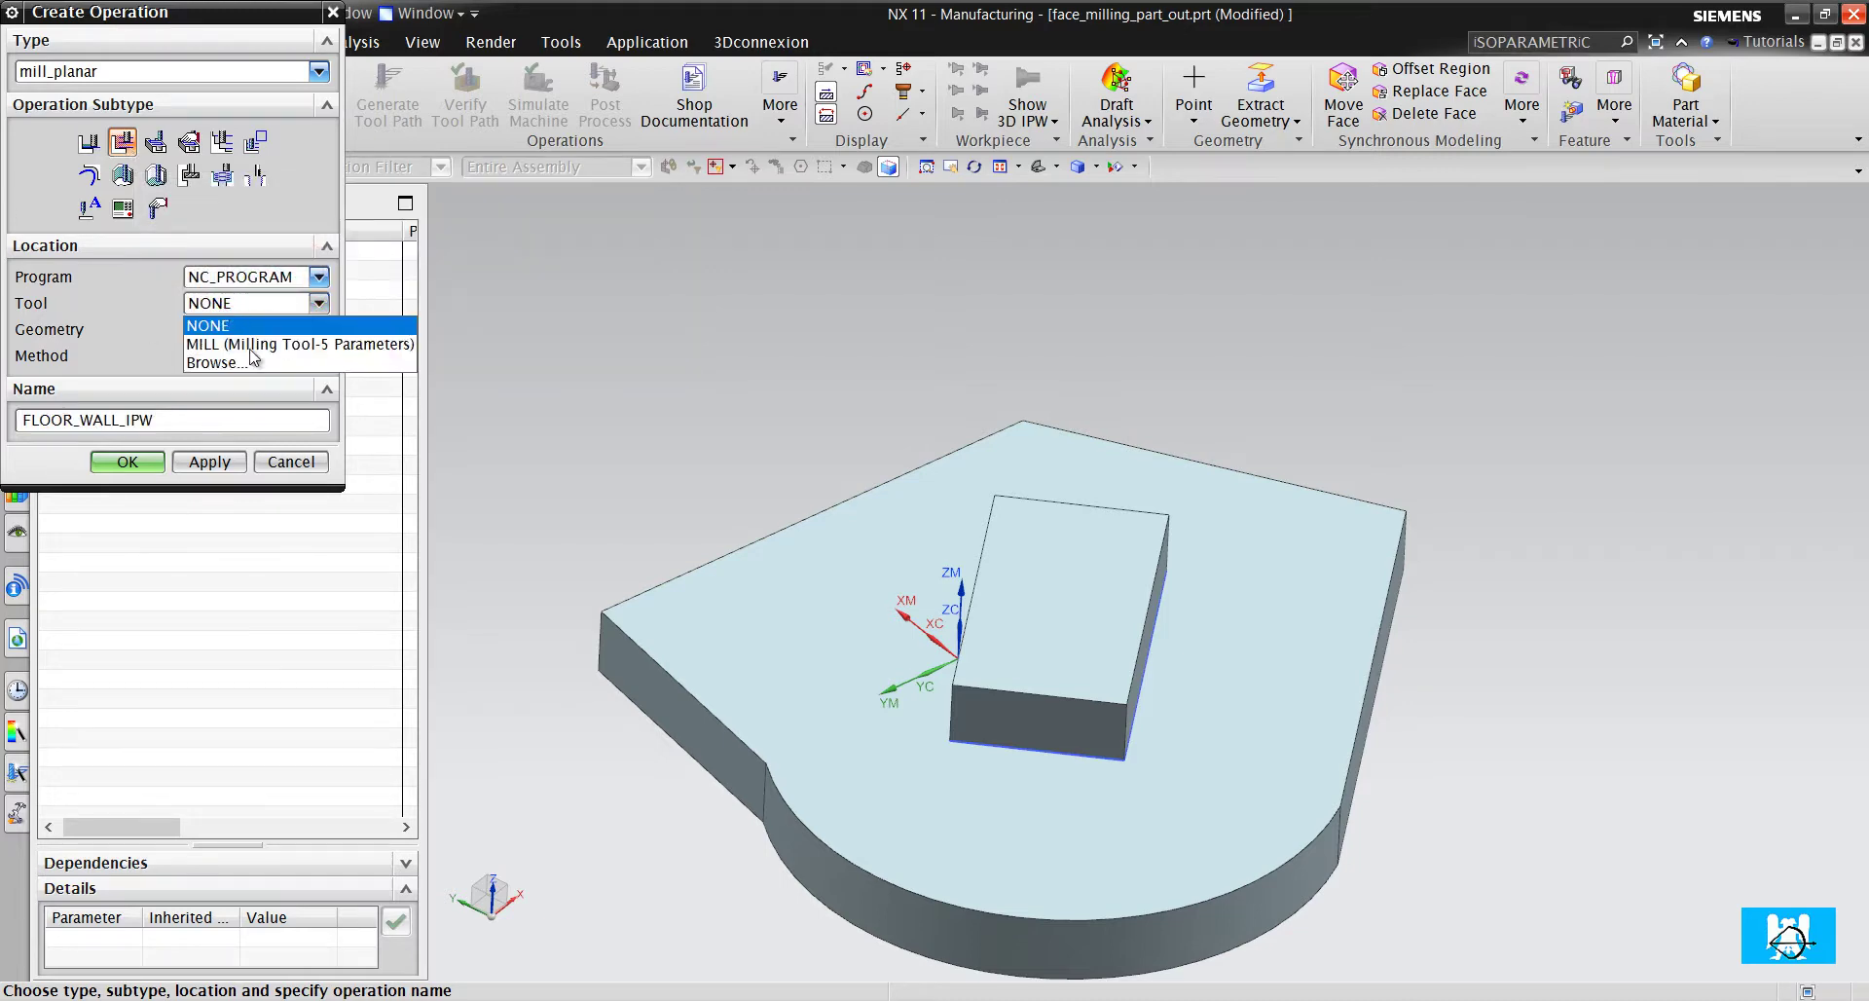
{"action": "left_click", "coordinate": [224, 341]}
{"action": "left_click", "coordinate": [123, 463]}
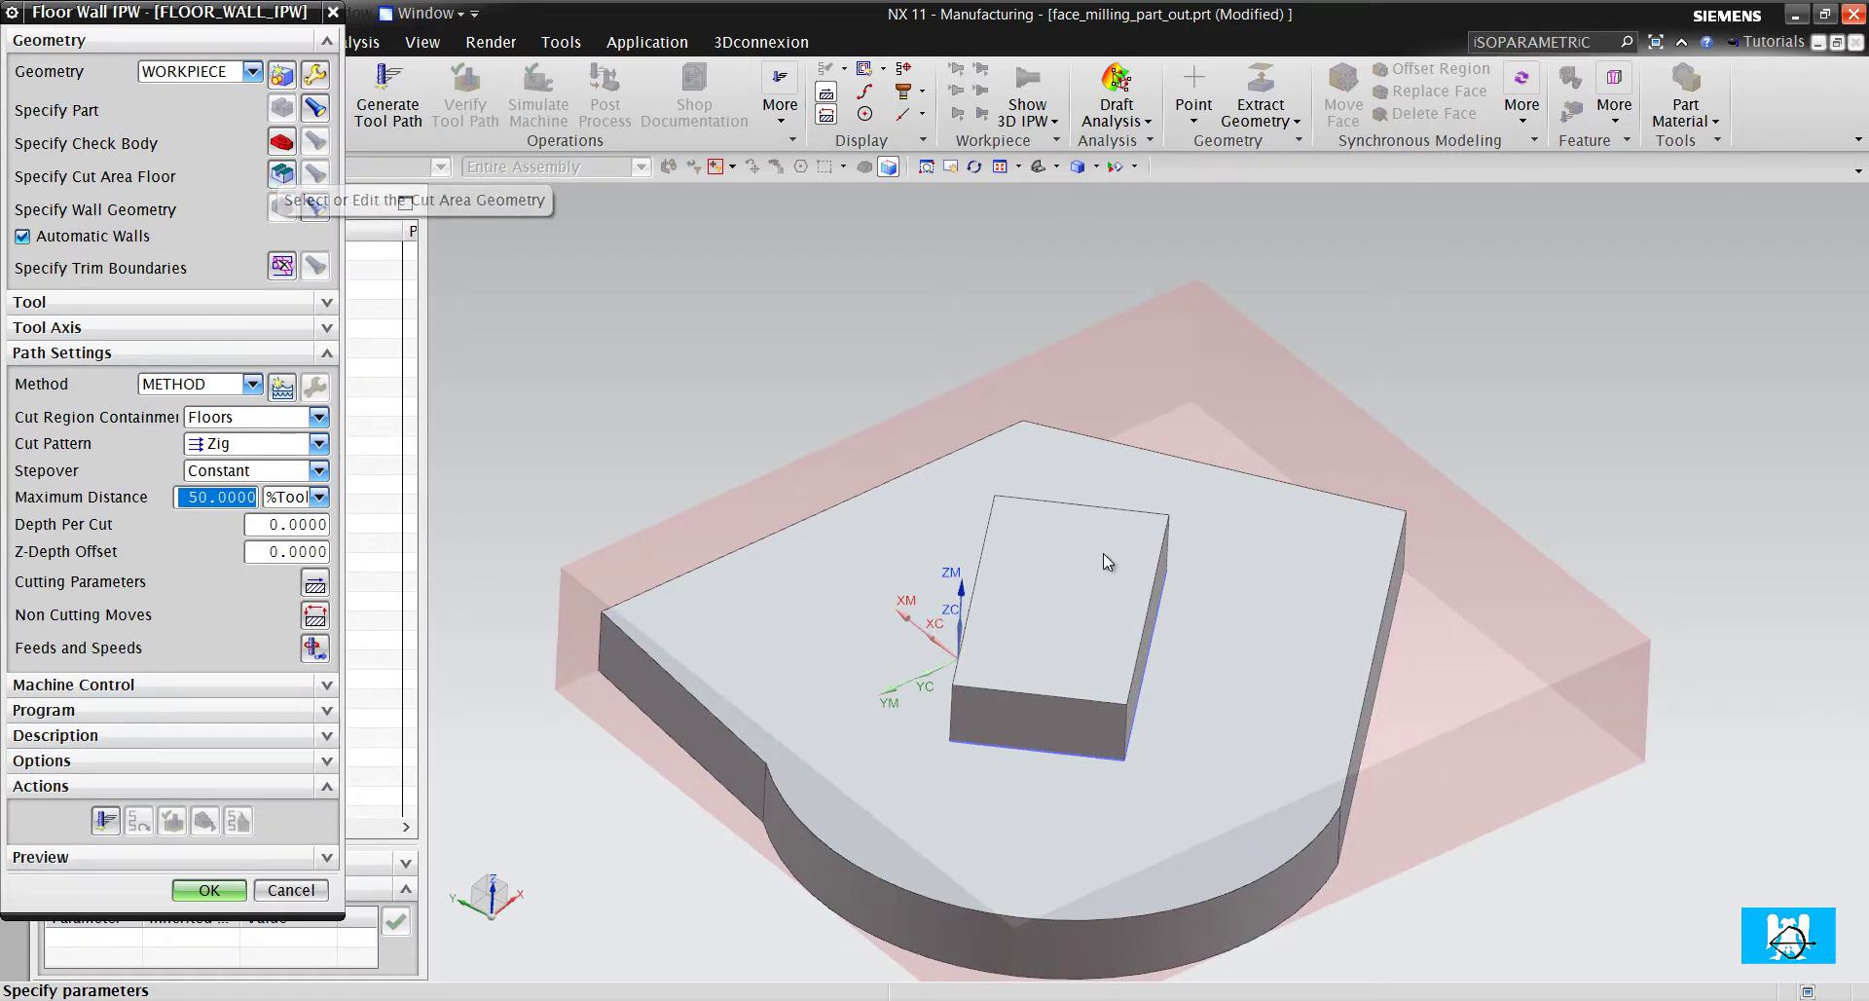
Specify the top face of the raised rectangular block as the operation's cut area floor
{"action": "middle_click_drag", "start_coordinate": [1147, 530], "coordinate": [1191, 497]}
{"action": "key", "text": "F8"}
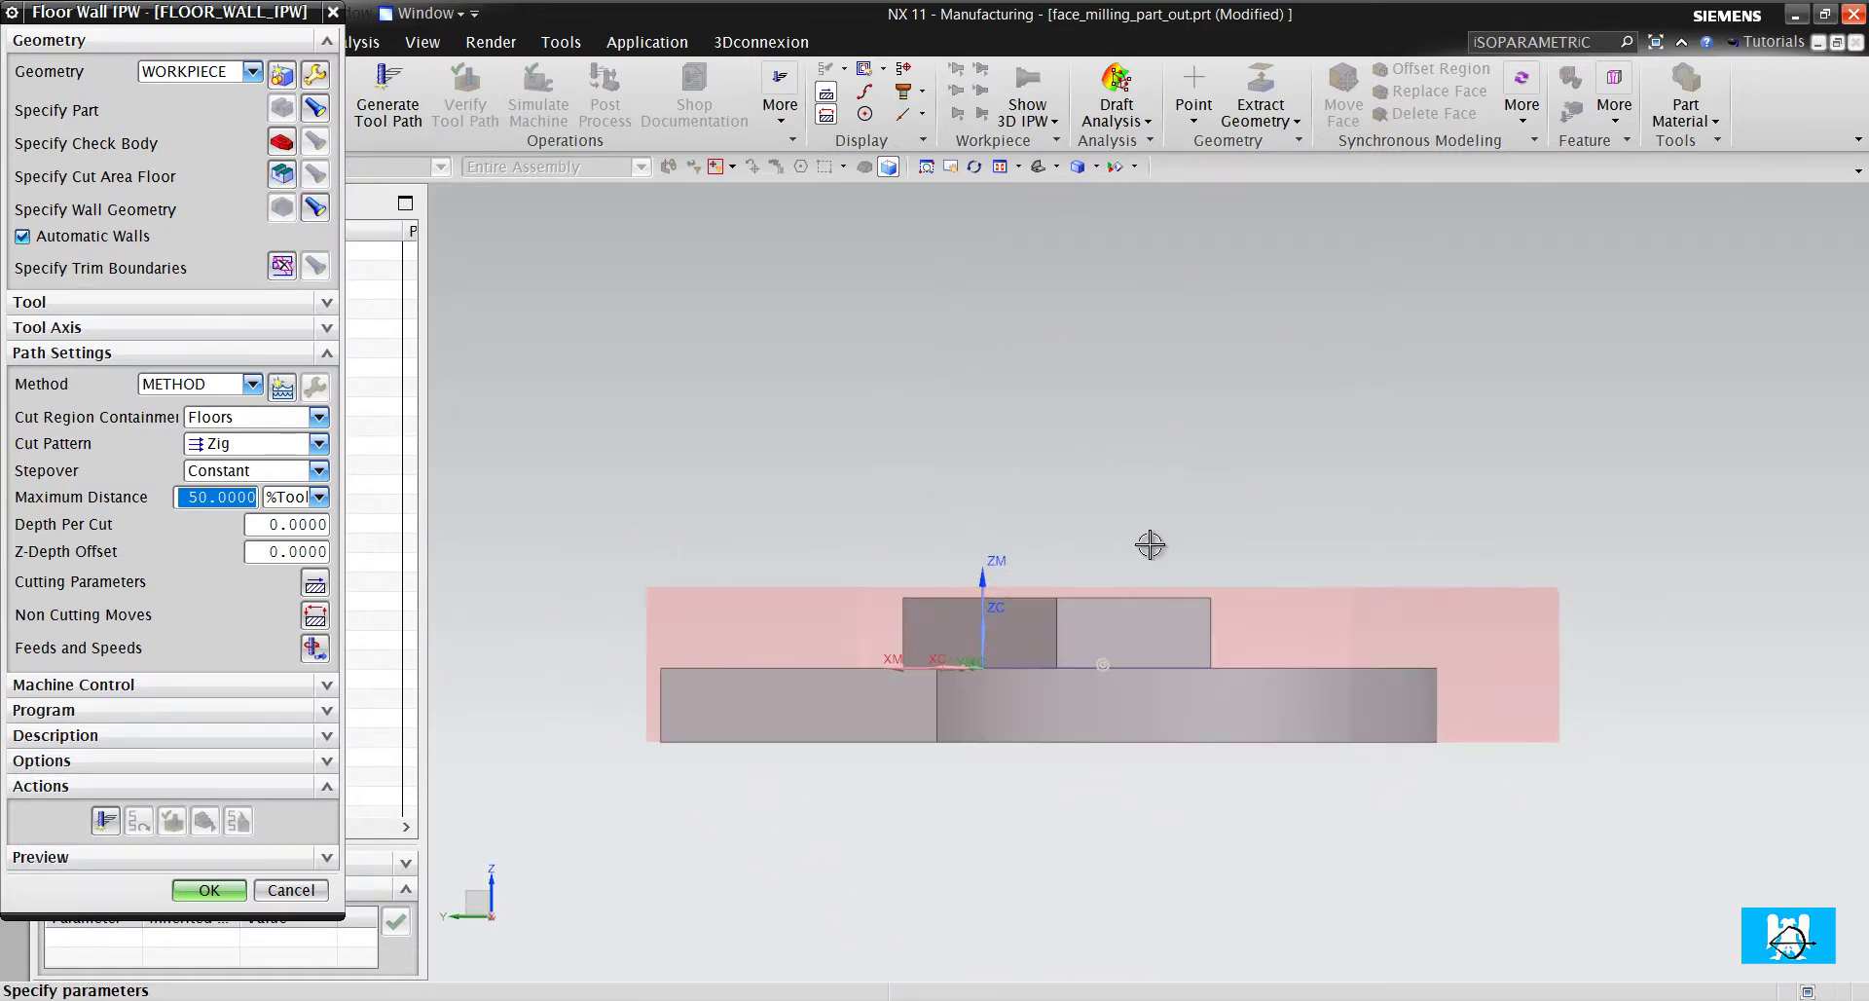
{"action": "scroll", "coordinate": [1103, 624], "scroll_direction": "up", "scroll_amount": 3}
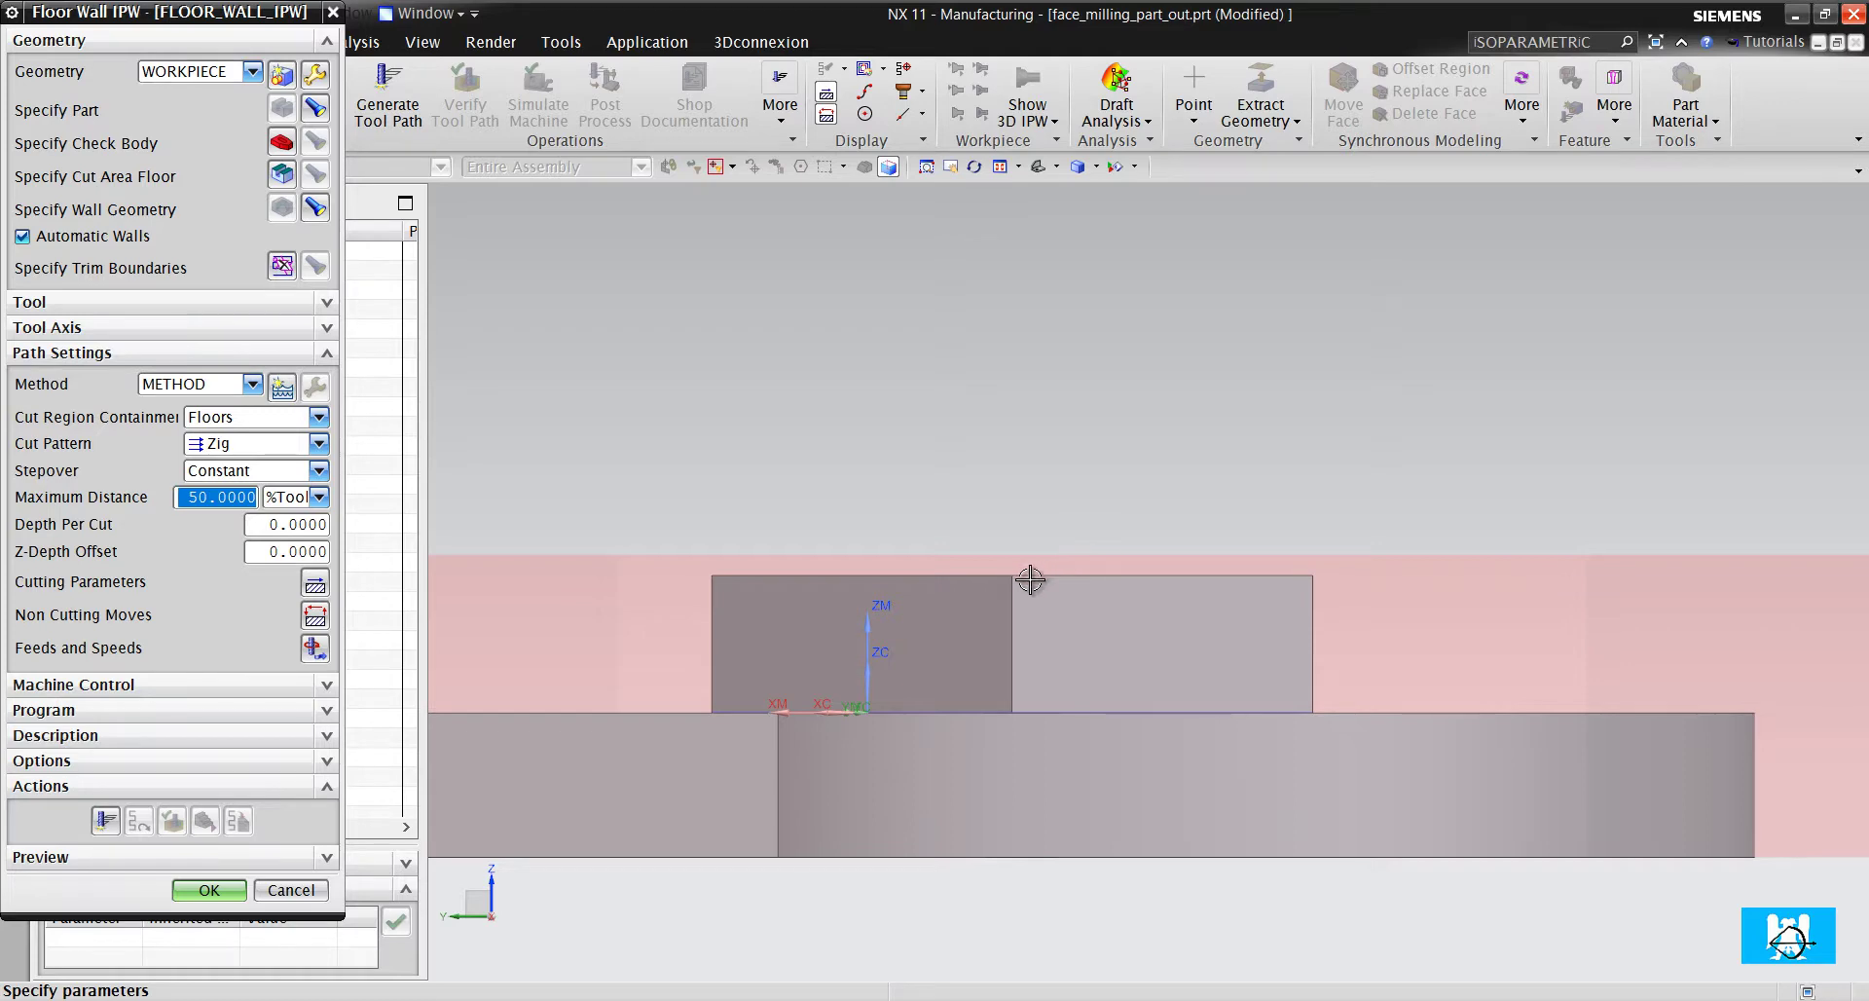
{"action": "scroll", "coordinate": [1030, 579], "scroll_direction": "up", "scroll_amount": 3}
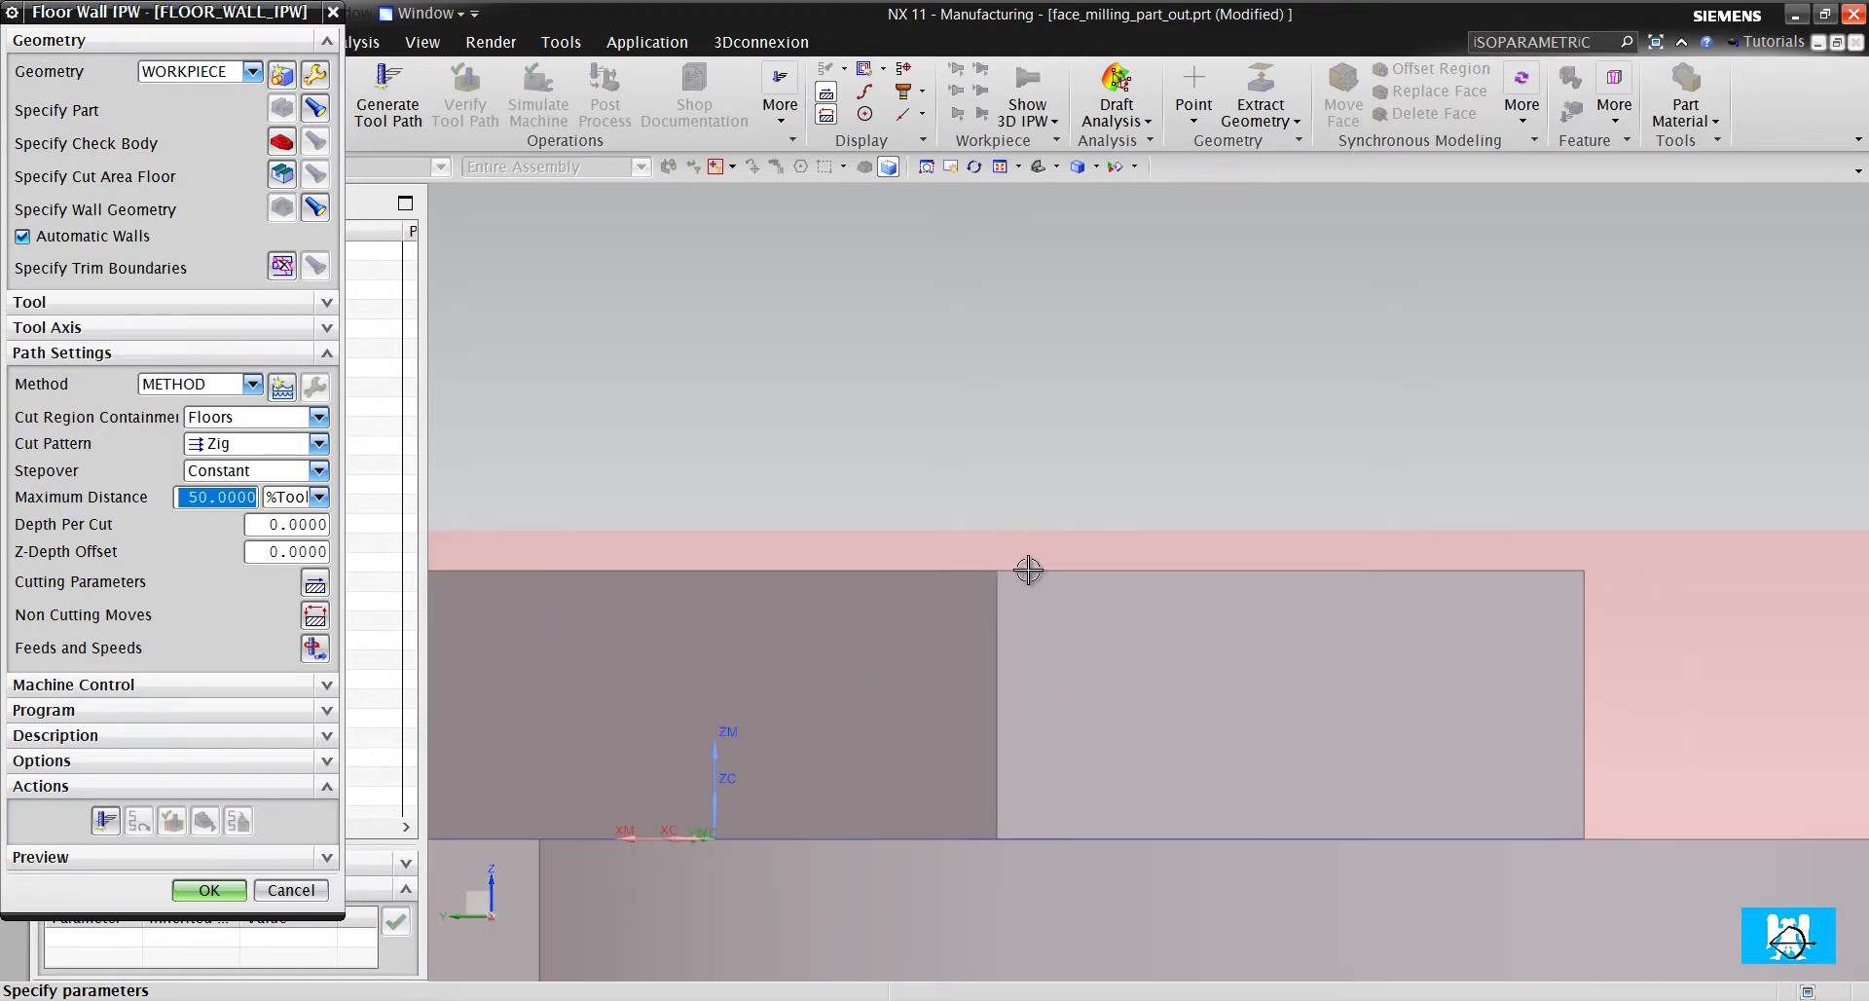
{"action": "scroll", "coordinate": [1332, 472], "scroll_direction": "down", "scroll_amount": 3}
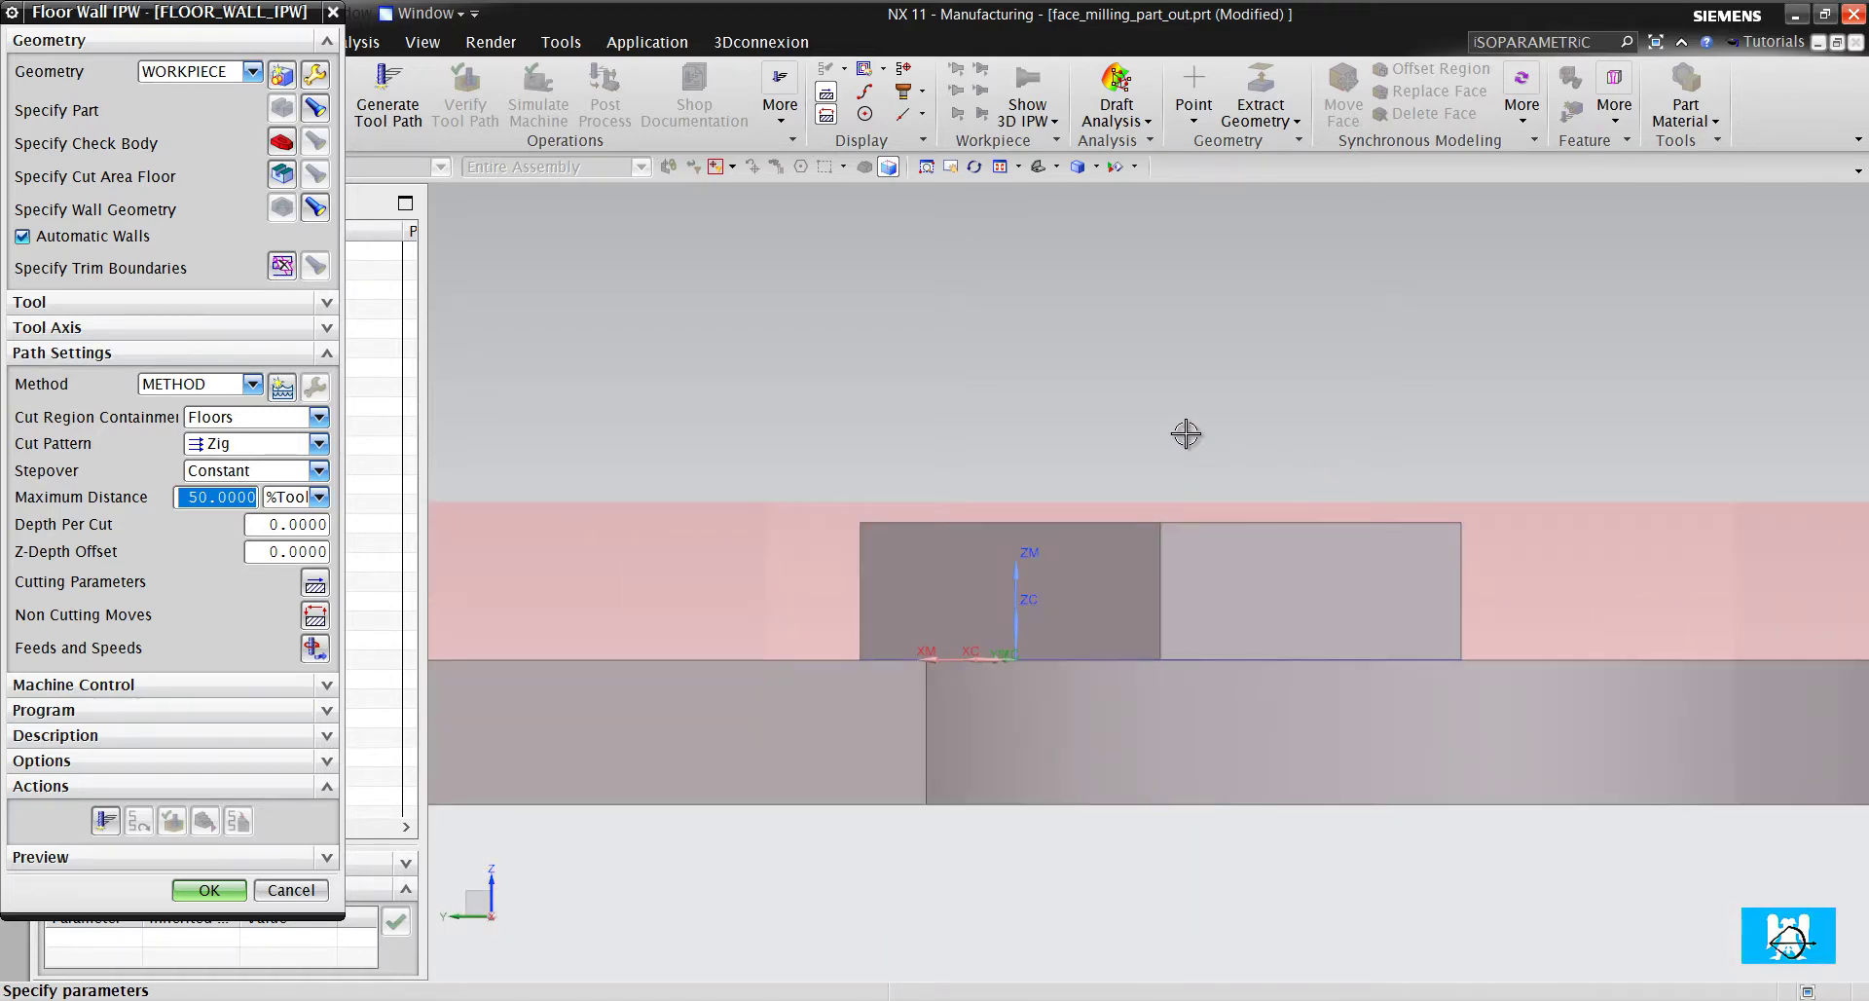
{"action": "middle_click_drag", "start_coordinate": [1161, 477], "coordinate": [954, 360]}
{"action": "left_click", "coordinate": [275, 185]}
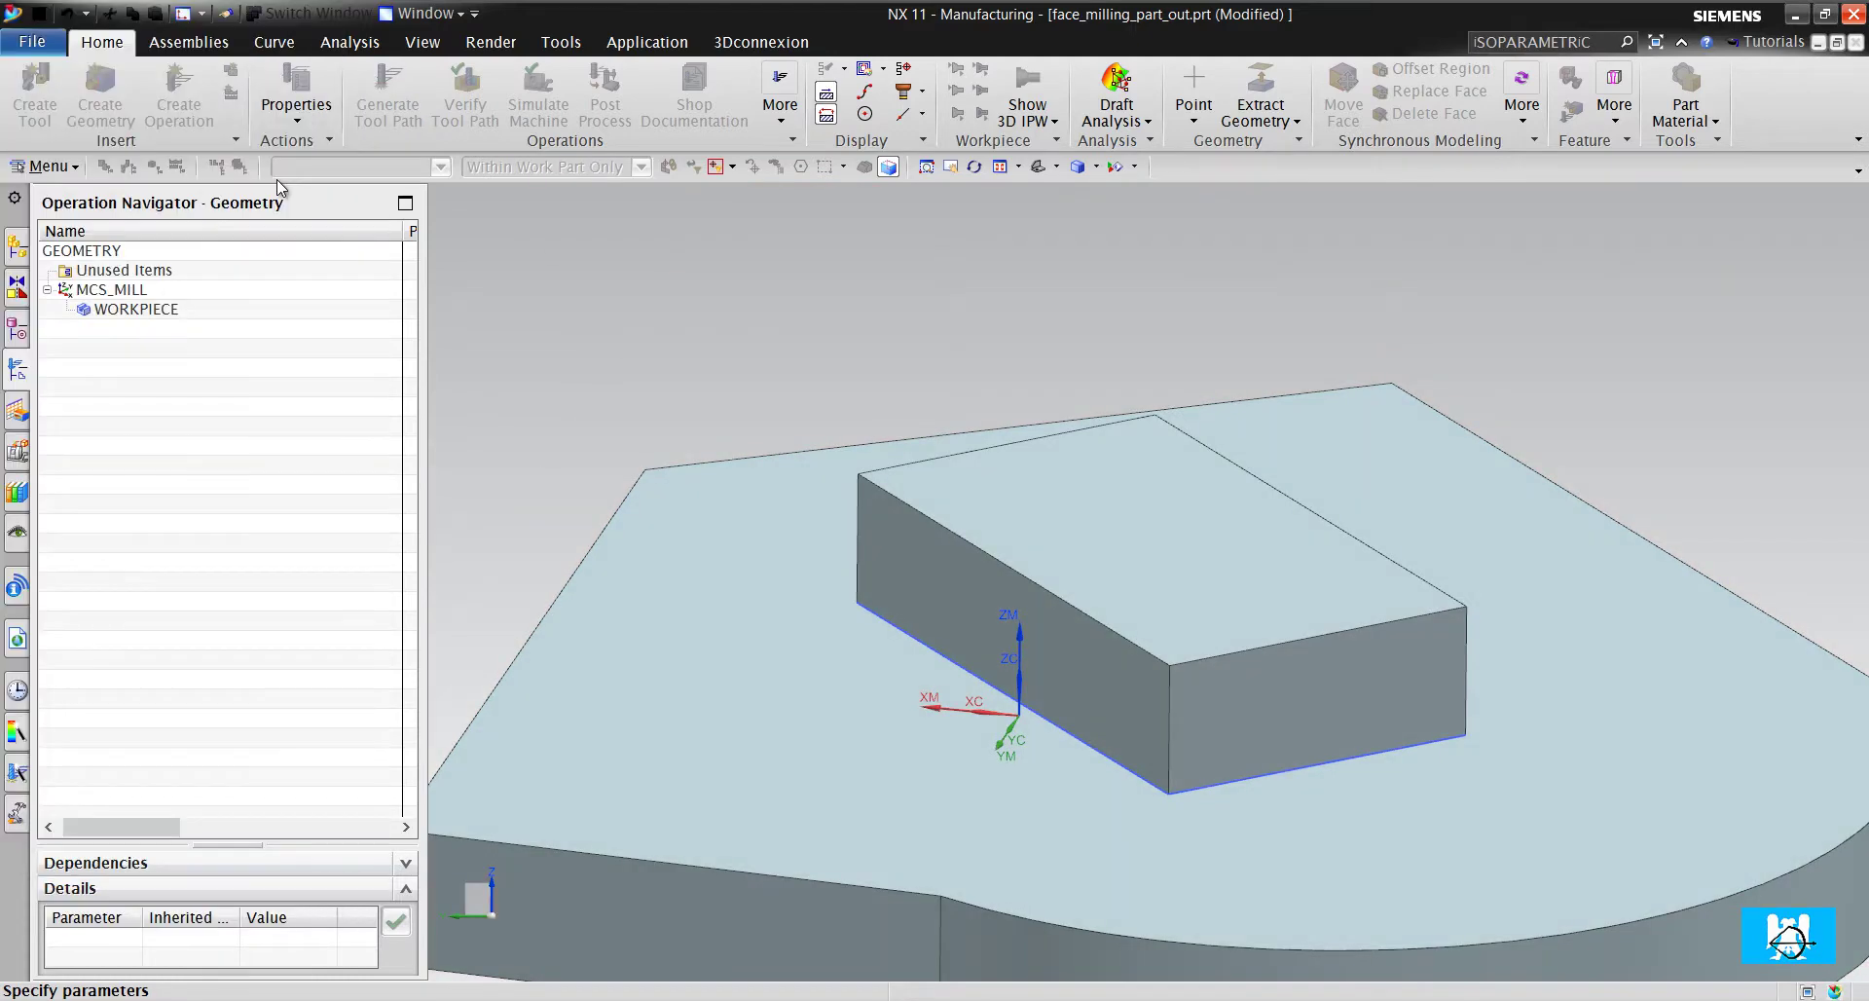
{"action": "left_click", "coordinate": [1188, 484]}
{"action": "left_click", "coordinate": [210, 283]}
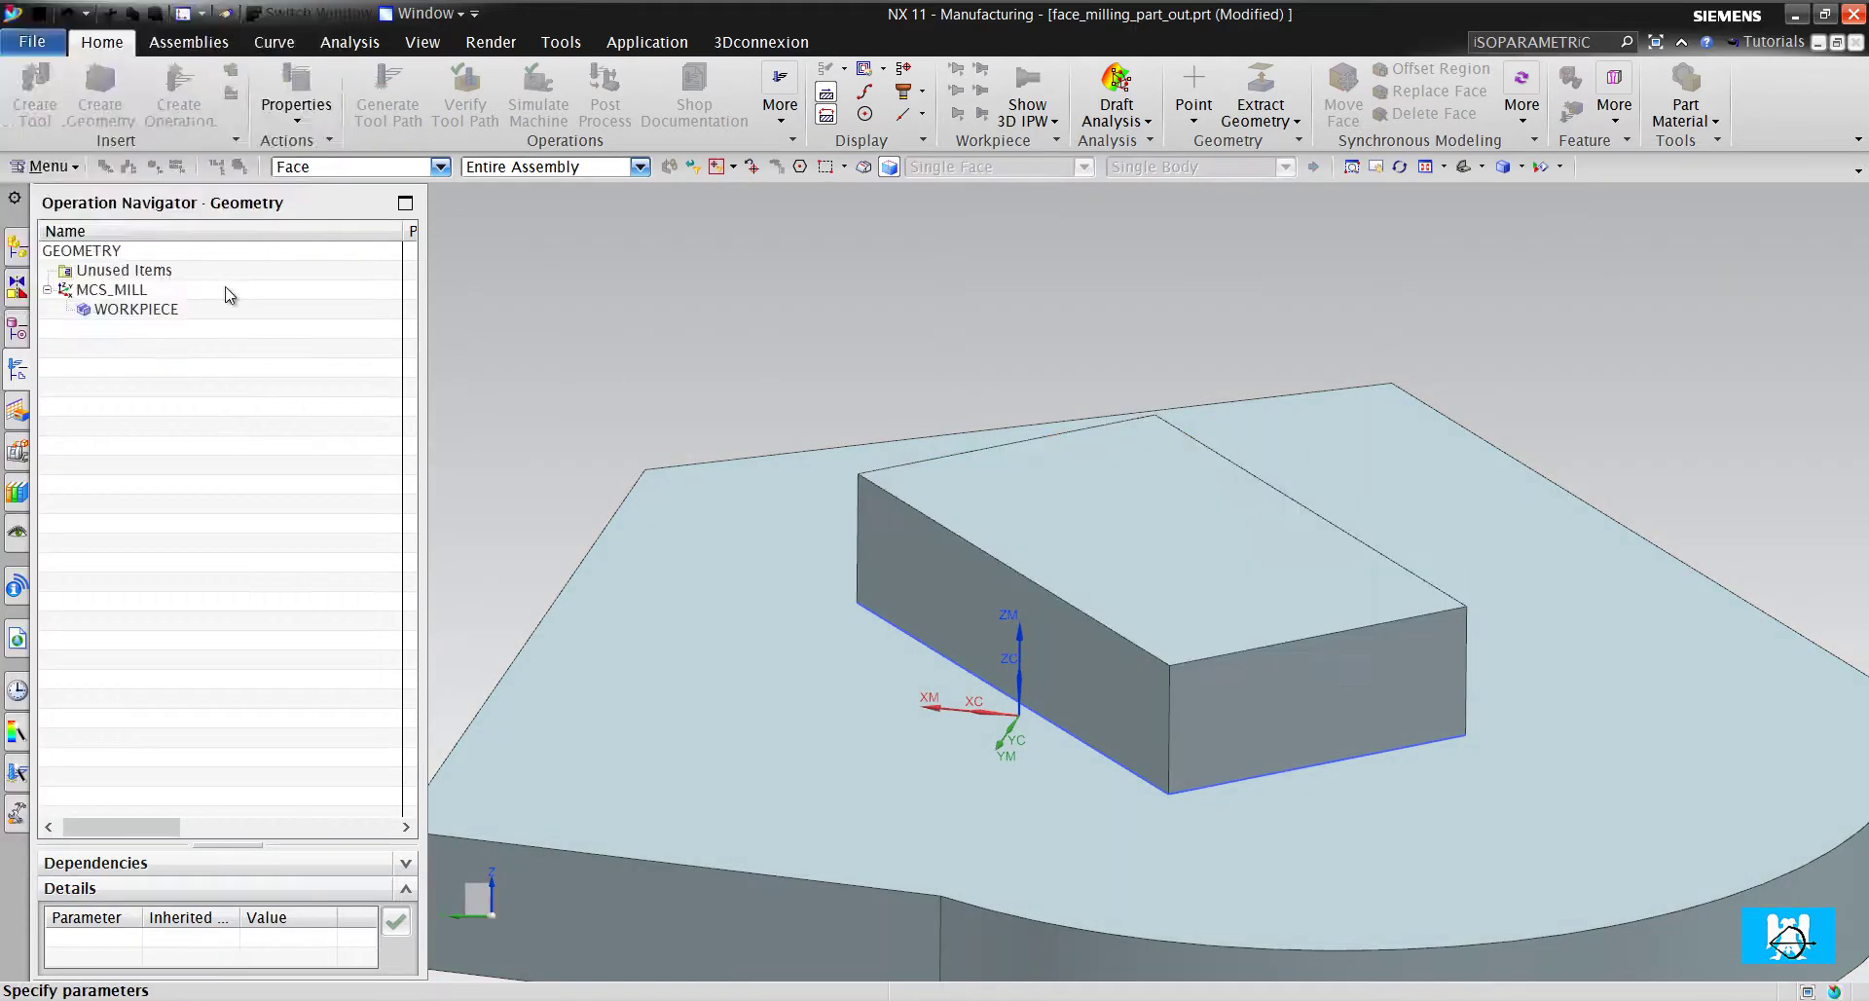
Set the cut pattern to Zig Zag with a depth per cut of 1 and generate the tool path
{"action": "scroll", "coordinate": [1216, 351], "scroll_direction": "down", "scroll_amount": 2}
{"action": "scroll", "coordinate": [1348, 379], "scroll_direction": "up", "scroll_amount": 3}
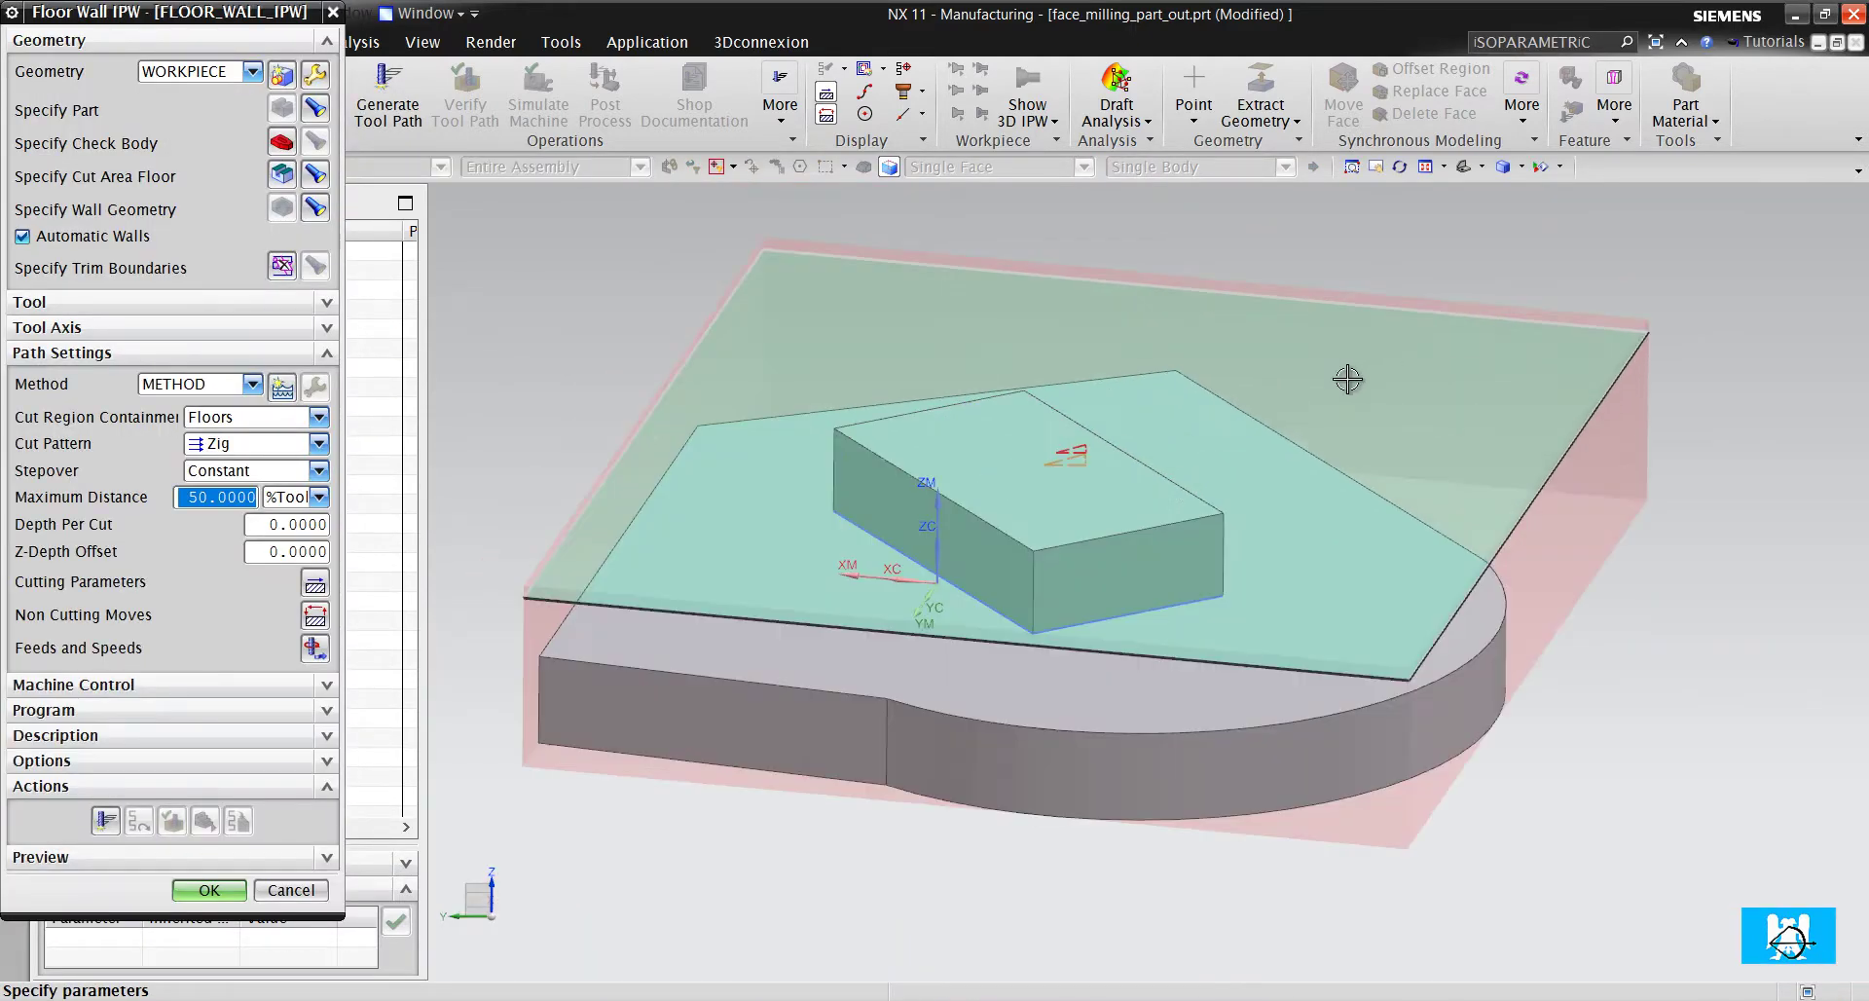
{"action": "middle_click_drag", "start_coordinate": [1144, 452], "coordinate": [1286, 320]}
{"action": "scroll", "coordinate": [1286, 320], "scroll_direction": "up", "scroll_amount": 3}
{"action": "scroll", "coordinate": [1160, 488], "scroll_direction": "down", "scroll_amount": 3}
{"action": "scroll", "coordinate": [1024, 456], "scroll_direction": "up", "scroll_amount": 3}
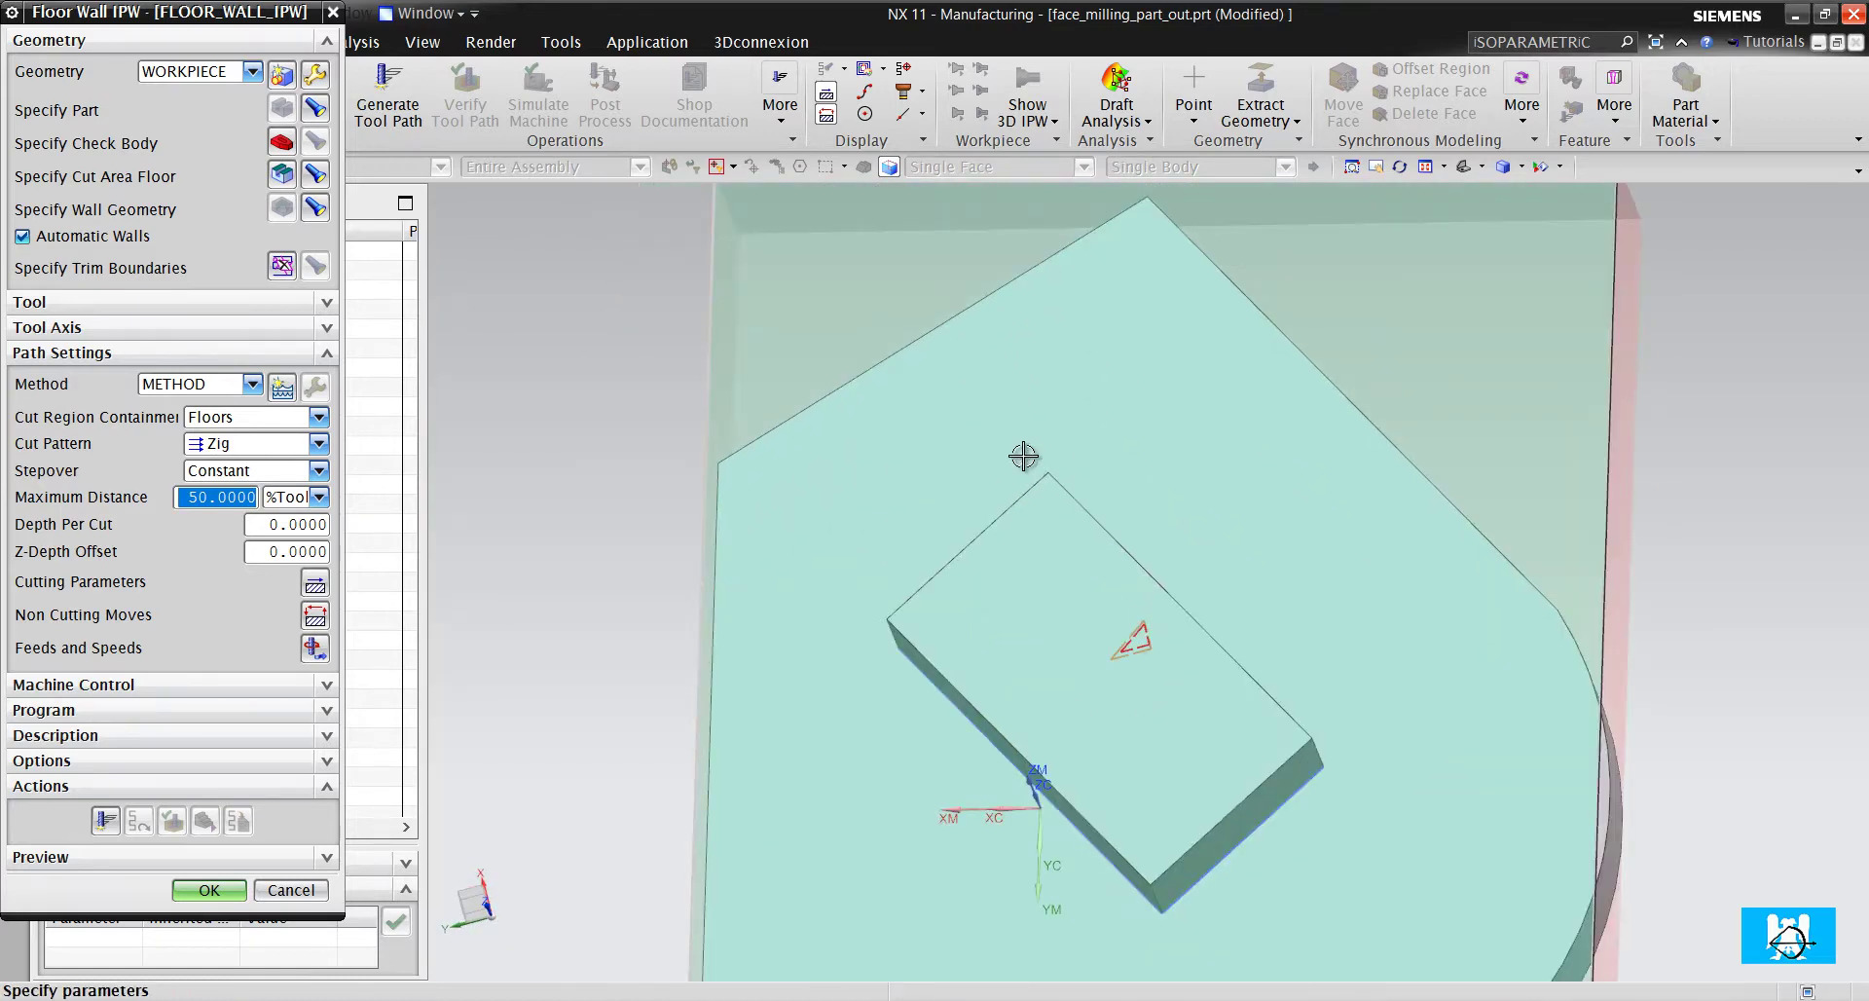
{"action": "middle_click_drag", "start_coordinate": [1074, 479], "coordinate": [820, 350]}
{"action": "left_click", "coordinate": [261, 443]}
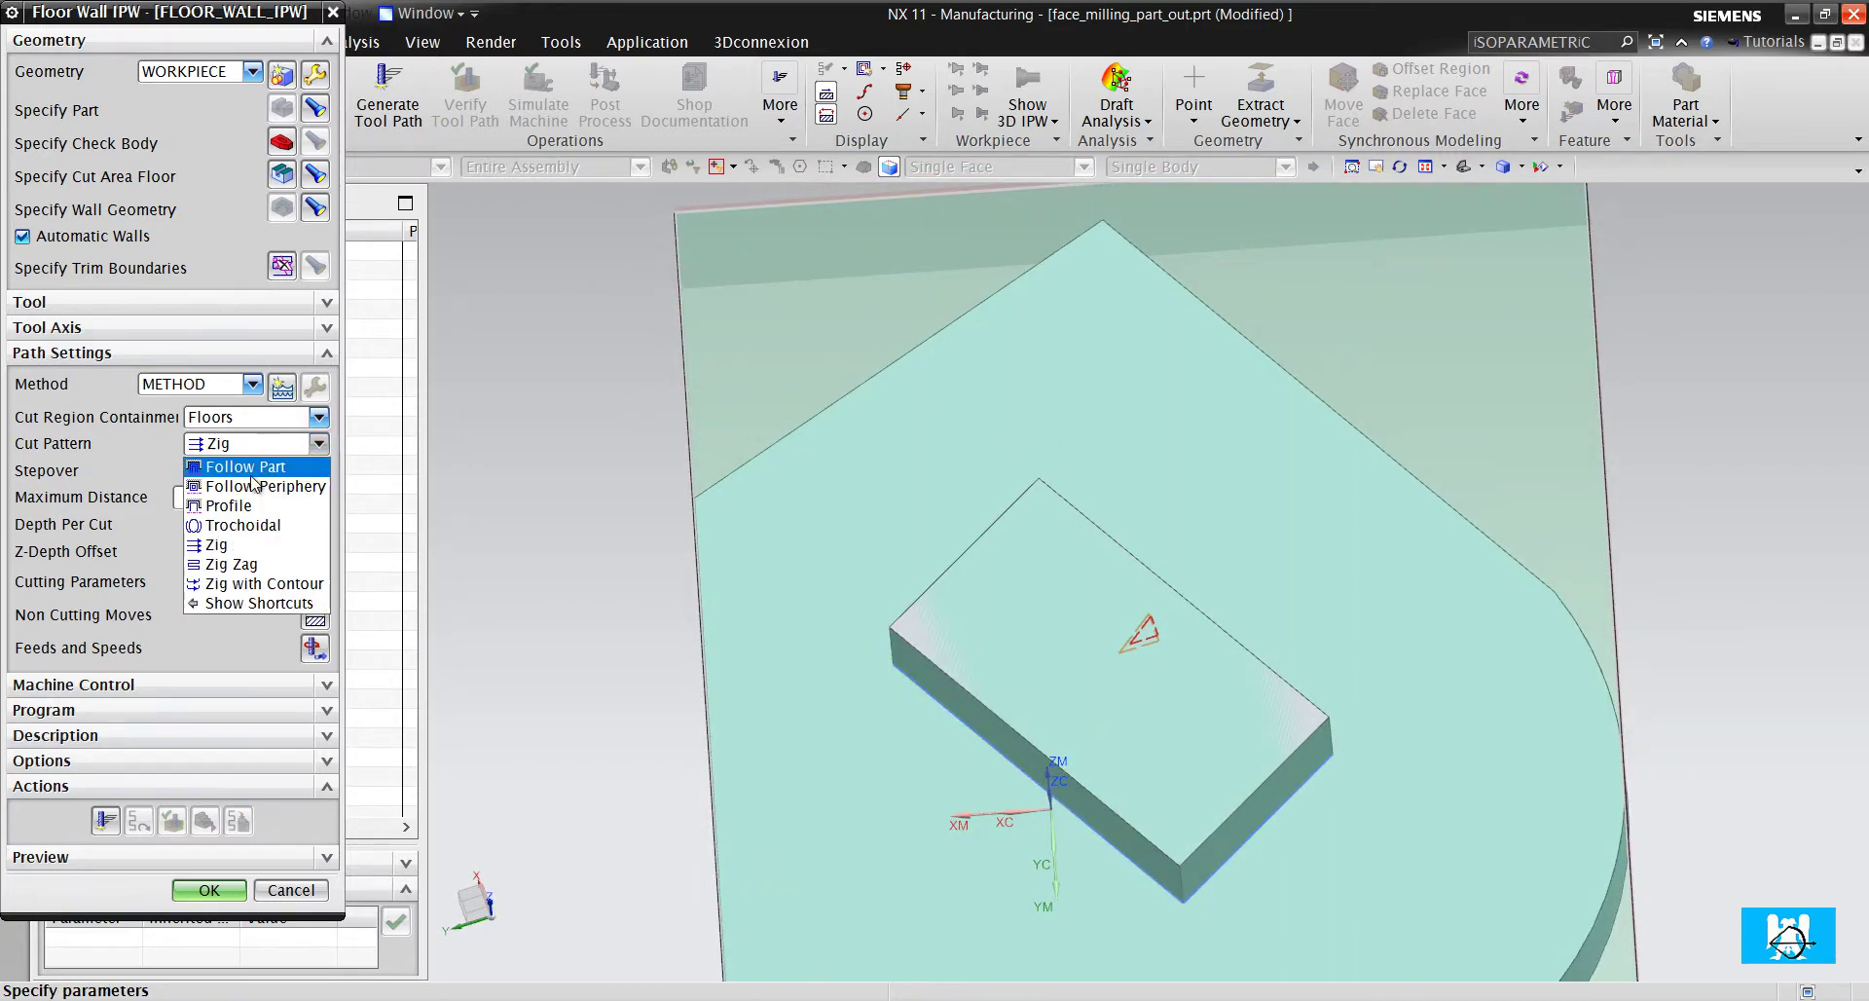
{"action": "left_click", "coordinate": [248, 568]}
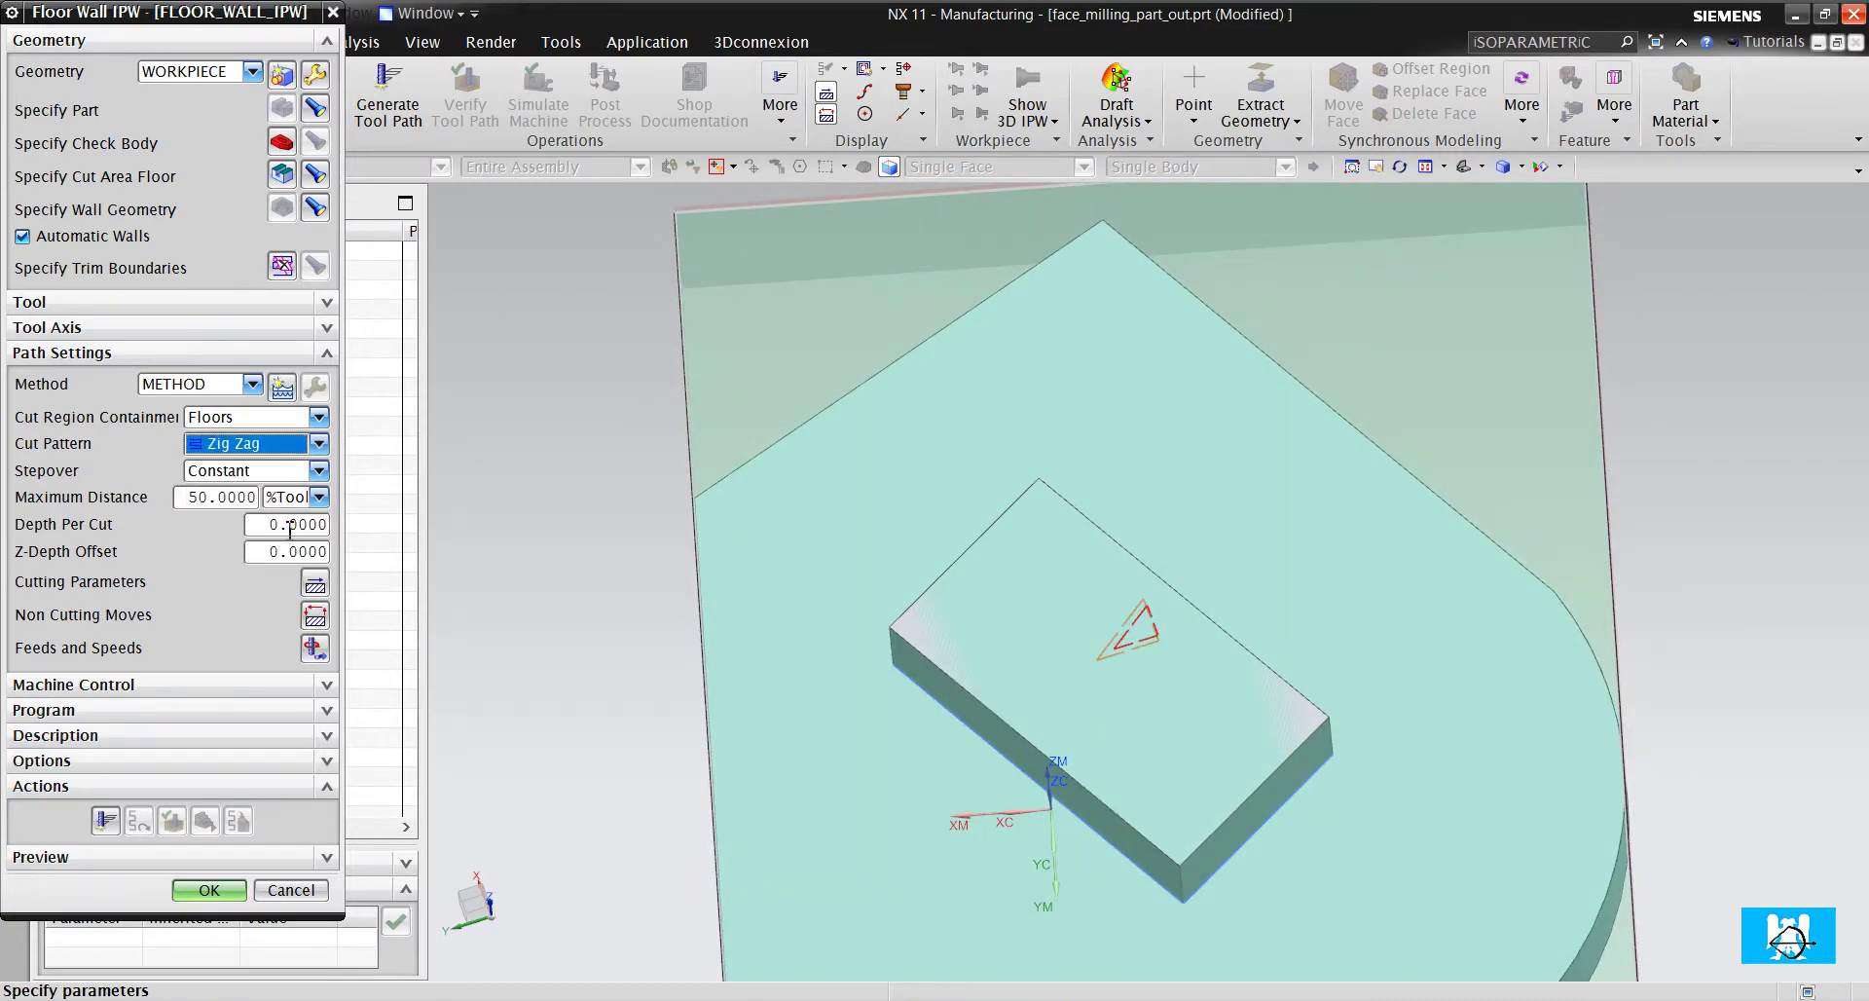
{"action": "left_click", "coordinate": [290, 526]}
{"action": "type", "text": "1"}
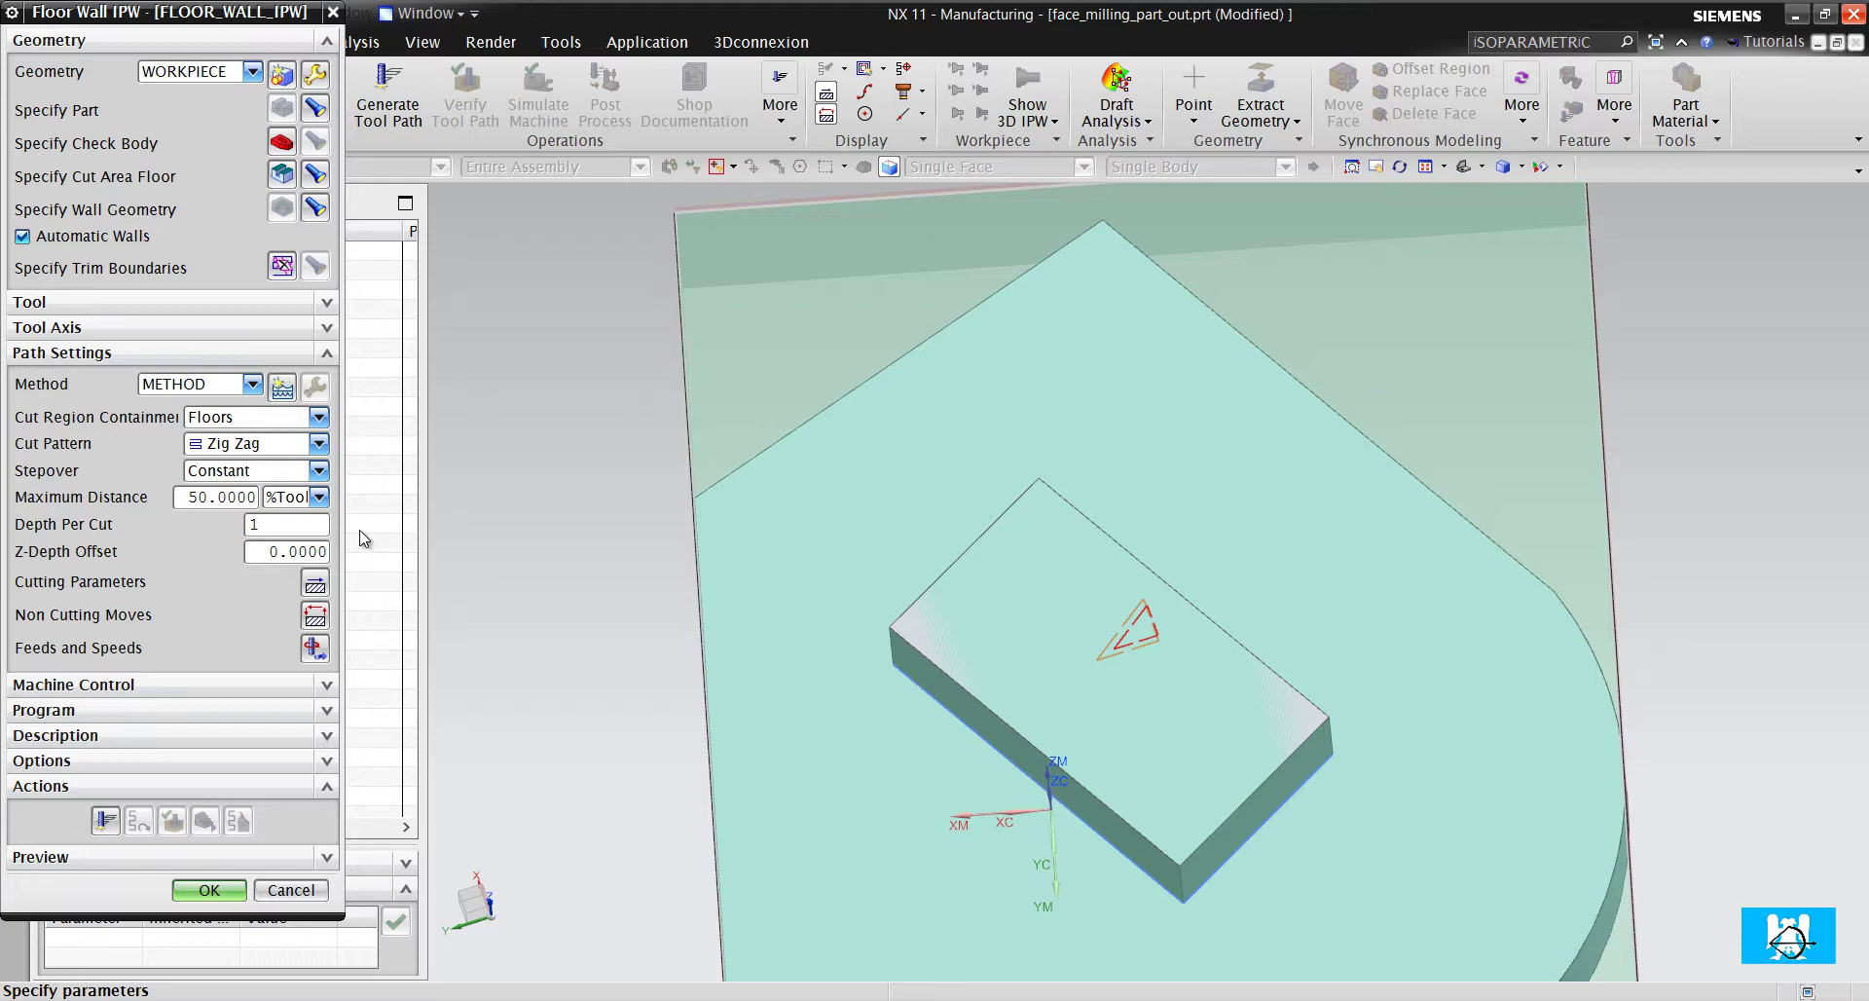
{"action": "left_click", "coordinate": [104, 823]}
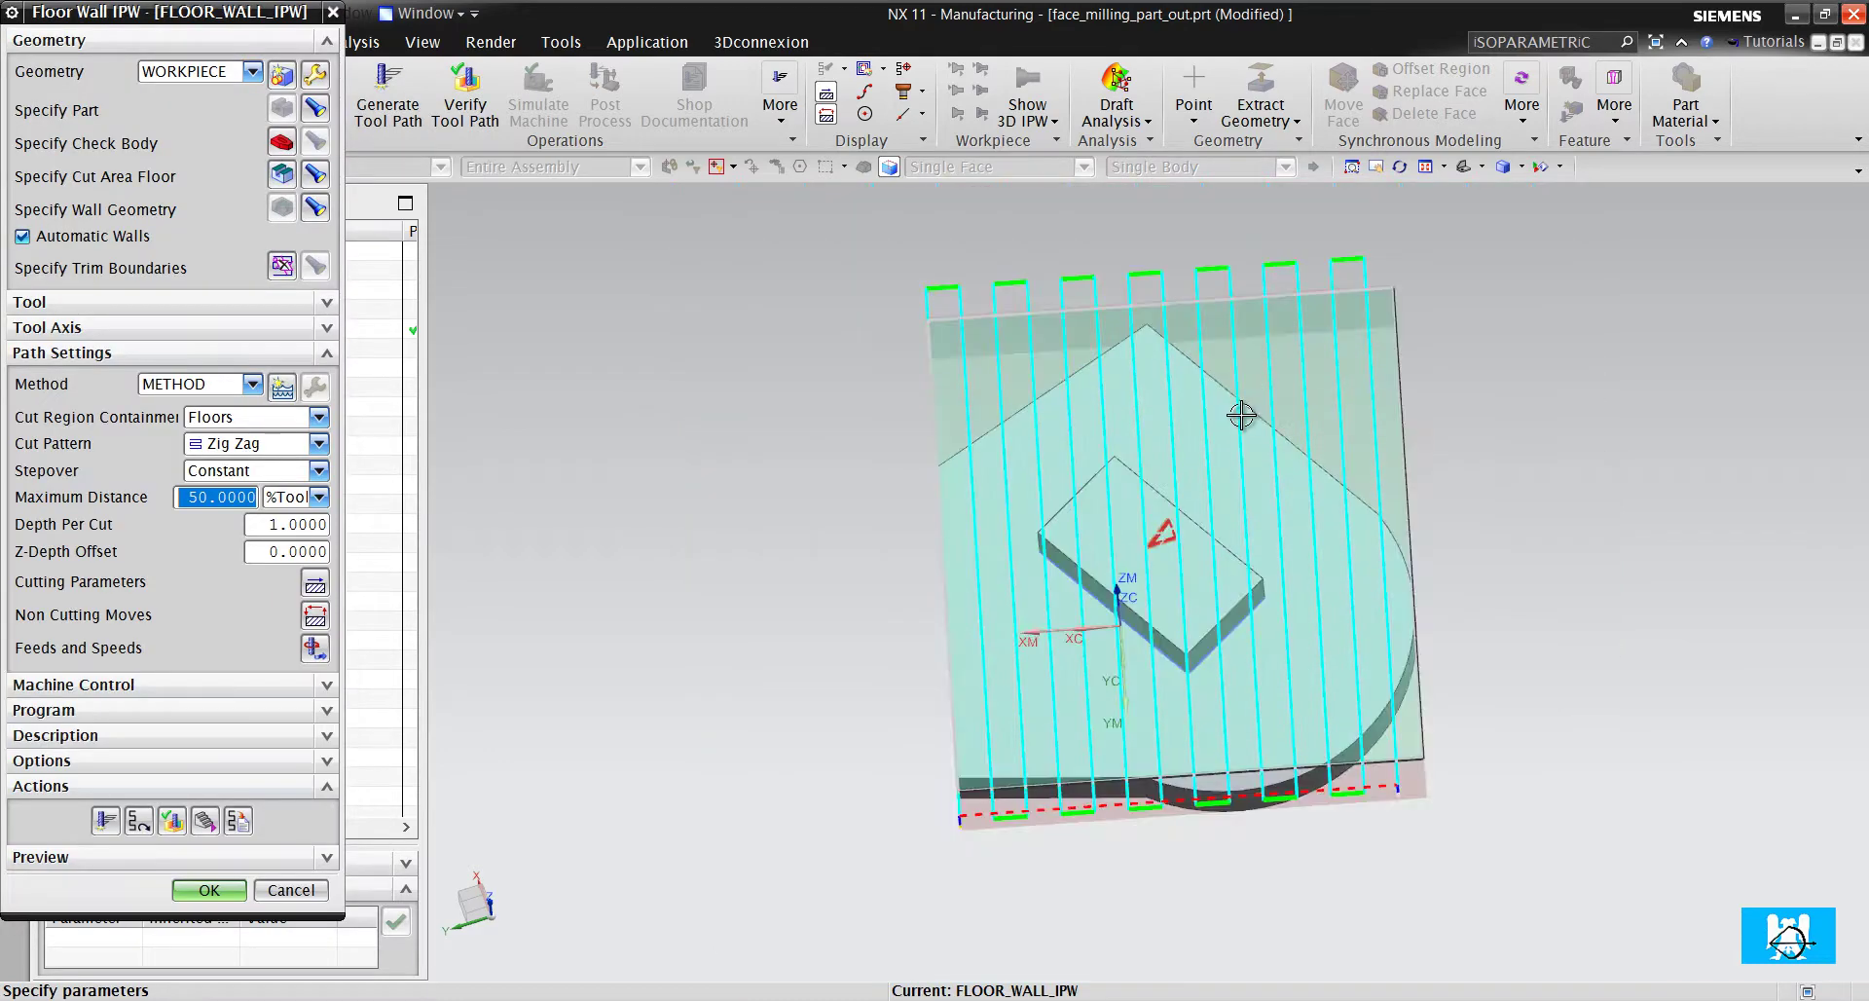
Examine the zig-zag passes and their cut levels above the raised block
{"action": "middle_click_drag", "start_coordinate": [1239, 437], "coordinate": [1209, 549]}
{"action": "scroll", "coordinate": [1207, 759], "scroll_direction": "down", "scroll_amount": 5}
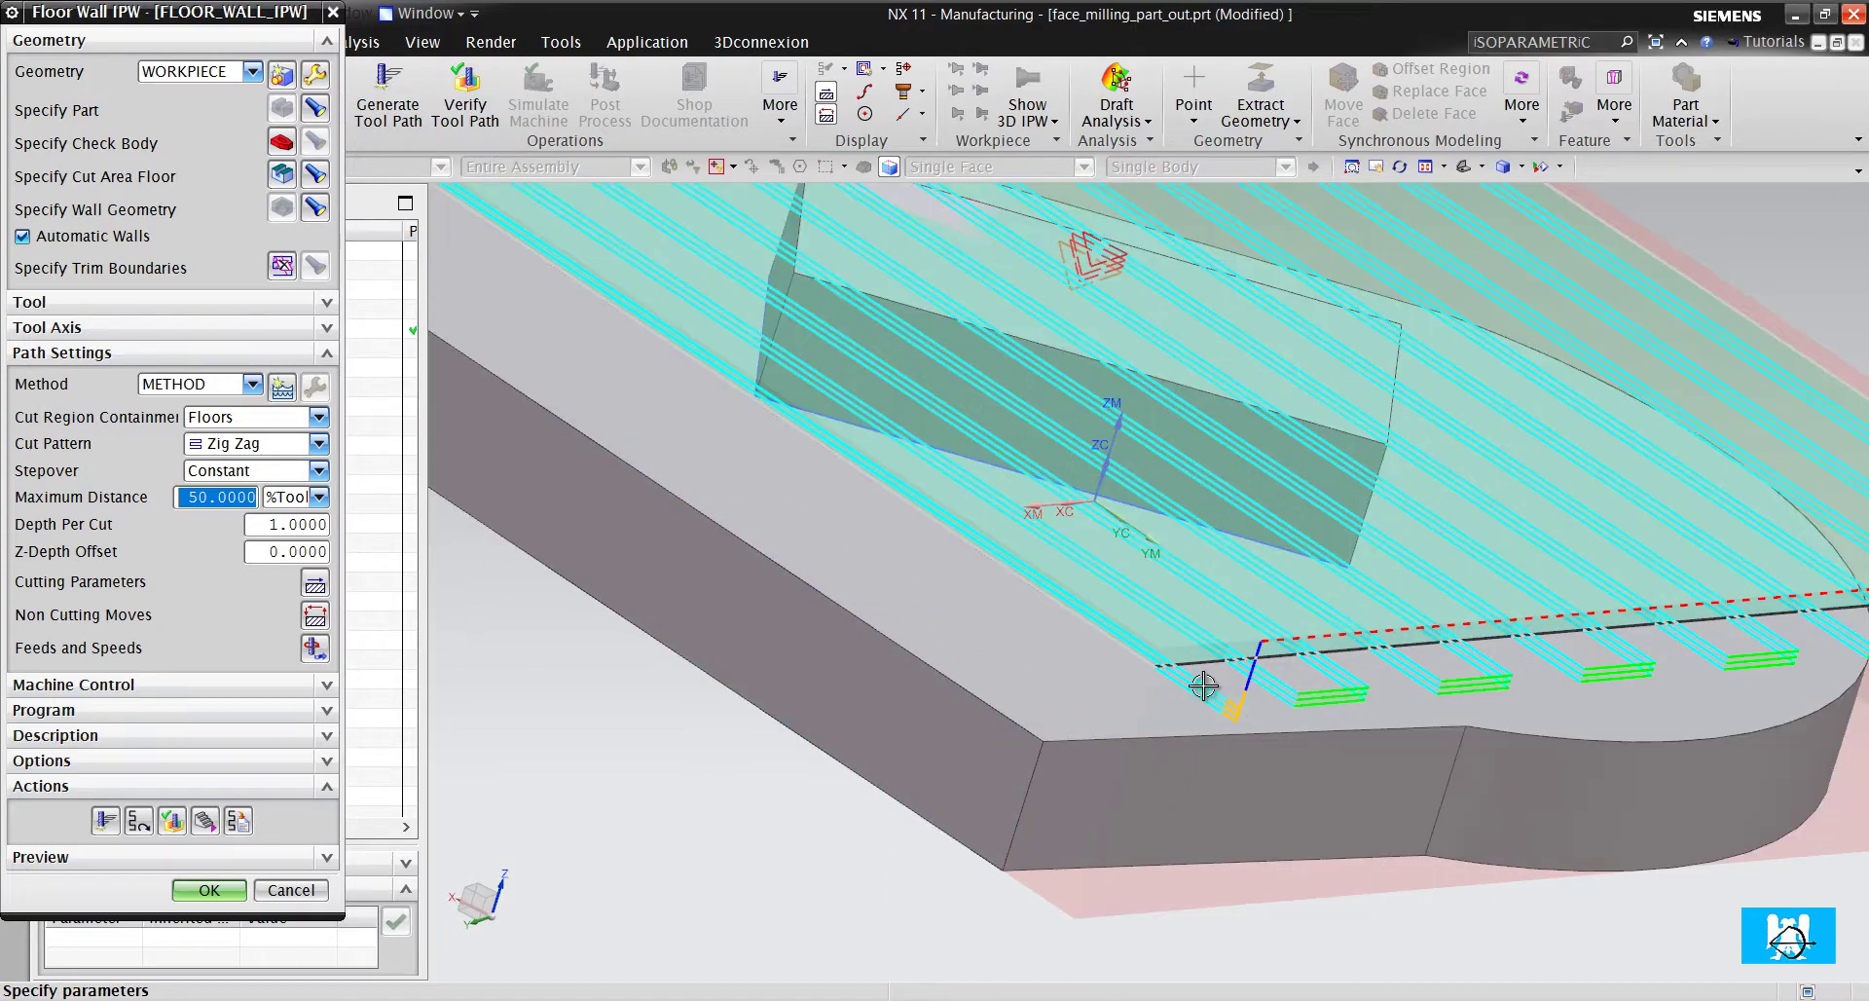
{"action": "scroll", "coordinate": [1058, 672], "scroll_direction": "up", "scroll_amount": 5}
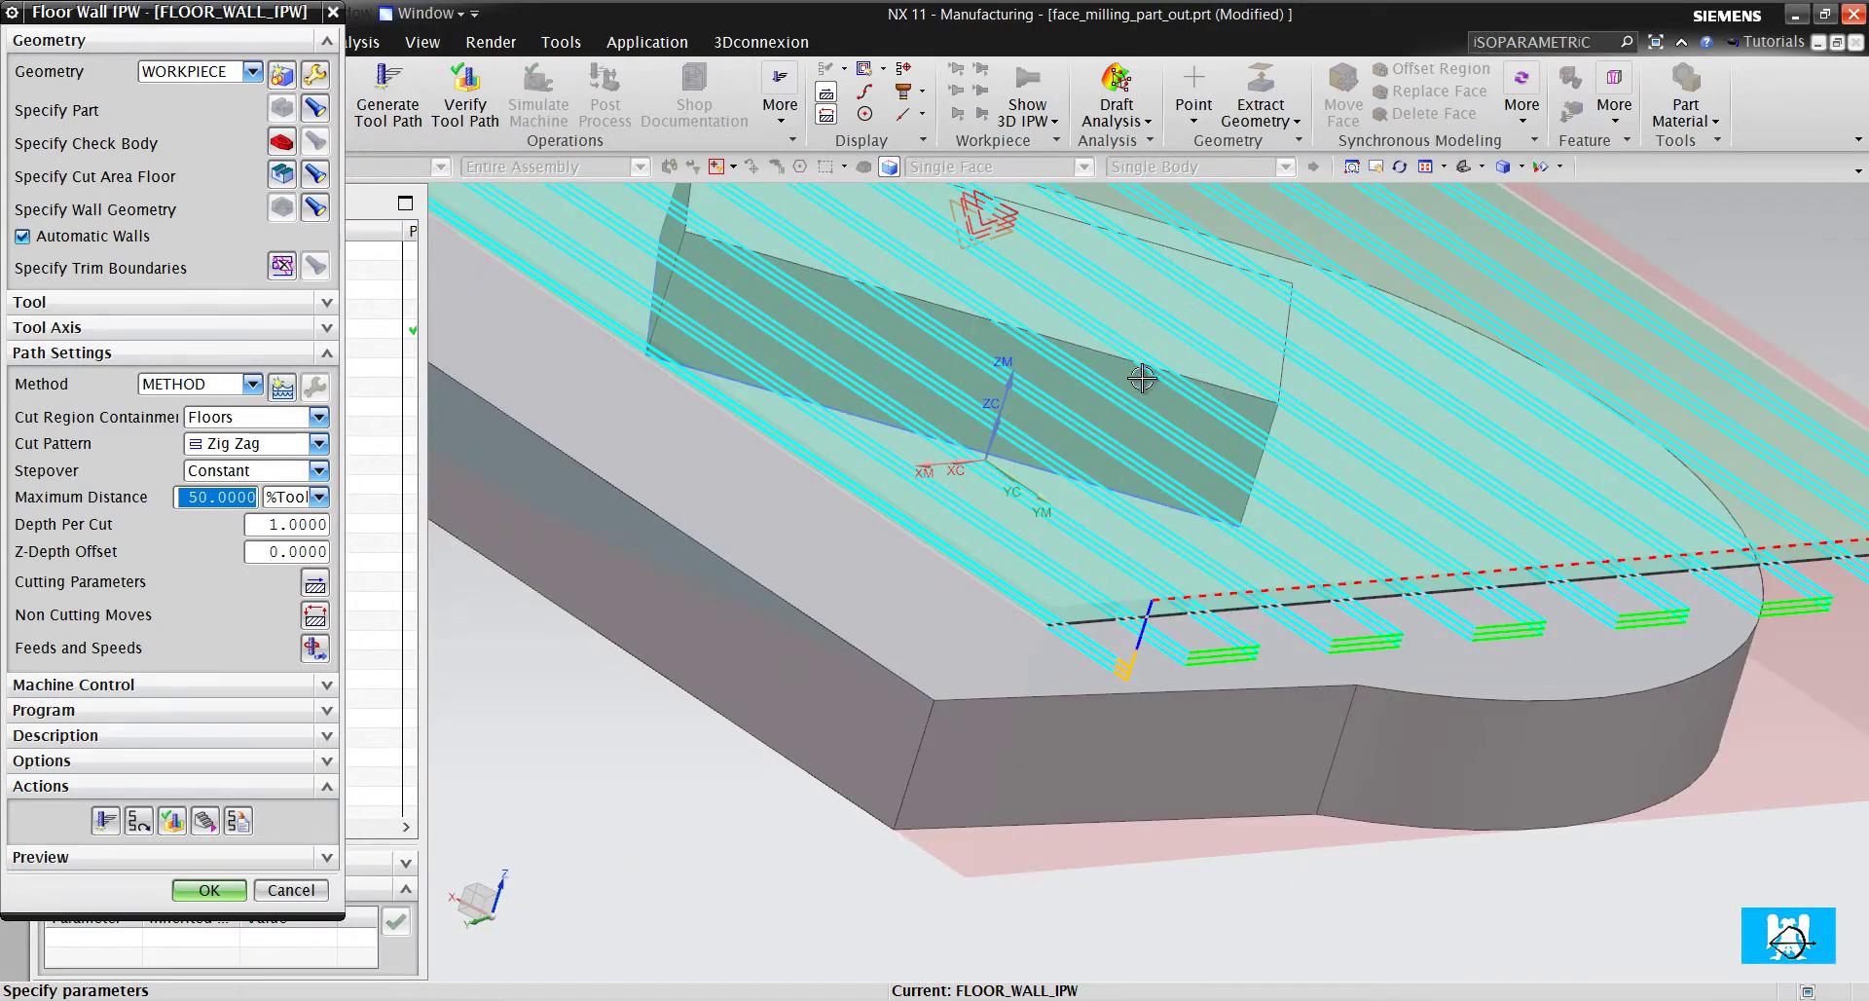
{"action": "scroll", "coordinate": [1041, 282], "scroll_direction": "down", "scroll_amount": 3}
{"action": "scroll", "coordinate": [1050, 348], "scroll_direction": "down", "scroll_amount": 2}
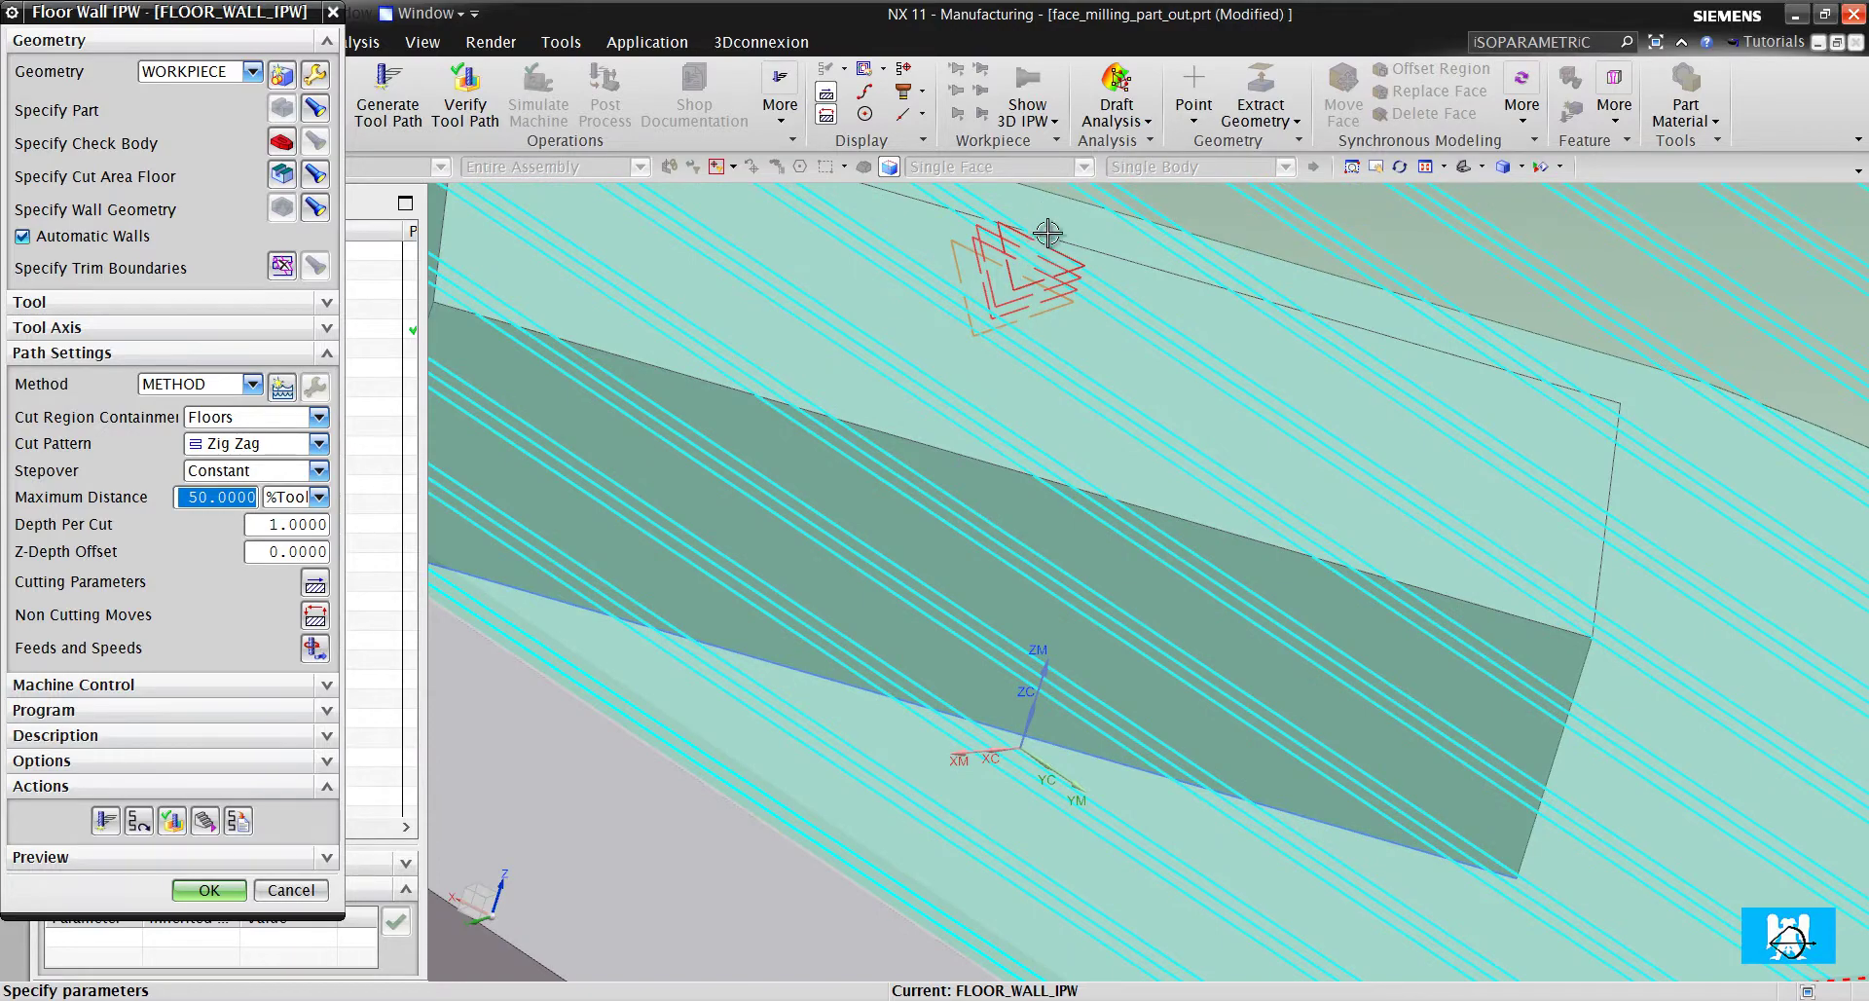
{"action": "scroll", "coordinate": [1047, 233], "scroll_direction": "down", "scroll_amount": 3}
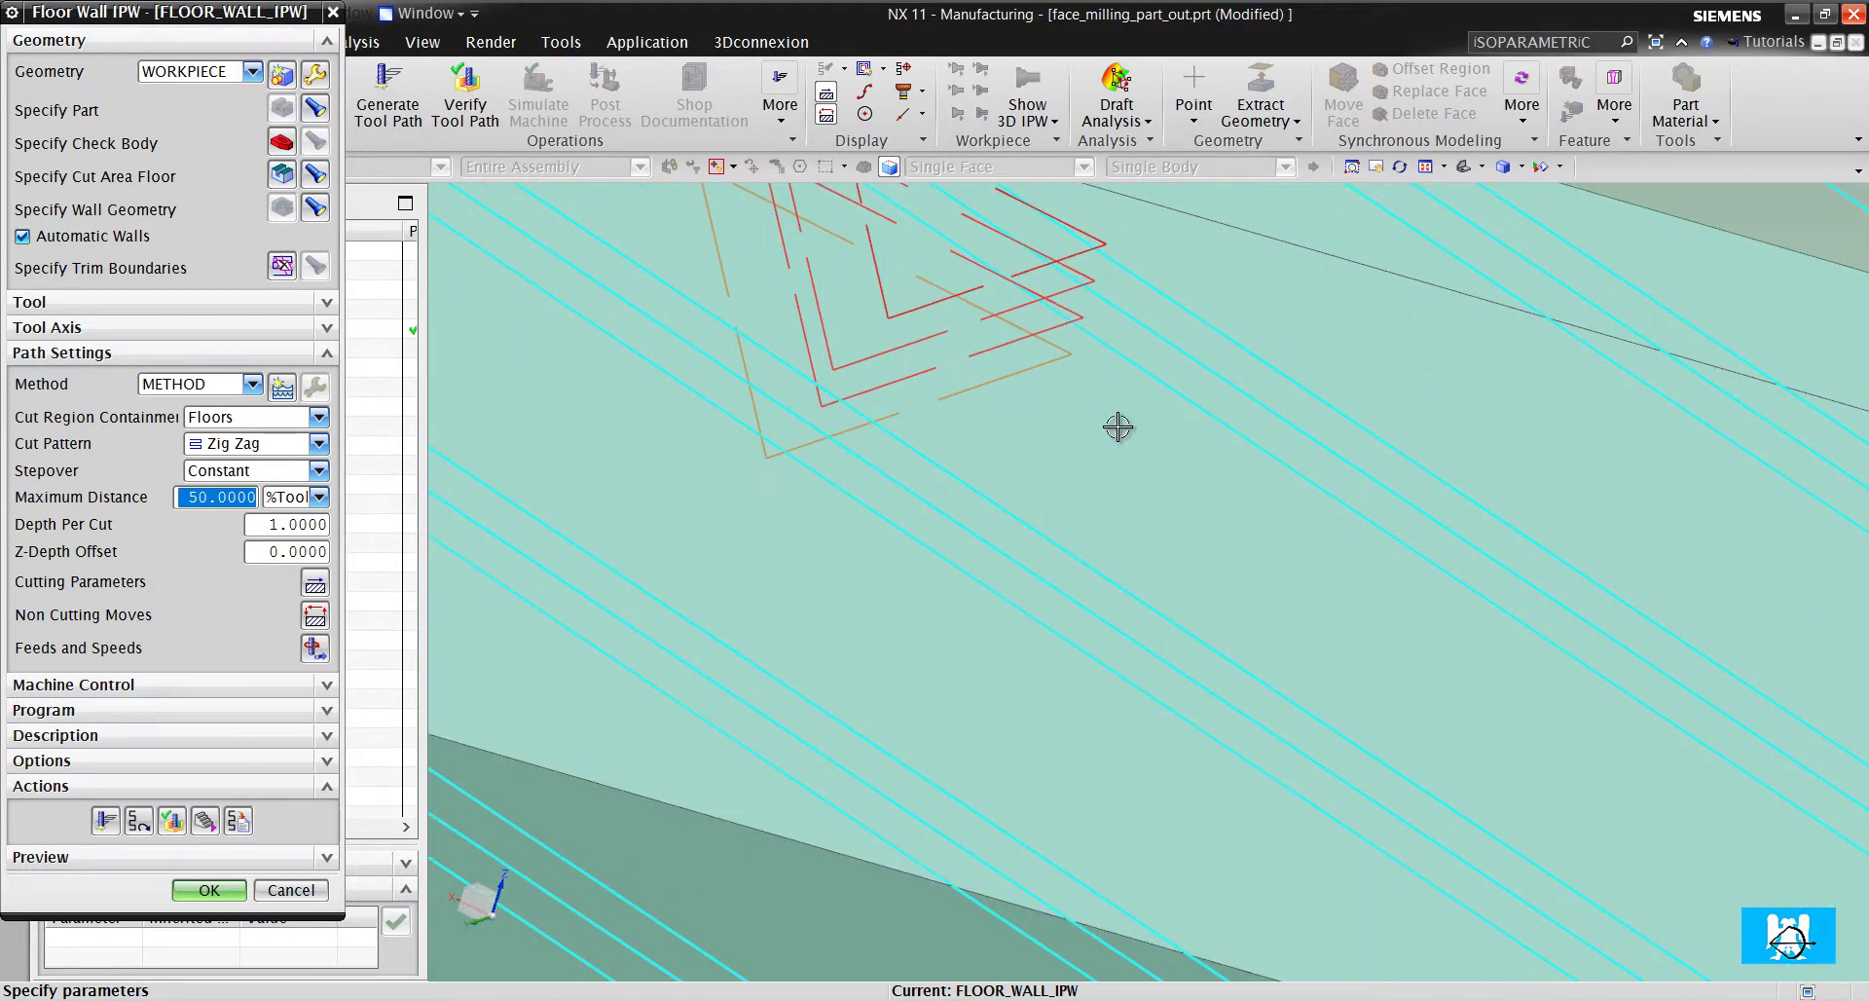
{"action": "scroll", "coordinate": [1217, 423], "scroll_direction": "up", "scroll_amount": 3}
{"action": "scroll", "coordinate": [1153, 467], "scroll_direction": "up", "scroll_amount": 3}
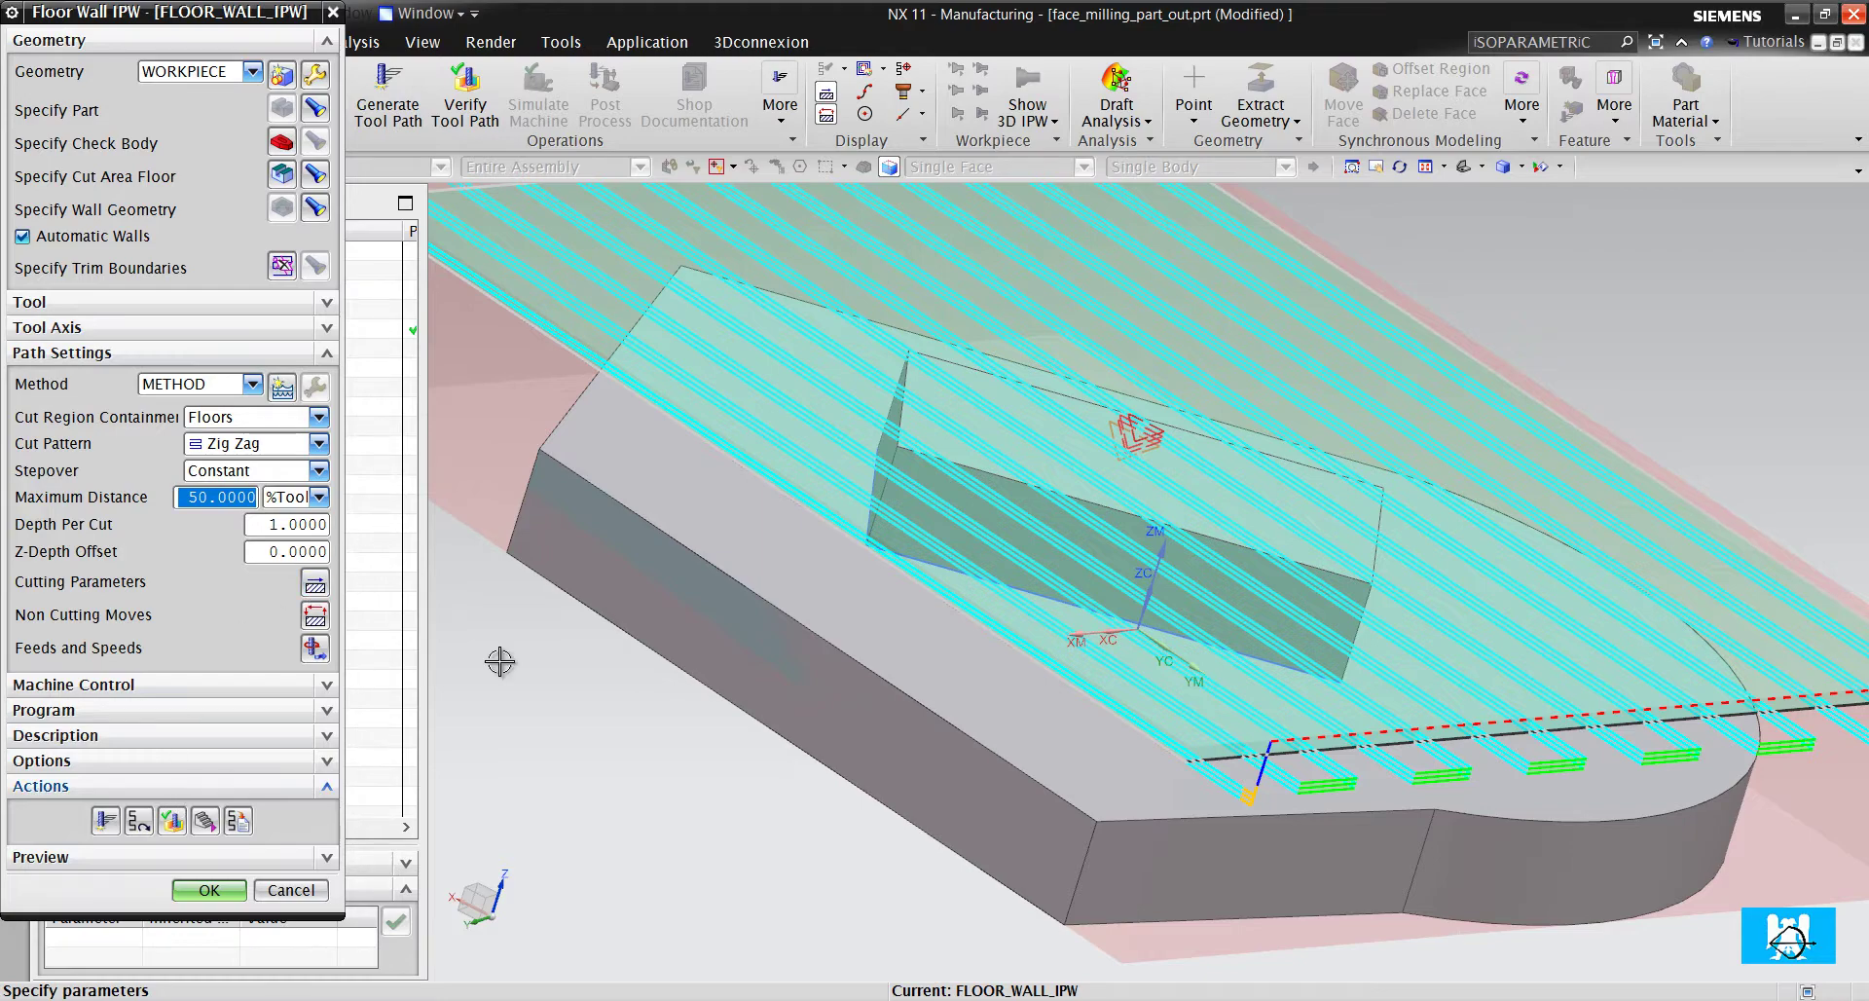
{"action": "scroll", "coordinate": [1205, 281], "scroll_direction": "up", "scroll_amount": 1}
Accept the first operation and create a second Floor and Wall IPW operation with the MILL tool and WORKPIECE geometry
{"action": "left_click", "coordinate": [206, 891]}
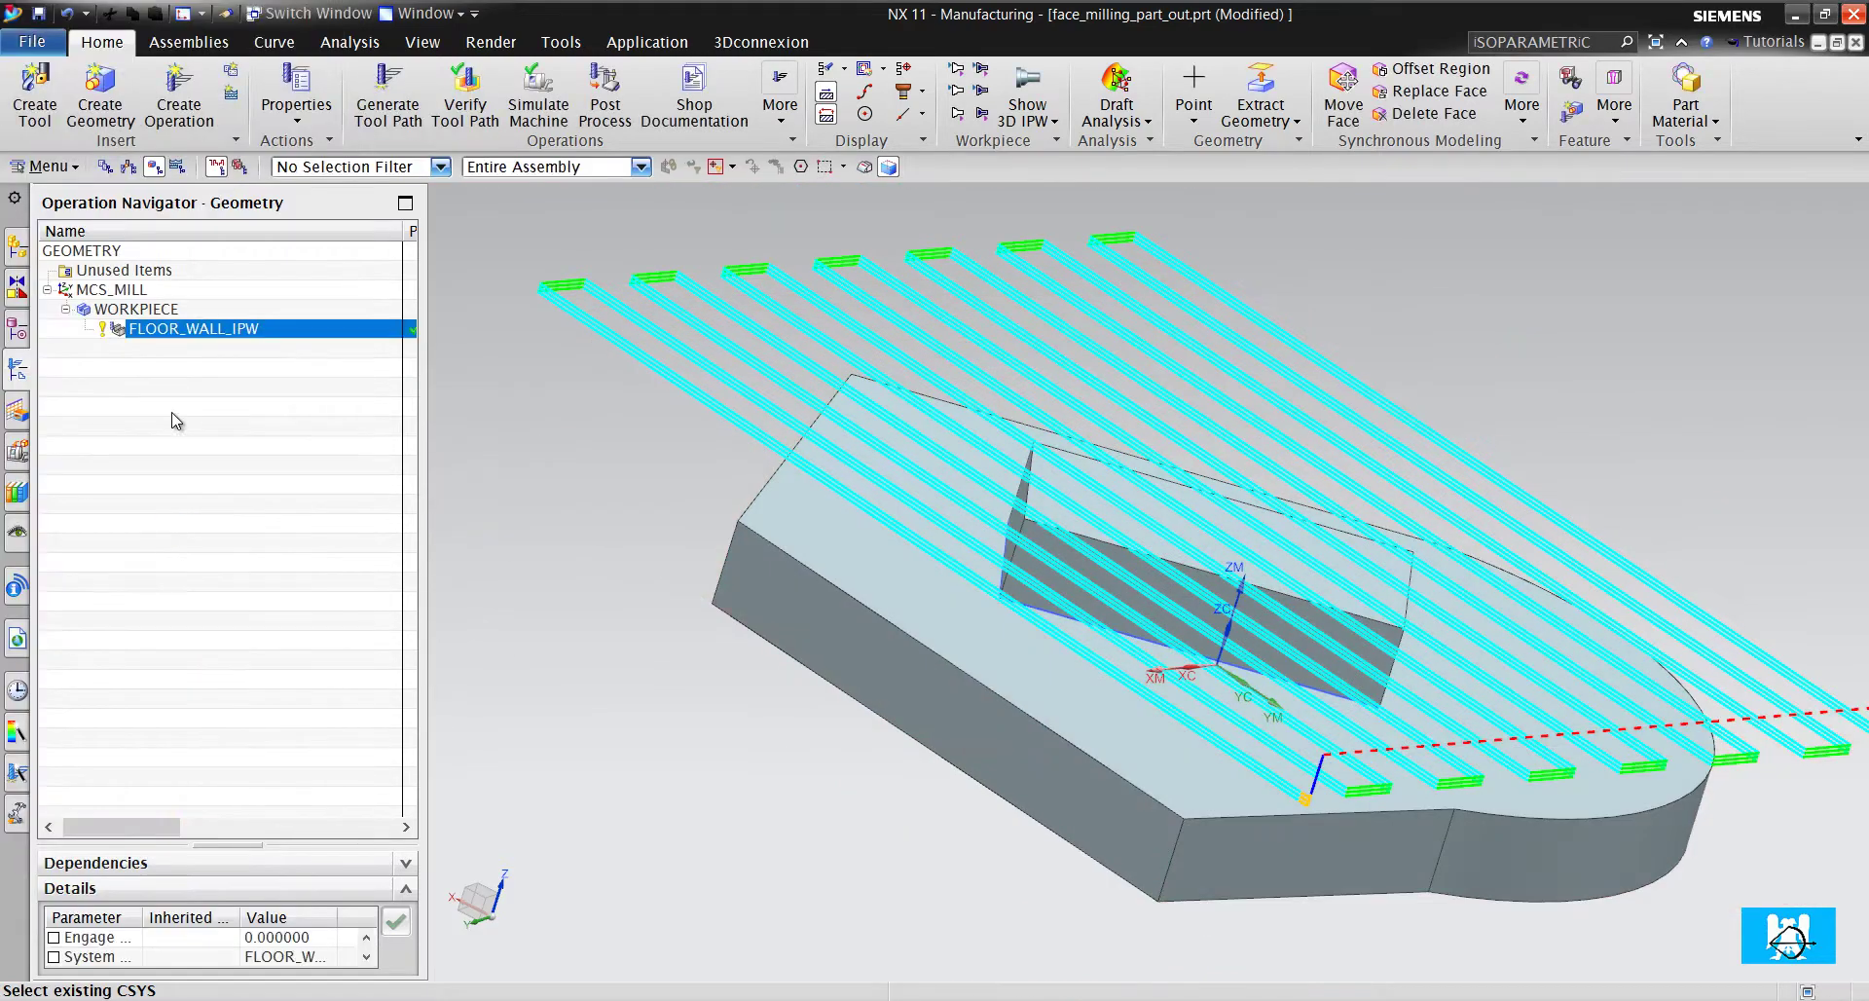
{"action": "left_click", "coordinate": [180, 93]}
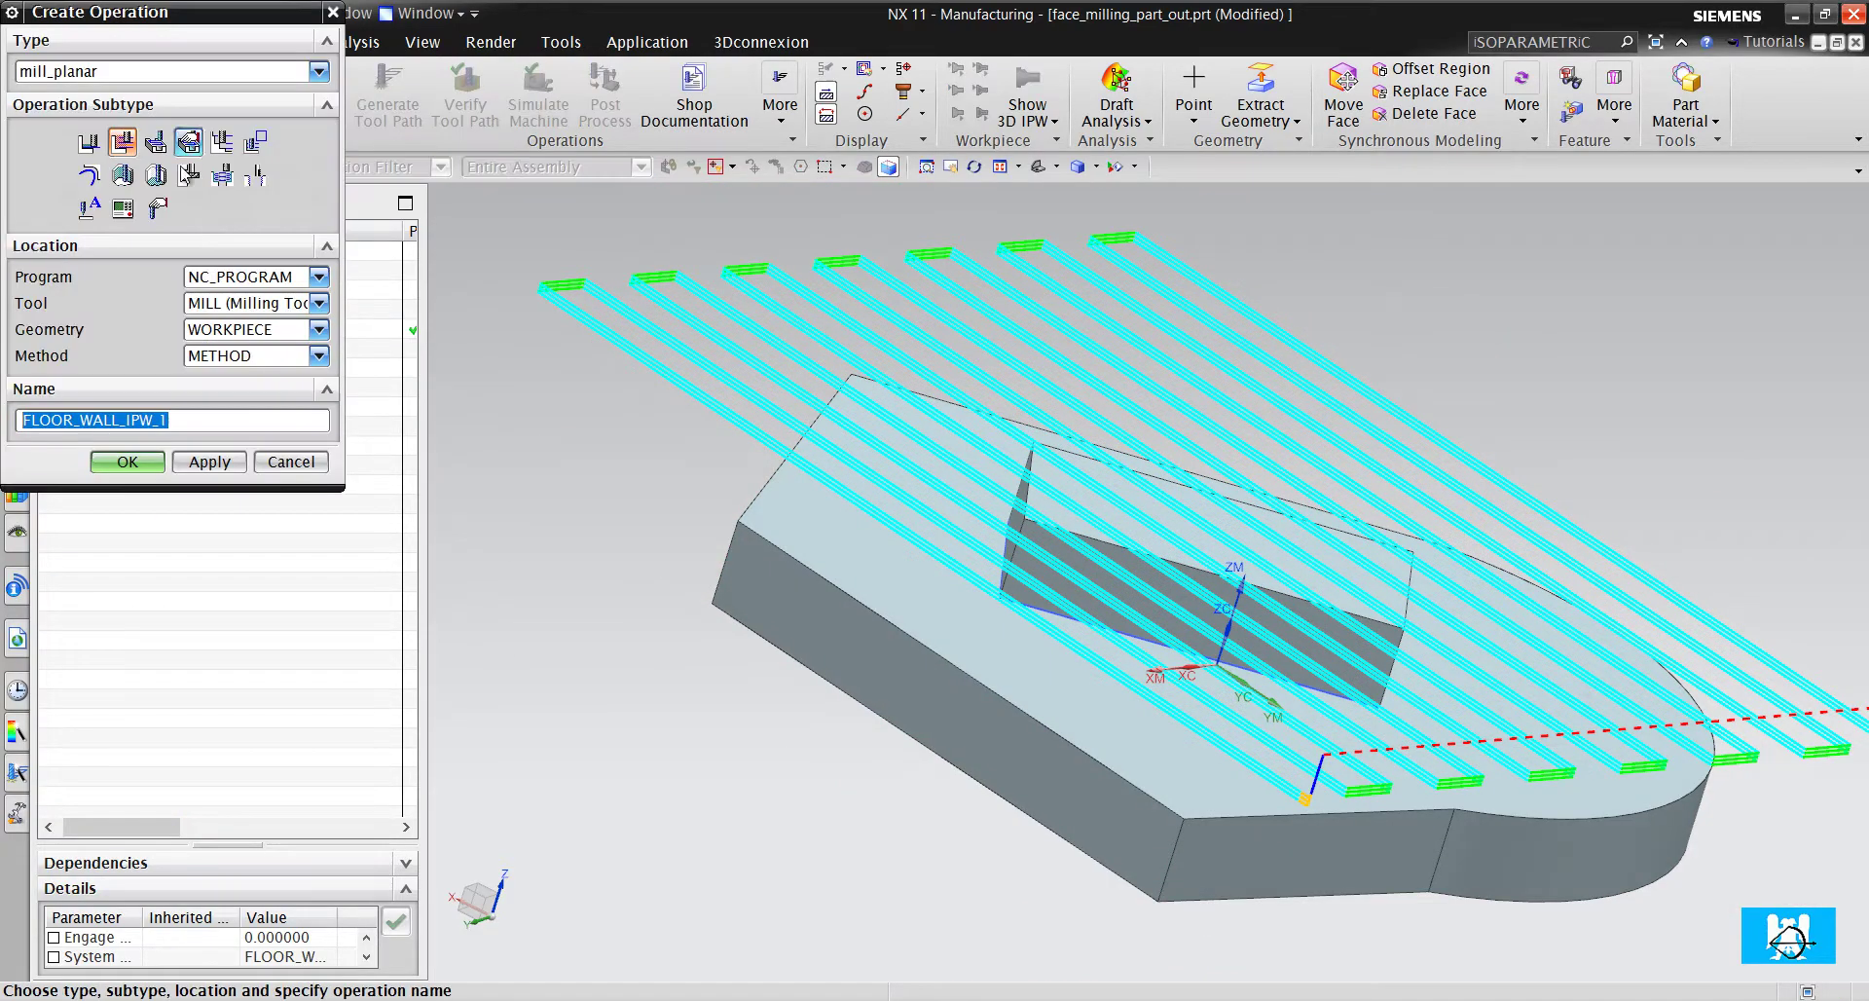
{"action": "left_click", "coordinate": [154, 467]}
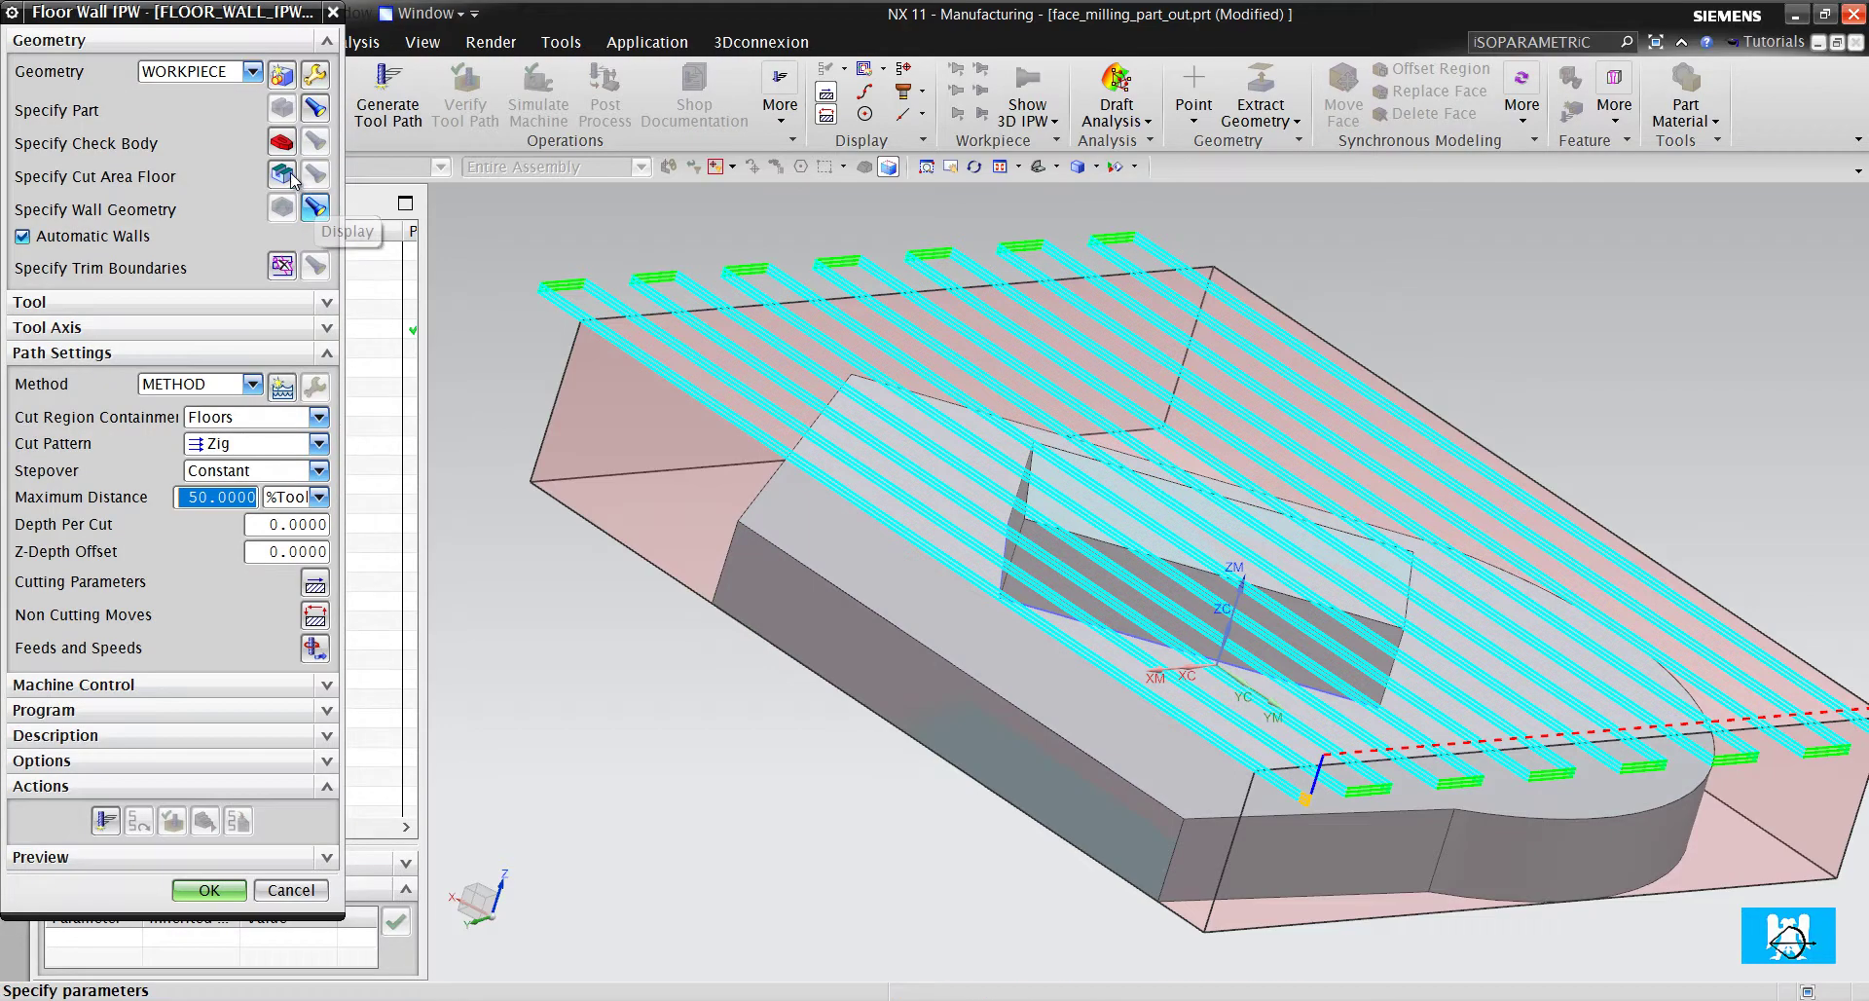
Specify the large base face surrounding the raised block as the second operation's cut area floor
{"action": "left_click", "coordinate": [290, 175]}
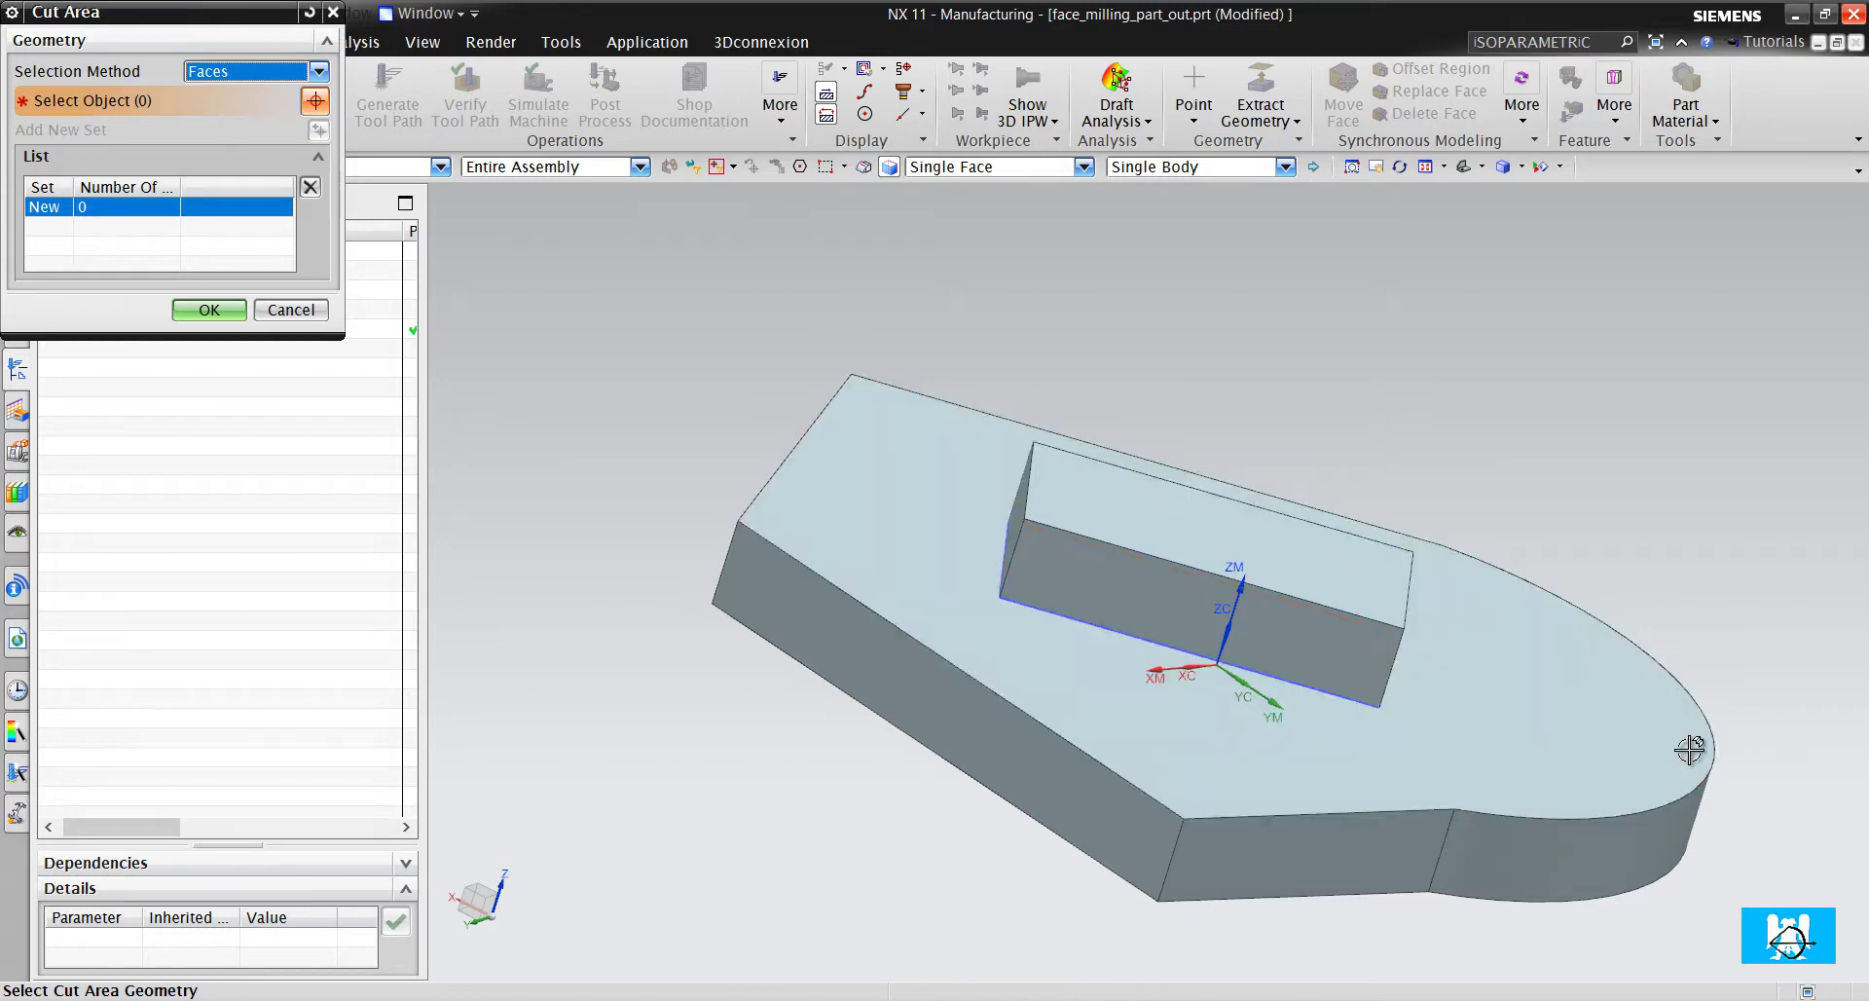
{"action": "left_click", "coordinate": [1585, 710]}
{"action": "middle_click_drag", "start_coordinate": [1514, 529], "coordinate": [1196, 506]}
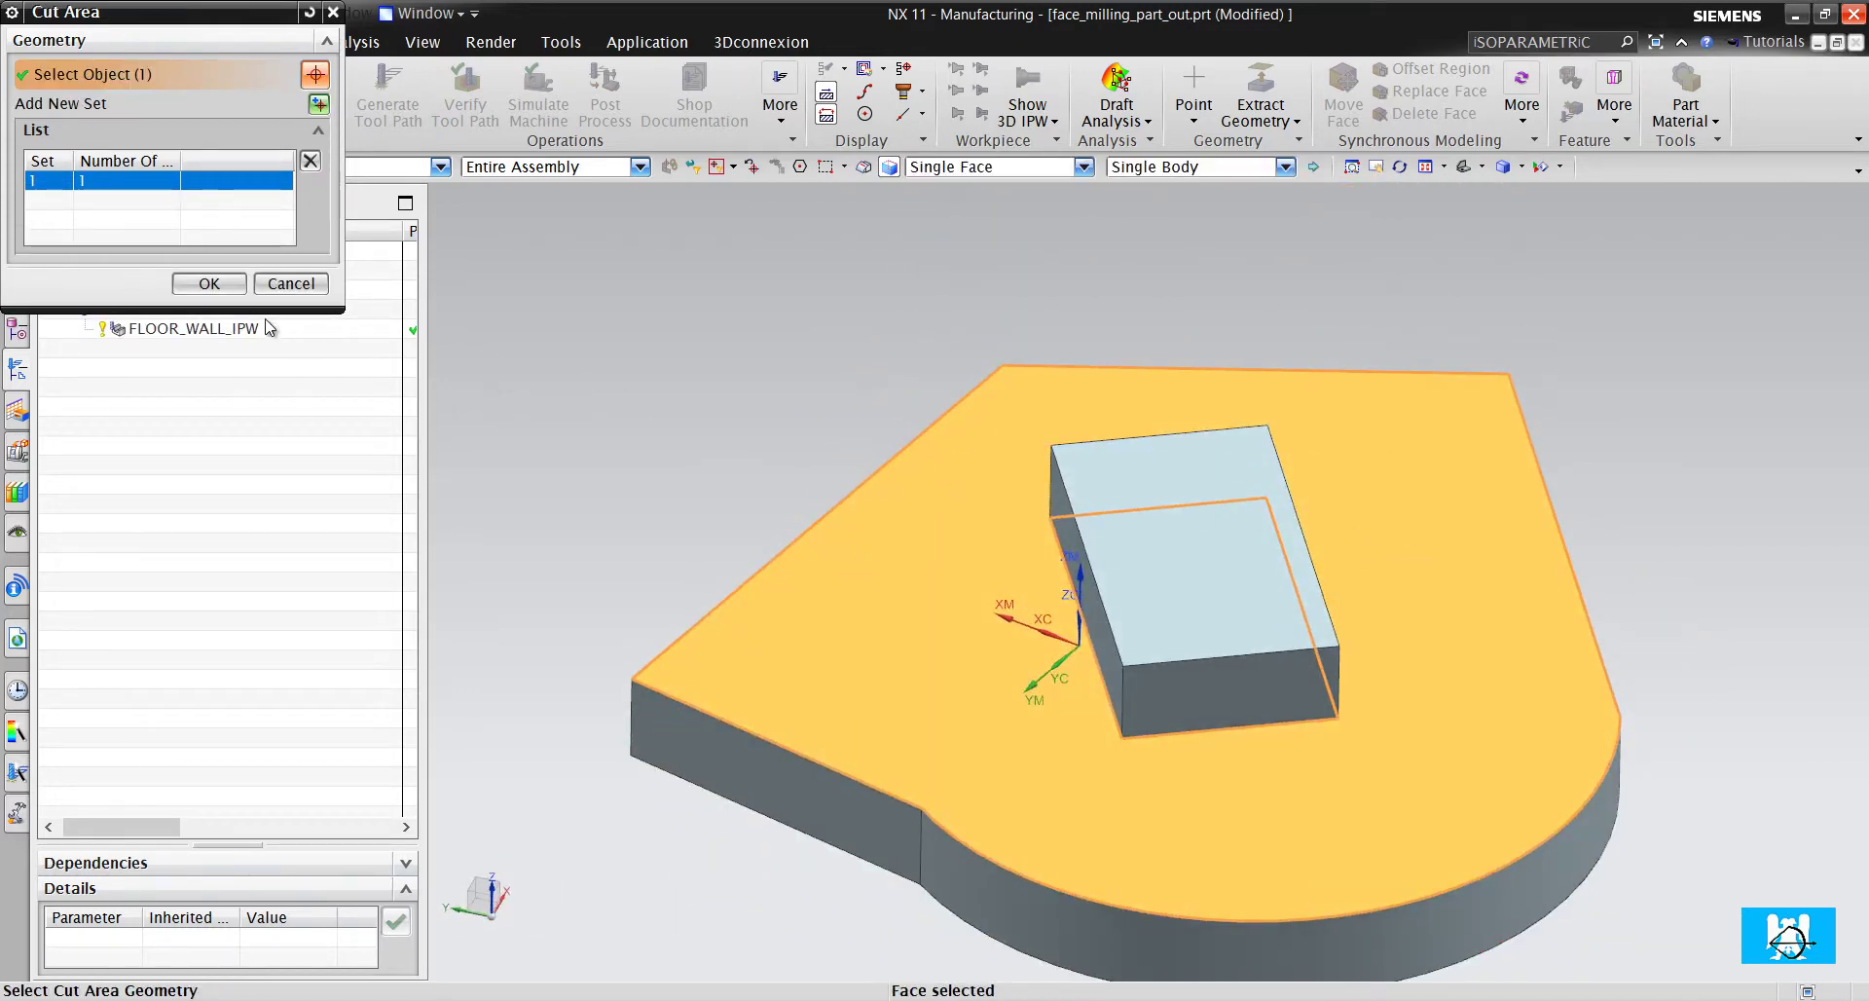
{"action": "left_click", "coordinate": [234, 286]}
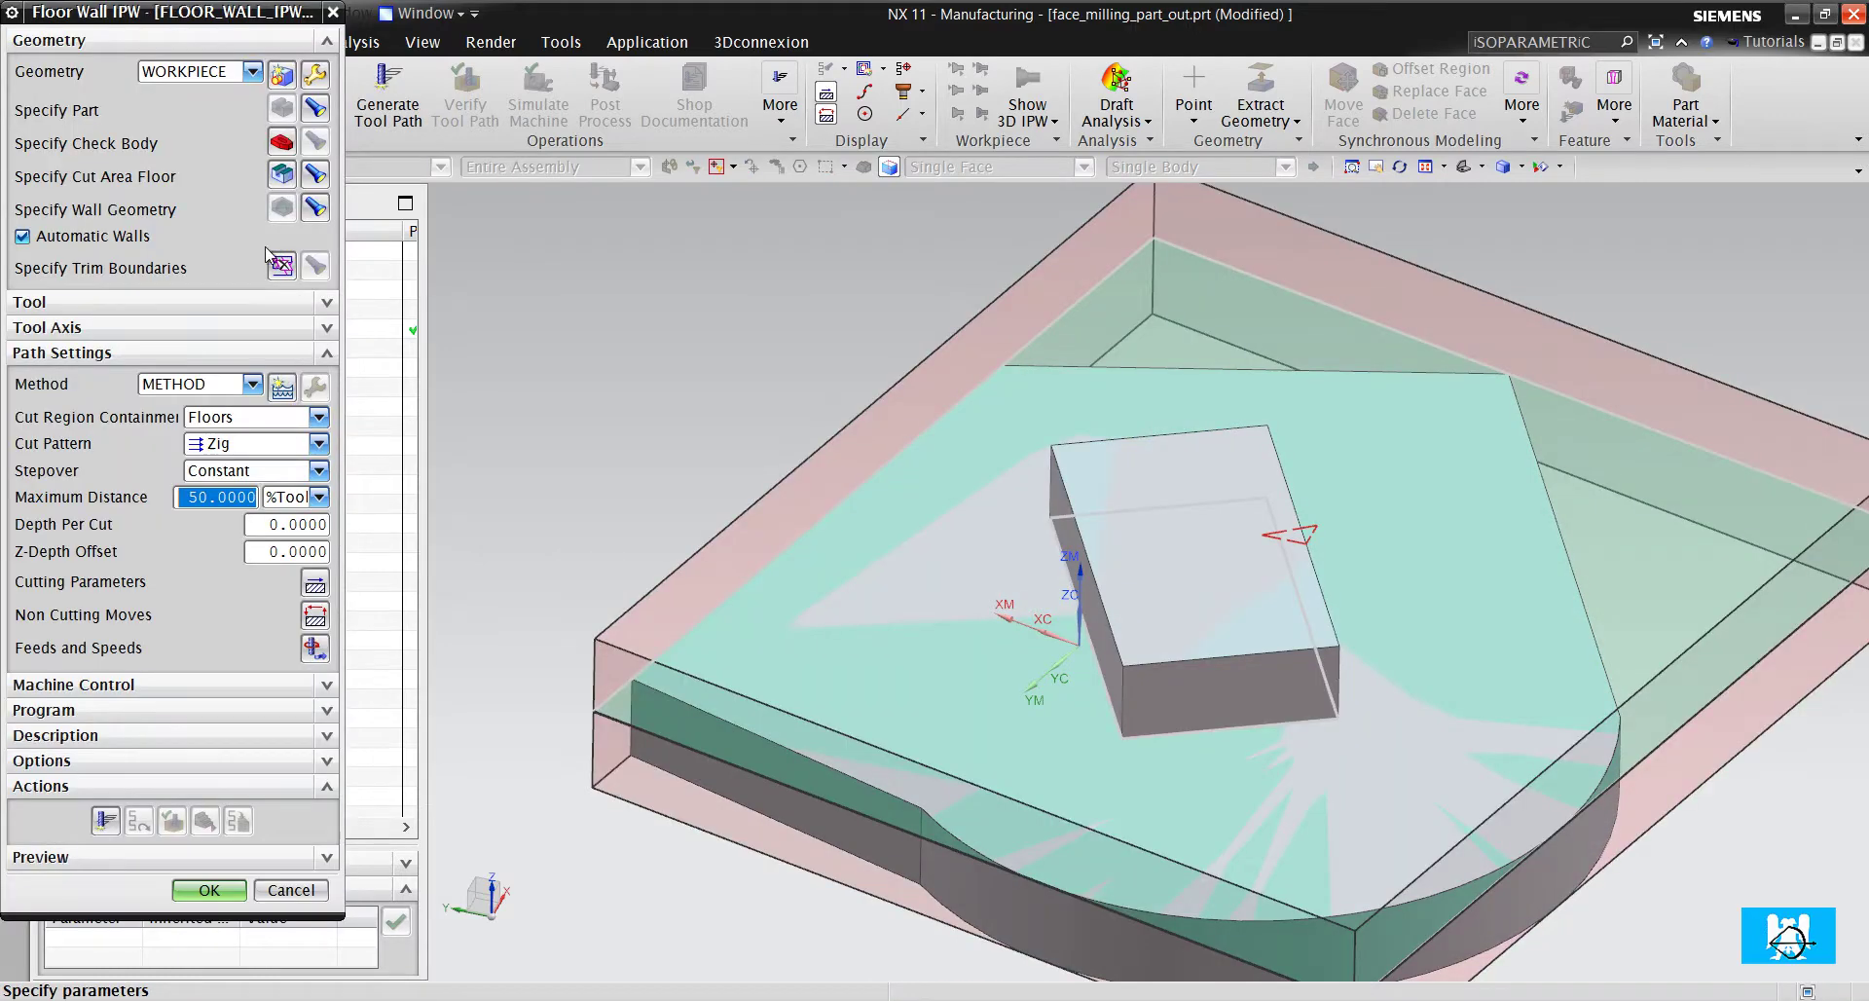
Set the second operation's depth per cut to 1 and its cut pattern to Follow Periphery, and accept it
{"action": "middle_click_drag", "start_coordinate": [1054, 667], "coordinate": [935, 637]}
{"action": "scroll", "coordinate": [1394, 241], "scroll_direction": "up", "scroll_amount": 3}
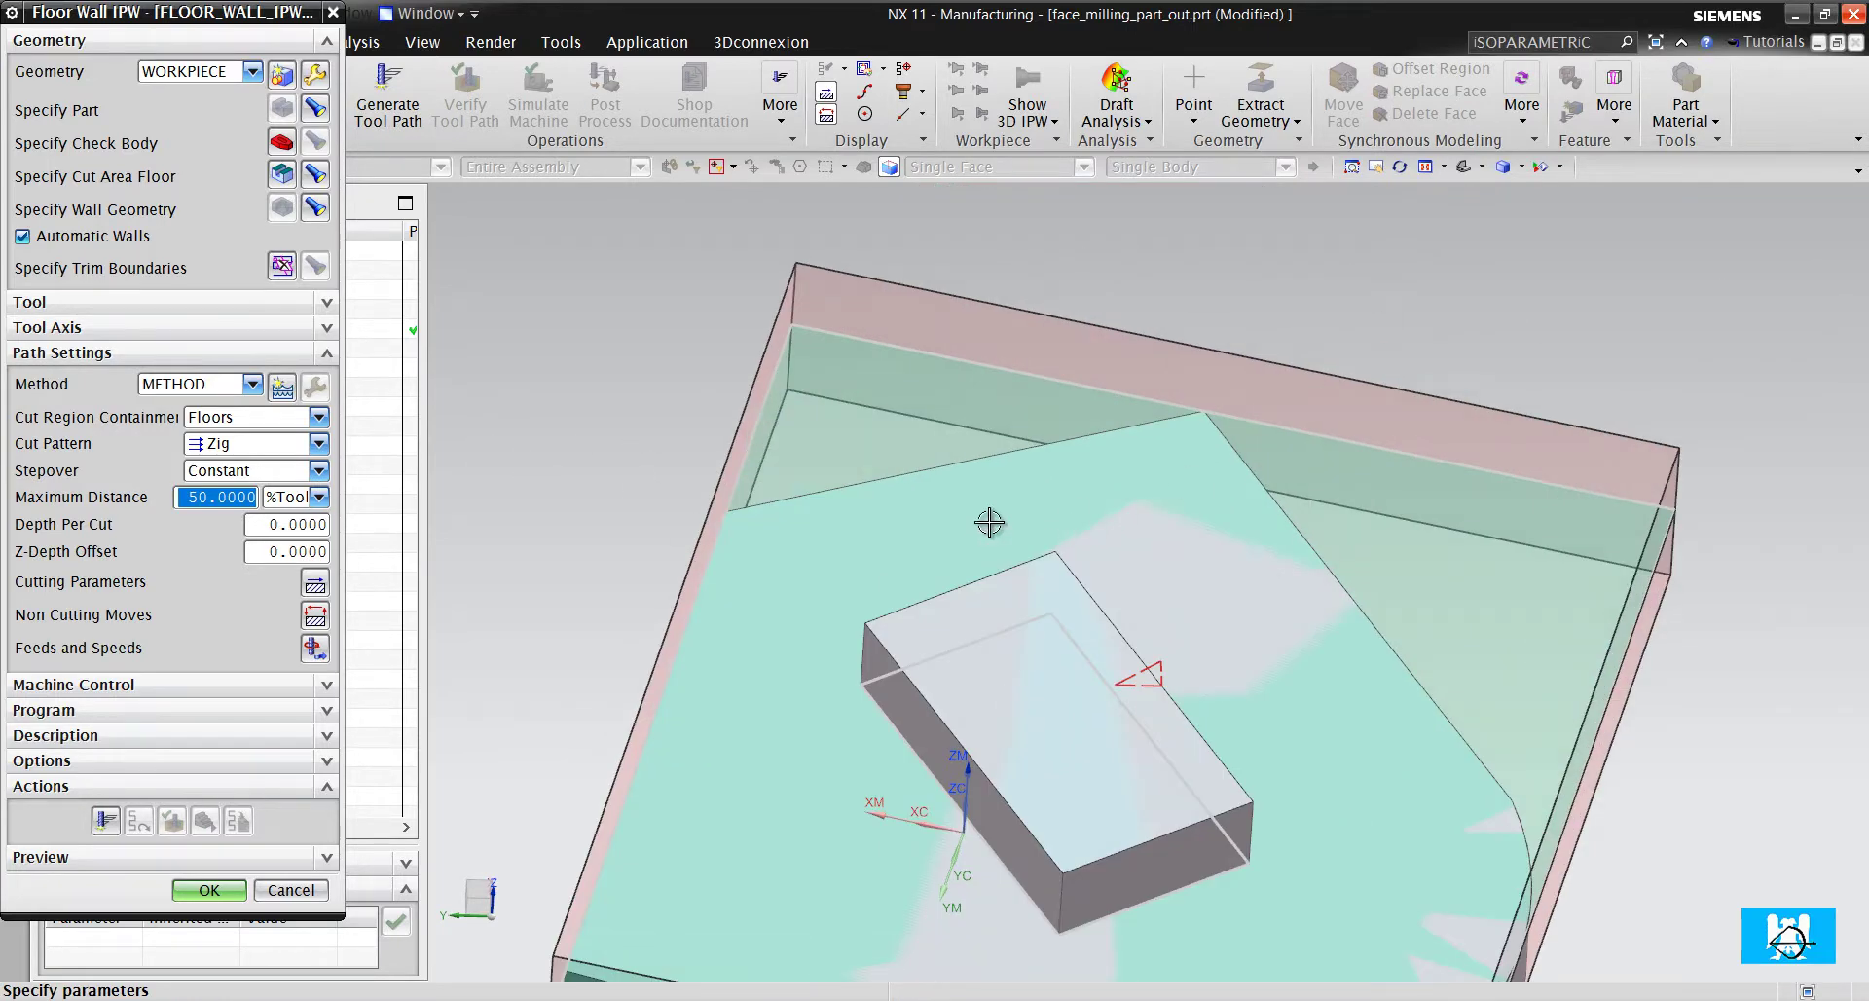
{"action": "middle_click_drag", "start_coordinate": [978, 520], "coordinate": [959, 390]}
{"action": "left_click", "coordinate": [283, 529]}
{"action": "double_click", "coordinate": [283, 529]}
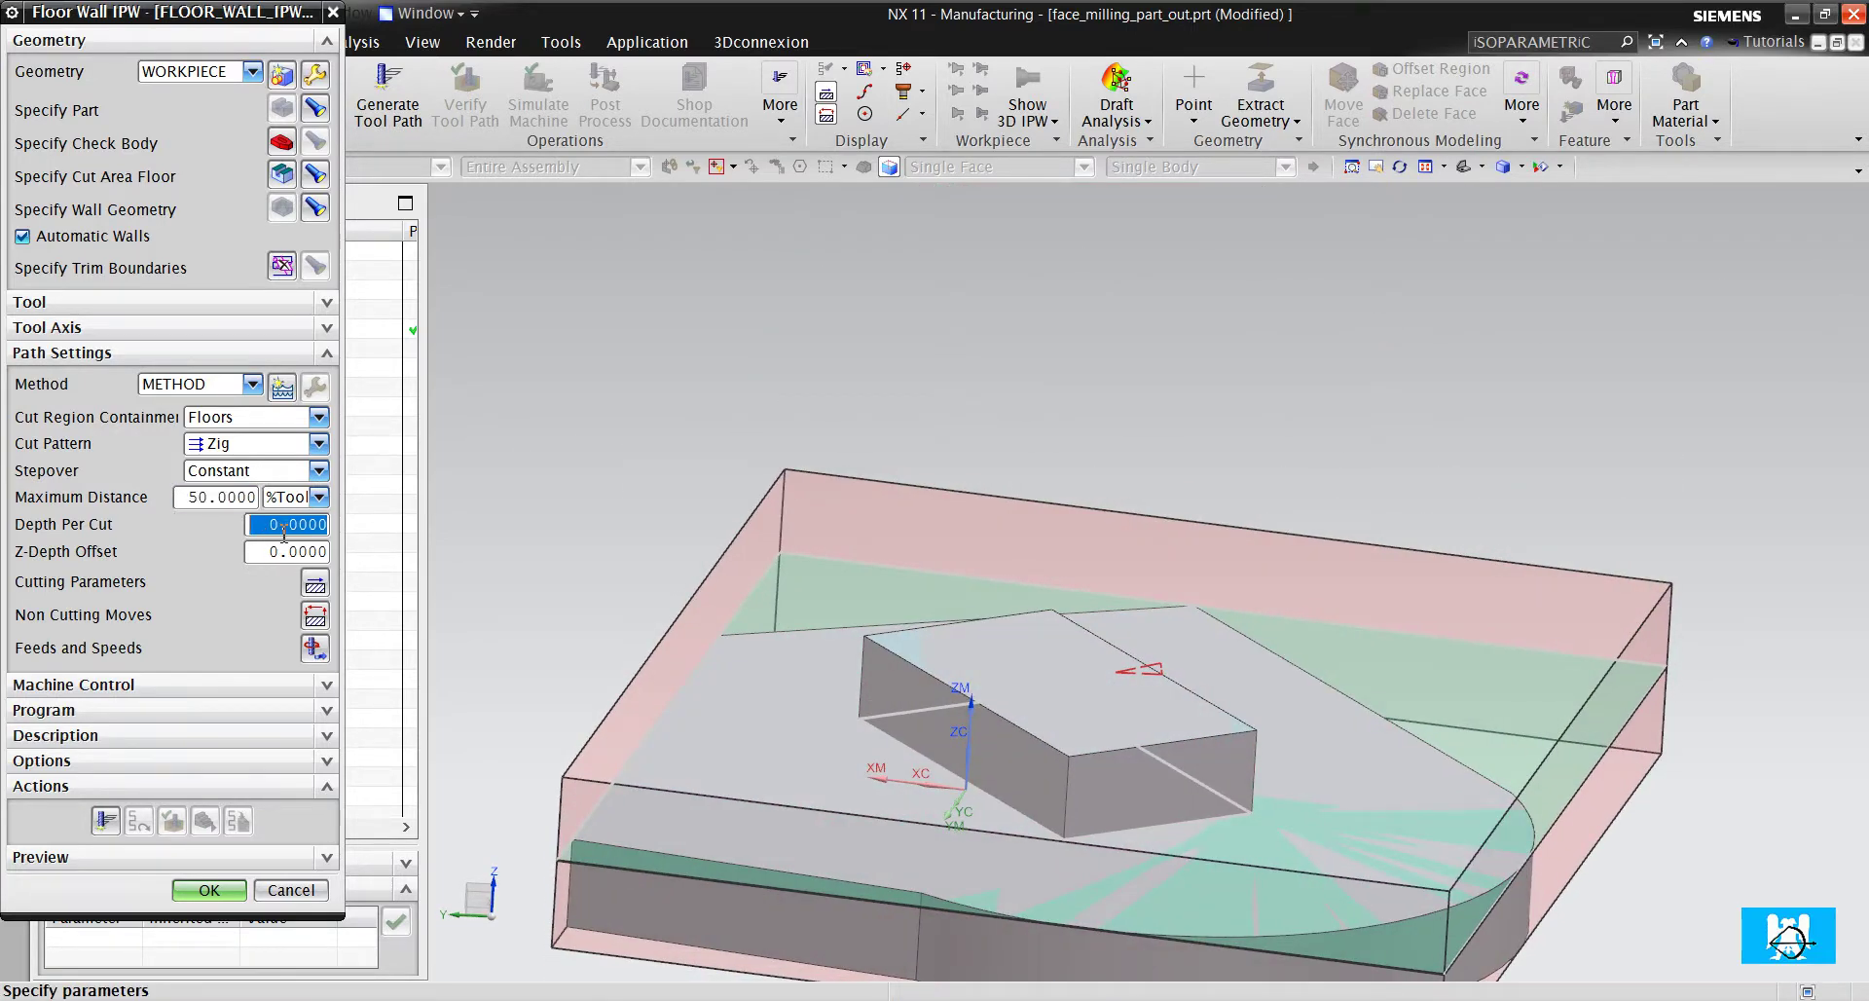
{"action": "type", "text": "1"}
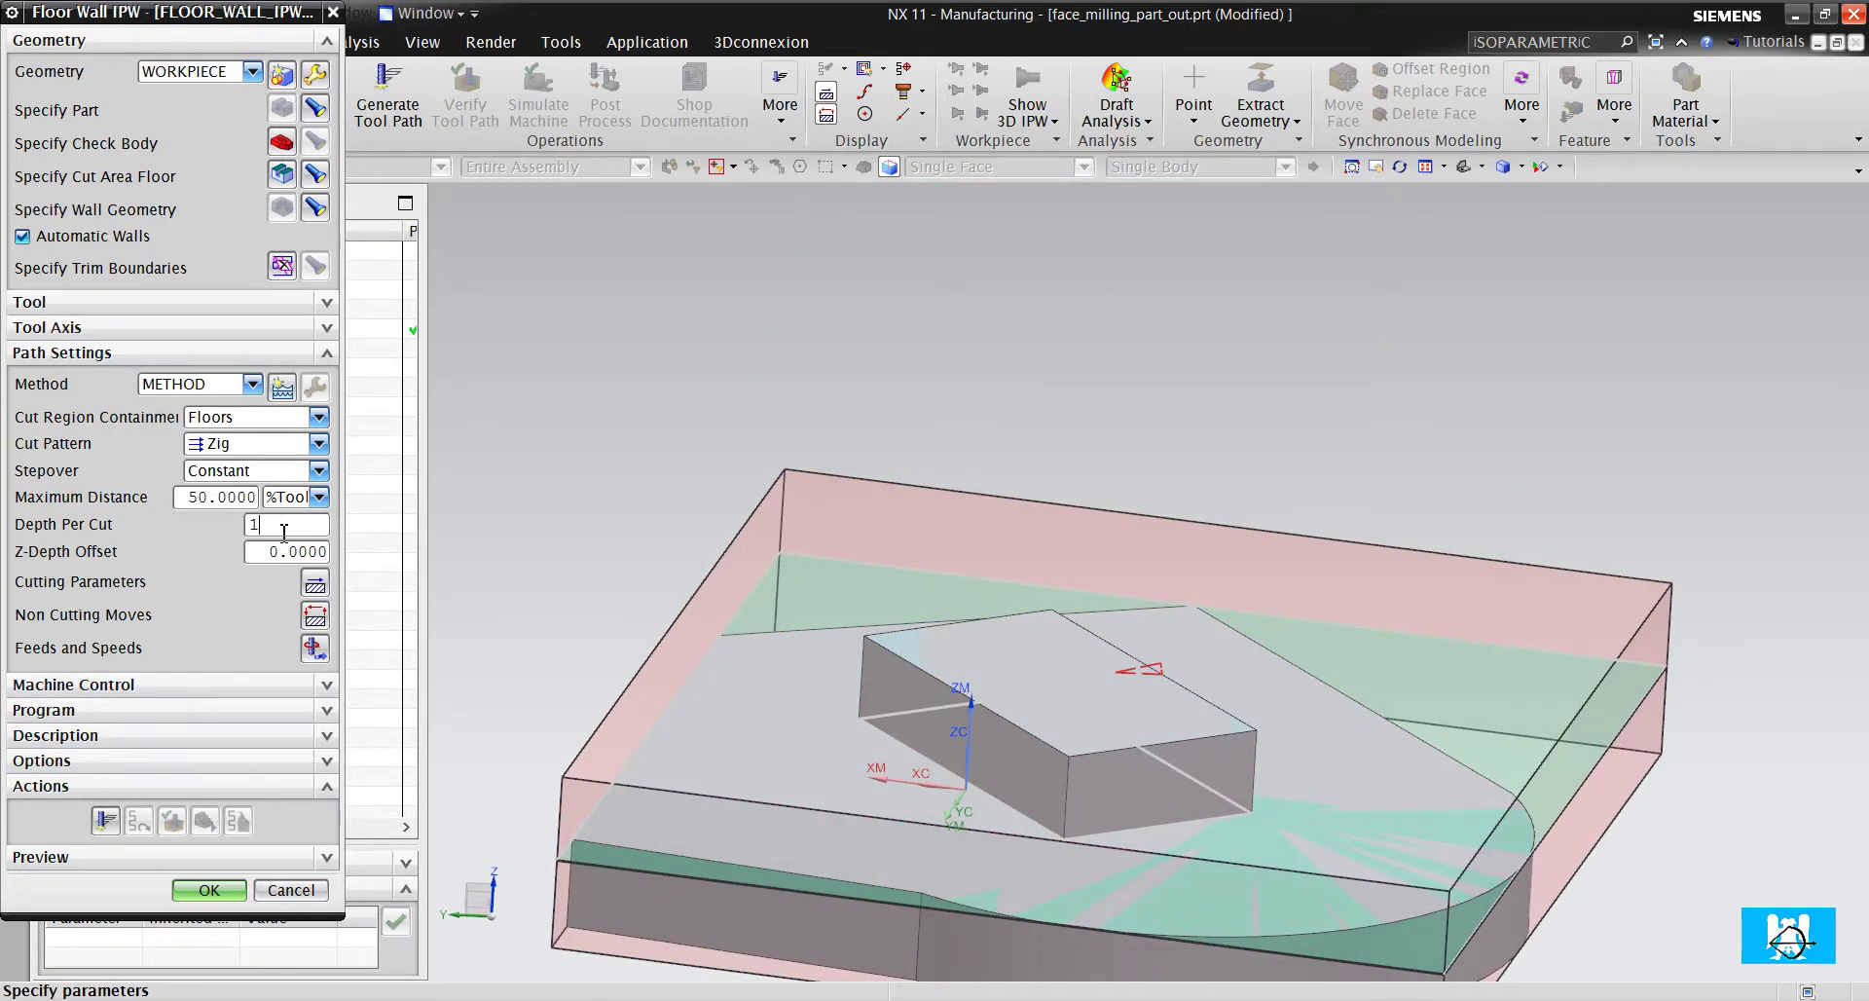
{"action": "left_click", "coordinate": [228, 444]}
{"action": "left_click", "coordinate": [256, 479]}
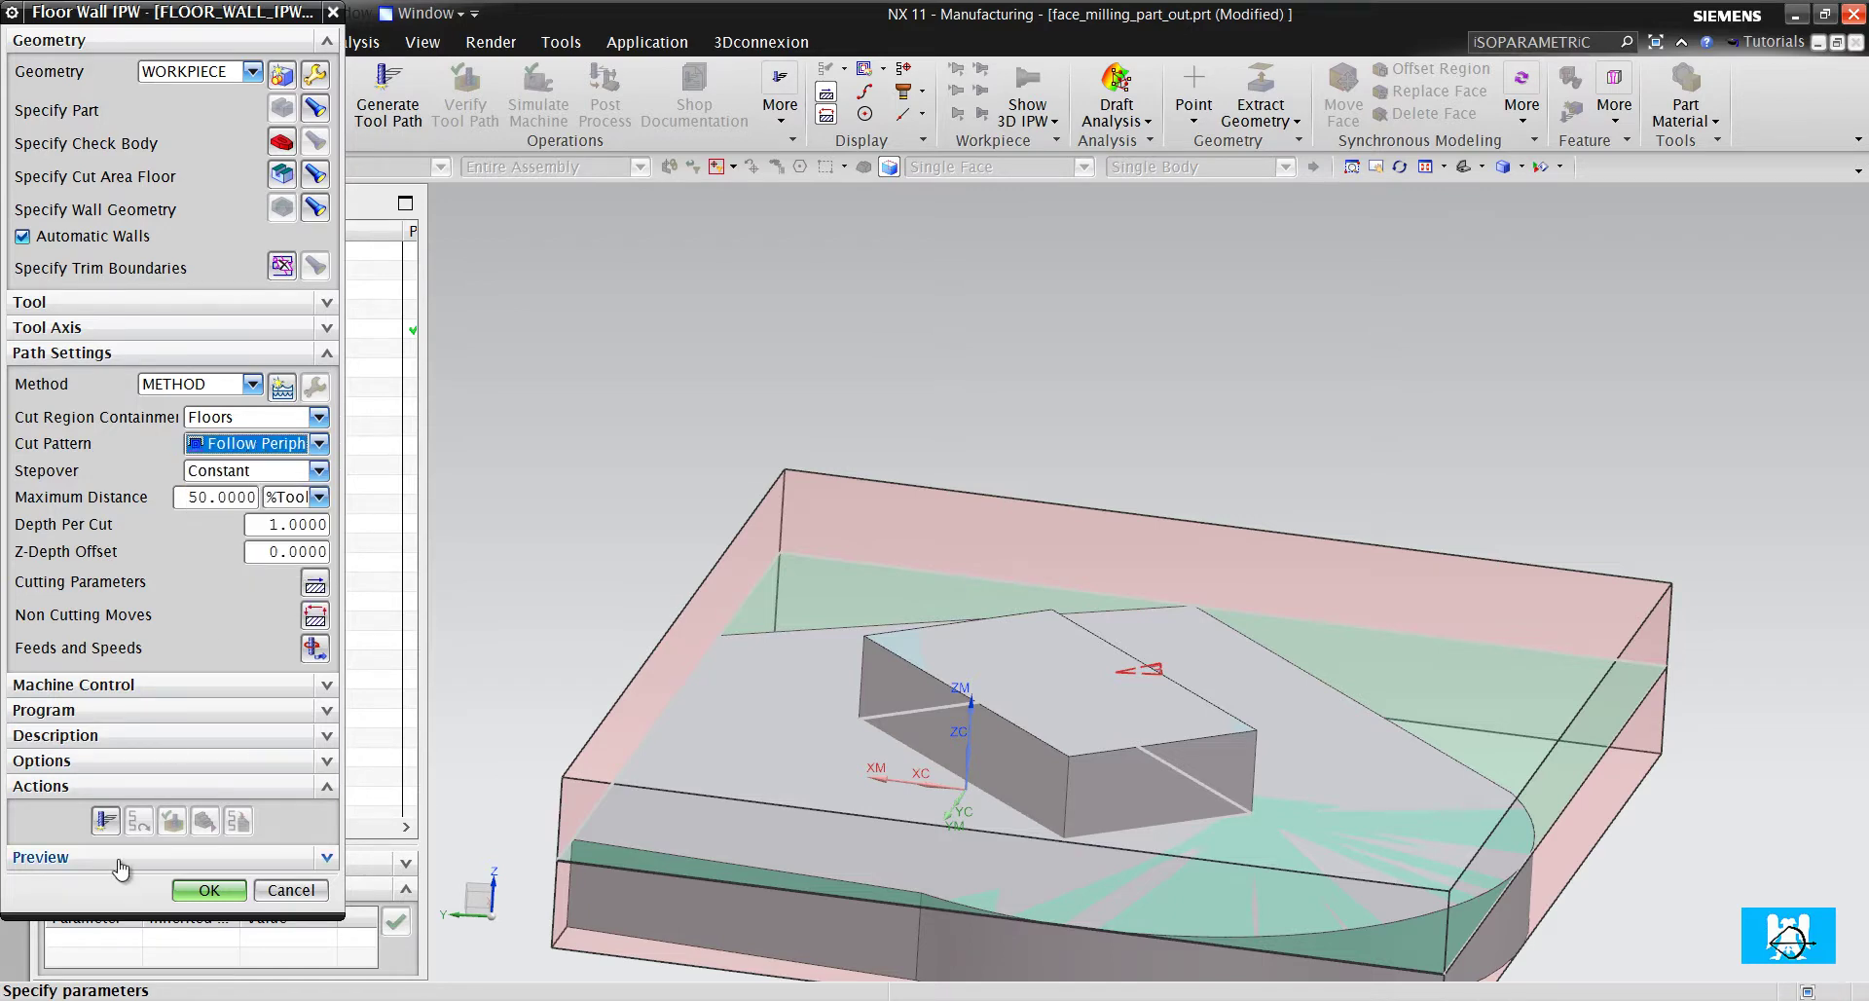
{"action": "left_click", "coordinate": [200, 888]}
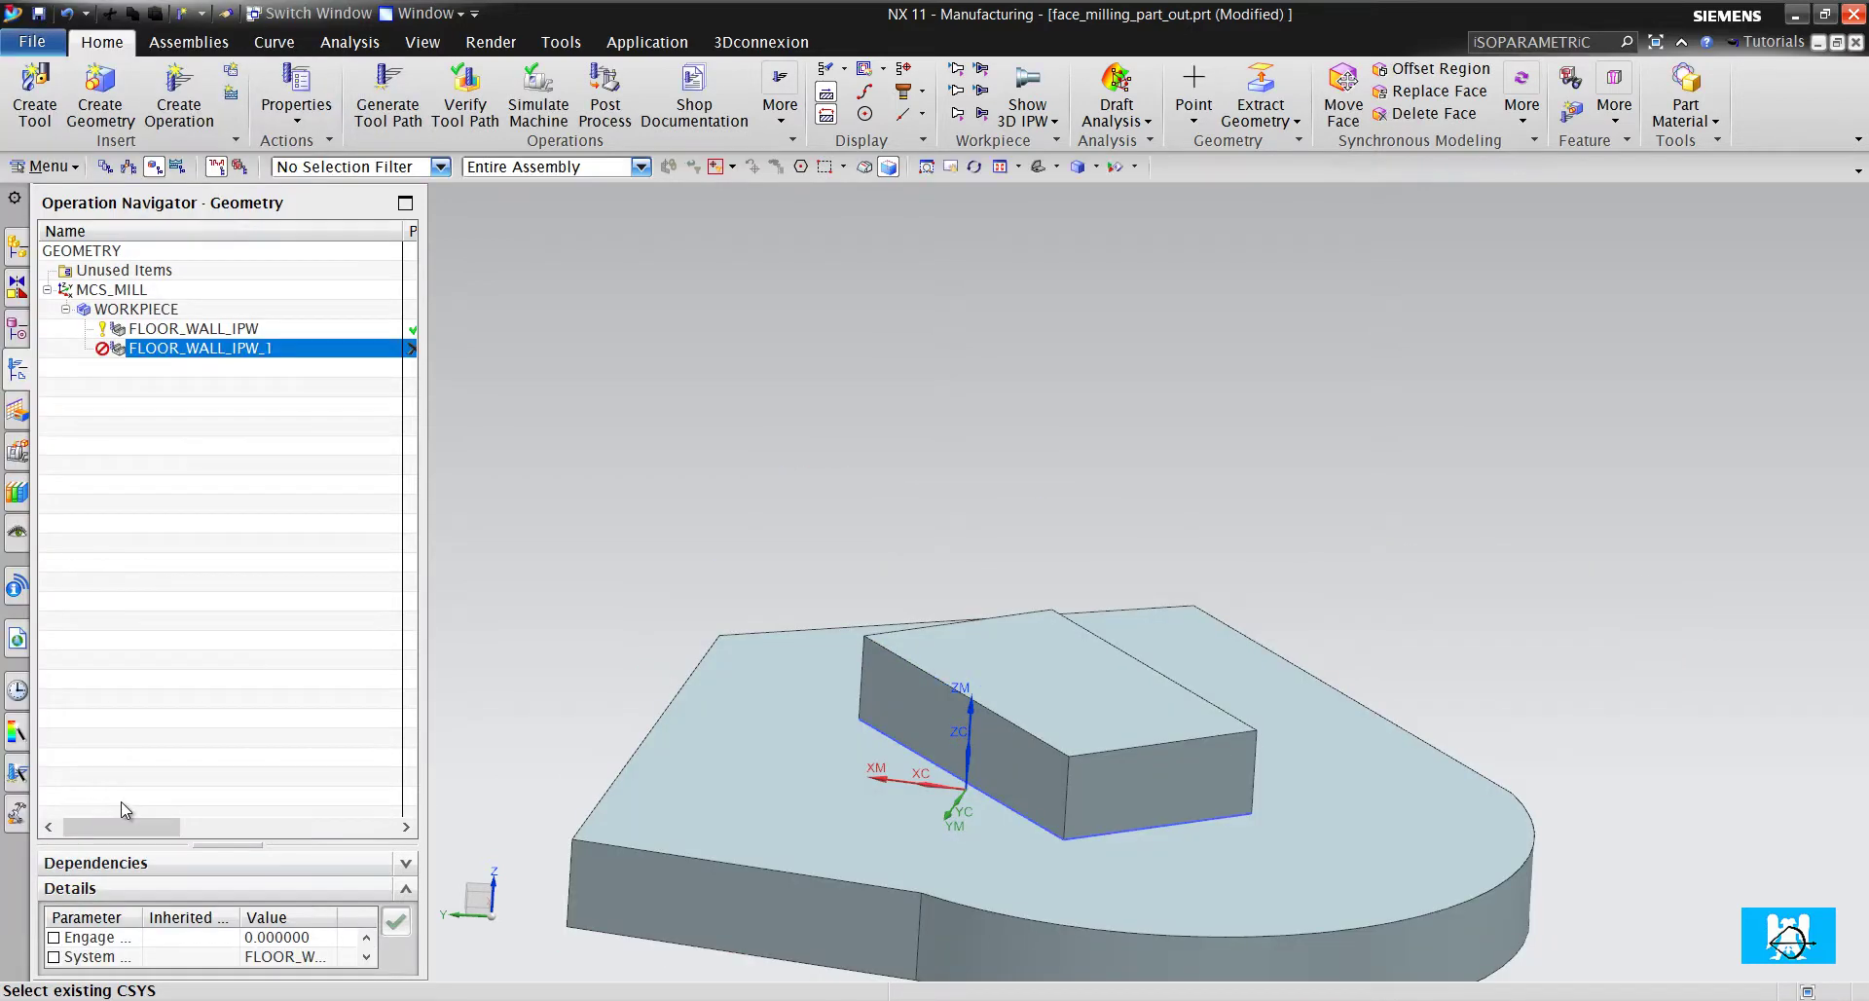
Reopen the FLOOR_WALL_IPW_1 operation, generate its tool path and inspect the passes around the raised block
{"action": "double_click", "coordinate": [236, 347]}
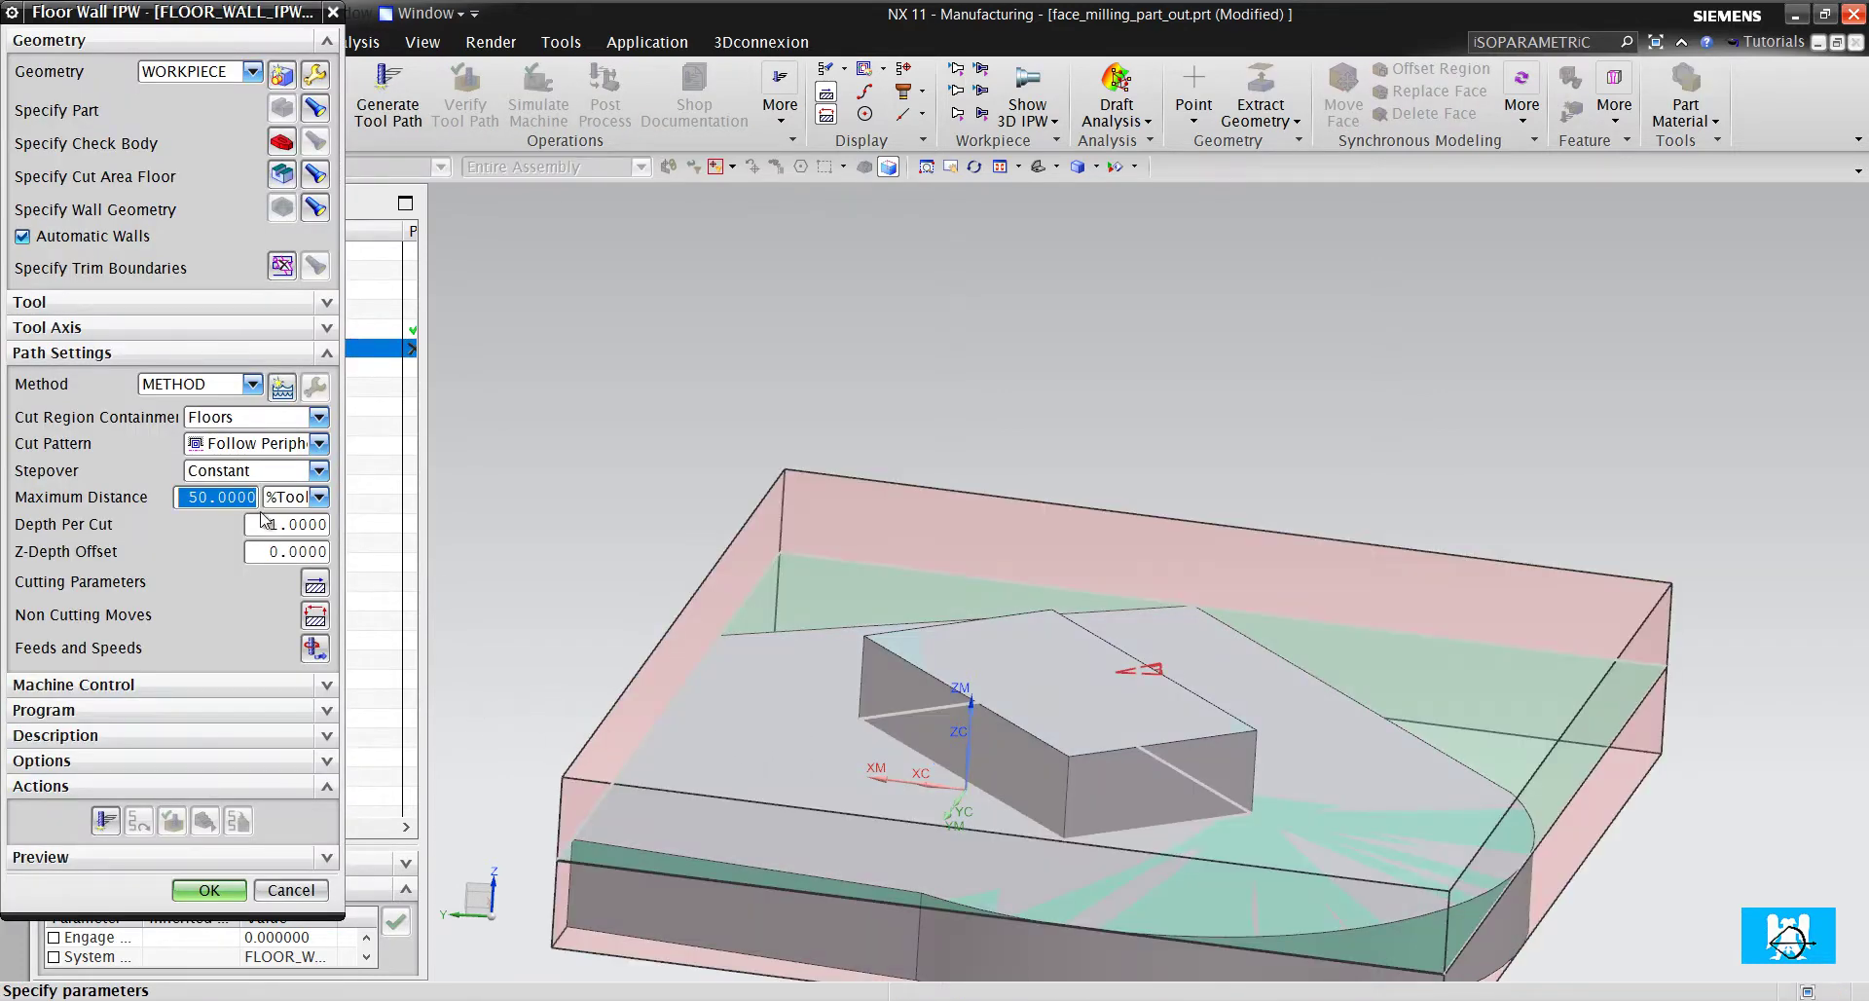
{"action": "left_click", "coordinate": [107, 821]}
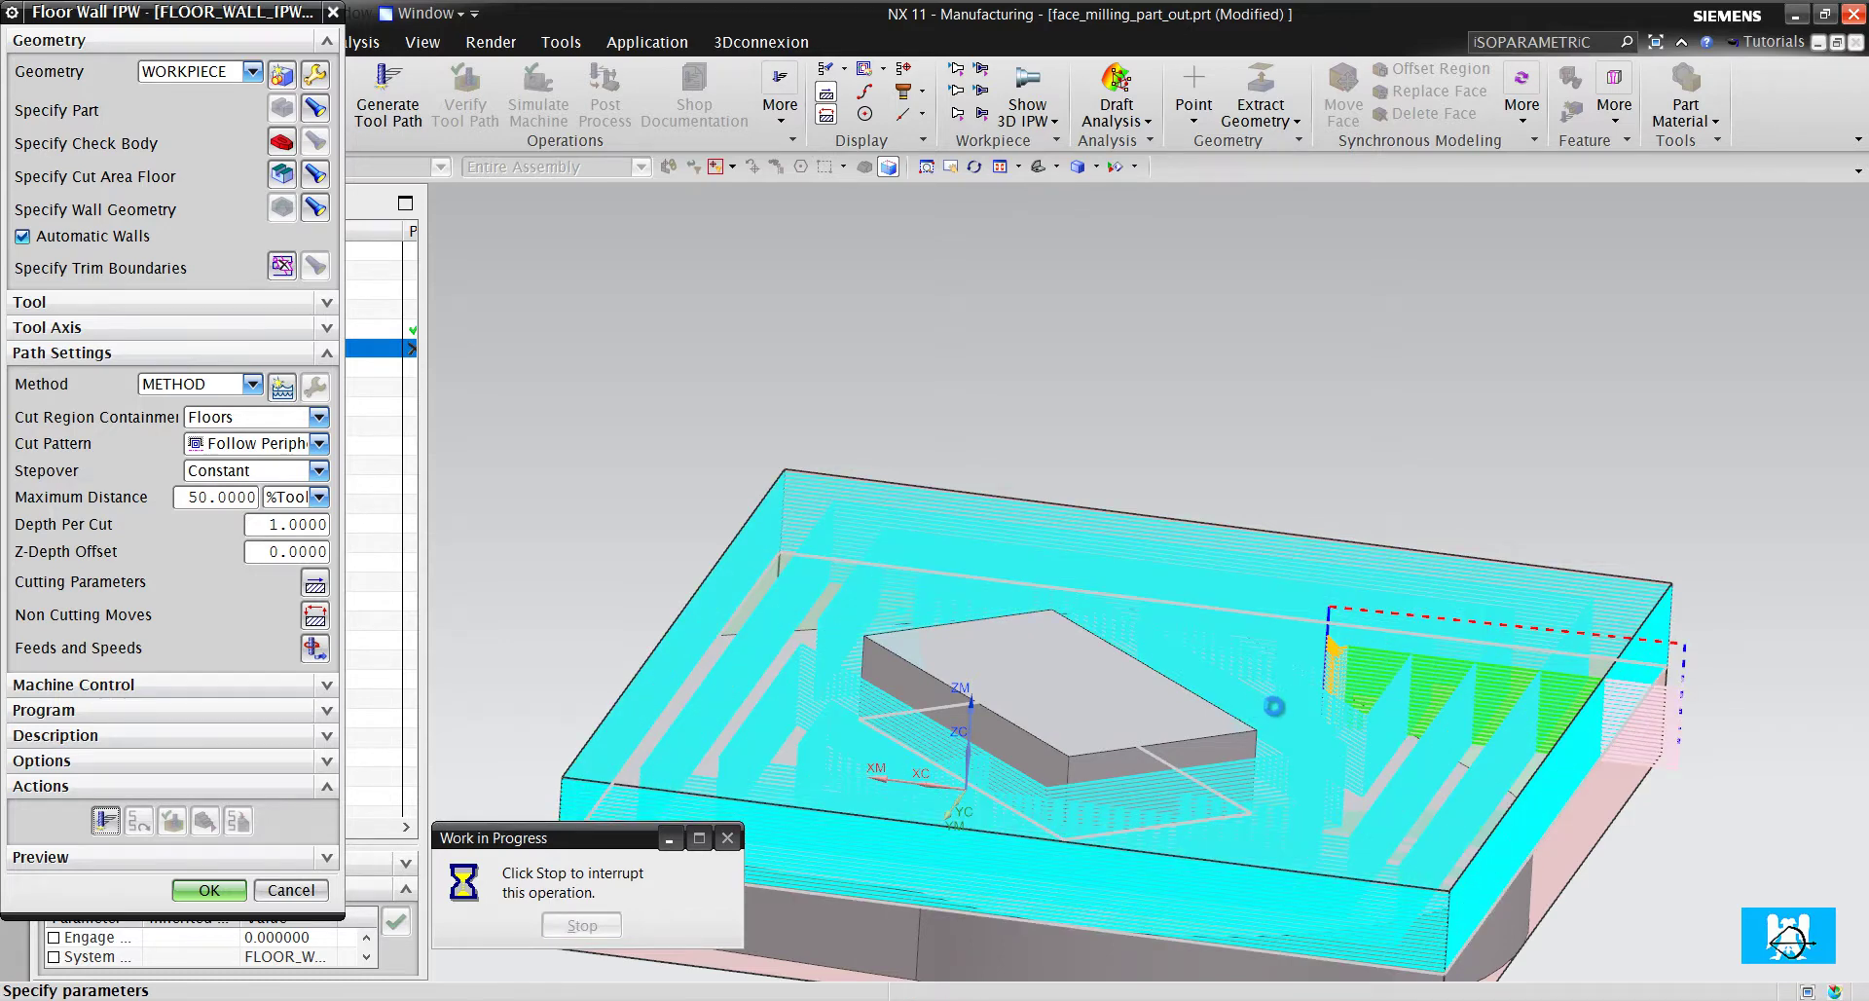
{"action": "middle_click", "coordinate": [1247, 696]}
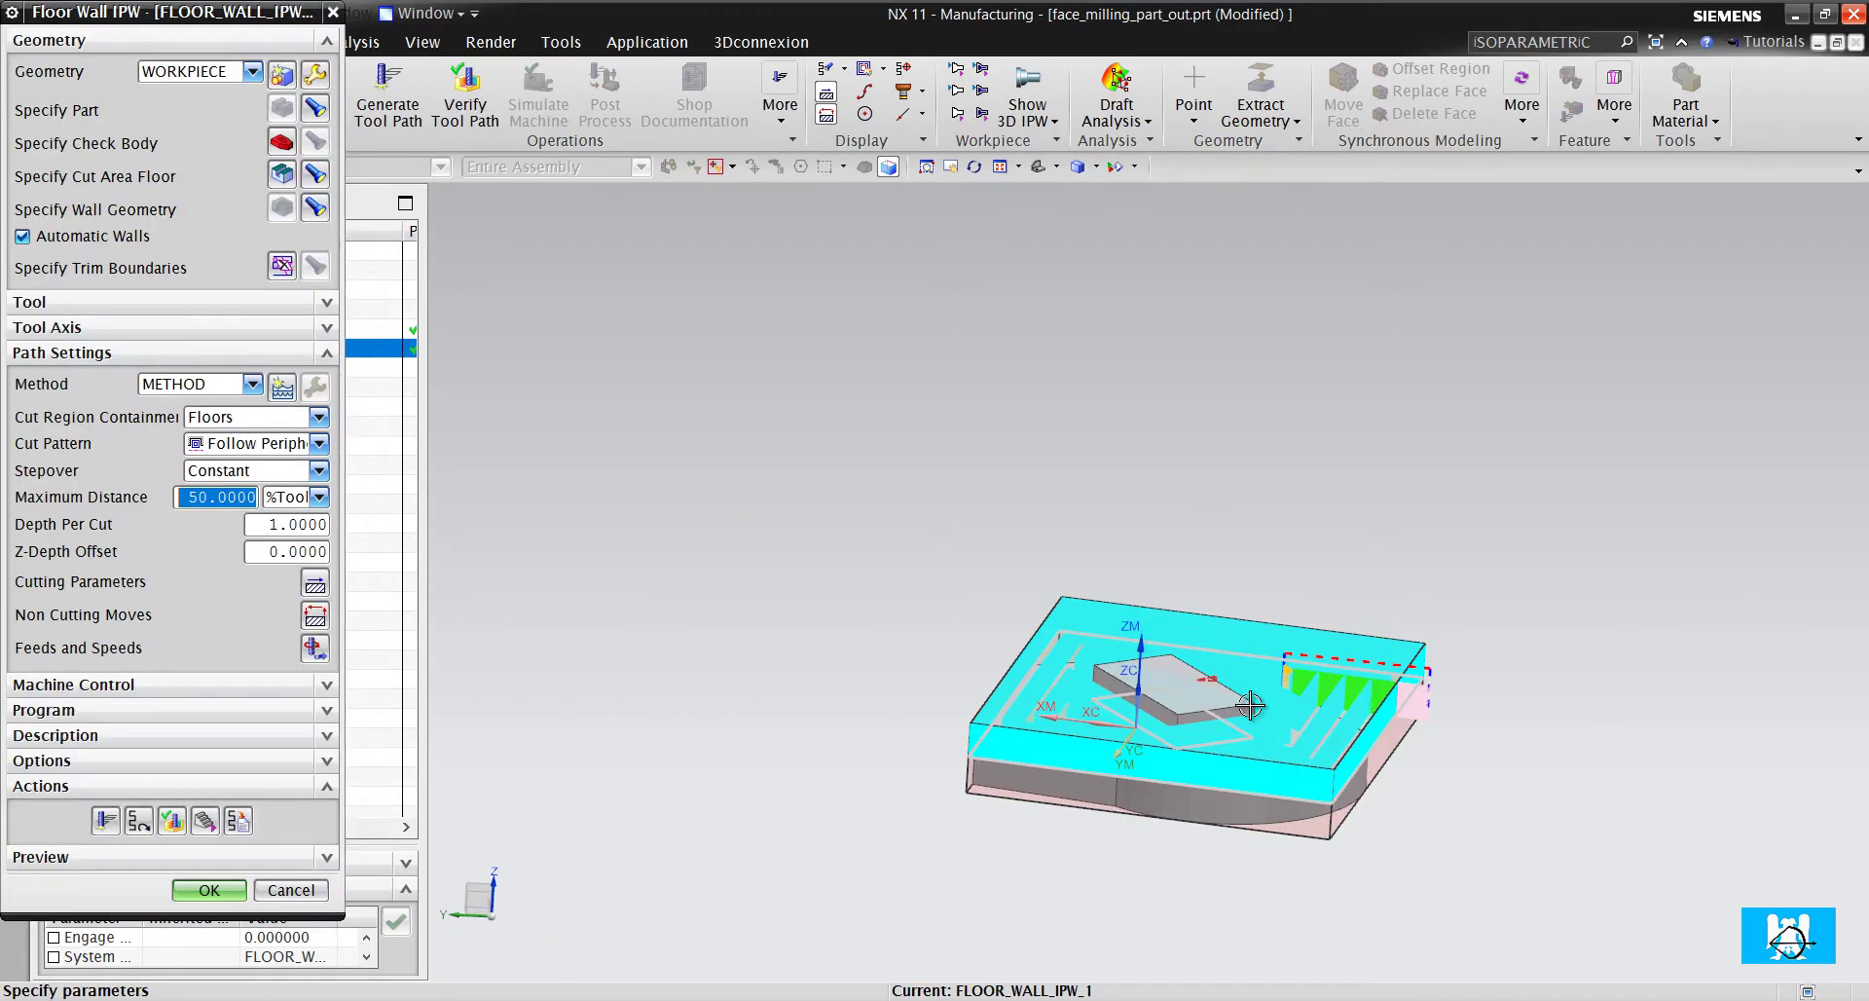
{"action": "scroll", "coordinate": [1263, 735], "scroll_direction": "up", "scroll_amount": 6}
{"action": "middle_click_drag", "start_coordinate": [1234, 725], "coordinate": [1142, 639]}
{"action": "scroll", "coordinate": [1144, 641], "scroll_direction": "down", "scroll_amount": 2}
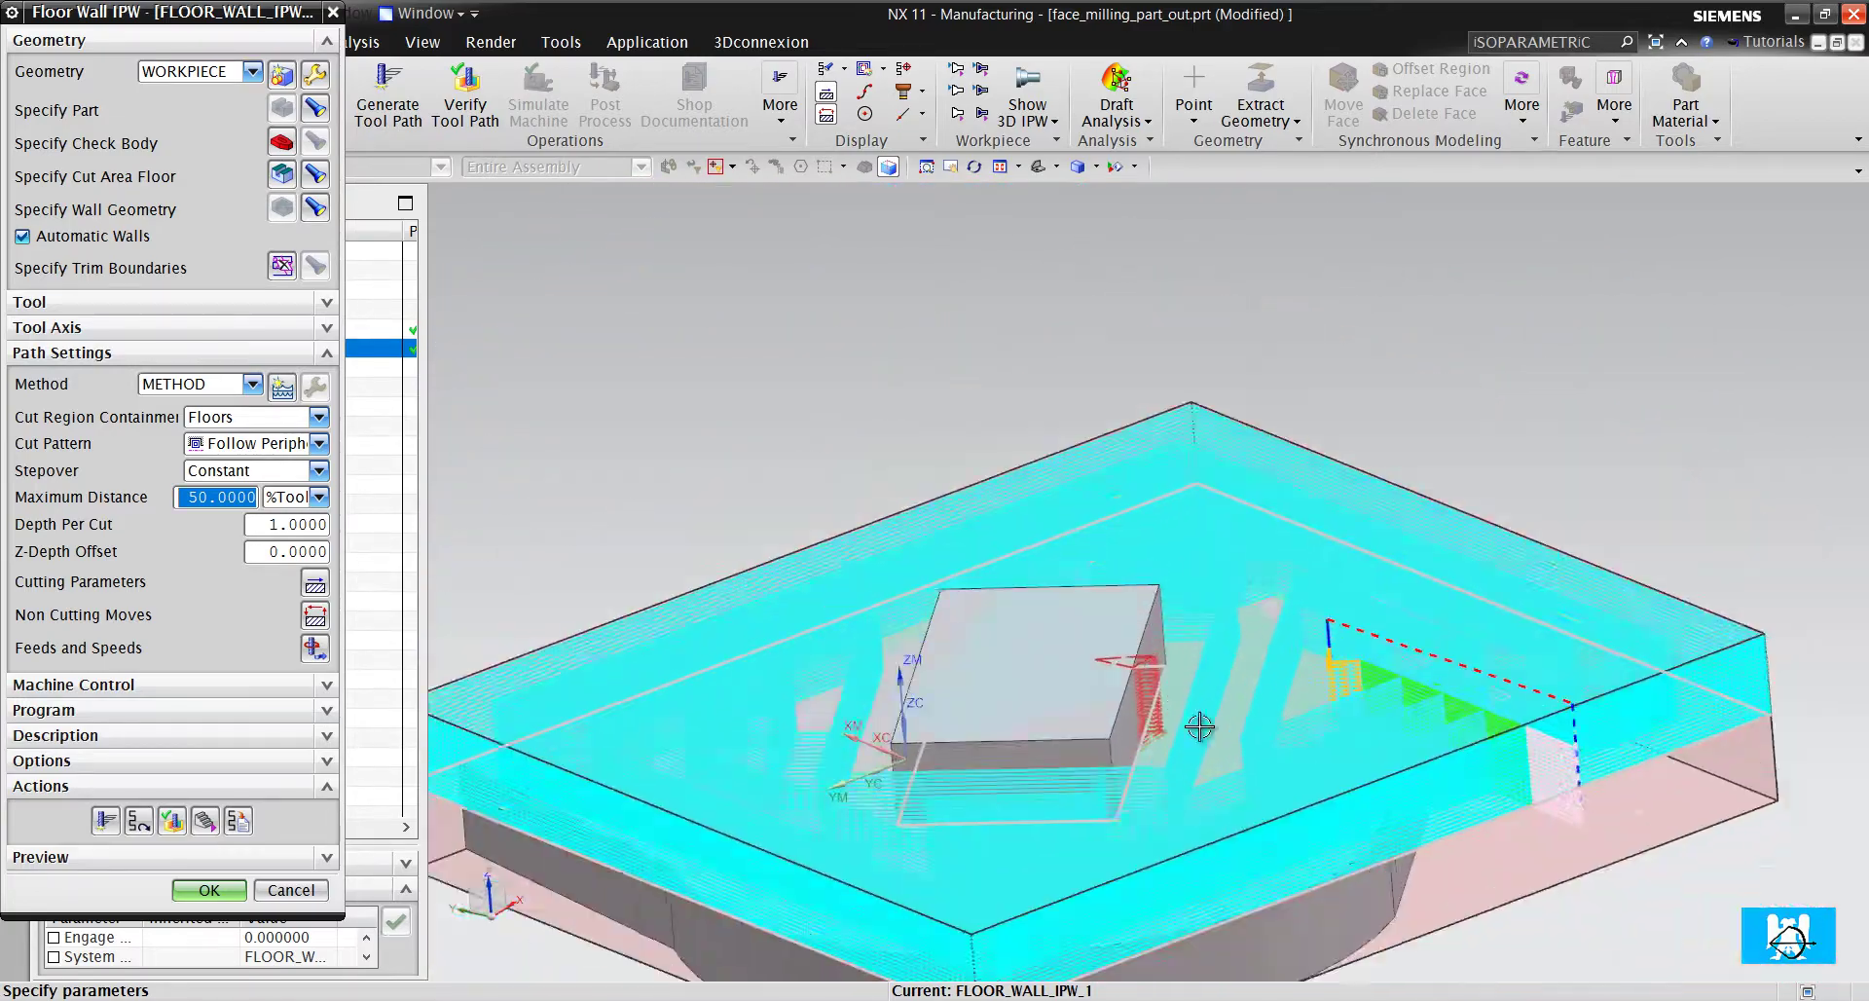
{"action": "scroll", "coordinate": [1199, 726], "scroll_direction": "up", "scroll_amount": 6}
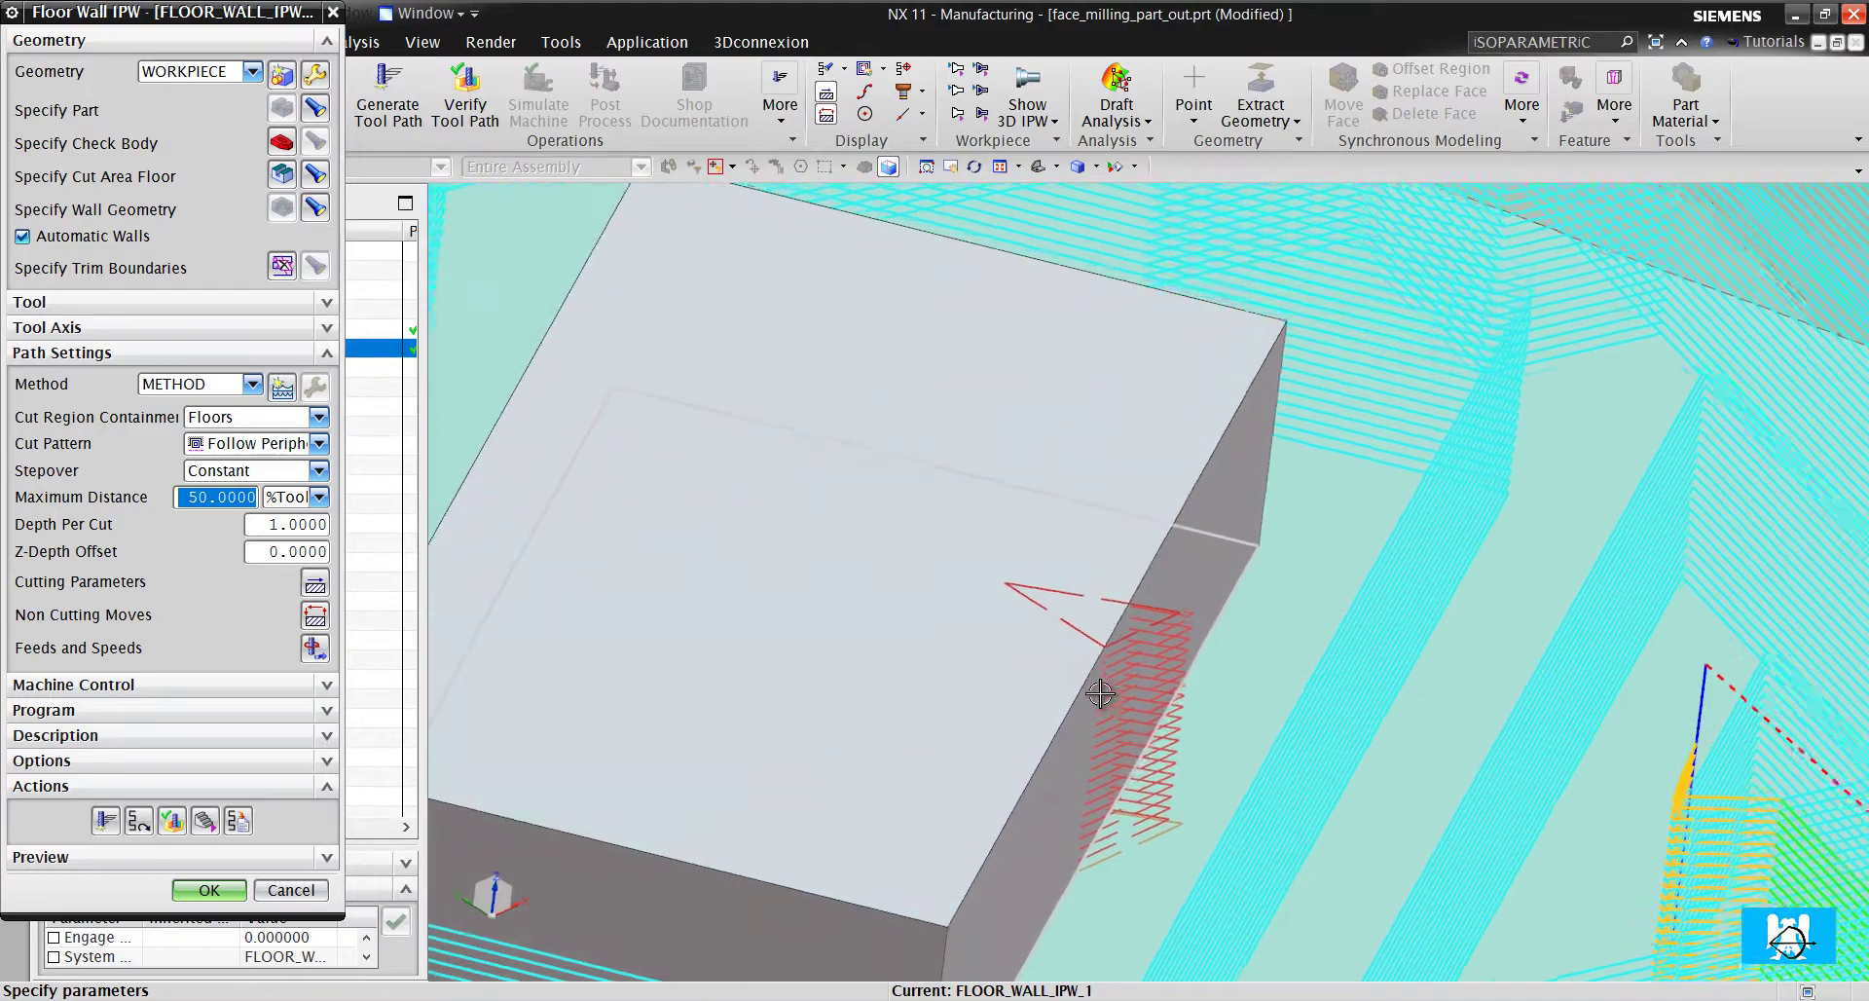
Set the second operation's cutting pattern direction to Inward and regenerate its tool path
{"action": "scroll", "coordinate": [1102, 692], "scroll_direction": "down", "scroll_amount": 6}
{"action": "scroll", "coordinate": [1056, 626], "scroll_direction": "up", "scroll_amount": 3}
{"action": "middle_click_drag", "start_coordinate": [1026, 584], "coordinate": [1027, 584]}
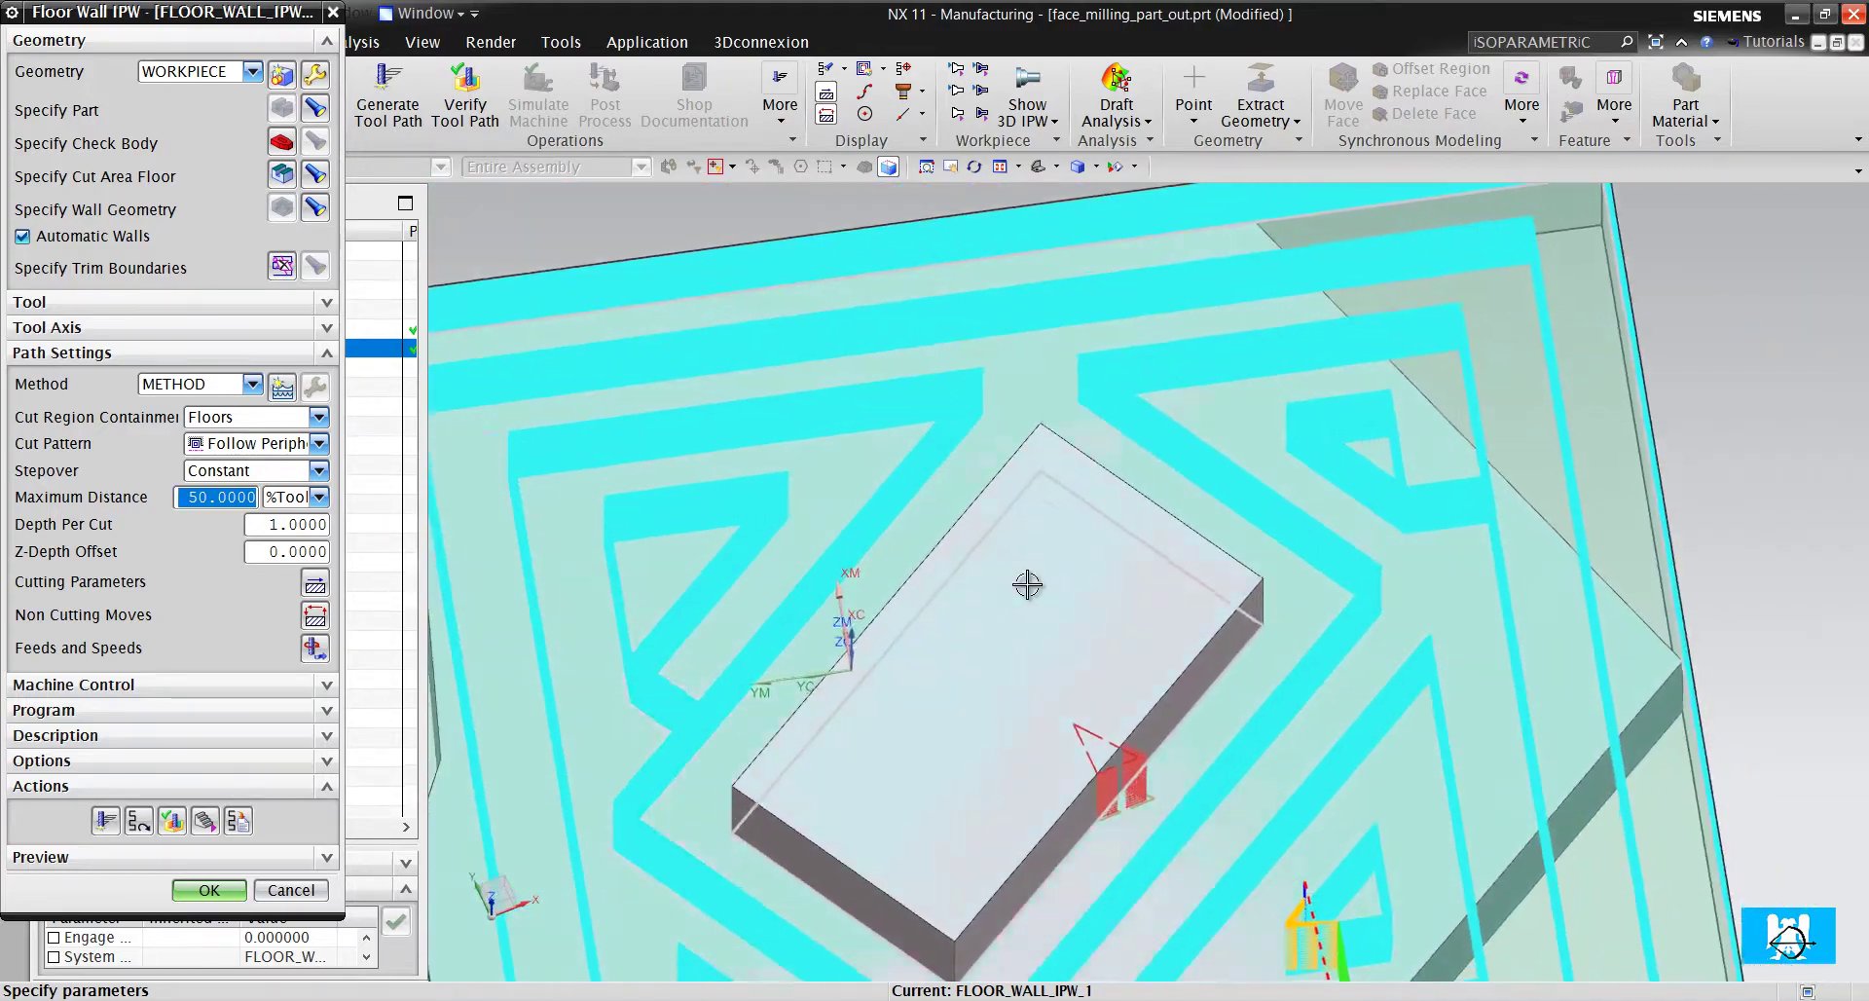
{"action": "scroll", "coordinate": [1027, 584], "scroll_direction": "down", "scroll_amount": 4}
{"action": "left_click", "coordinate": [327, 592]}
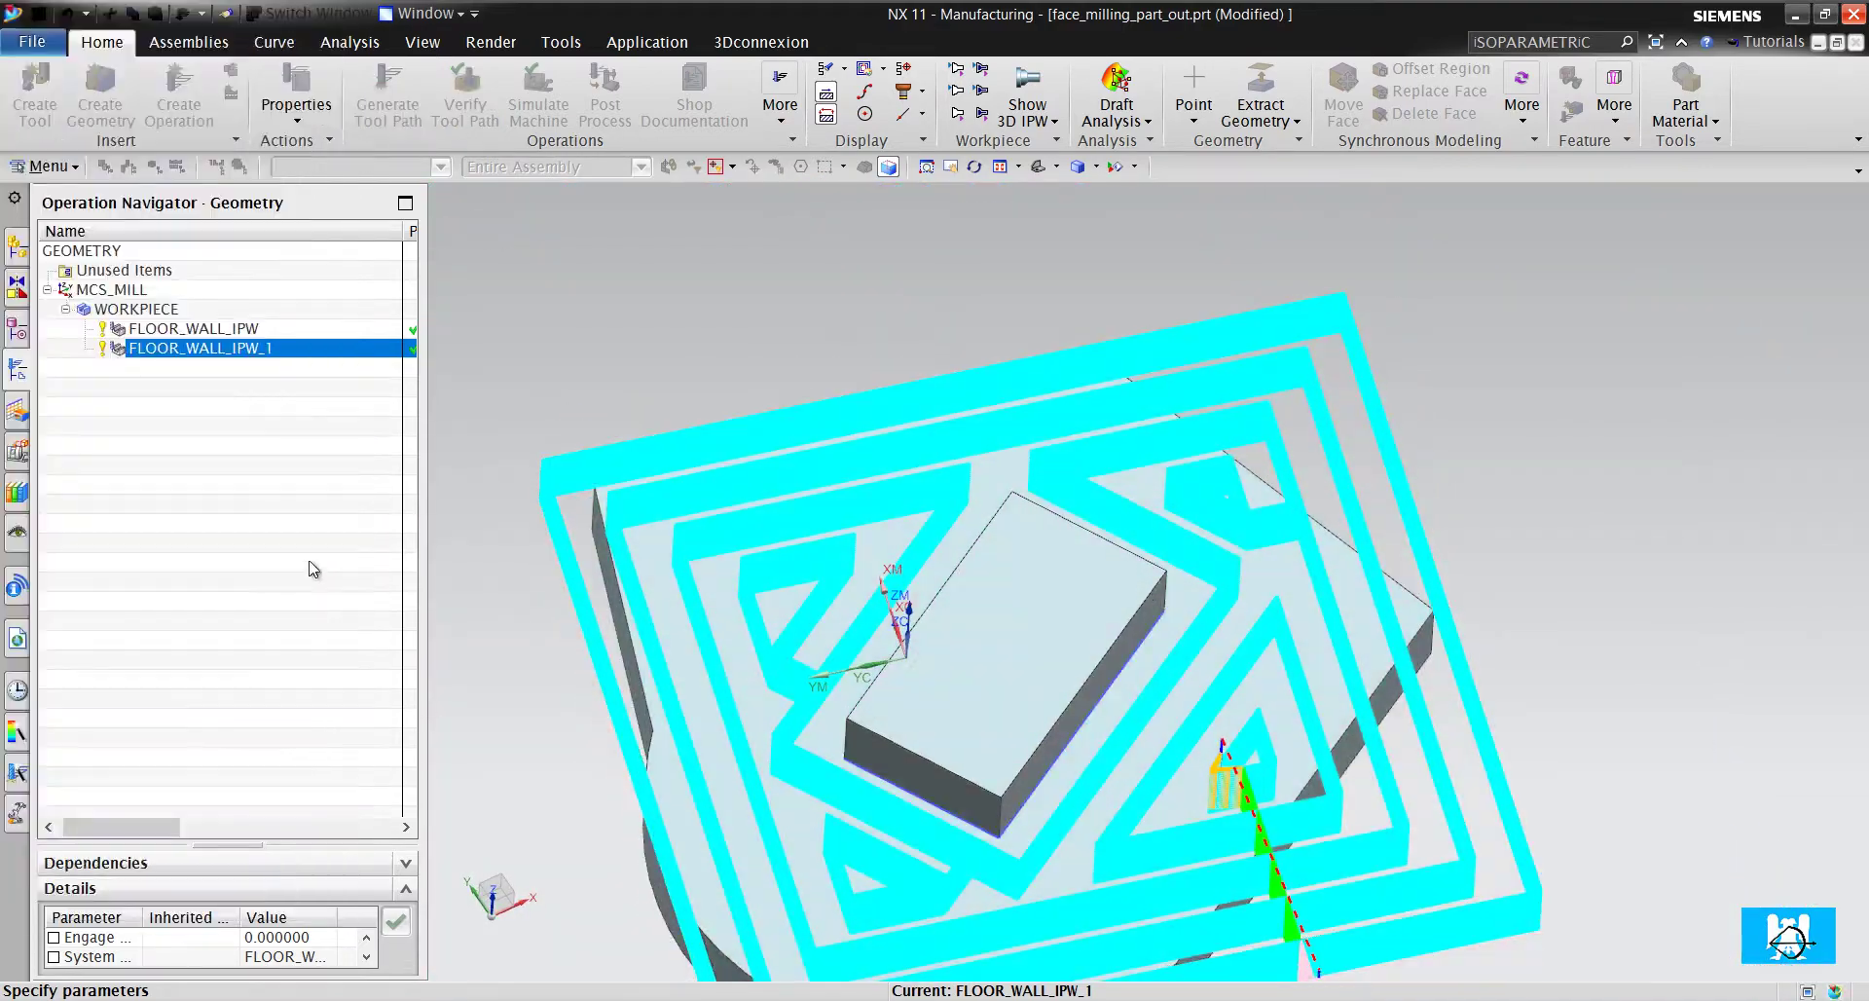
{"action": "left_click", "coordinate": [263, 152]}
{"action": "left_click", "coordinate": [244, 185]}
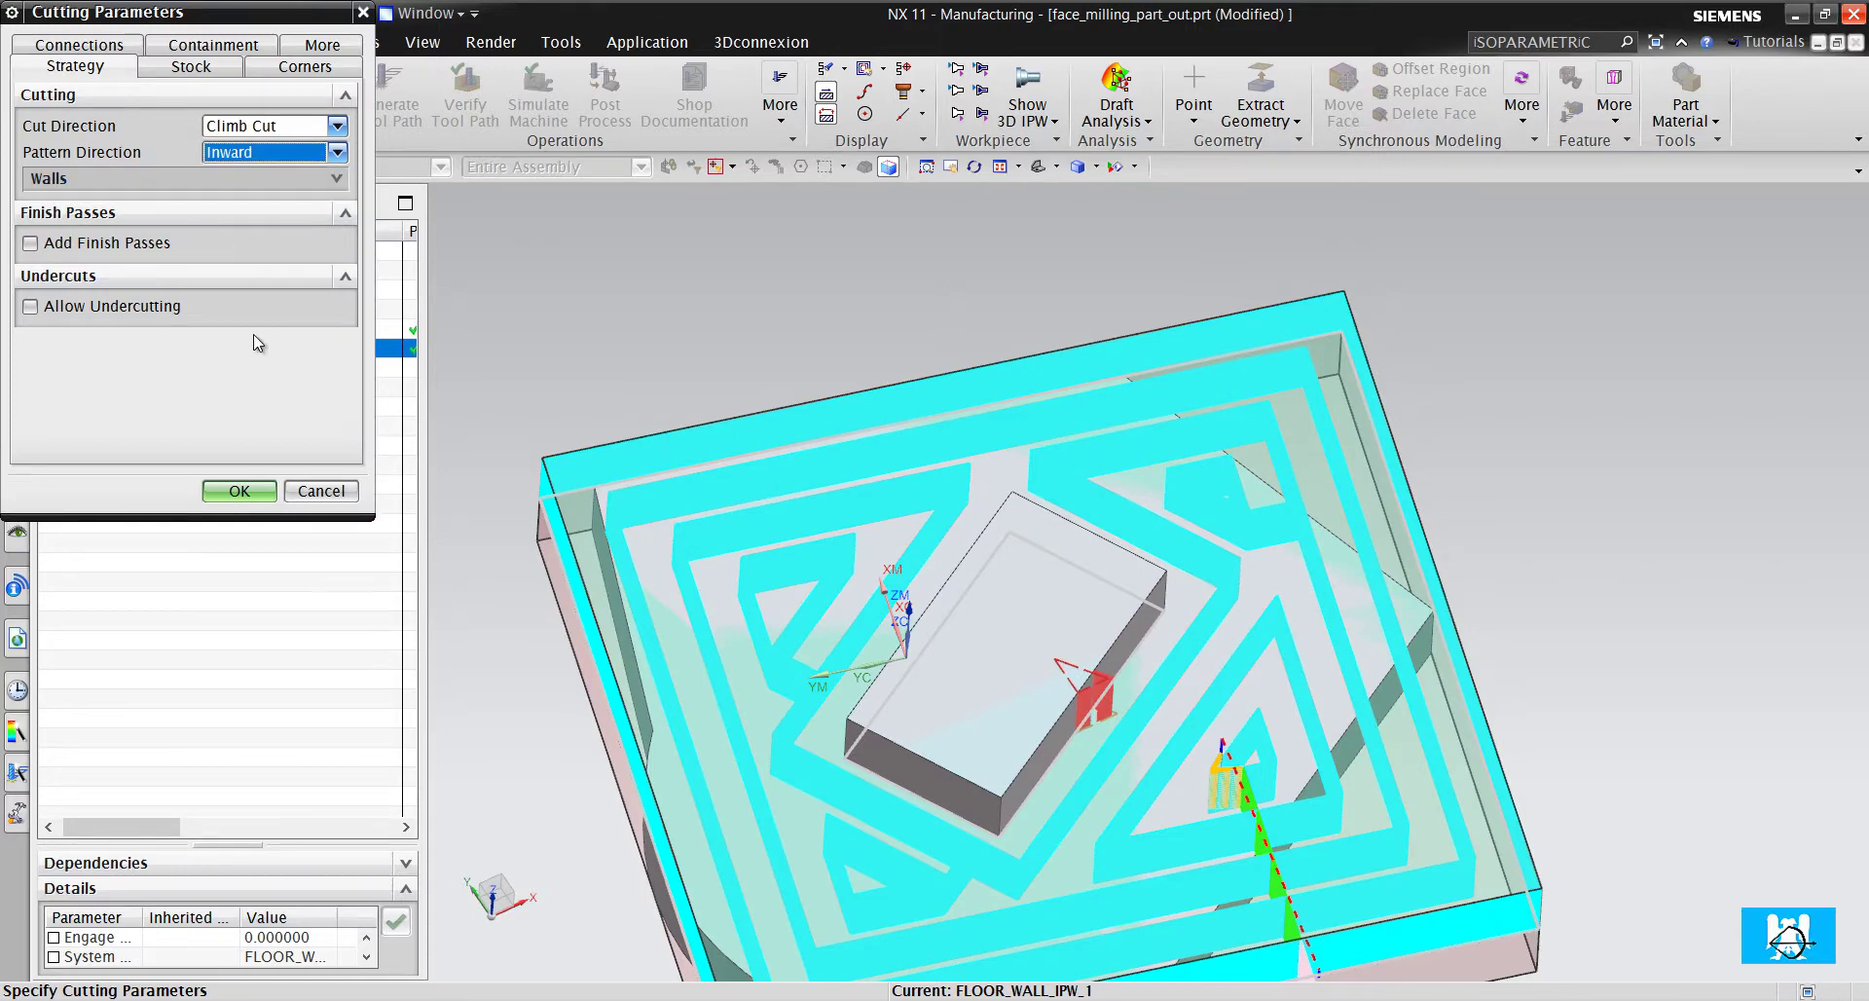
{"action": "left_click", "coordinate": [237, 492]}
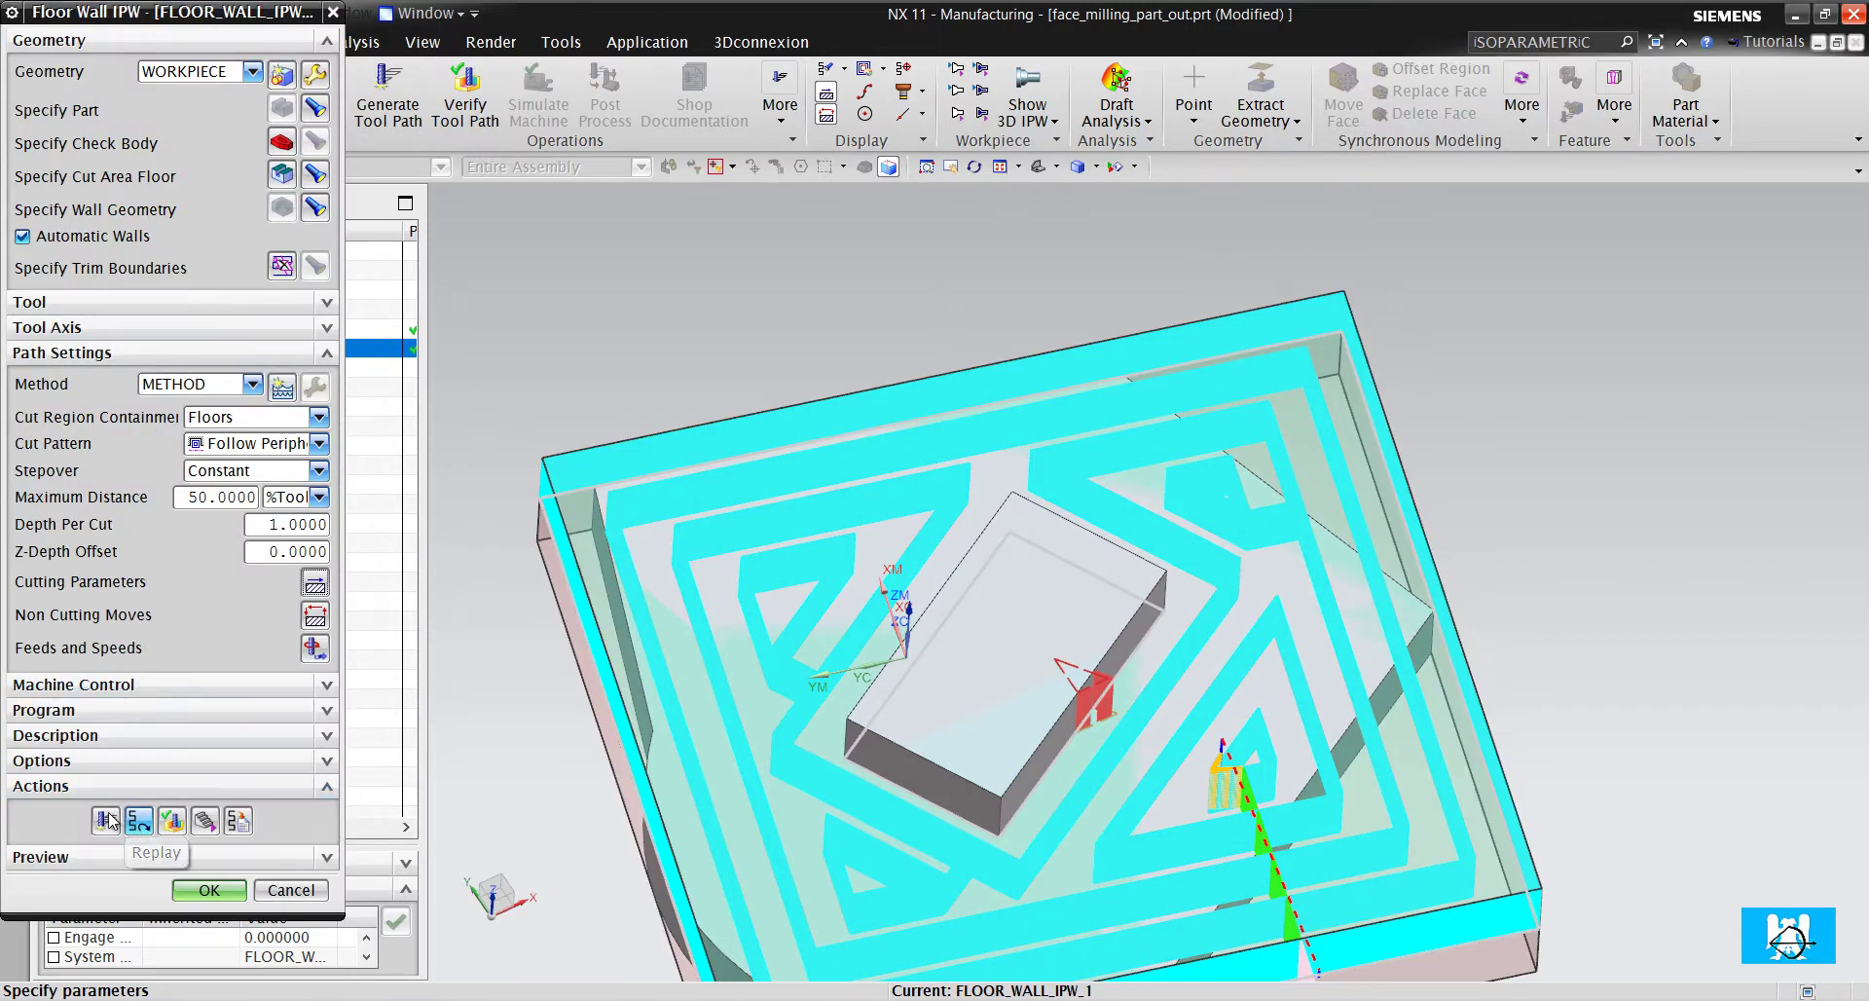
{"action": "left_click", "coordinate": [106, 820]}
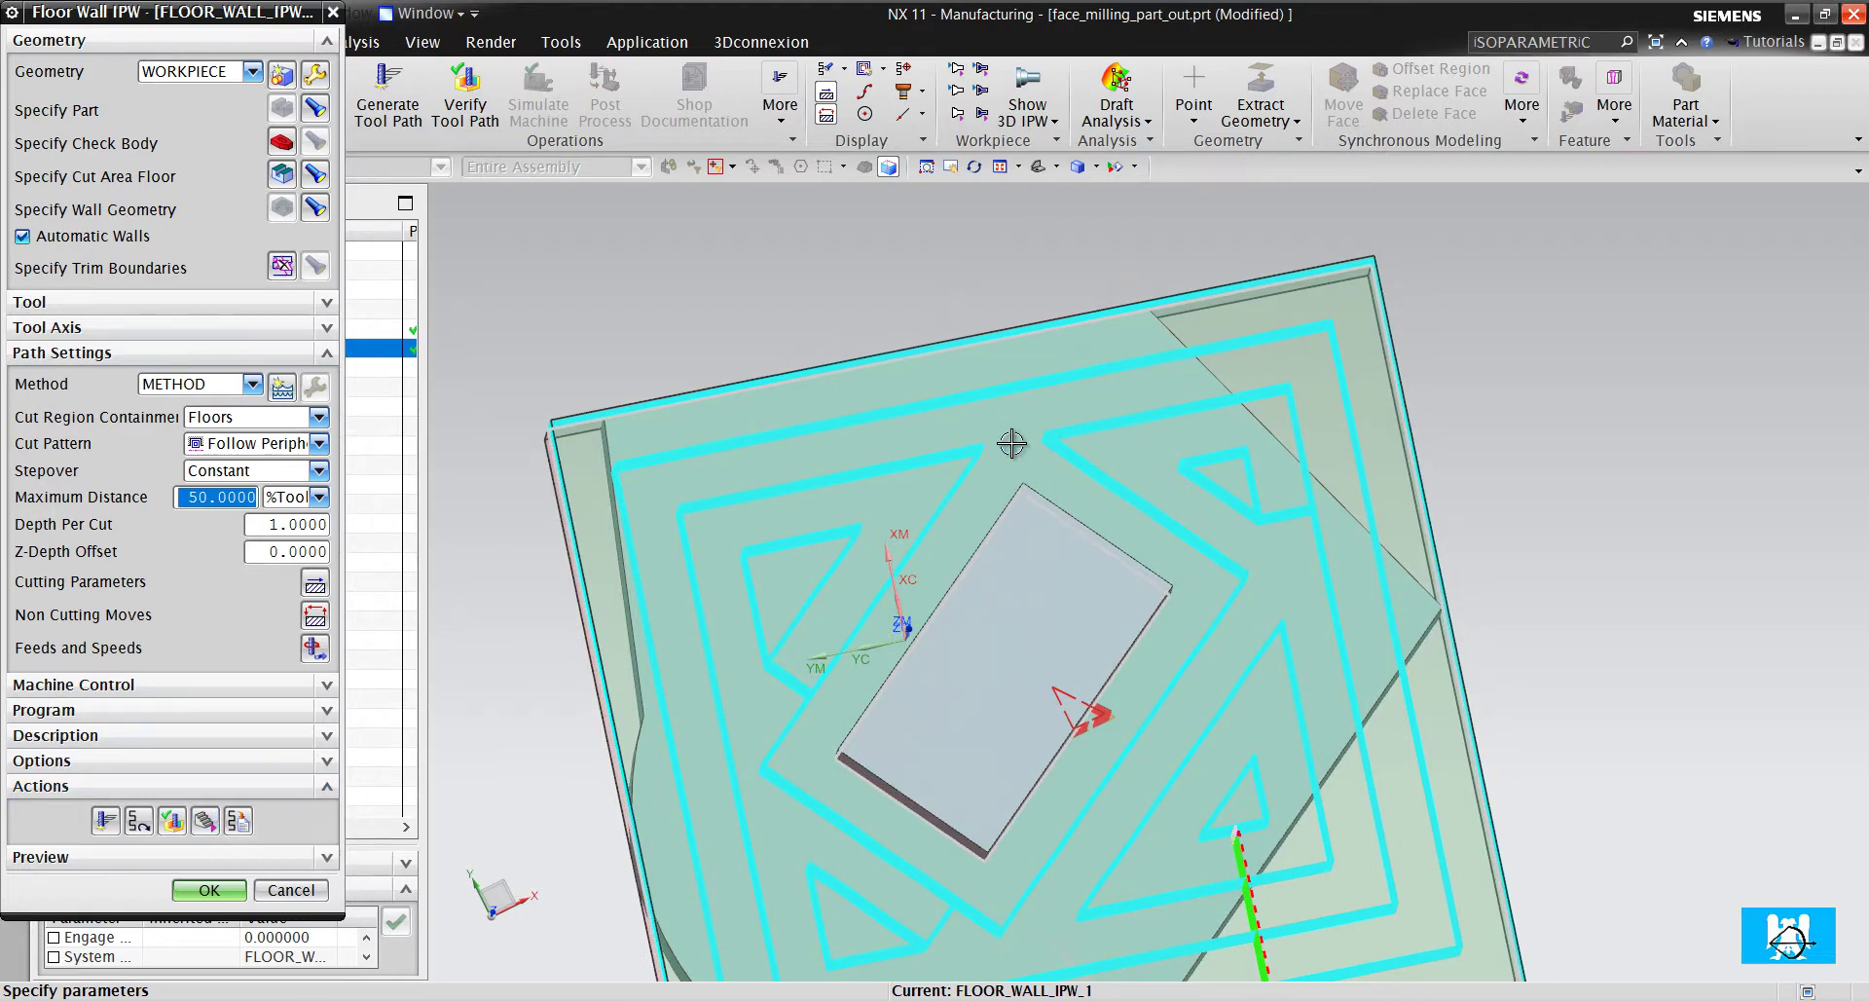
Replay the regenerated tool path, positioning the tool at the pass corners on both sides of the raised block's corner to examine the coverage
{"action": "scroll", "coordinate": [1033, 439], "scroll_direction": "up", "scroll_amount": 5}
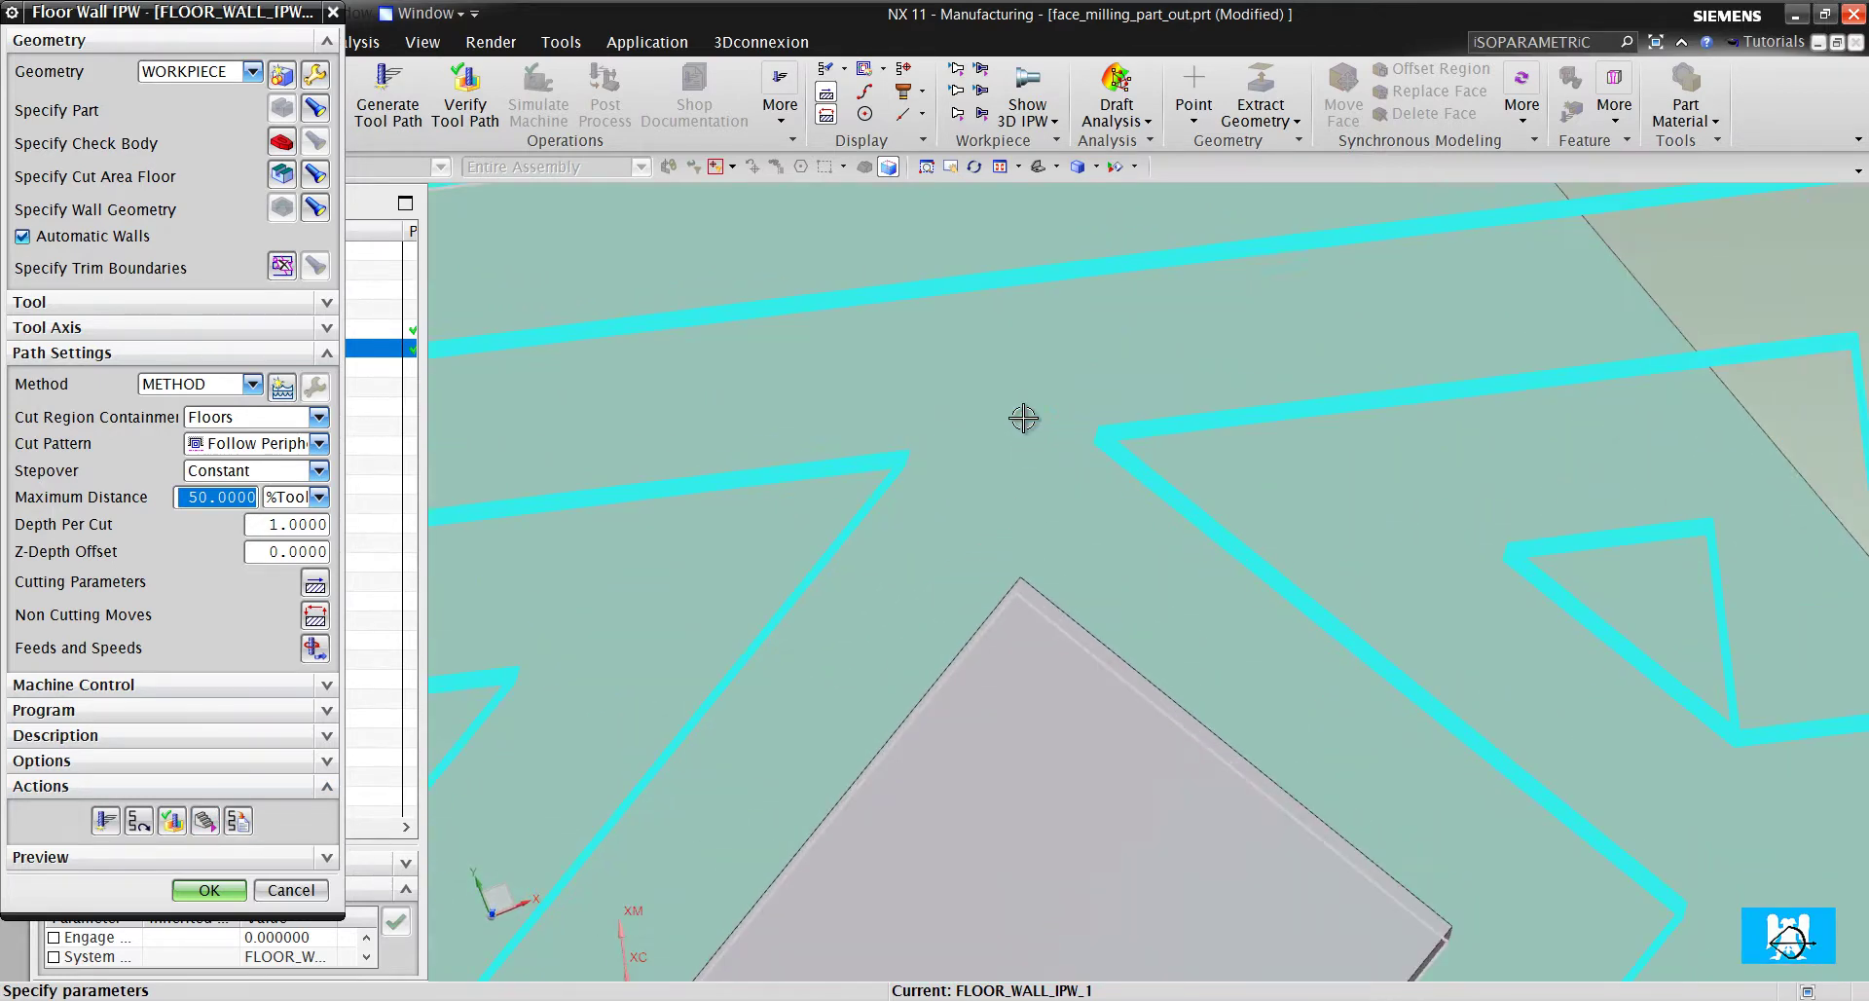
{"action": "middle_click_drag", "start_coordinate": [1005, 451], "coordinate": [1005, 434]}
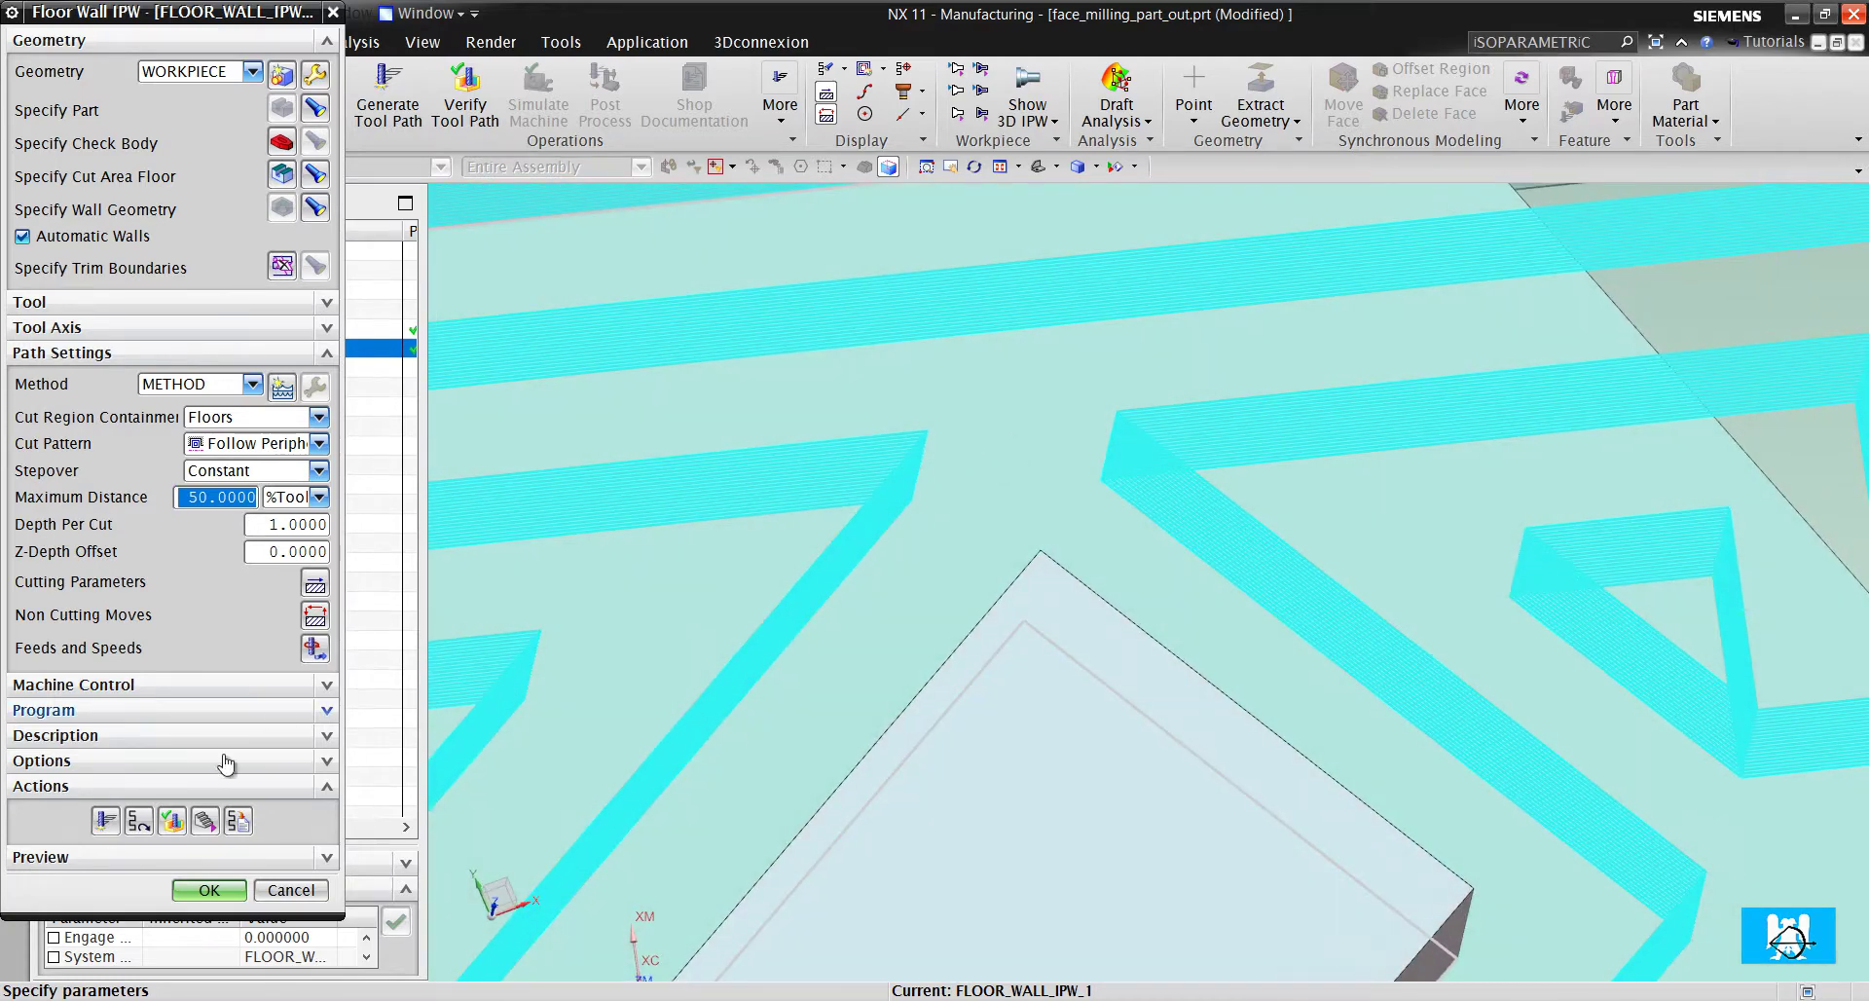
{"action": "left_click", "coordinate": [174, 823]}
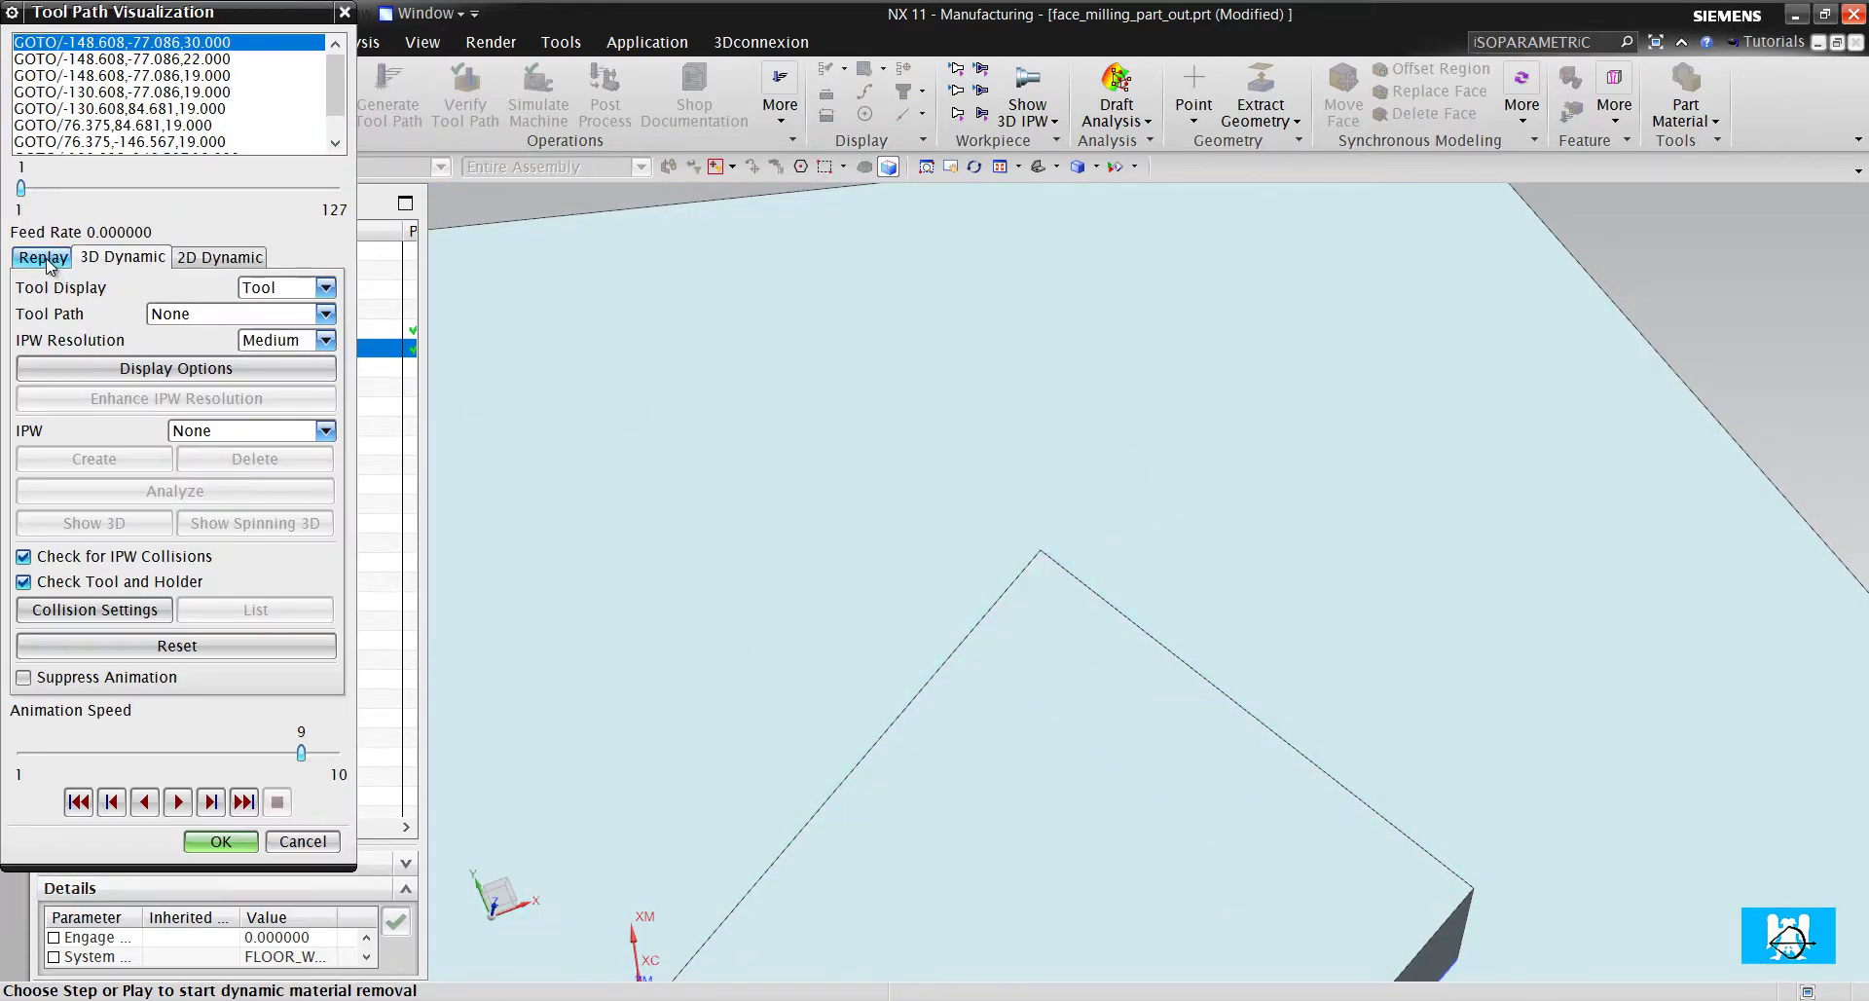
{"action": "left_click", "coordinate": [44, 257]}
{"action": "left_click", "coordinate": [1106, 469]}
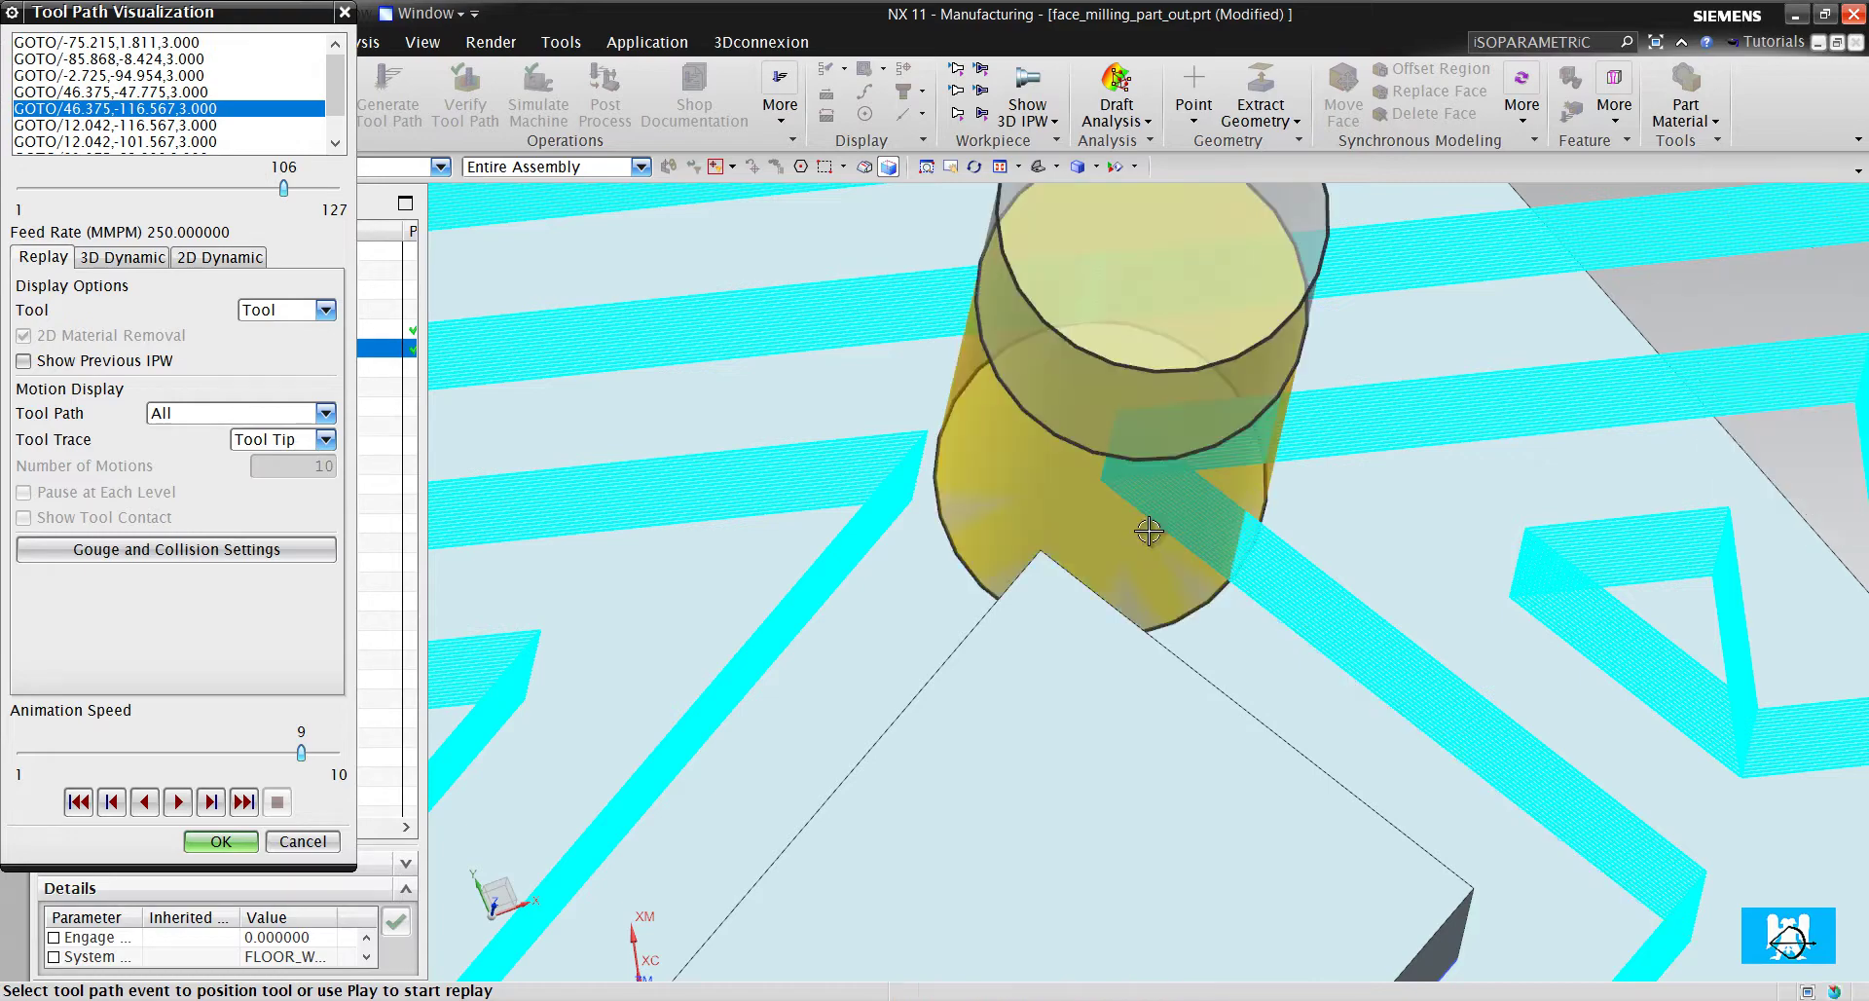
{"action": "left_click", "coordinate": [899, 517]}
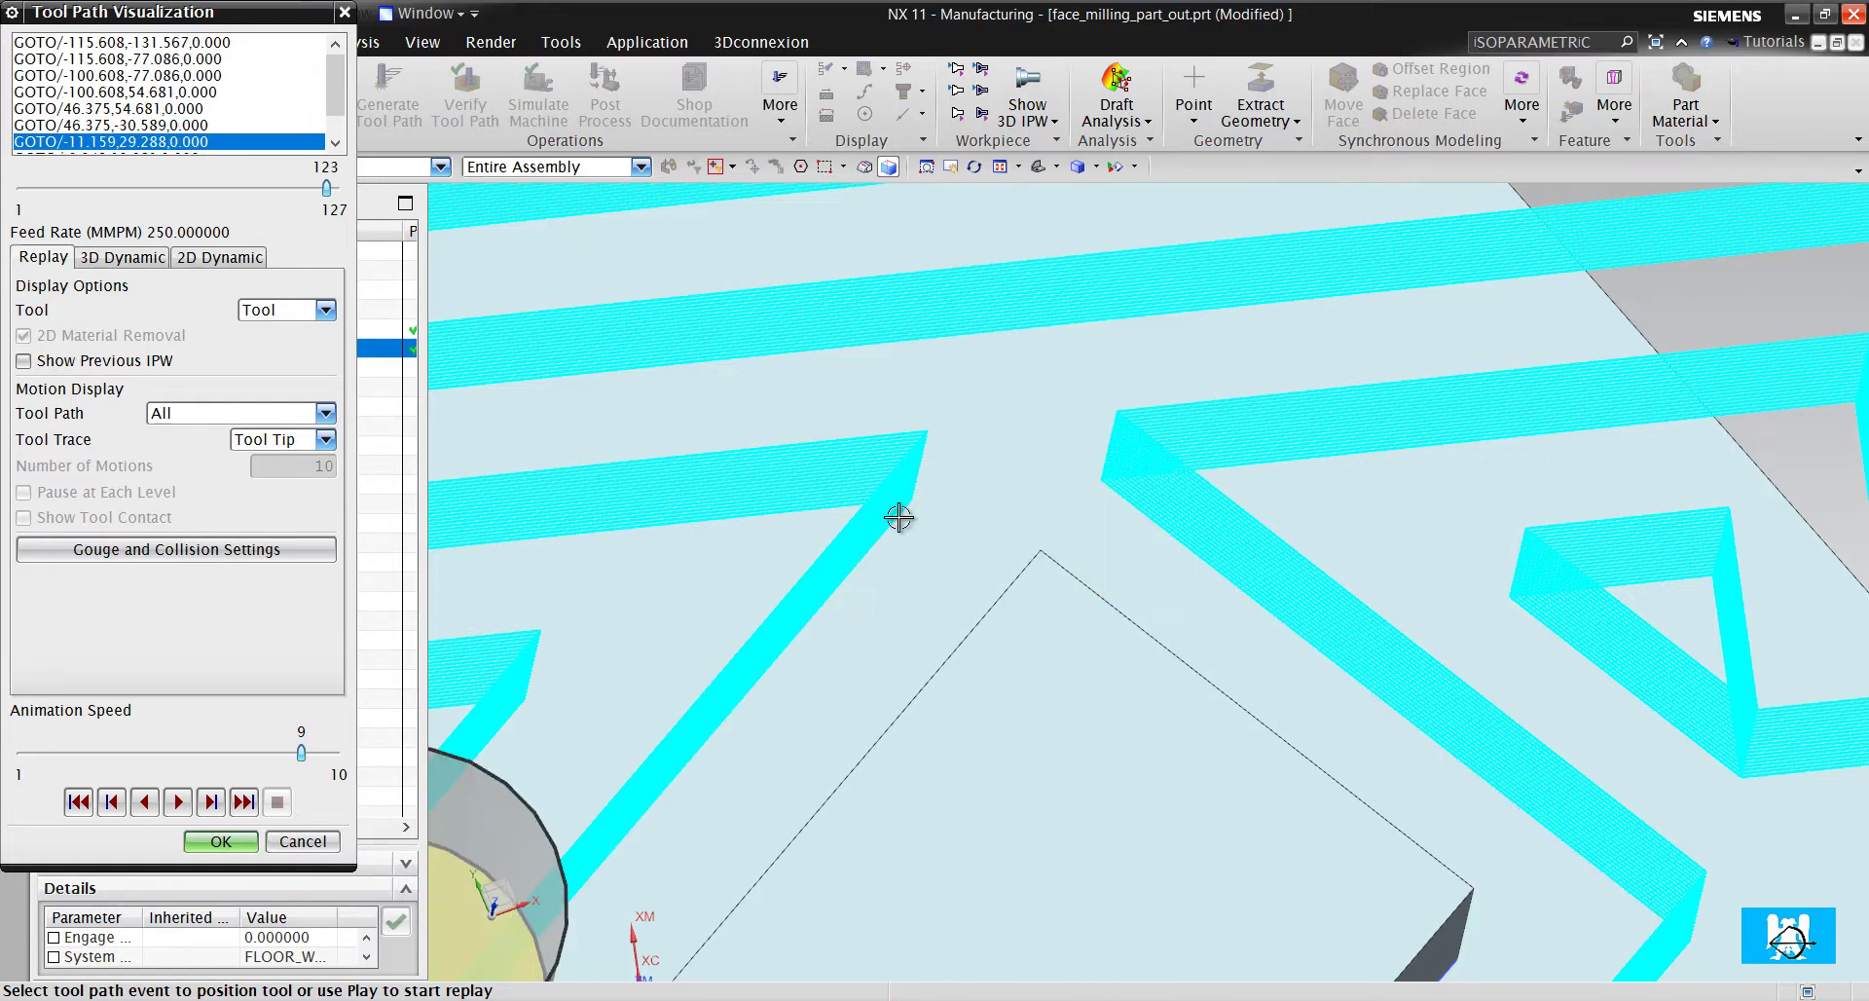
{"action": "left_click", "coordinate": [111, 801]}
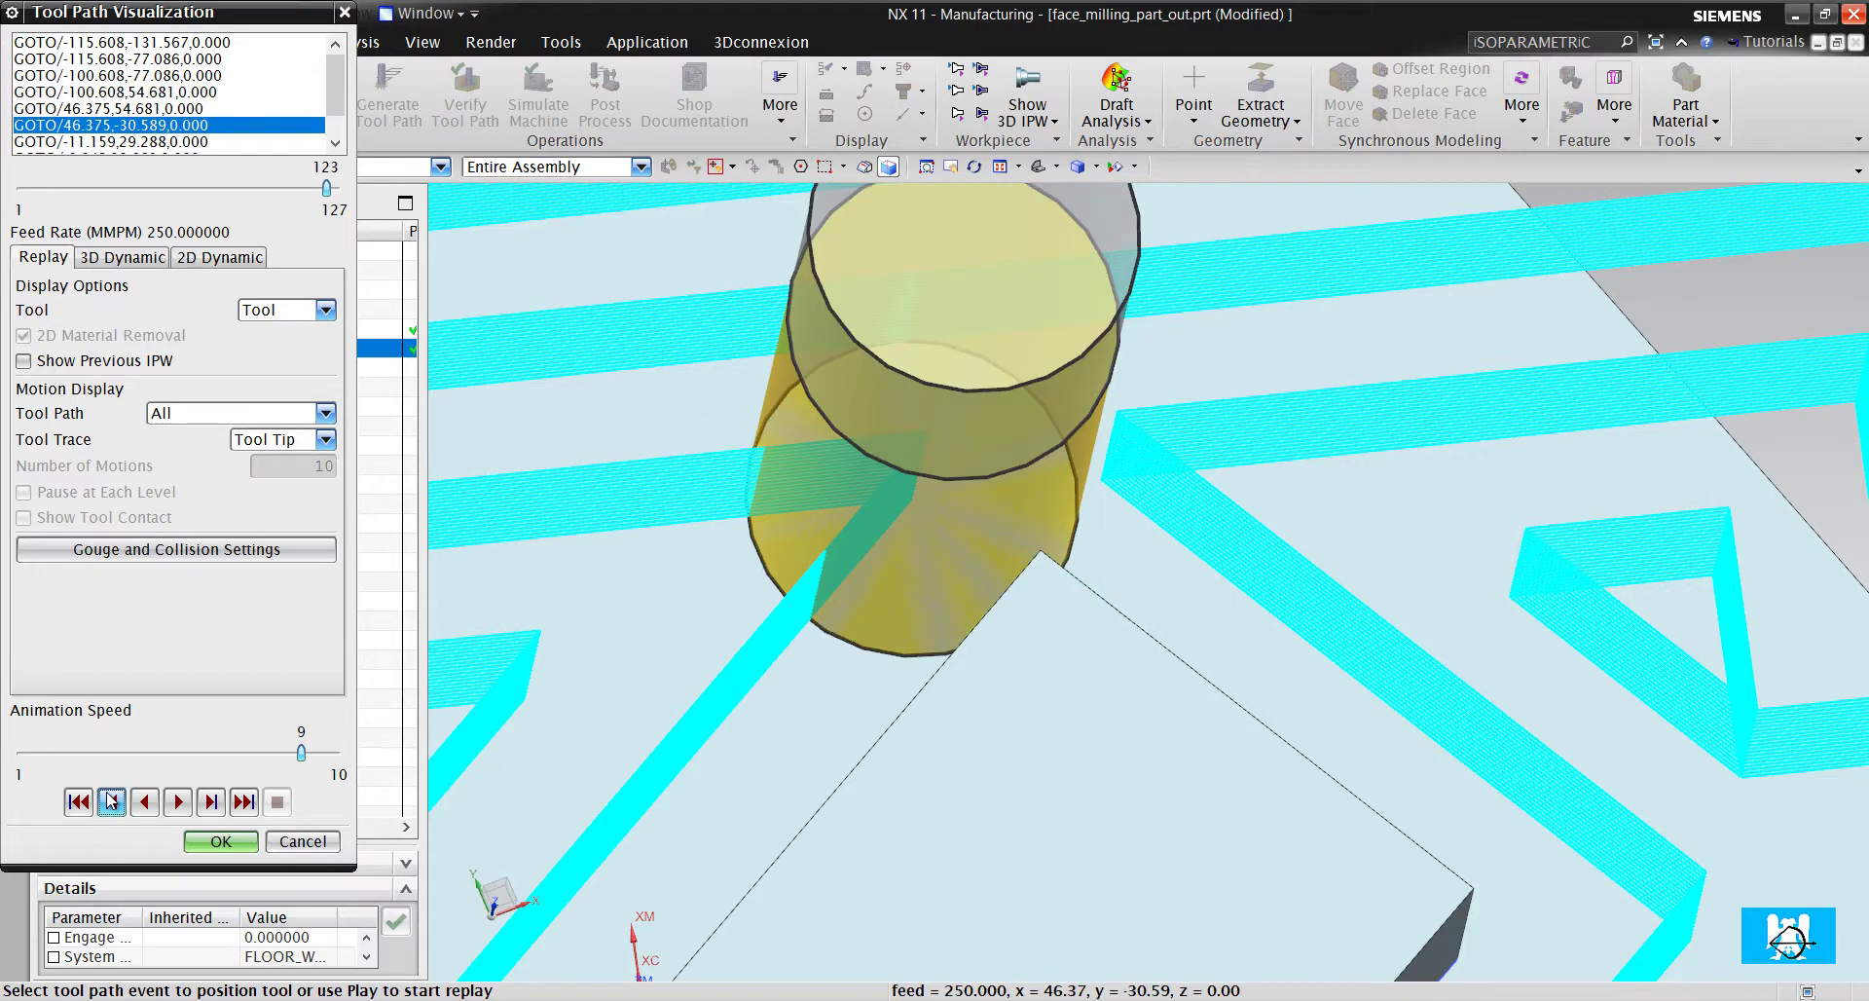
{"action": "middle_click_drag", "start_coordinate": [1041, 639], "coordinate": [1070, 508]}
{"action": "scroll", "coordinate": [1102, 424], "scroll_direction": "down", "scroll_amount": 3}
{"action": "scroll", "coordinate": [1102, 424], "scroll_direction": "down", "scroll_amount": 3}
{"action": "scroll", "coordinate": [1069, 509], "scroll_direction": "up", "scroll_amount": 2}
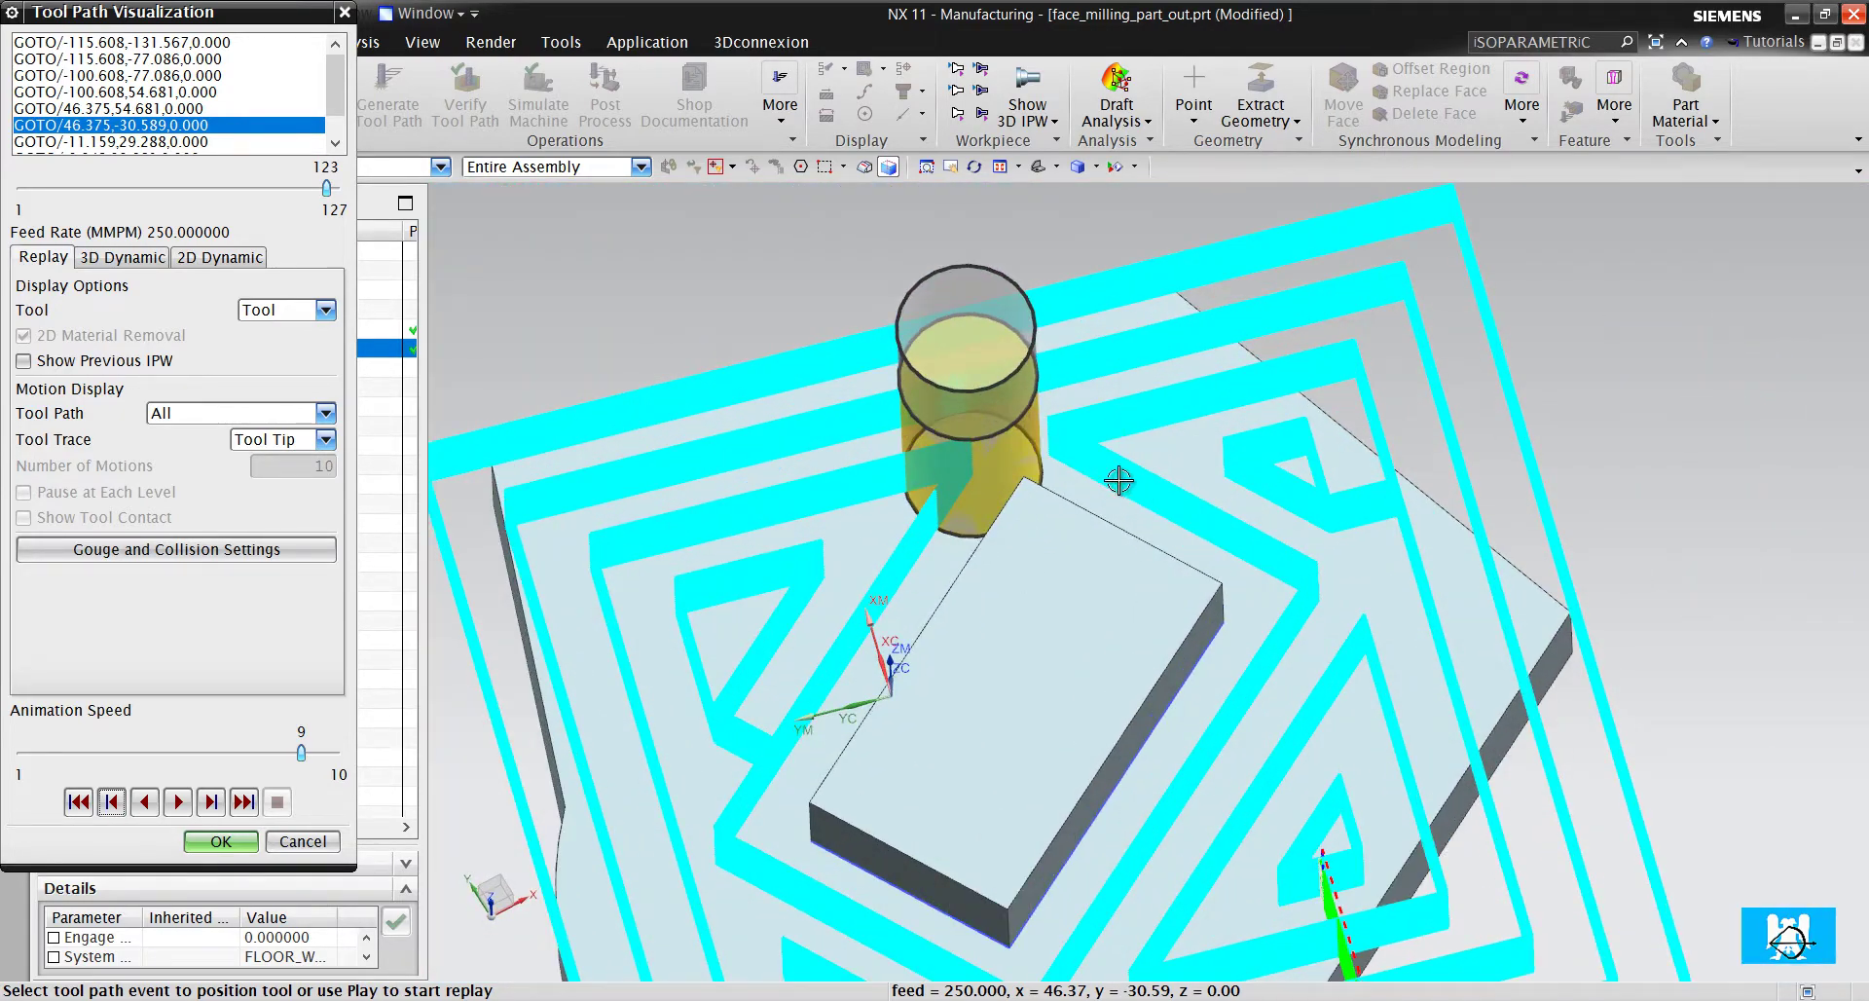
{"action": "left_click", "coordinate": [230, 843]}
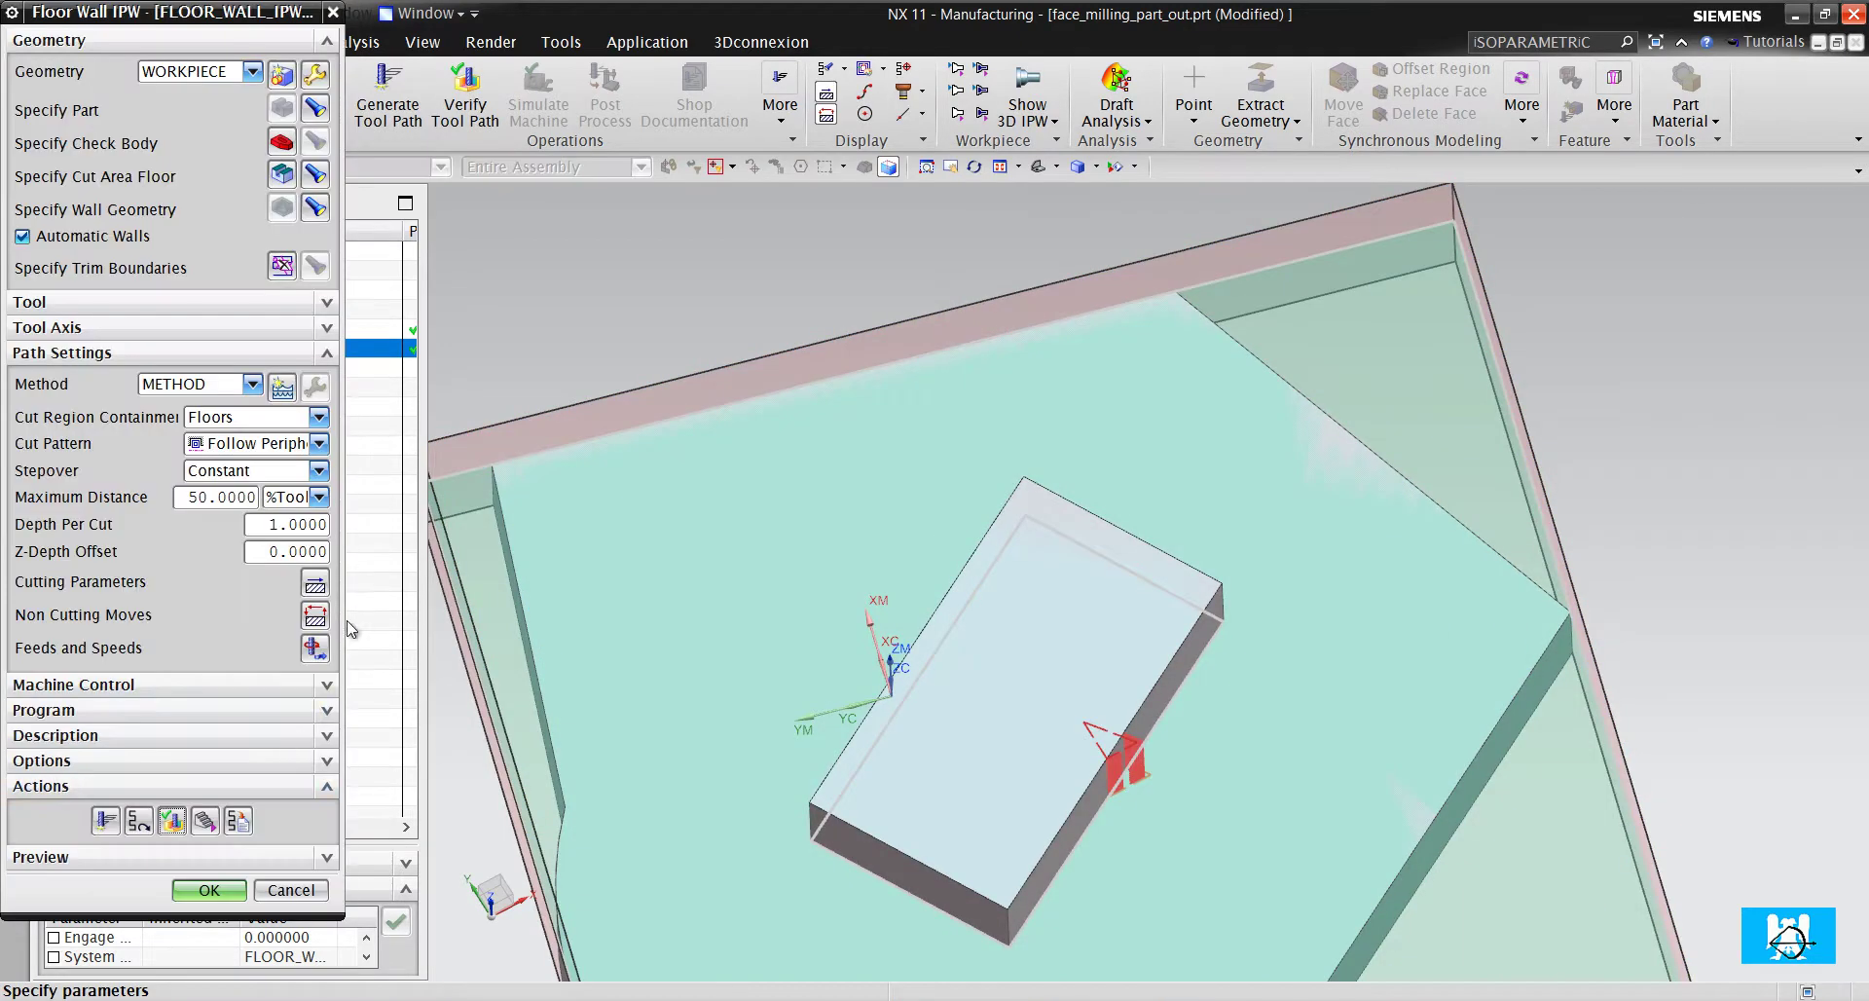
Add finish passes to the second operation, regenerate its tool path and accept the operation
{"action": "left_click", "coordinate": [314, 588]}
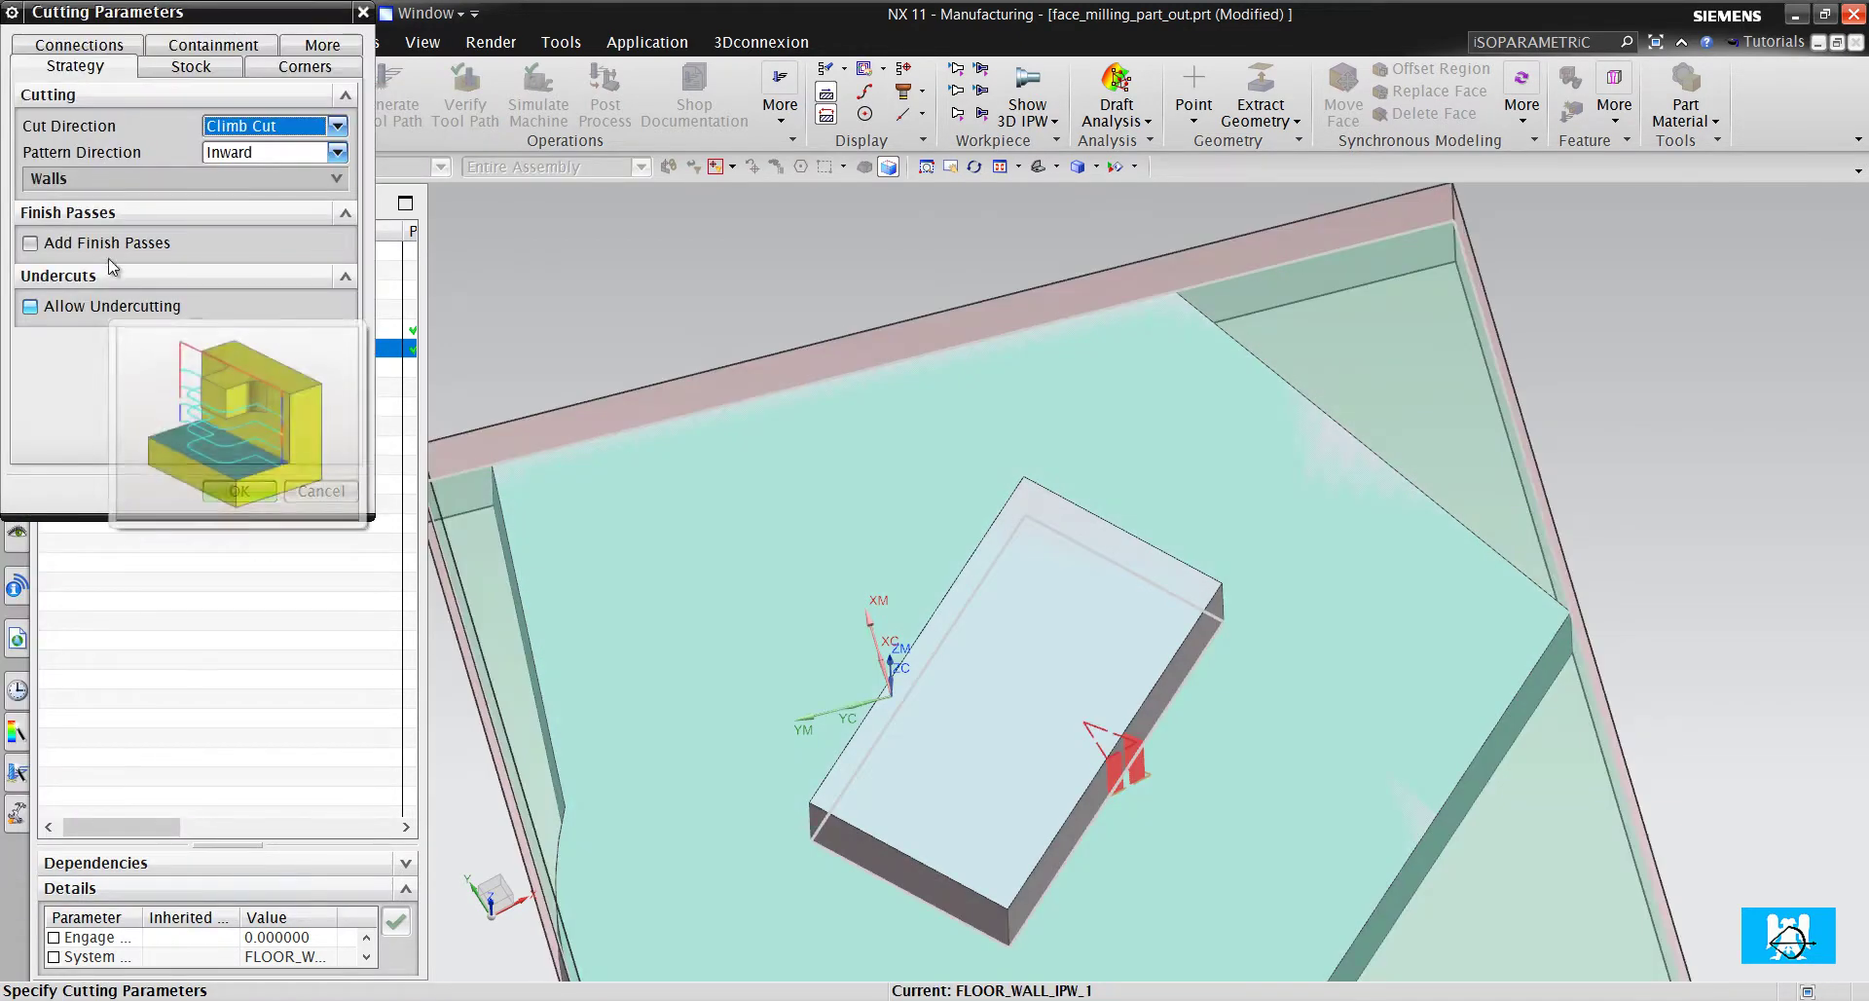
{"action": "left_click", "coordinate": [107, 251]}
{"action": "left_click", "coordinate": [240, 490]}
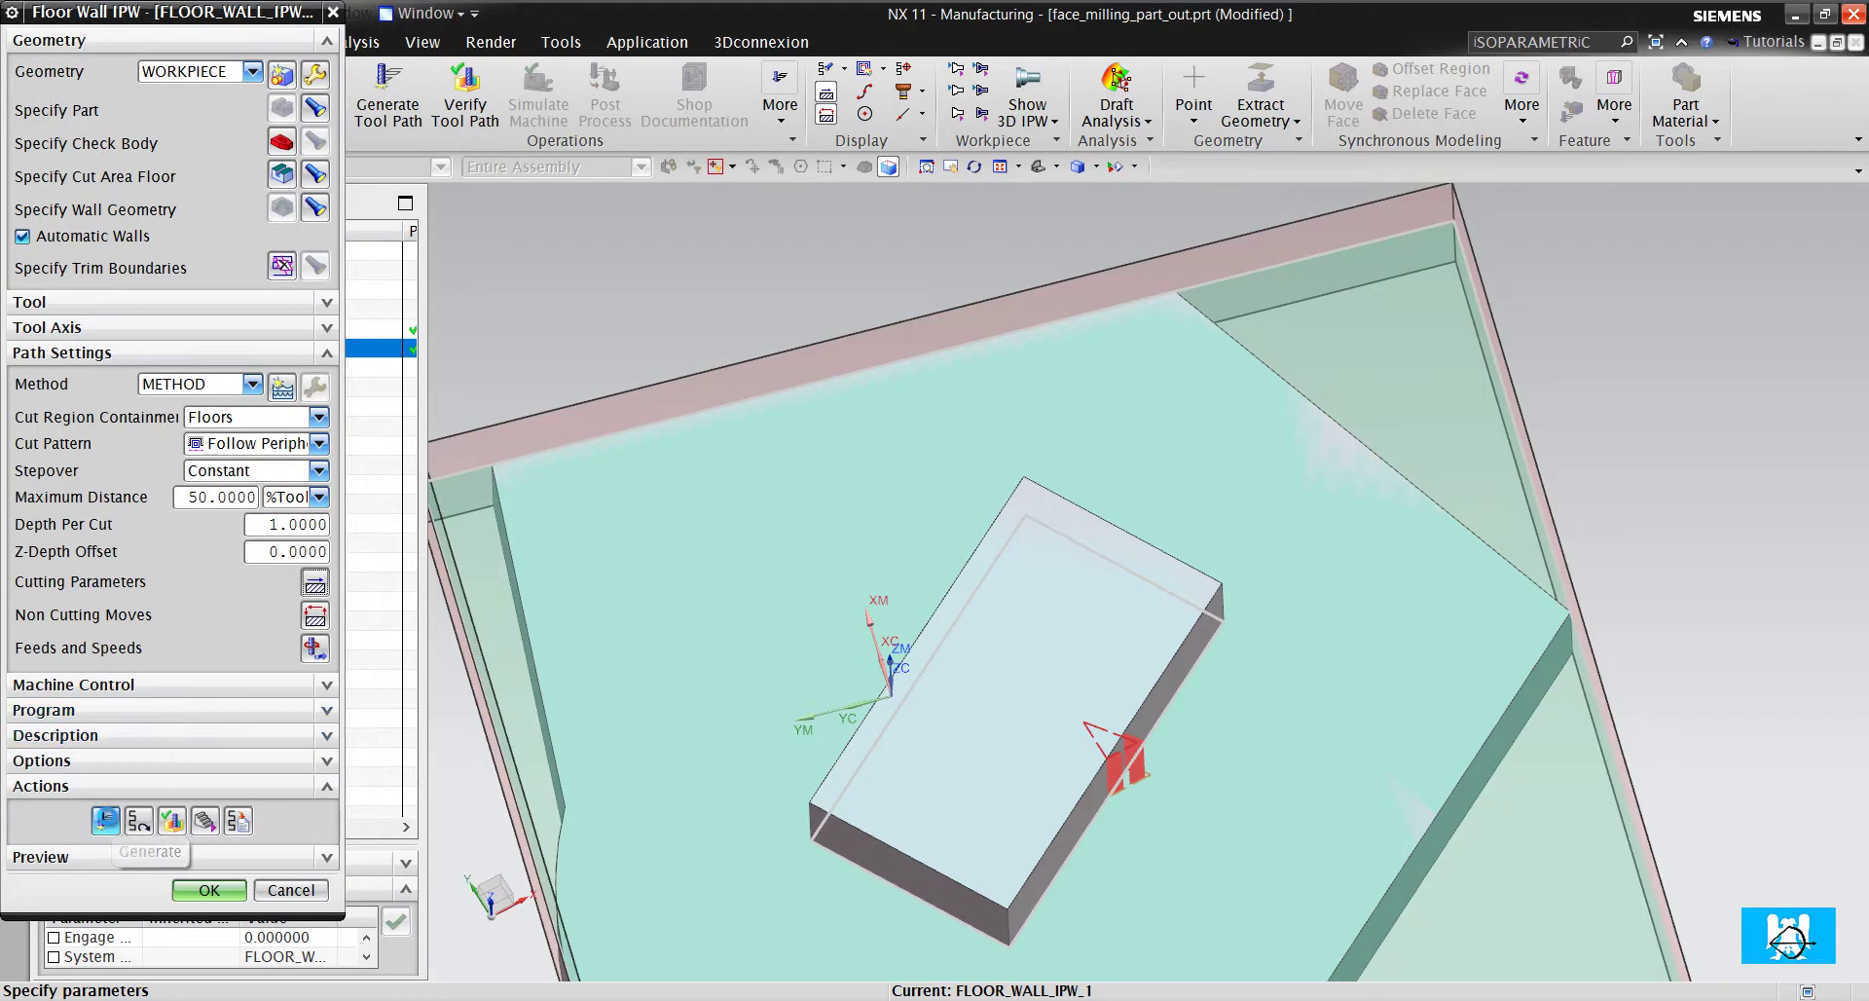
{"action": "left_click", "coordinate": [105, 820]}
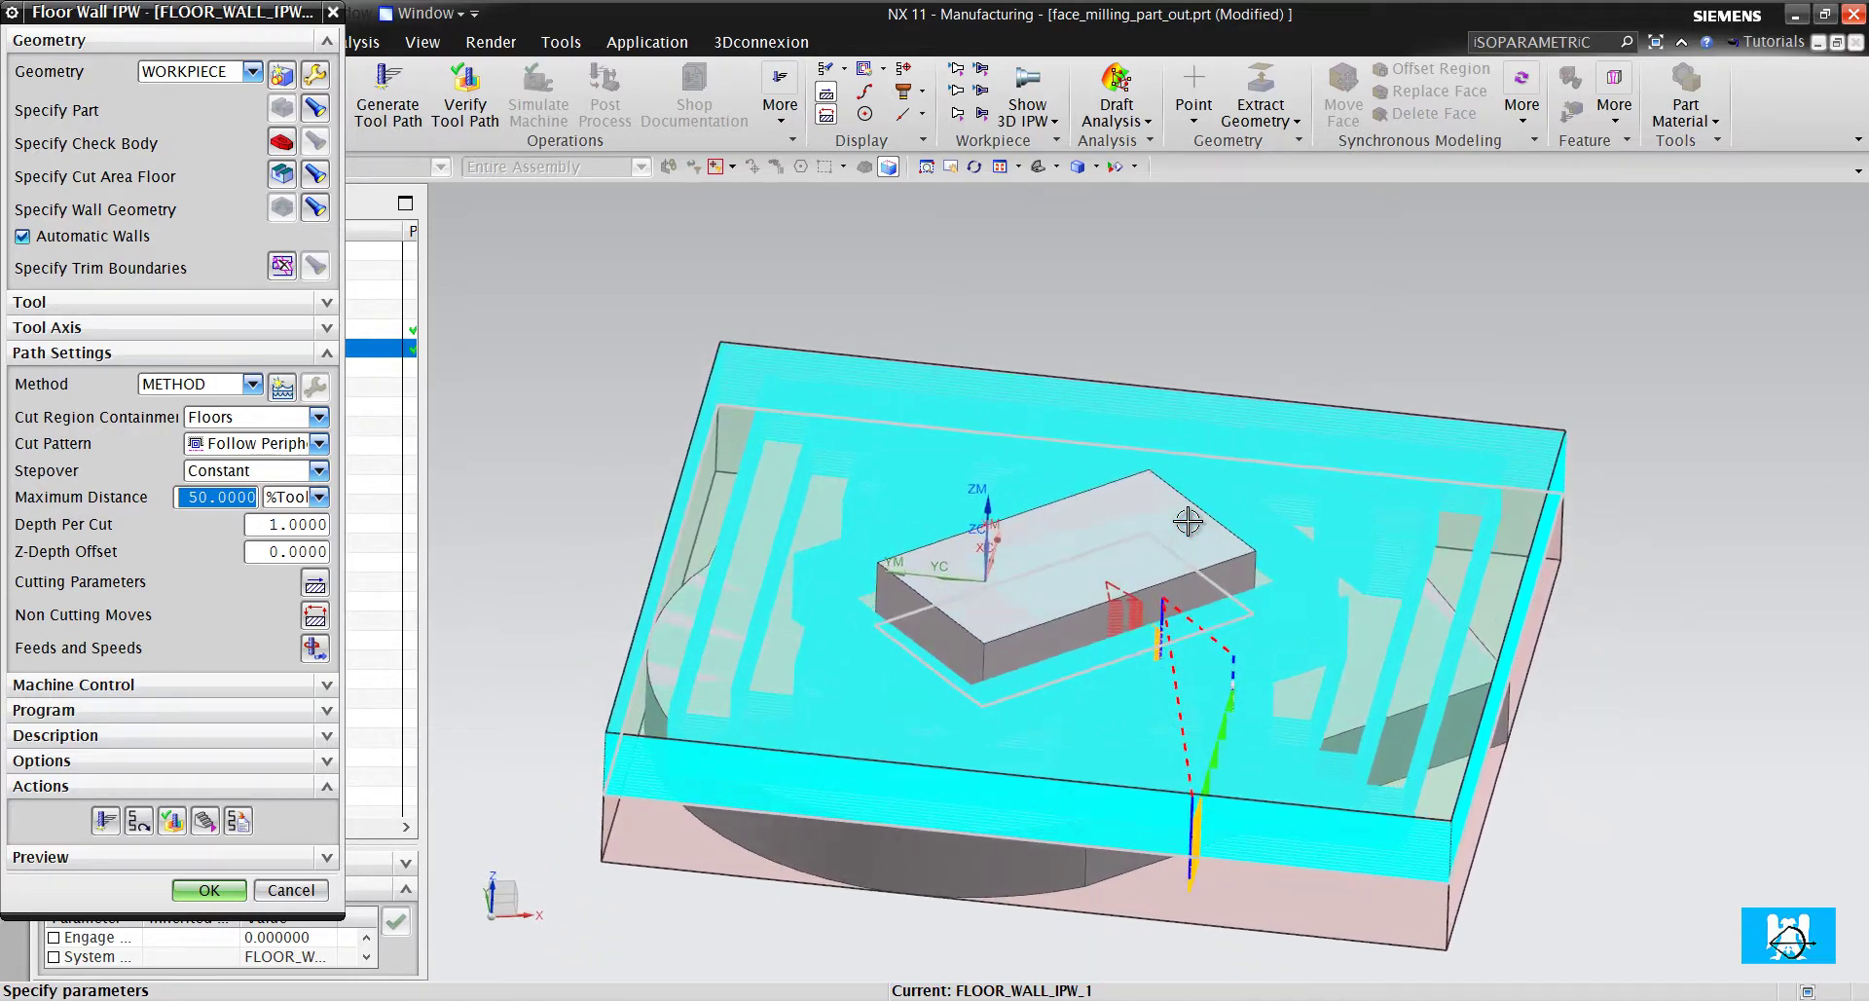
{"action": "left_click", "coordinate": [236, 894]}
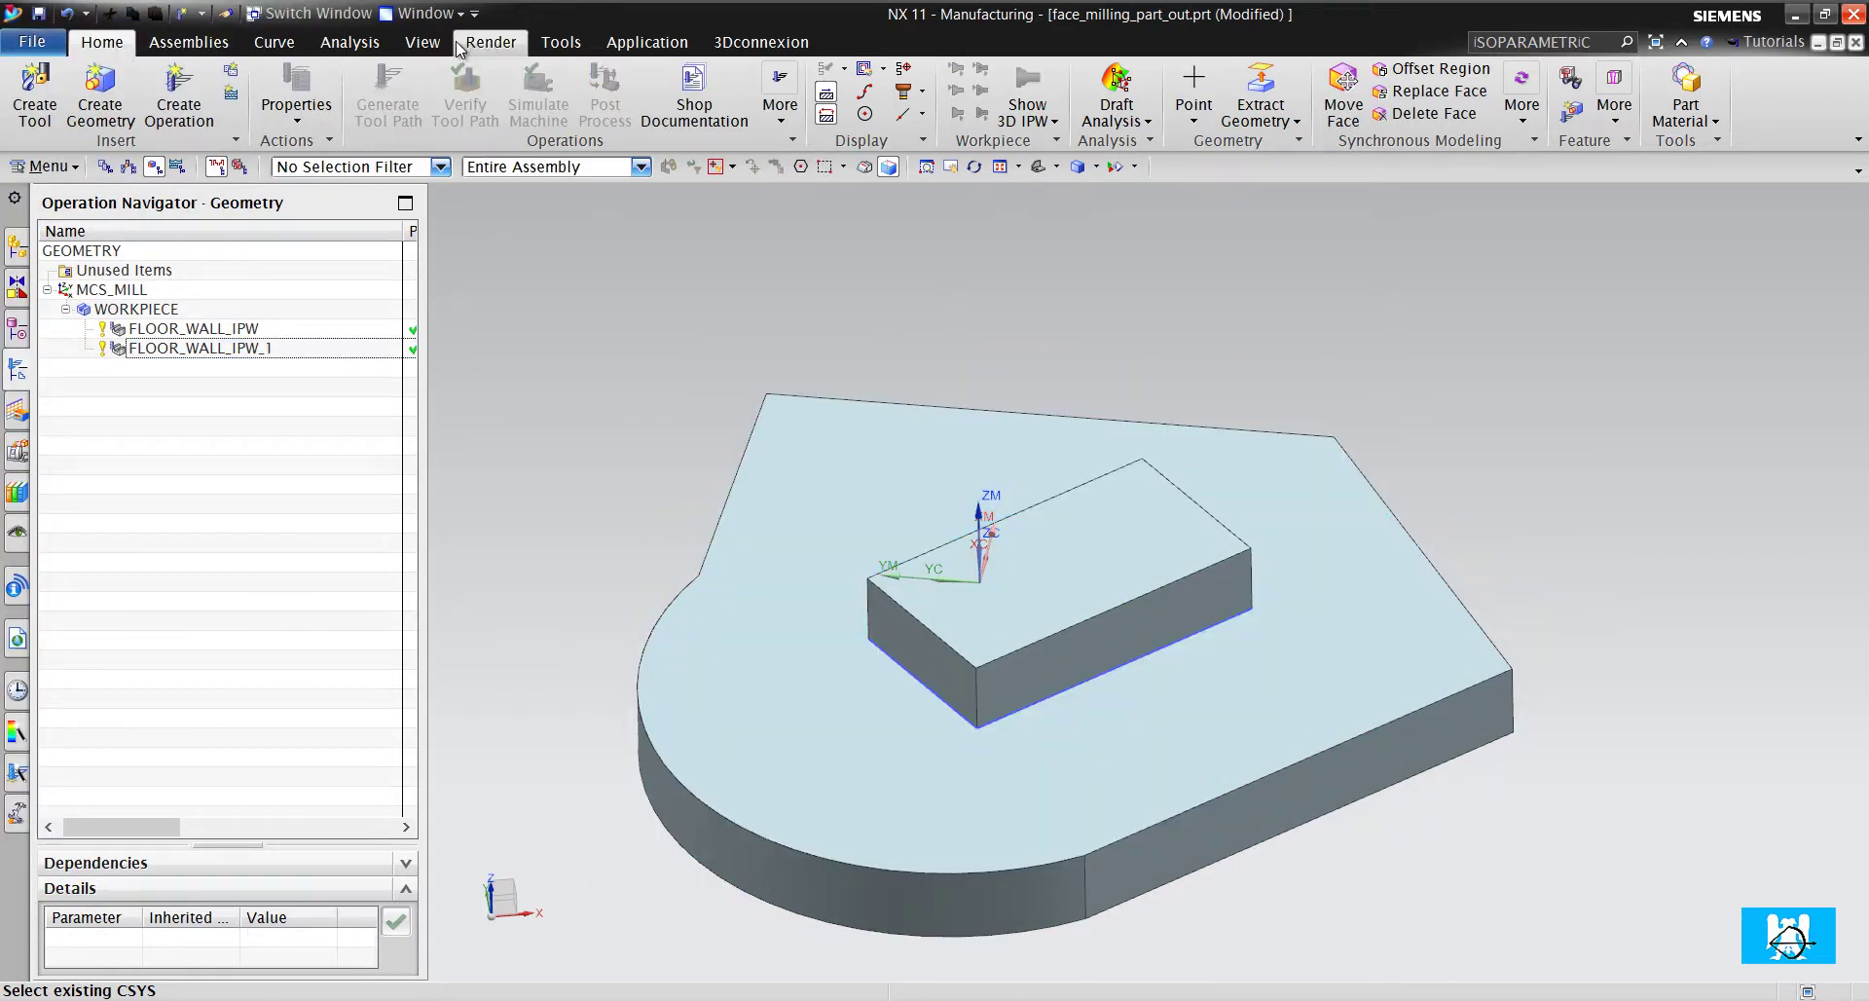
Switch to the fw11.prt part and orient it to show the stepped upper faces
{"action": "left_click", "coordinate": [420, 12]}
{"action": "left_click", "coordinate": [467, 166]}
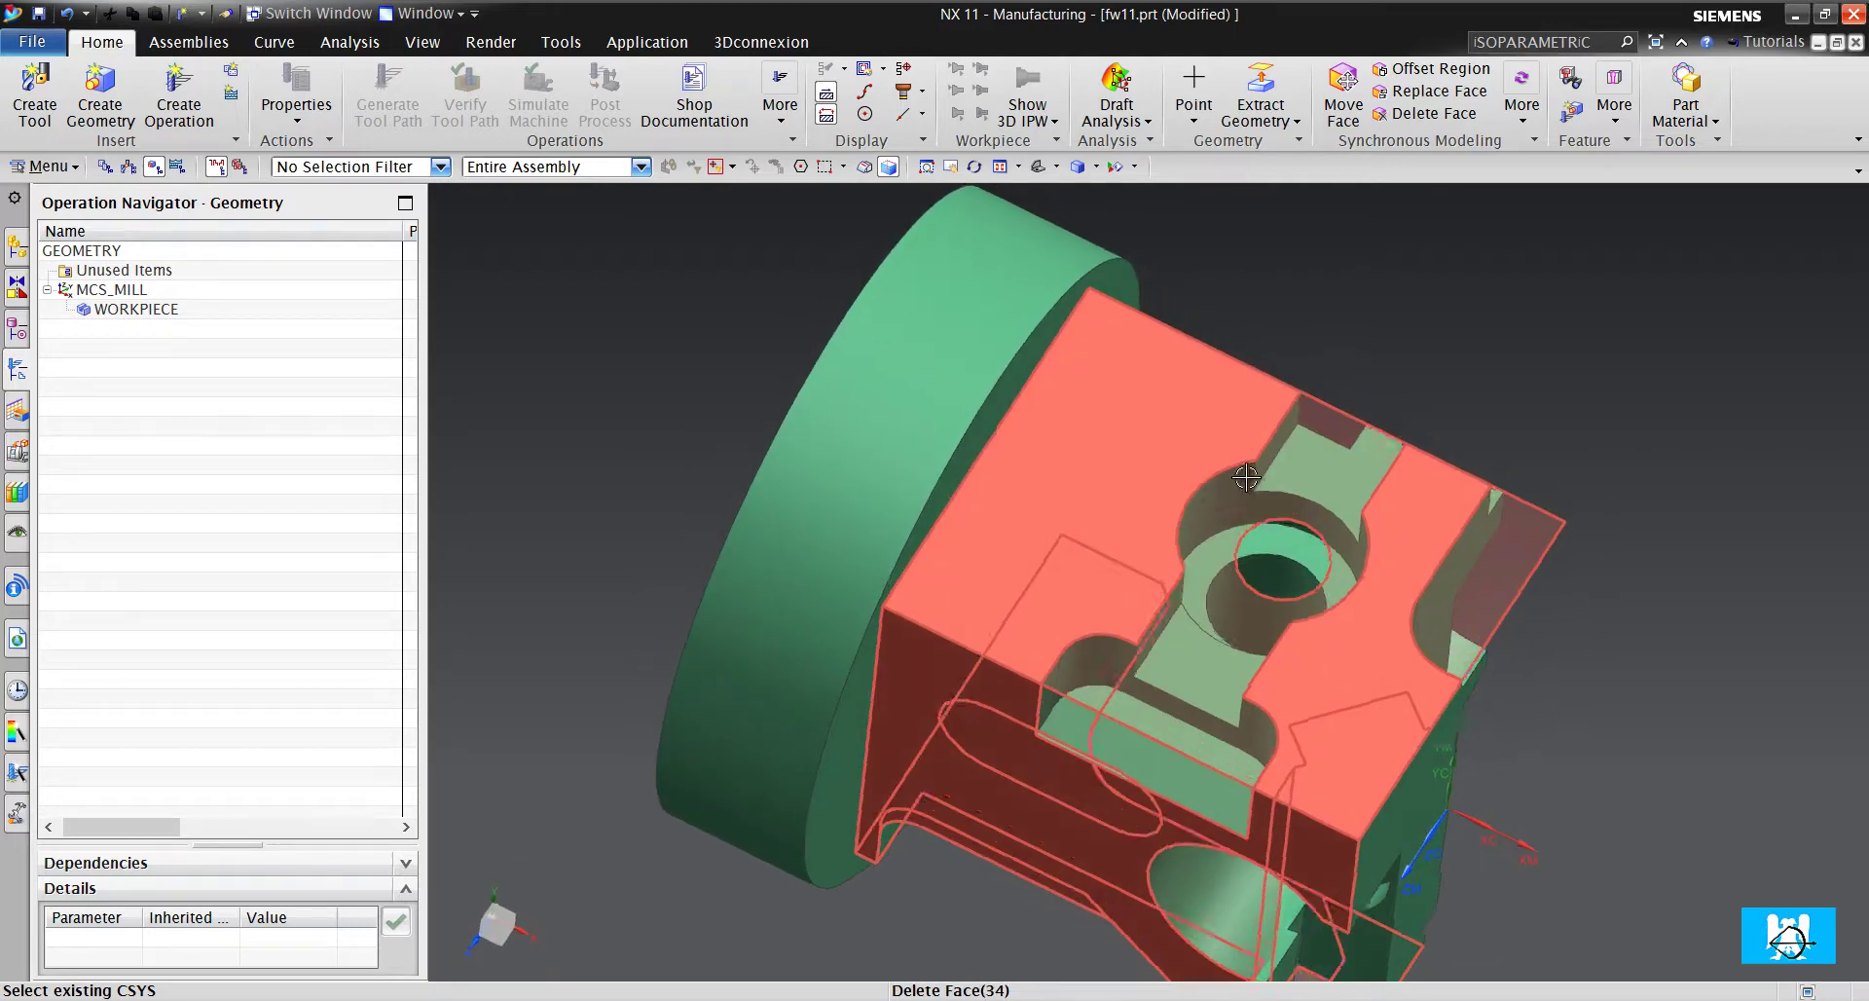
{"action": "middle_click_drag", "start_coordinate": [1485, 401], "coordinate": [1493, 378]}
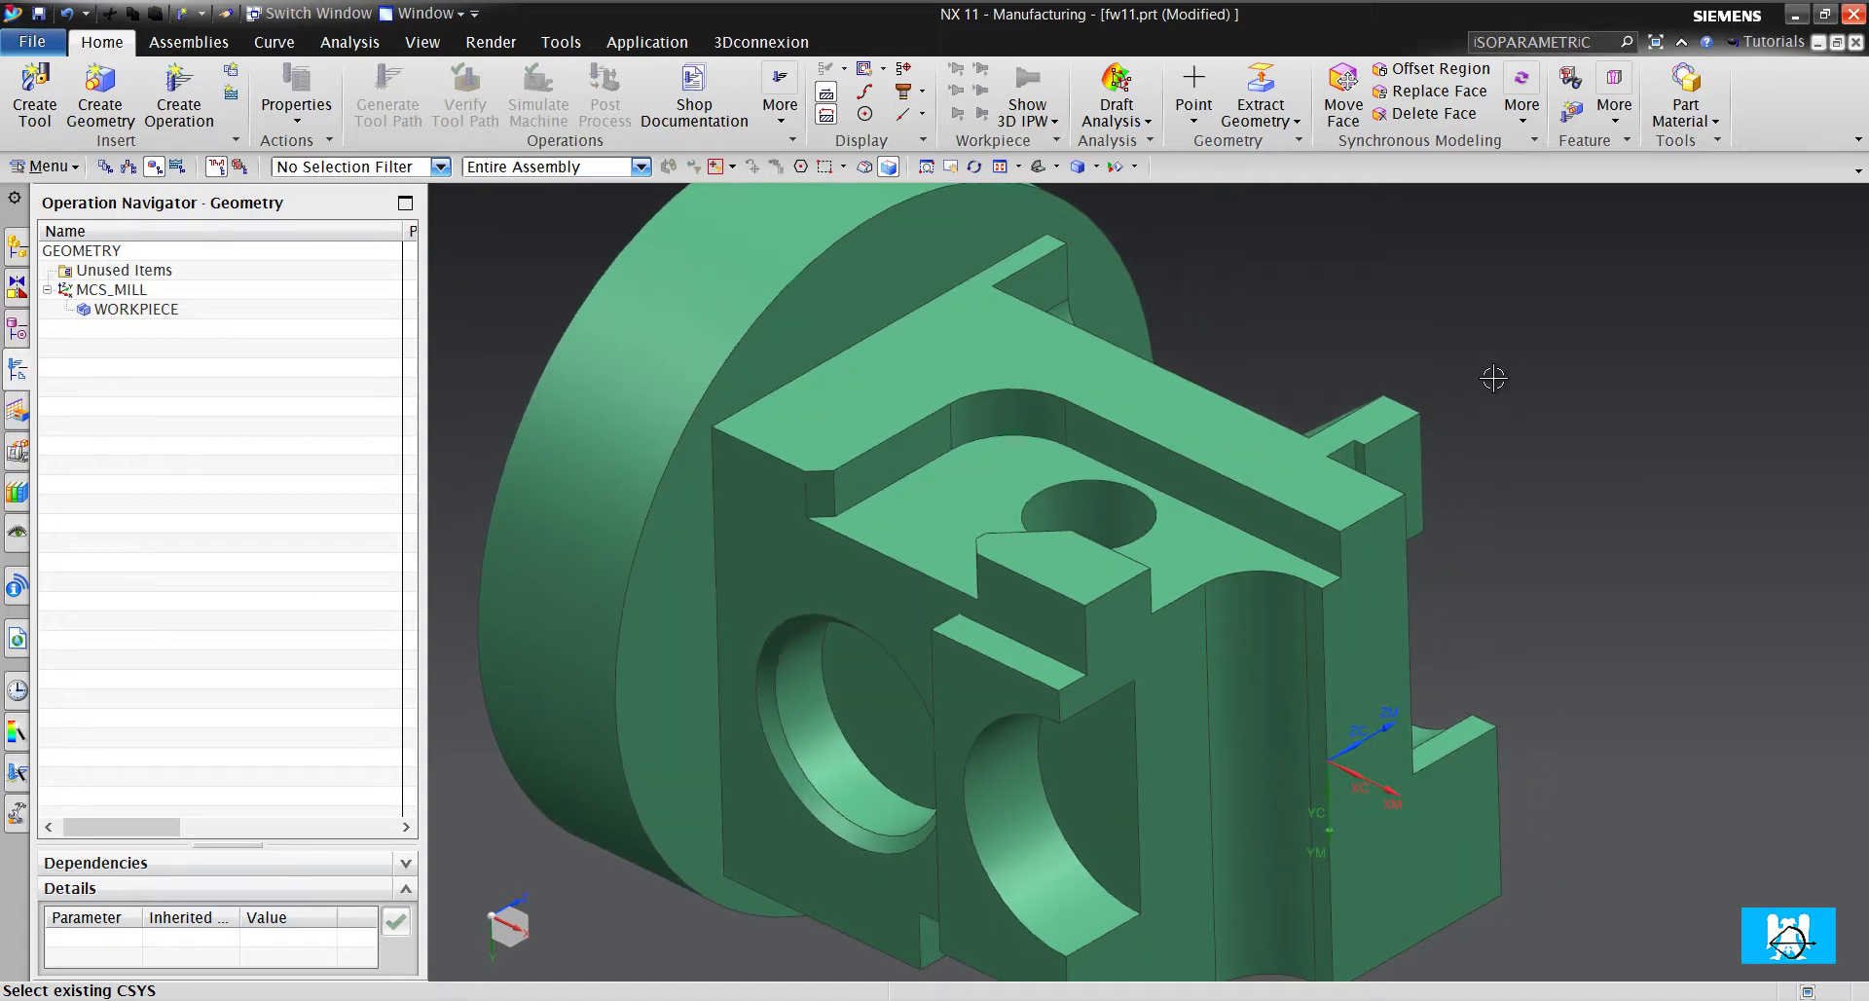
Create a mill_planar FLOOR_WALL operation with the D20 tool, WORKPIECE geometry and METHOD as its method
{"action": "left_click", "coordinate": [178, 95]}
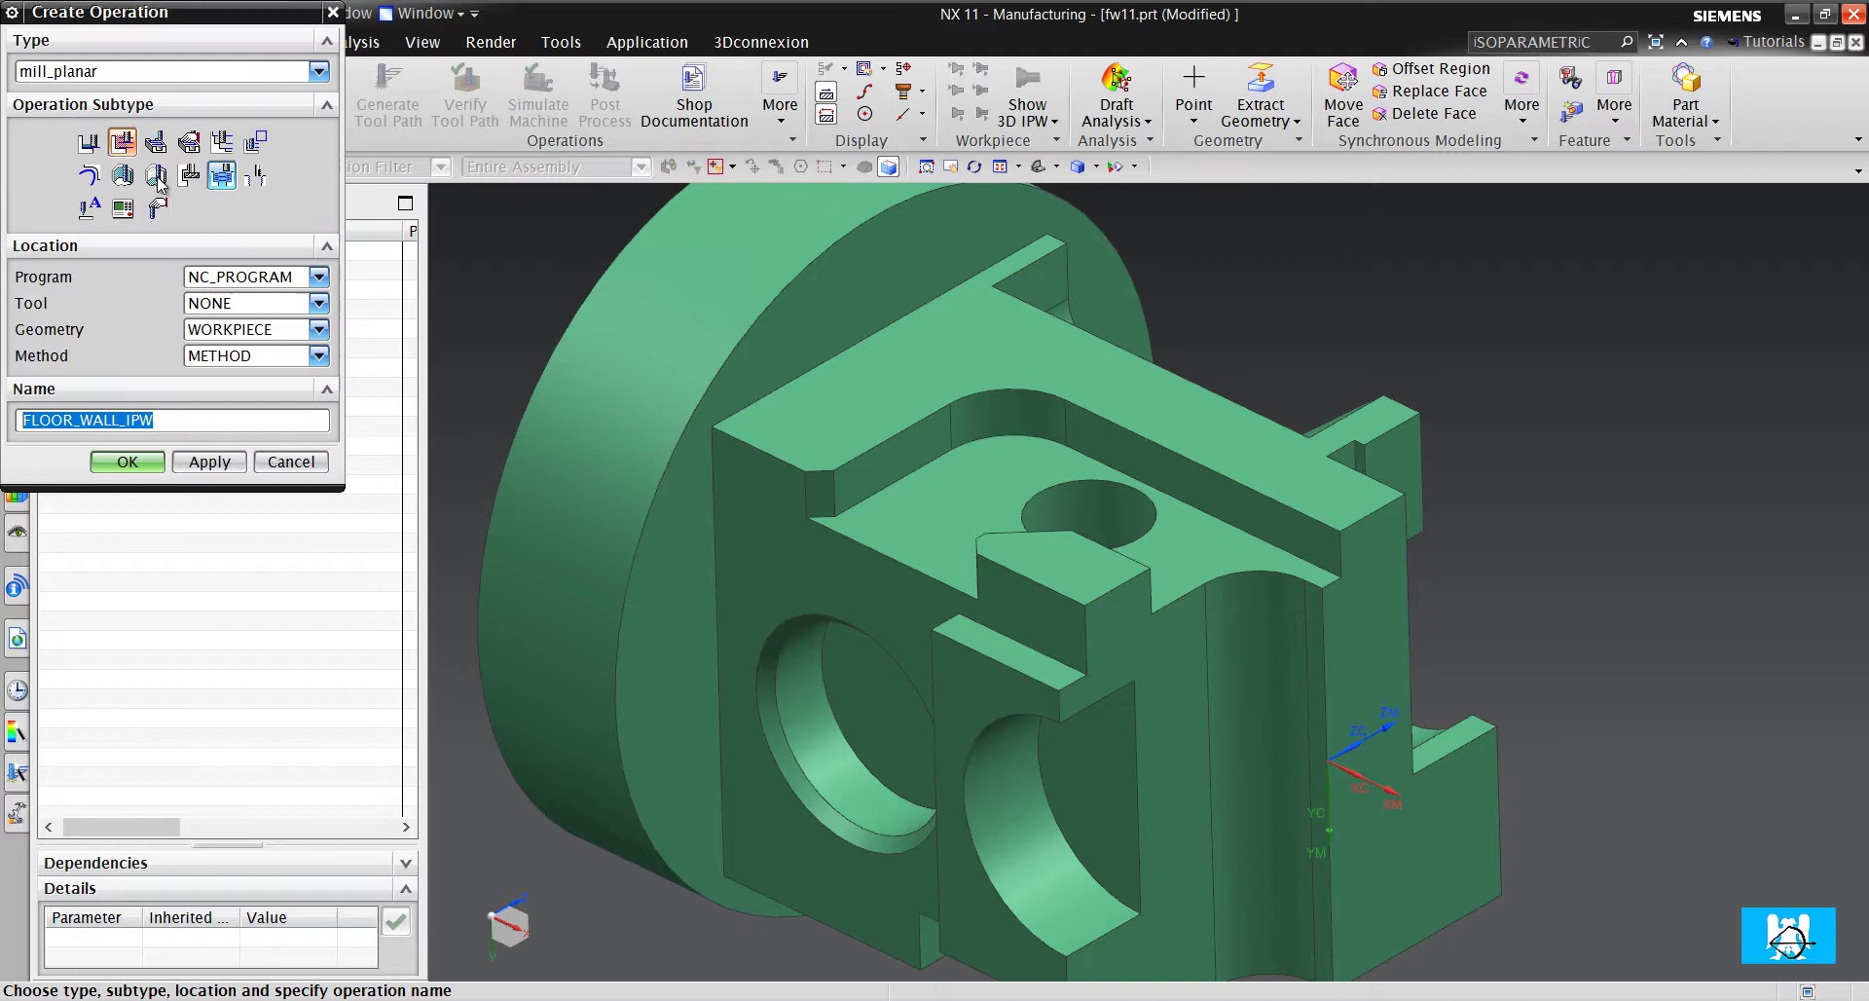
{"action": "left_click", "coordinate": [90, 144]}
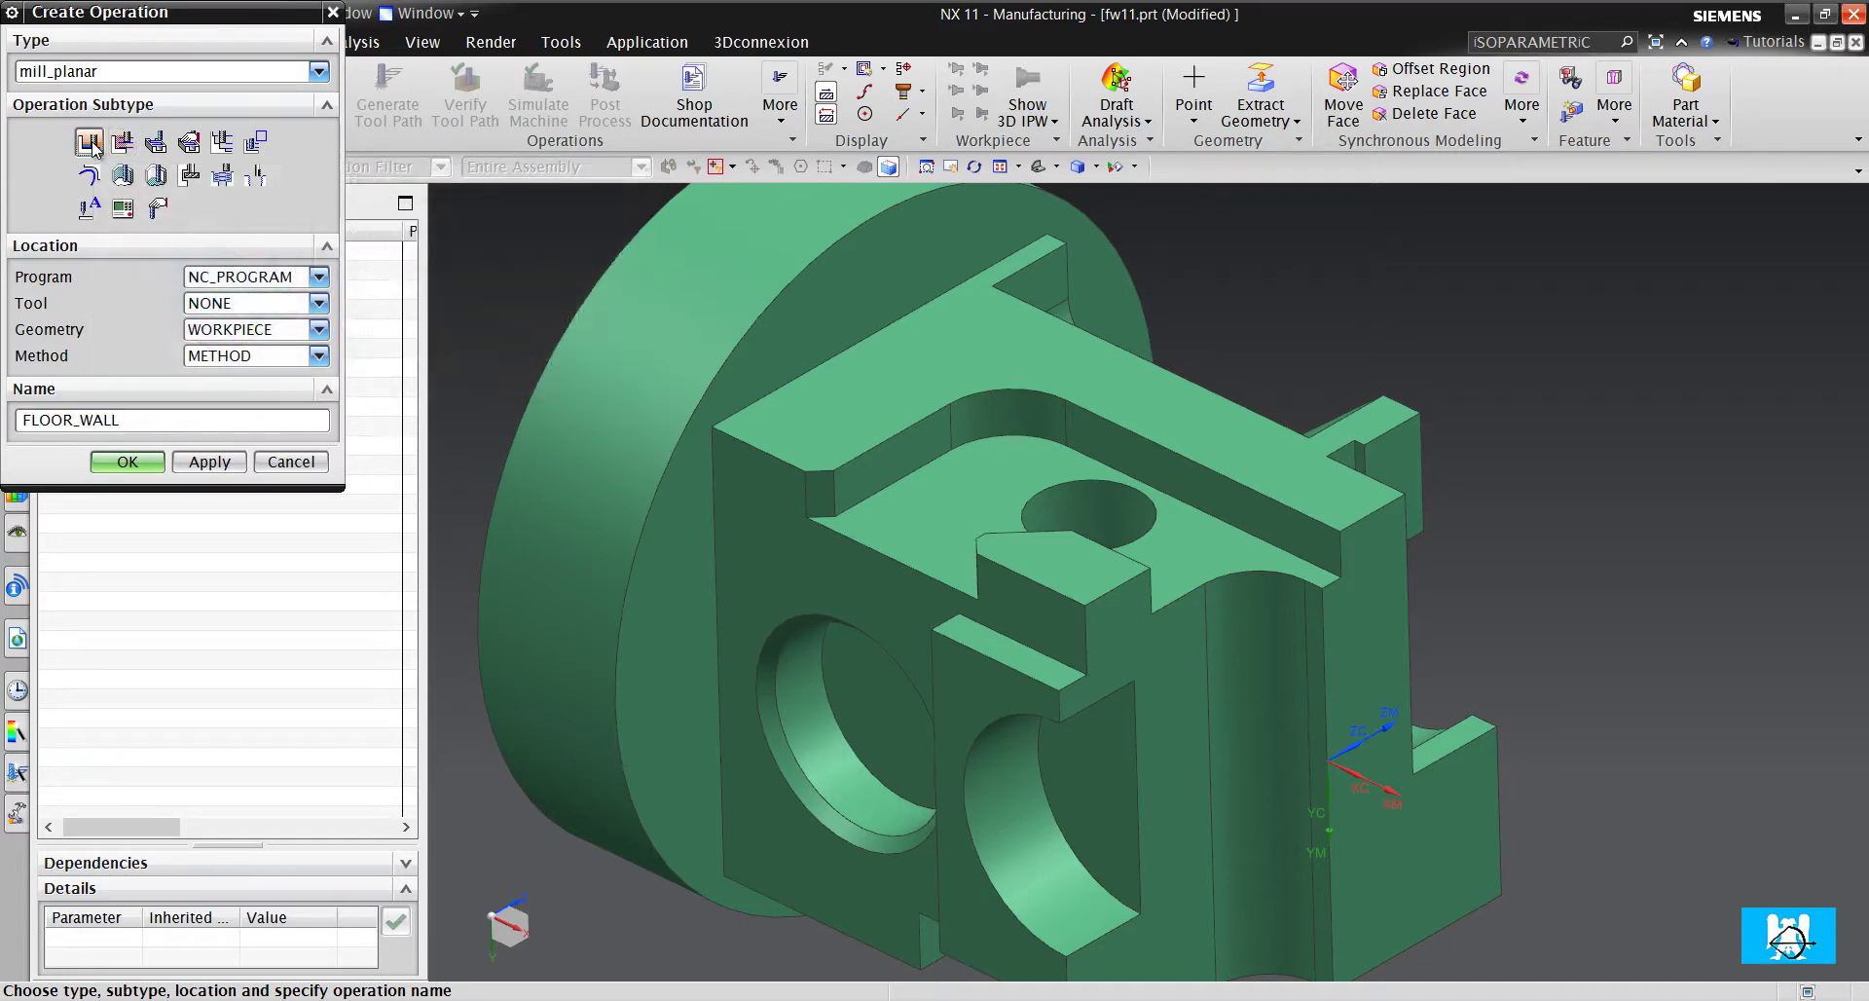
{"action": "left_click", "coordinate": [280, 309]}
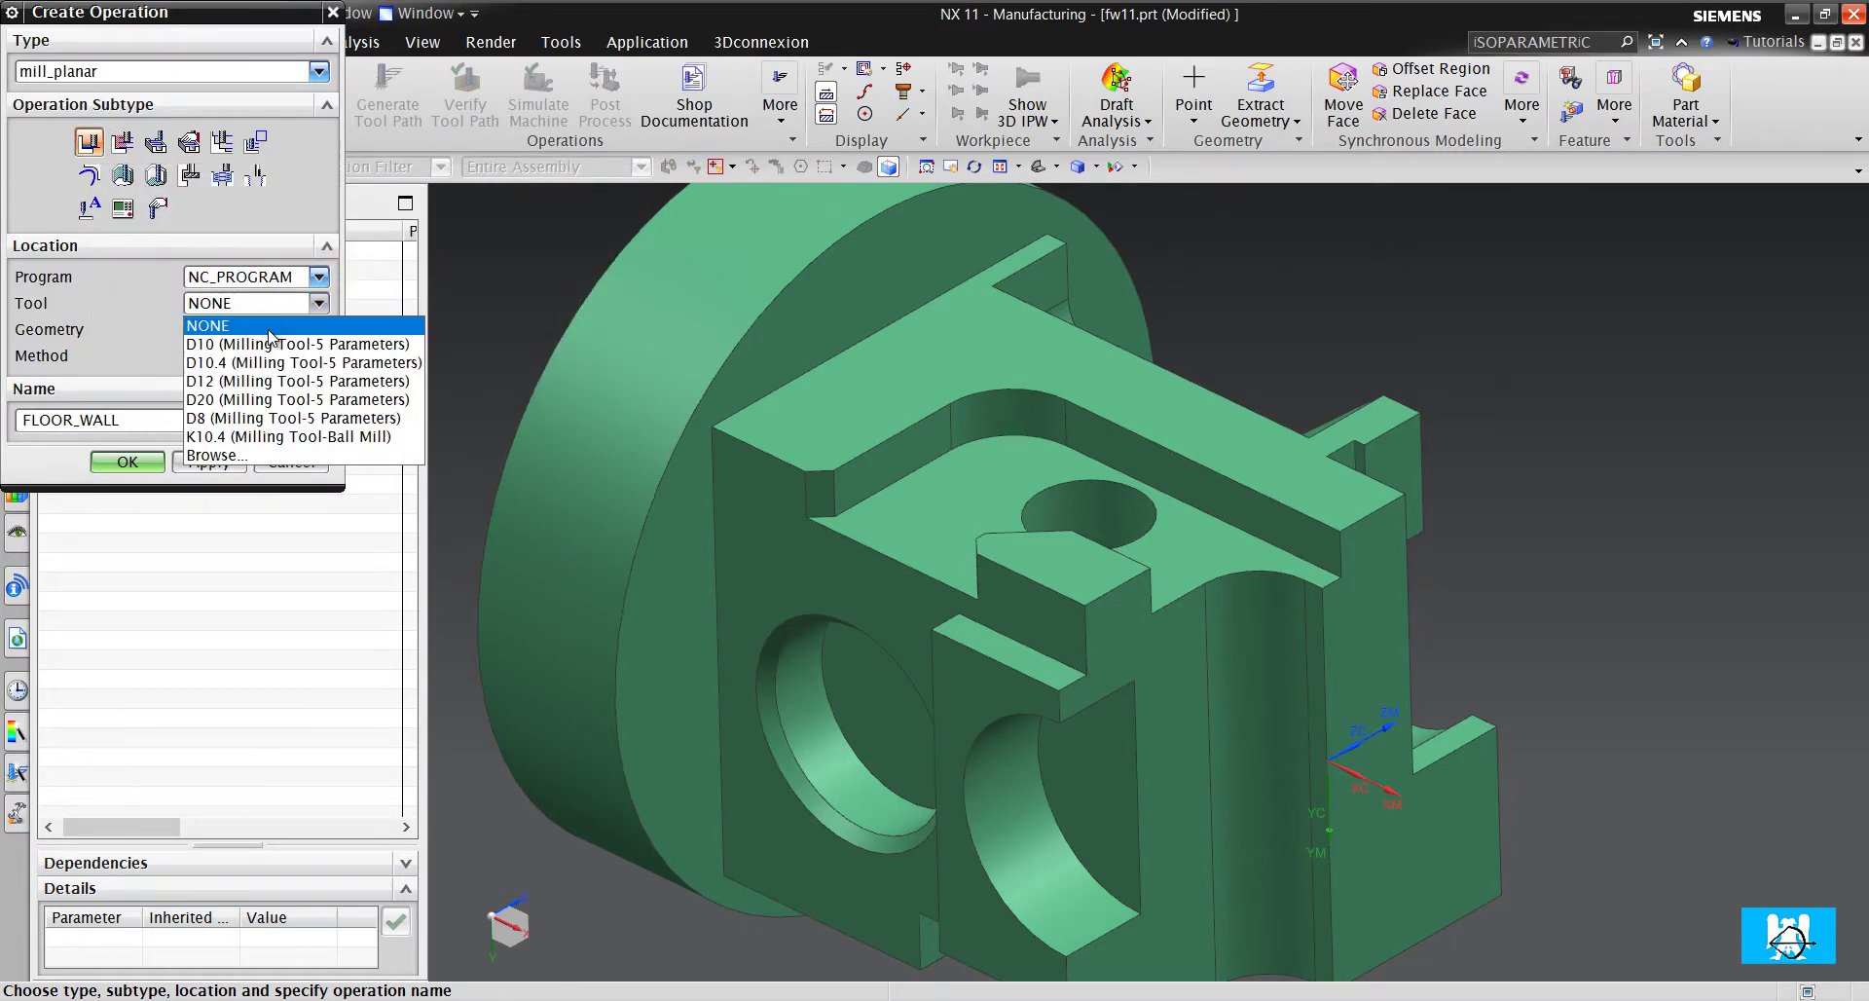
{"action": "left_click", "coordinate": [277, 404]}
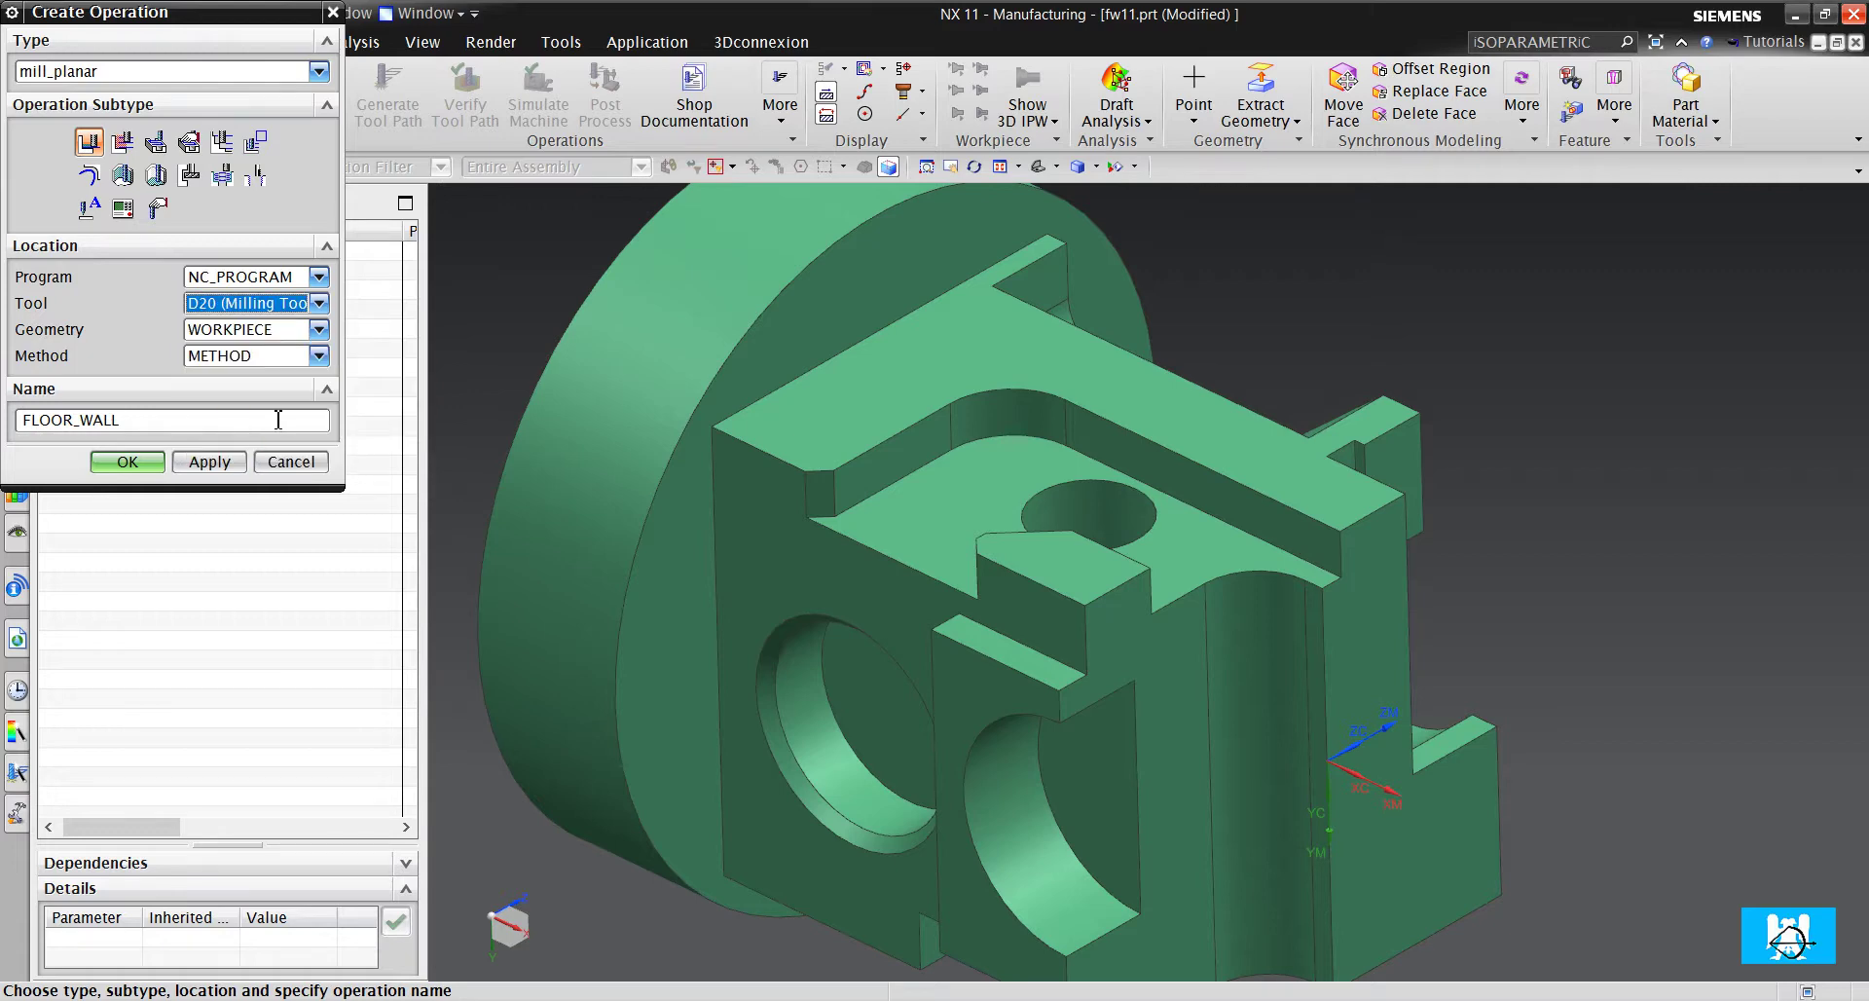
{"action": "left_click", "coordinate": [127, 461]}
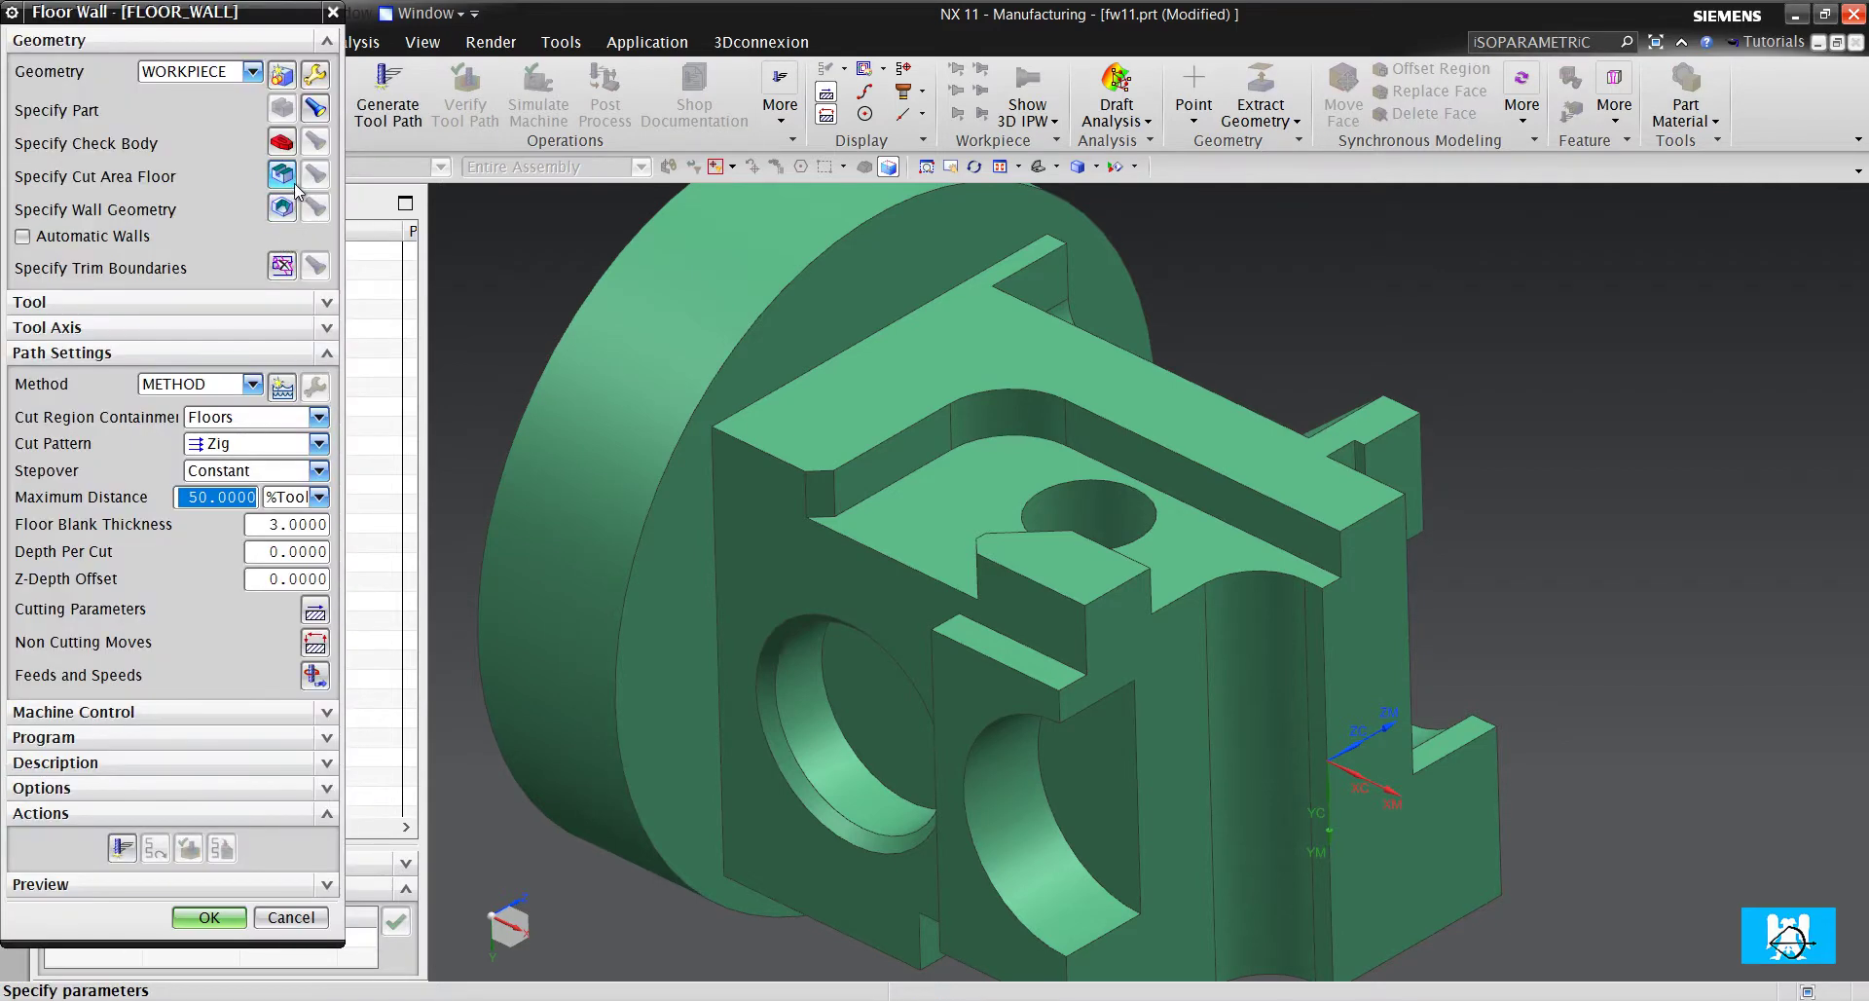
Specify the part's uppermost flat face around the pocket as the cut area floor
{"action": "left_click", "coordinate": [288, 181]}
{"action": "left_click", "coordinate": [905, 362]}
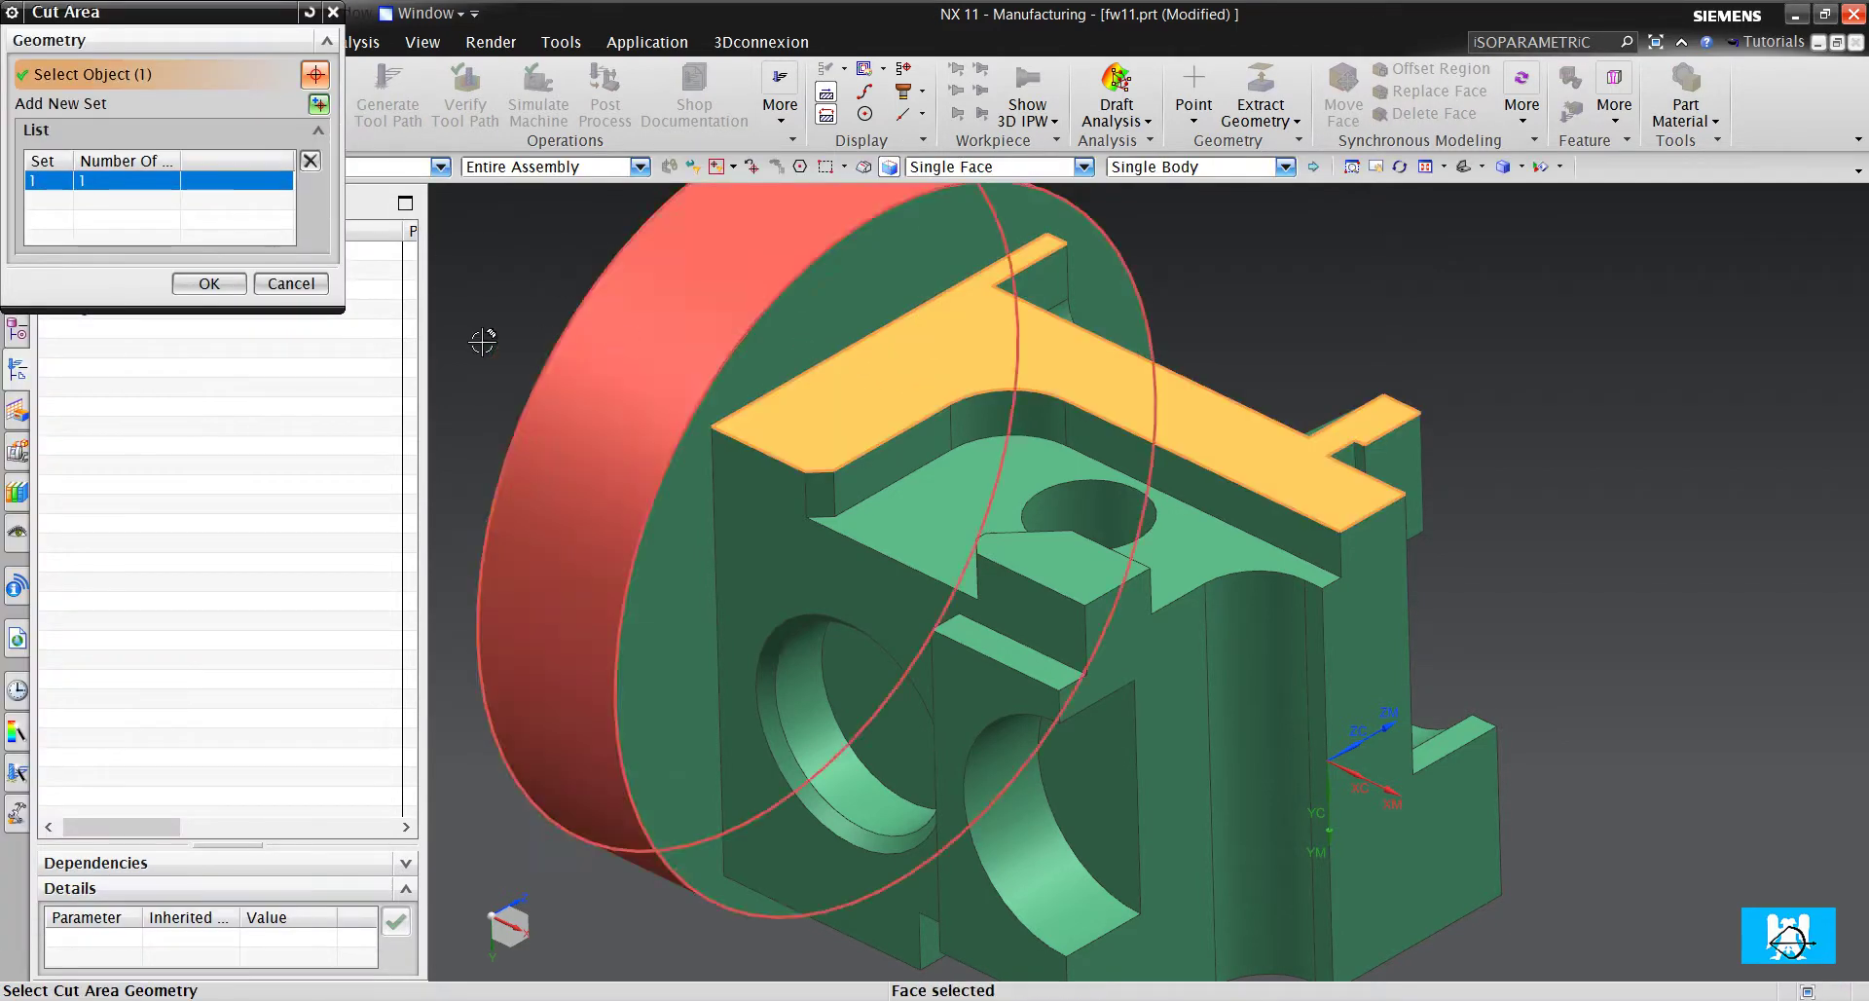
{"action": "left_click", "coordinate": [216, 290]}
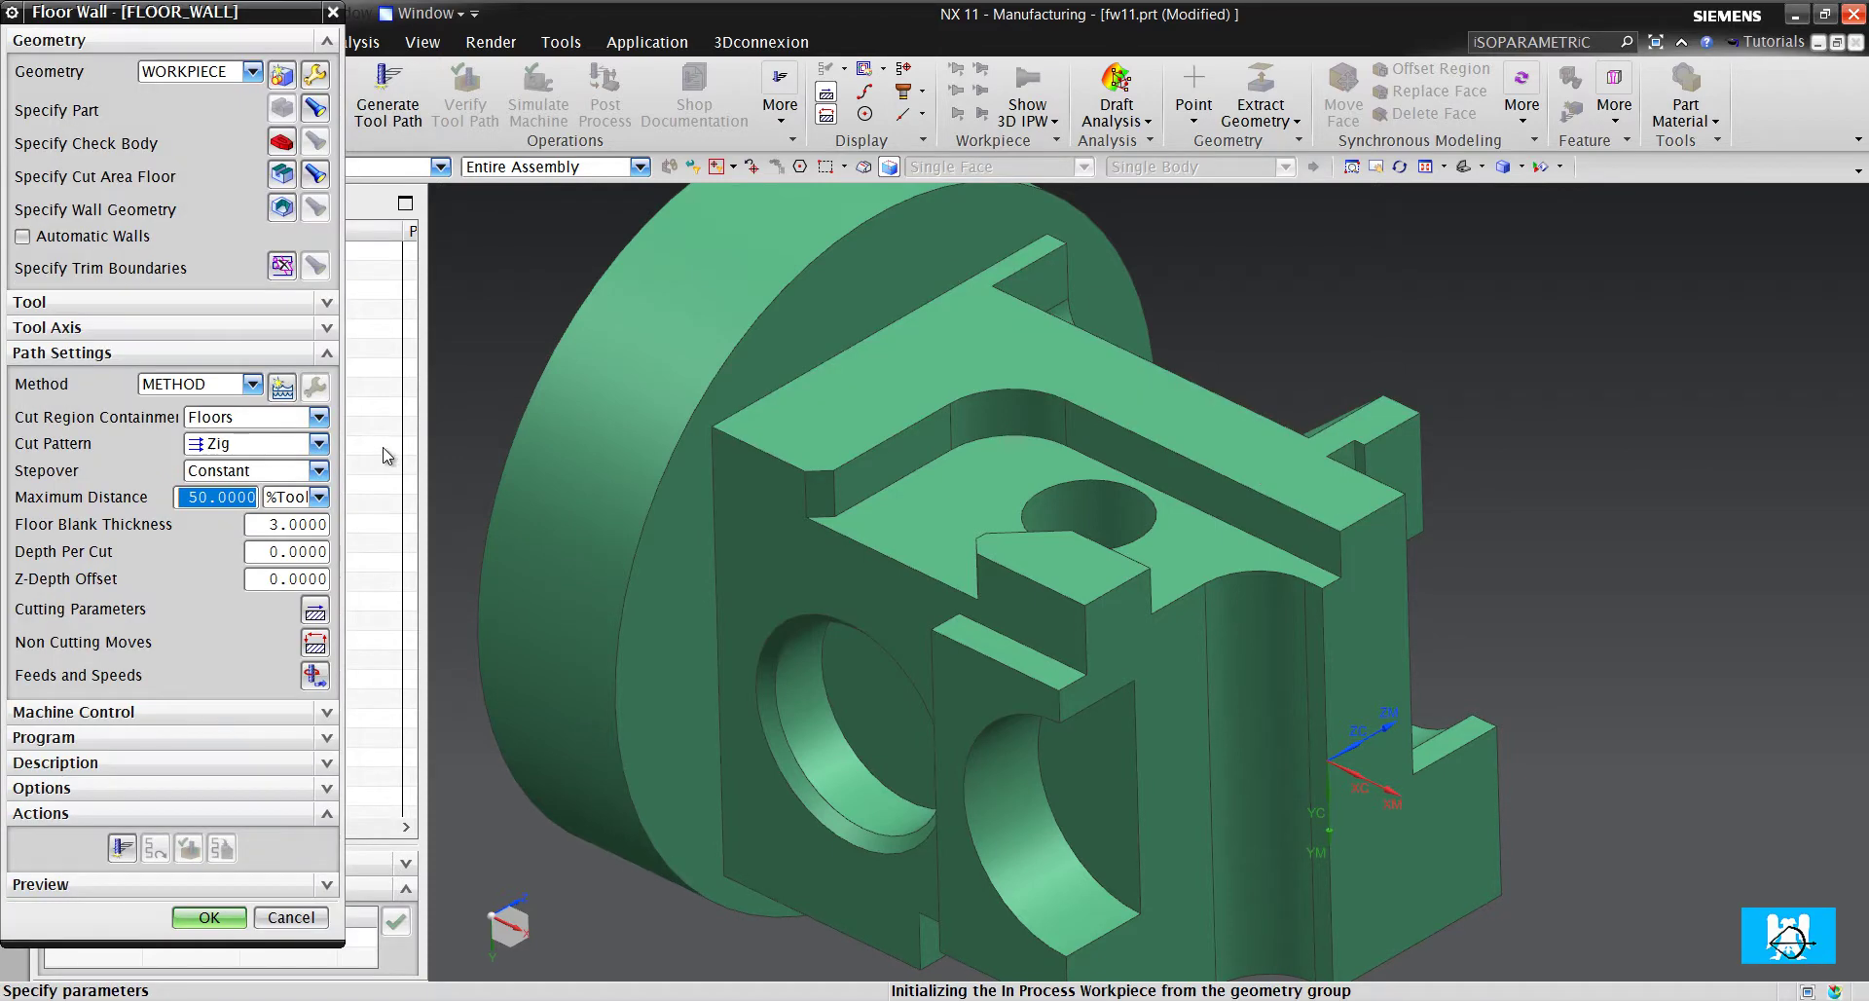
Set the cut pattern to Zig Zag and open the containment settings of the cutting parameters
{"action": "left_click", "coordinate": [276, 448]}
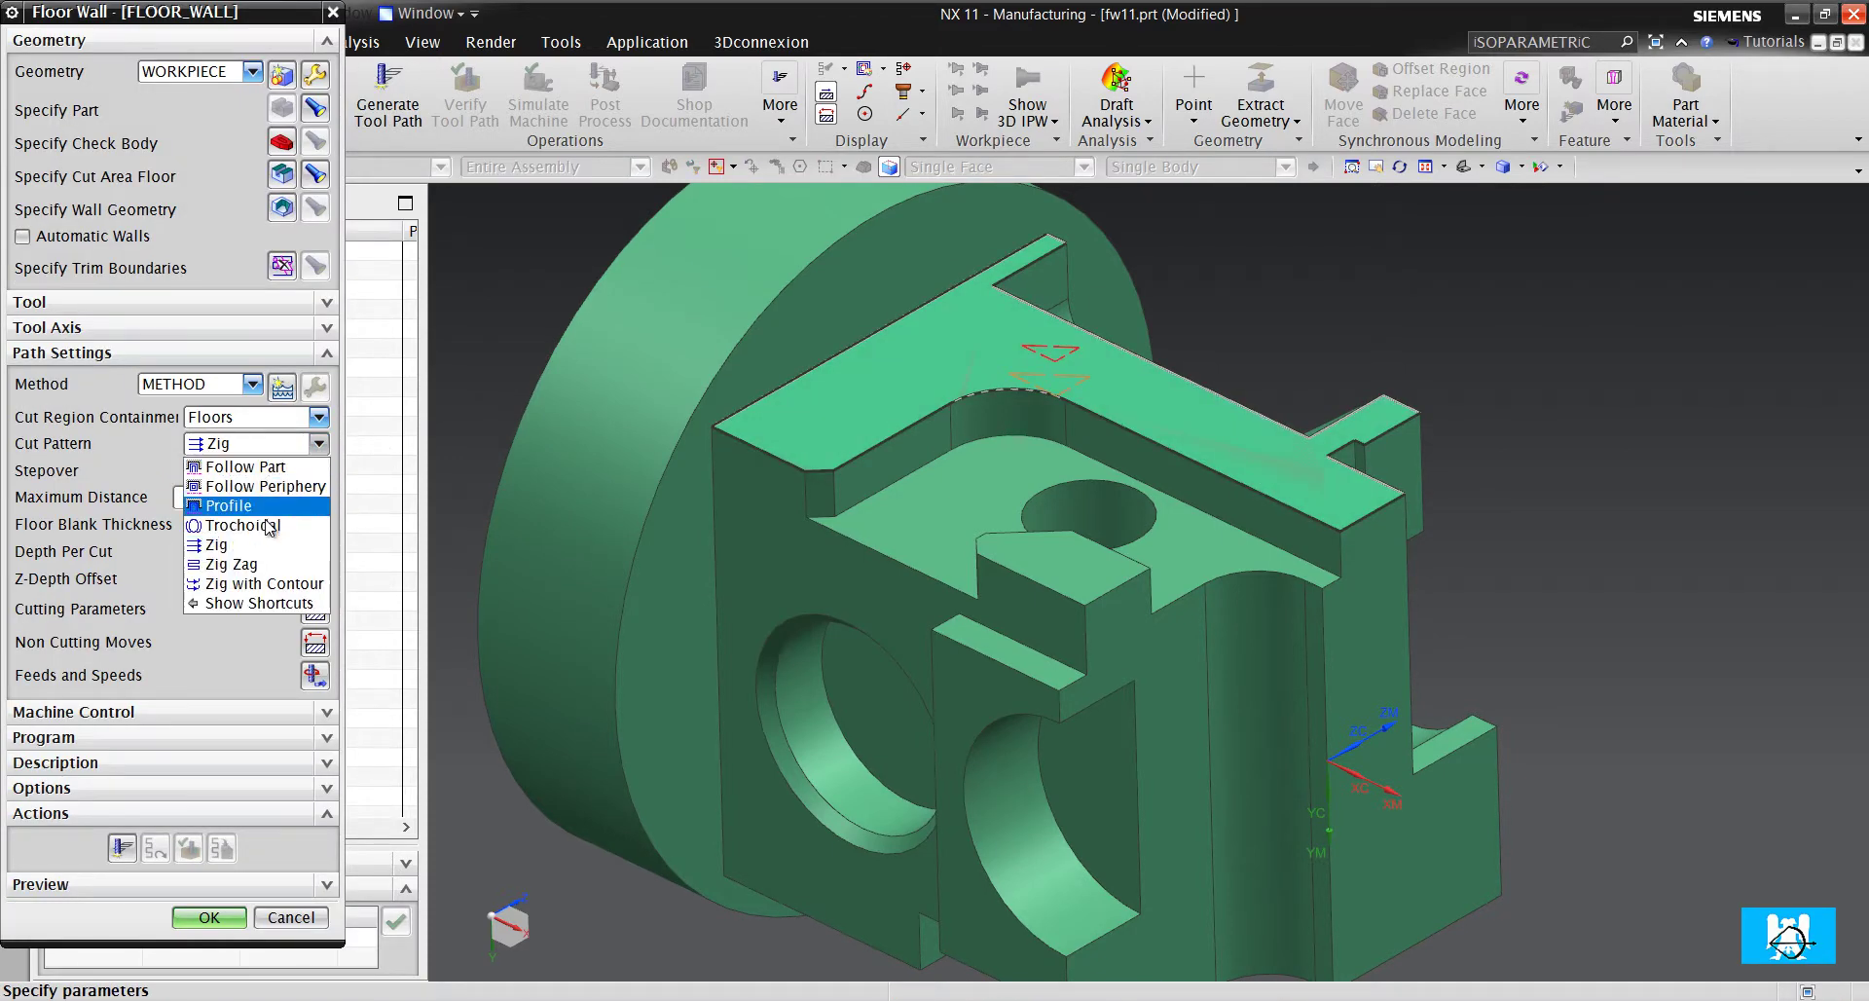
{"action": "left_click", "coordinate": [271, 563]}
{"action": "left_click", "coordinate": [315, 610]}
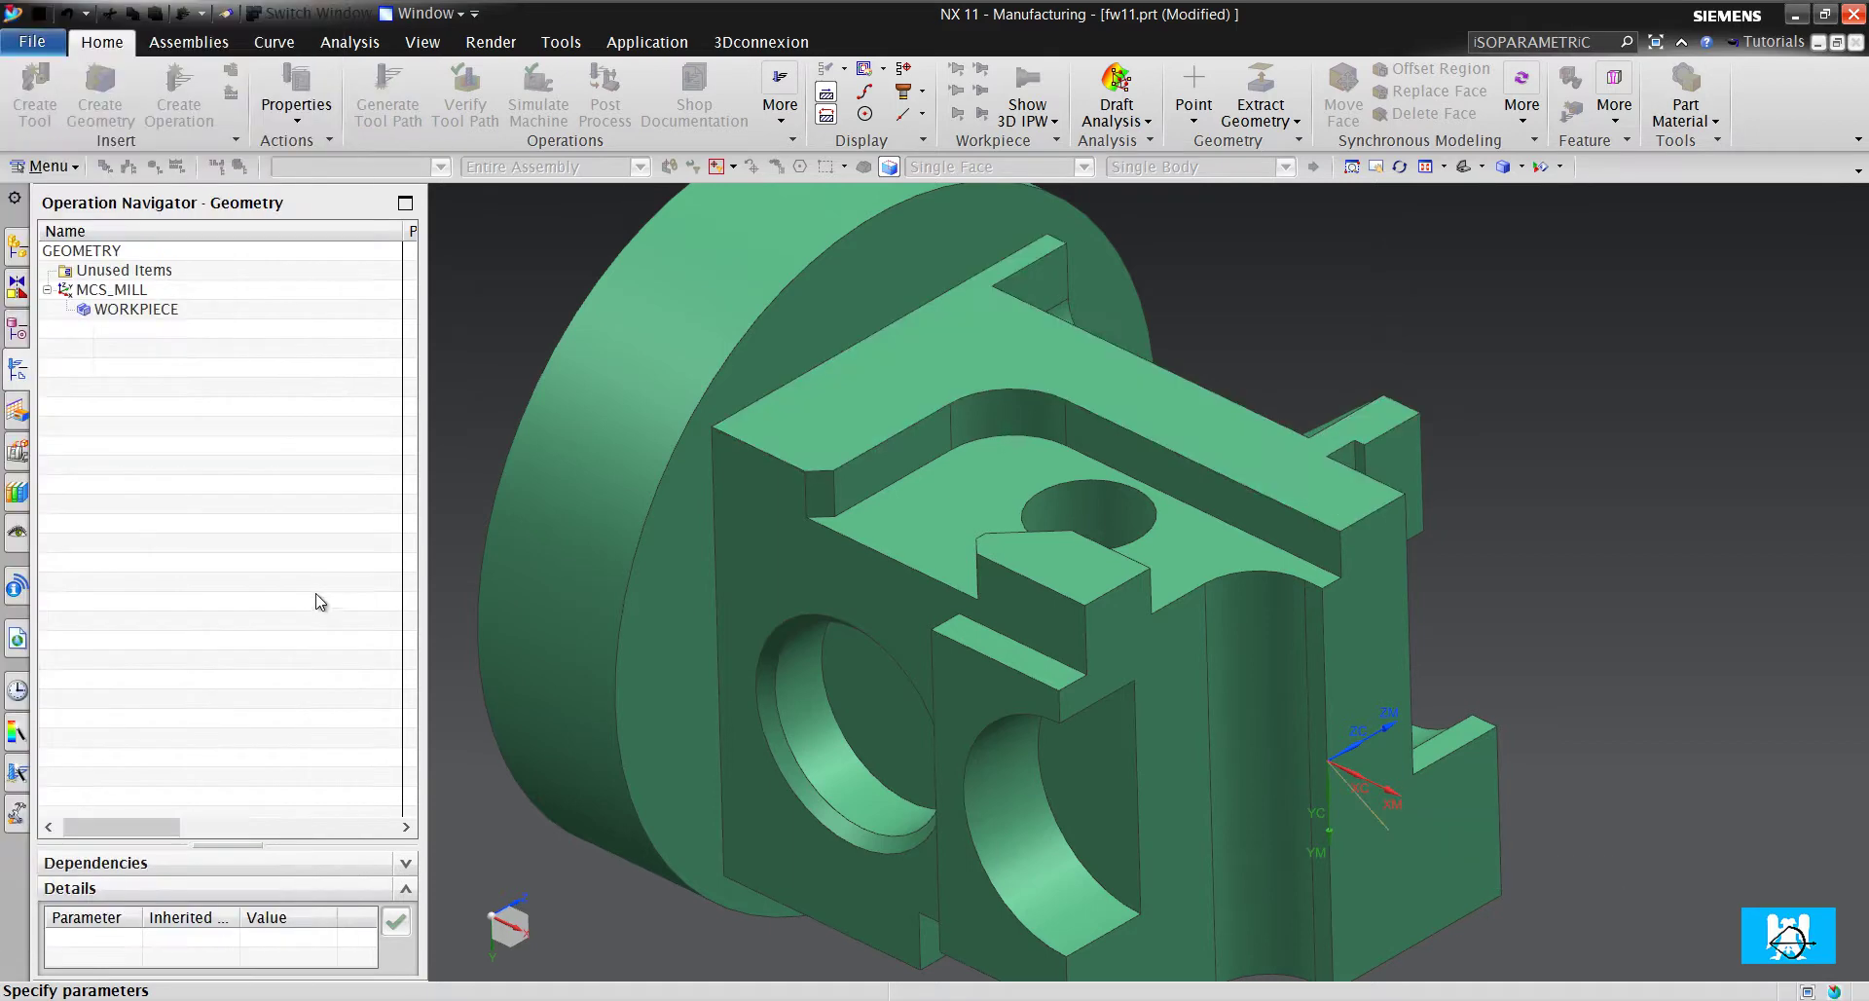
{"action": "left_click", "coordinate": [214, 44]}
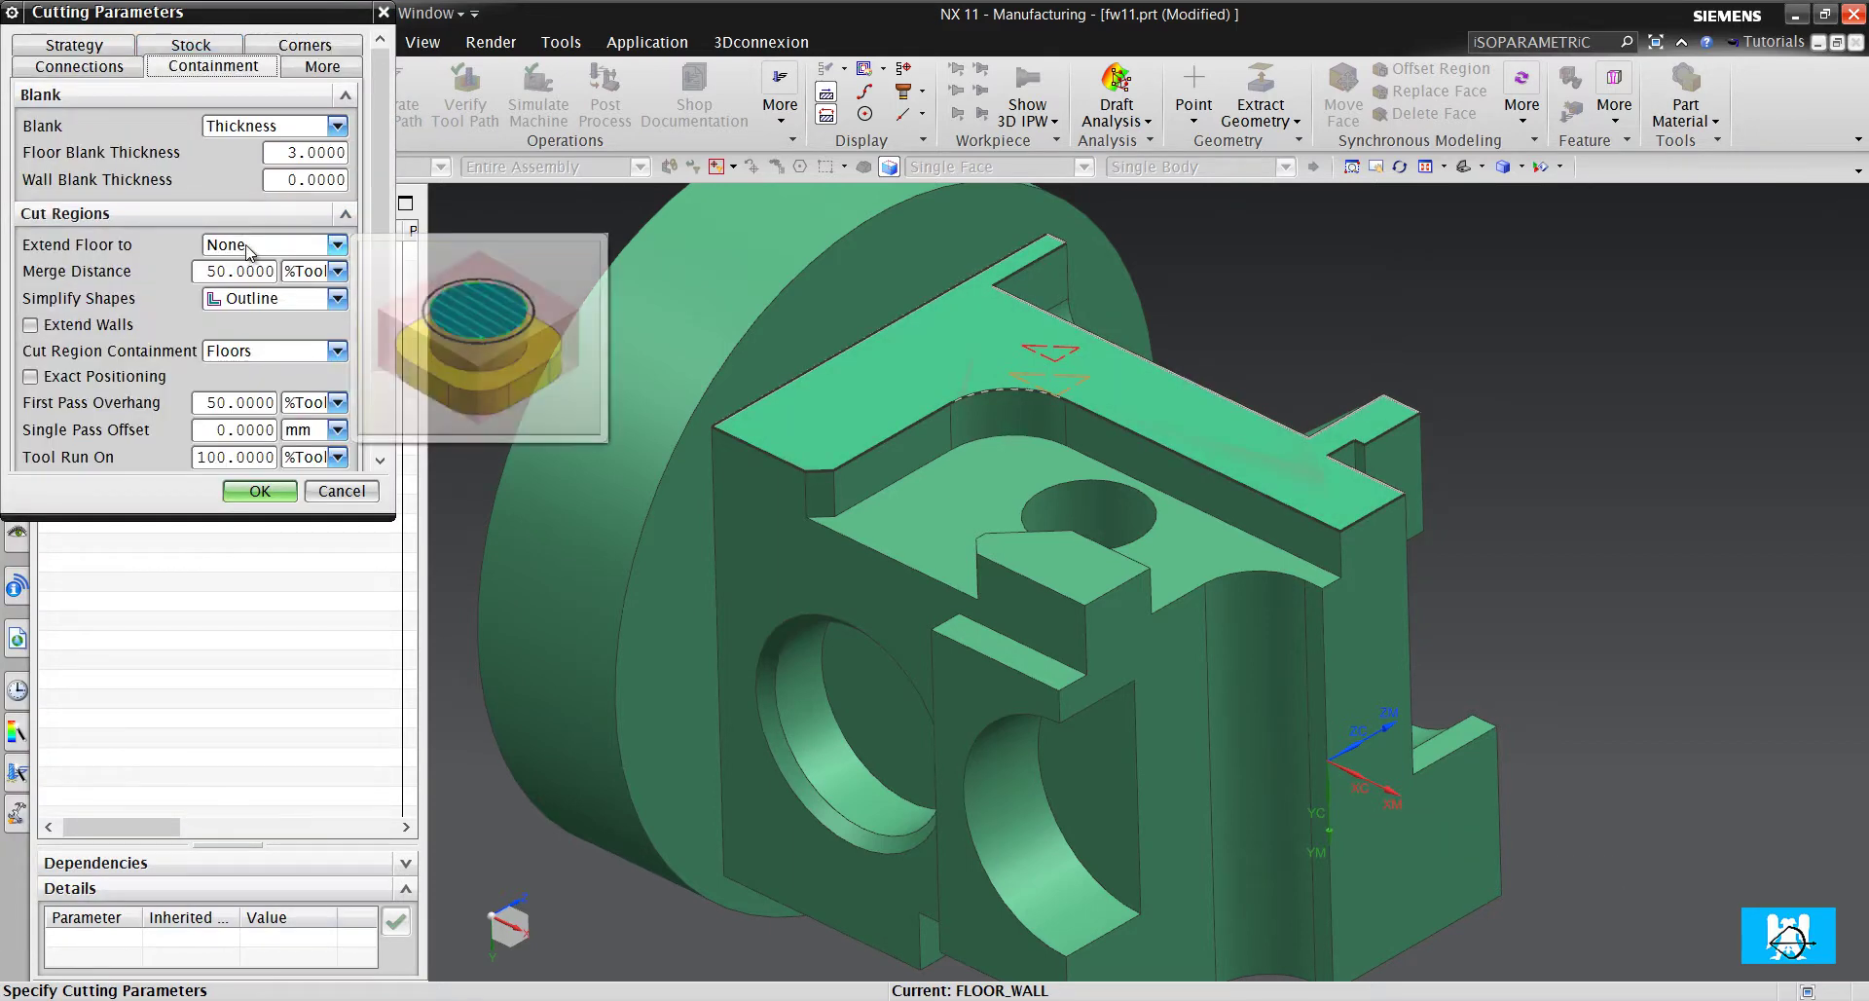
Try extending the floor to Part Outline, examine the resulting cut regions, and set the extension back to None
{"action": "left_click", "coordinate": [253, 249]}
{"action": "left_click", "coordinate": [270, 286]}
{"action": "scroll", "coordinate": [1314, 526], "scroll_direction": "down", "scroll_amount": 2}
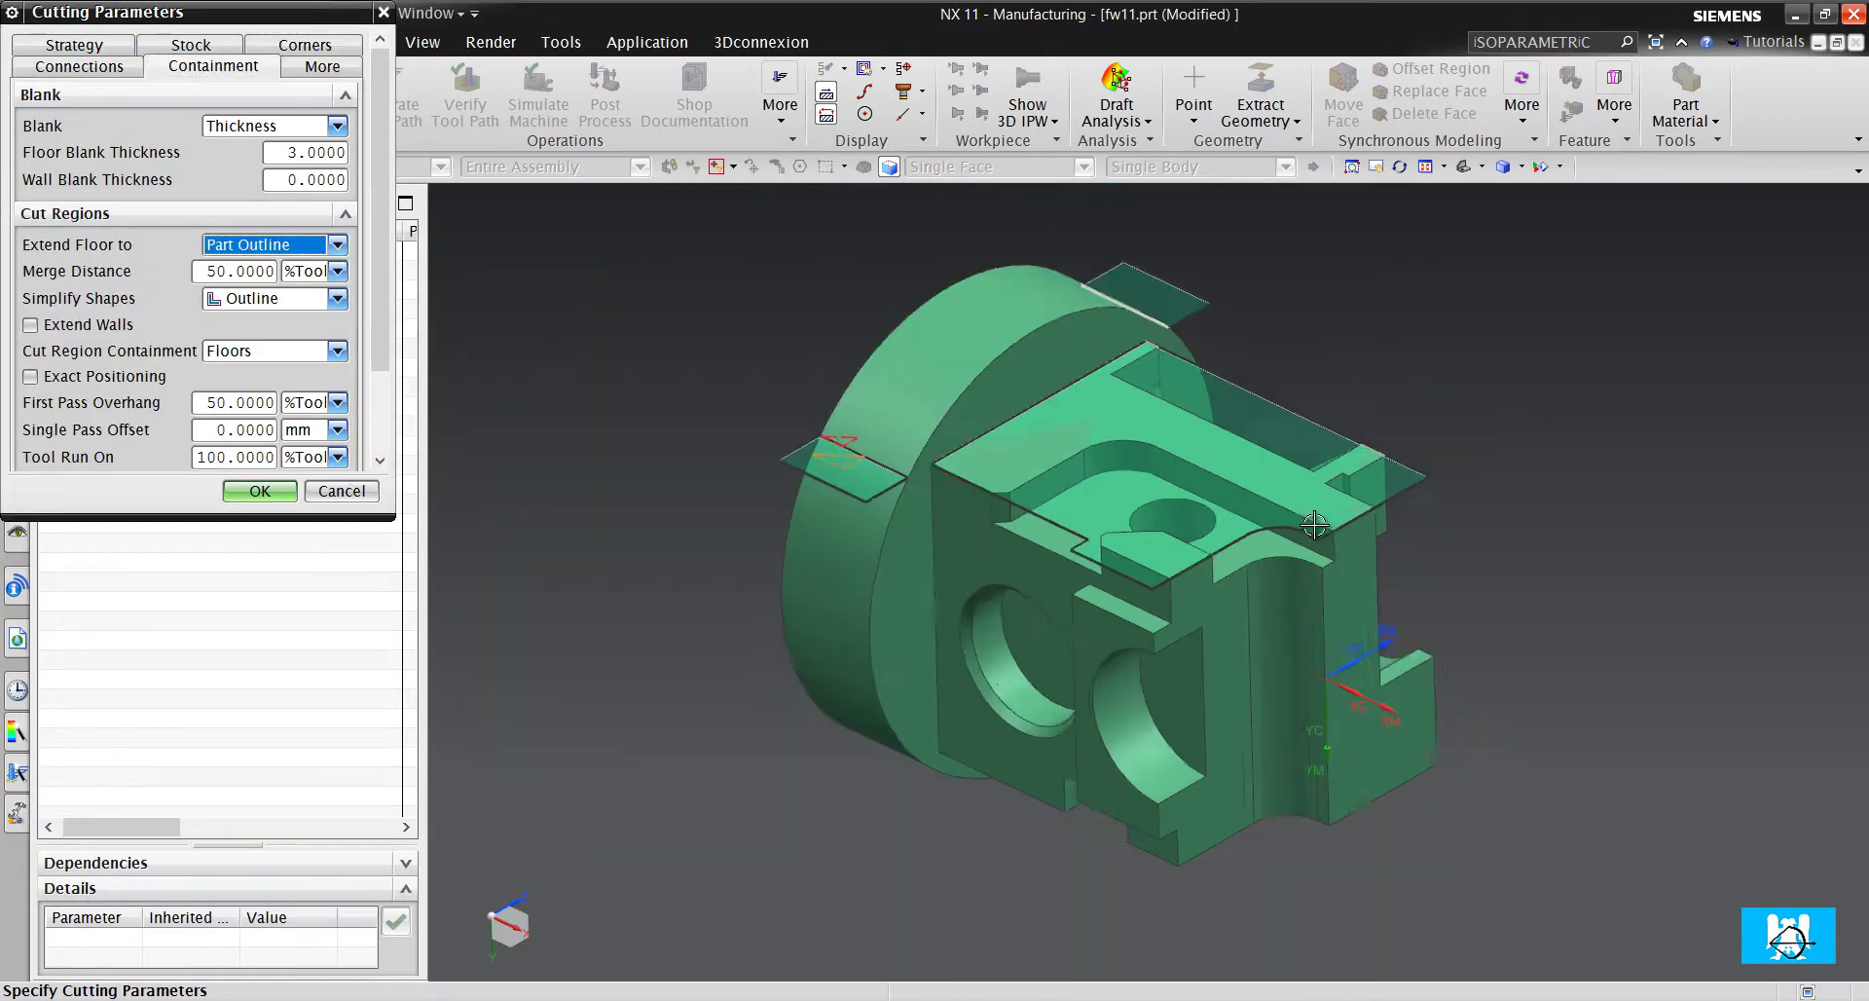
{"action": "middle_click_drag", "start_coordinate": [1314, 525], "coordinate": [1243, 386]}
{"action": "scroll", "coordinate": [1243, 387], "scroll_direction": "up", "scroll_amount": 1}
{"action": "scroll", "coordinate": [1243, 387], "scroll_direction": "up", "scroll_amount": 2}
{"action": "scroll", "coordinate": [1227, 303], "scroll_direction": "down", "scroll_amount": 3}
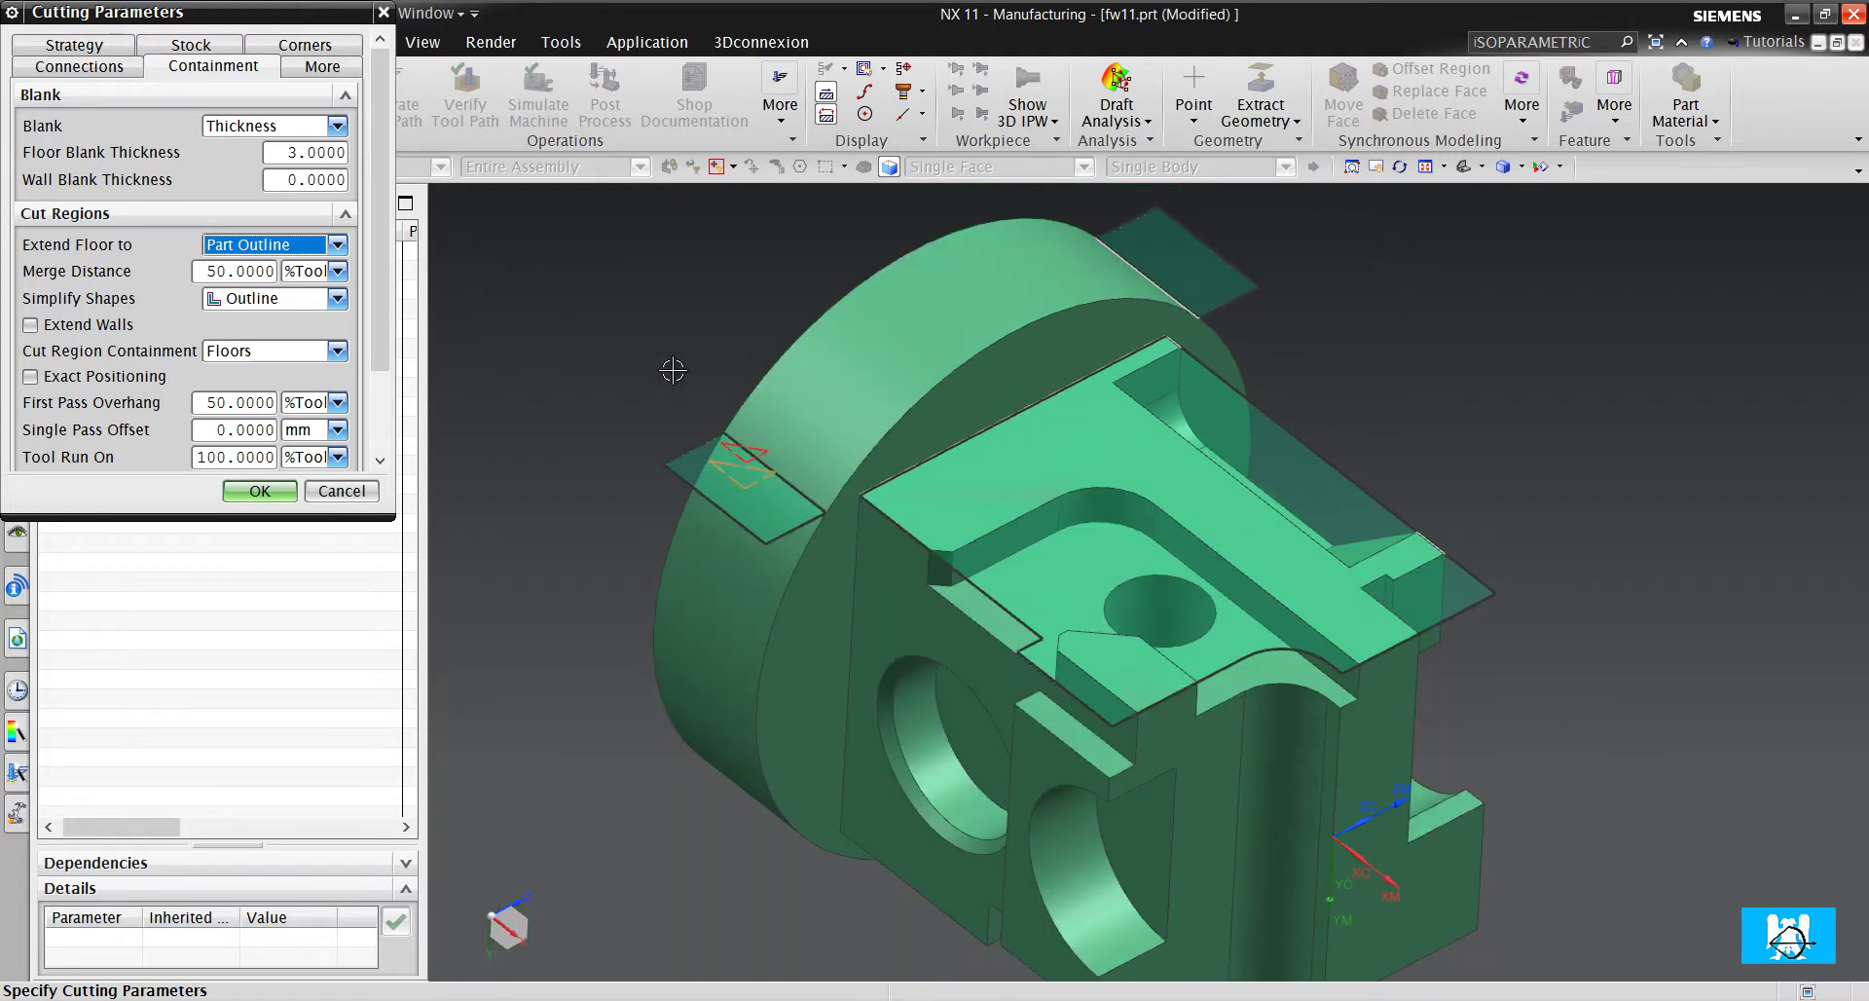
{"action": "left_click", "coordinate": [321, 246]}
{"action": "left_click", "coordinate": [321, 265]}
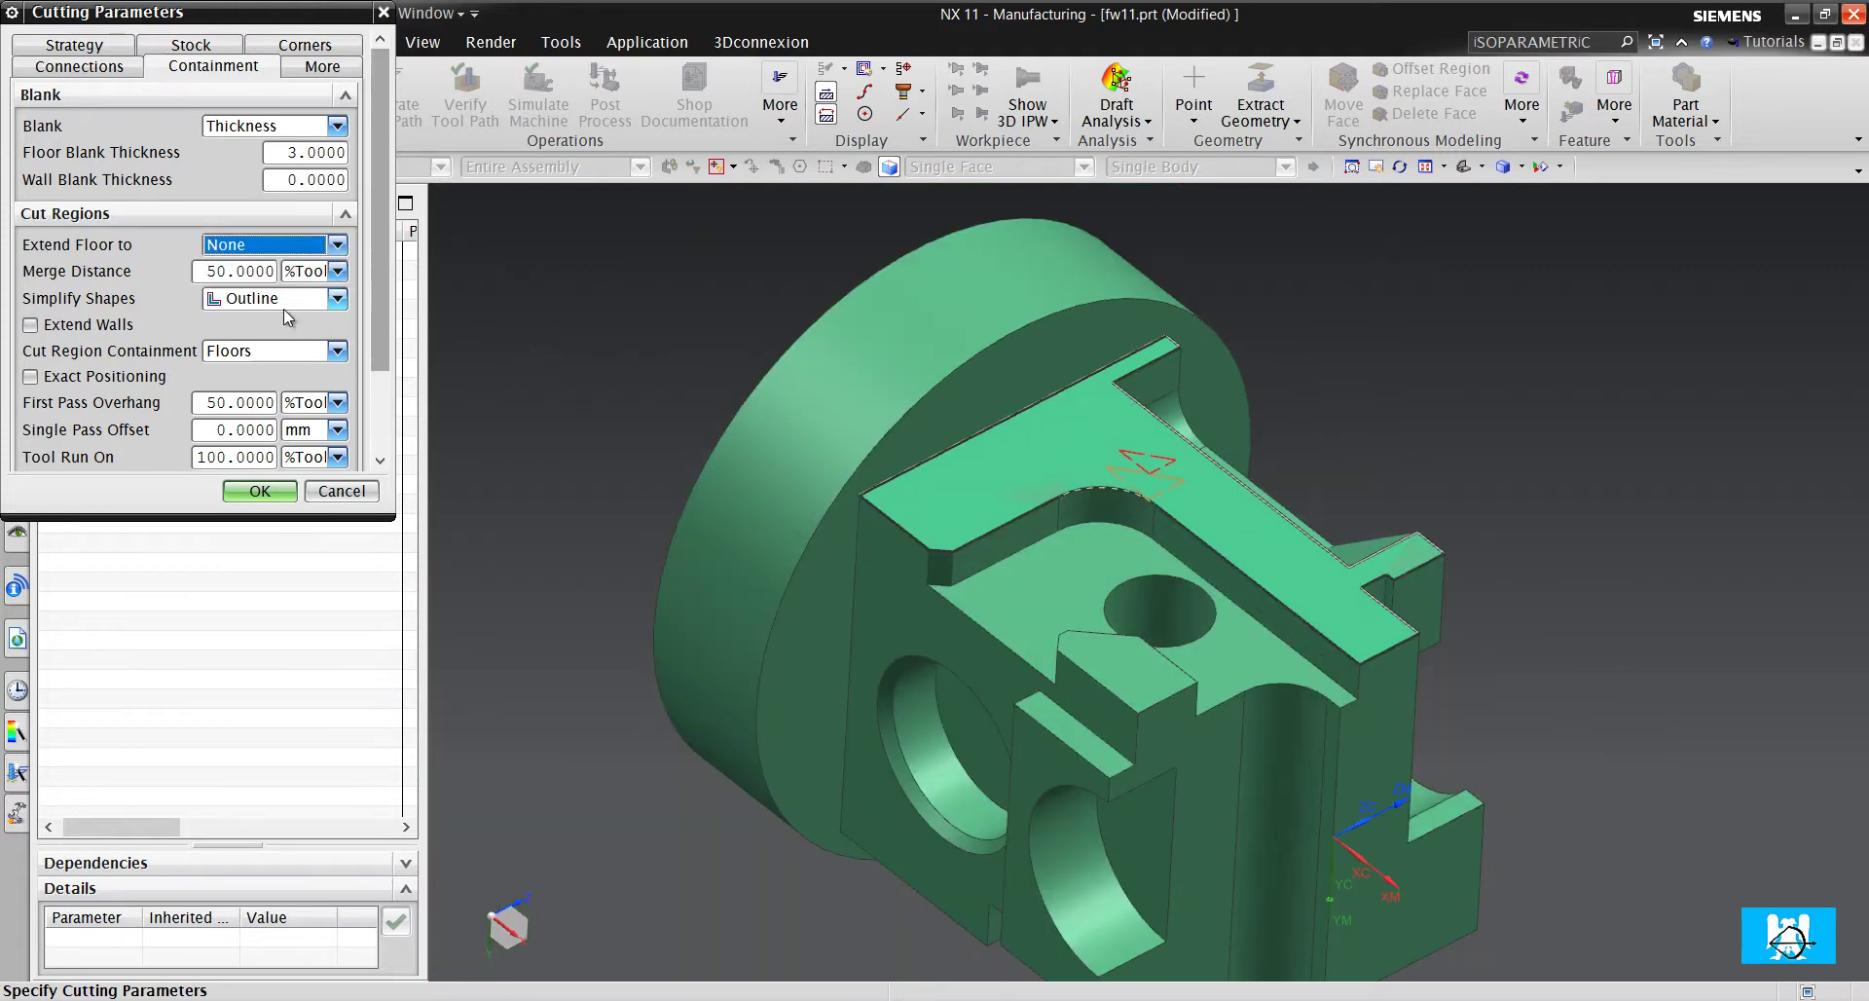
Simplify the cut region's shape to a rectangle enclosing the whole top face and accept the cutting parameters
{"action": "left_click", "coordinate": [316, 300]}
{"action": "left_click", "coordinate": [287, 364]}
{"action": "middle_click_drag", "start_coordinate": [658, 482], "coordinate": [757, 499]}
{"action": "left_click", "coordinate": [259, 491]}
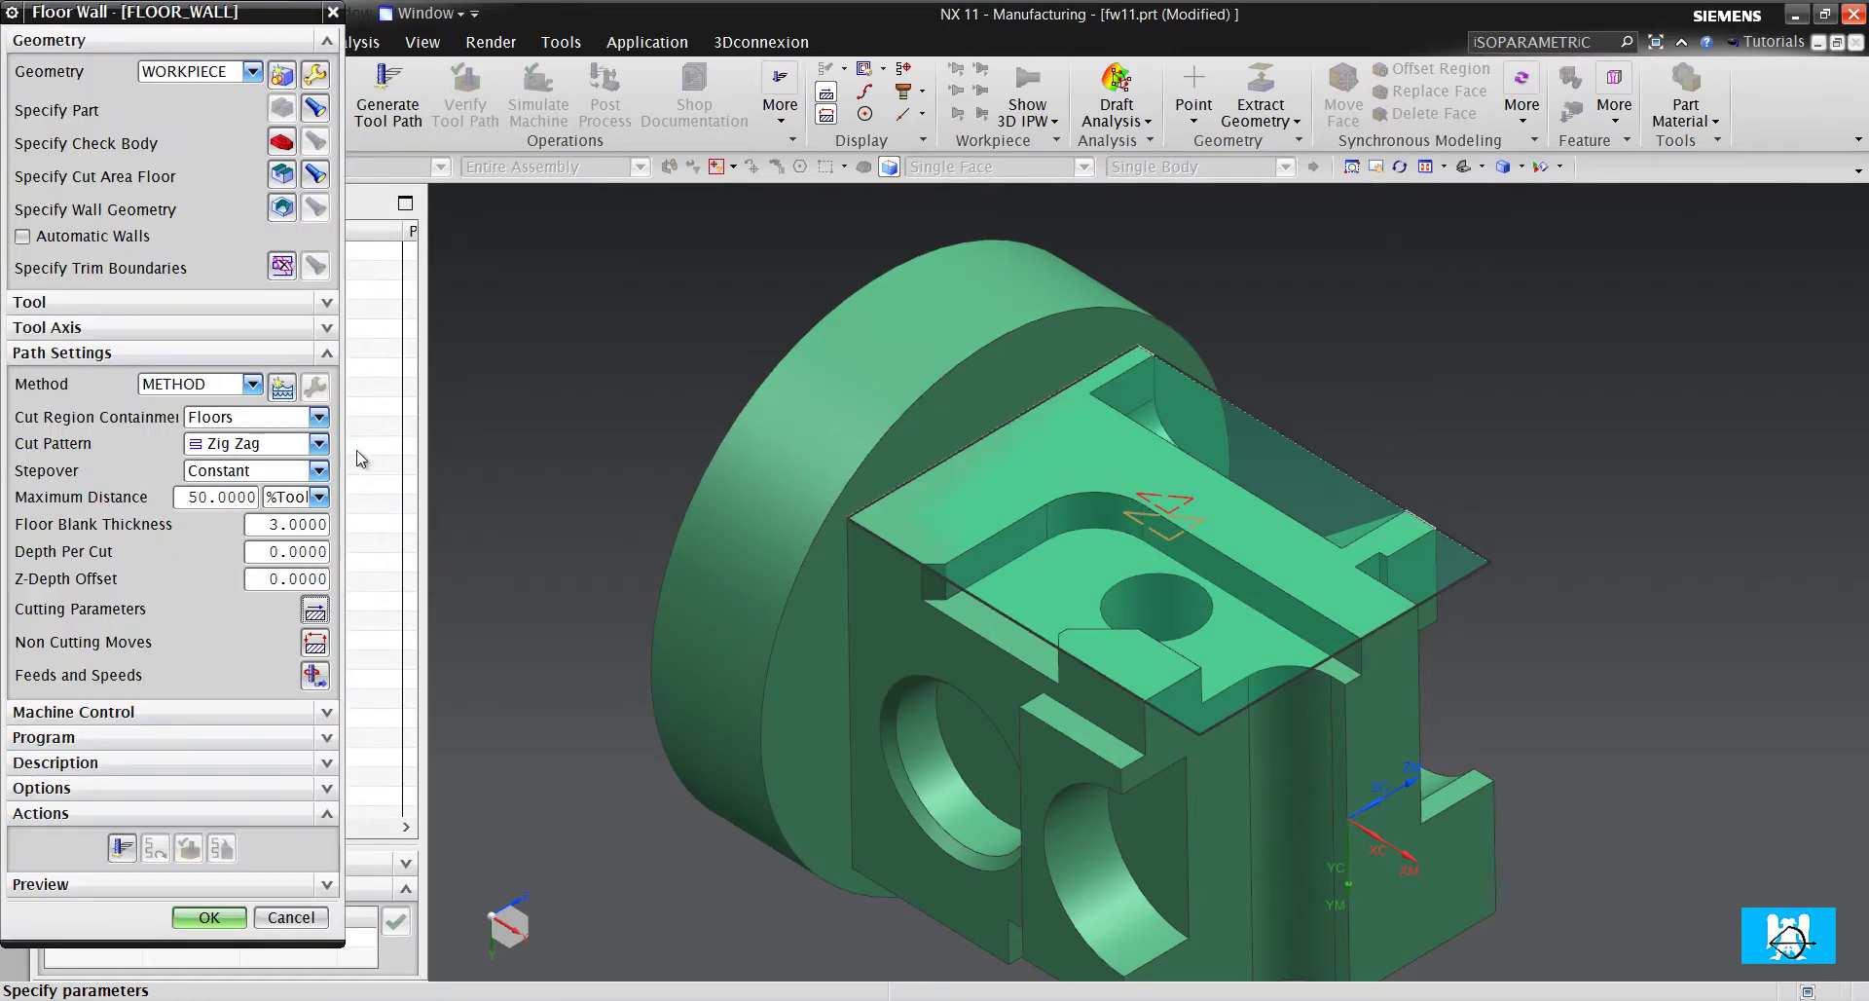
Set the floor blank thickness to 10 and the depth per cut to 1
{"action": "double_click", "coordinate": [275, 523]}
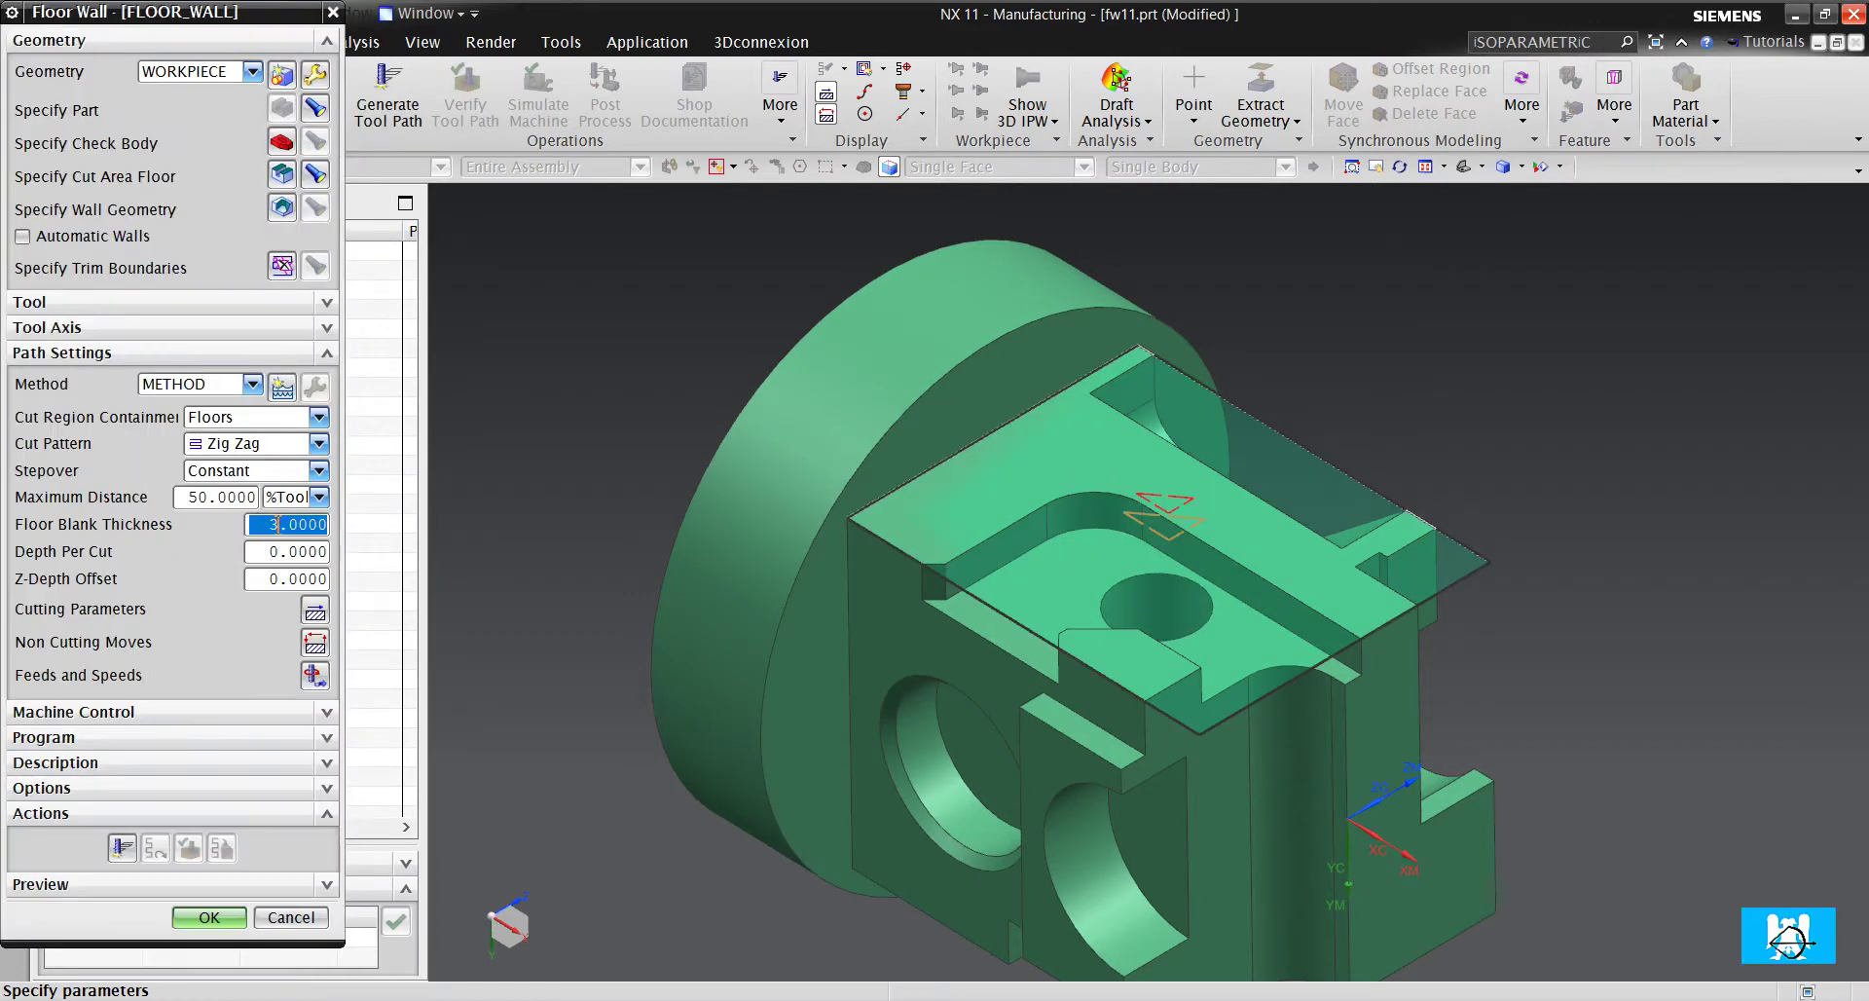
{"action": "type", "text": "10"}
{"action": "key", "text": "Tab"}
{"action": "type", "text": "1"}
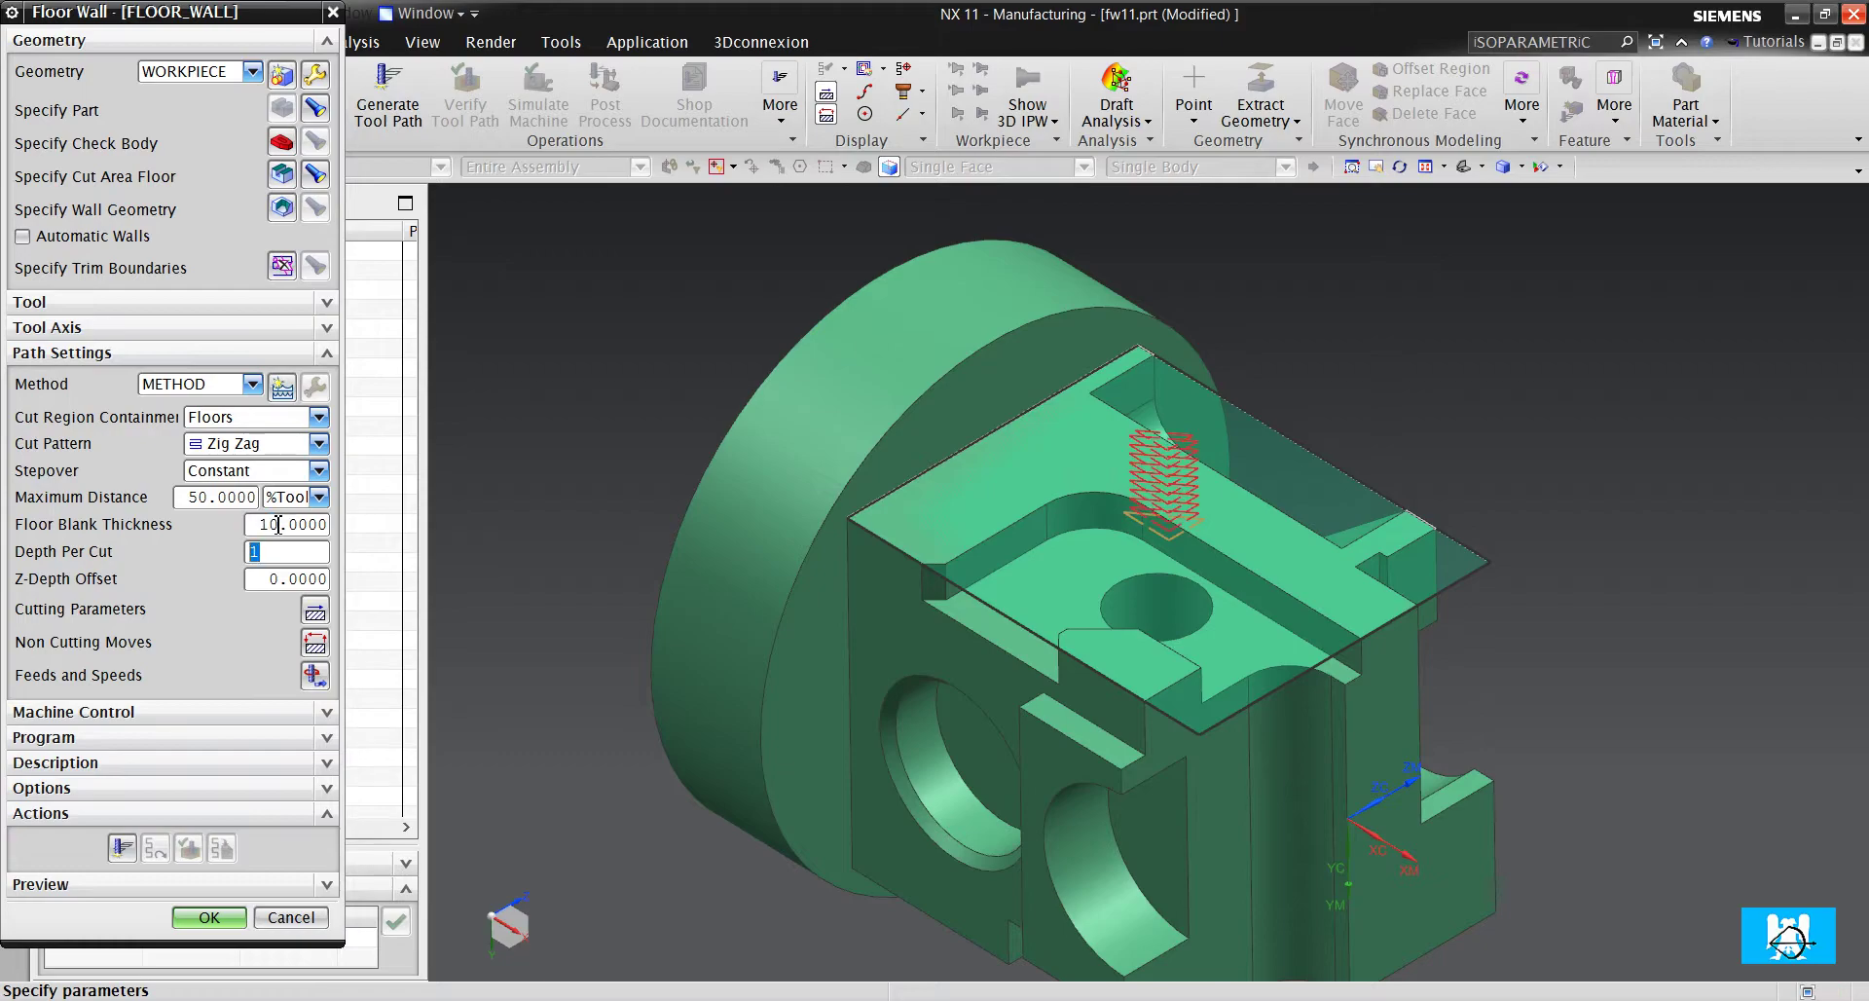
Generate the Zig Zag tool path and play its 3D Dynamic material removal simulation, viewing the cut stock from the end face
{"action": "left_click", "coordinate": [122, 848]}
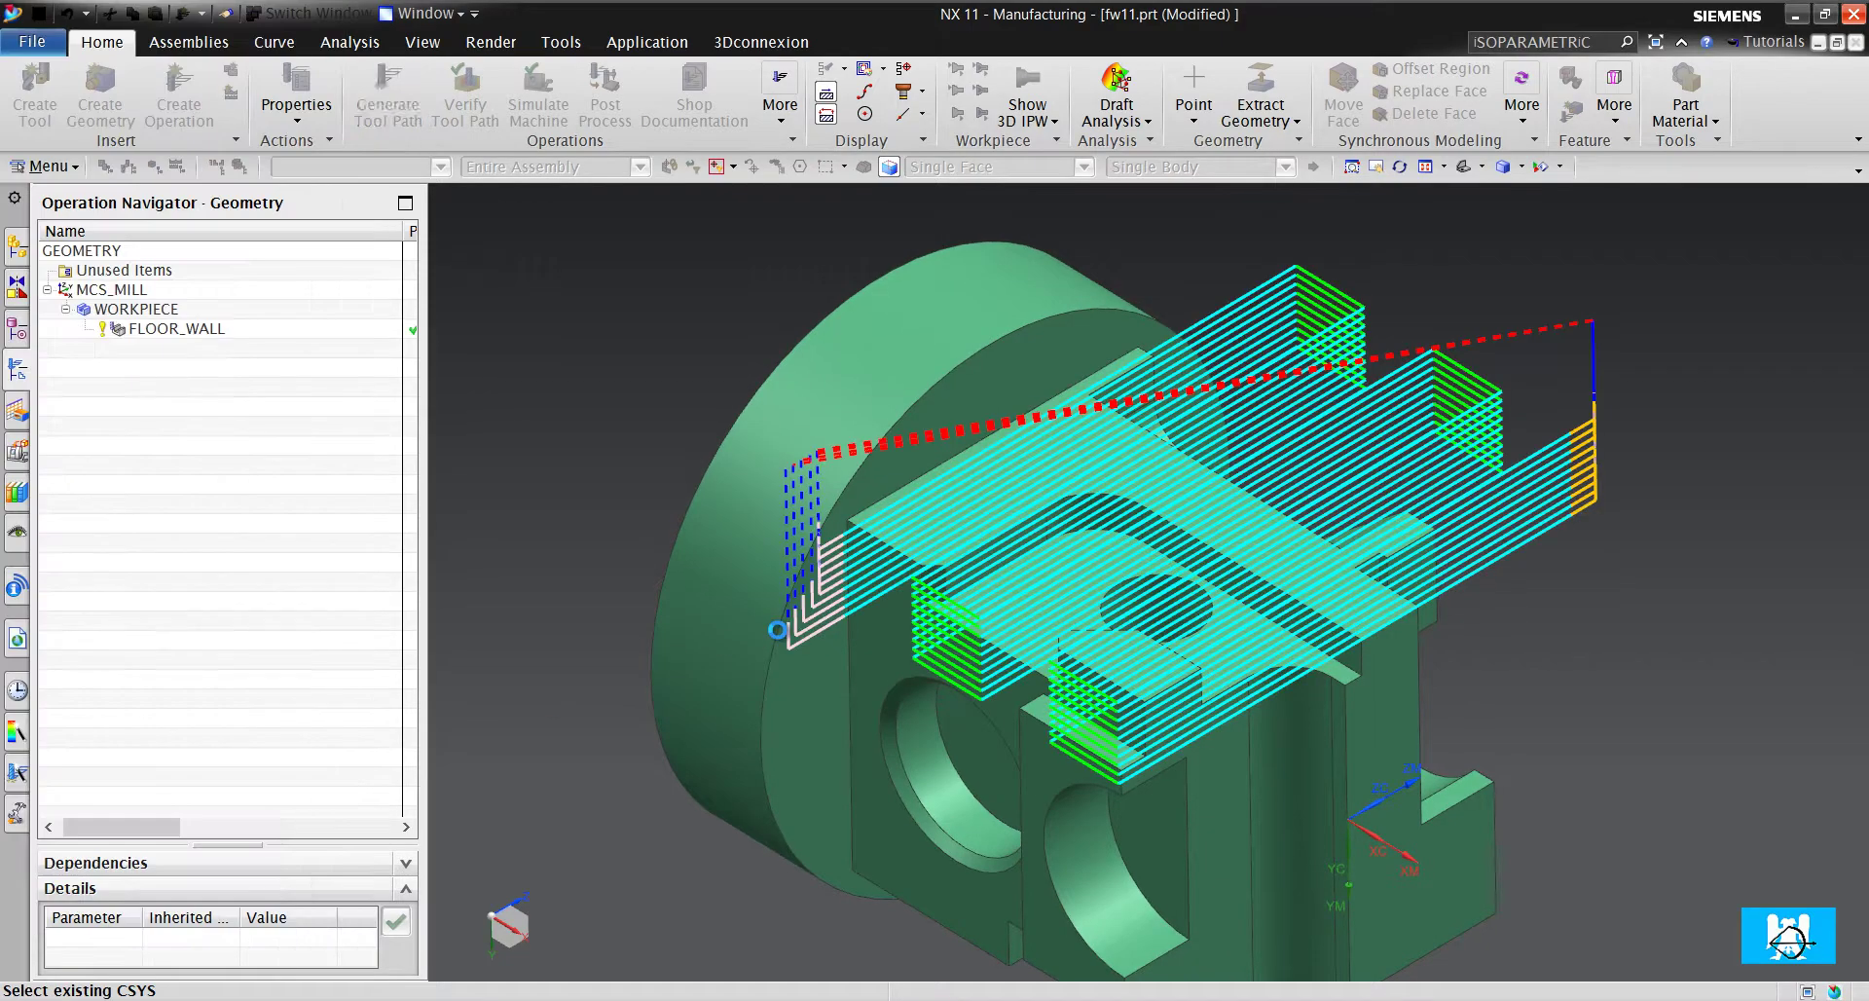
{"action": "middle_click_drag", "start_coordinate": [837, 601], "coordinate": [823, 545]}
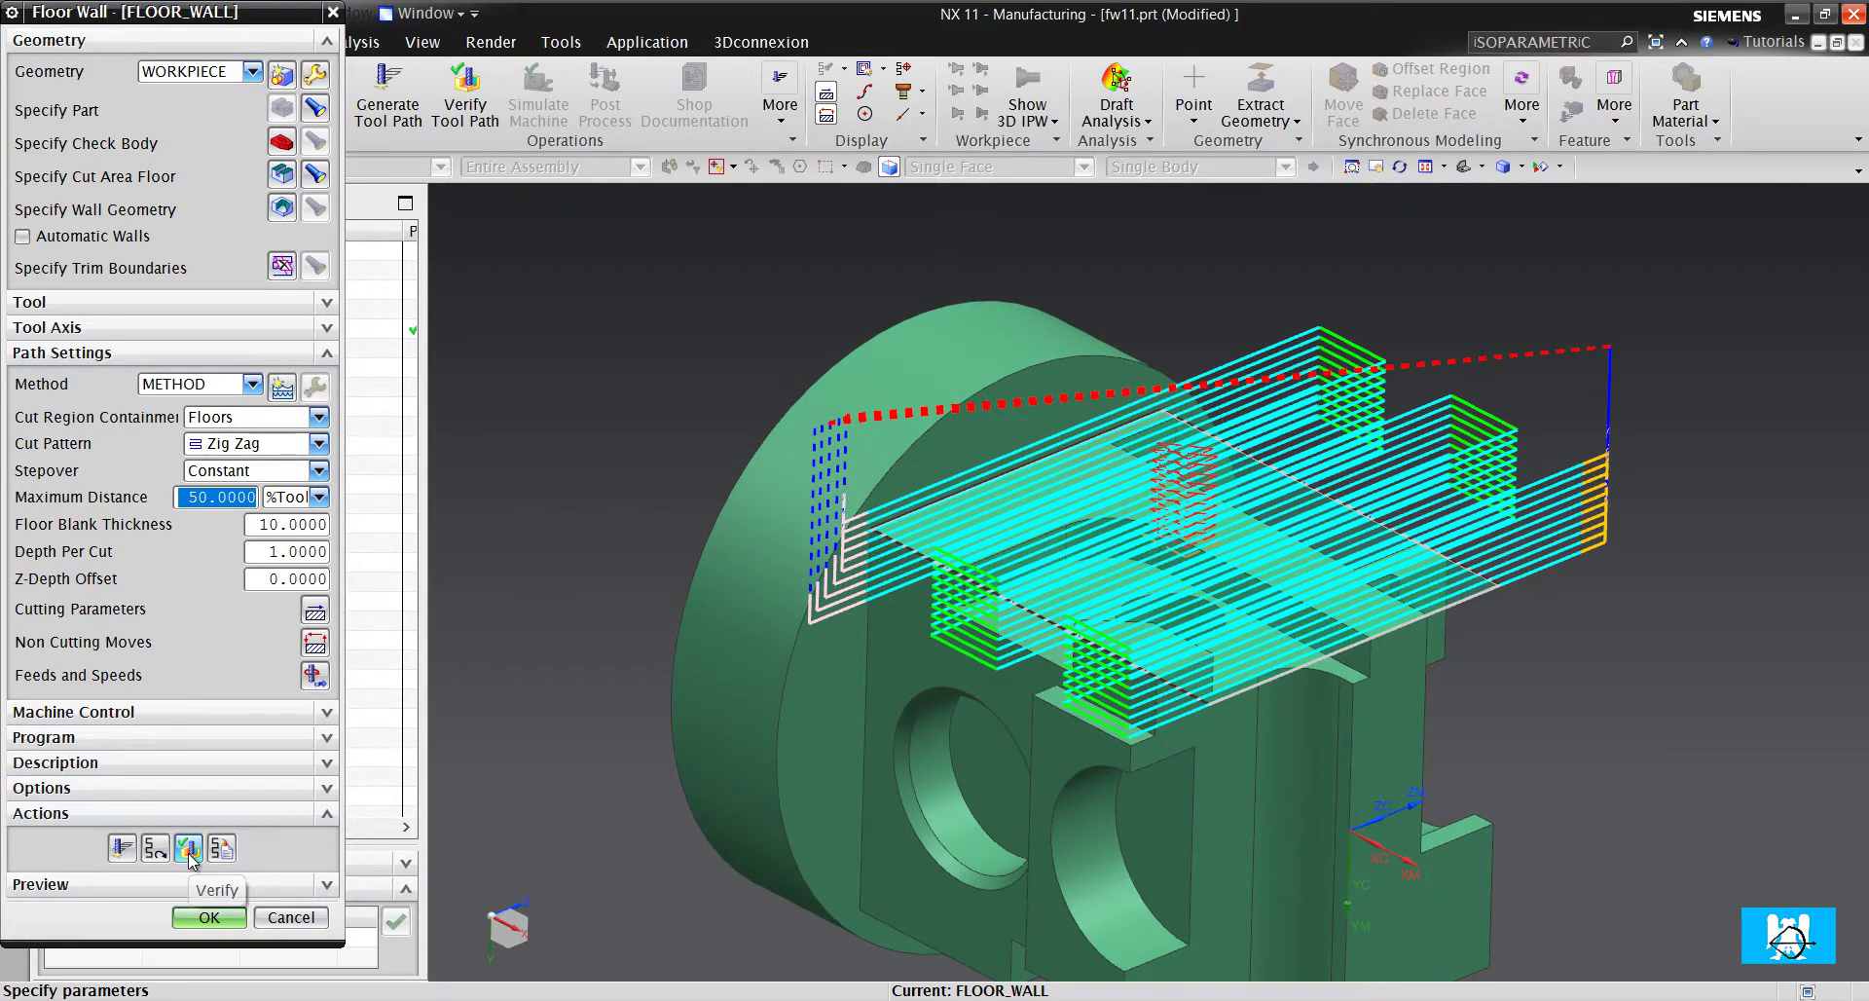
{"action": "left_click", "coordinate": [209, 917]}
{"action": "left_click", "coordinate": [158, 257]}
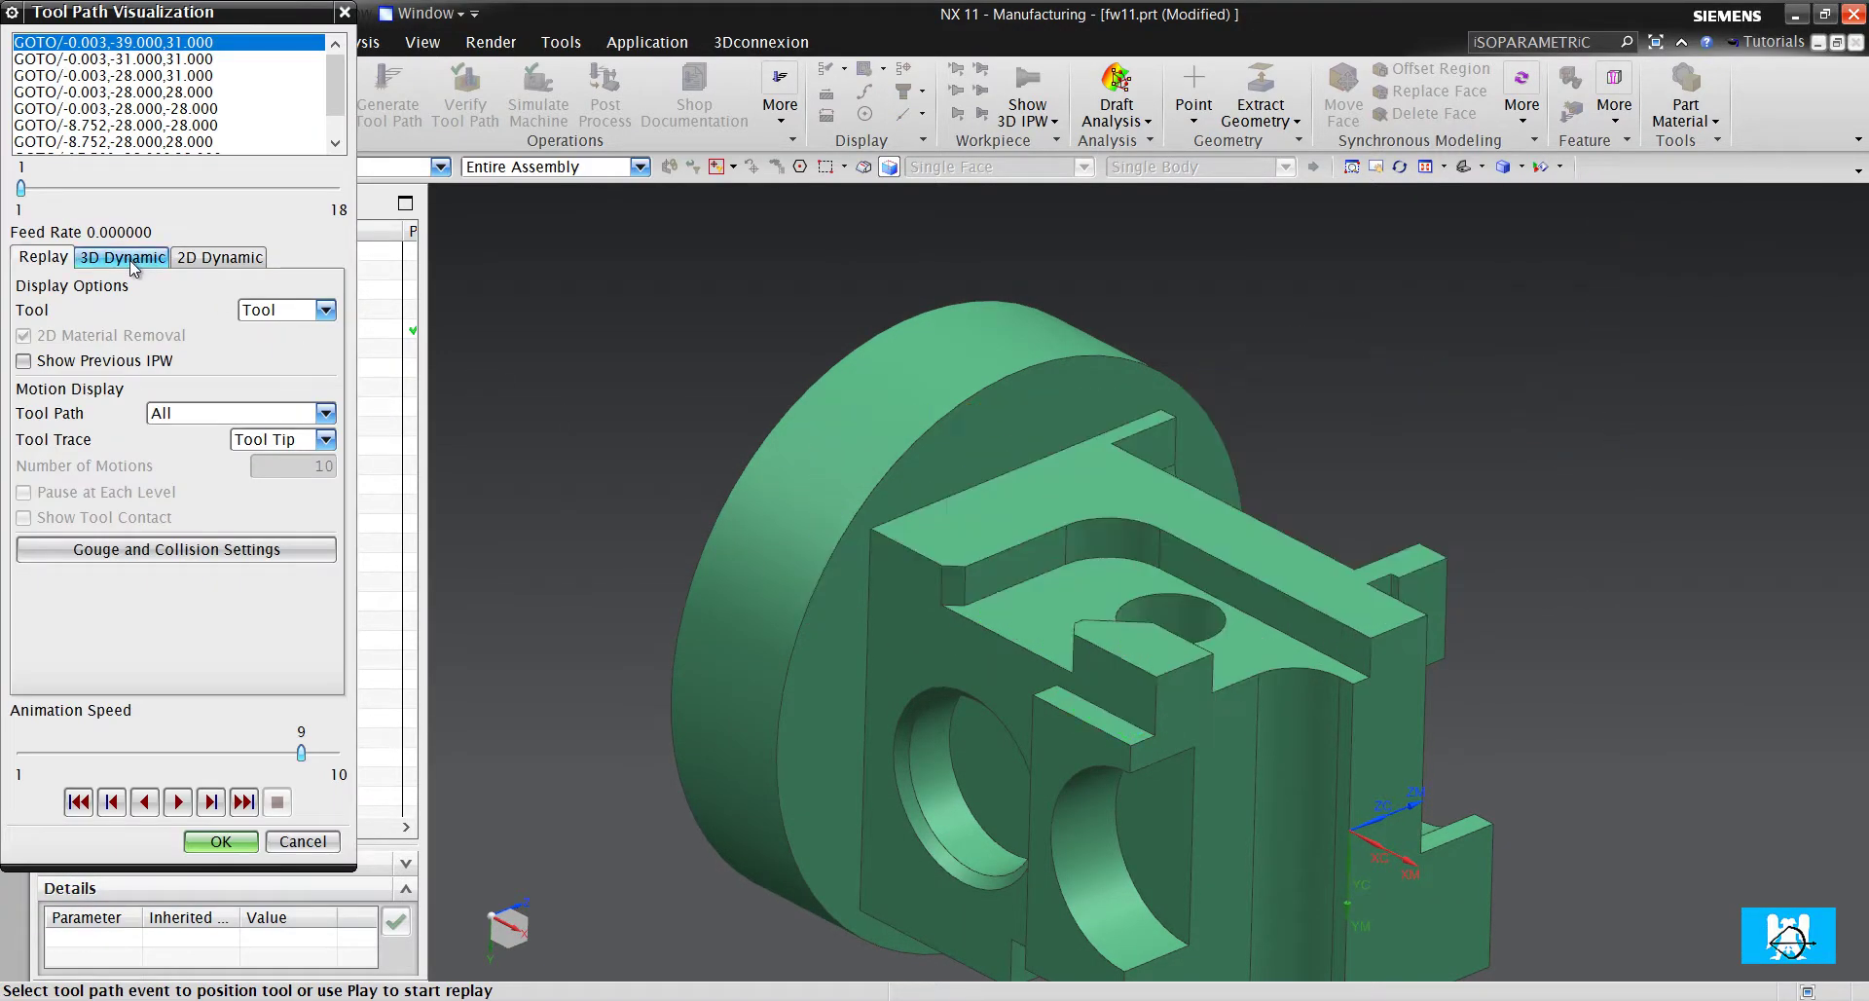
{"action": "left_click", "coordinate": [179, 801]}
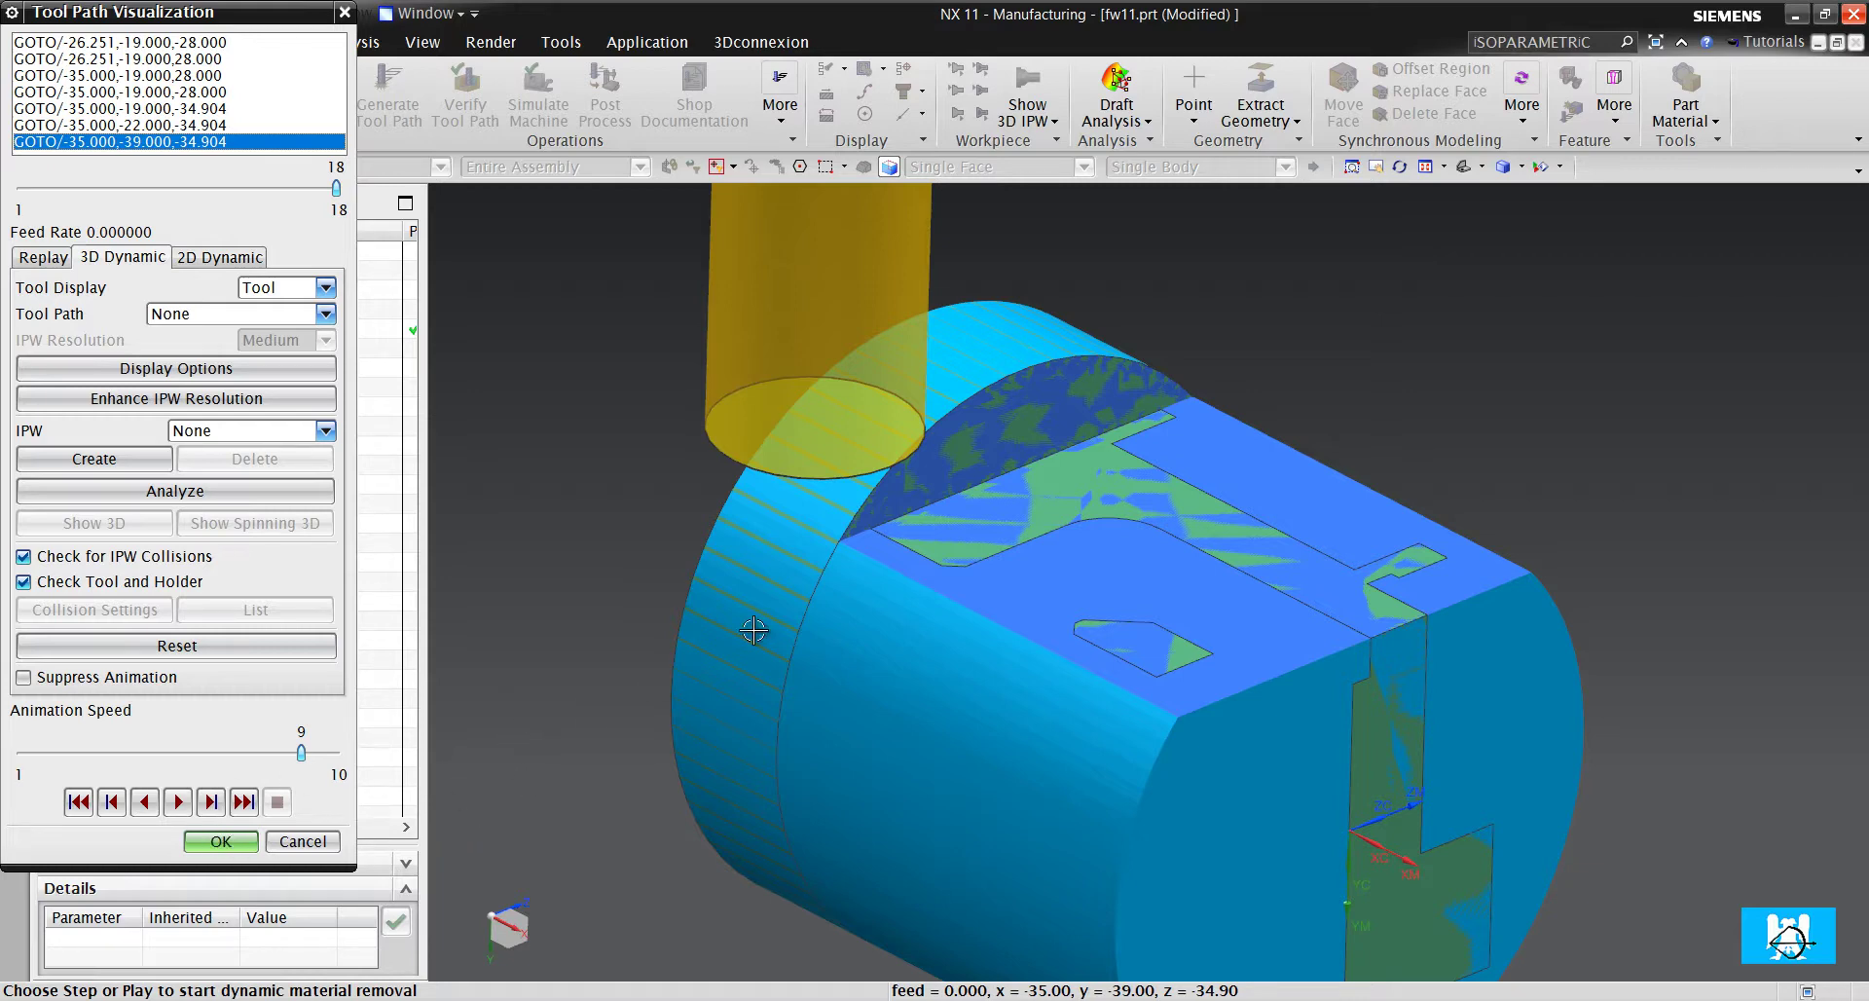
{"action": "key", "text": "F8"}
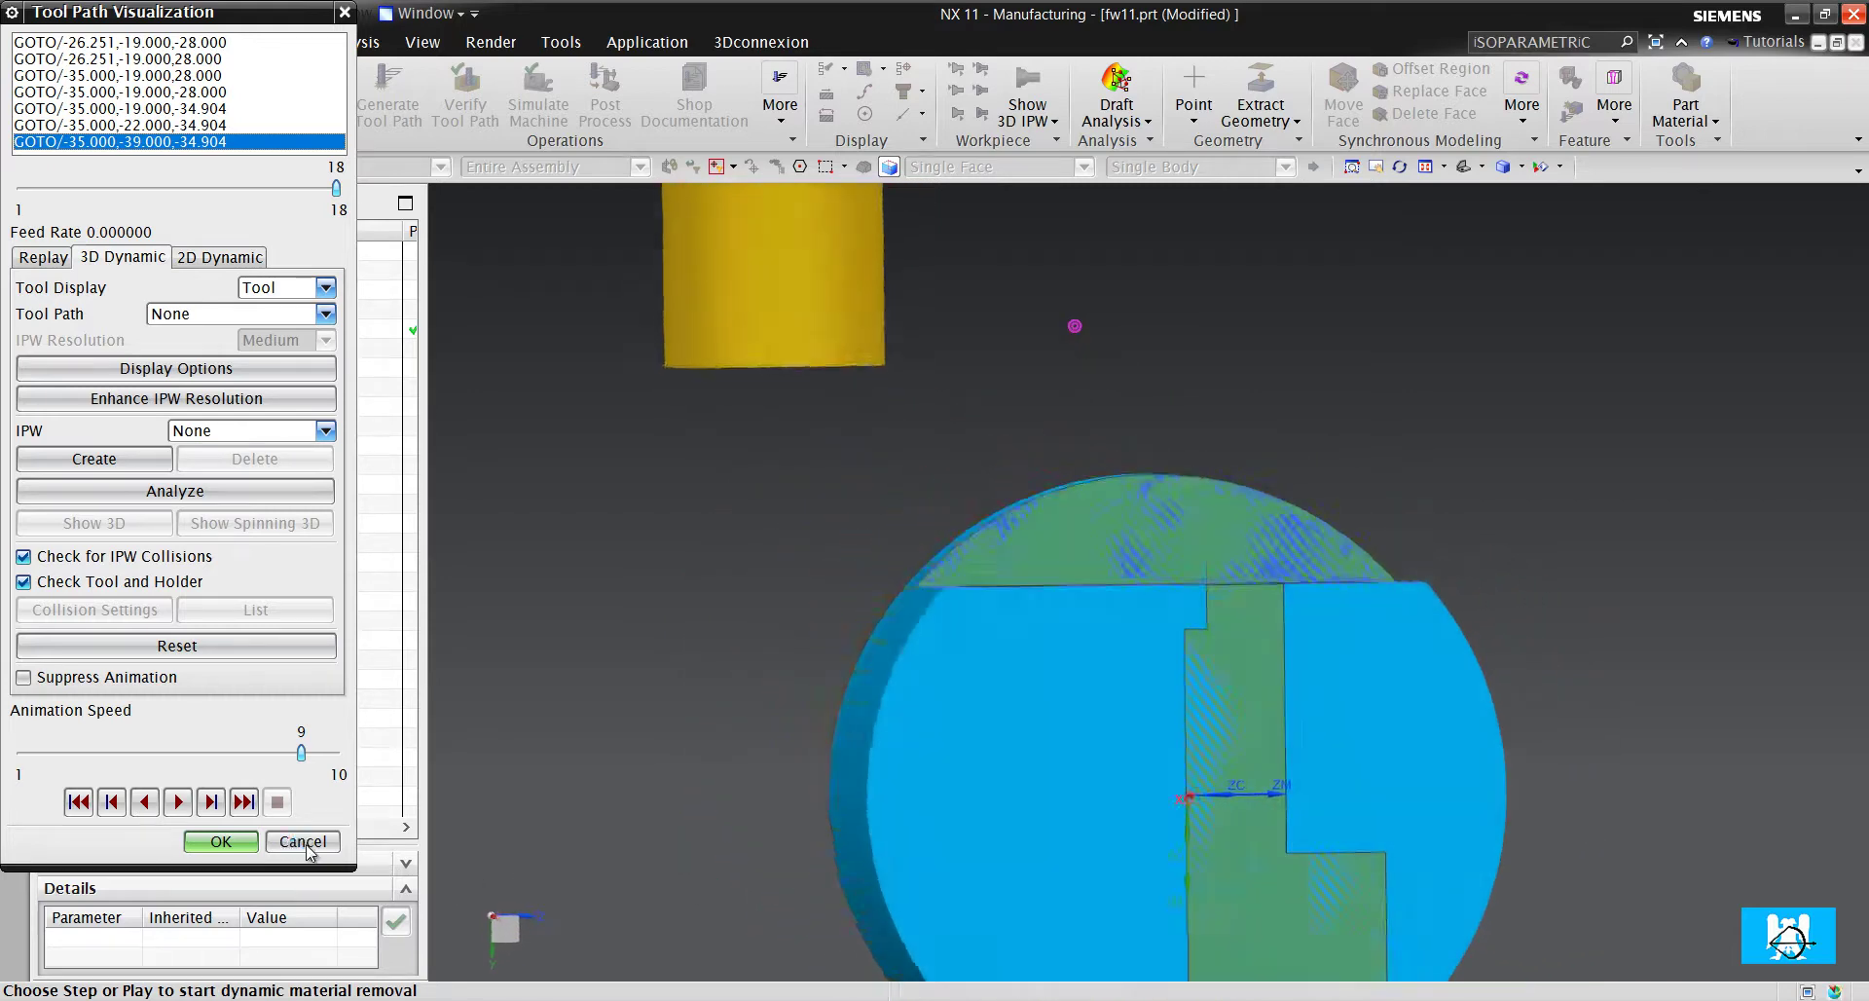
{"action": "left_click", "coordinate": [304, 844]}
Replay the Floor Wall tool path and examine its cutting levels above the top face from the end and at an angle
{"action": "left_click", "coordinate": [222, 848]}
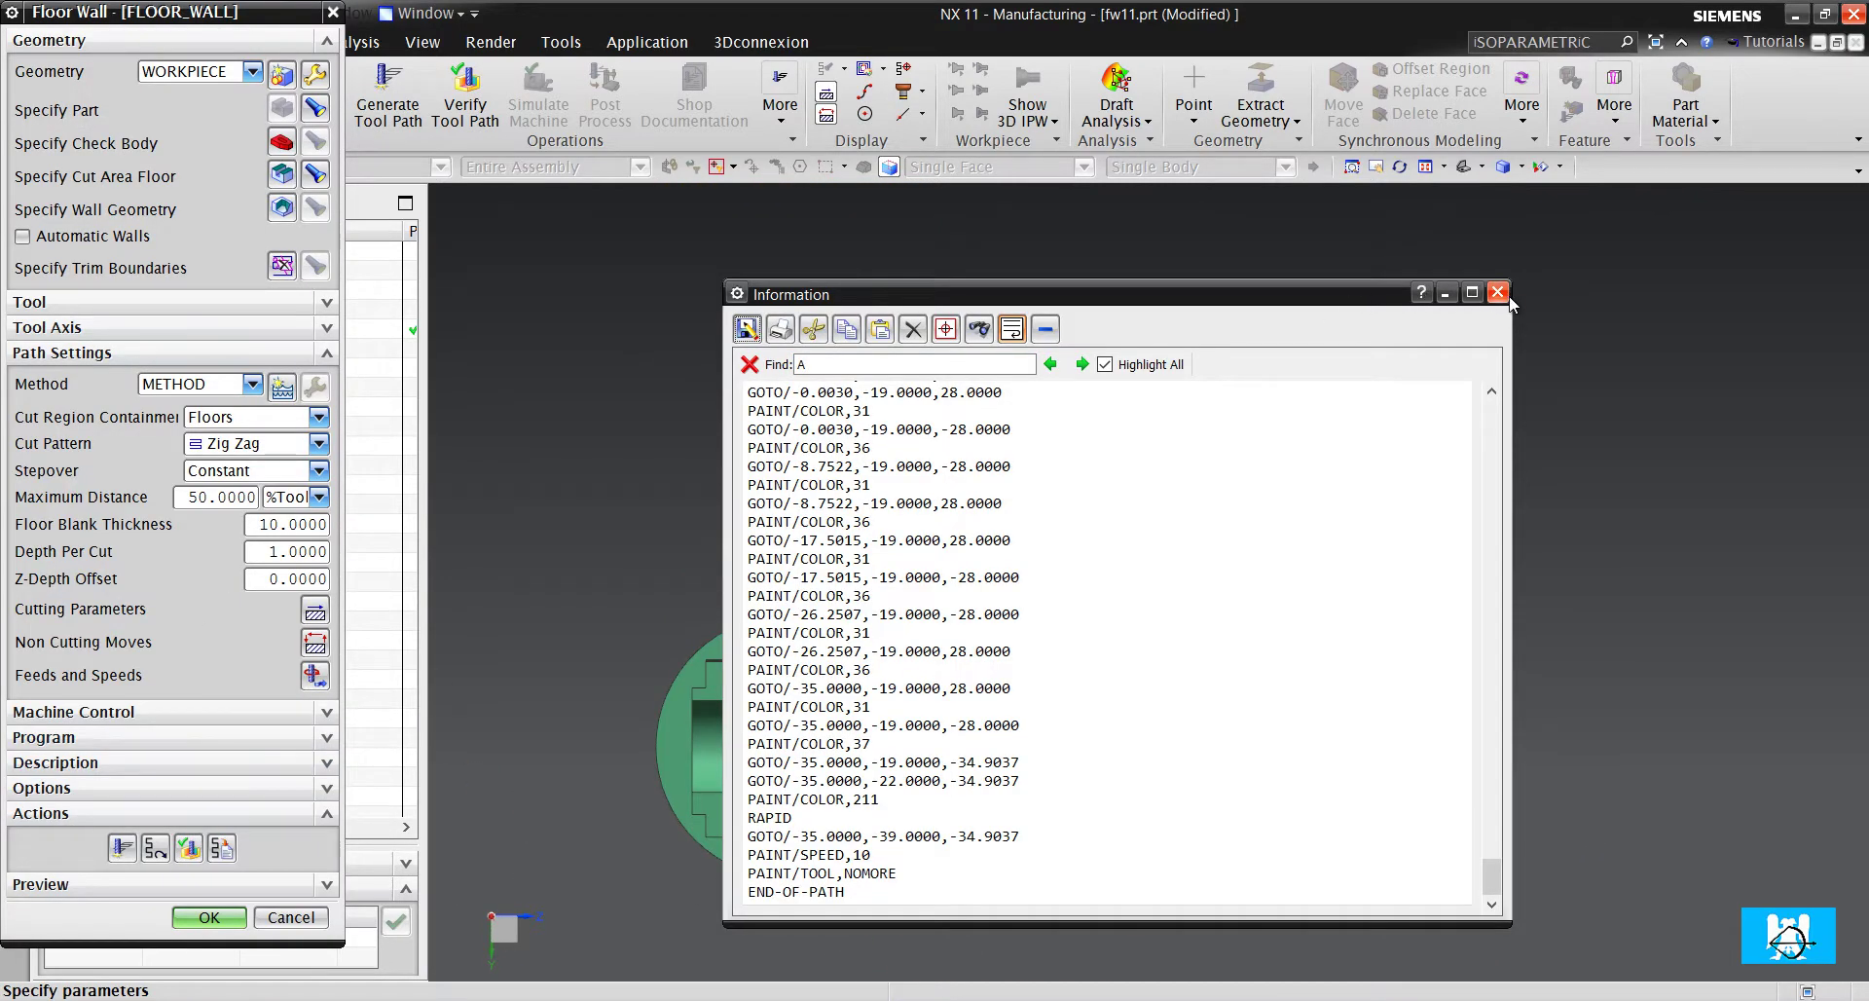
{"action": "left_click", "coordinate": [1500, 294]}
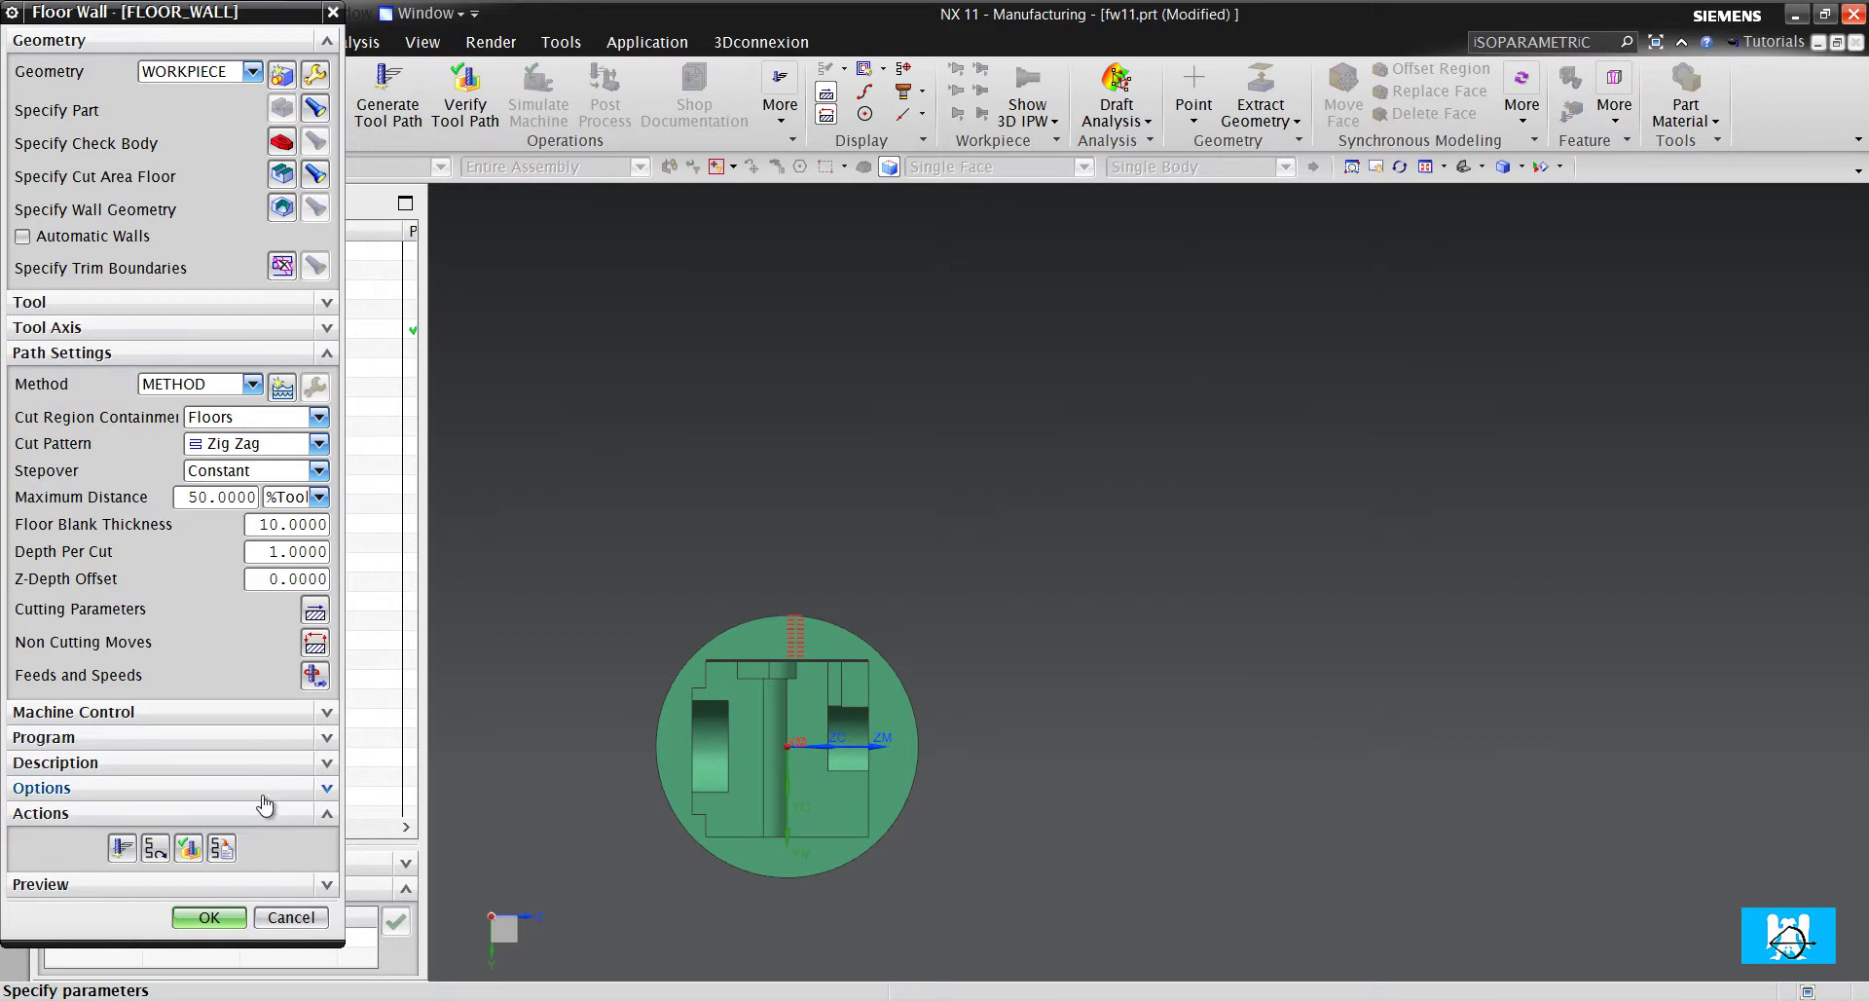
{"action": "left_click", "coordinate": [155, 848]}
{"action": "scroll", "coordinate": [681, 643], "scroll_direction": "up", "scroll_amount": 6}
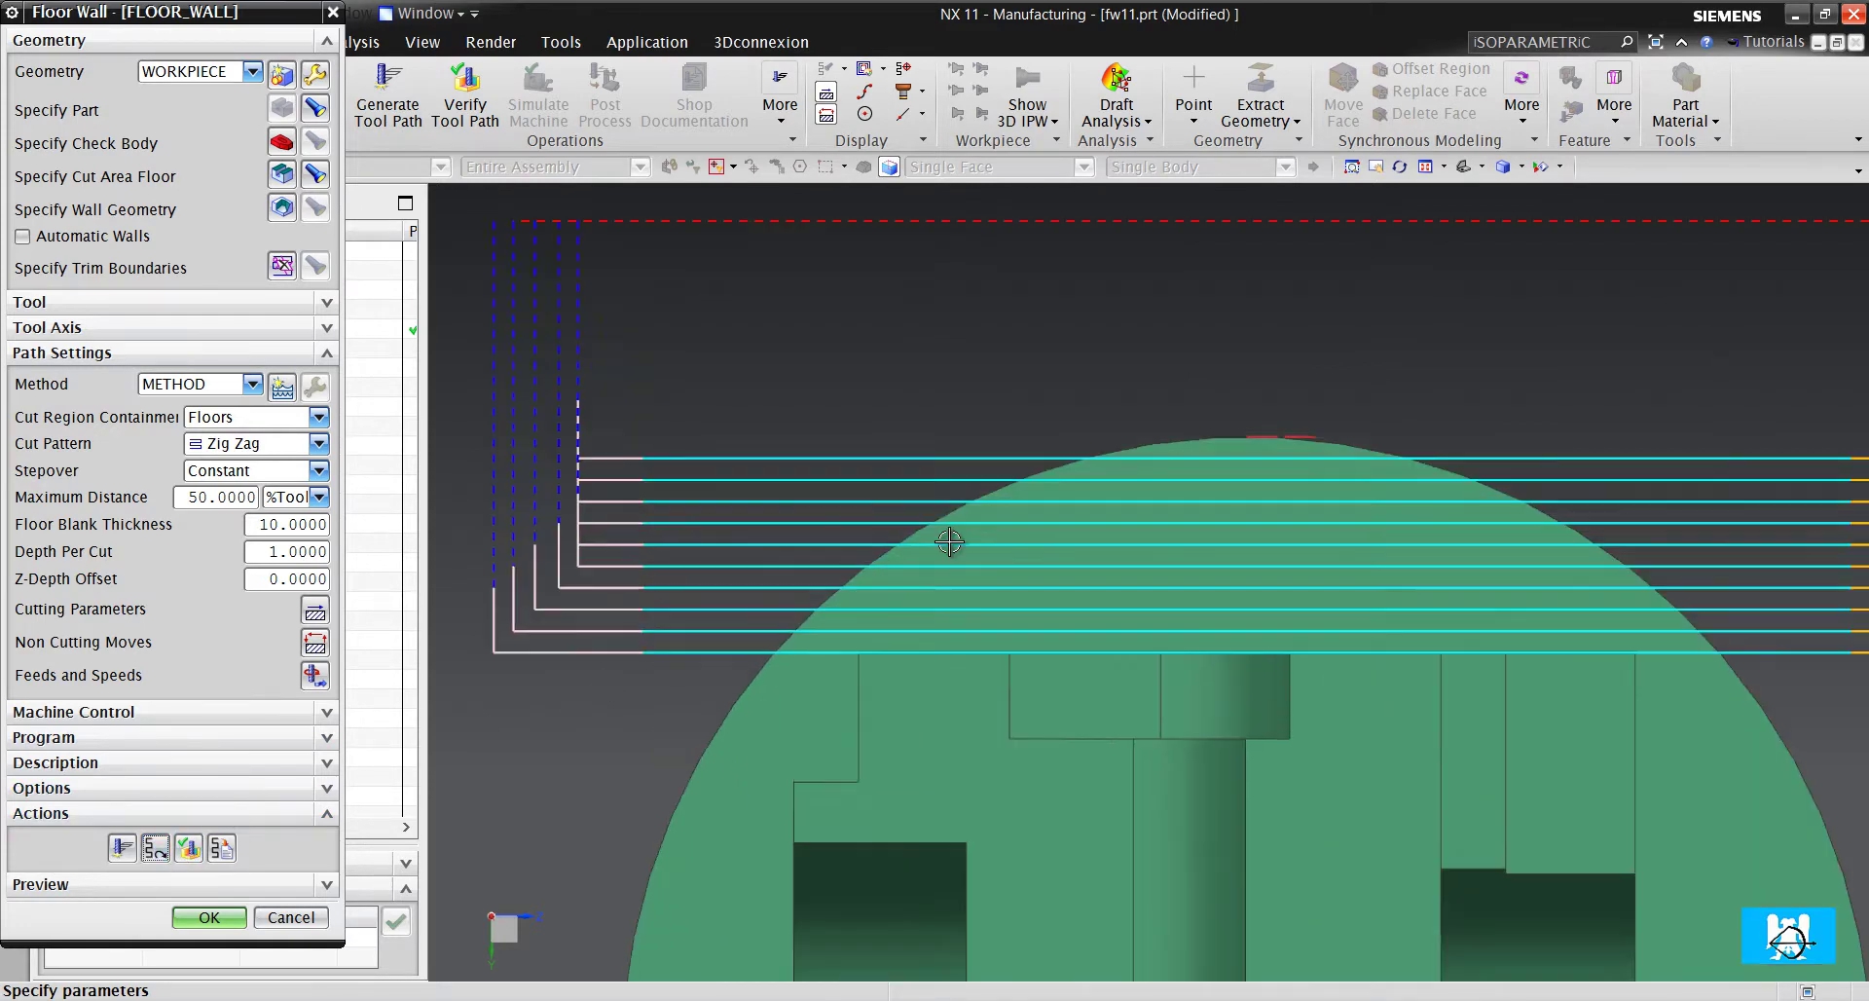
{"action": "scroll", "coordinate": [949, 545], "scroll_direction": "down", "scroll_amount": 5}
{"action": "middle_click_drag", "start_coordinate": [946, 547], "coordinate": [862, 548]}
{"action": "scroll", "coordinate": [899, 556], "scroll_direction": "up", "scroll_amount": 3}
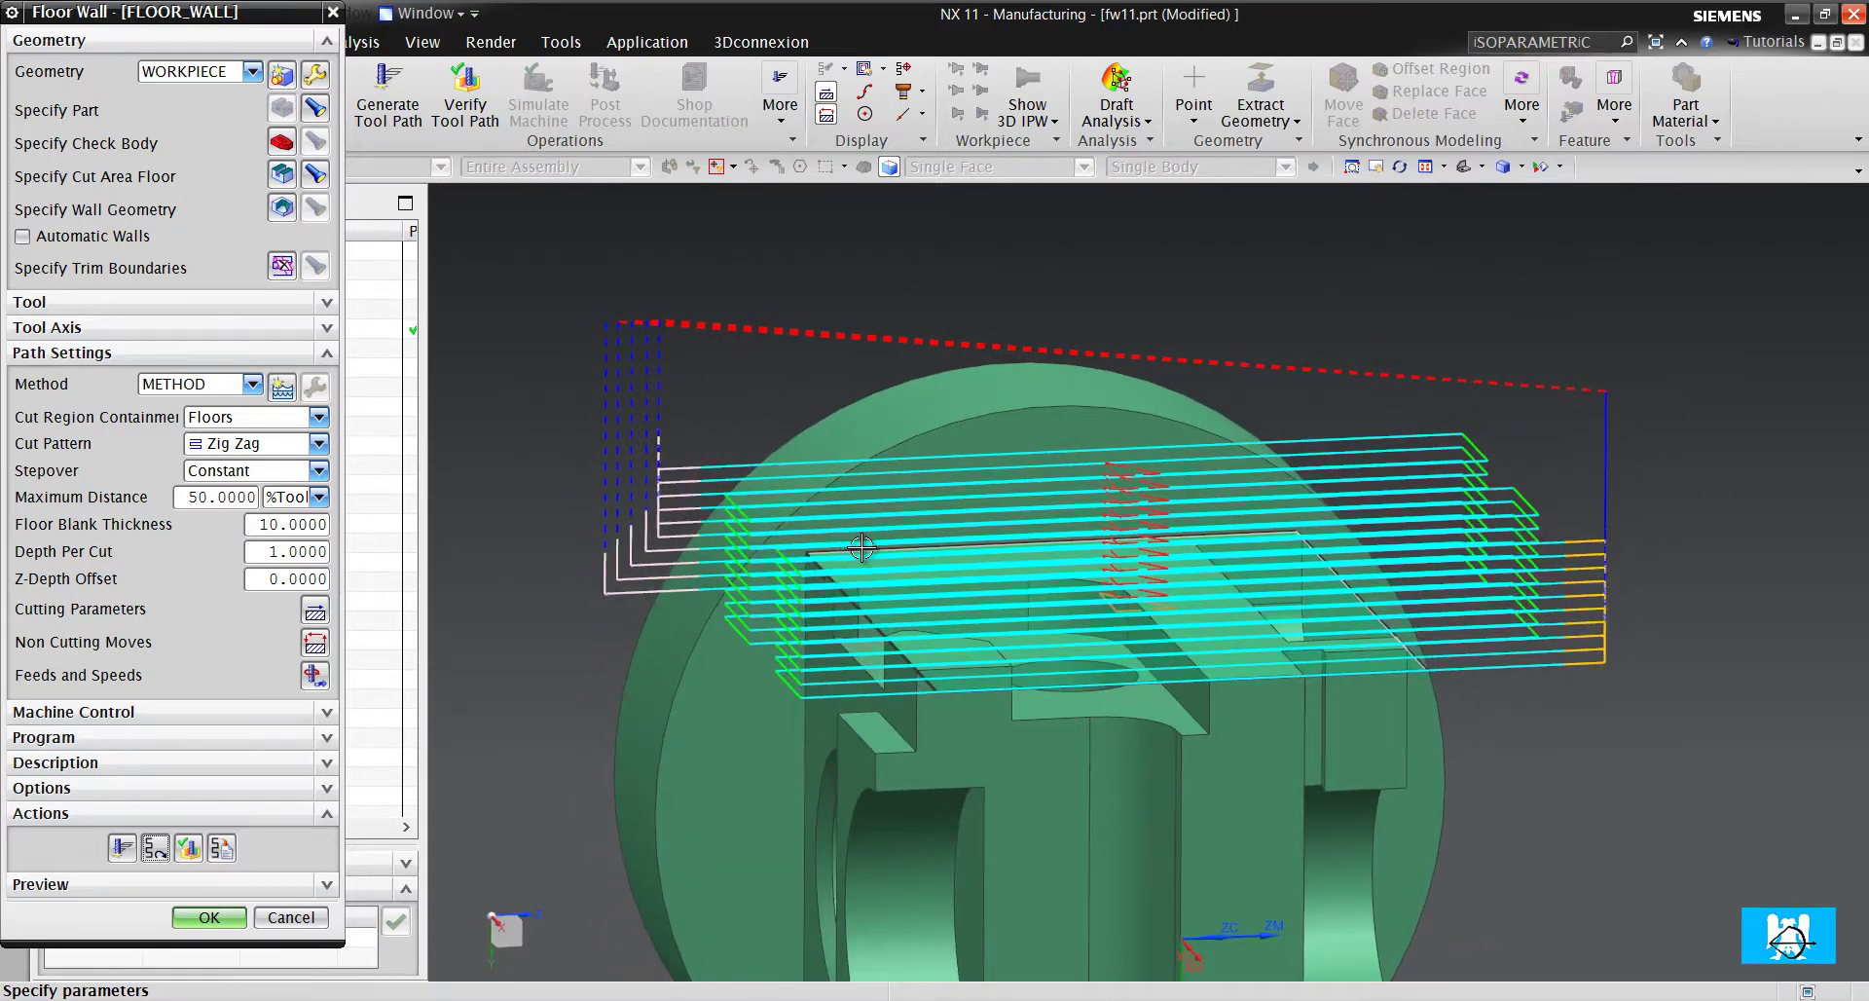
Replay the tool path again, compare its pass lengths with the round stock profile, and cancel the Floor Wall operation
{"action": "key", "text": "F8"}
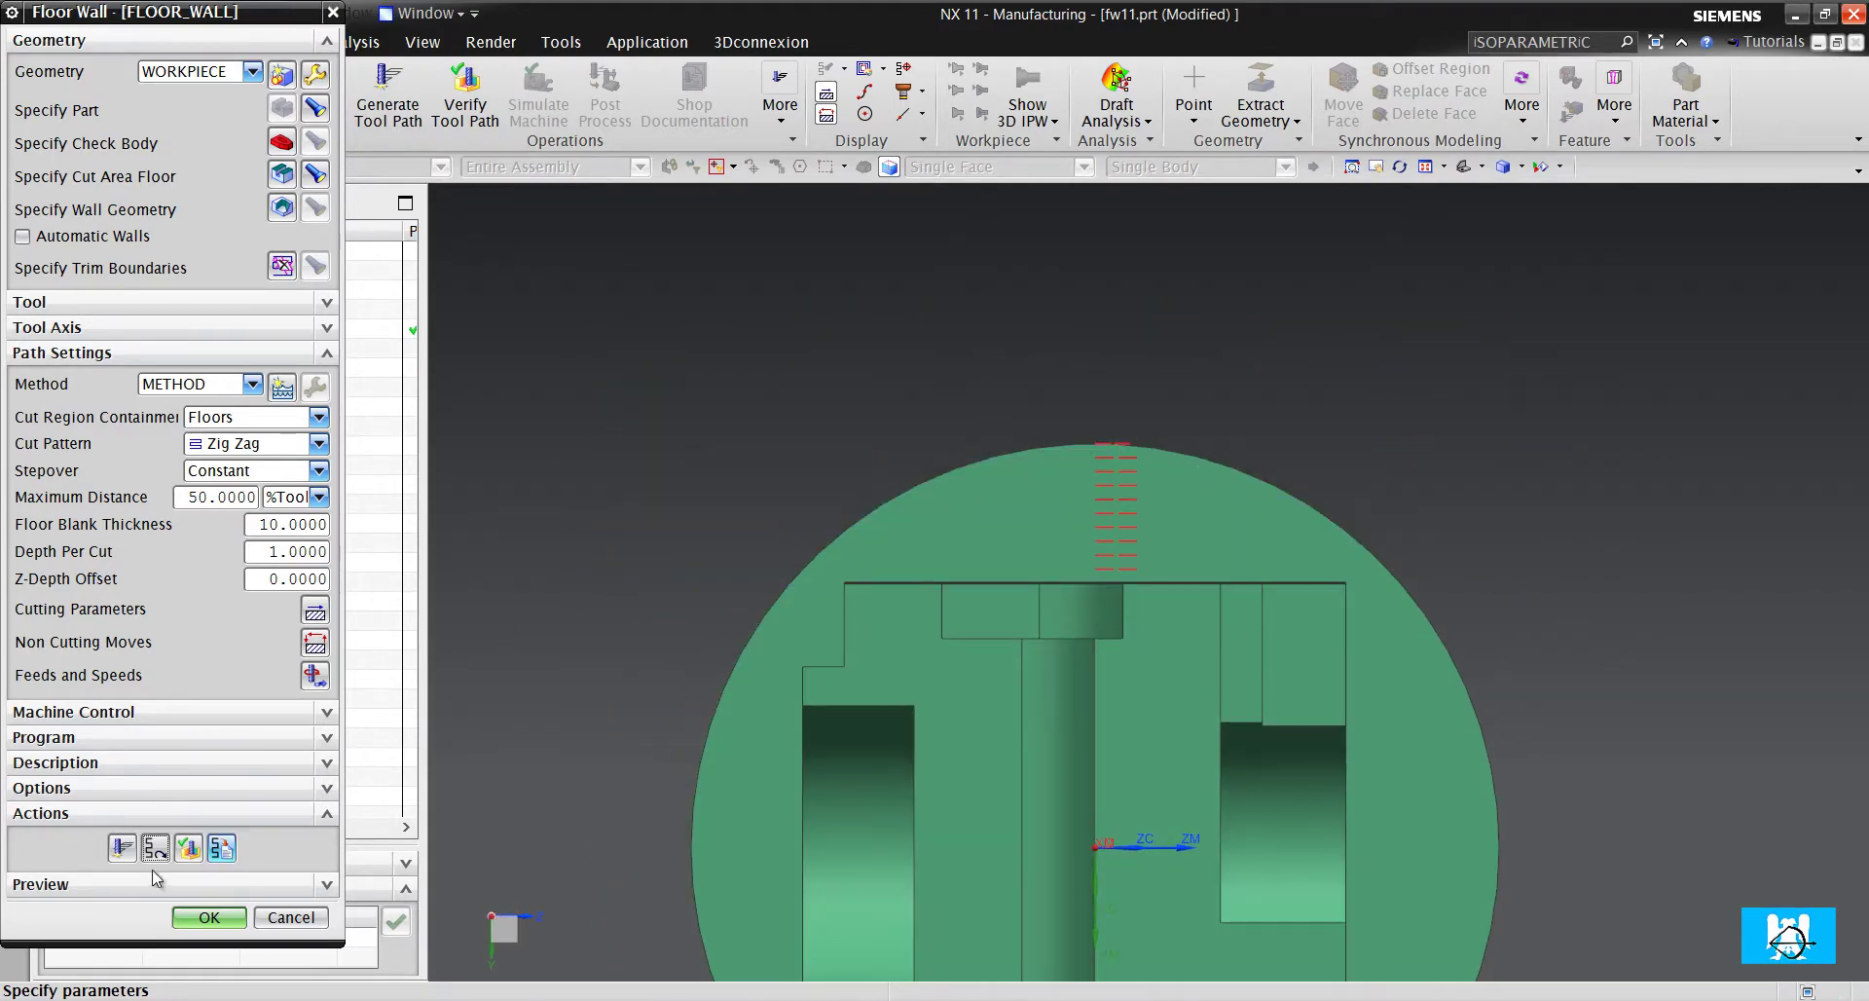
{"action": "left_click", "coordinate": [154, 848]}
{"action": "scroll", "coordinate": [832, 476], "scroll_direction": "up", "scroll_amount": 2}
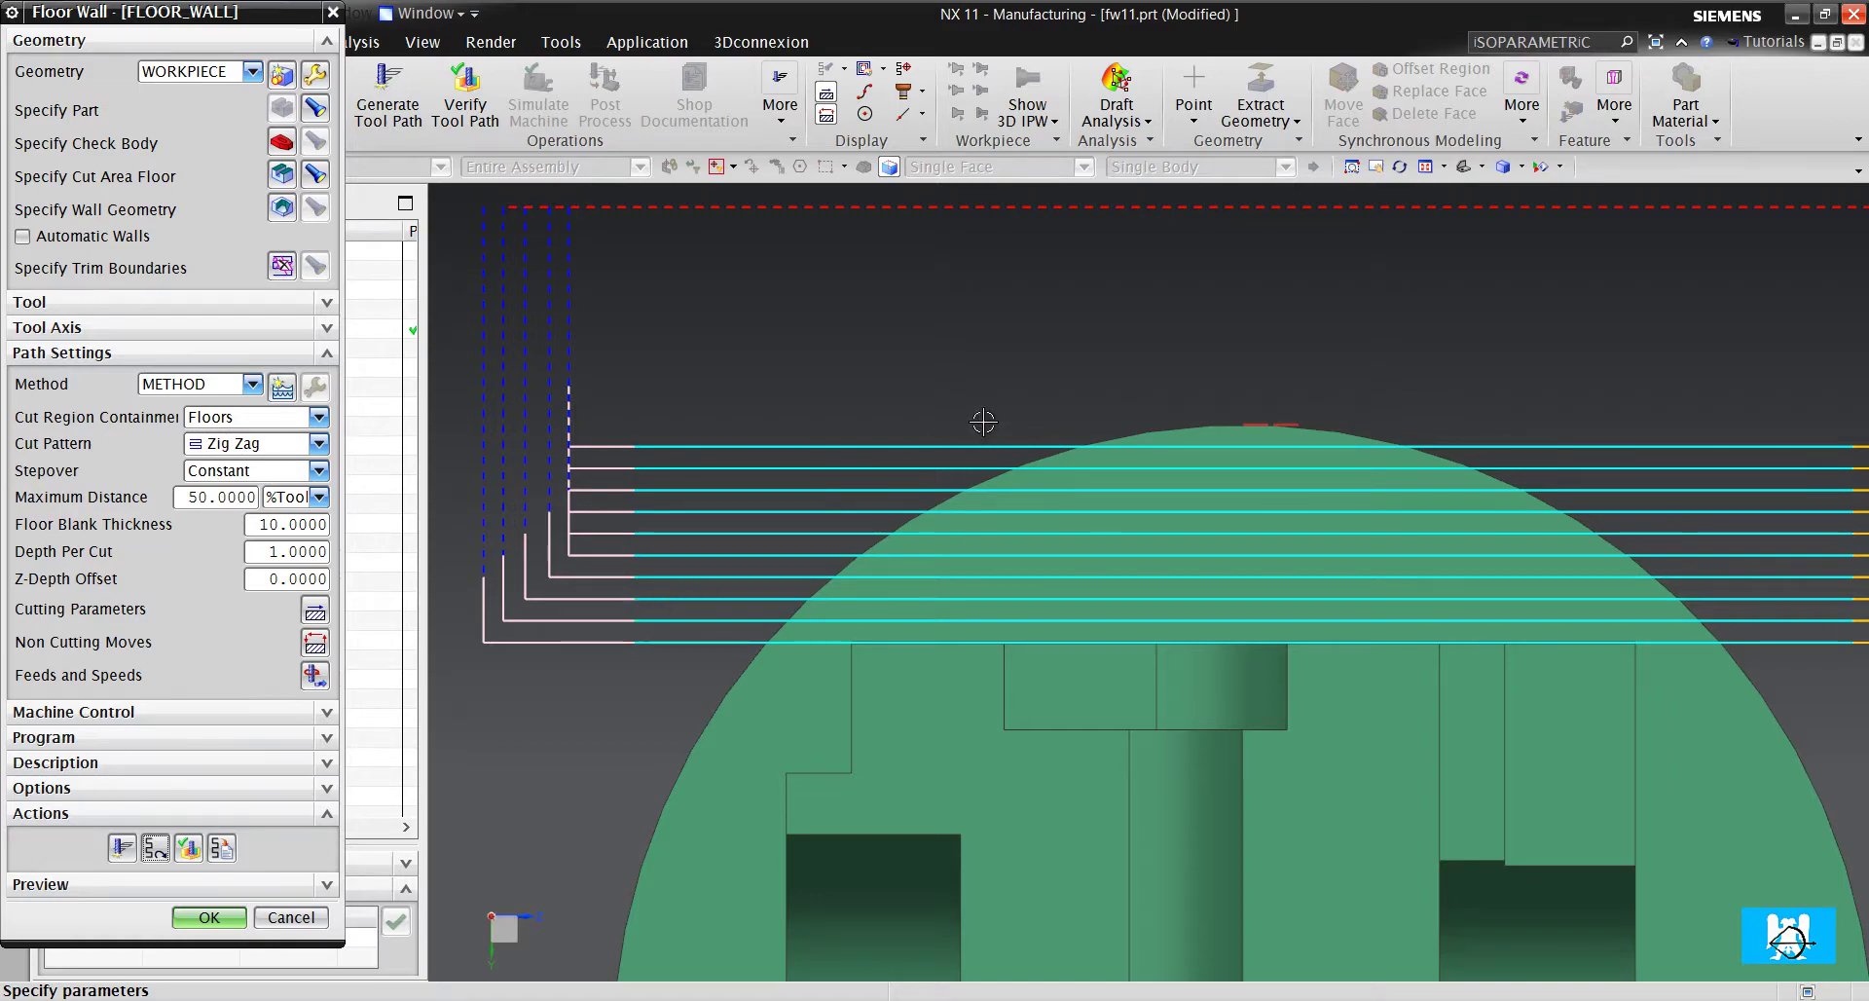
{"action": "scroll", "coordinate": [954, 449], "scroll_direction": "down", "scroll_amount": 2}
{"action": "middle_click_drag", "start_coordinate": [954, 449], "coordinate": [902, 507]}
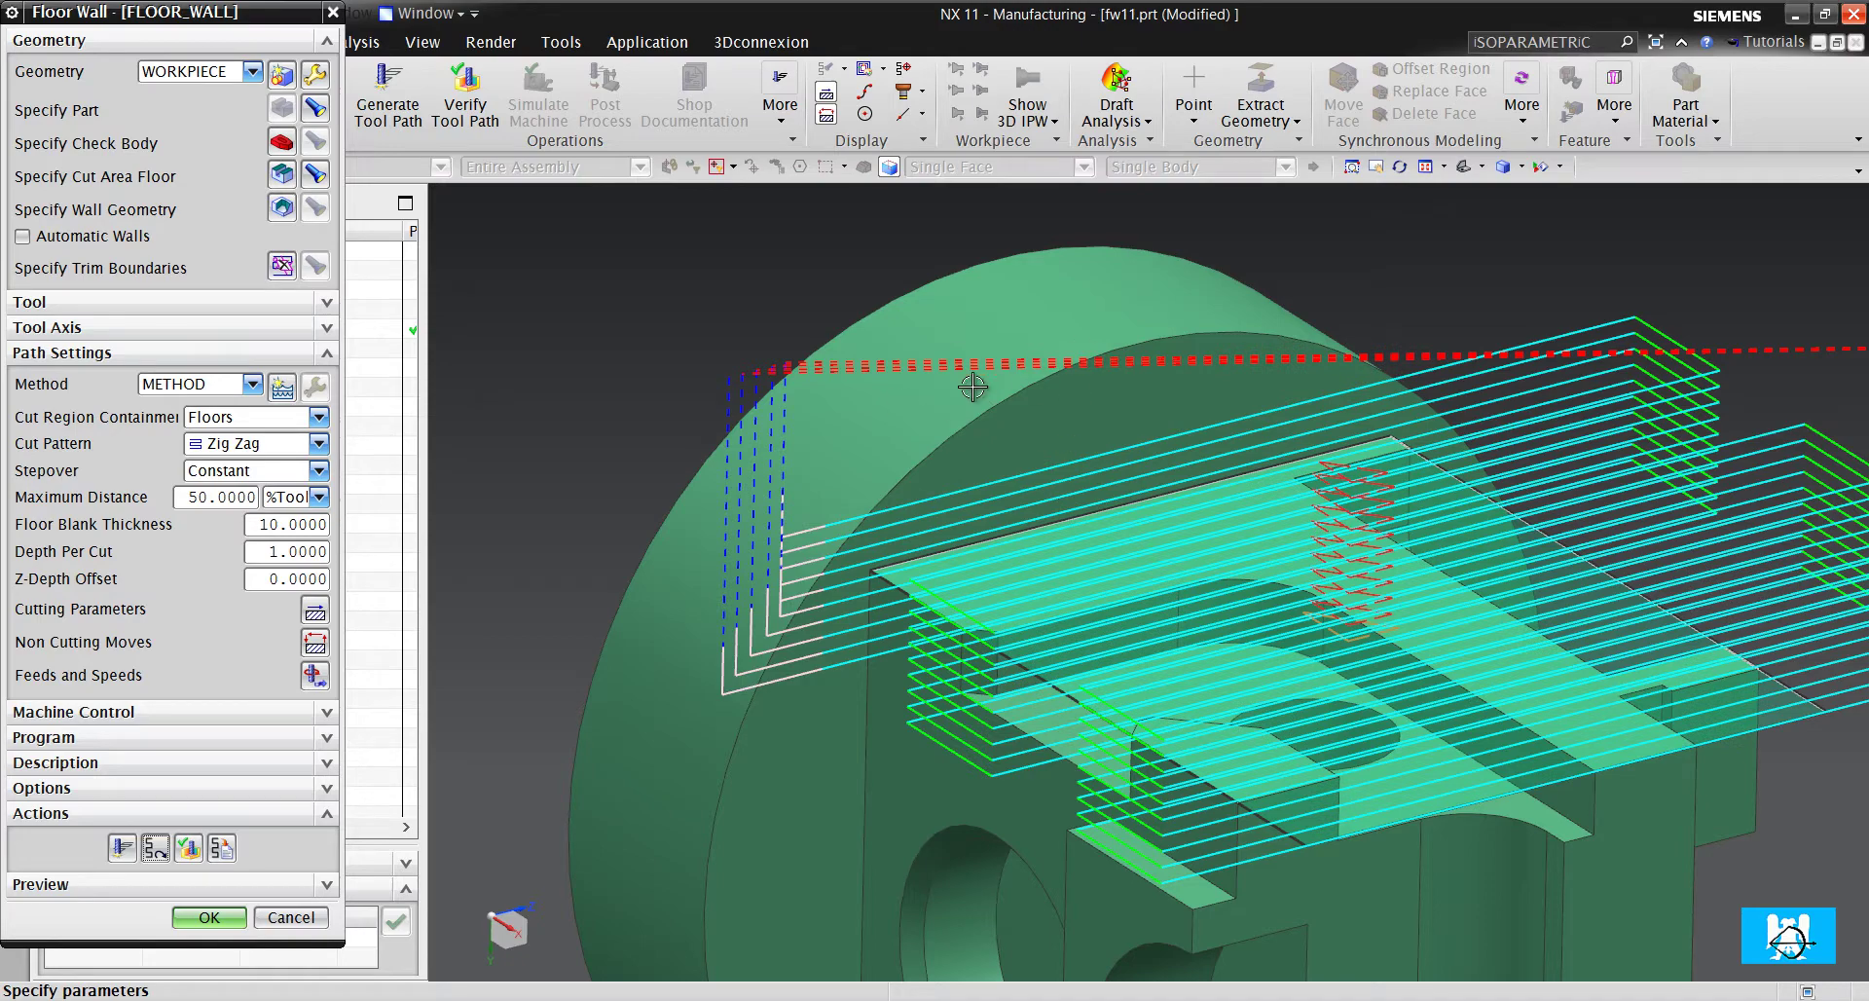
{"action": "scroll", "coordinate": [964, 378], "scroll_direction": "down", "scroll_amount": 3}
{"action": "scroll", "coordinate": [985, 469], "scroll_direction": "up", "scroll_amount": 2}
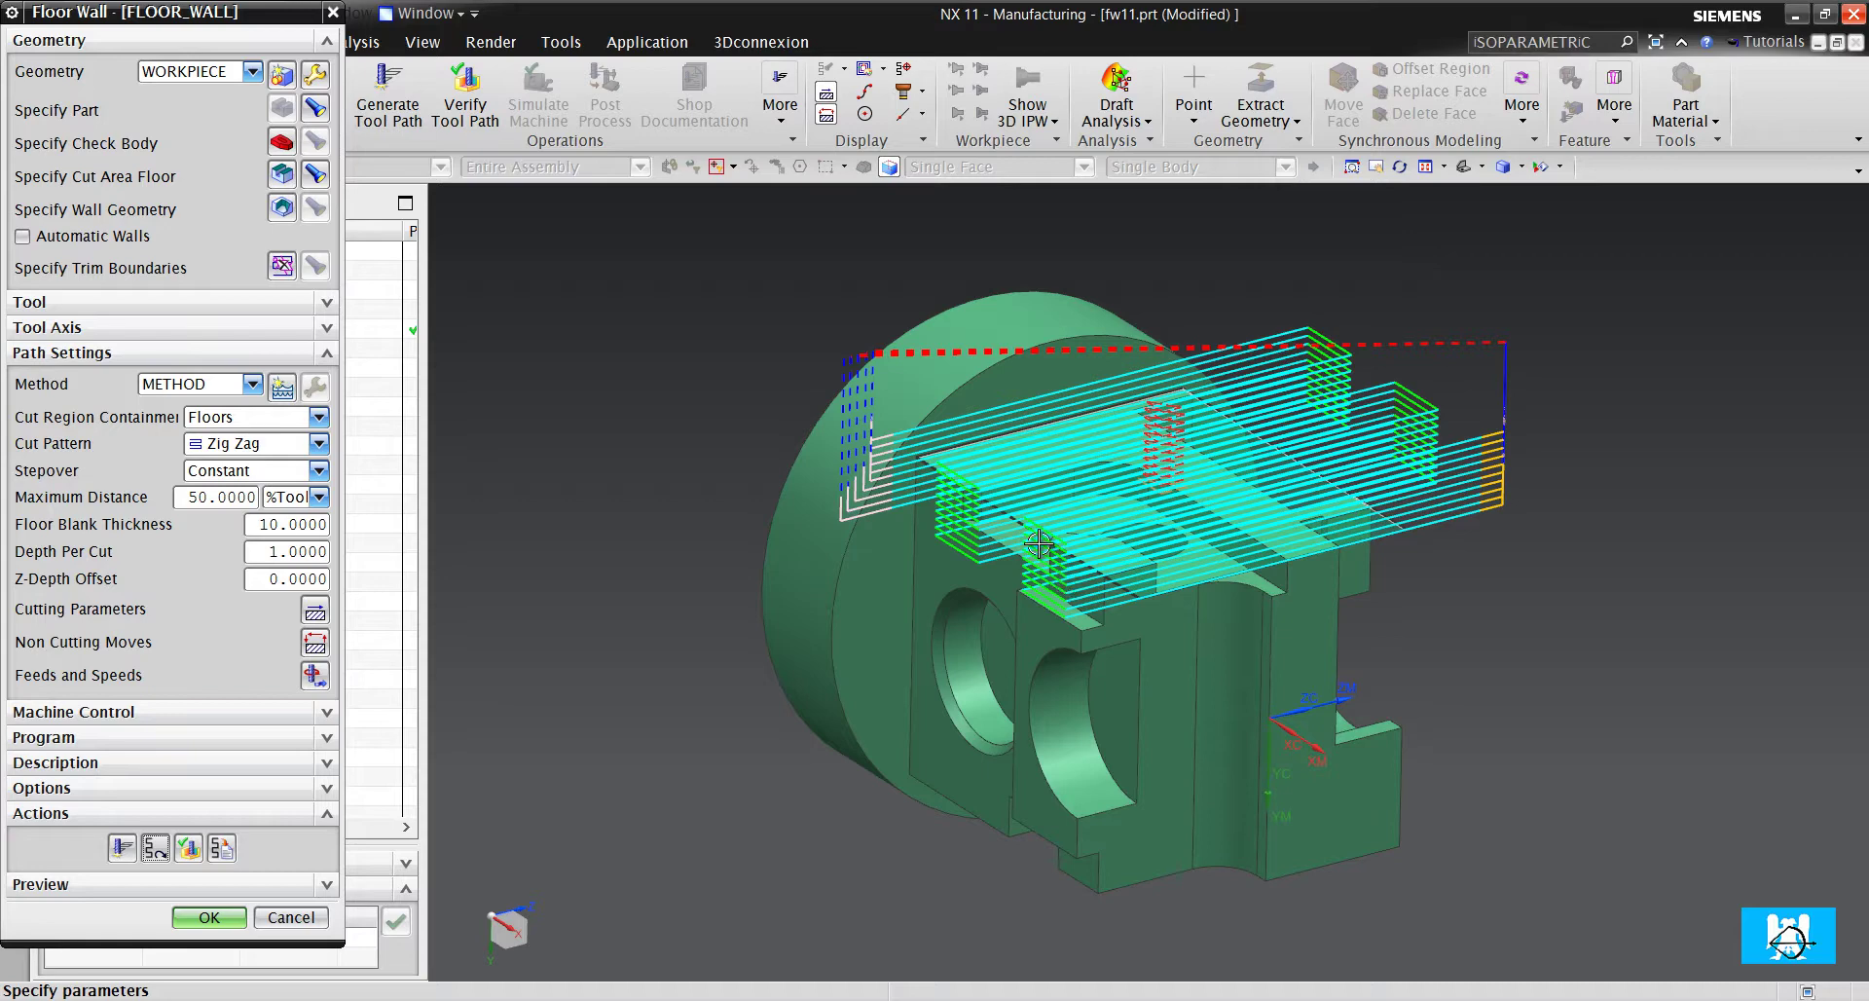
{"action": "left_click", "coordinate": [313, 915]}
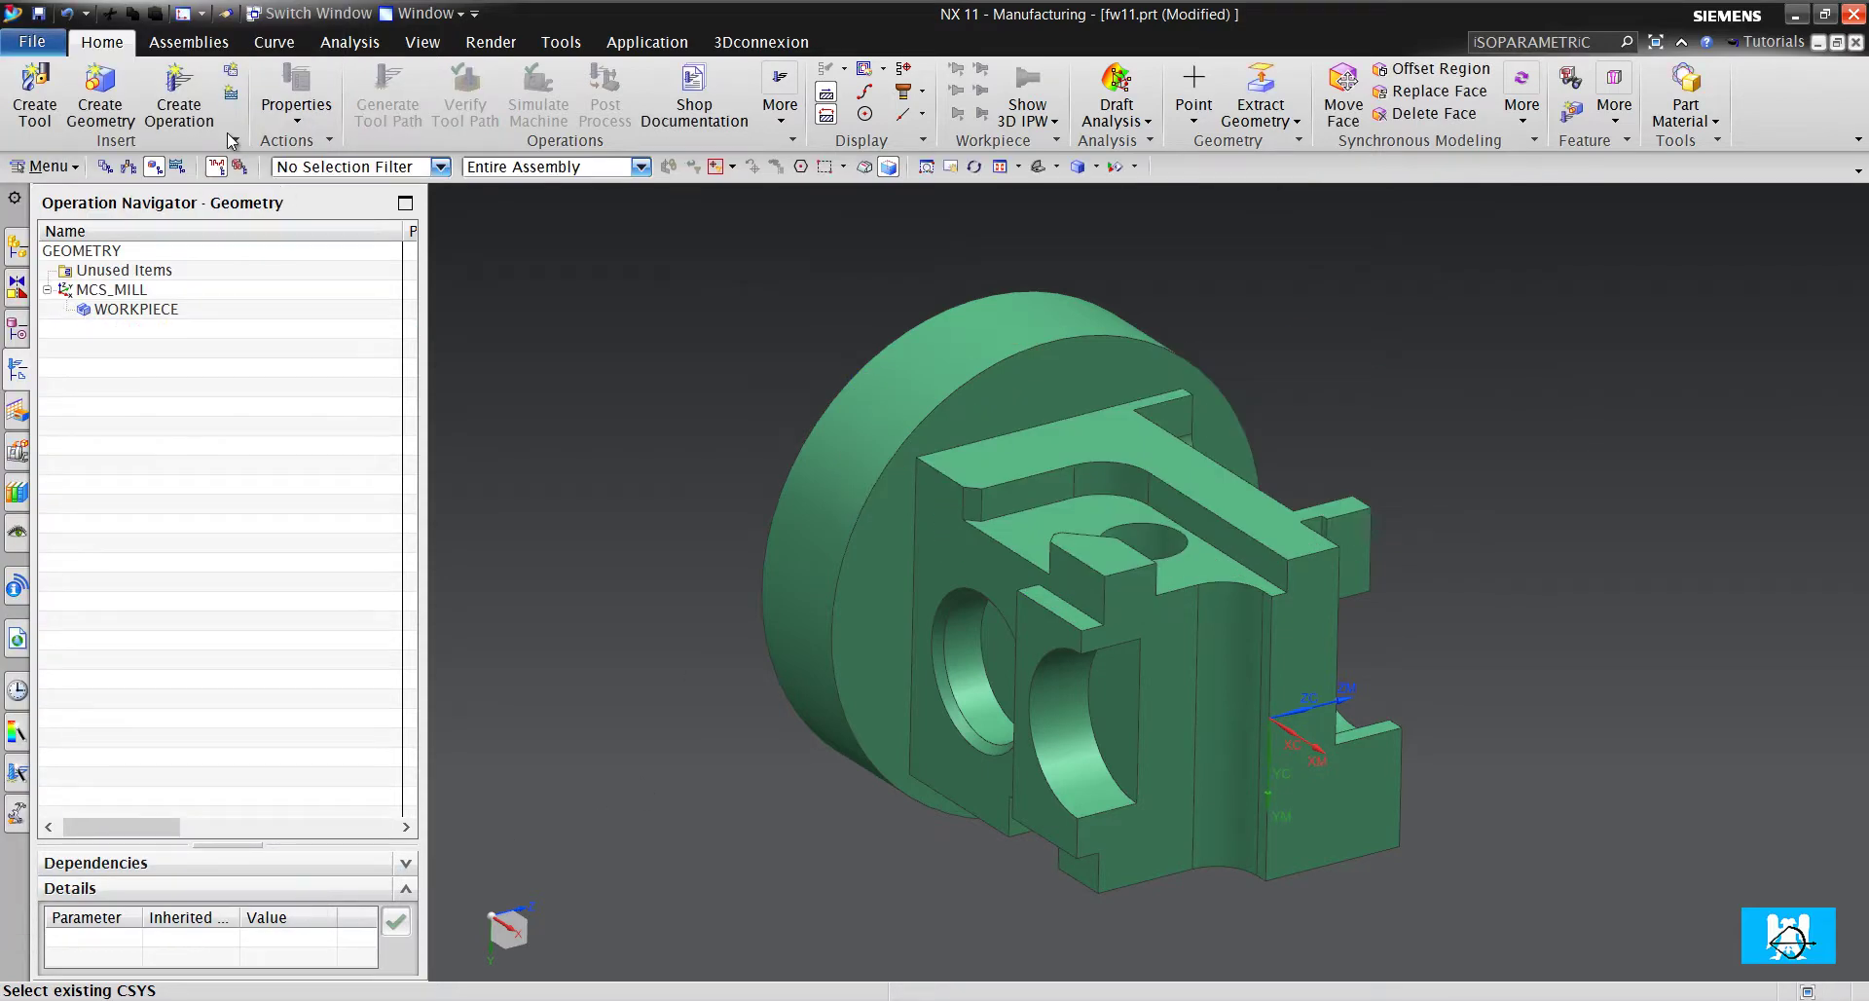
Create a mill_planar Floor Wall IPW operation with tool D20, geometry WORKPIECE and method METHOD
{"action": "left_click", "coordinate": [198, 119]}
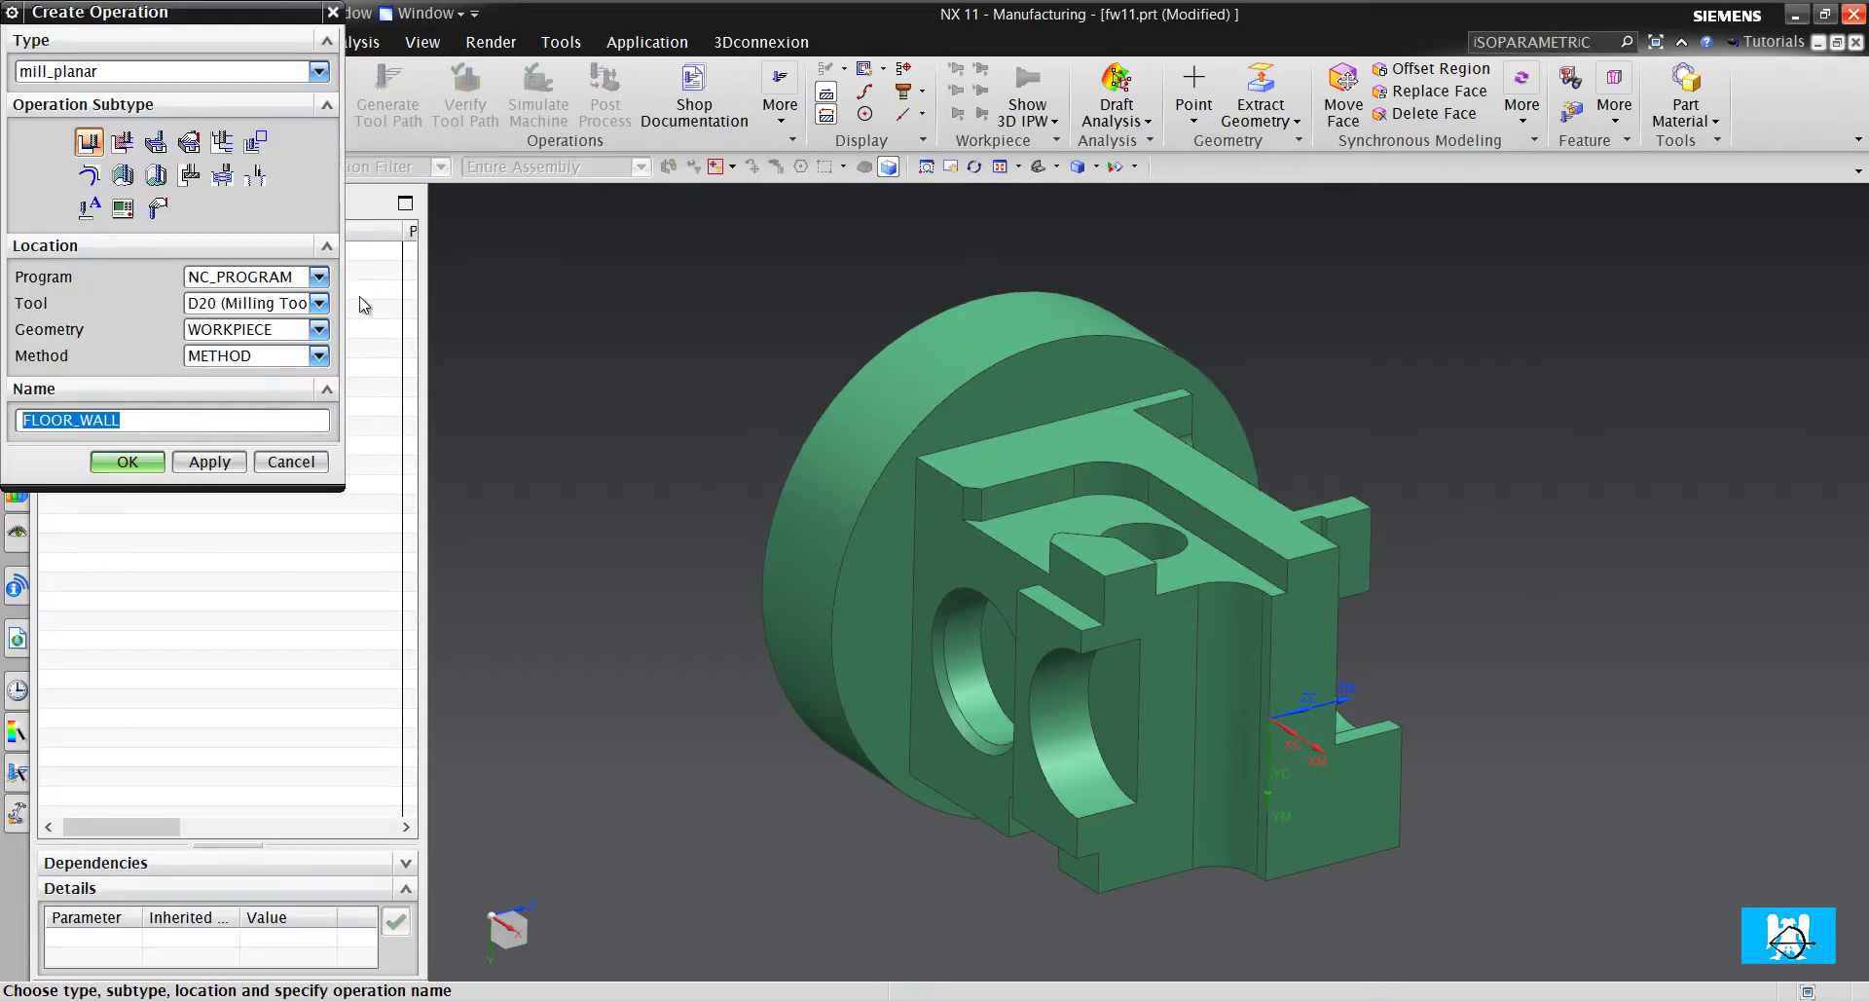
{"action": "left_click", "coordinate": [123, 142]}
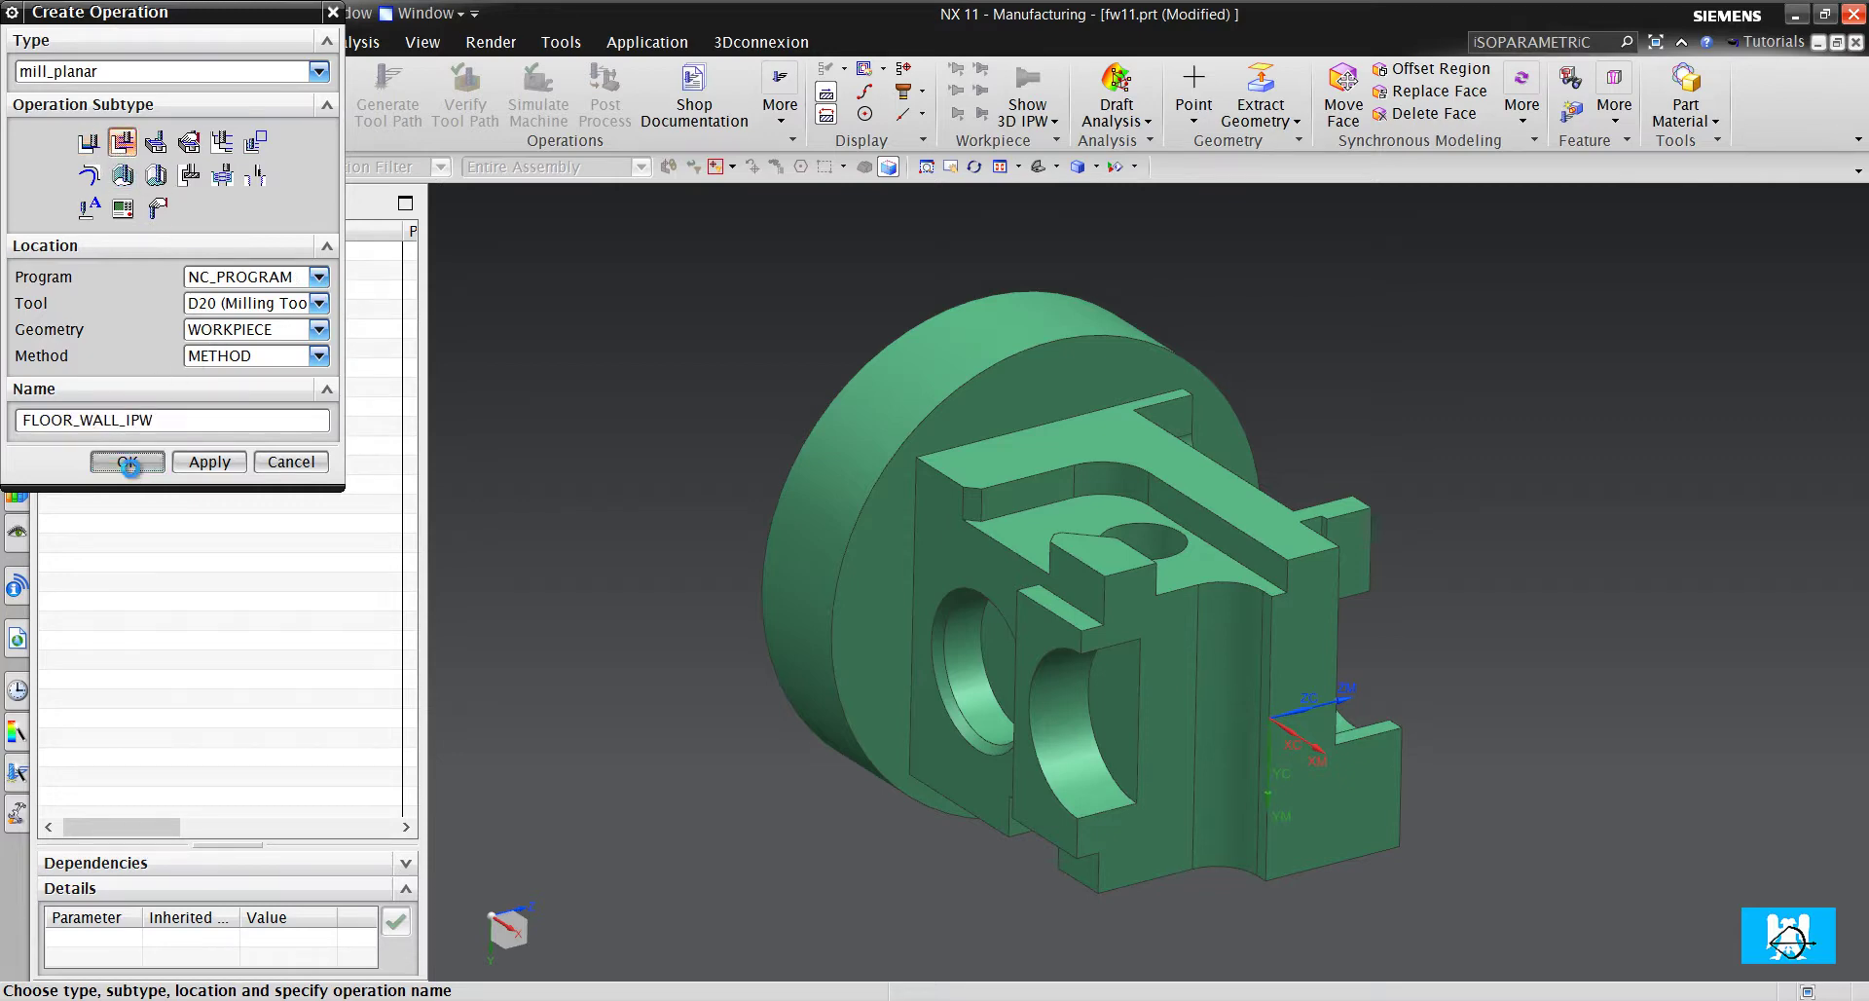
{"action": "left_click", "coordinate": [127, 461]}
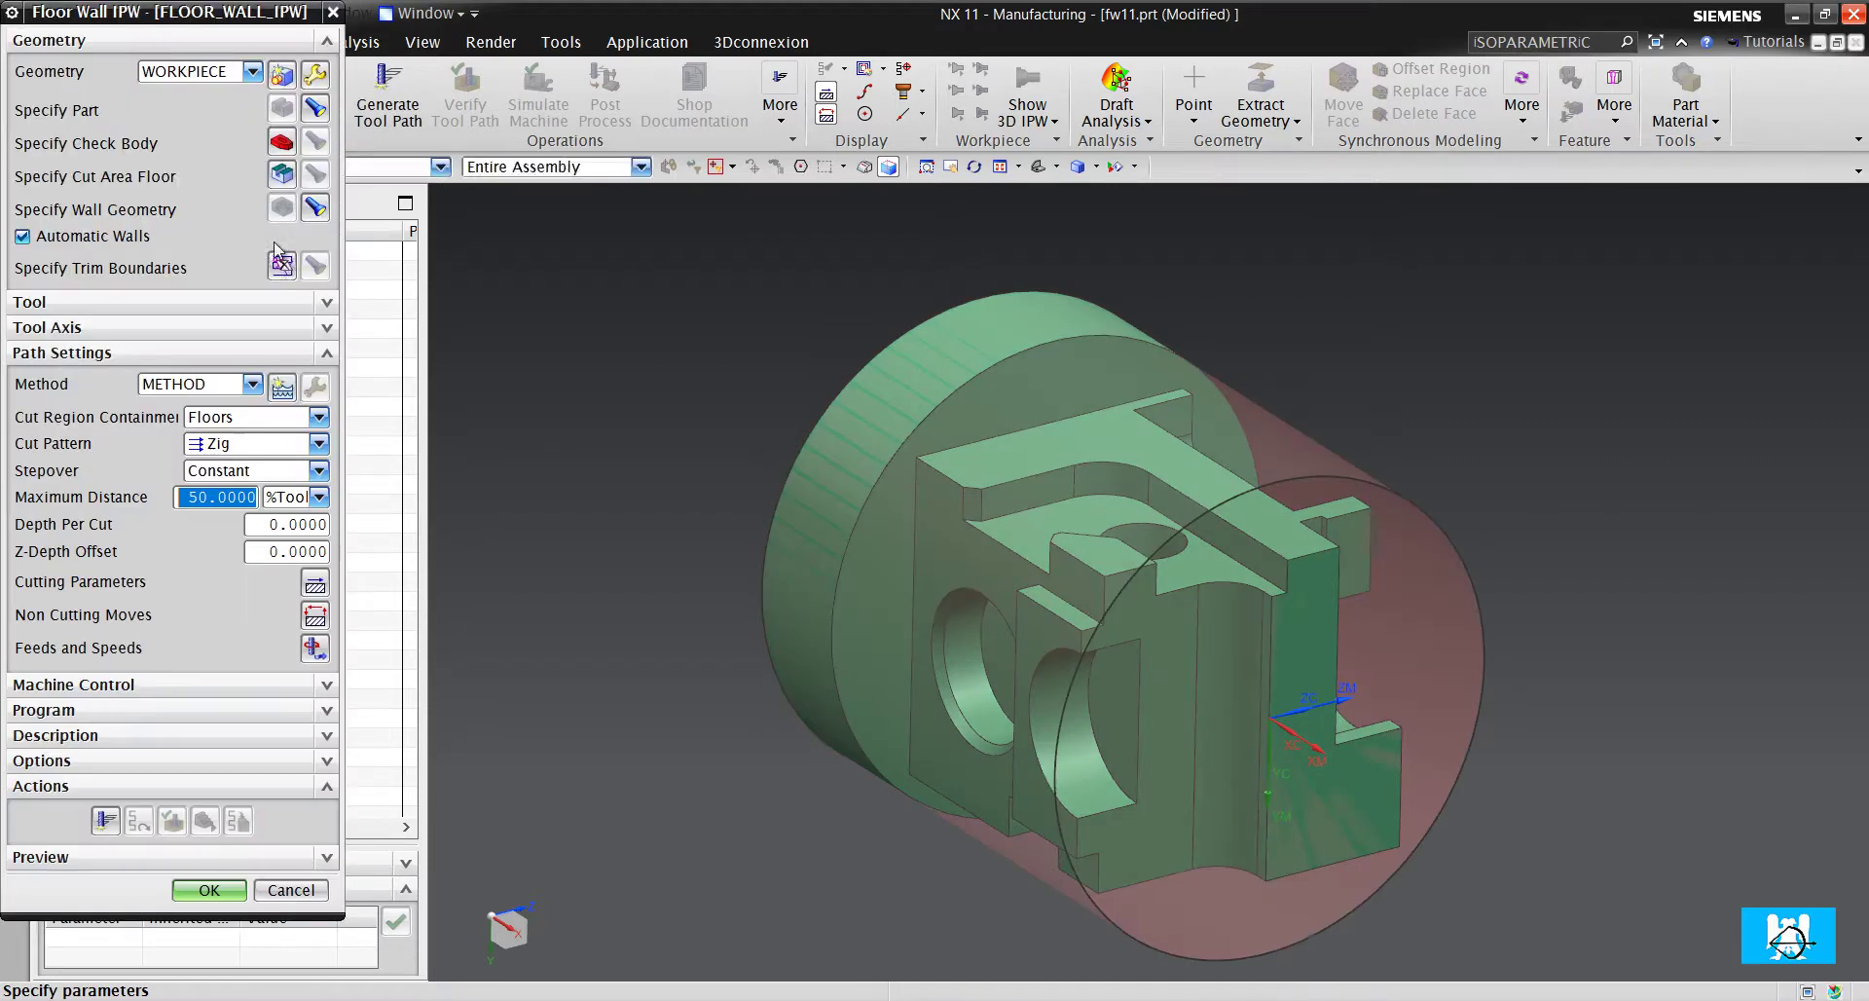
Specify the part's top face as the cut area floor of the Floor Wall IPW operation
{"action": "left_click", "coordinate": [283, 175]}
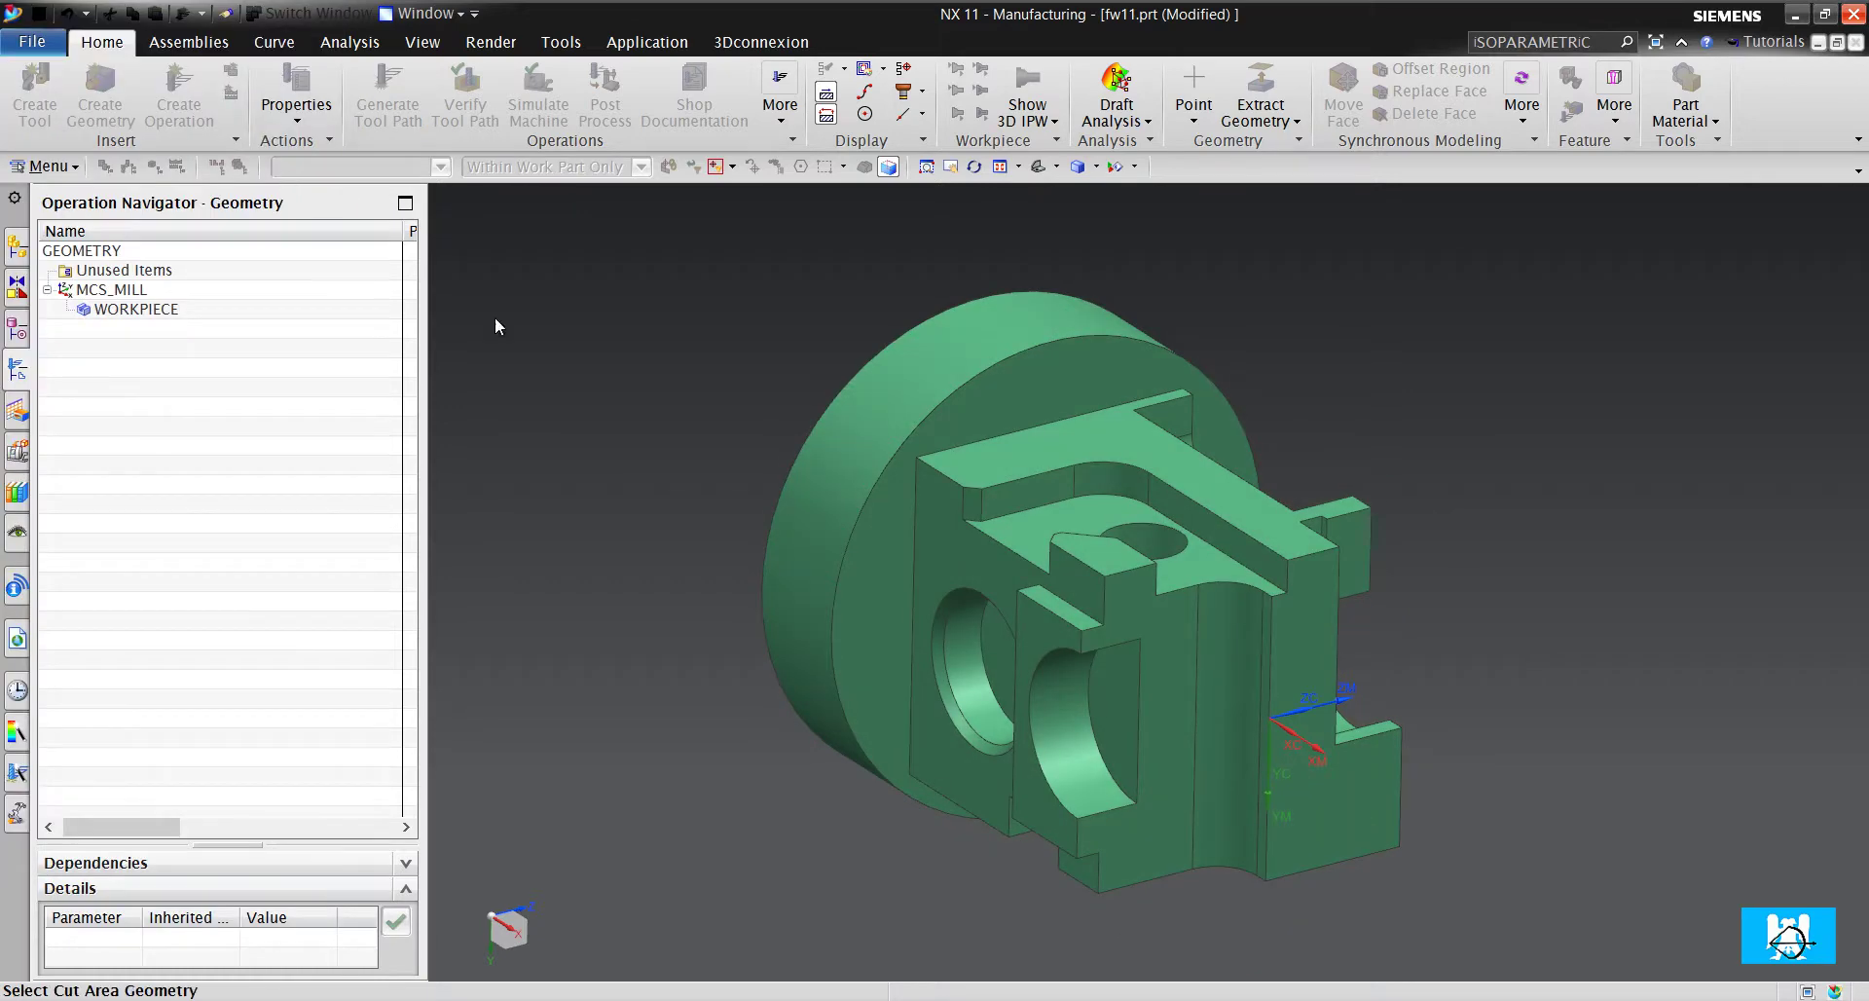
{"action": "left_click", "coordinate": [978, 456]}
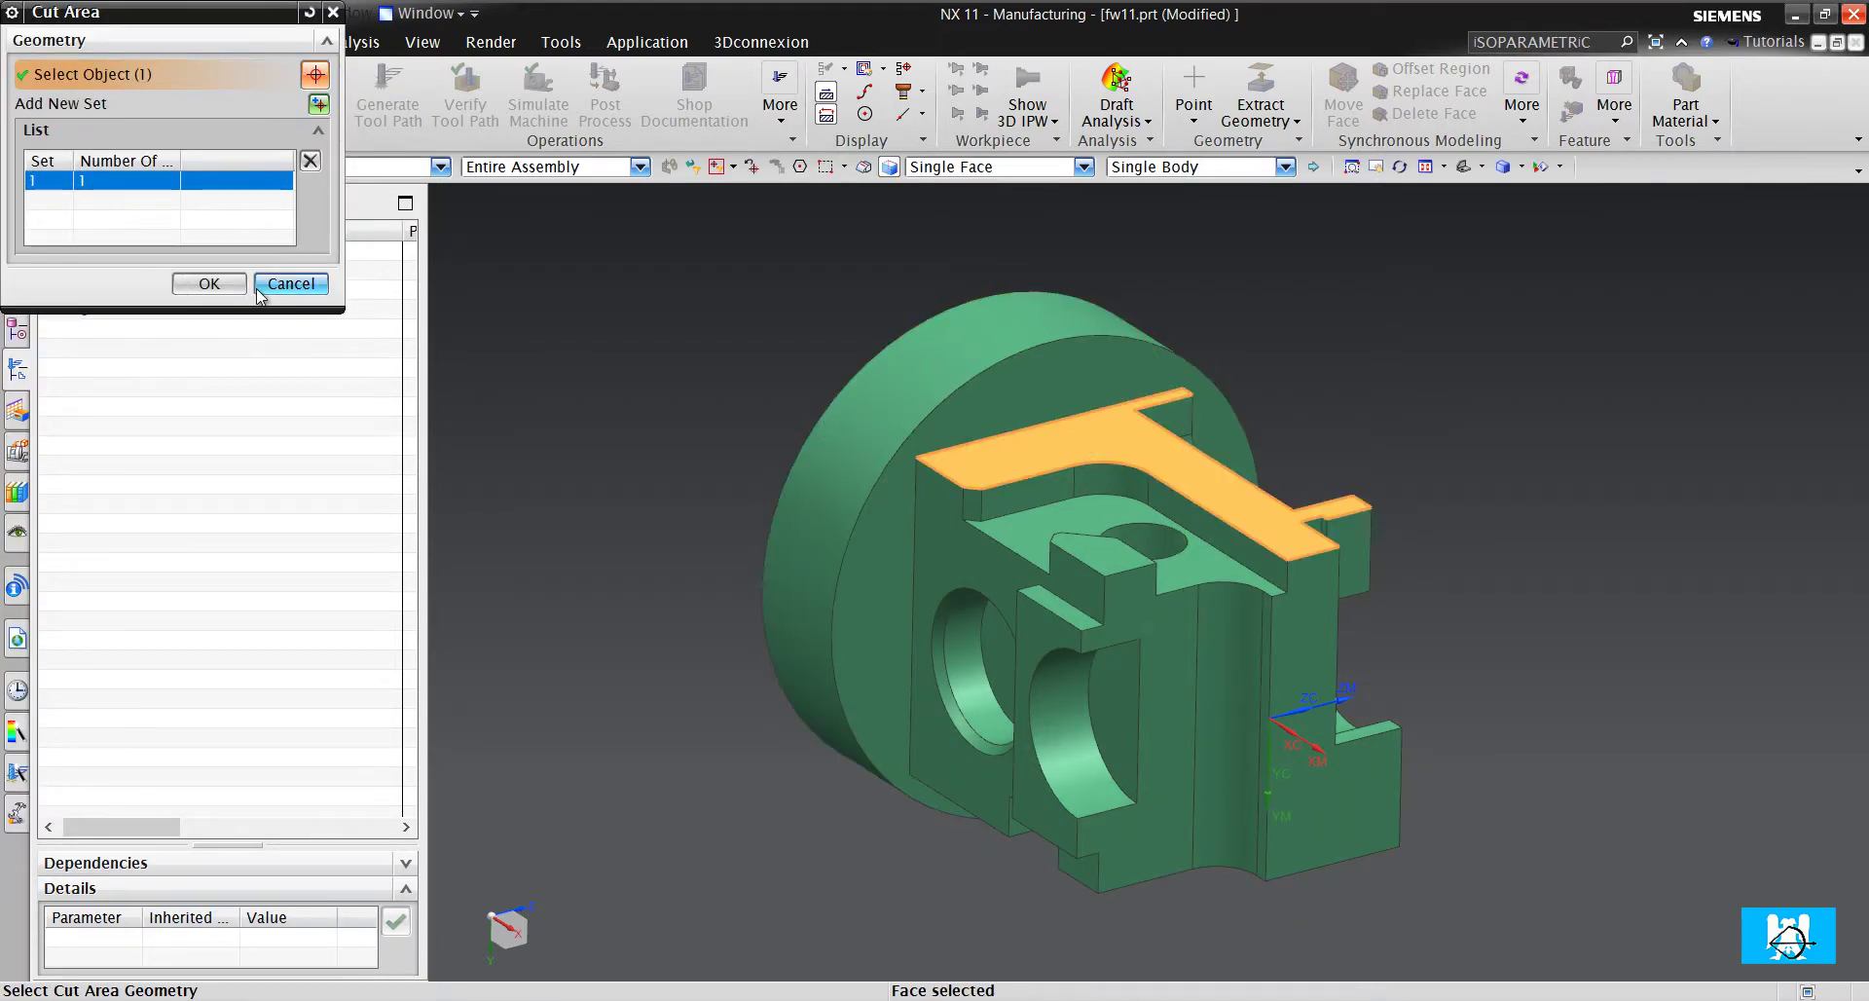
{"action": "left_click", "coordinate": [209, 283]}
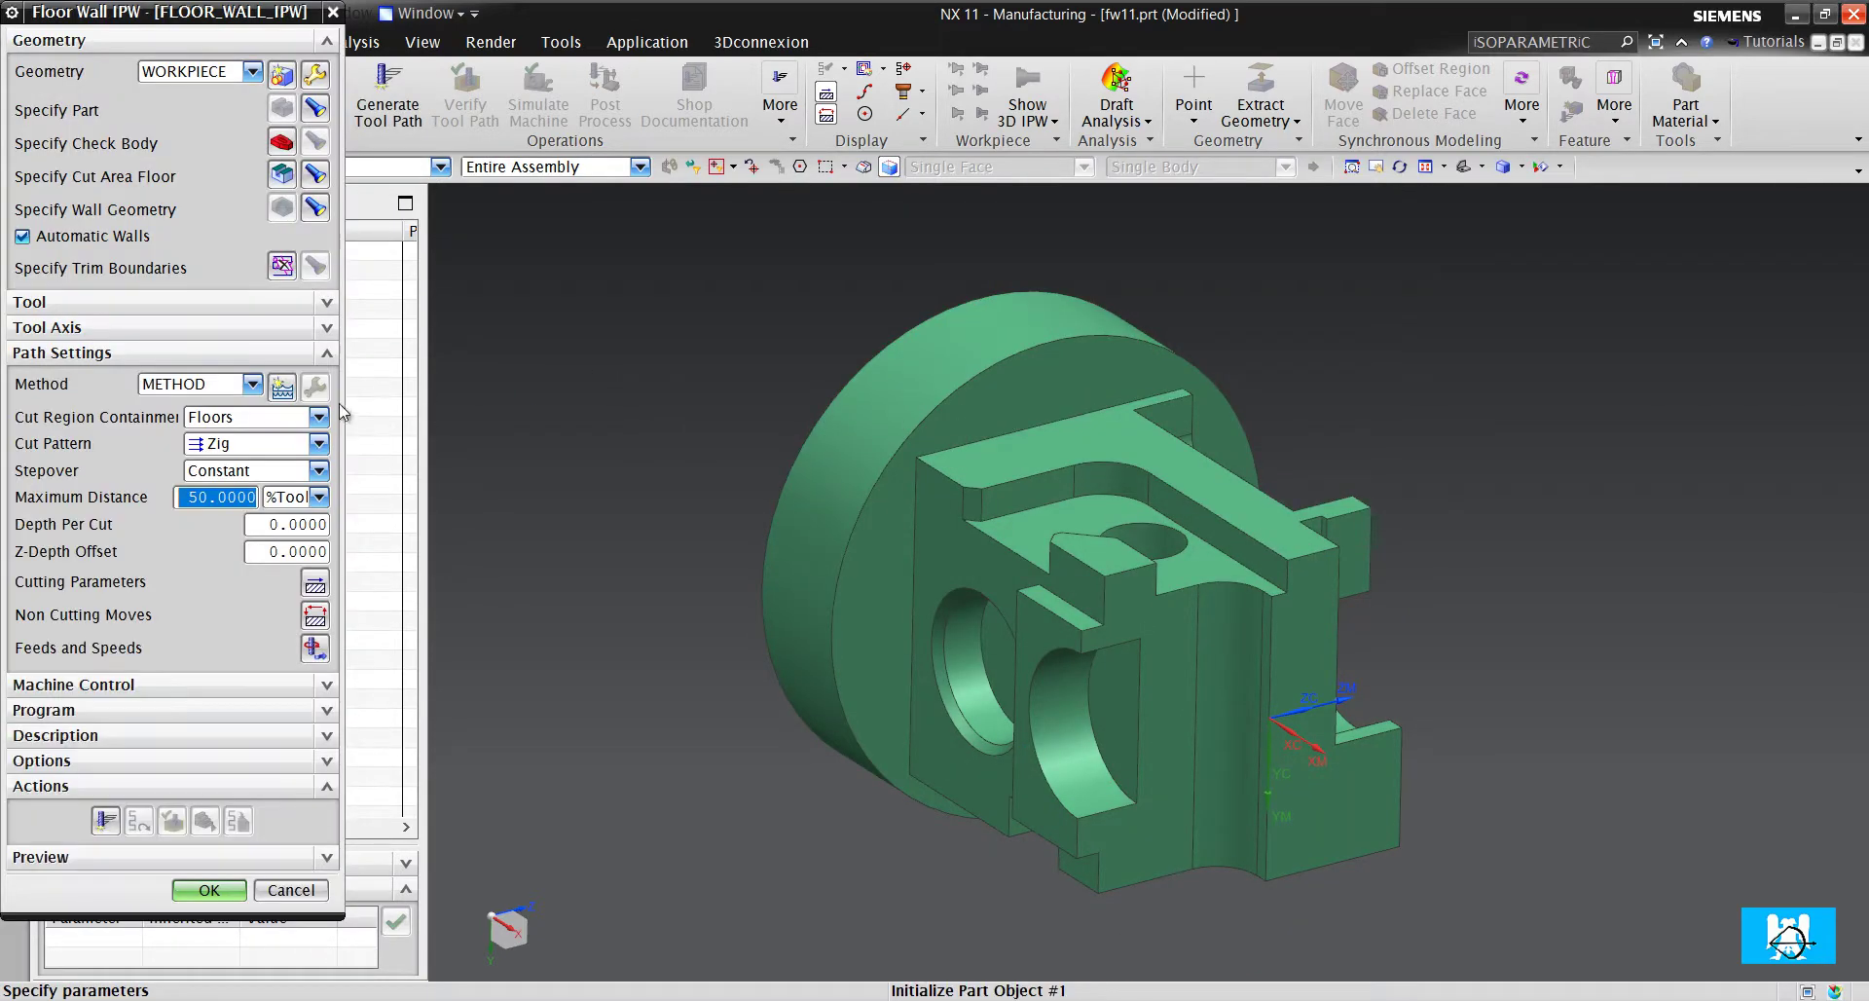
Set the cut pattern to Zig Zag and the depth per cut to 1
{"action": "left_click", "coordinate": [319, 443]}
{"action": "left_click", "coordinate": [268, 563]}
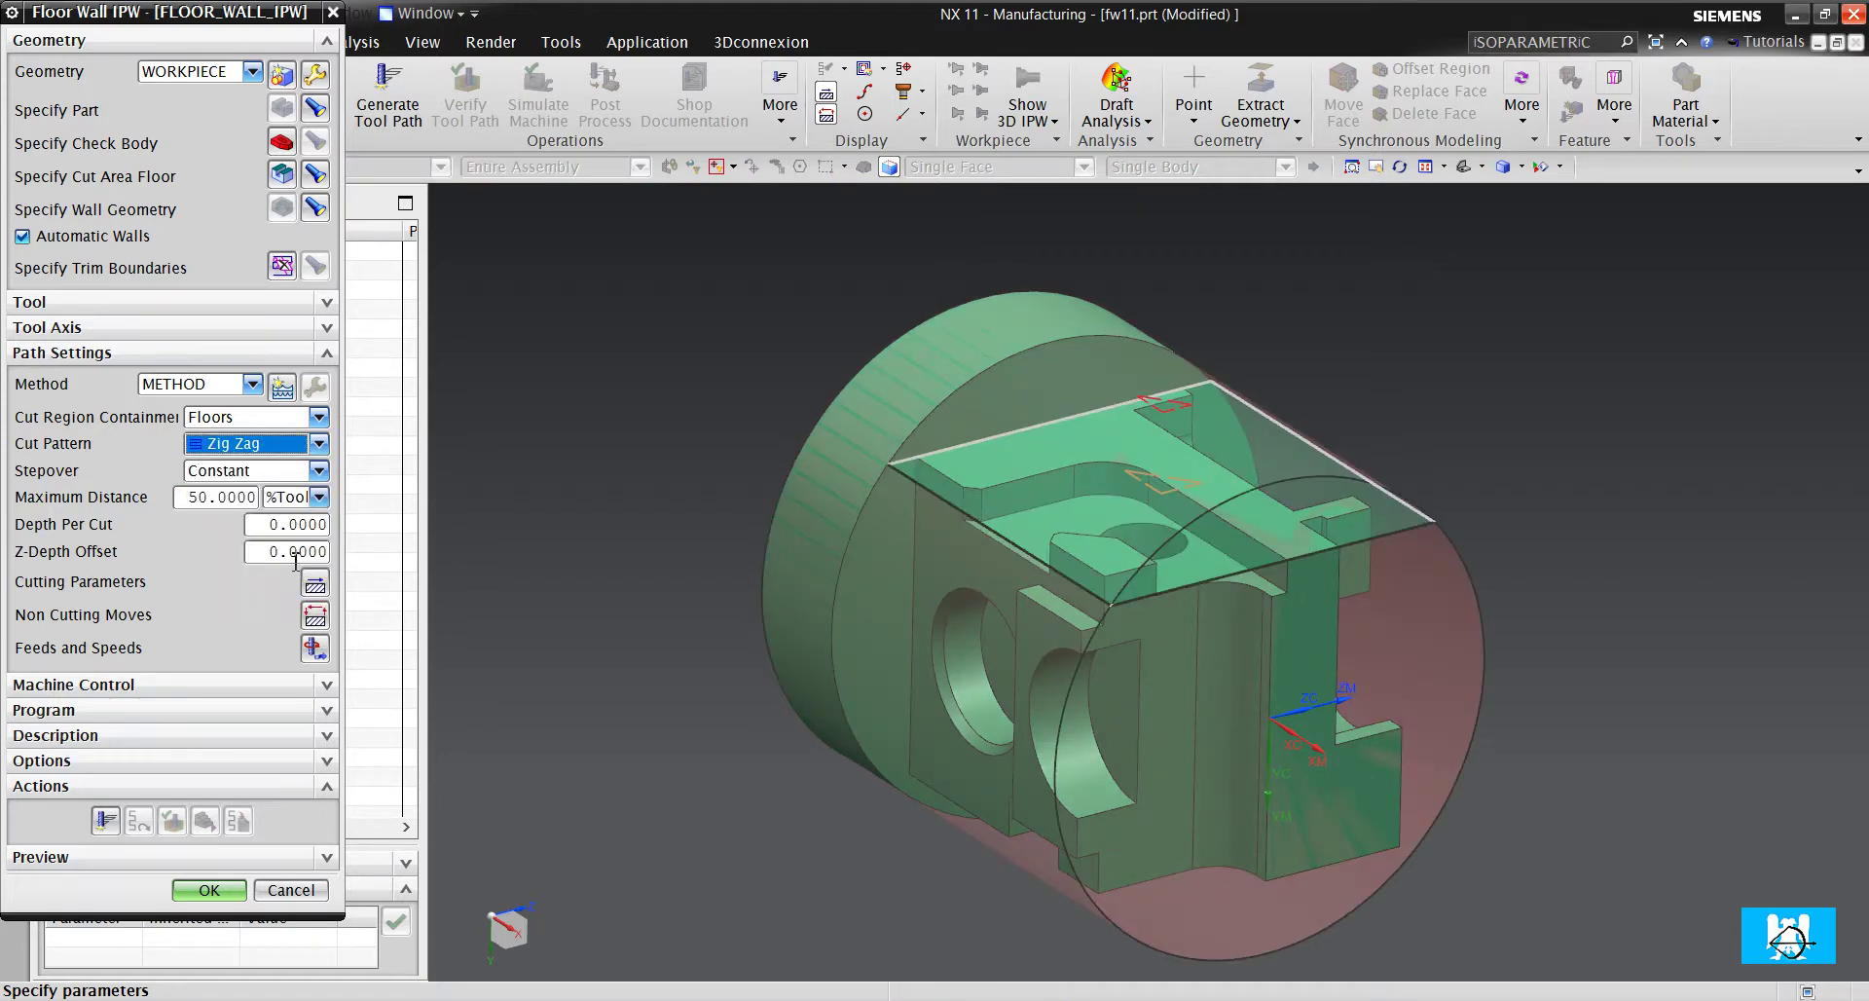
{"action": "double_click", "coordinate": [280, 525]}
{"action": "type", "text": "1"}
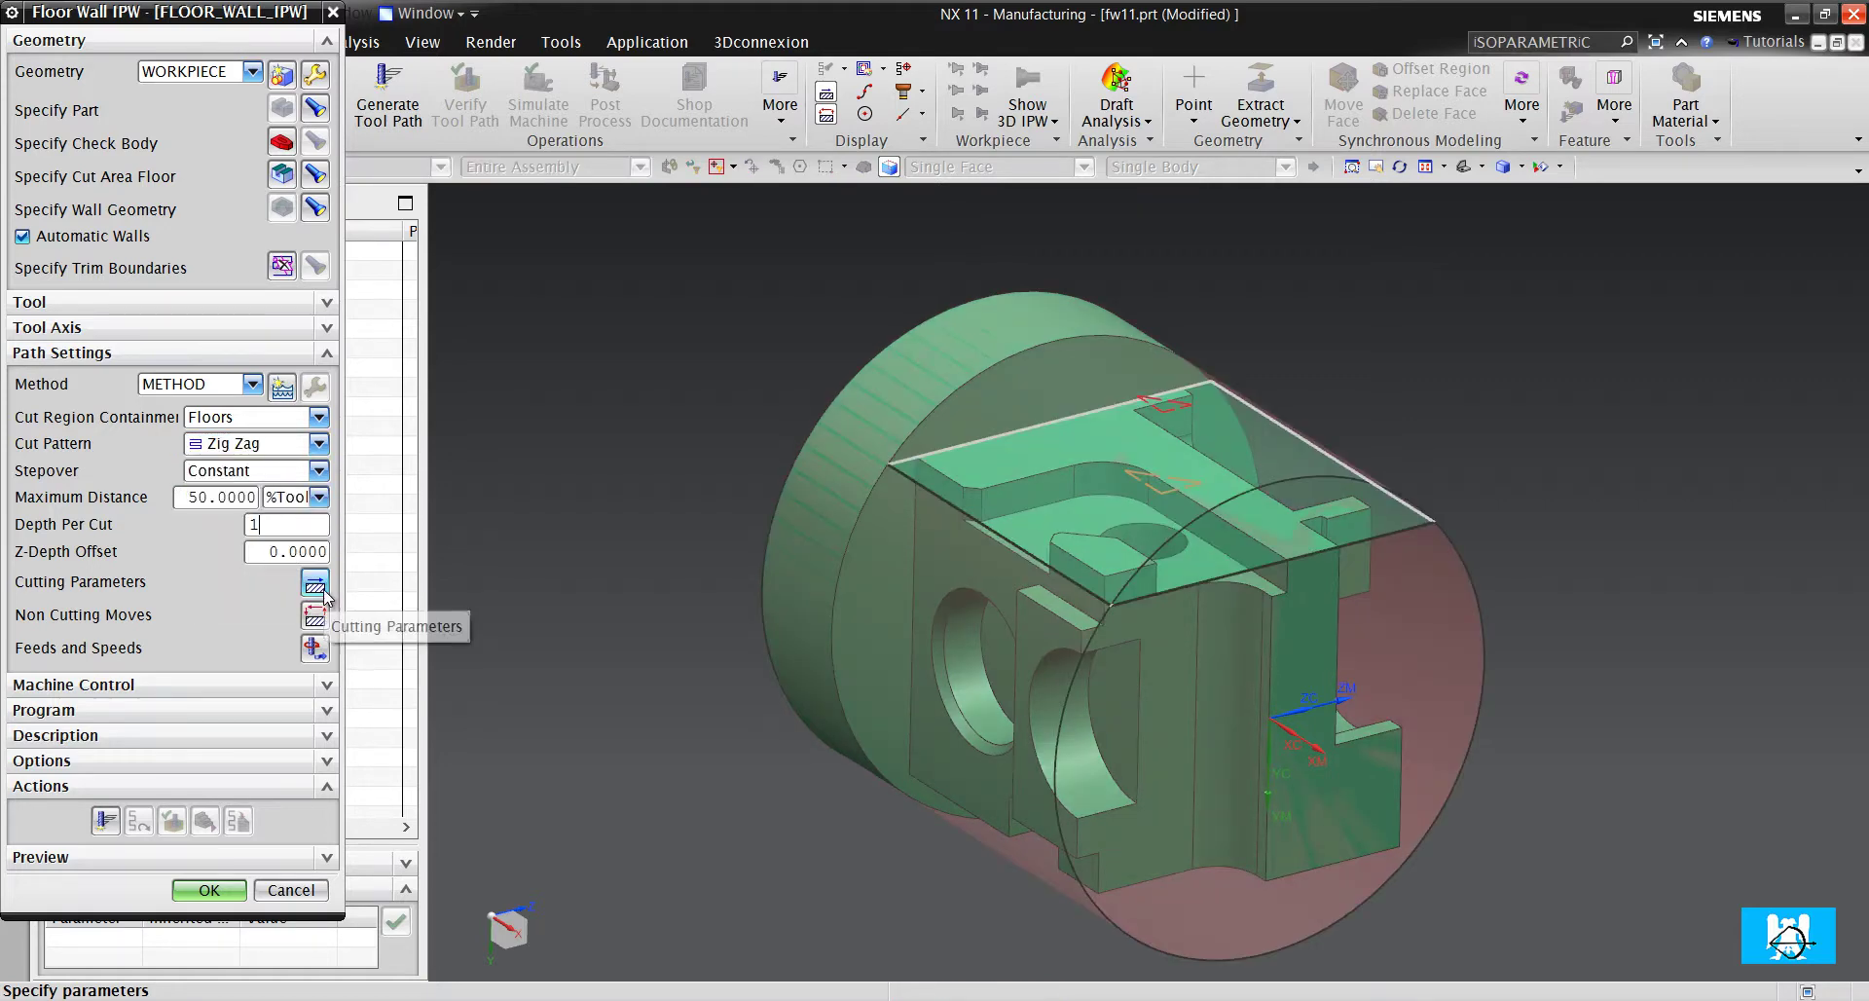
{"action": "left_click", "coordinate": [314, 585]}
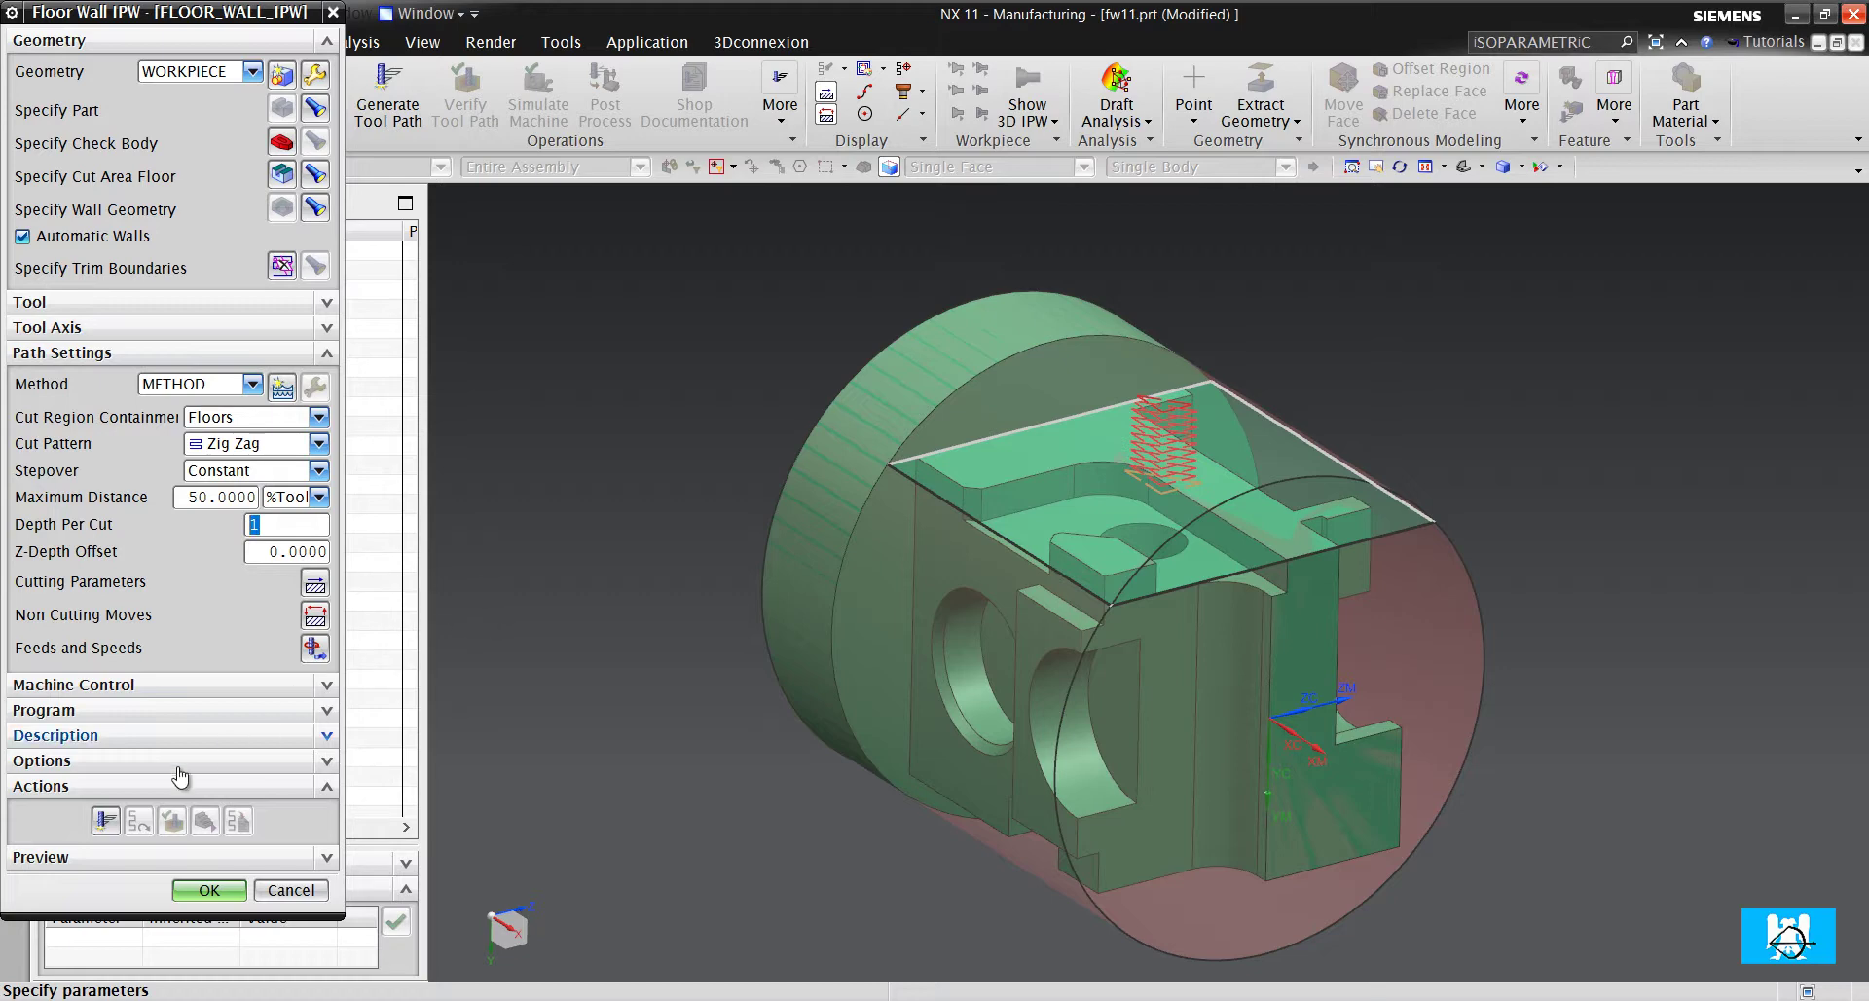
Generate the Floor Wall IPW tool path and replay it on the part
{"action": "left_click", "coordinate": [105, 821]}
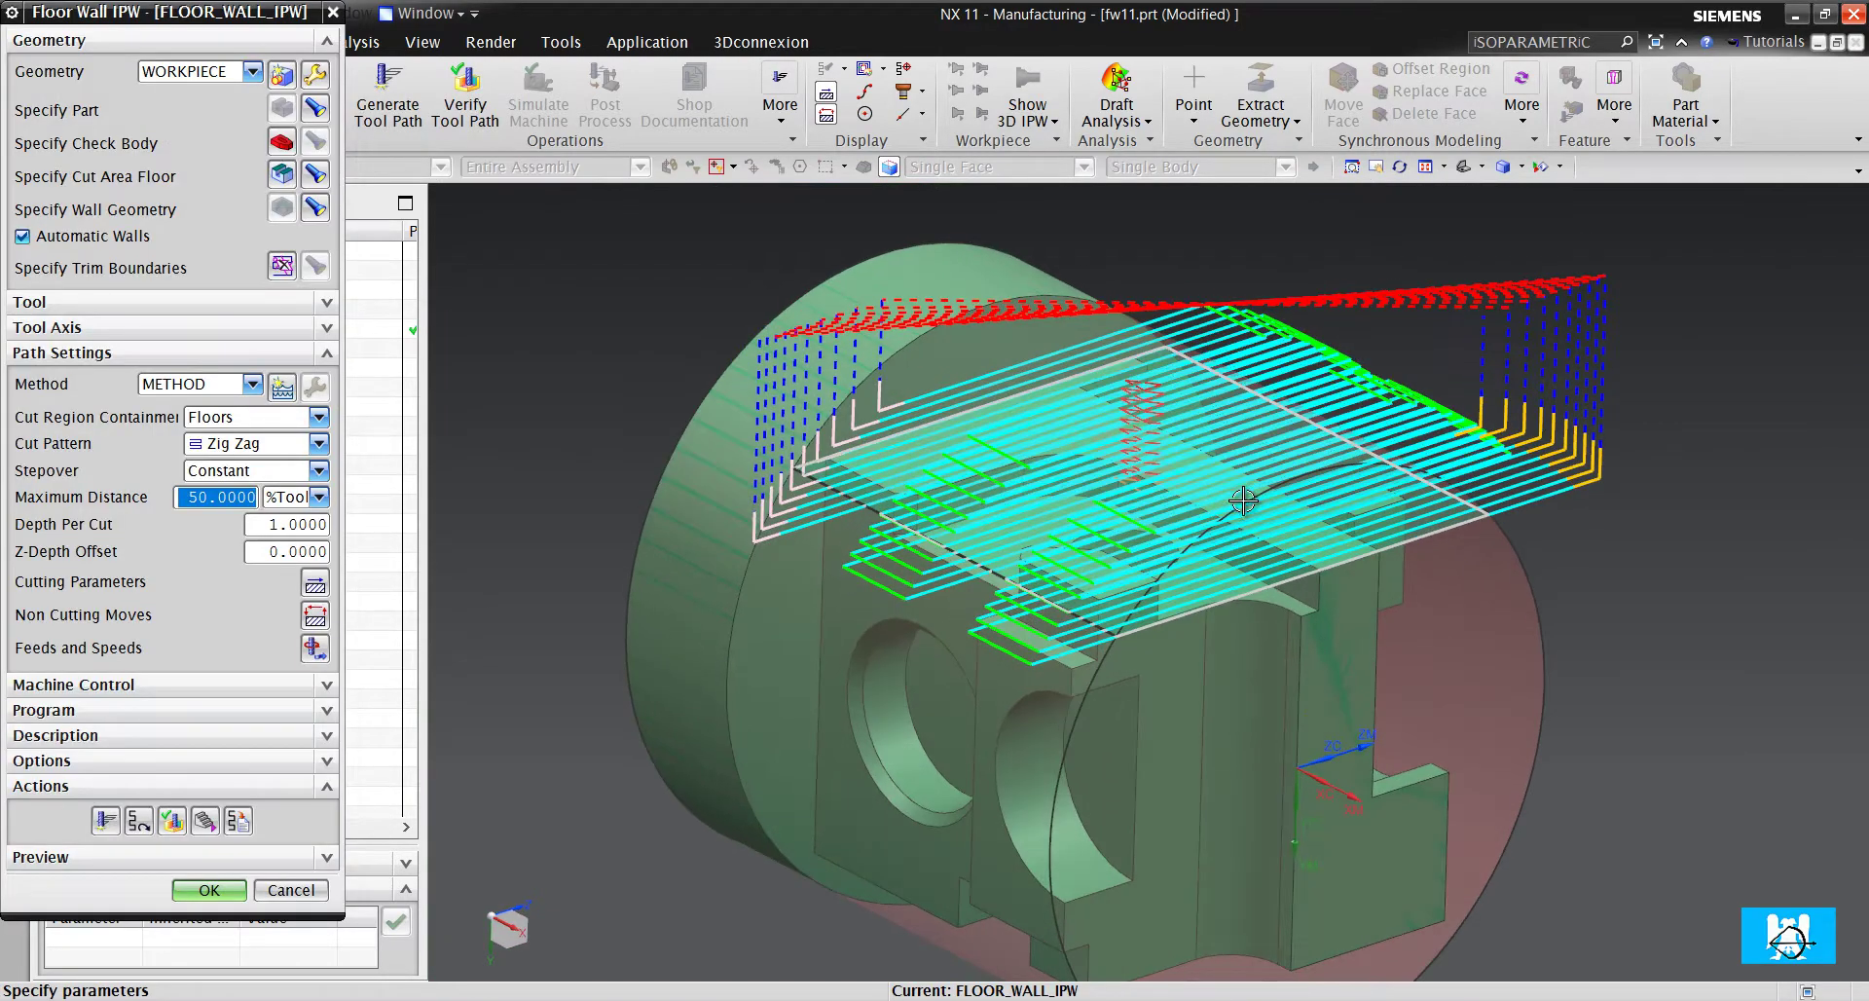
{"action": "left_click", "coordinate": [140, 823]}
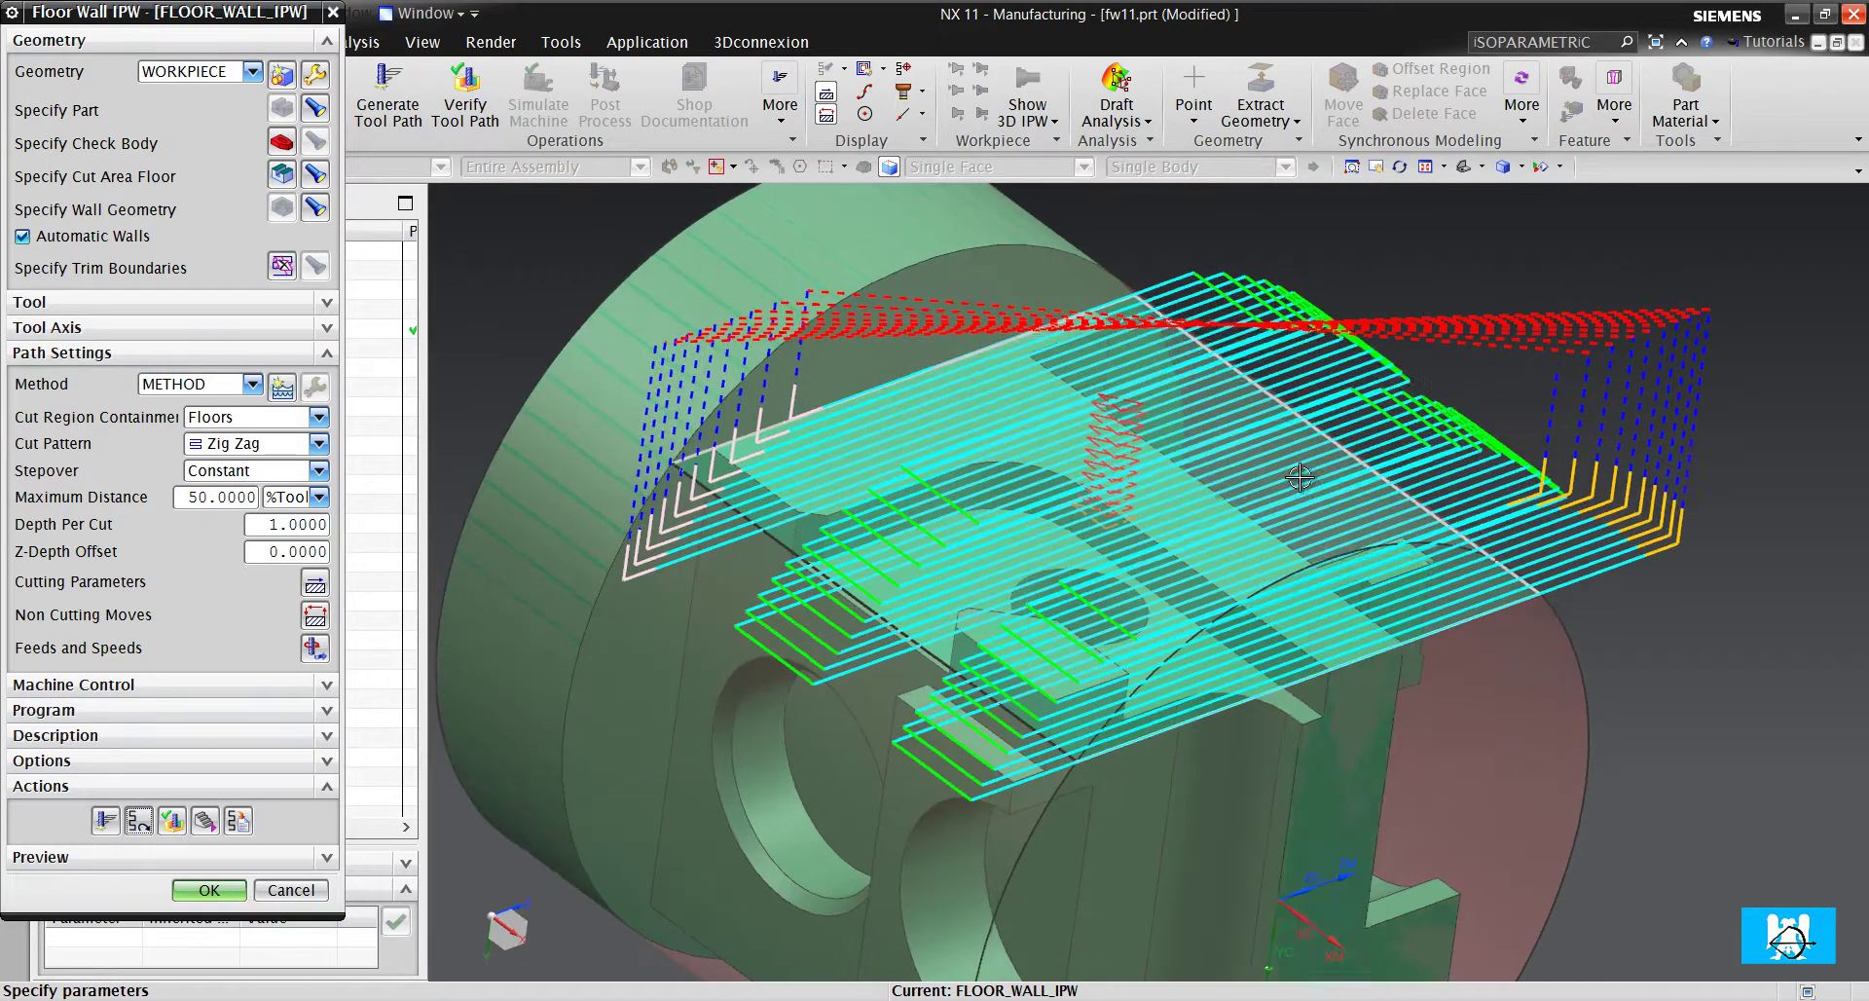
Review the containment settings and shape simplification options in the cutting parameters, leaving them without making changes
{"action": "left_click", "coordinate": [315, 582]}
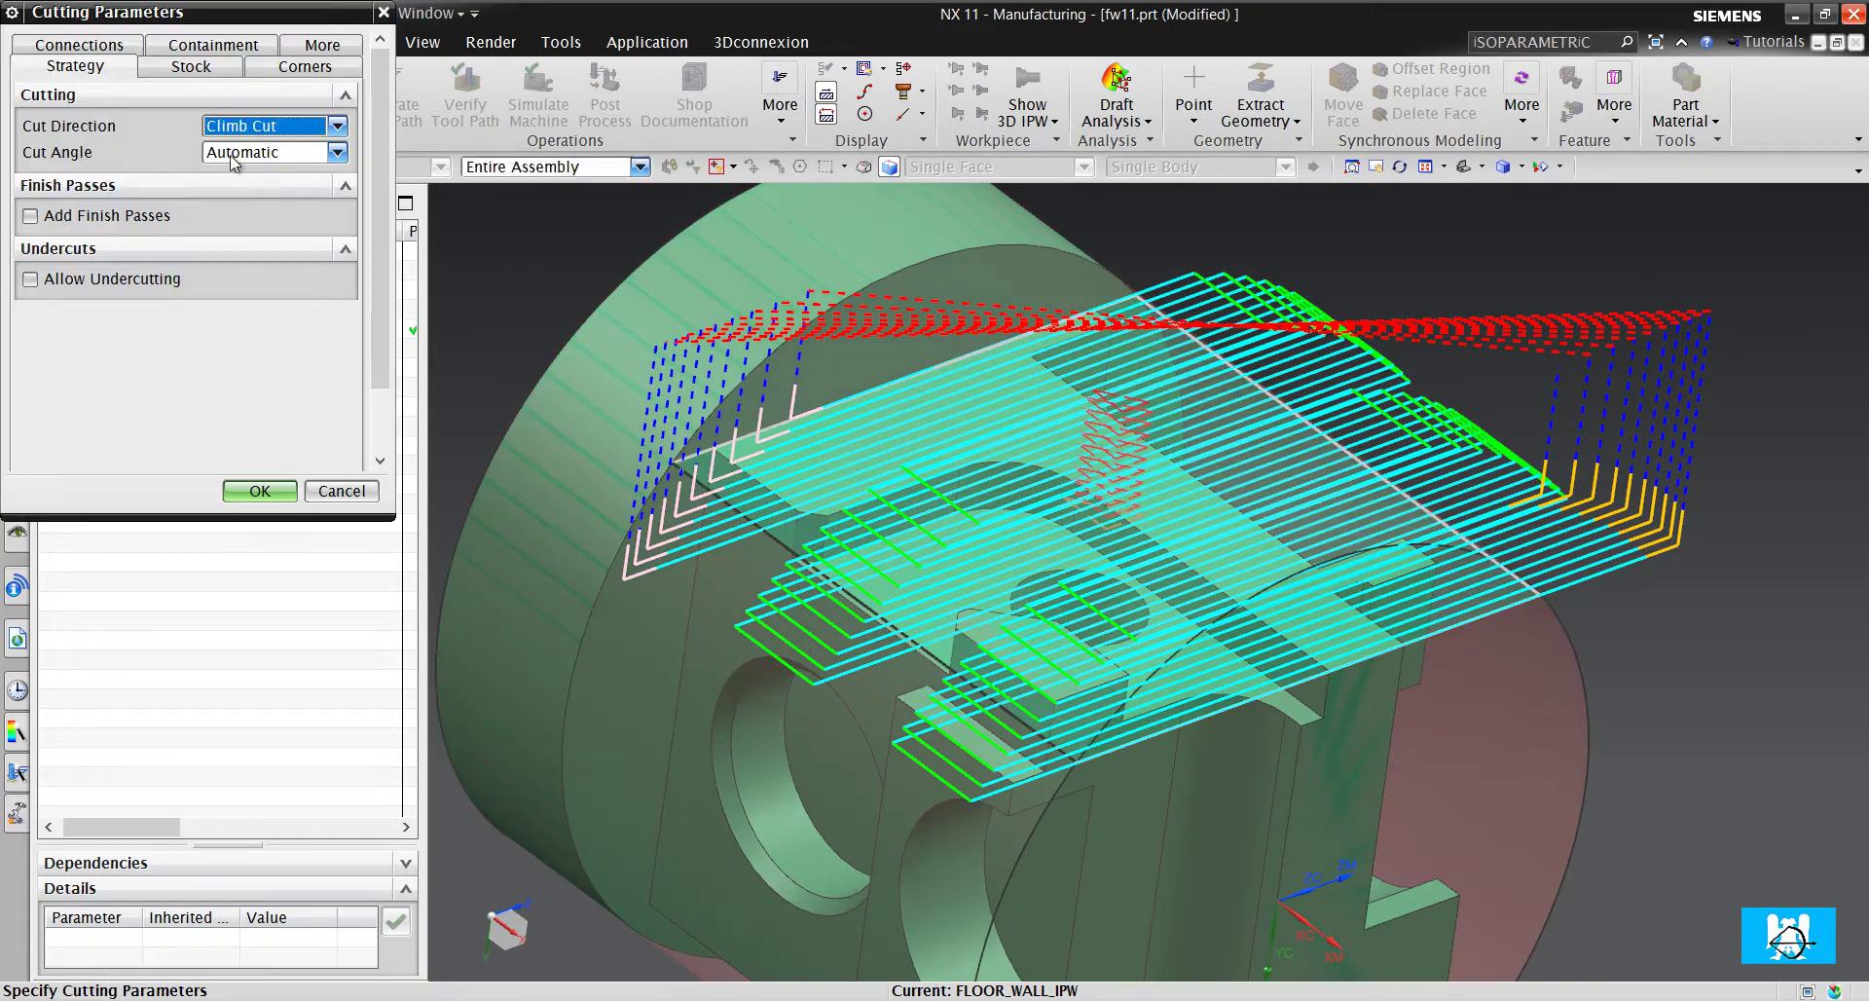
{"action": "left_click", "coordinate": [214, 66]}
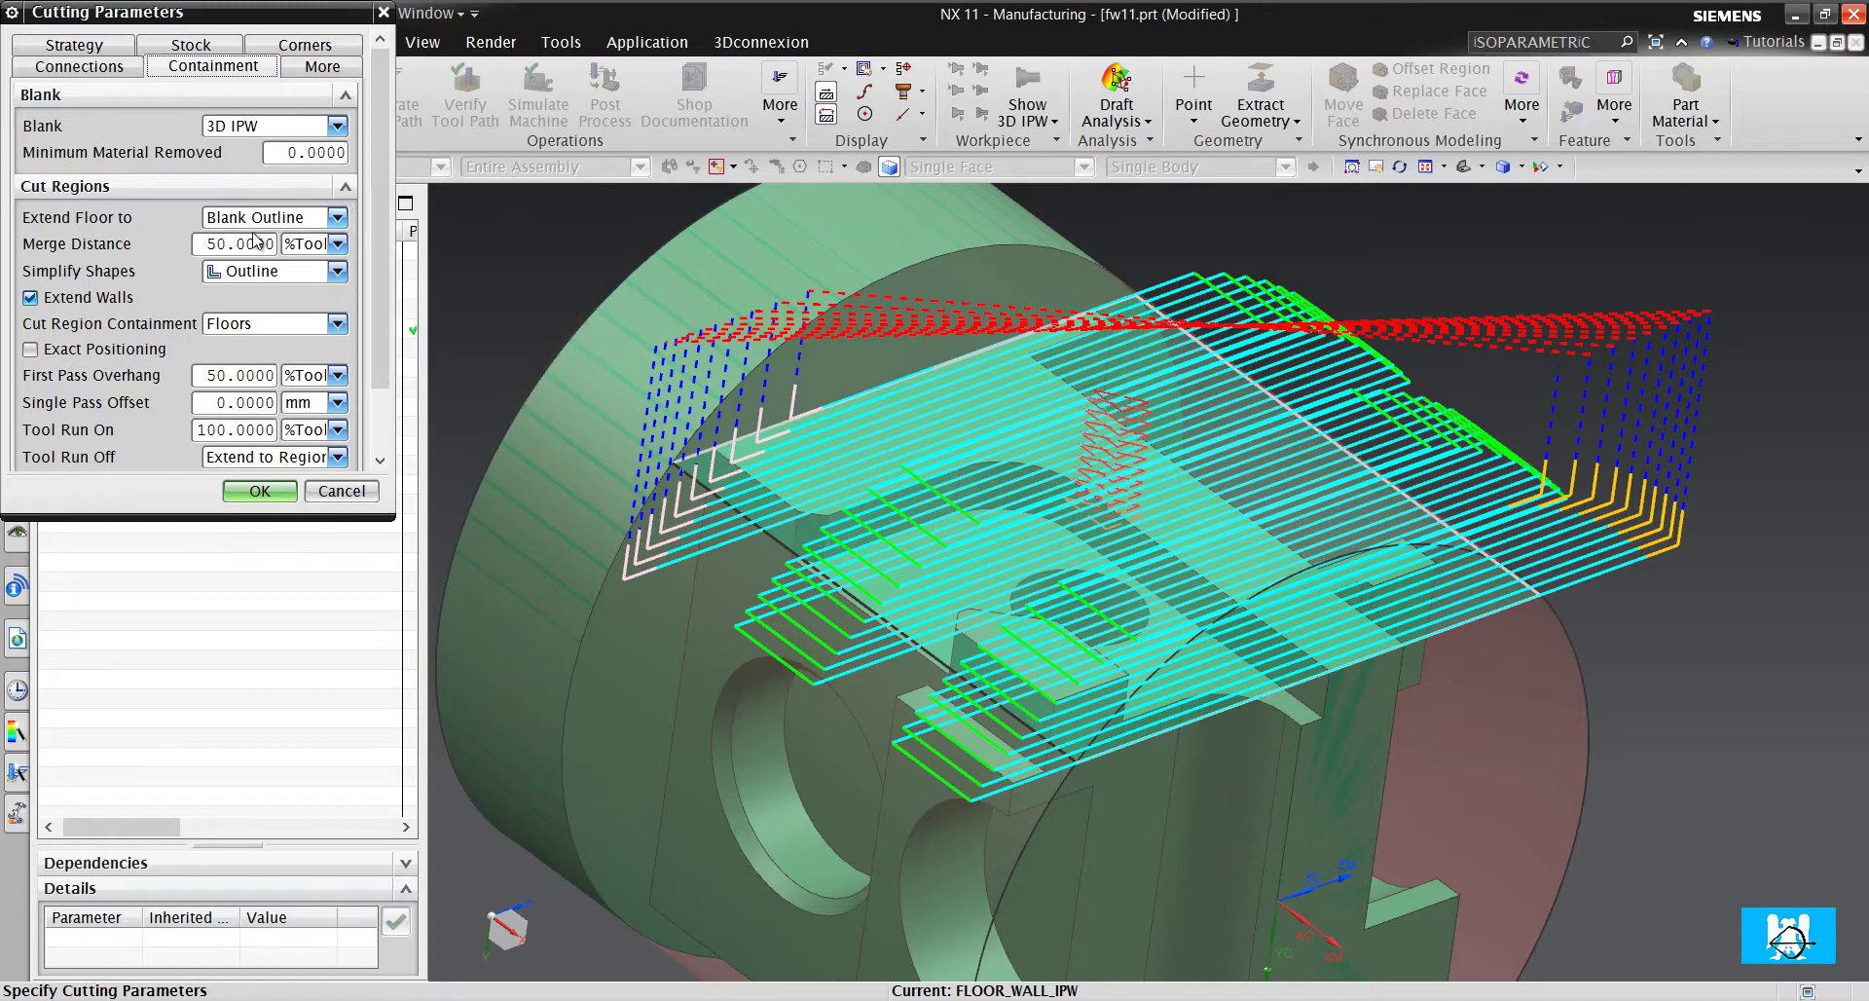
{"action": "left_click", "coordinate": [258, 263]}
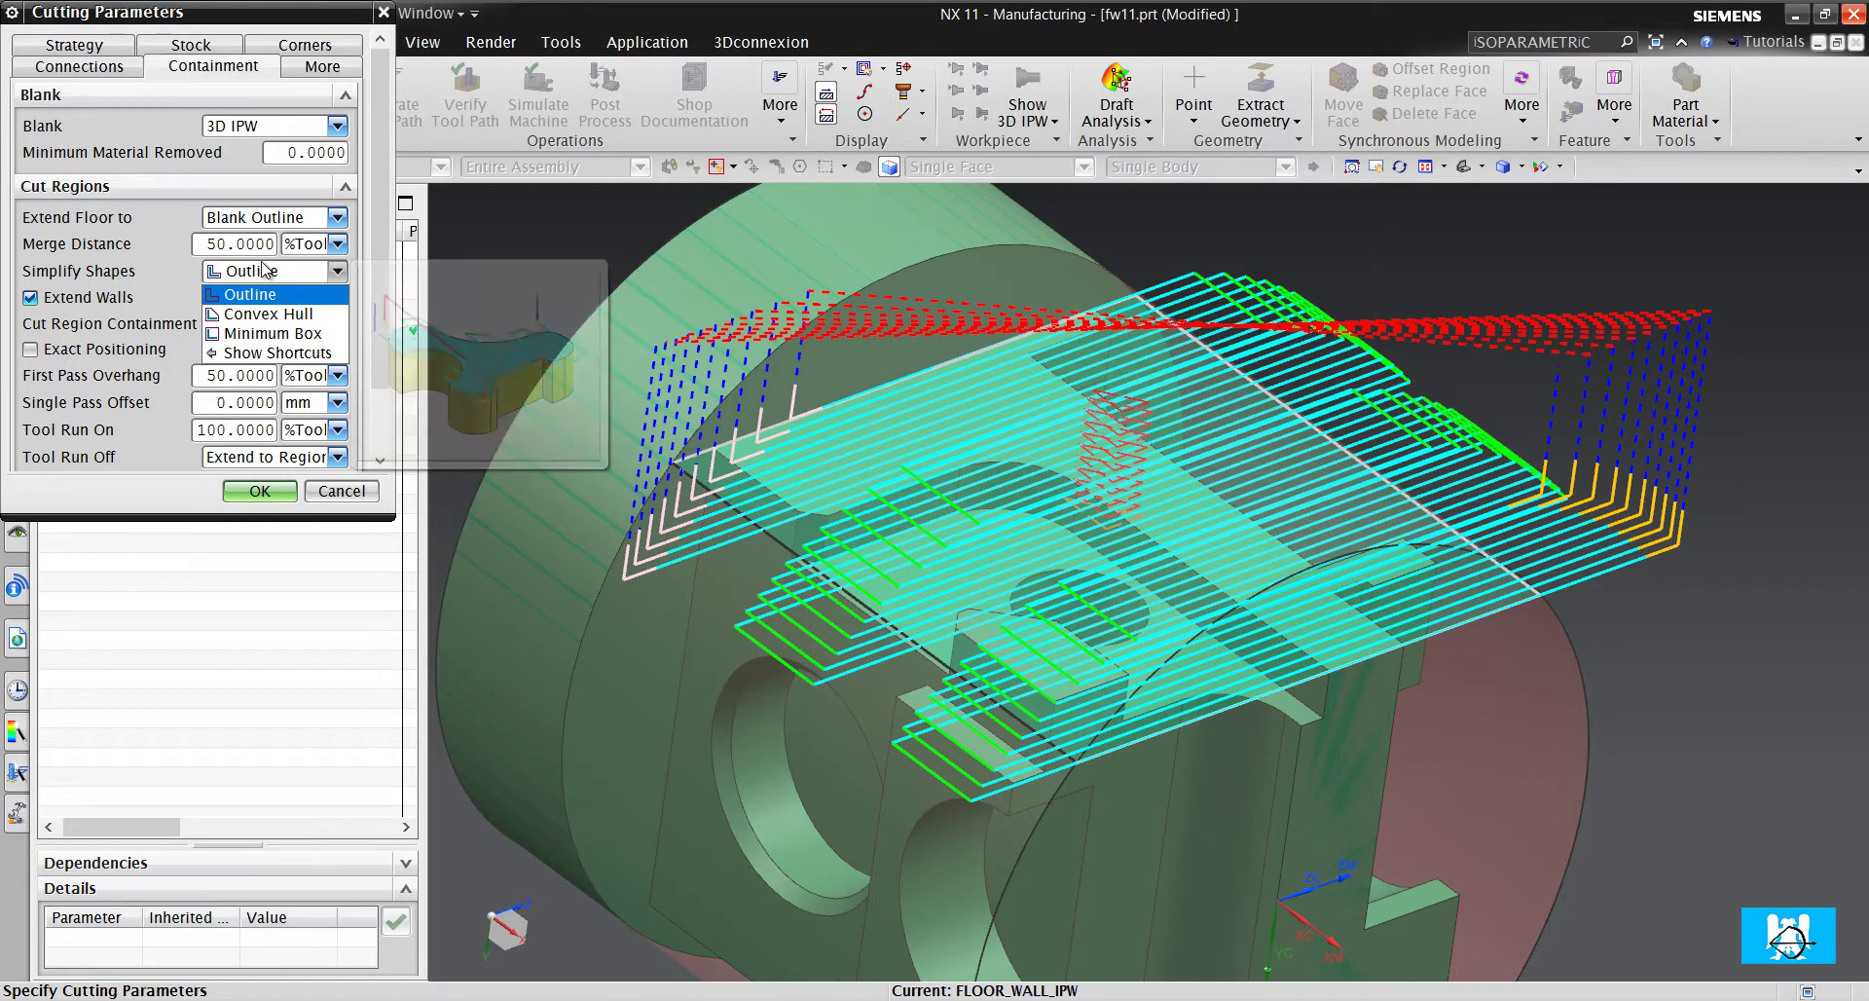
{"action": "left_click", "coordinate": [260, 265]}
{"action": "left_click", "coordinate": [342, 494]}
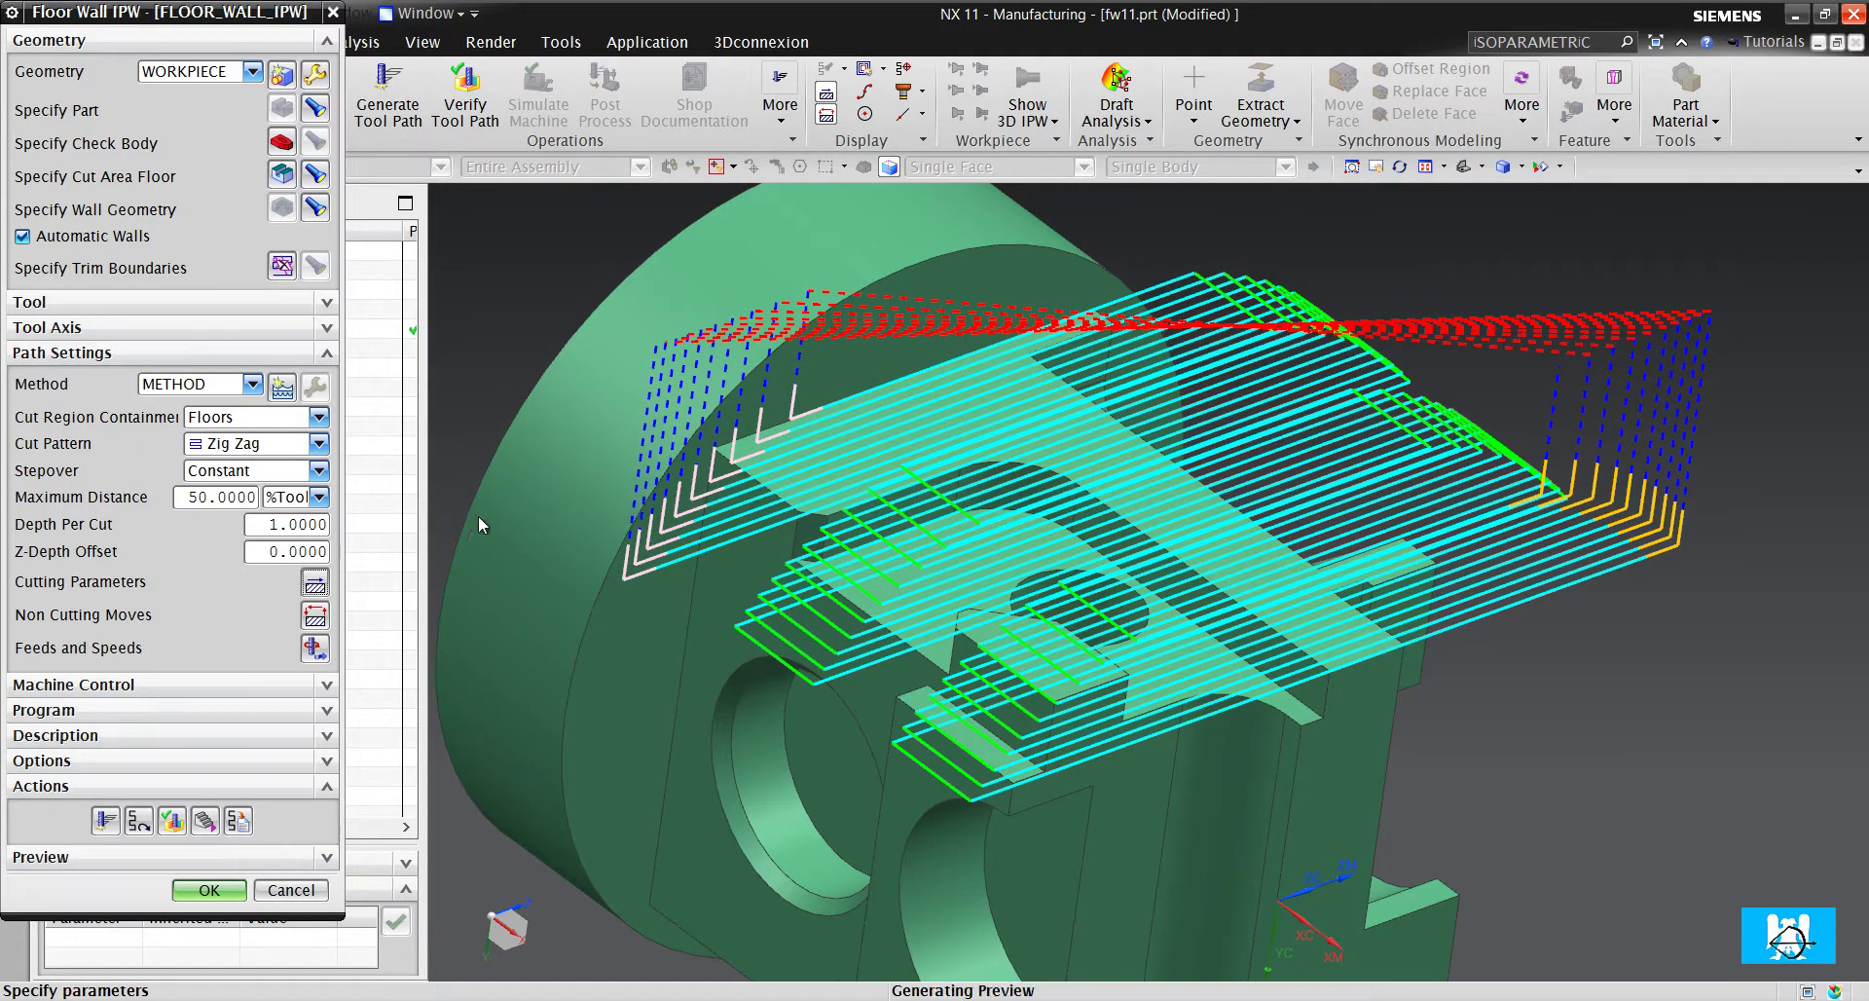
Examine the tool path in Replay visualization, comparing pass lengths with the round profile, and accept the Floor Wall IPW operation
{"action": "left_click", "coordinate": [177, 825]}
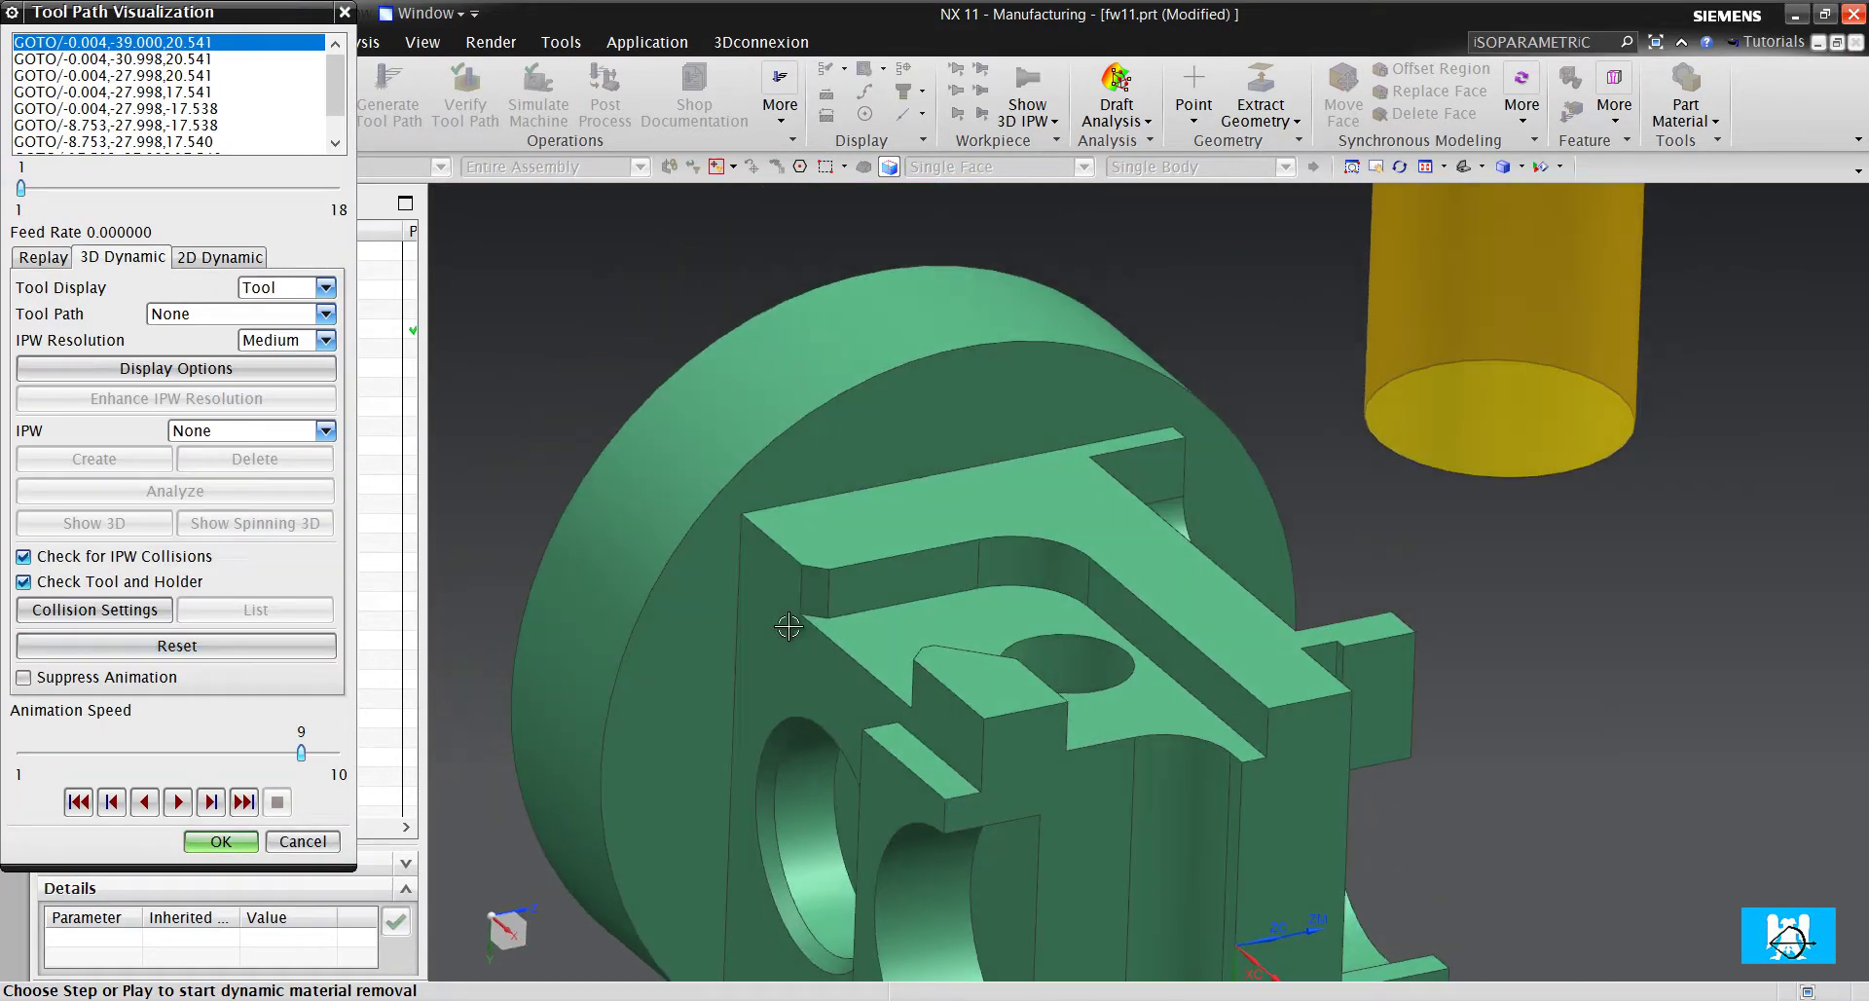
{"action": "middle_click_drag", "start_coordinate": [789, 626], "coordinate": [790, 634]}
{"action": "key", "text": "F8"}
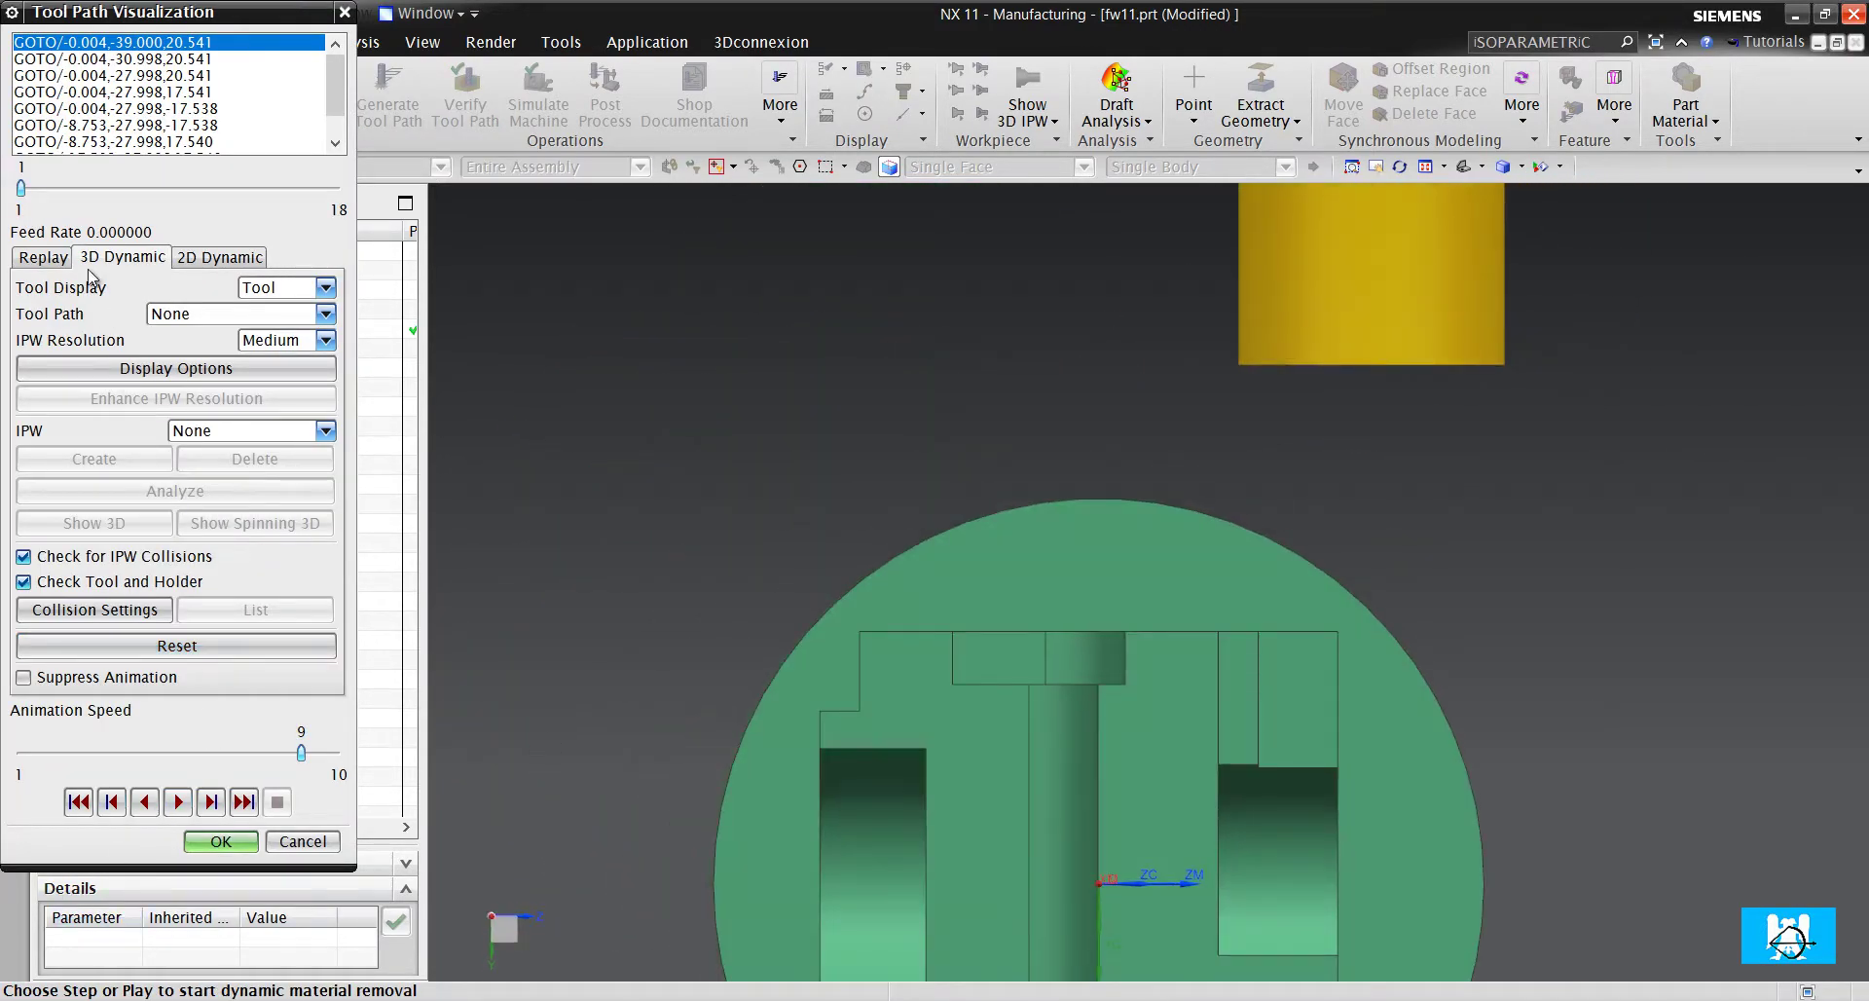
{"action": "left_click", "coordinate": [44, 257]}
{"action": "scroll", "coordinate": [814, 625], "scroll_direction": "up", "scroll_amount": 2}
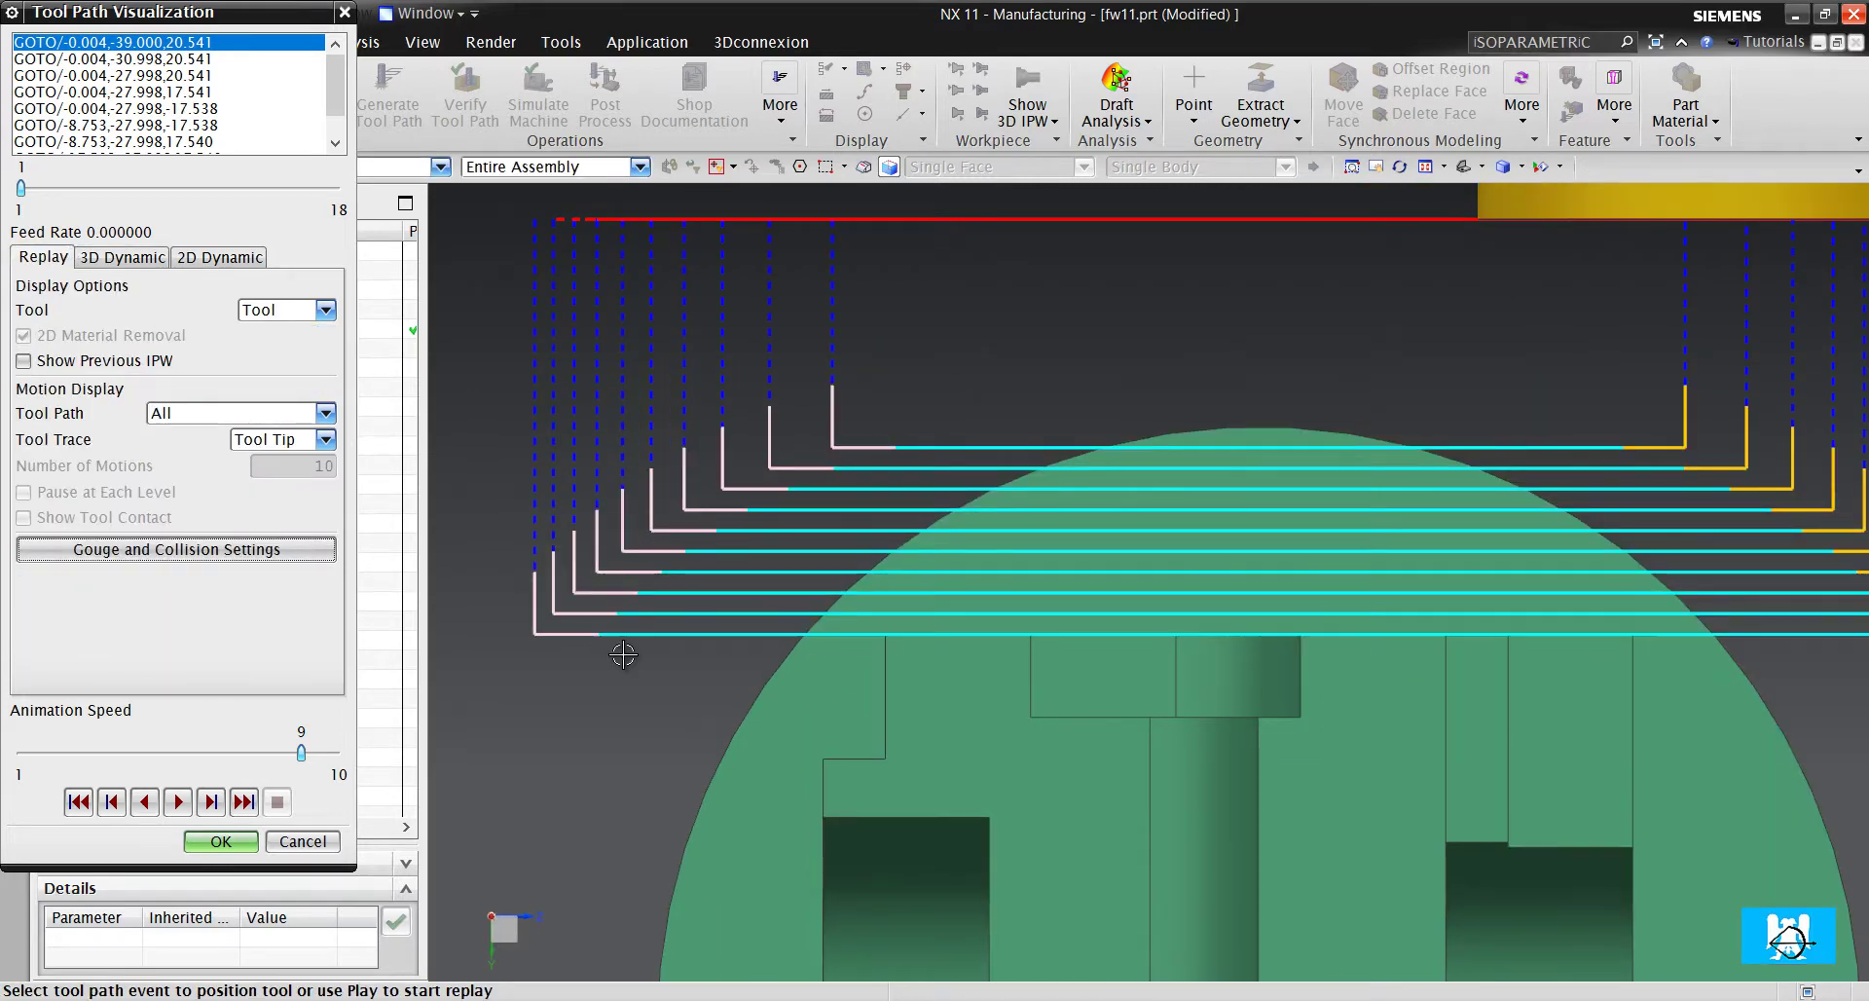
{"action": "scroll", "coordinate": [1090, 585], "scroll_direction": "down", "scroll_amount": 4}
{"action": "middle_click_drag", "start_coordinate": [1090, 586], "coordinate": [825, 618]}
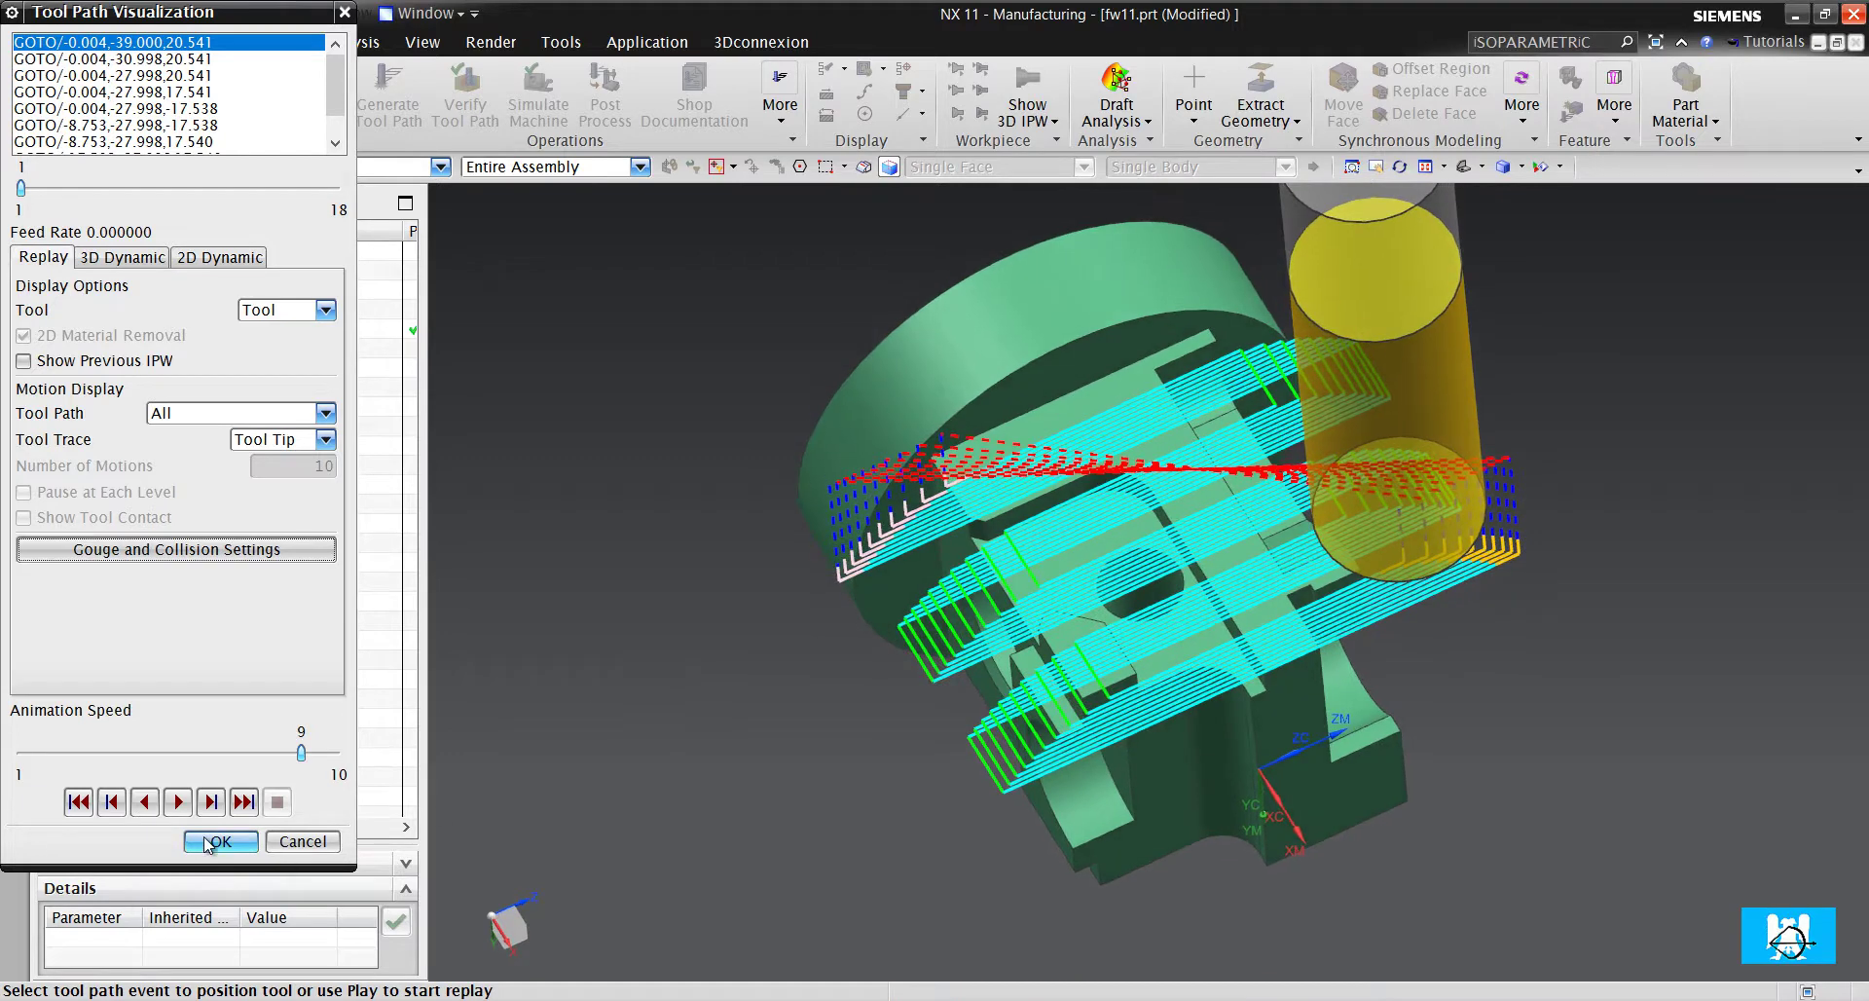
{"action": "left_click", "coordinate": [212, 840]}
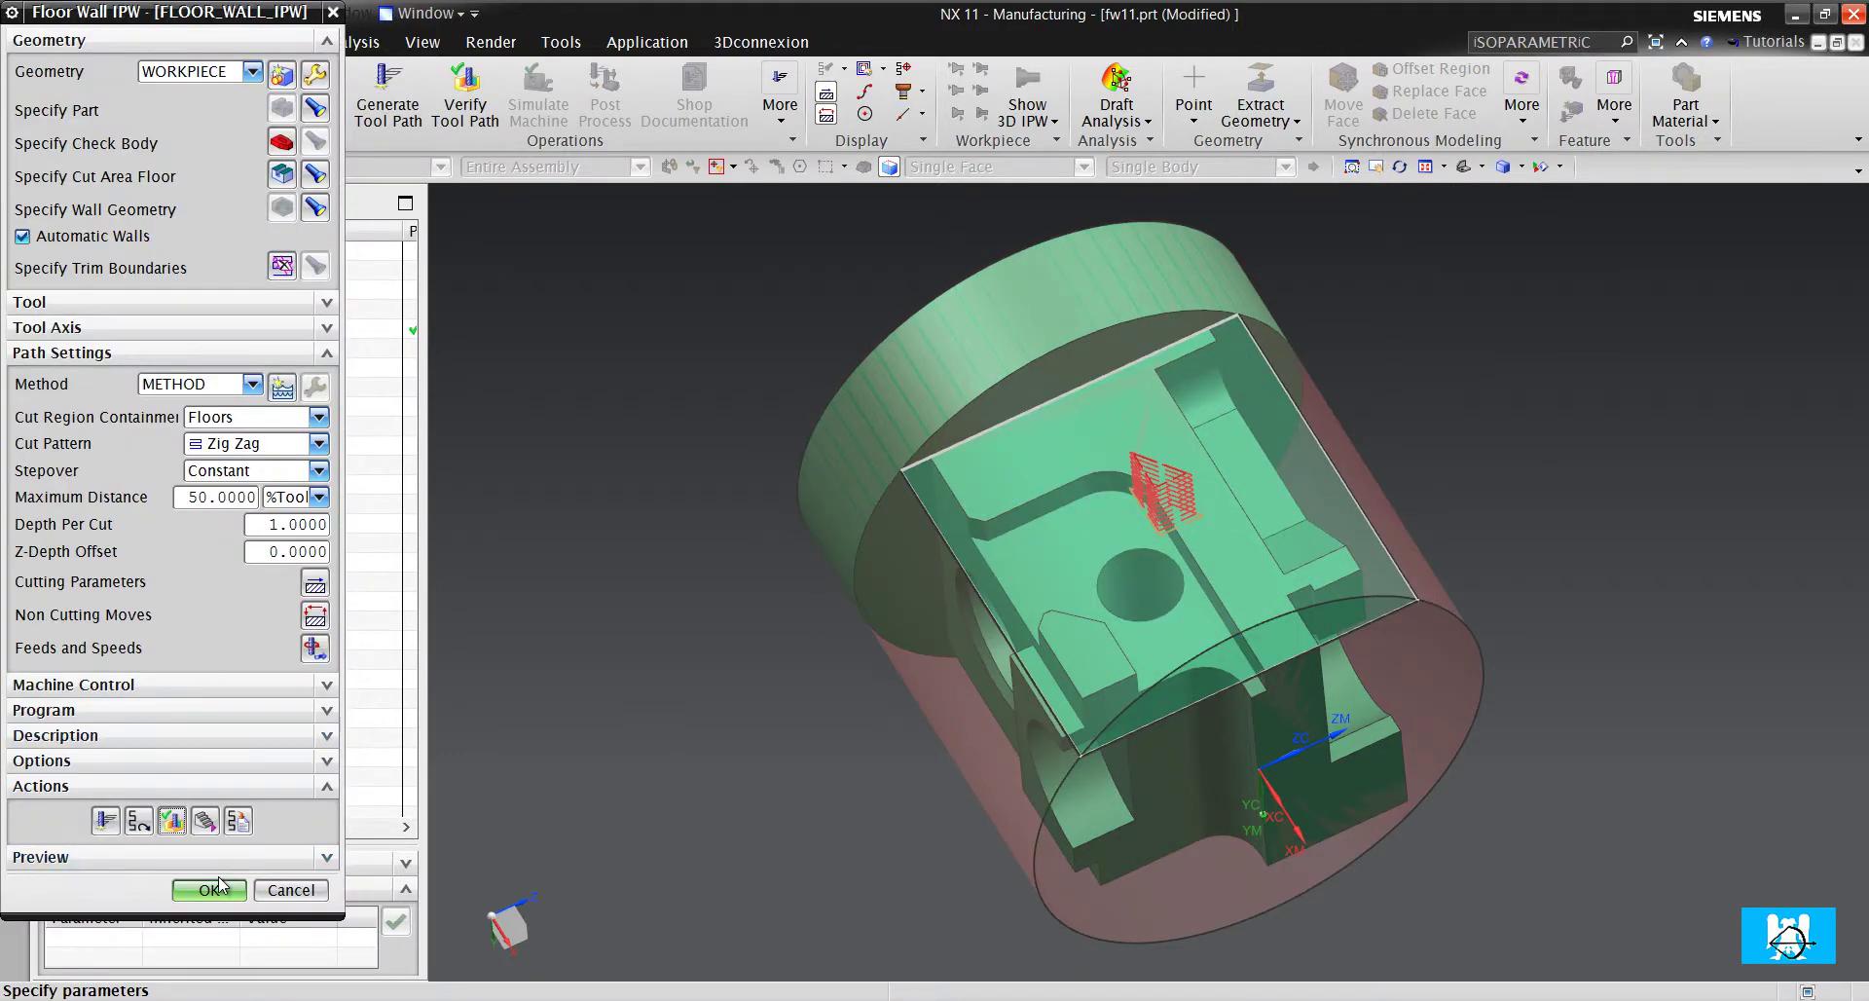
{"action": "left_click", "coordinate": [209, 890]}
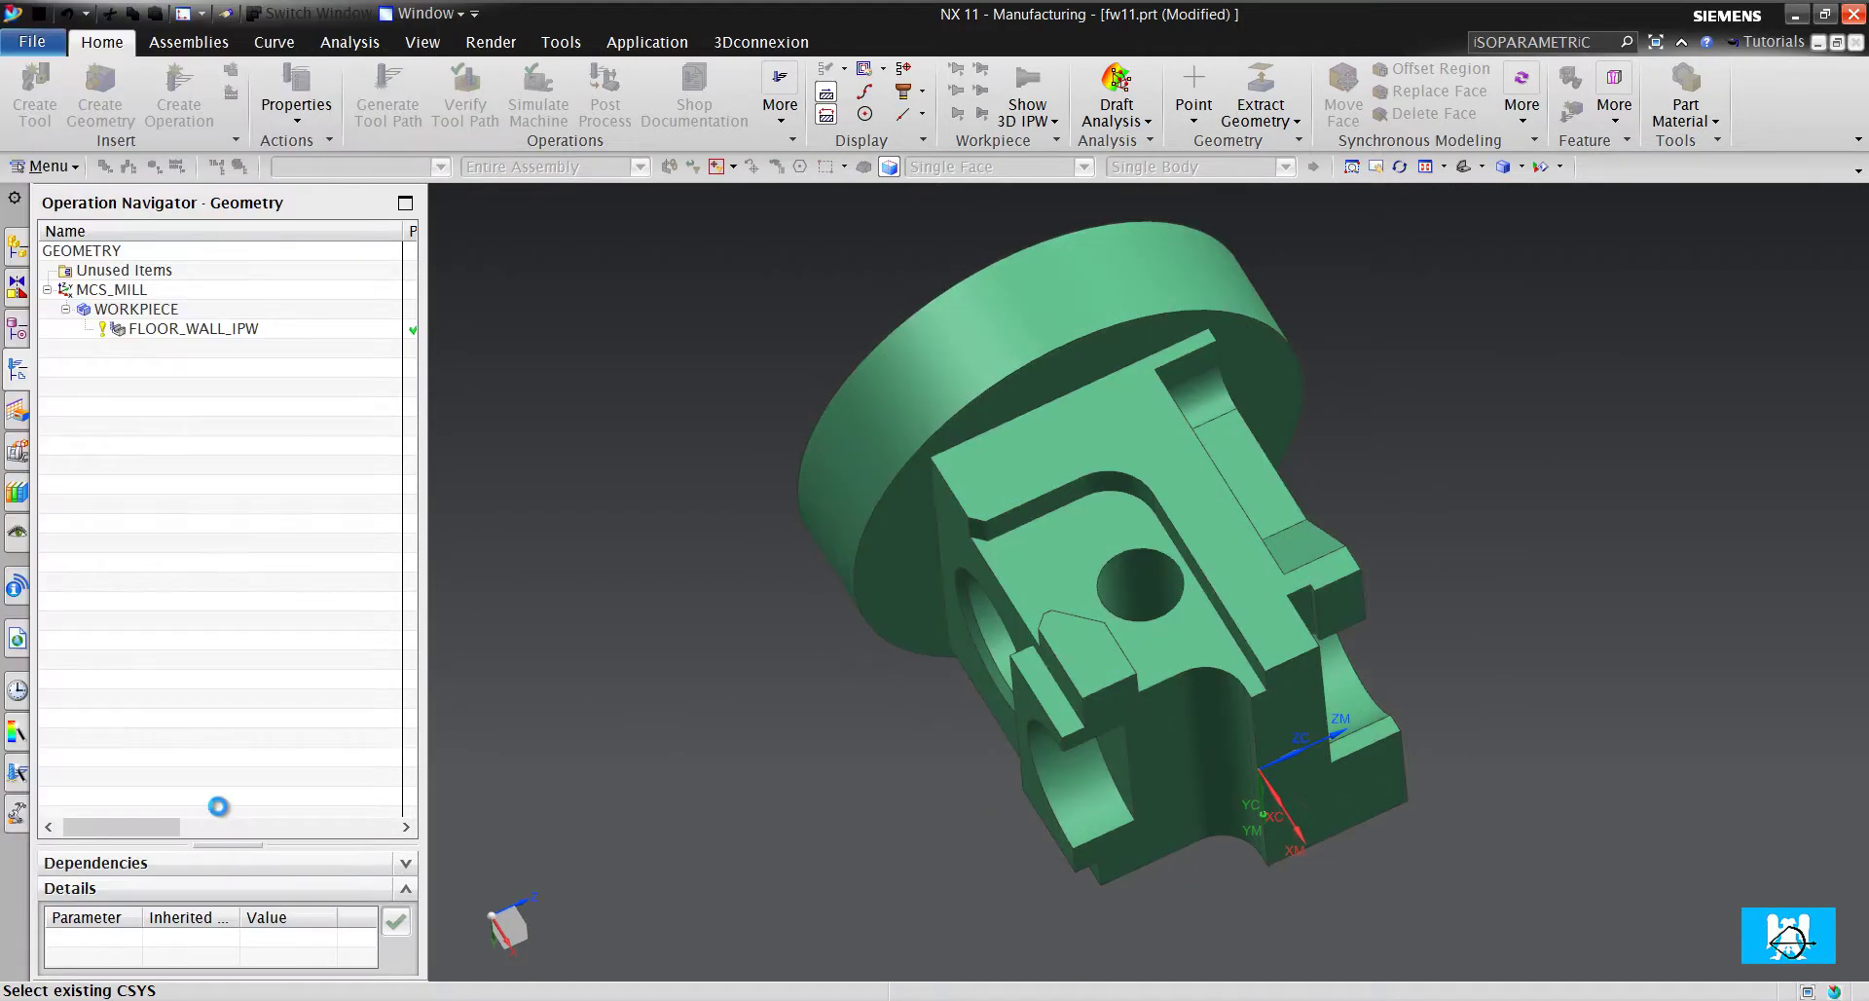
Copy the FLOOR_WALL_IPW operation and paste three duplicates of it under WORKPIECE
{"action": "right_click", "coordinate": [202, 332]}
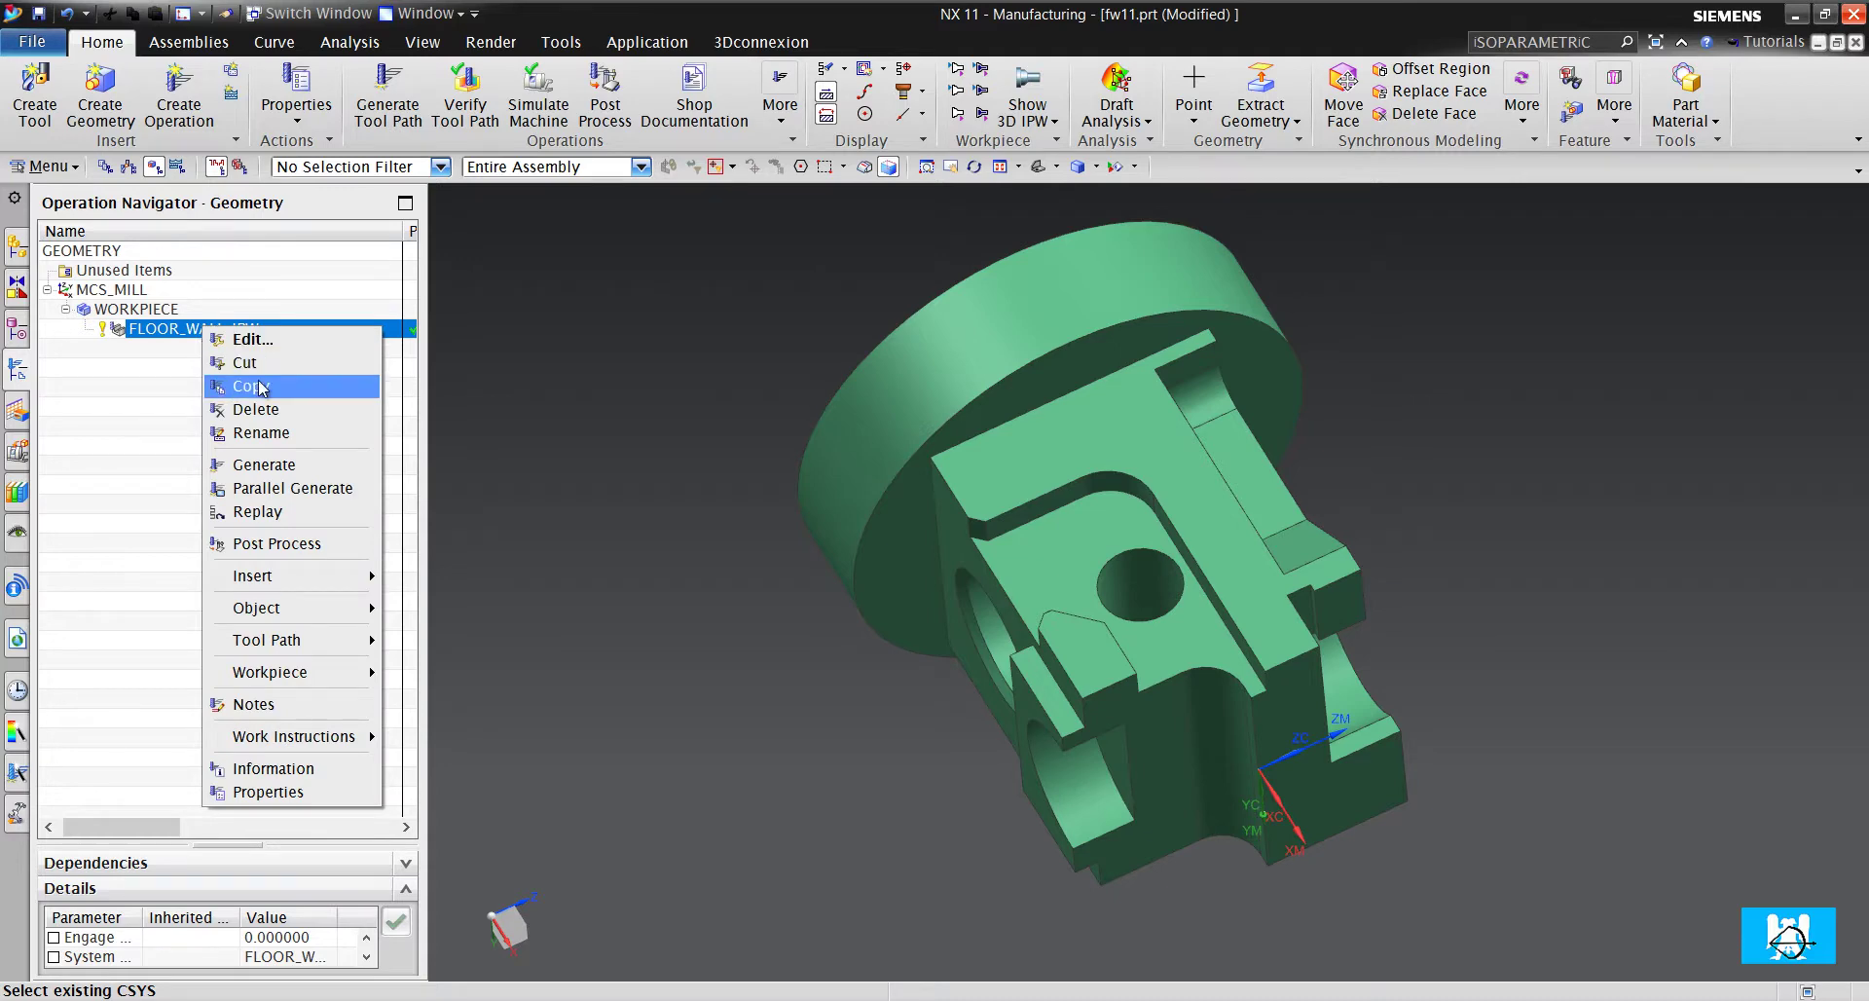
{"action": "left_click", "coordinate": [249, 373]}
{"action": "right_click", "coordinate": [233, 331]}
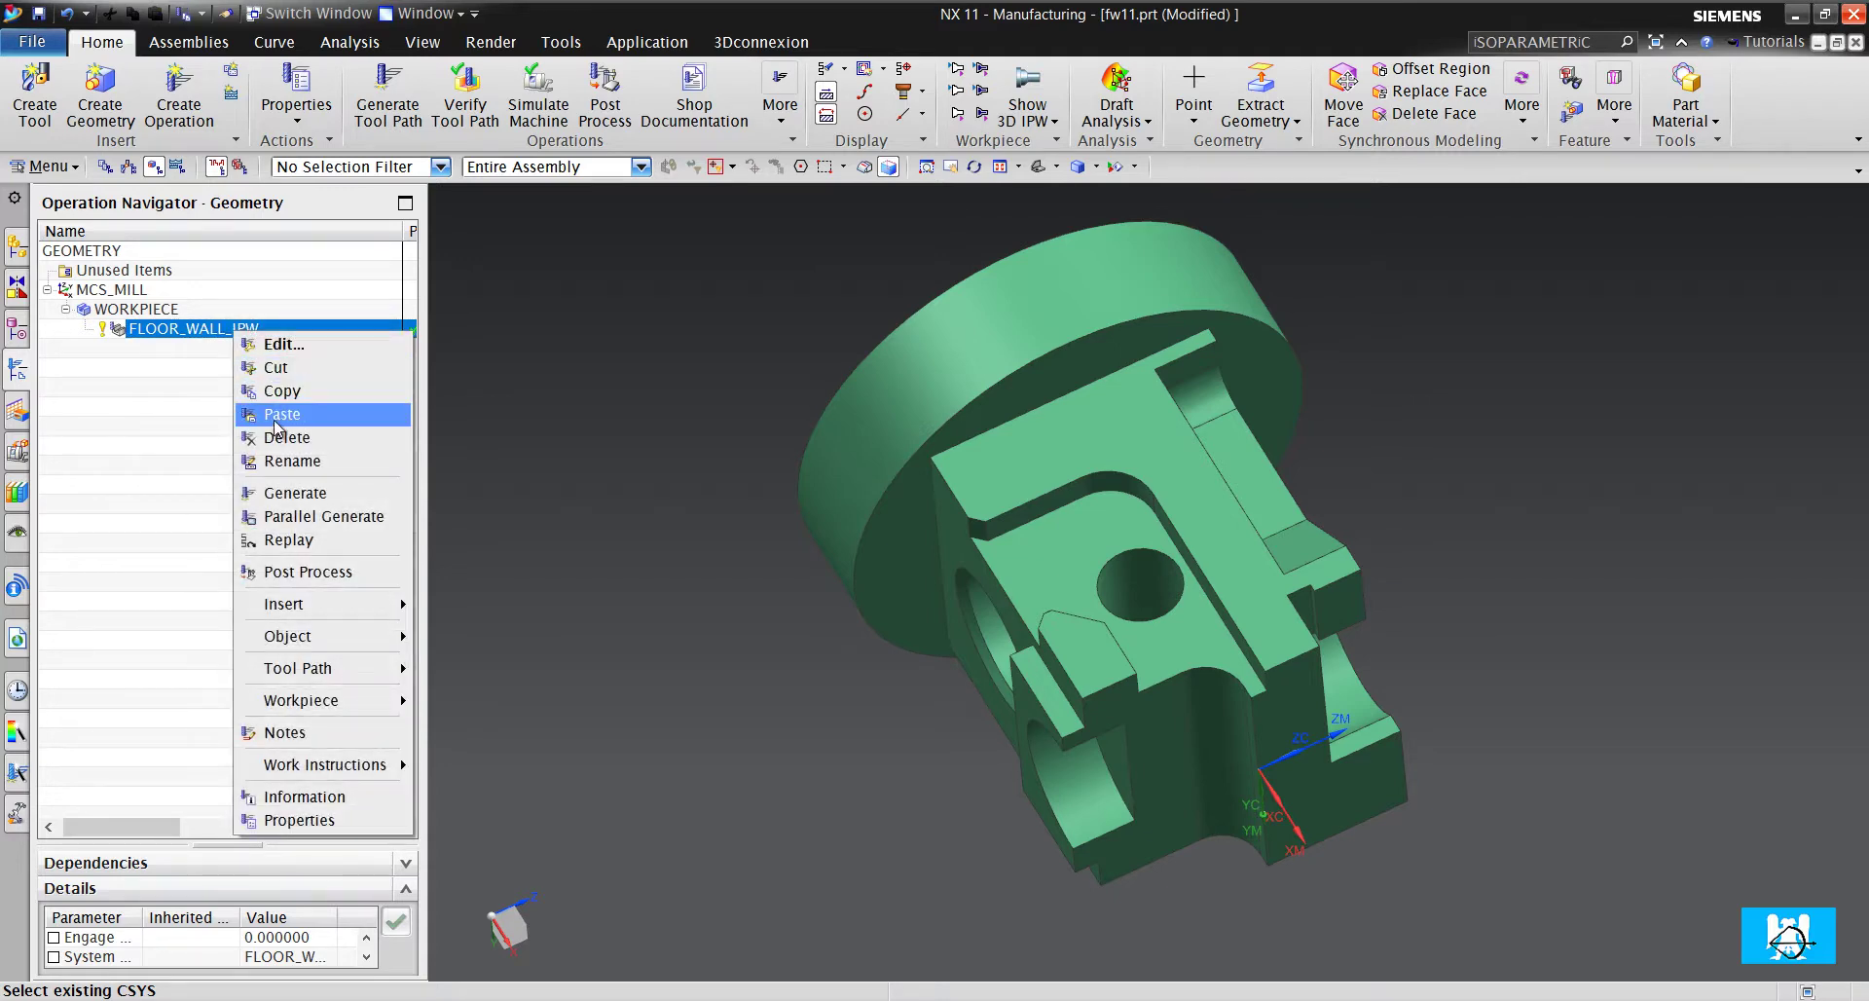
{"action": "left_click", "coordinate": [278, 415]}
{"action": "right_click", "coordinate": [272, 350]}
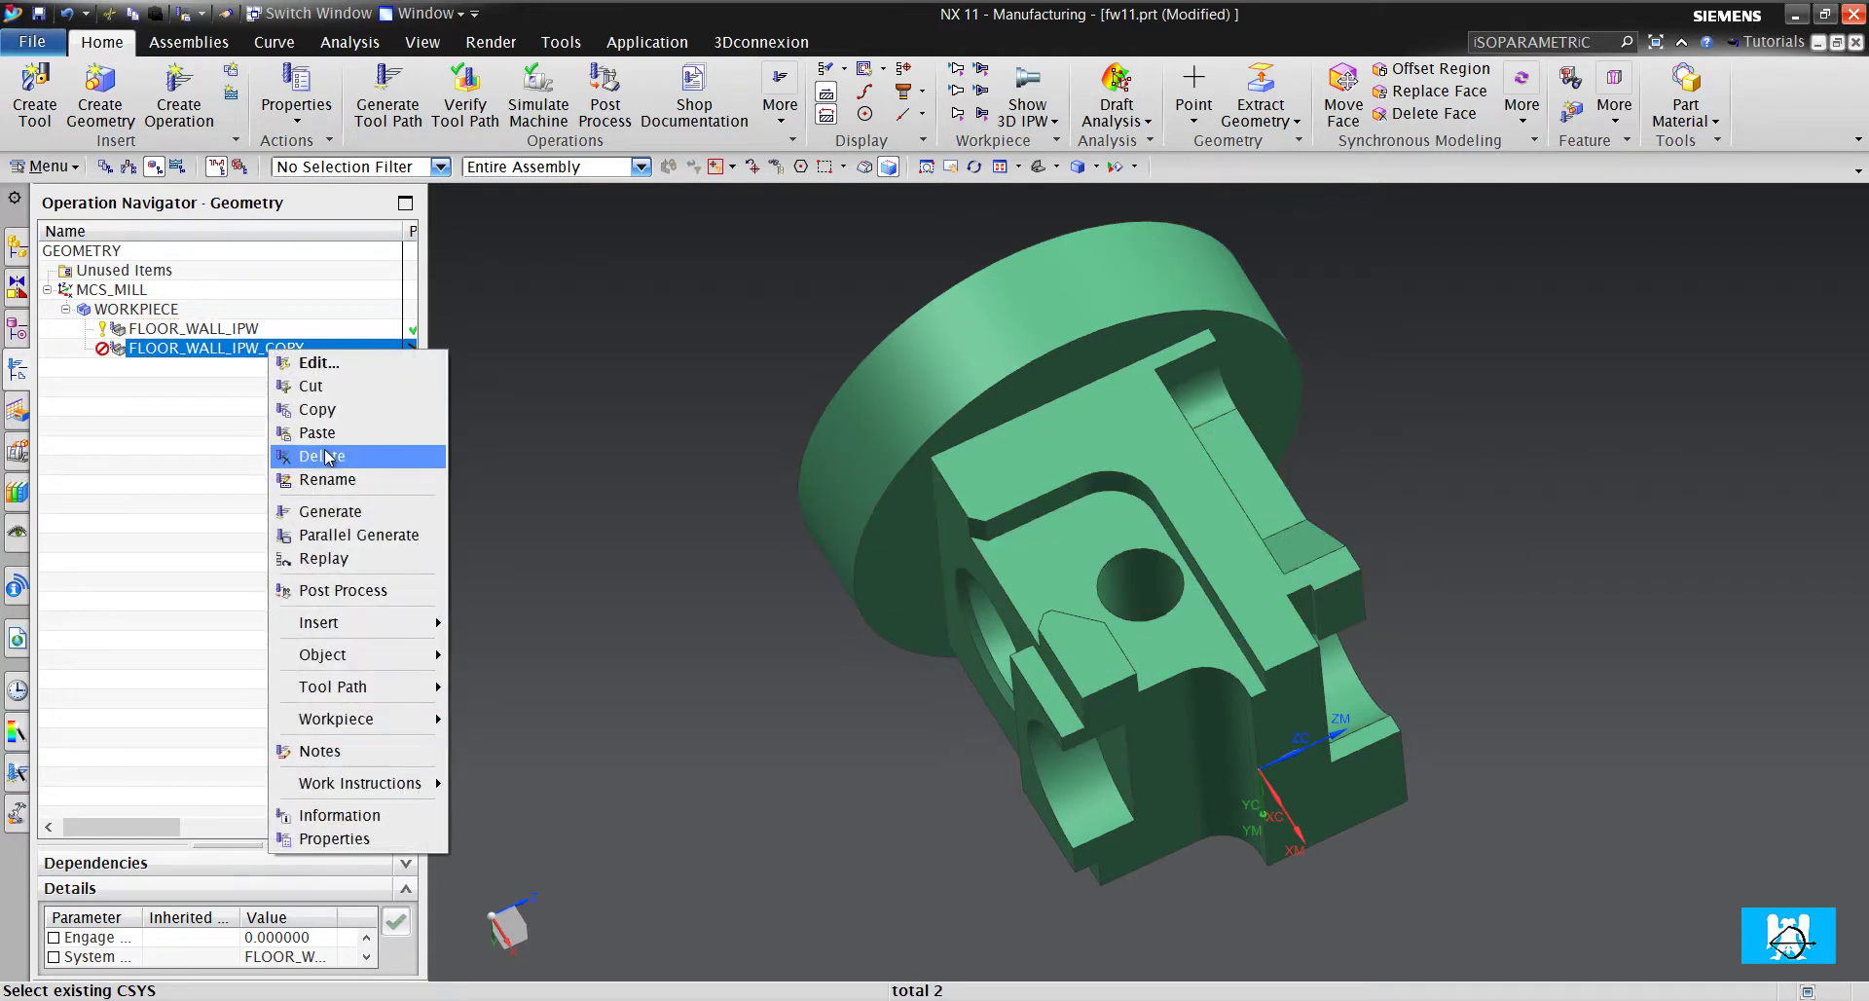
{"action": "left_click", "coordinate": [322, 432]}
{"action": "right_click", "coordinate": [278, 369]}
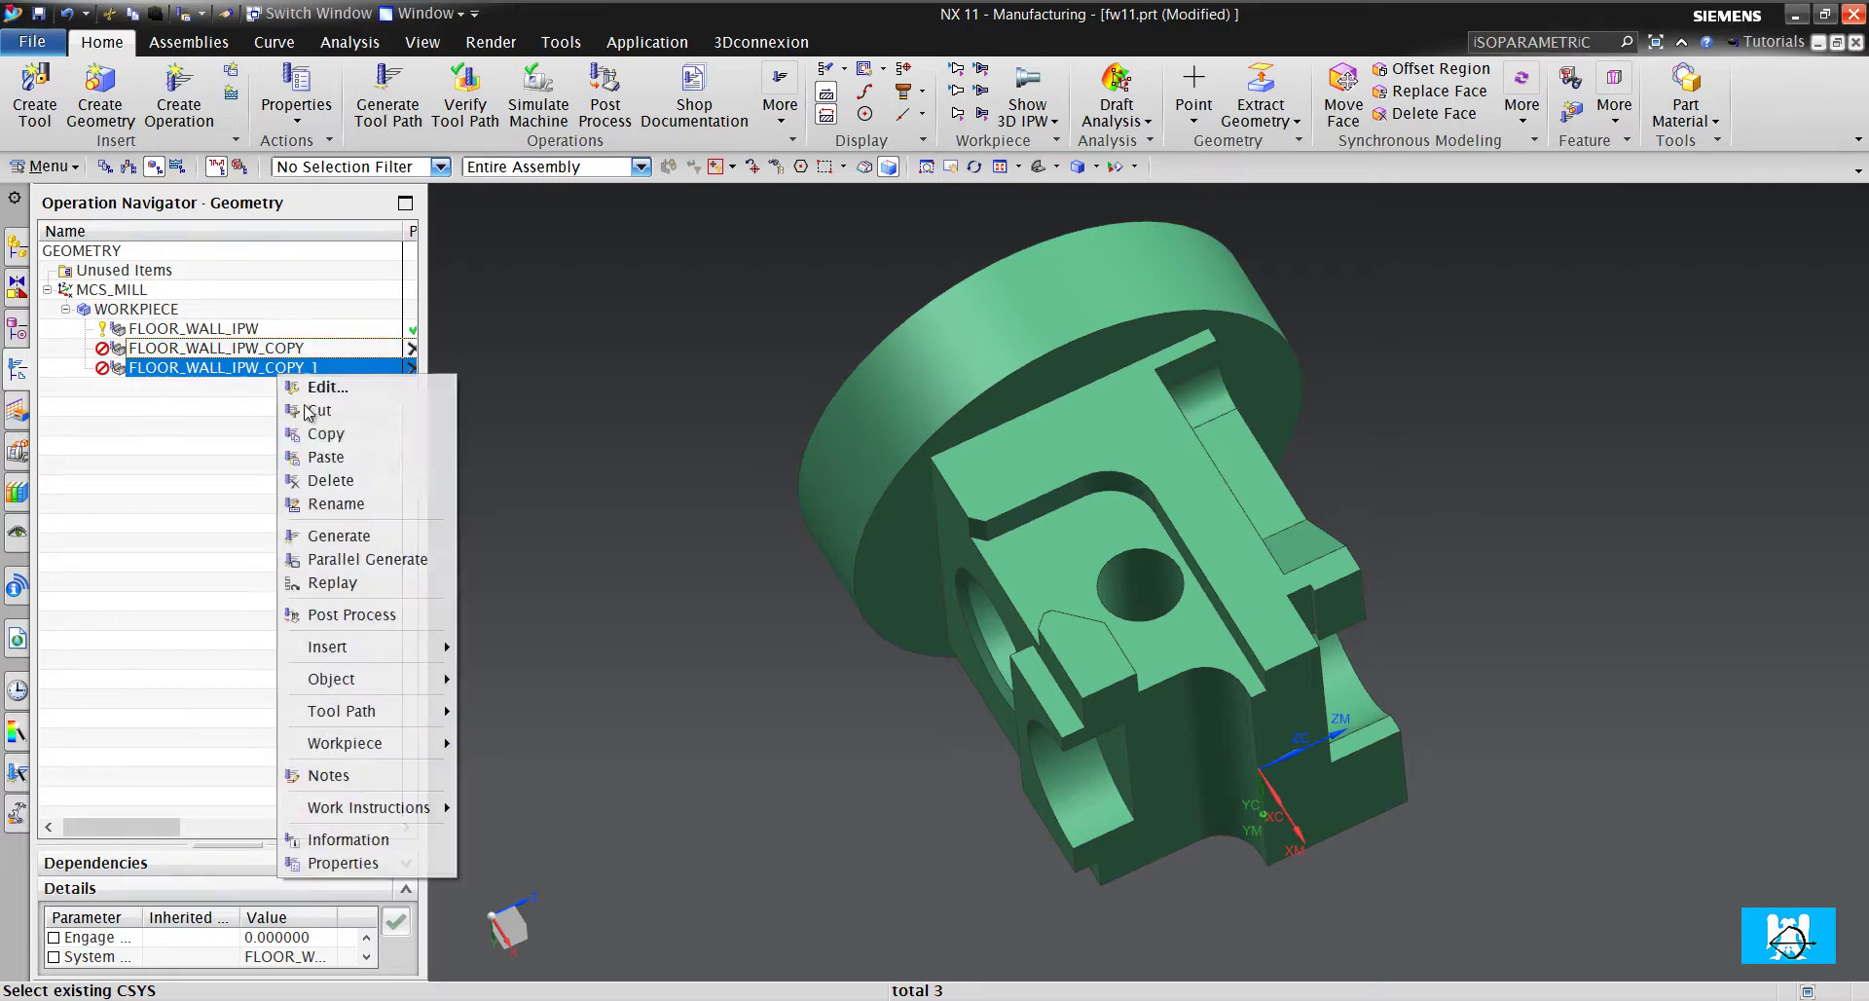
{"action": "left_click", "coordinate": [324, 457]}
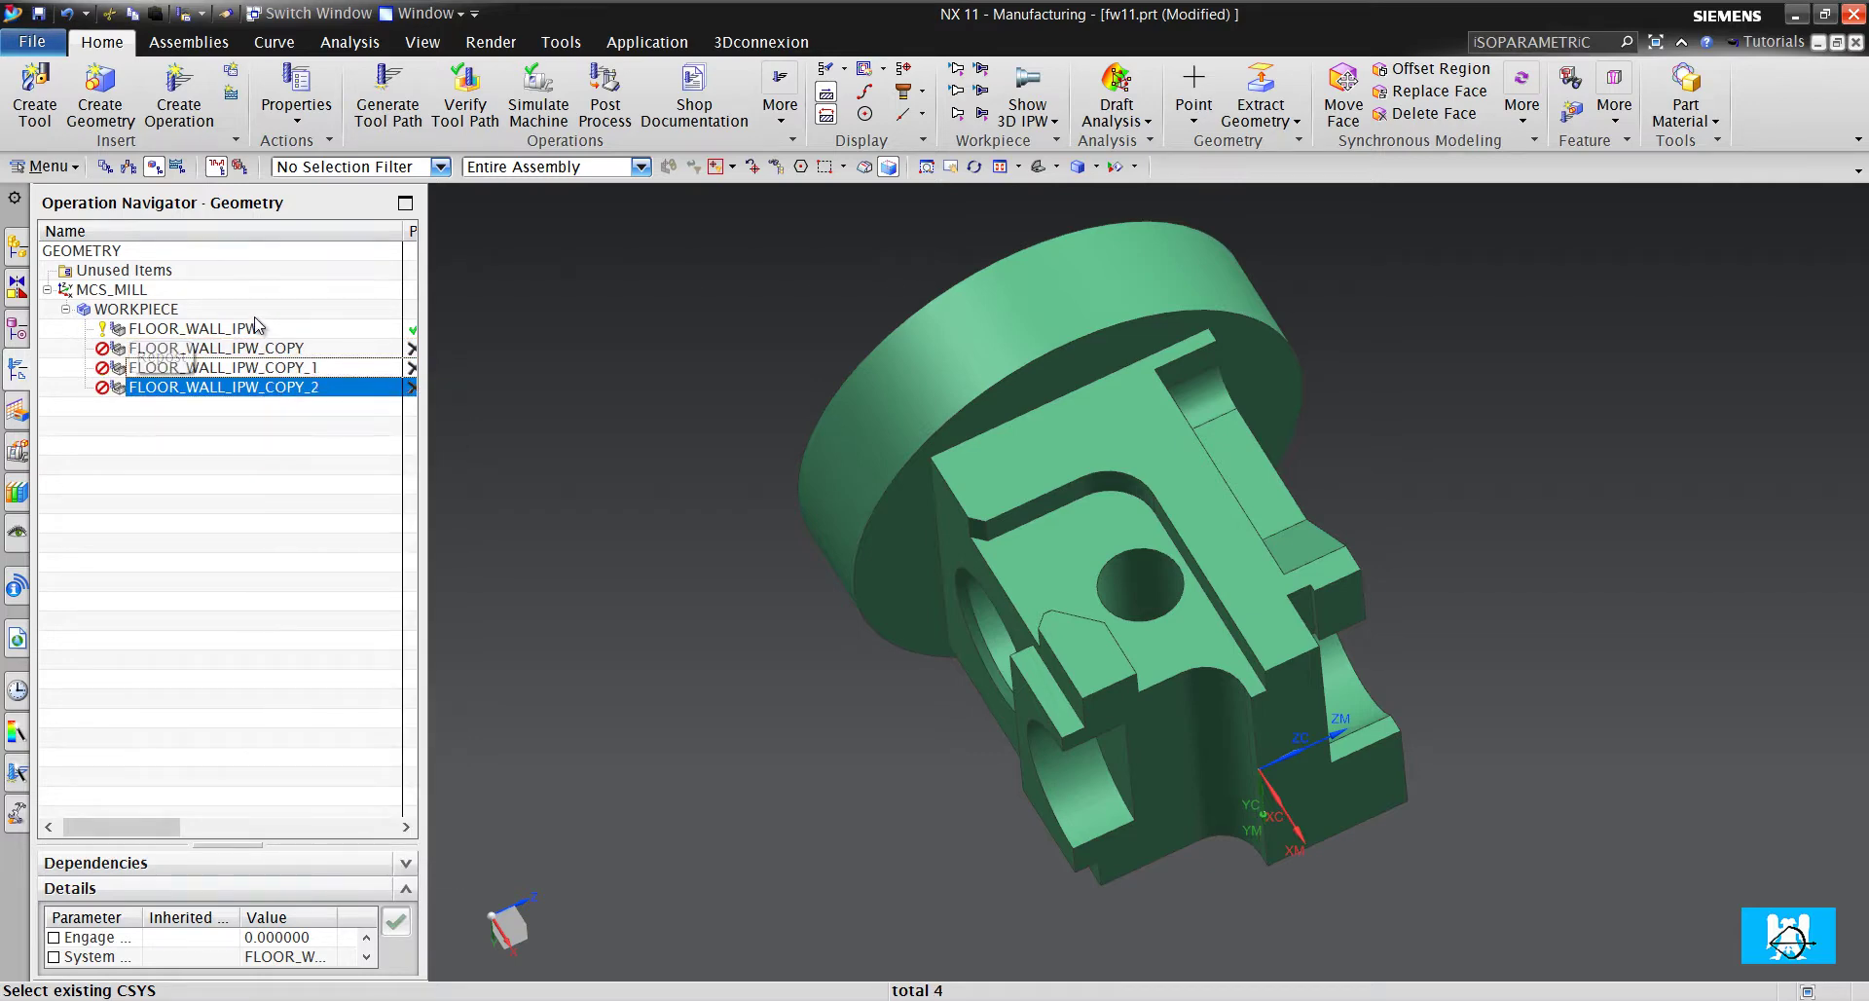
Assign the flat face beside the large open bore and side pocket as the cut area floor of FLOOR_WALL_IPW_COPY
{"action": "left_click", "coordinate": [258, 312]}
{"action": "left_click", "coordinate": [258, 328]}
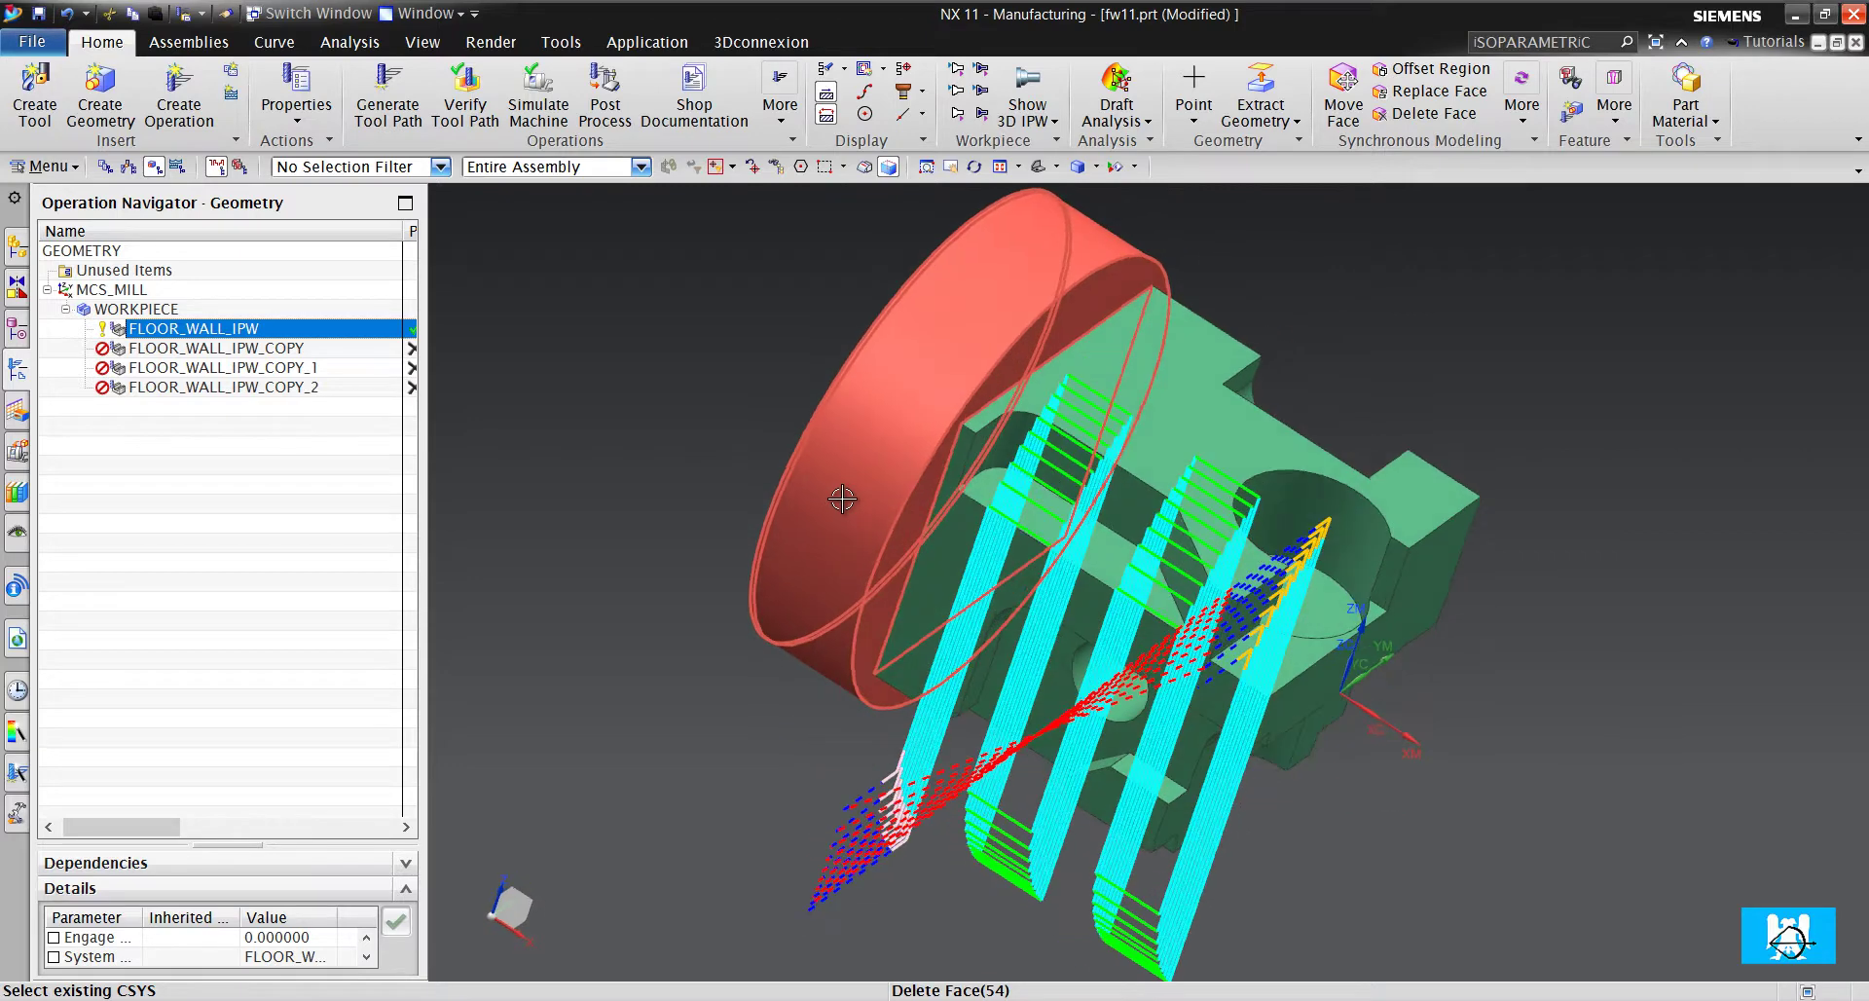
{"action": "double_click", "coordinate": [326, 349]}
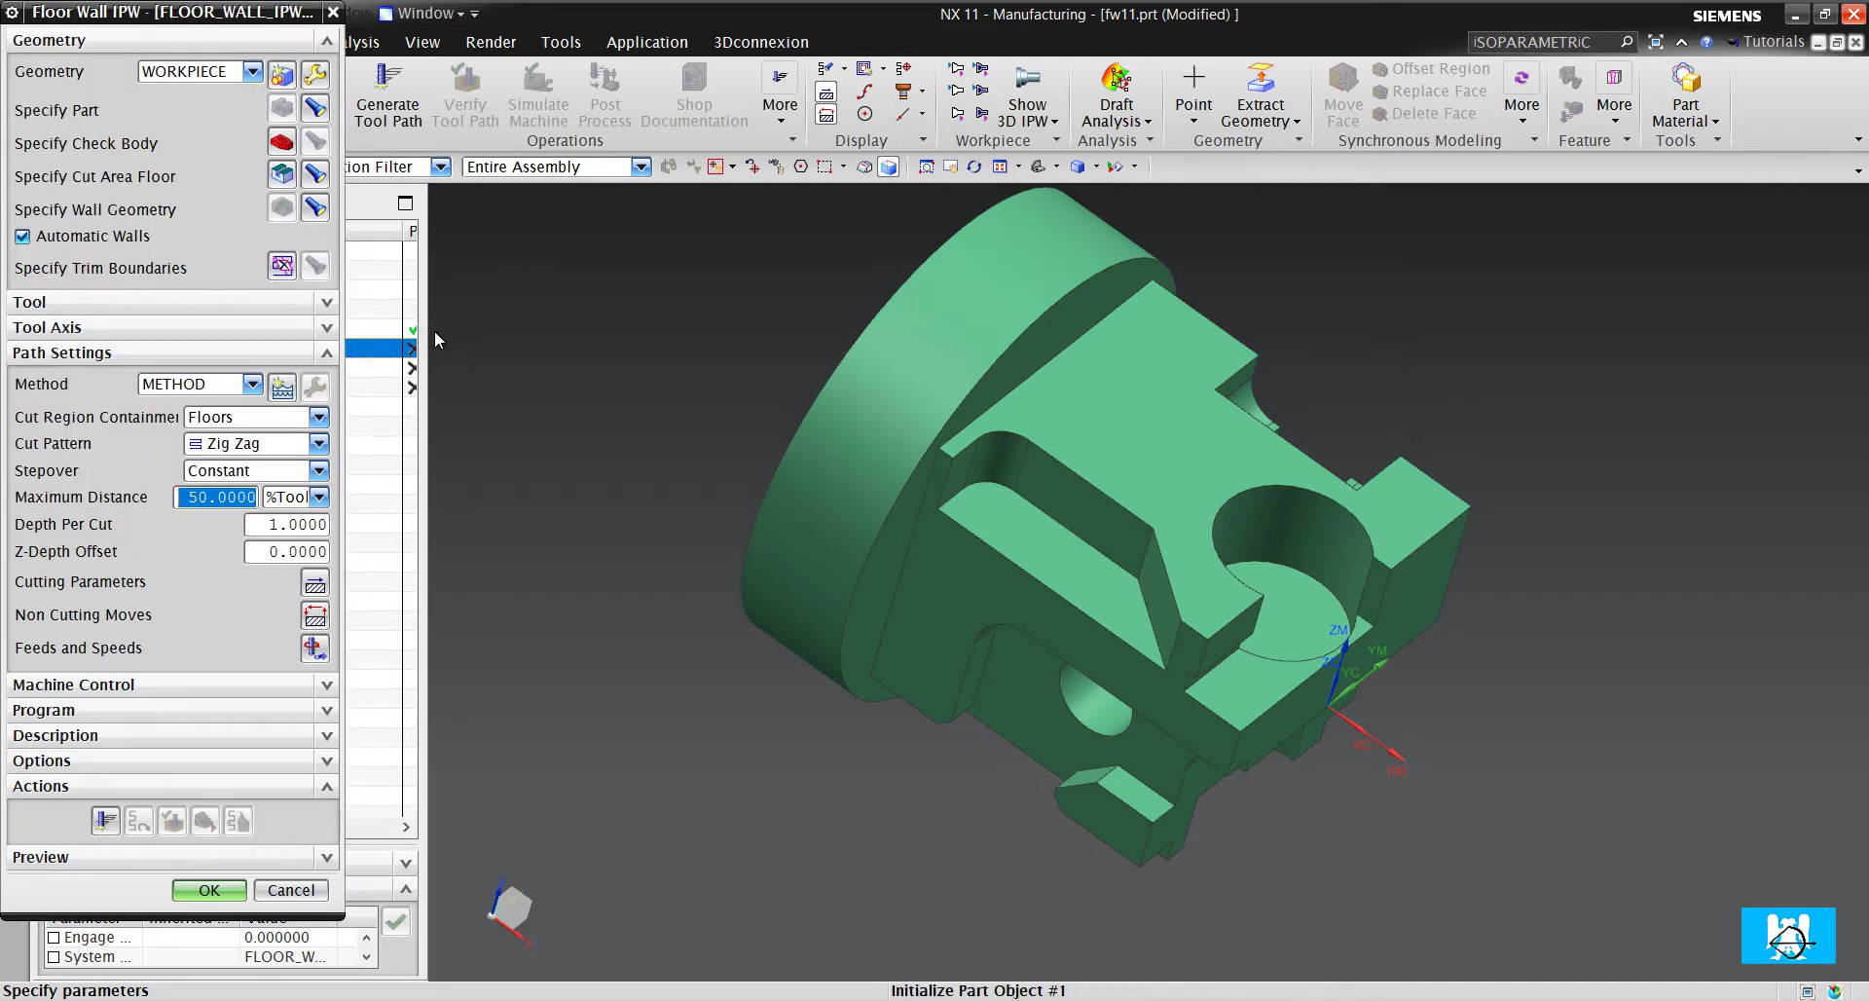
{"action": "left_click", "coordinate": [283, 176]}
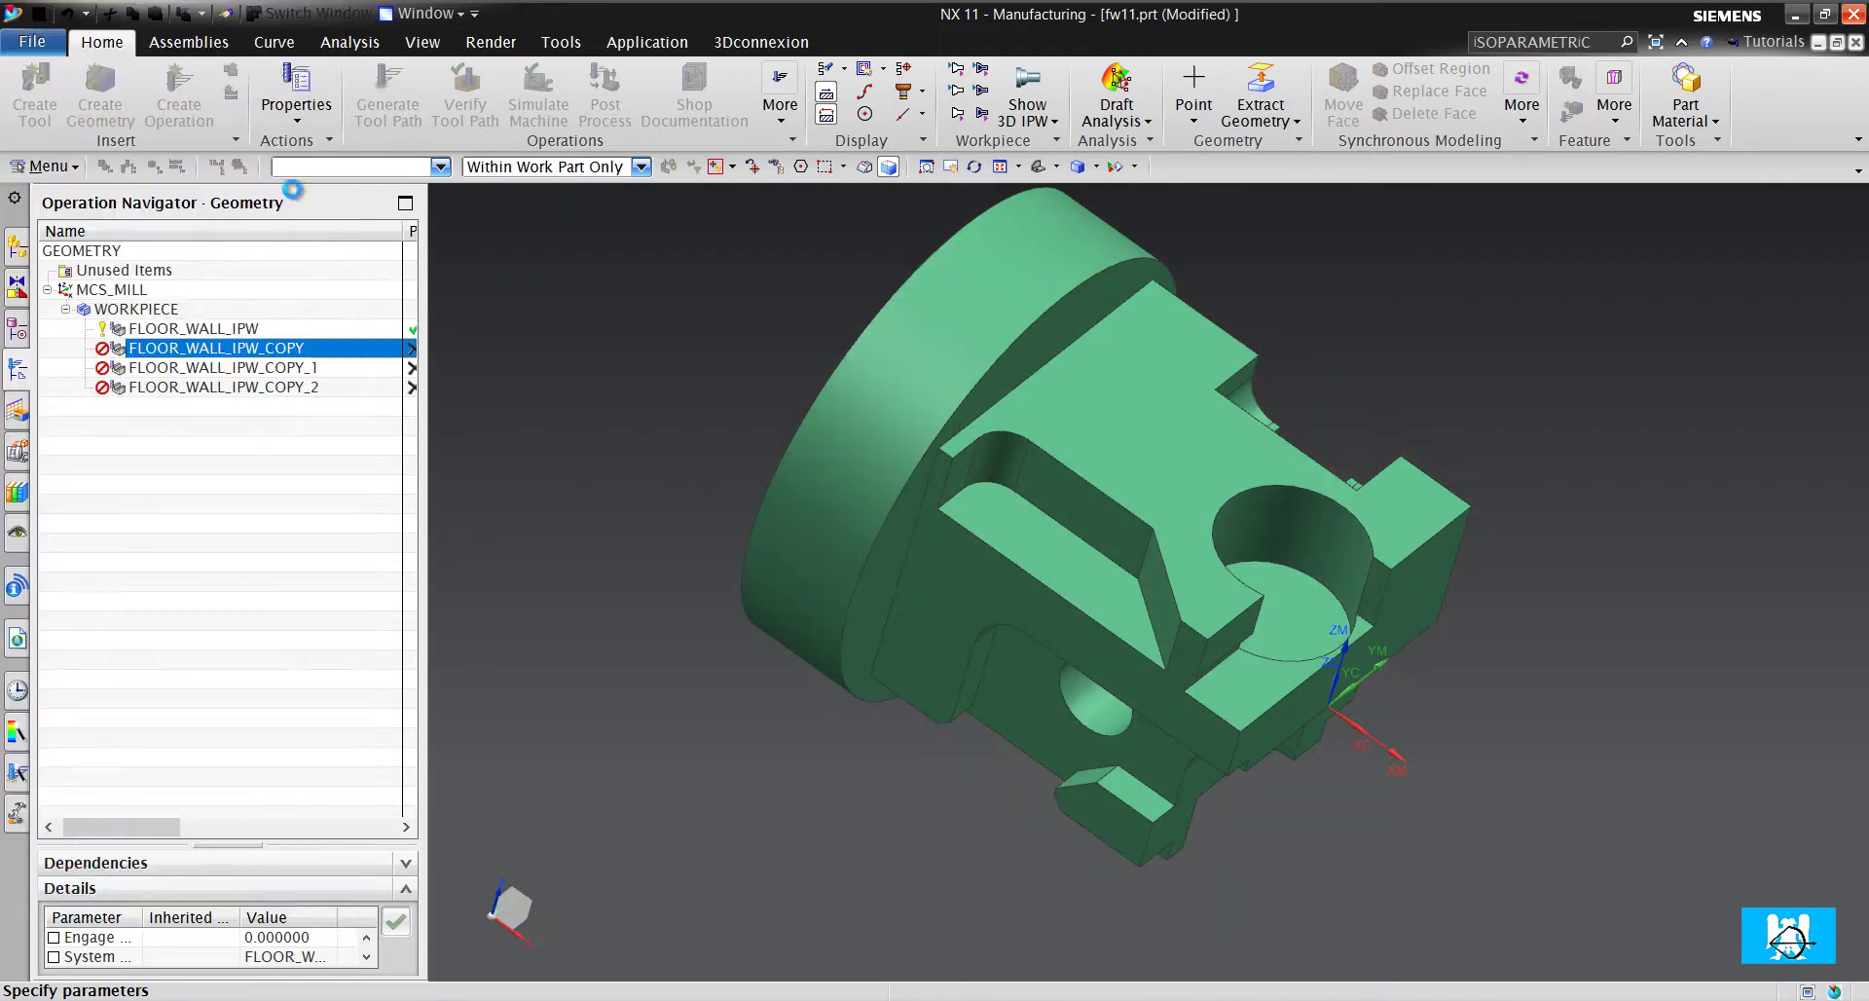
{"action": "left_click", "coordinate": [1168, 396]}
{"action": "left_click", "coordinate": [209, 283]}
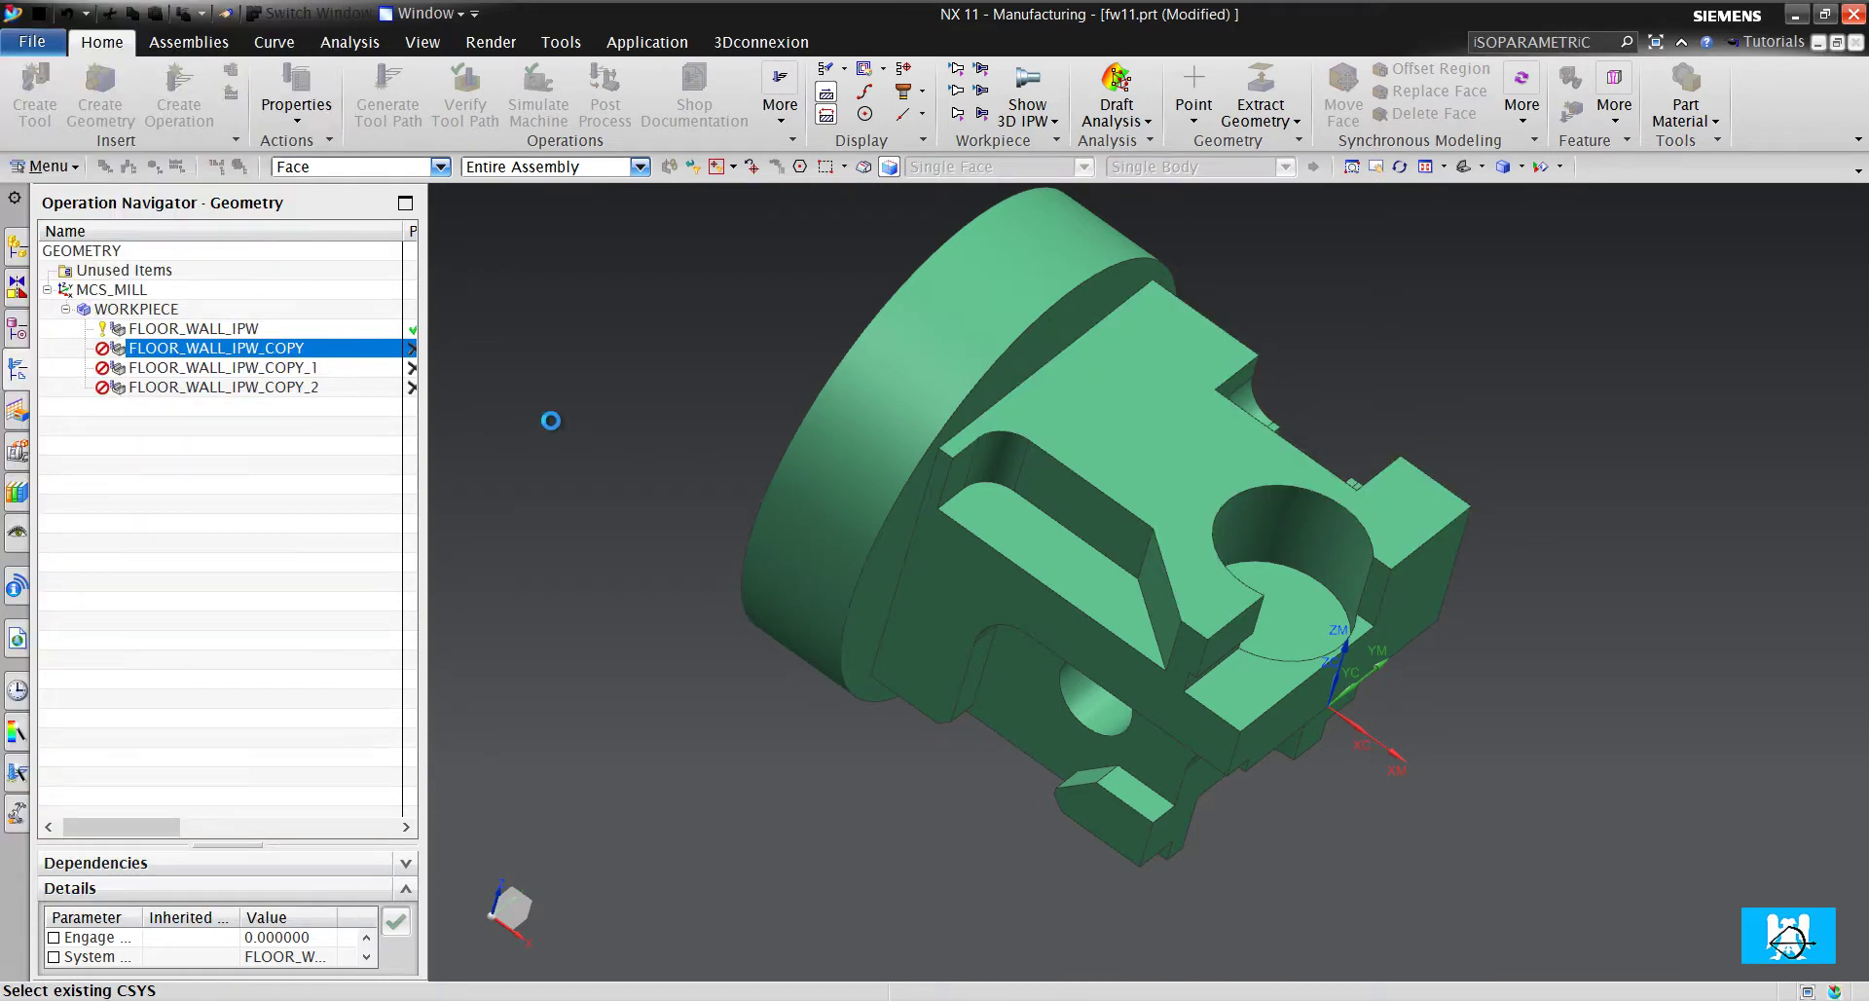
Generate the Zig Zag tool path of FLOOR_WALL_IPW_COPY on its new floor face
{"action": "middle_click_drag", "start_coordinate": [516, 463], "coordinate": [697, 376]}
{"action": "scroll", "coordinate": [697, 376], "scroll_direction": "up", "scroll_amount": 6}
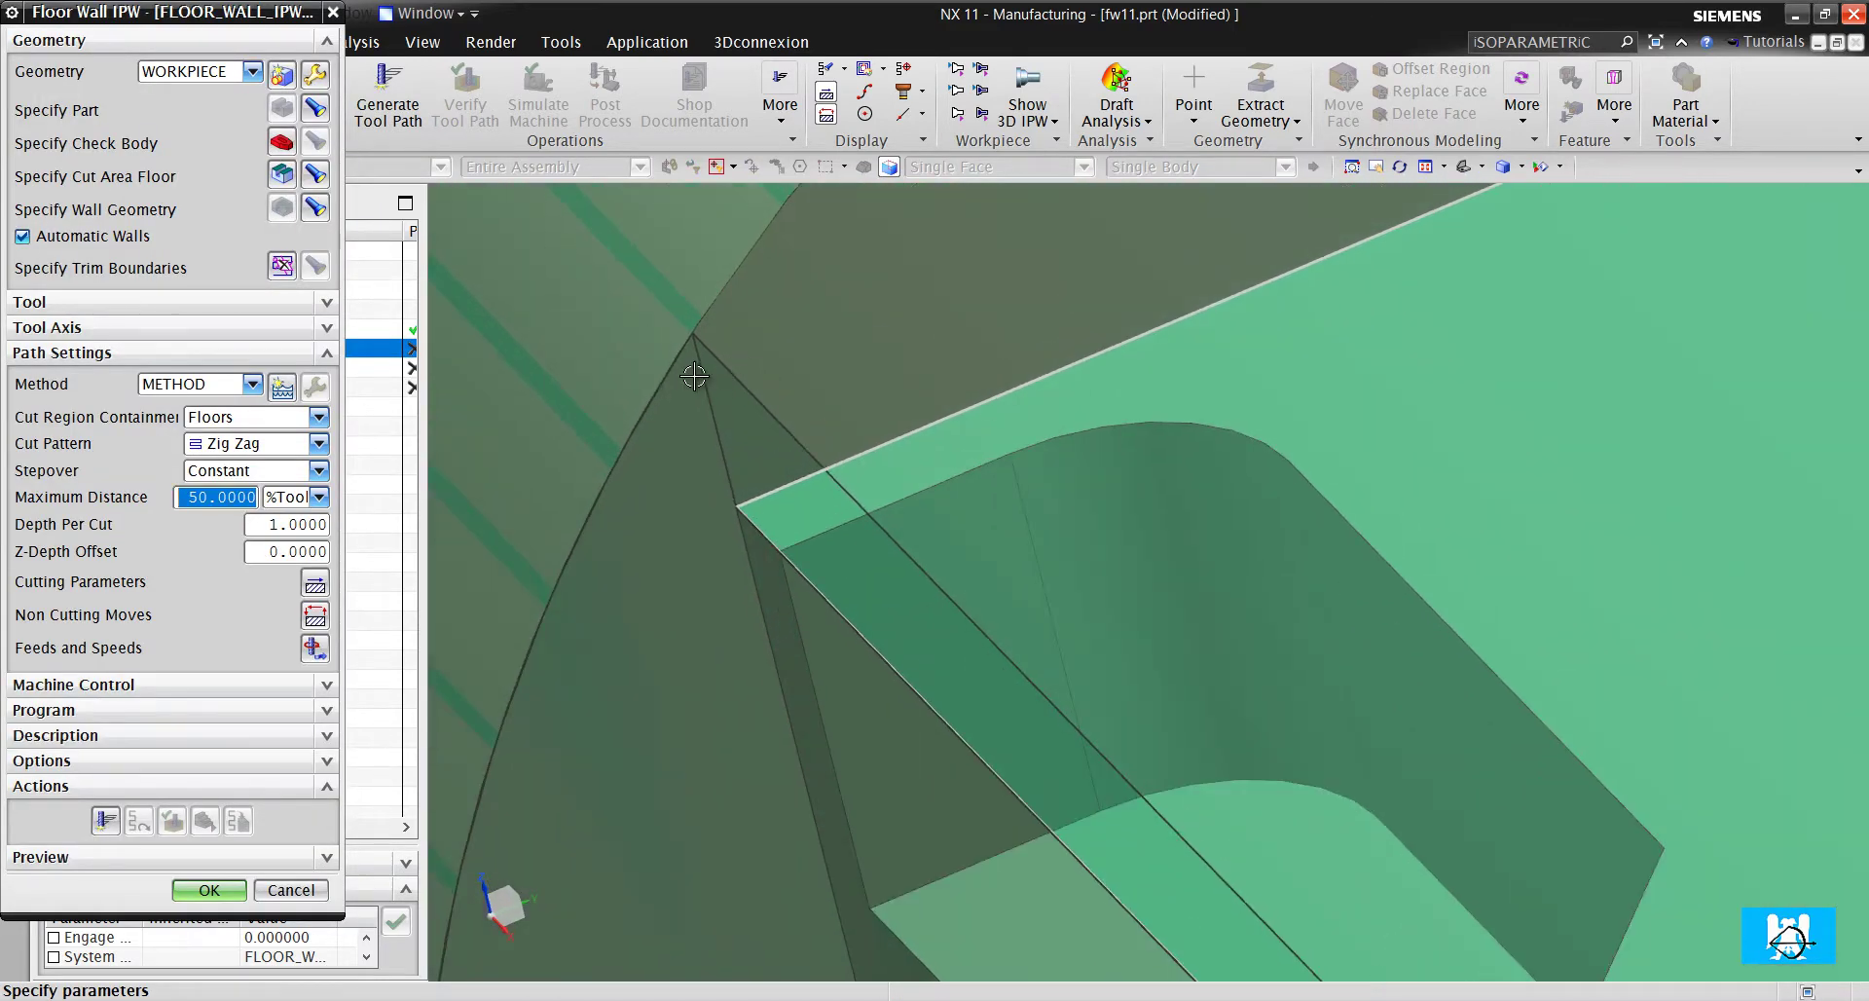
{"action": "scroll", "coordinate": [694, 376], "scroll_direction": "down", "scroll_amount": 8}
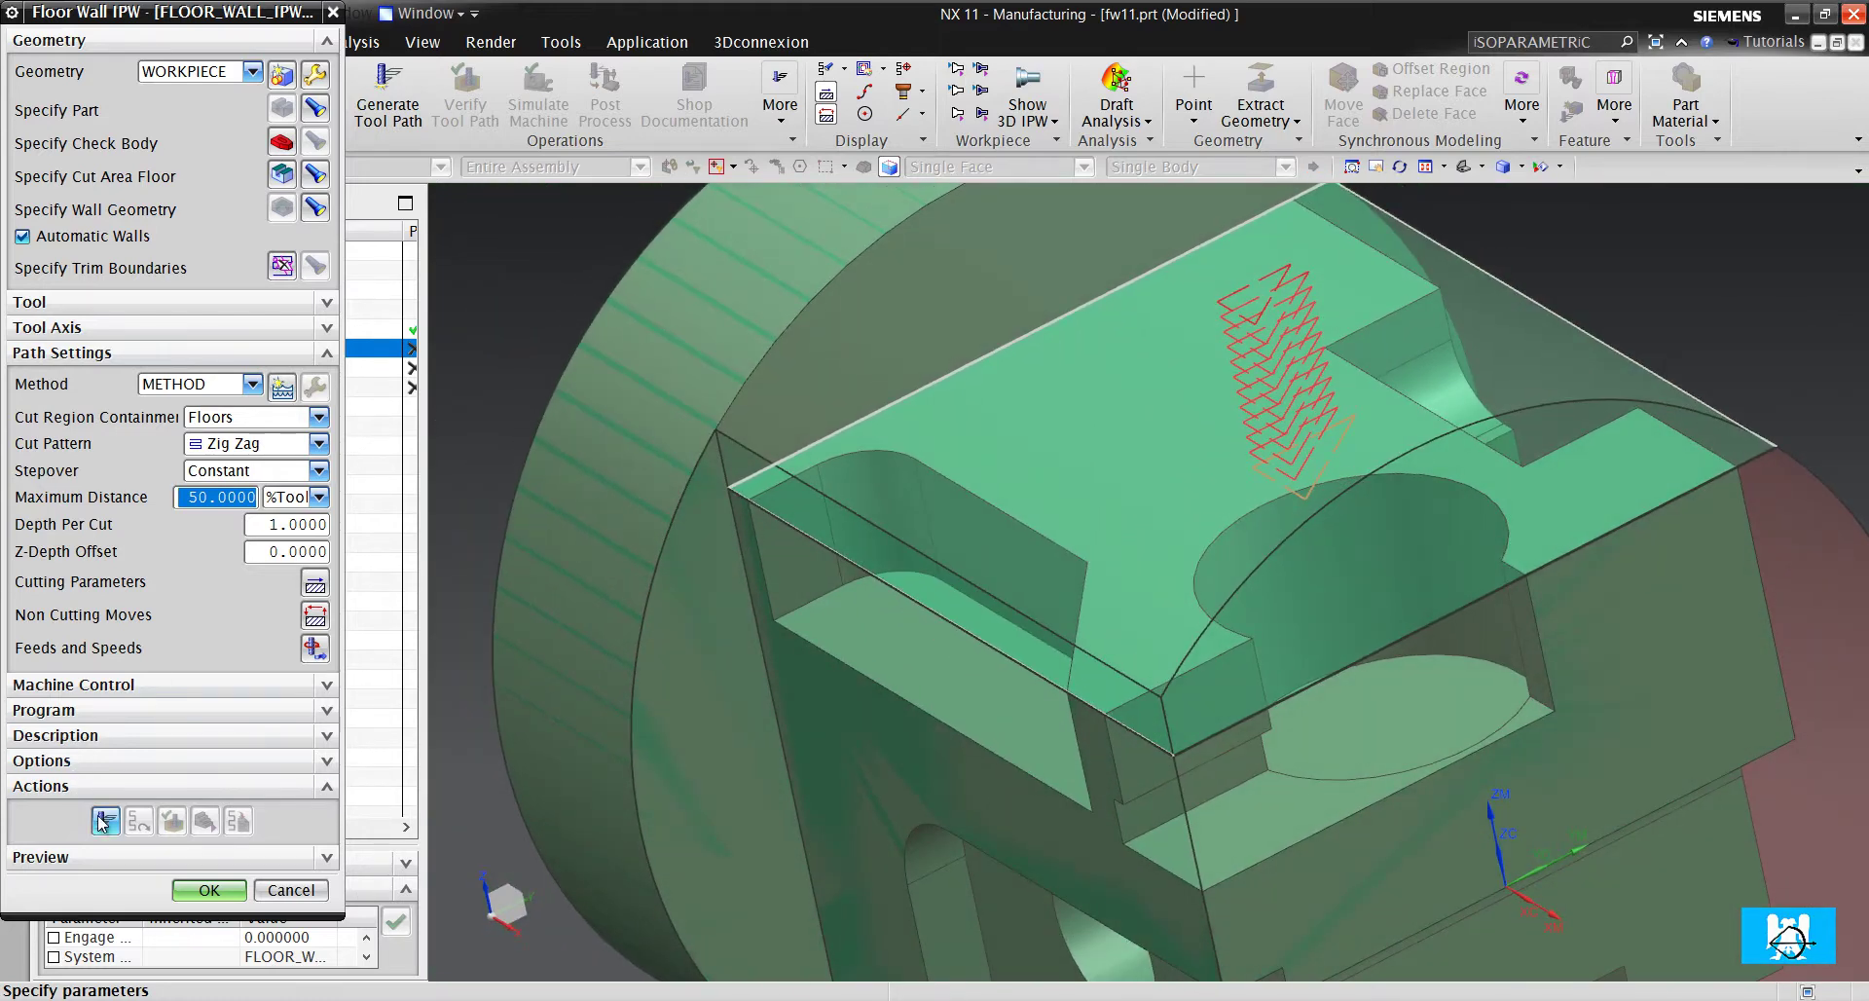
{"action": "left_click", "coordinate": [104, 820]}
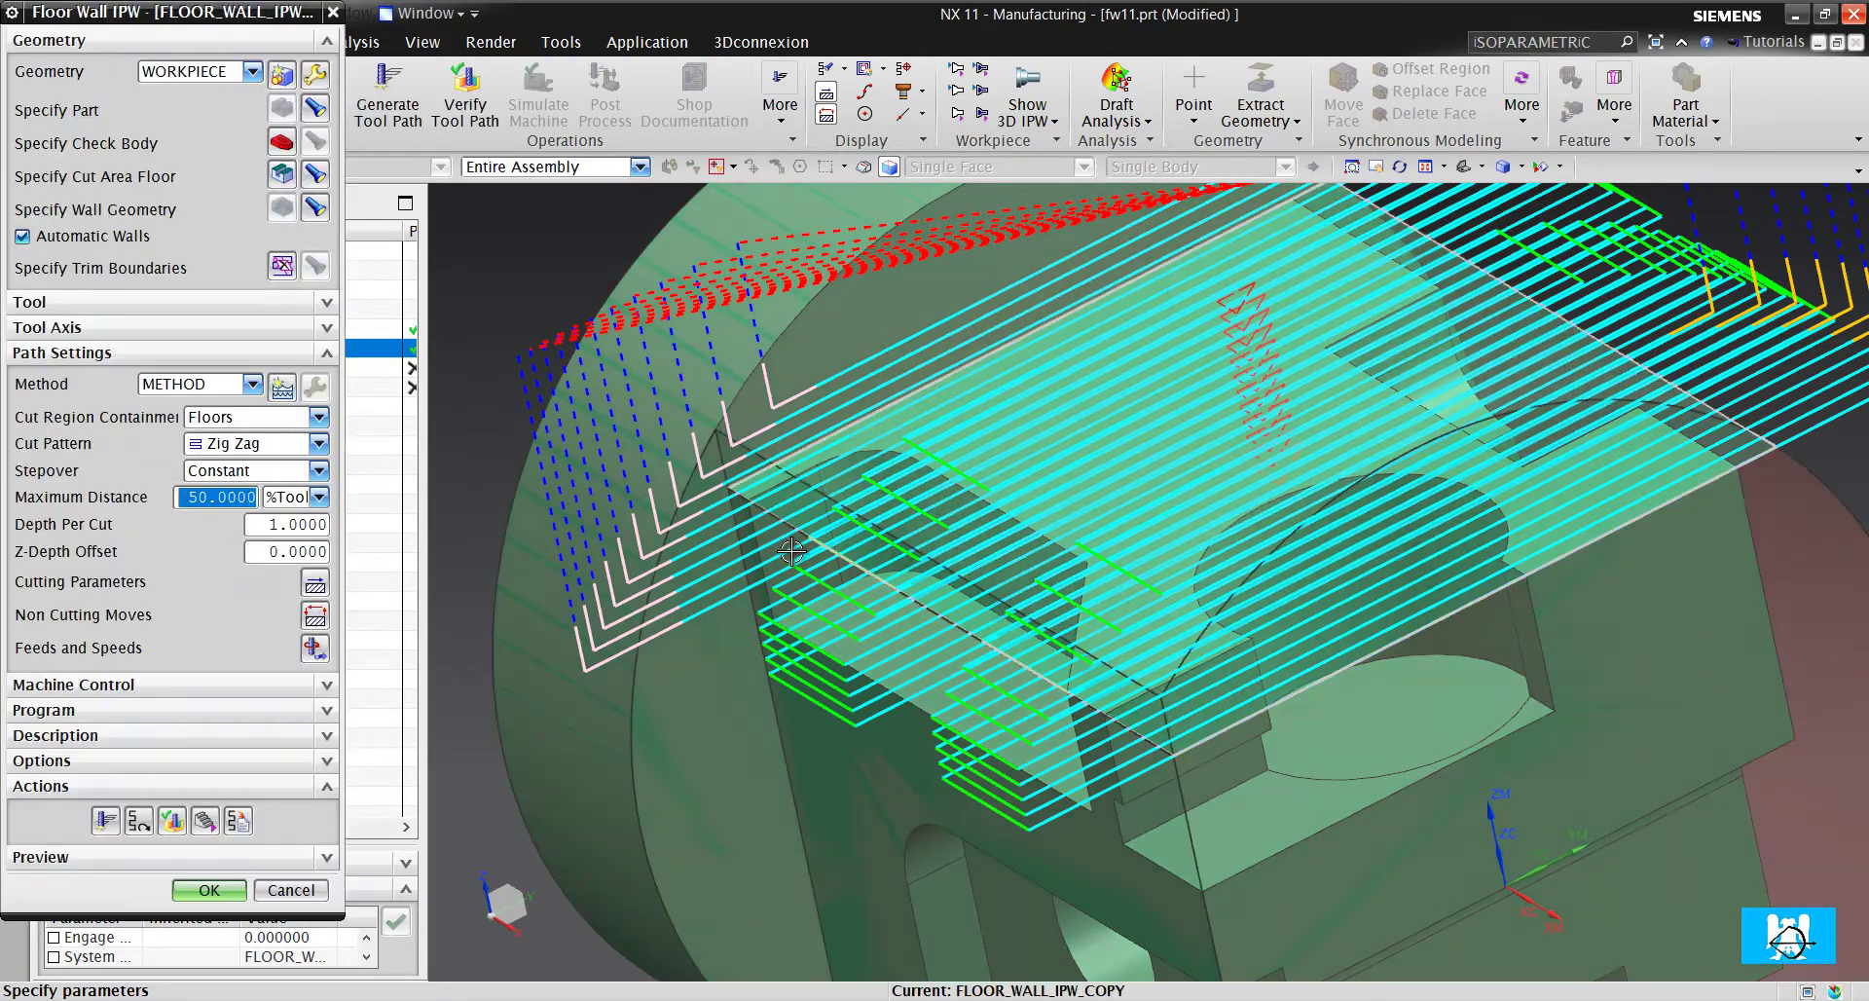
Replay the FLOOR_WALL_IPW_COPY passes, compare them with the round stock profile in a view along the part axis, and accept the operation
{"action": "middle_click_drag", "start_coordinate": [787, 551], "coordinate": [717, 518]}
{"action": "key", "text": "F8"}
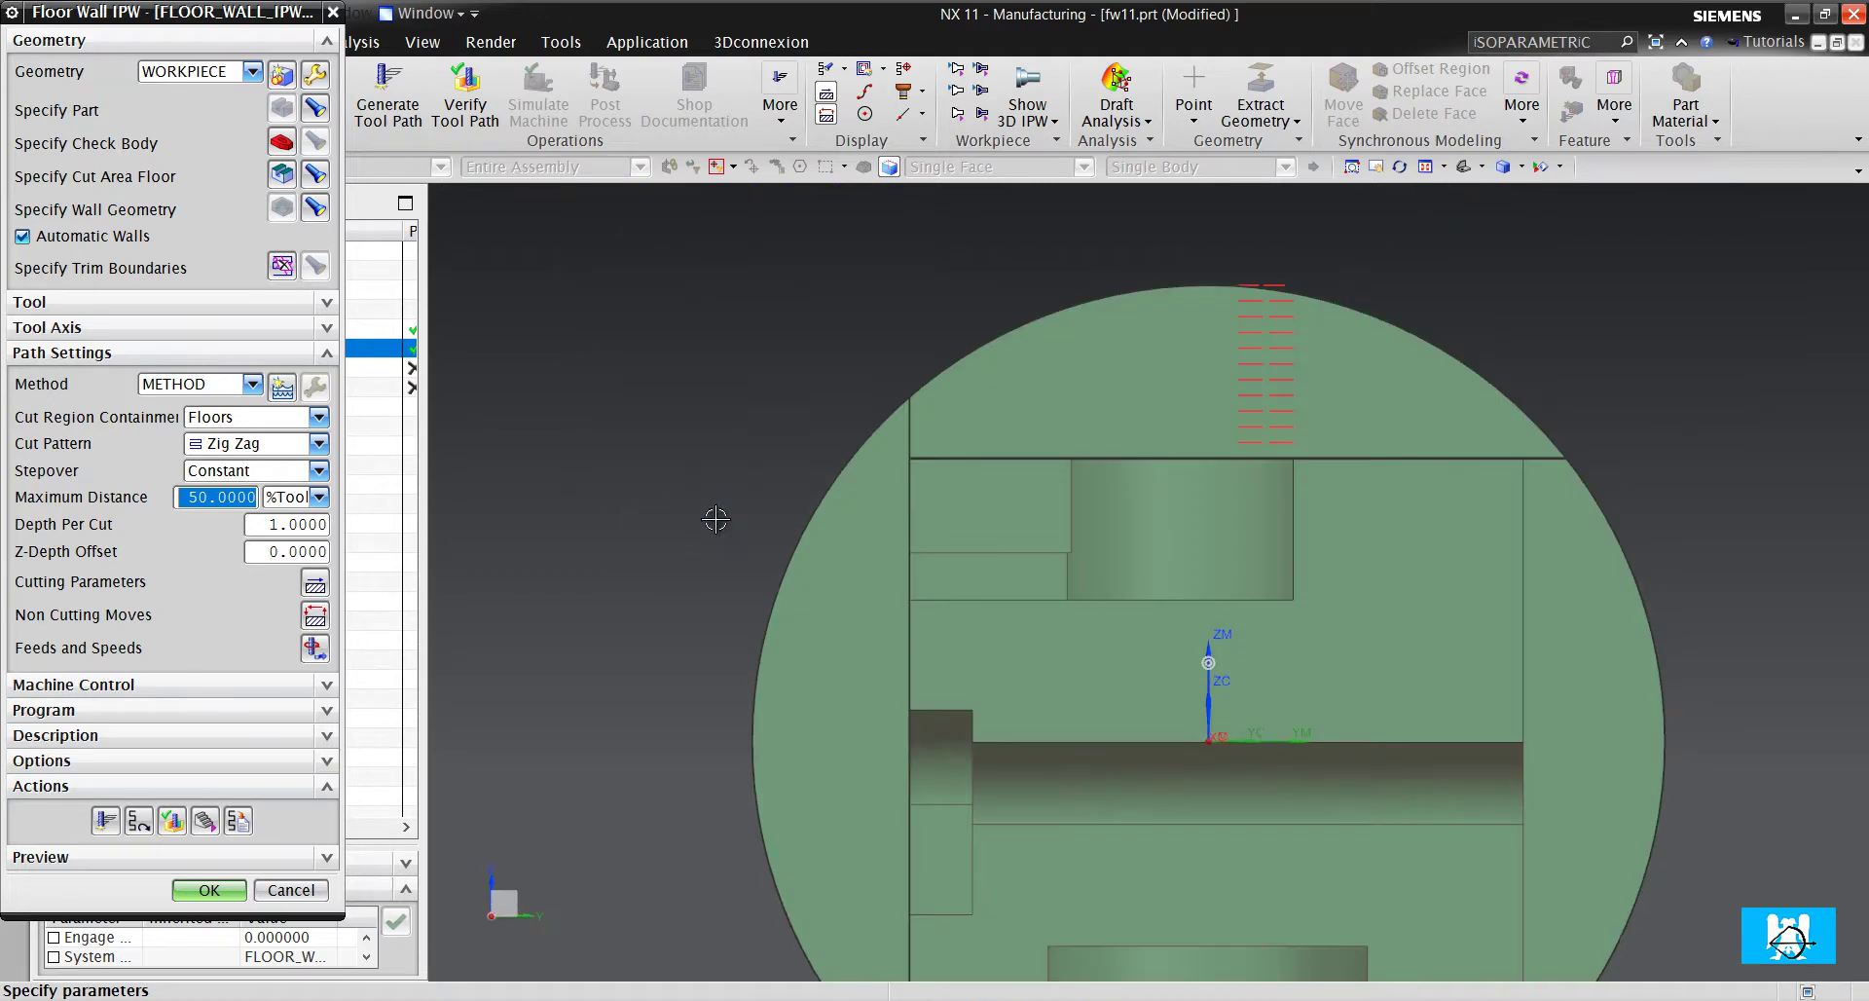
{"action": "left_click", "coordinate": [139, 821]}
{"action": "scroll", "coordinate": [776, 405], "scroll_direction": "up", "scroll_amount": 3}
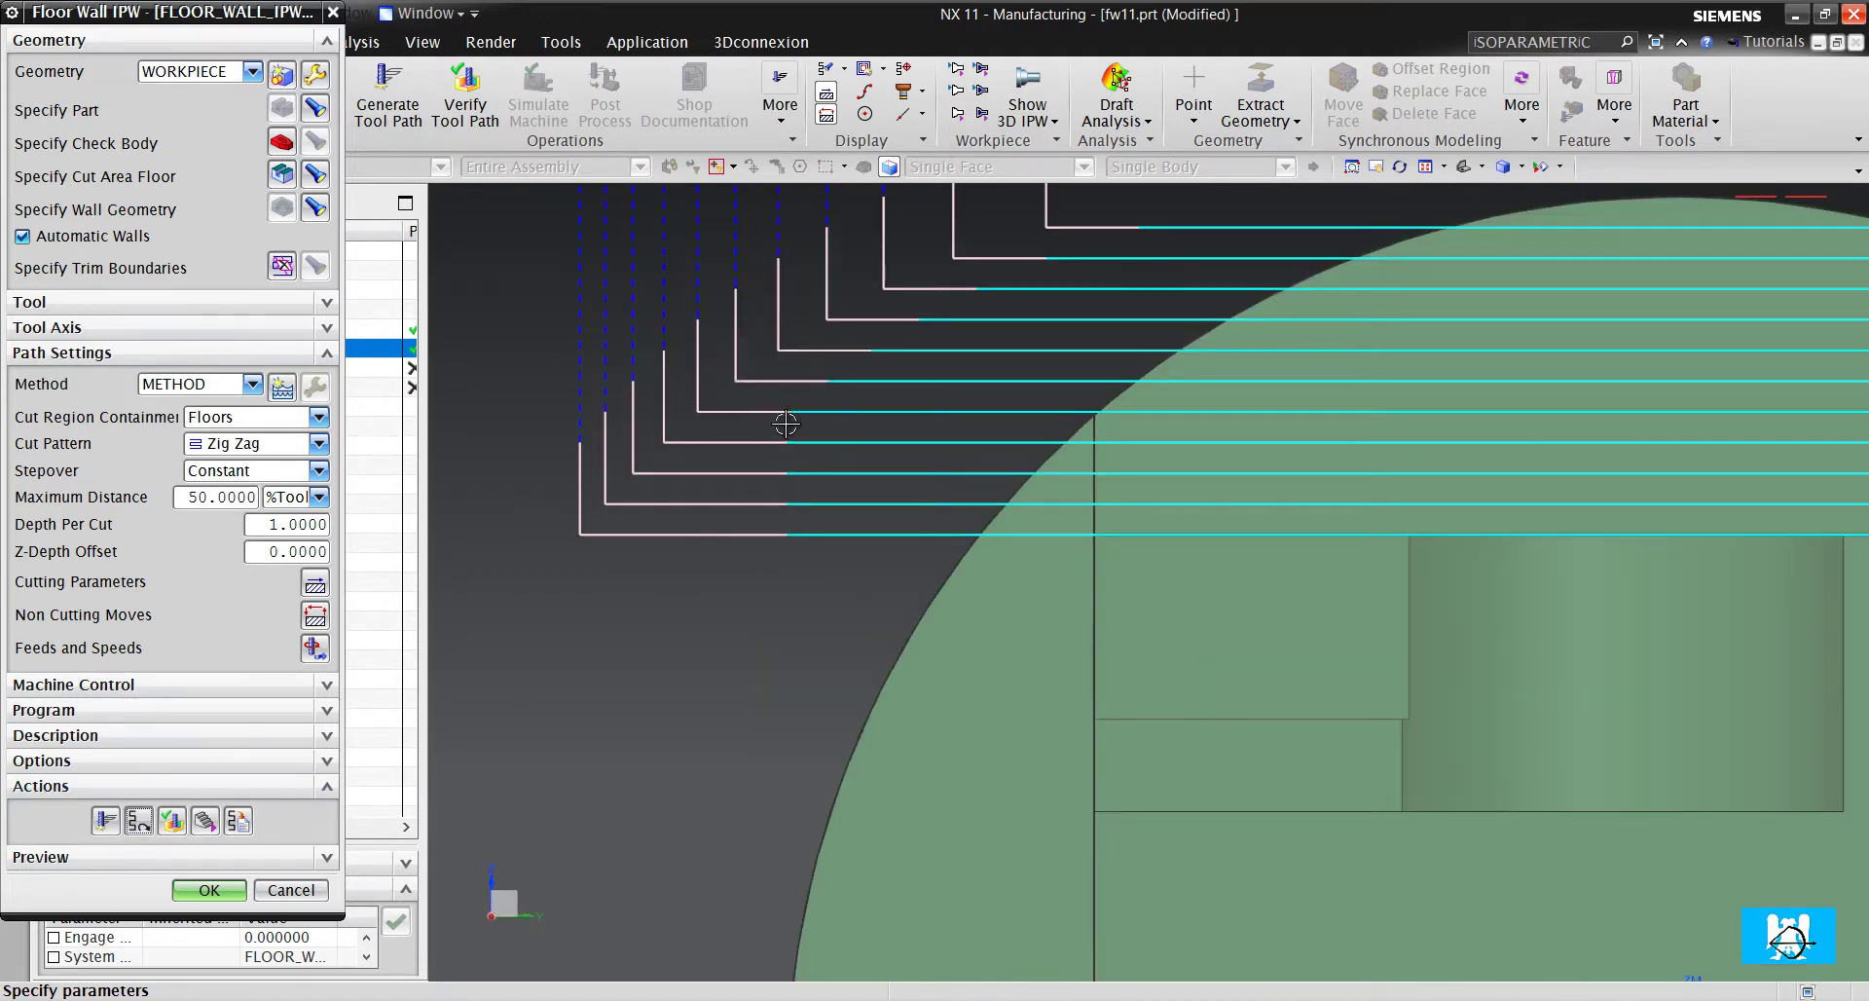
{"action": "scroll", "coordinate": [796, 613], "scroll_direction": "down", "scroll_amount": 6}
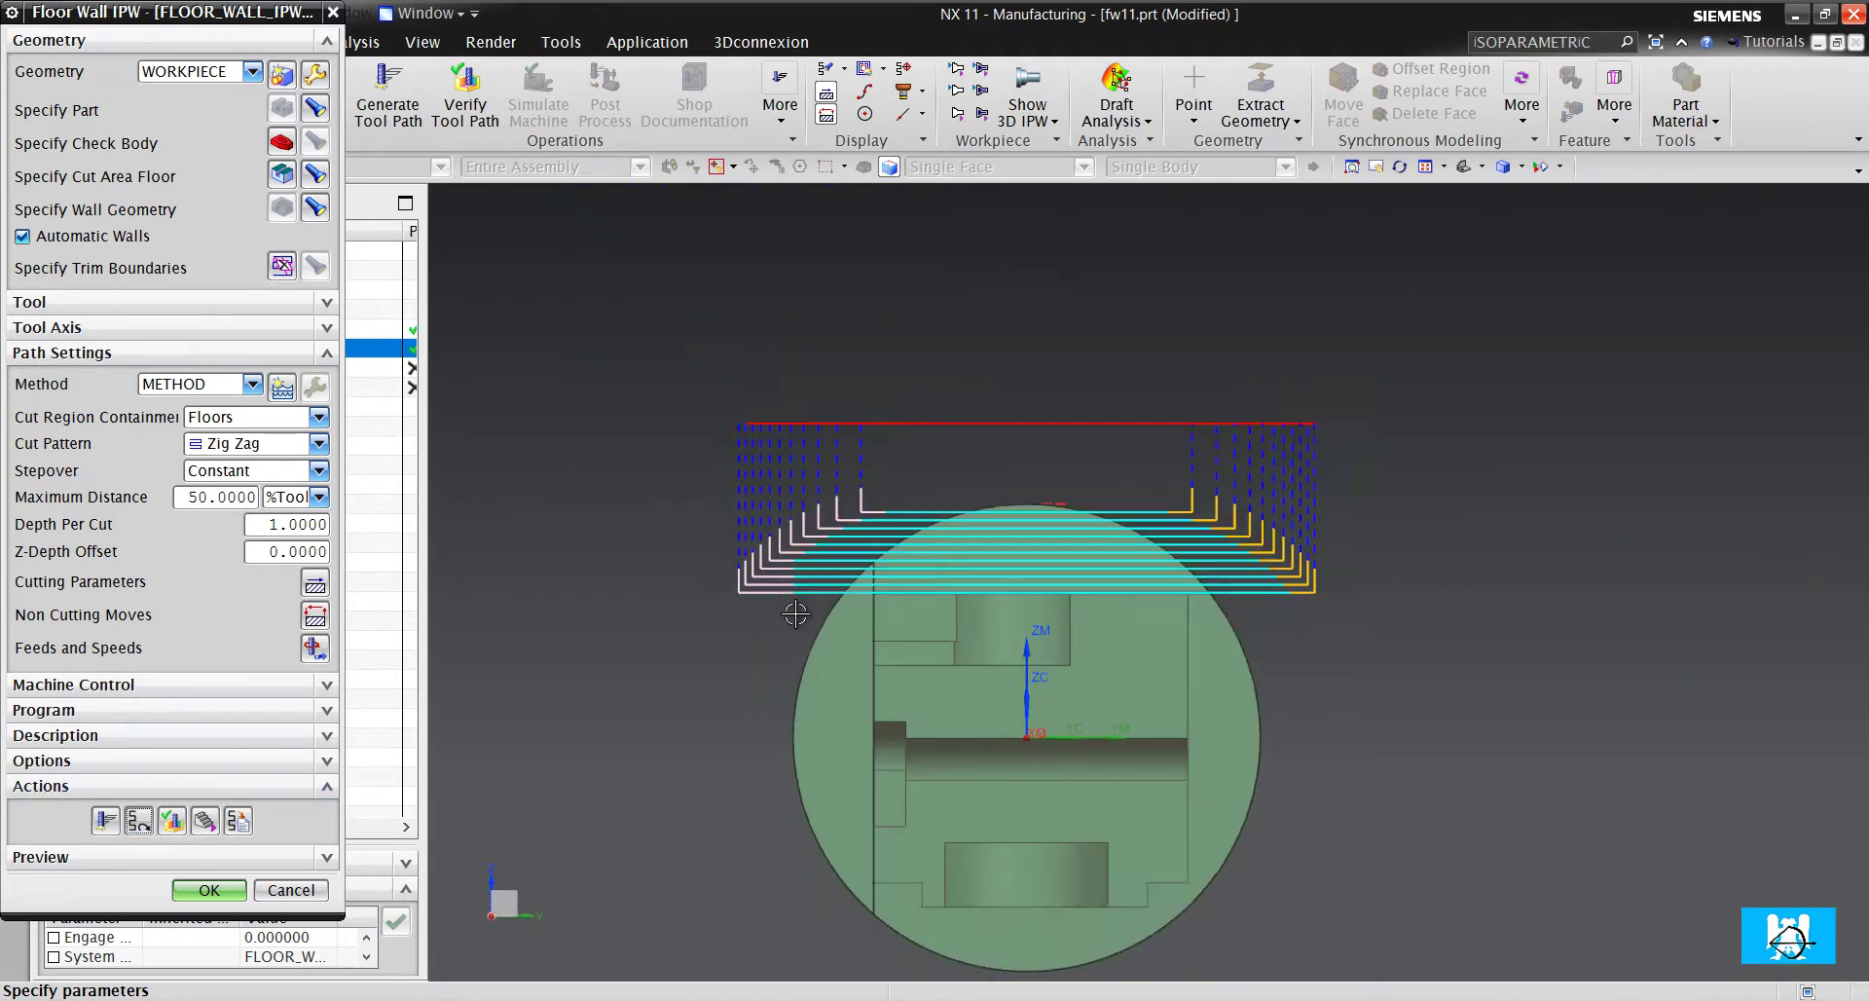
{"action": "scroll", "coordinate": [823, 619], "scroll_direction": "up", "scroll_amount": 2}
{"action": "middle_click_drag", "start_coordinate": [856, 621], "coordinate": [959, 703]}
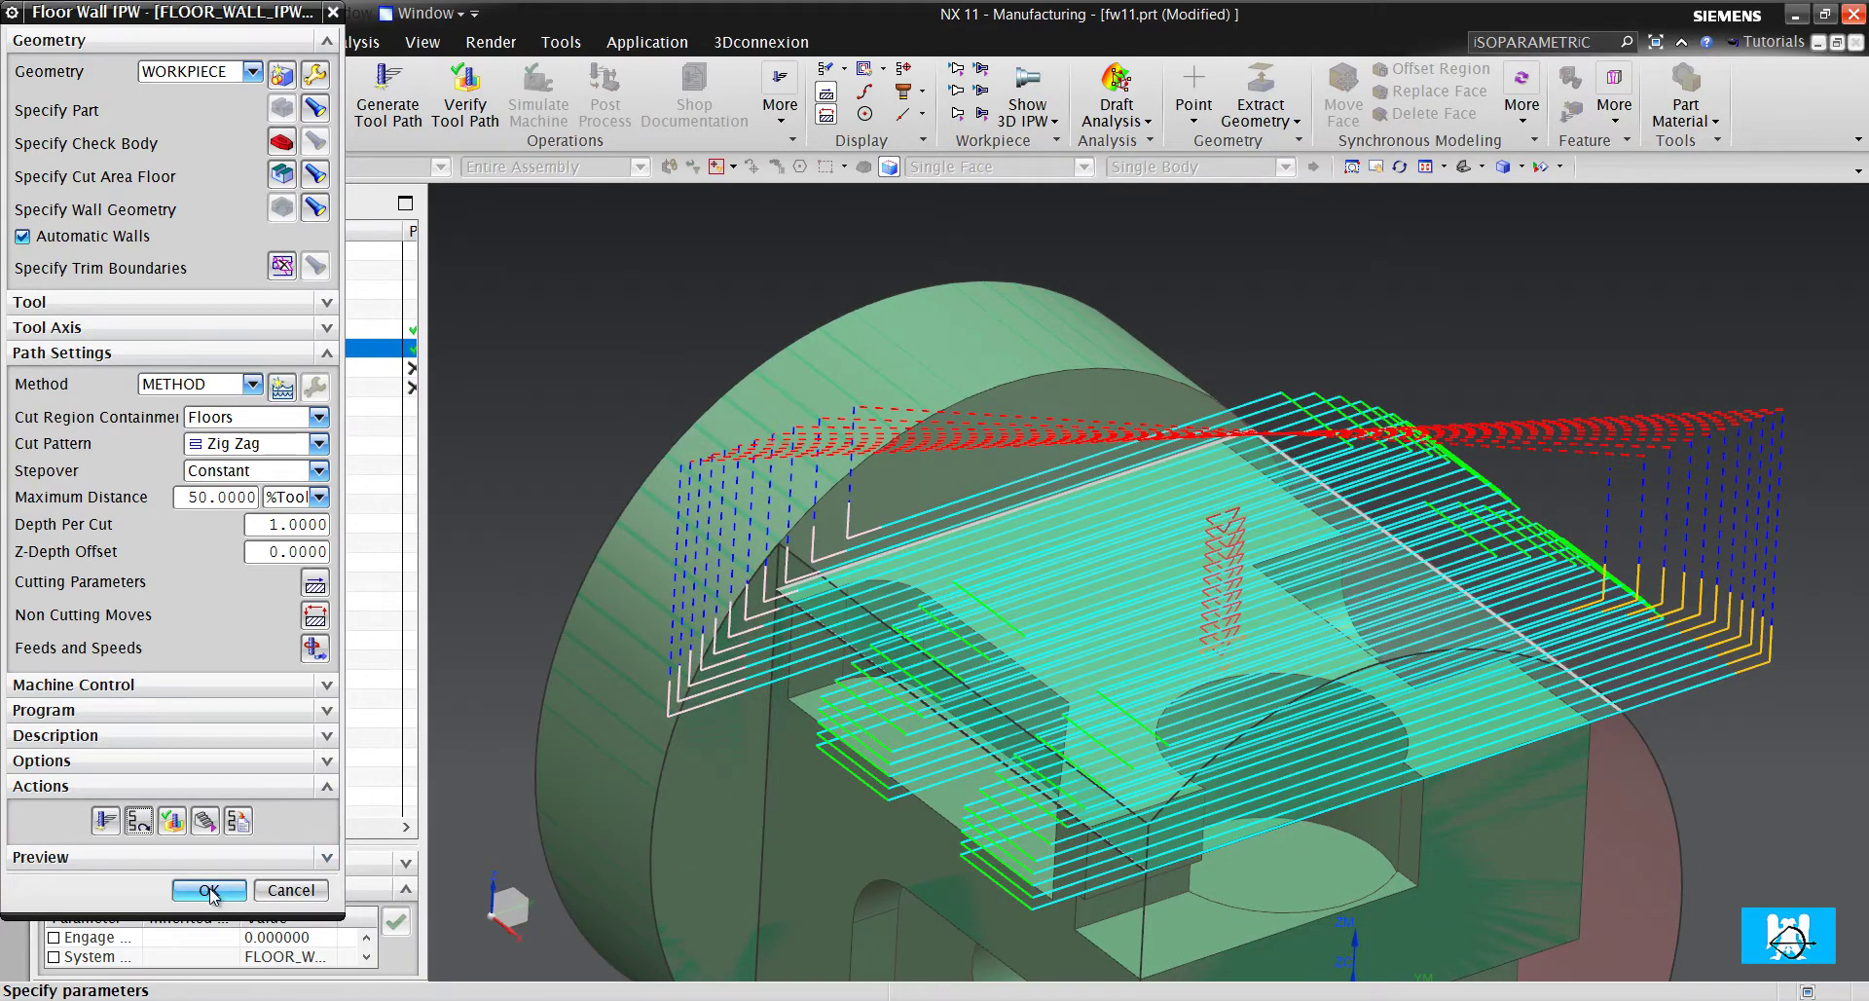
{"action": "left_click", "coordinate": [209, 890]}
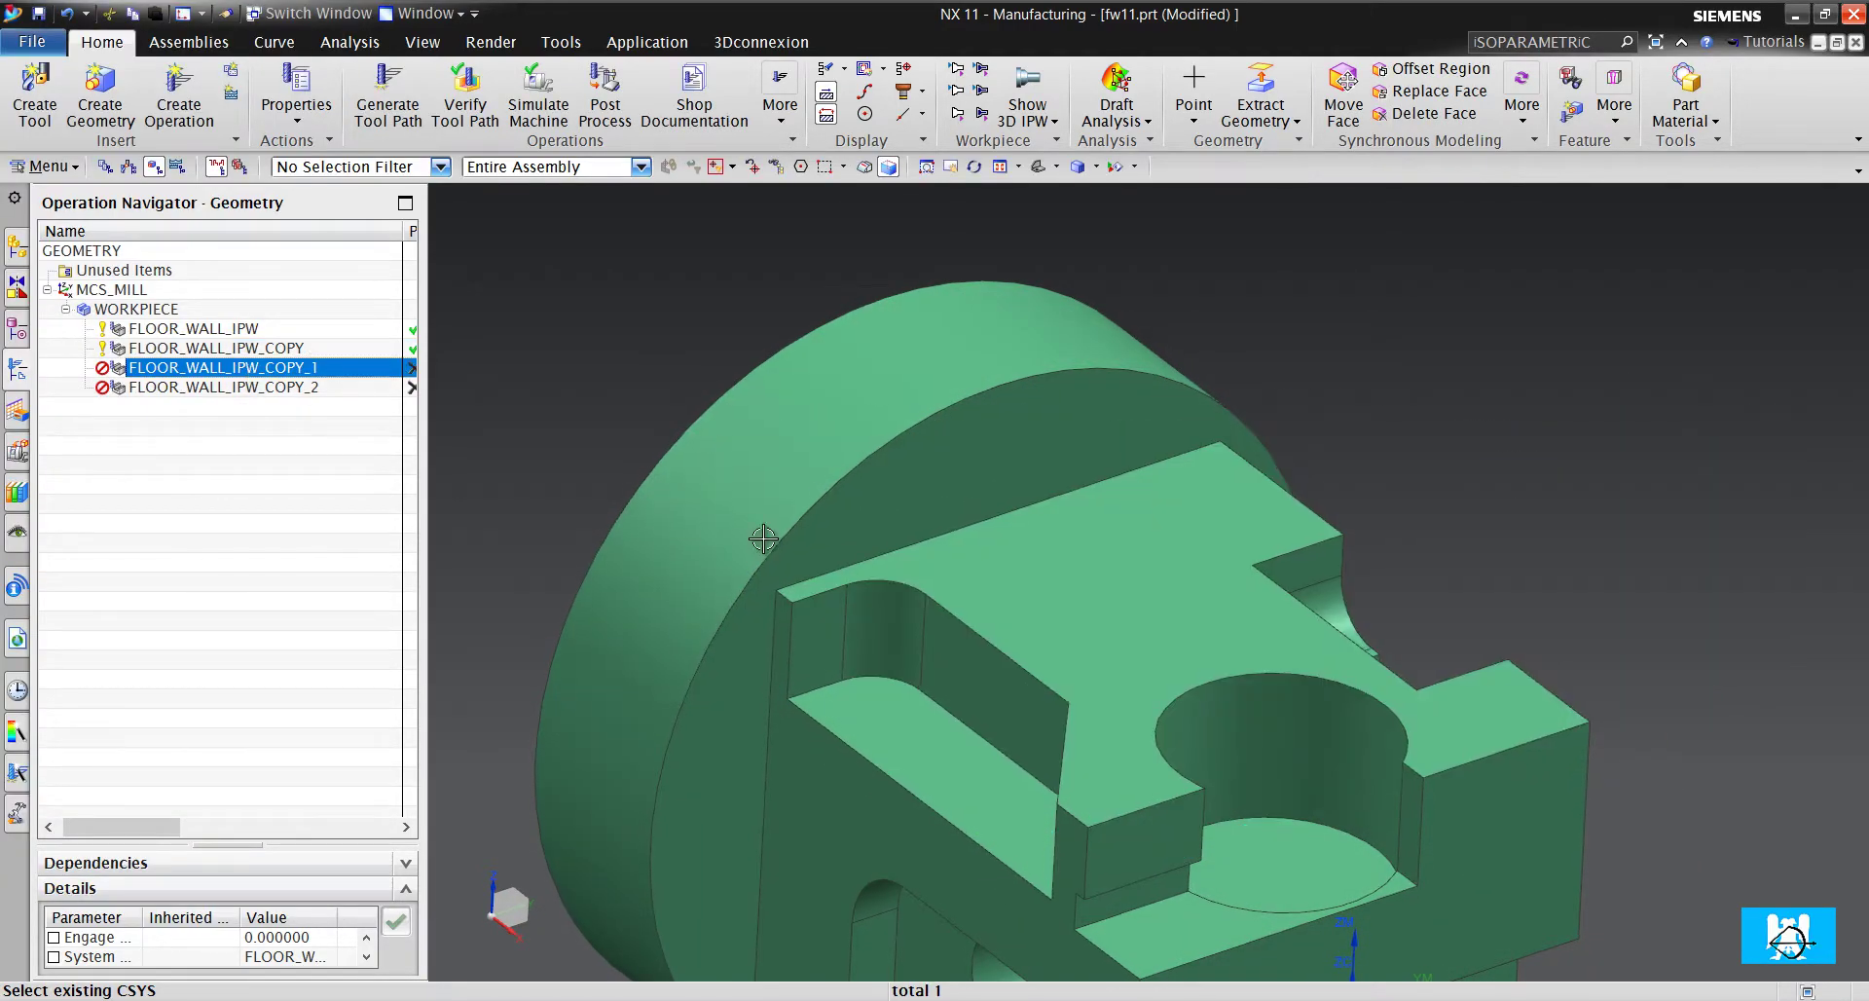
Assign the flat face next to the stepped round pocket as the floor of FLOOR_WALL_IPW_COPY_1 and generate its tool path
{"action": "middle_click_drag", "start_coordinate": [763, 538], "coordinate": [426, 481]}
{"action": "double_click", "coordinate": [238, 374]}
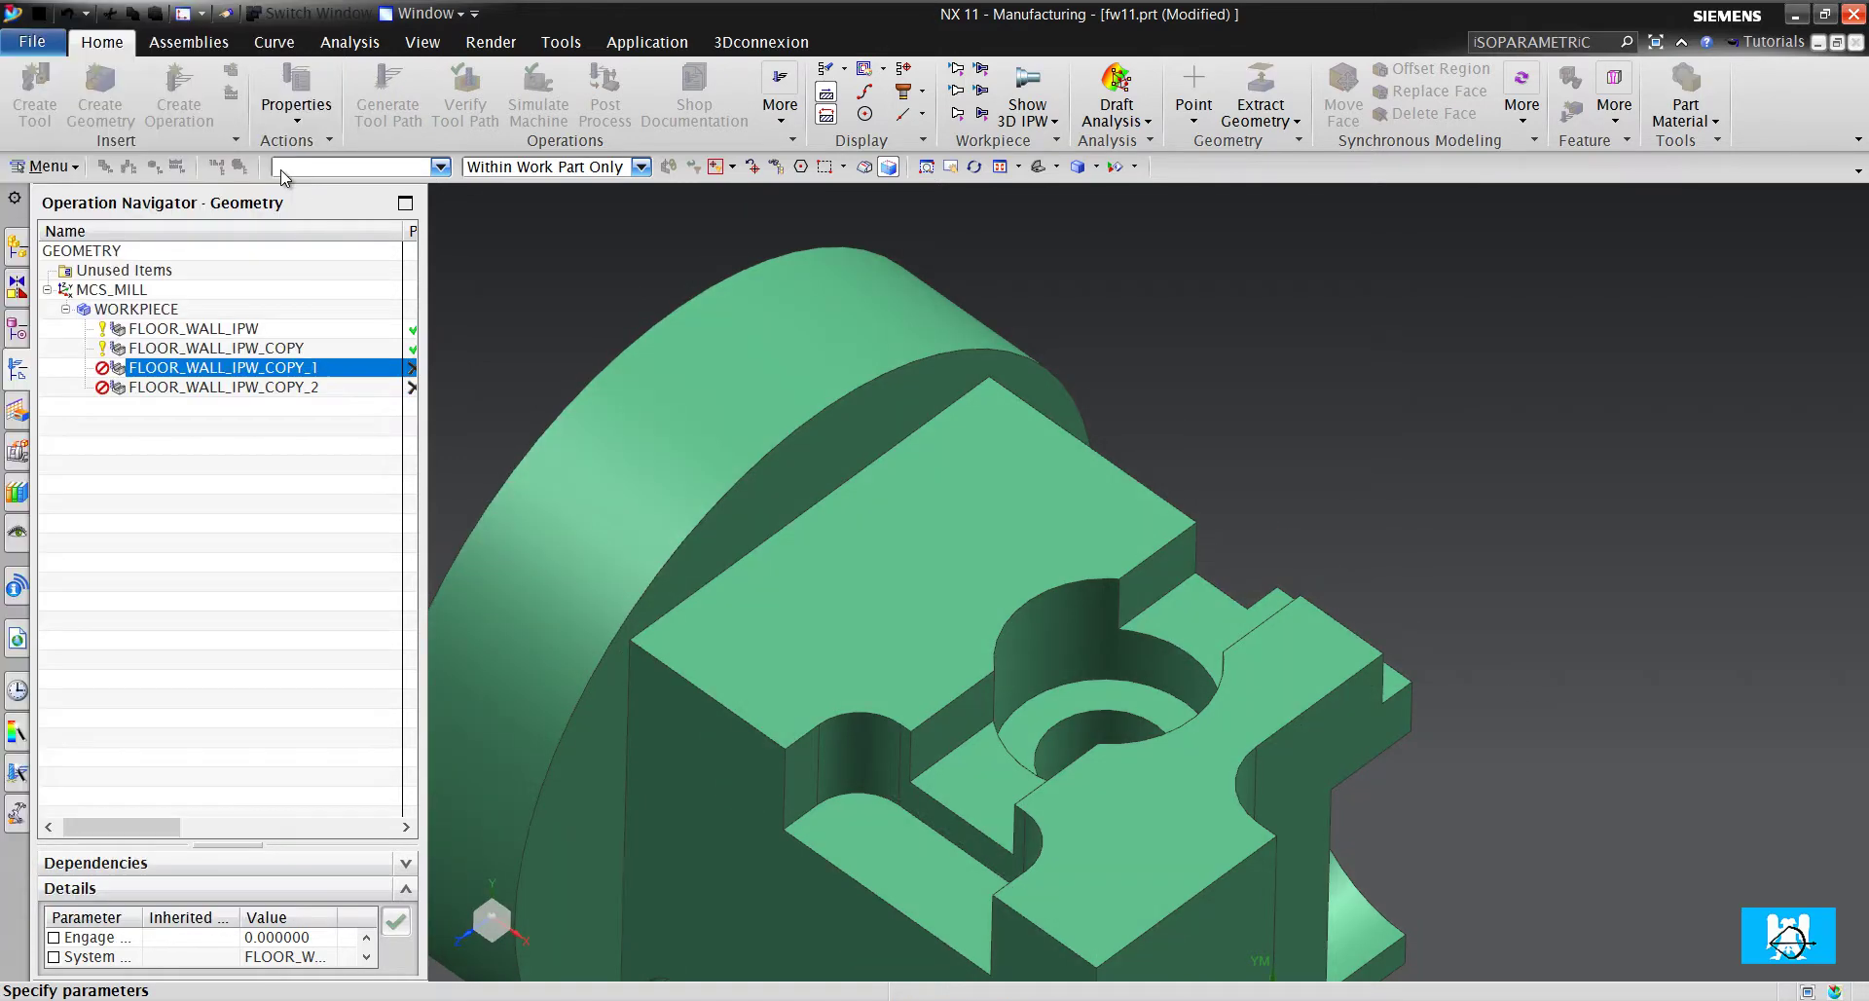
{"action": "left_click", "coordinate": [310, 162]}
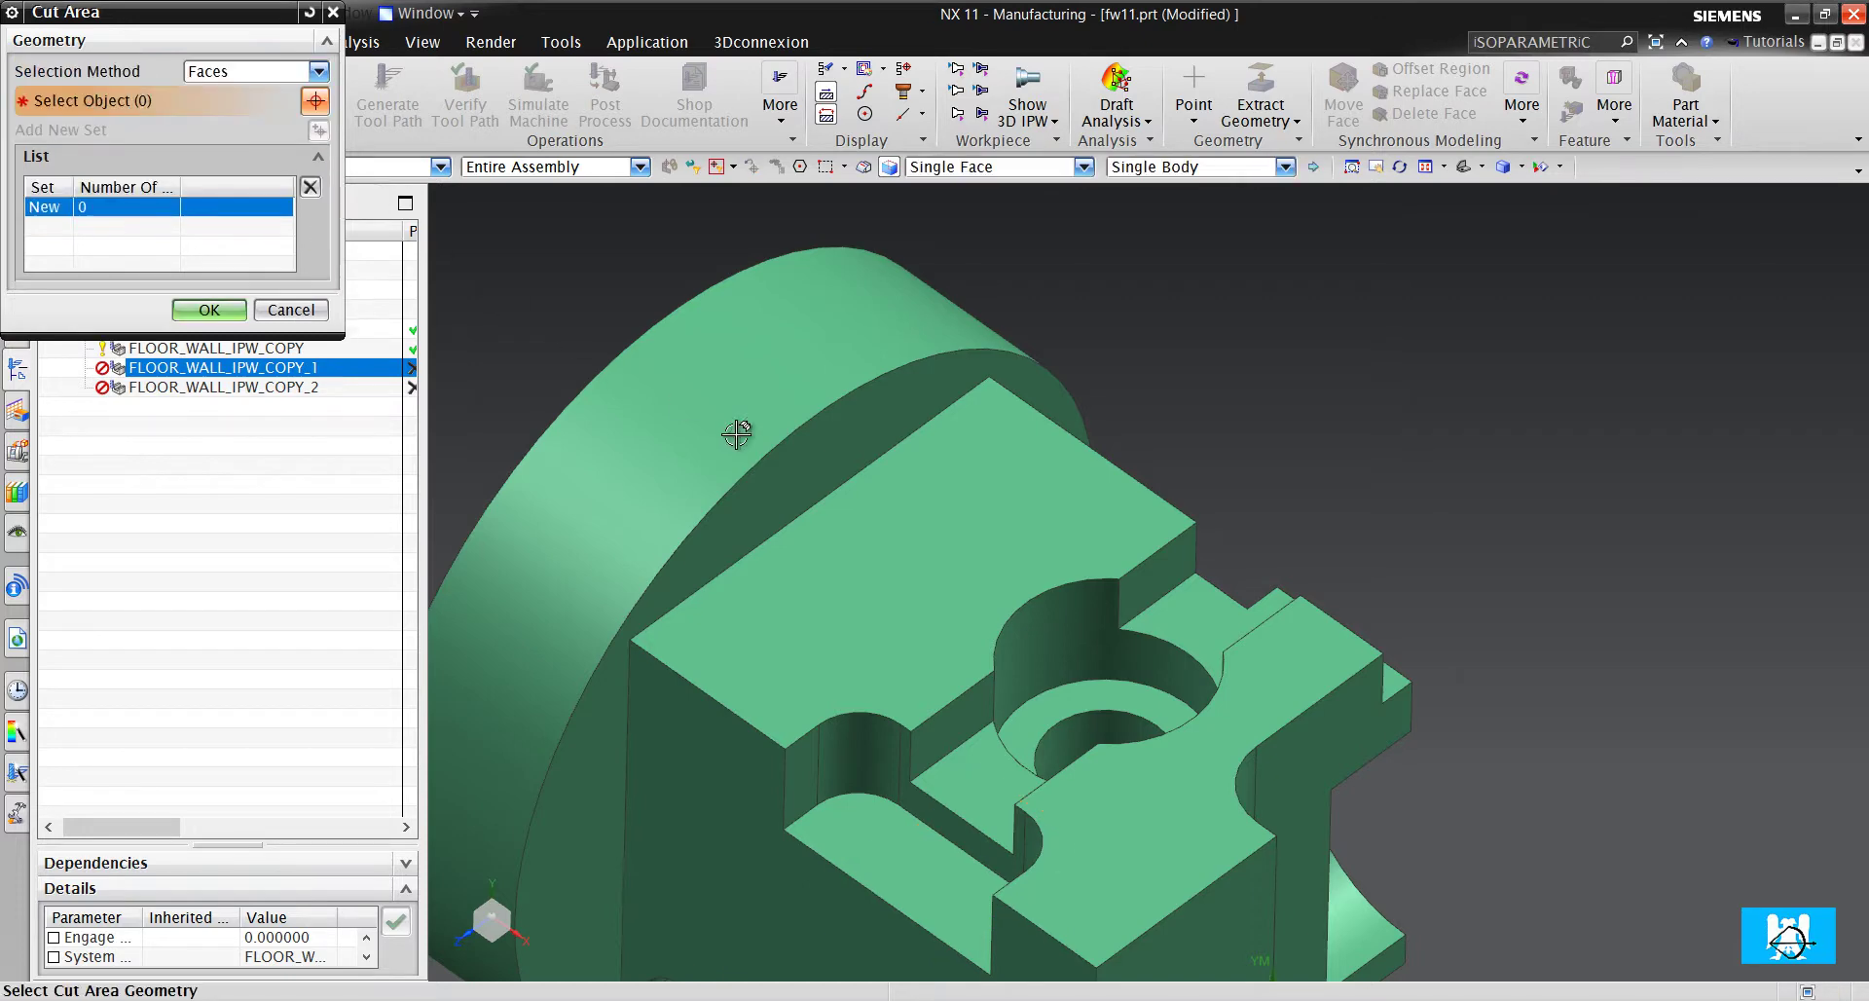
{"action": "left_click", "coordinate": [949, 537]}
{"action": "left_click", "coordinate": [213, 286]}
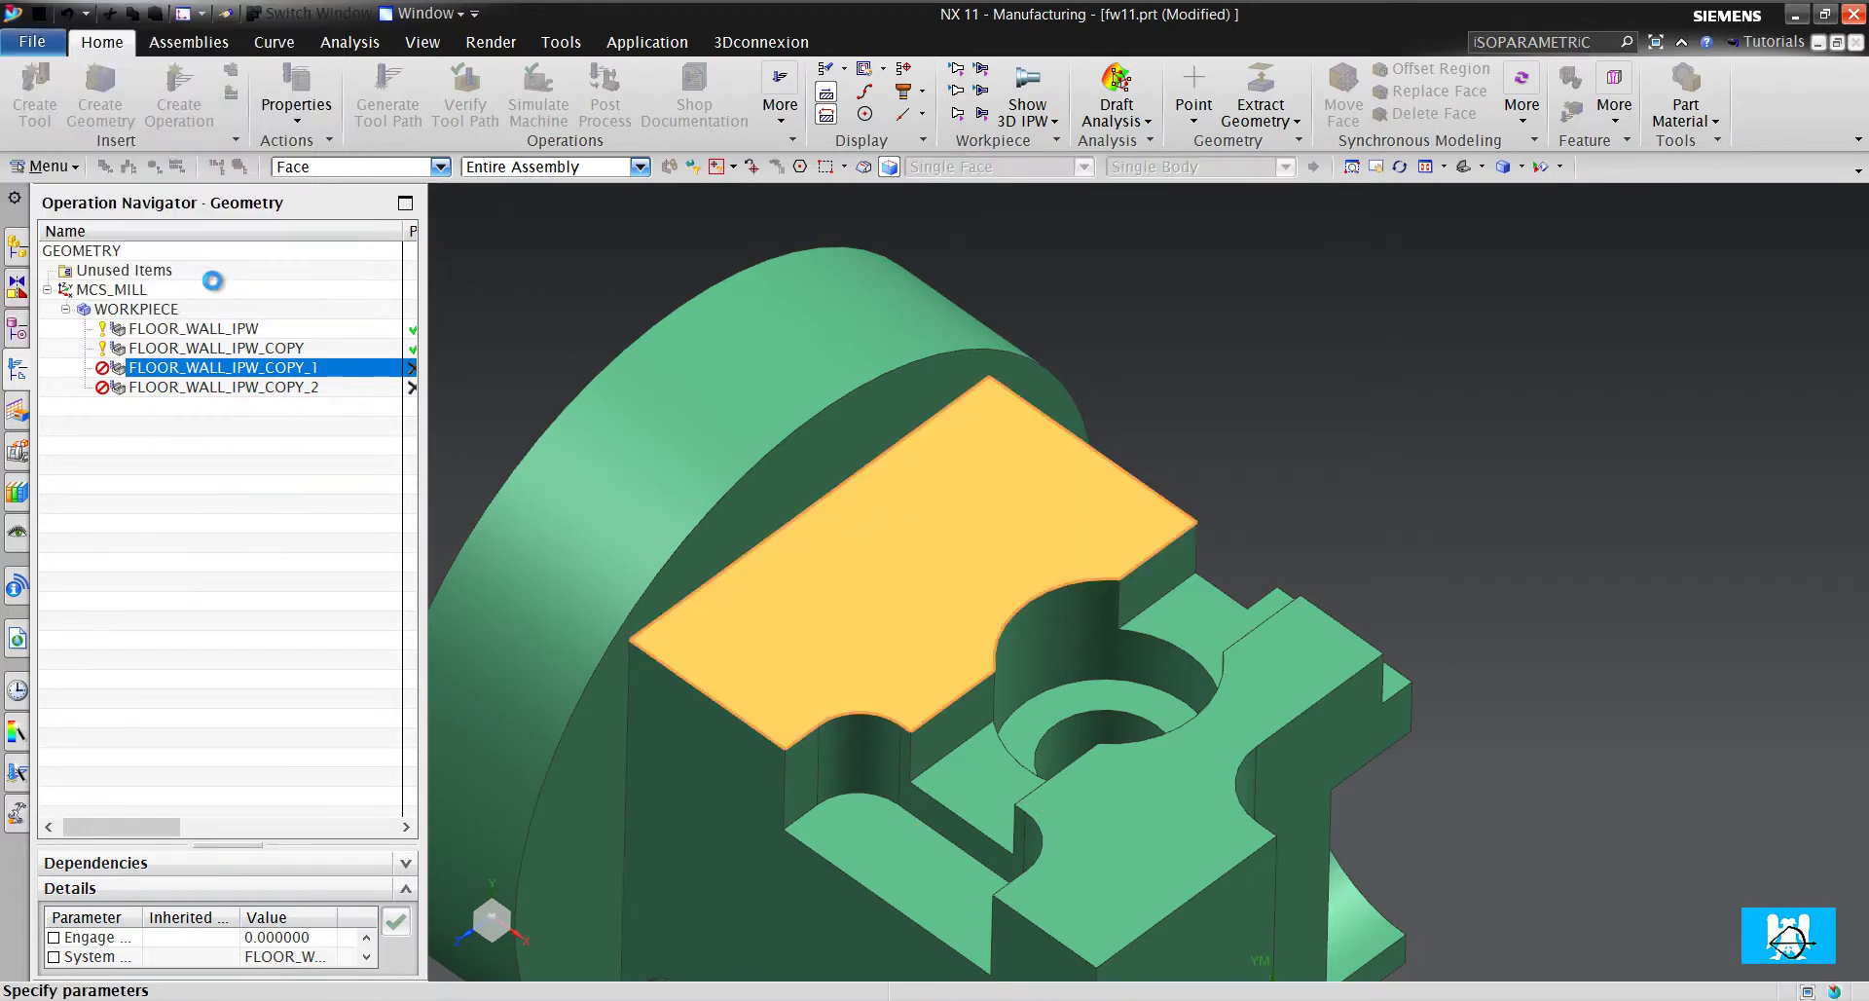
{"action": "left_click", "coordinate": [104, 820]}
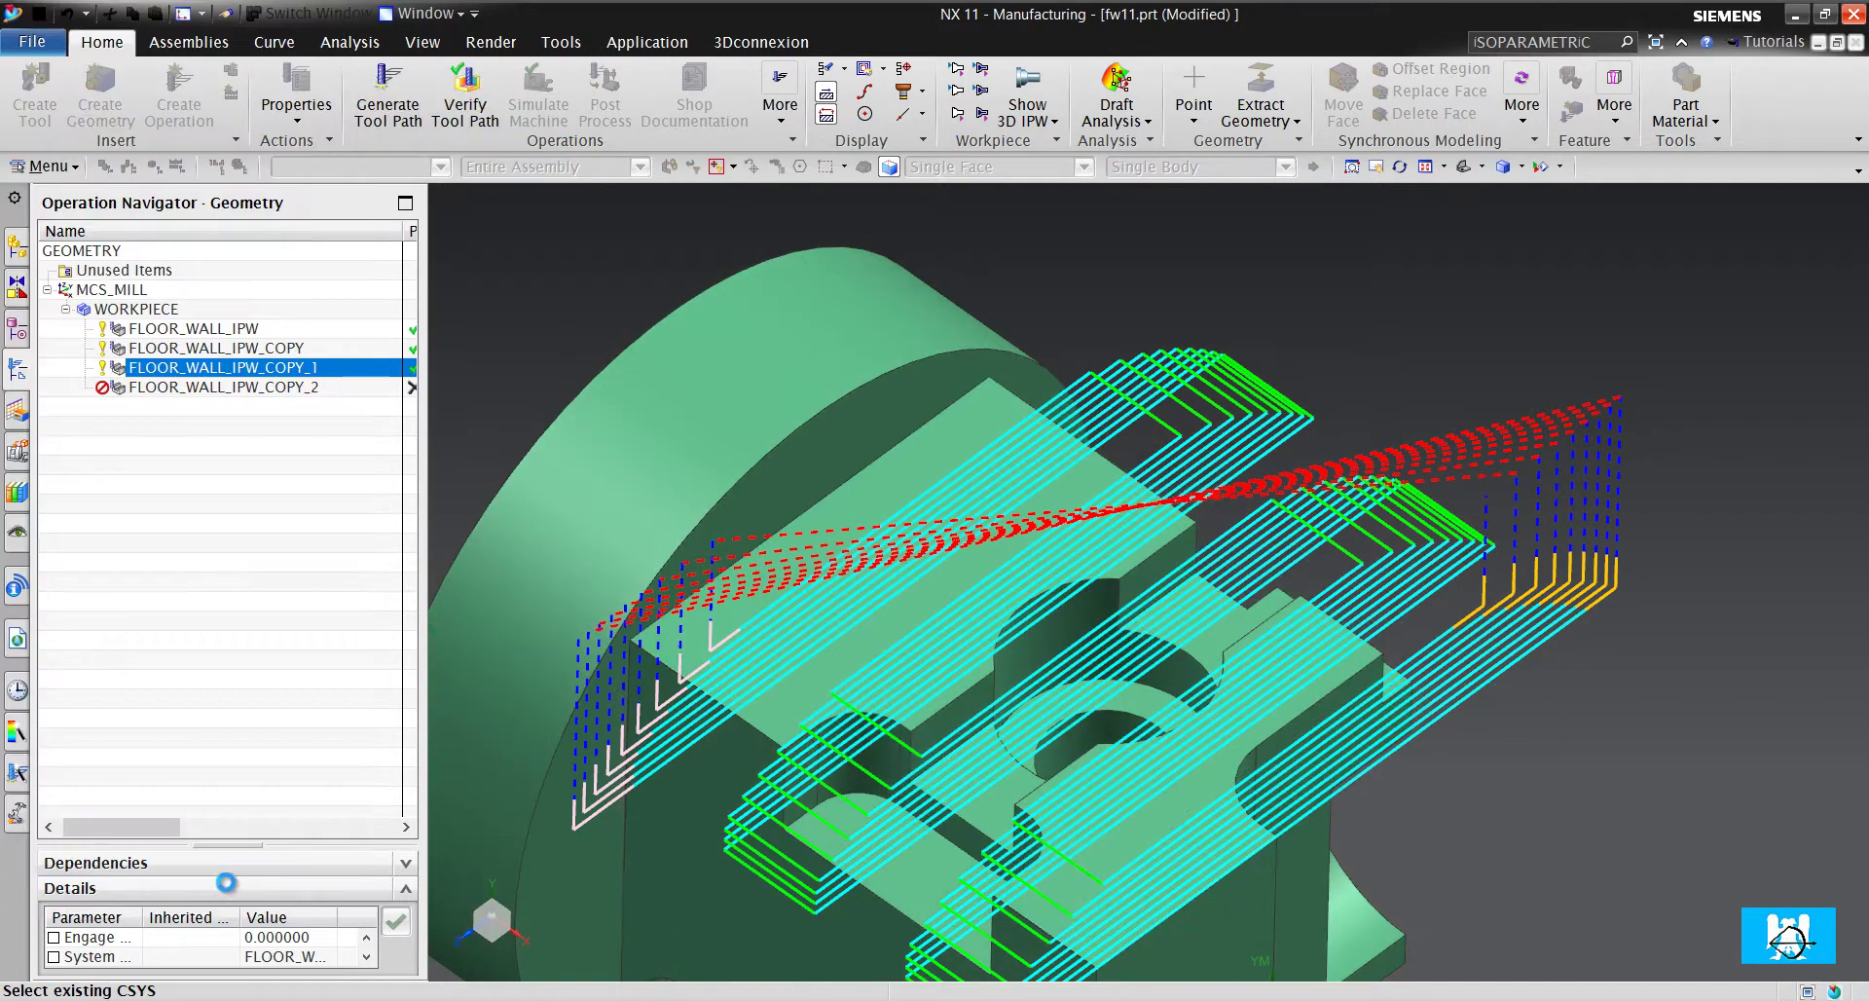
{"action": "scroll", "coordinate": [1039, 576], "scroll_direction": "down", "scroll_amount": 3}
{"action": "middle_click_drag", "start_coordinate": [1039, 576], "coordinate": [795, 530]}
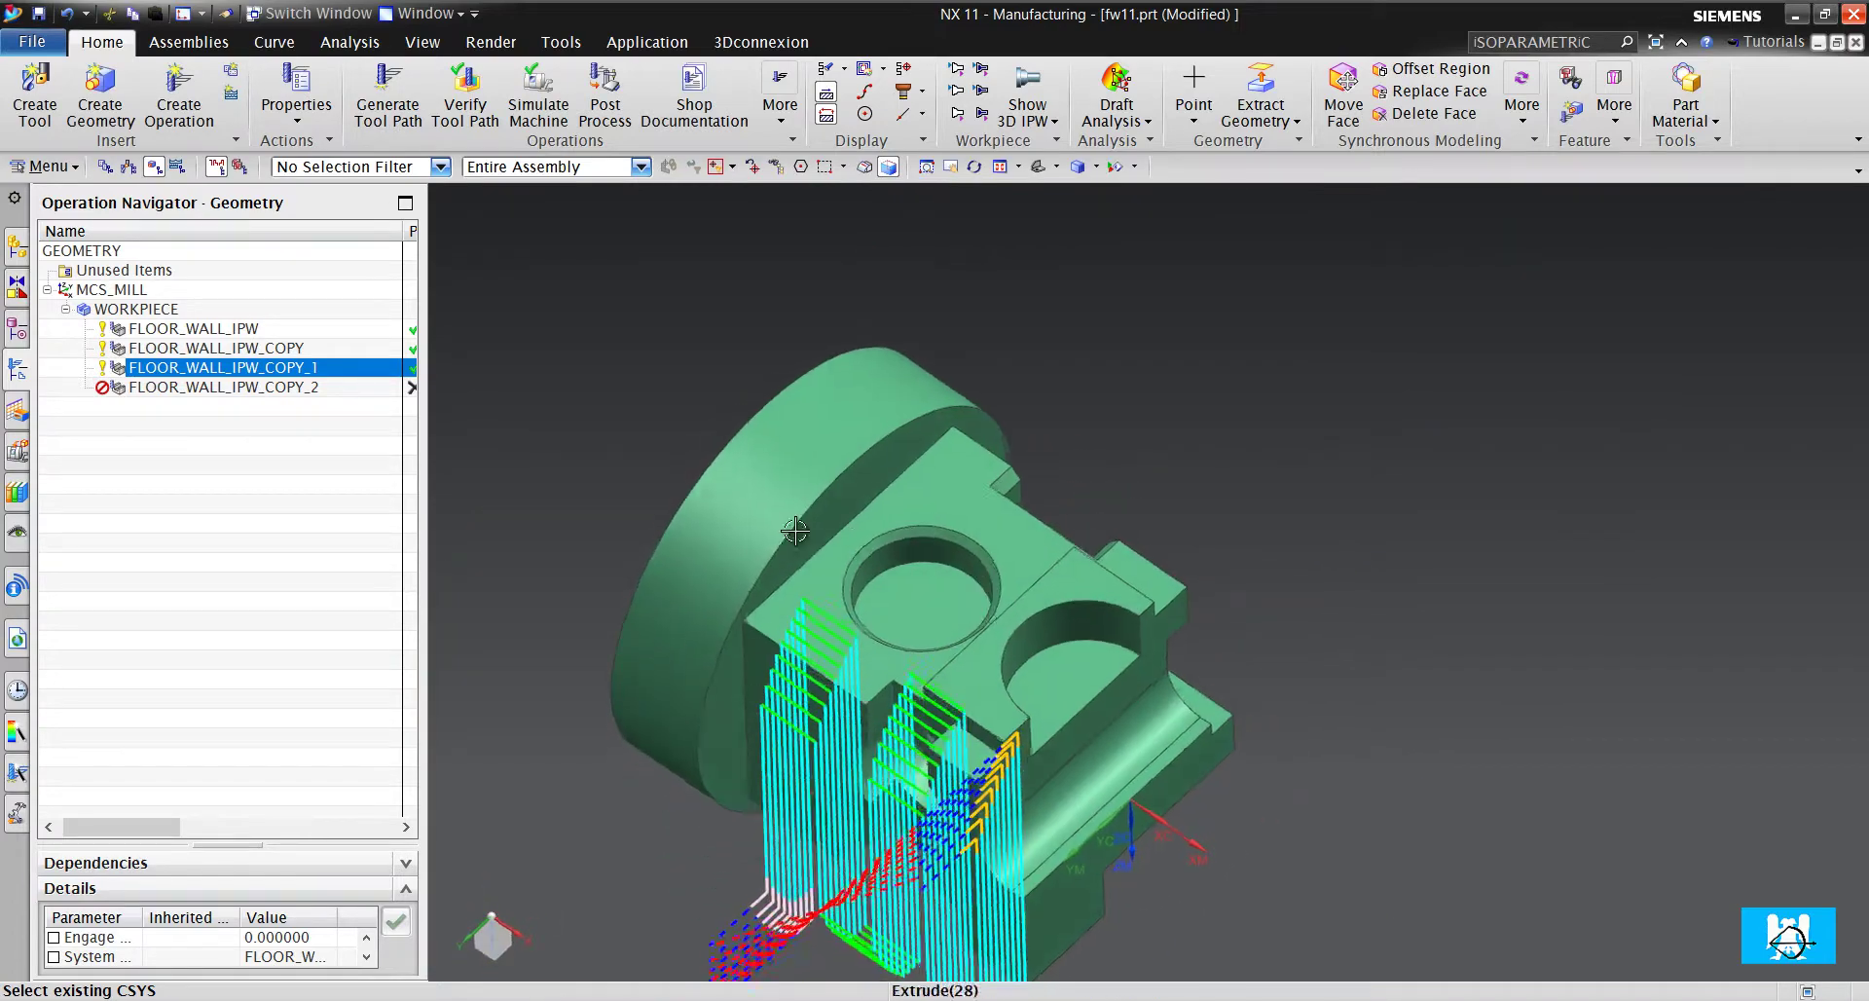
Assign the raised face around the semicircular cutout as the floor of FLOOR_WALL_IPW_COPY_2 and generate its tool path
{"action": "left_click", "coordinate": [255, 387]}
{"action": "middle_click_drag", "start_coordinate": [1037, 513], "coordinate": [774, 463]}
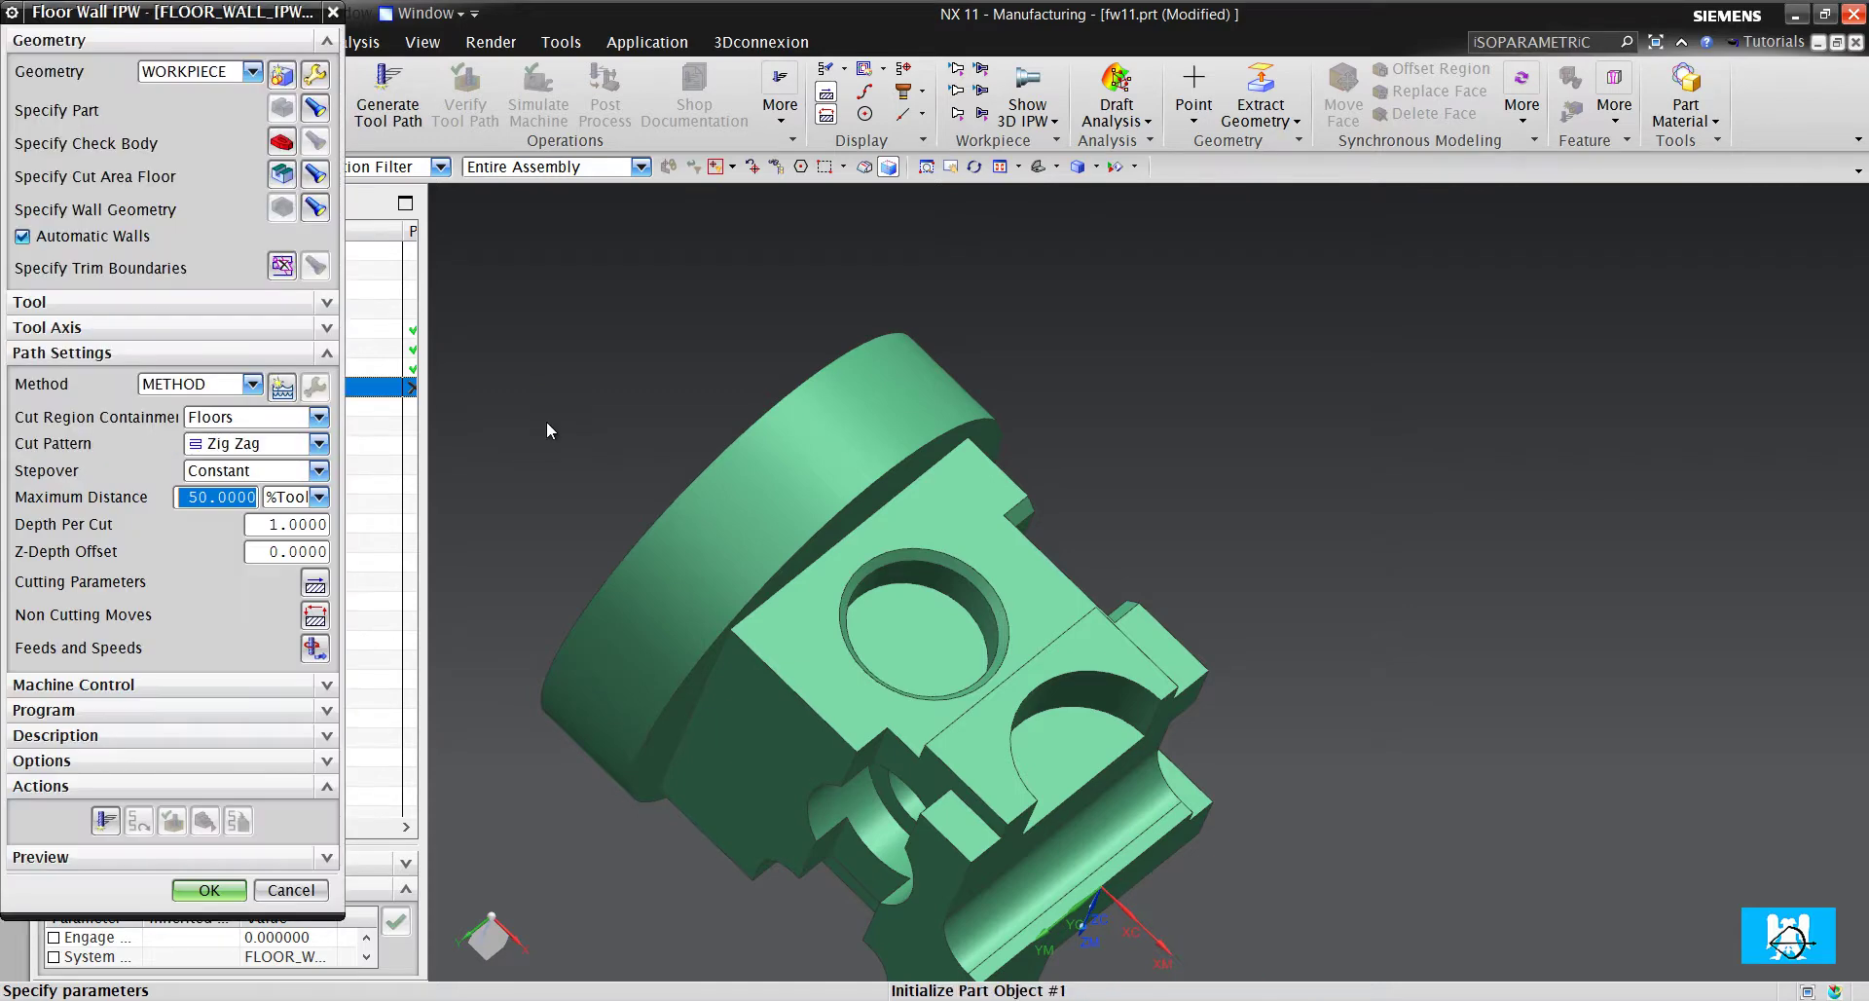
{"action": "left_click", "coordinate": [282, 175]}
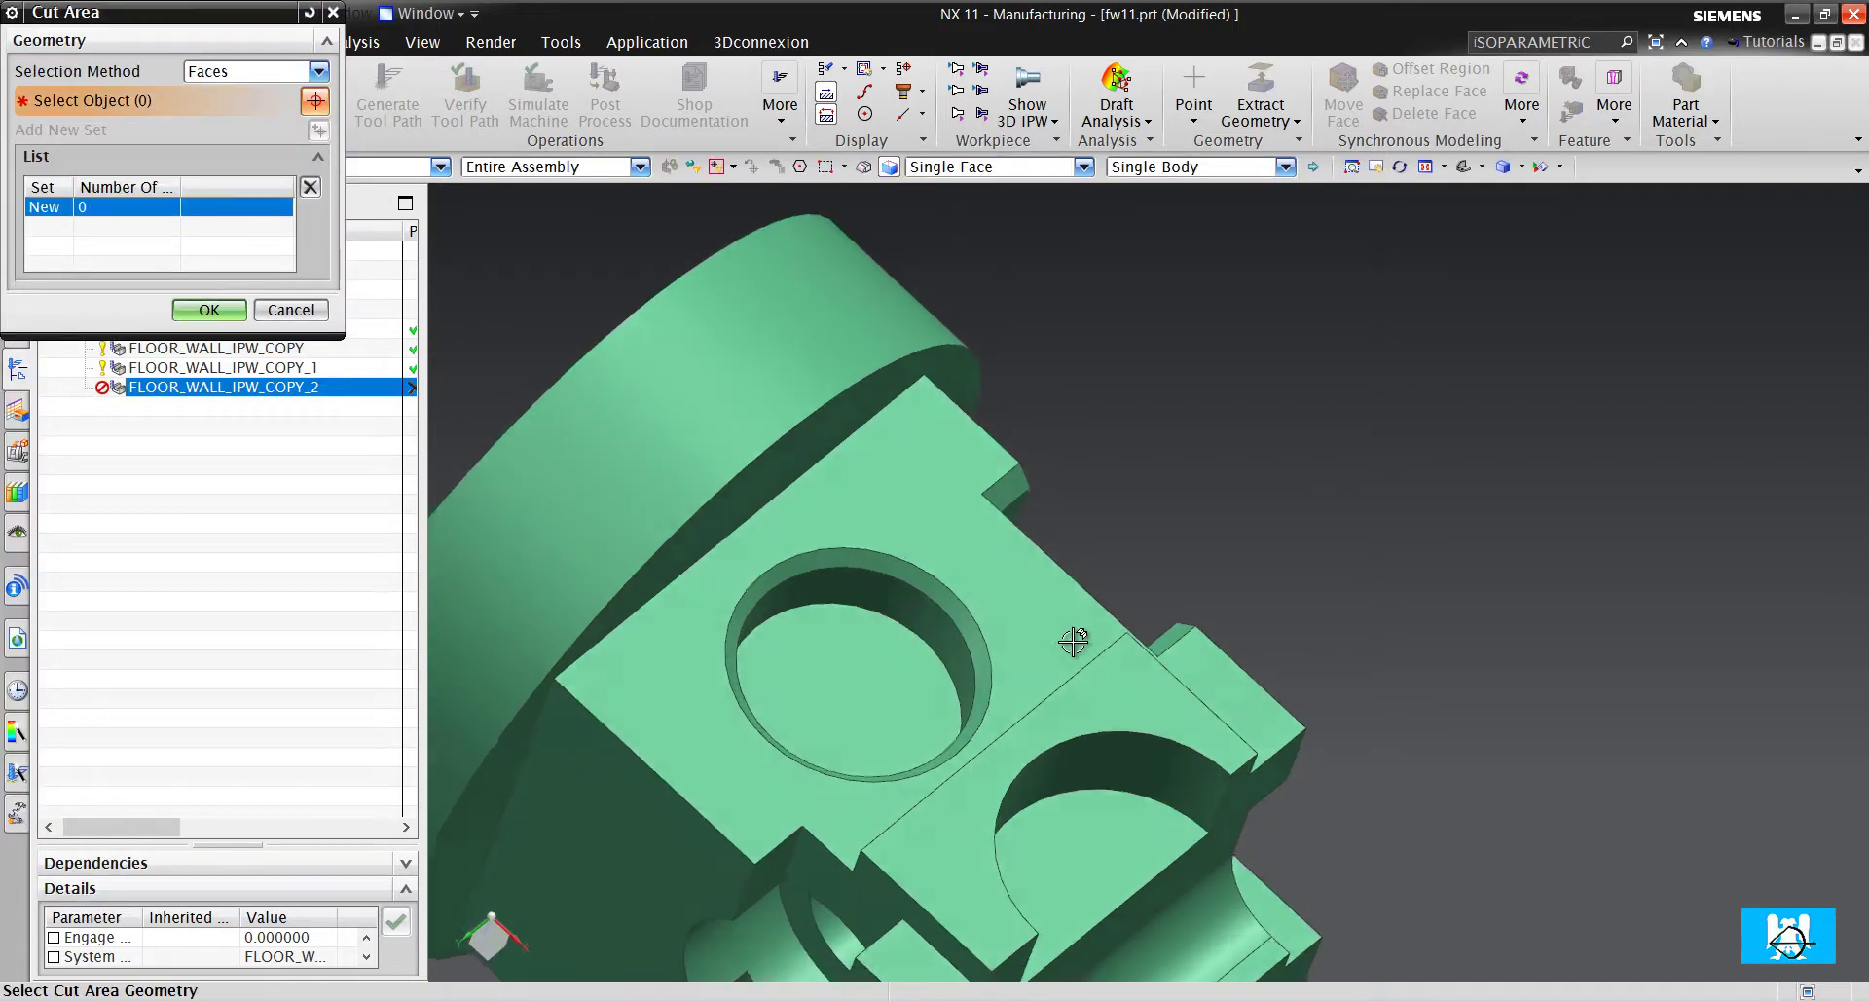
{"action": "left_click", "coordinate": [1105, 644]}
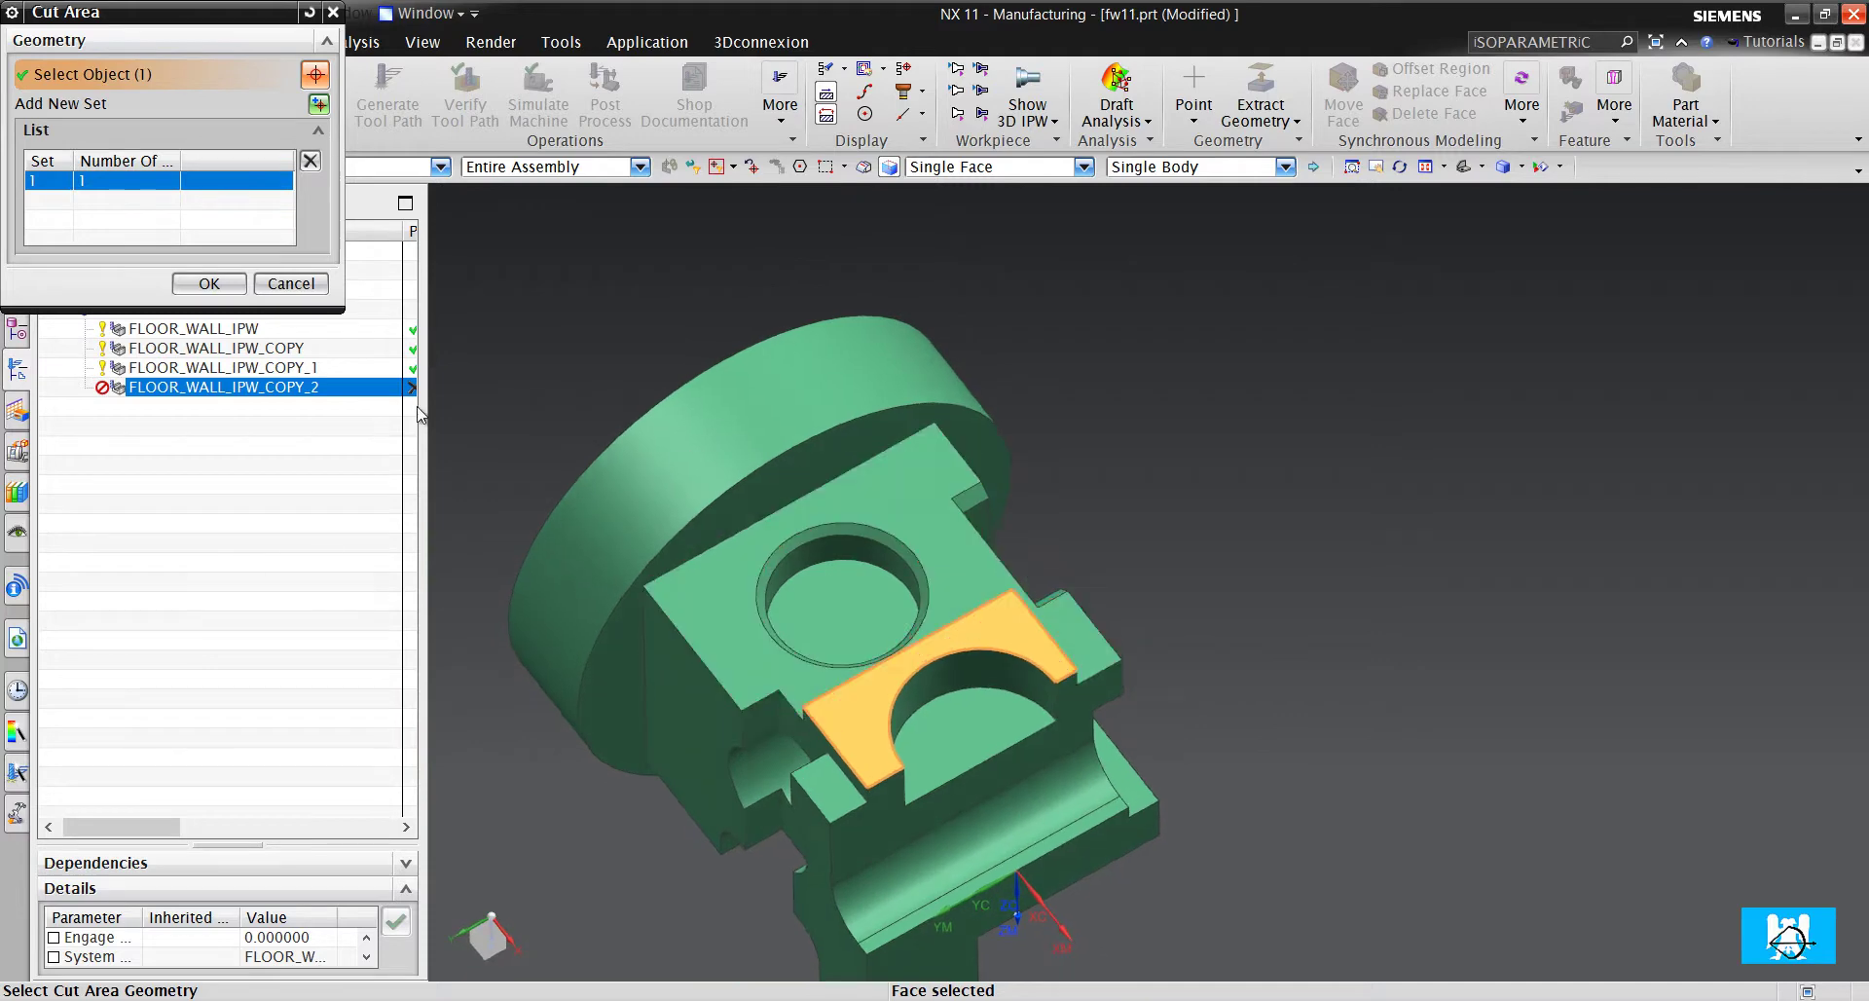
{"action": "left_click", "coordinate": [210, 285]}
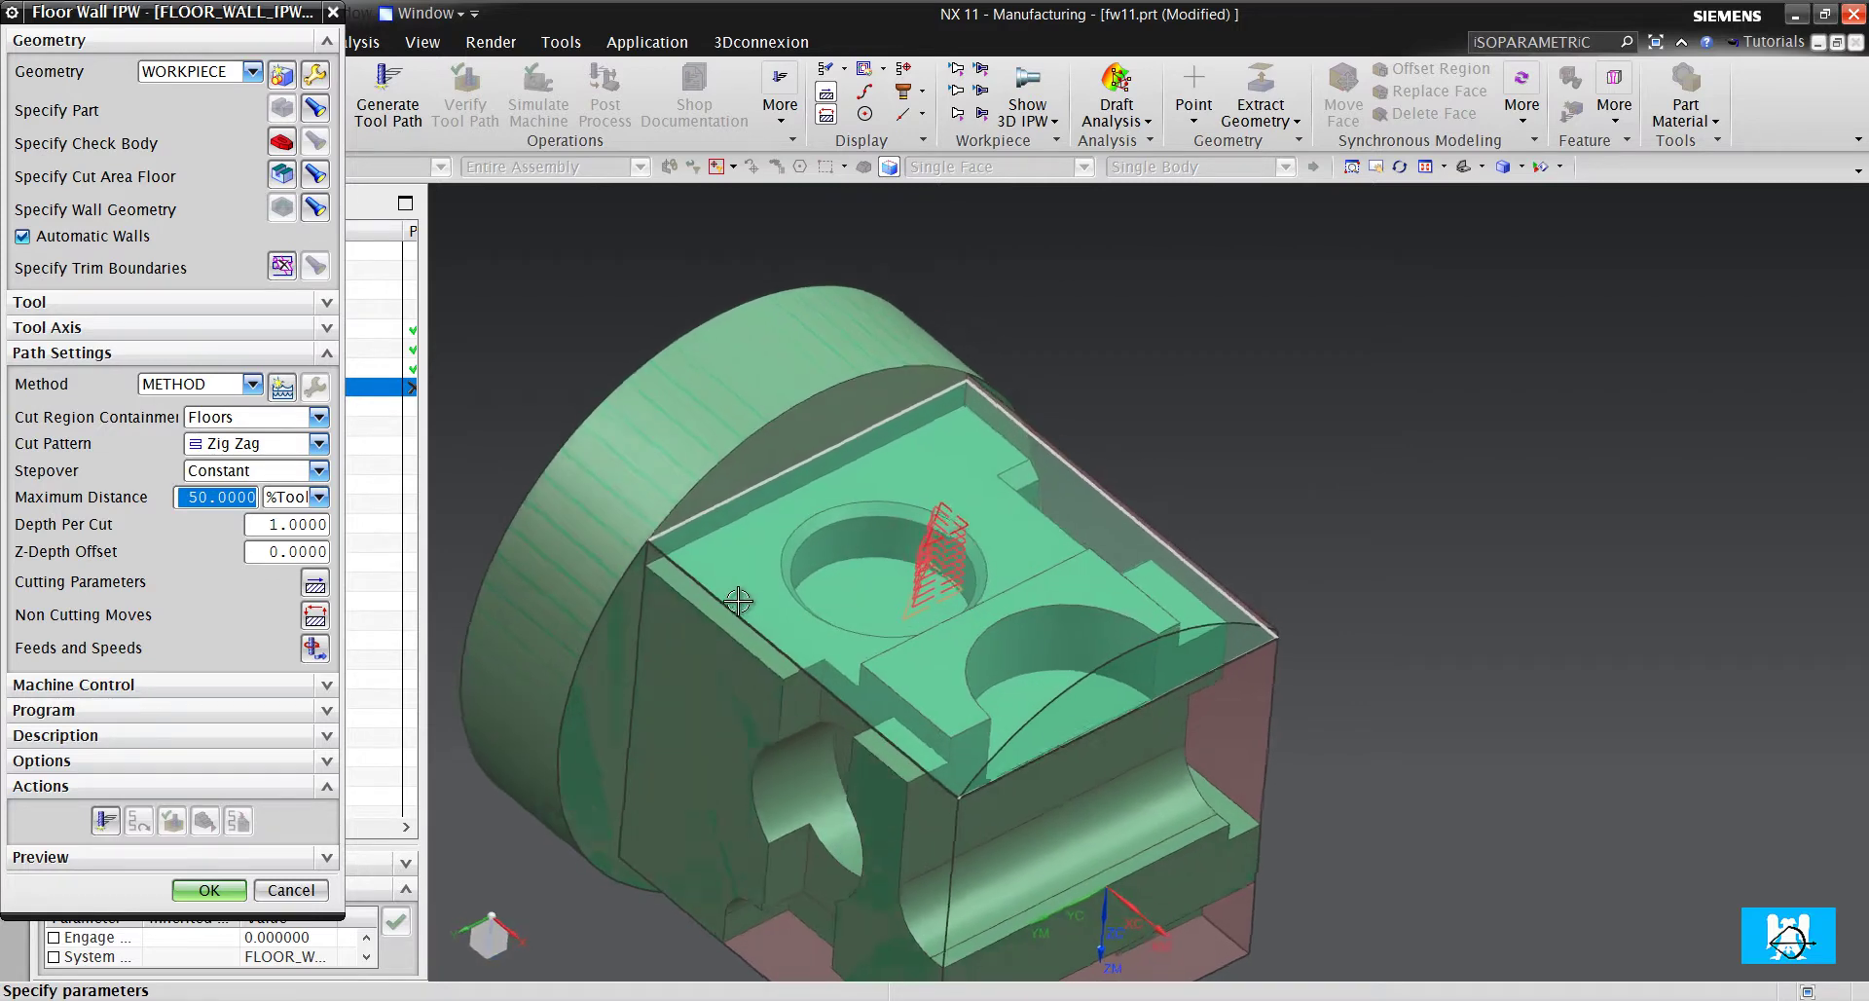
{"action": "left_click", "coordinate": [105, 820]}
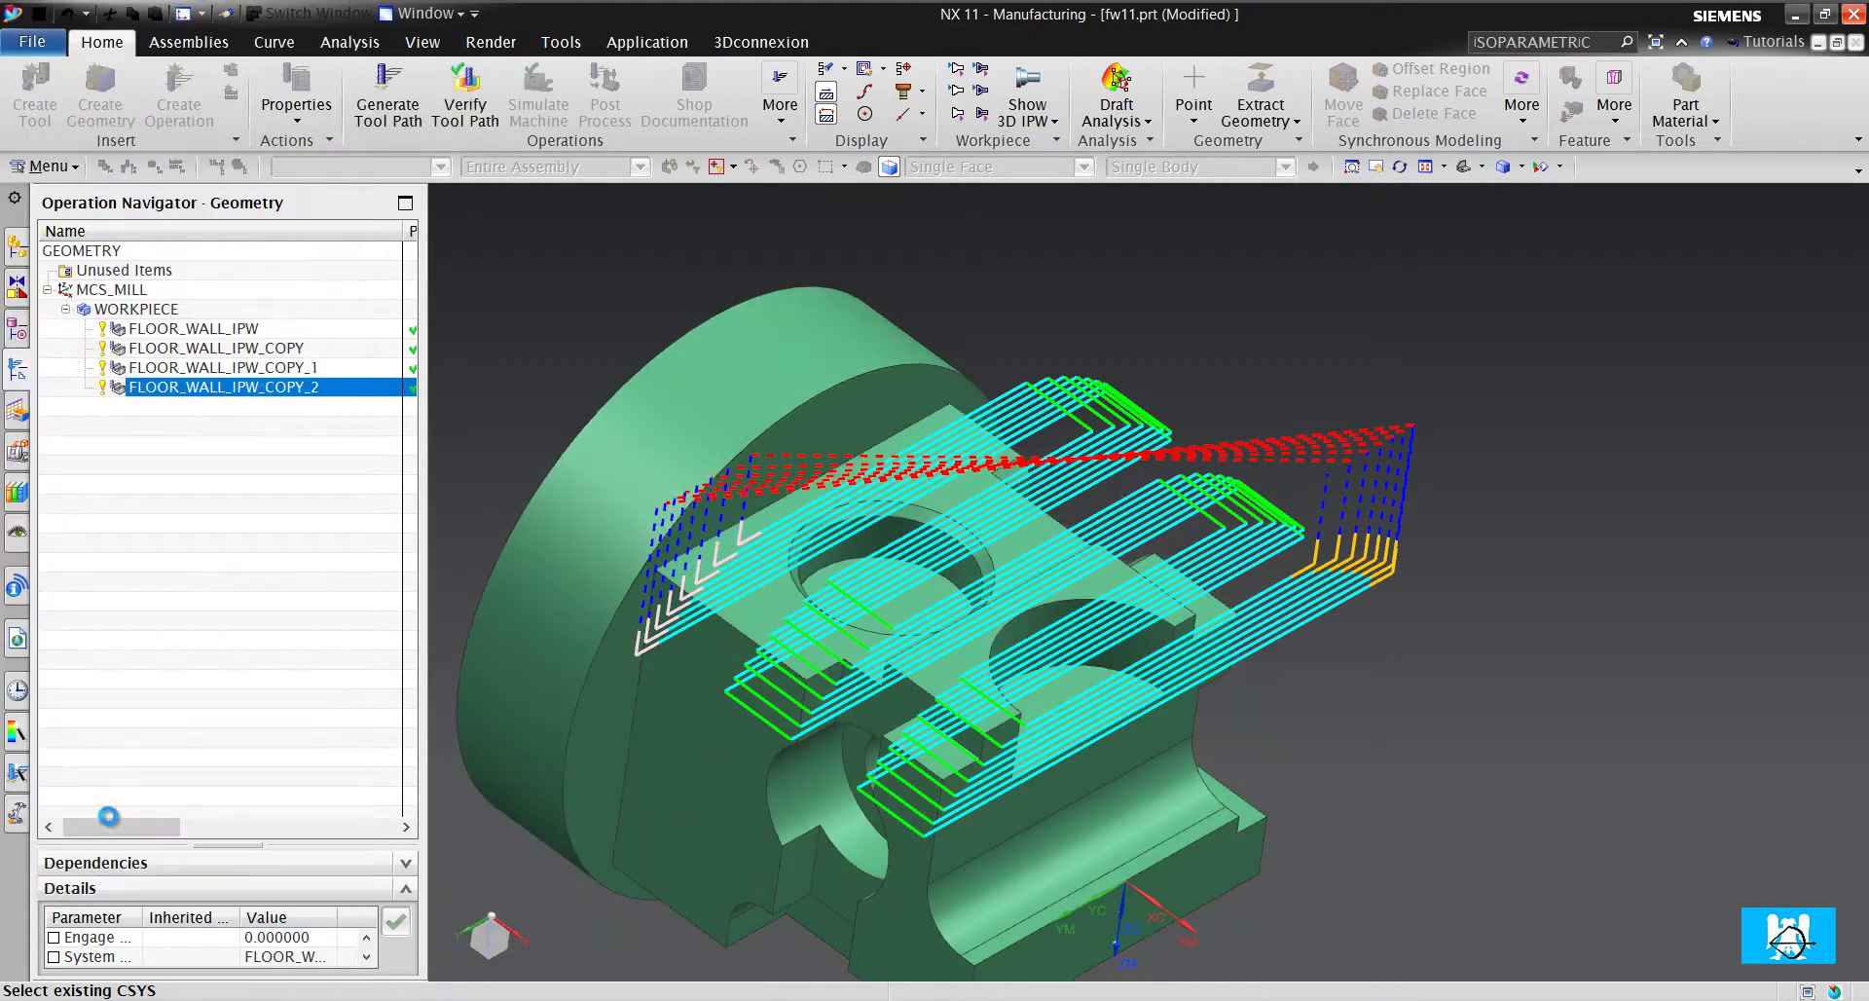
{"action": "scroll", "coordinate": [880, 628], "scroll_direction": "up", "scroll_amount": 3}
{"action": "middle_click_drag", "start_coordinate": [880, 628], "coordinate": [798, 662]}
Add the larger adjacent face with the chamfered round pocket to the FLOOR_WALL_IPW_COPY_2 cut area and regenerate the tool path
{"action": "left_click", "coordinate": [281, 177]}
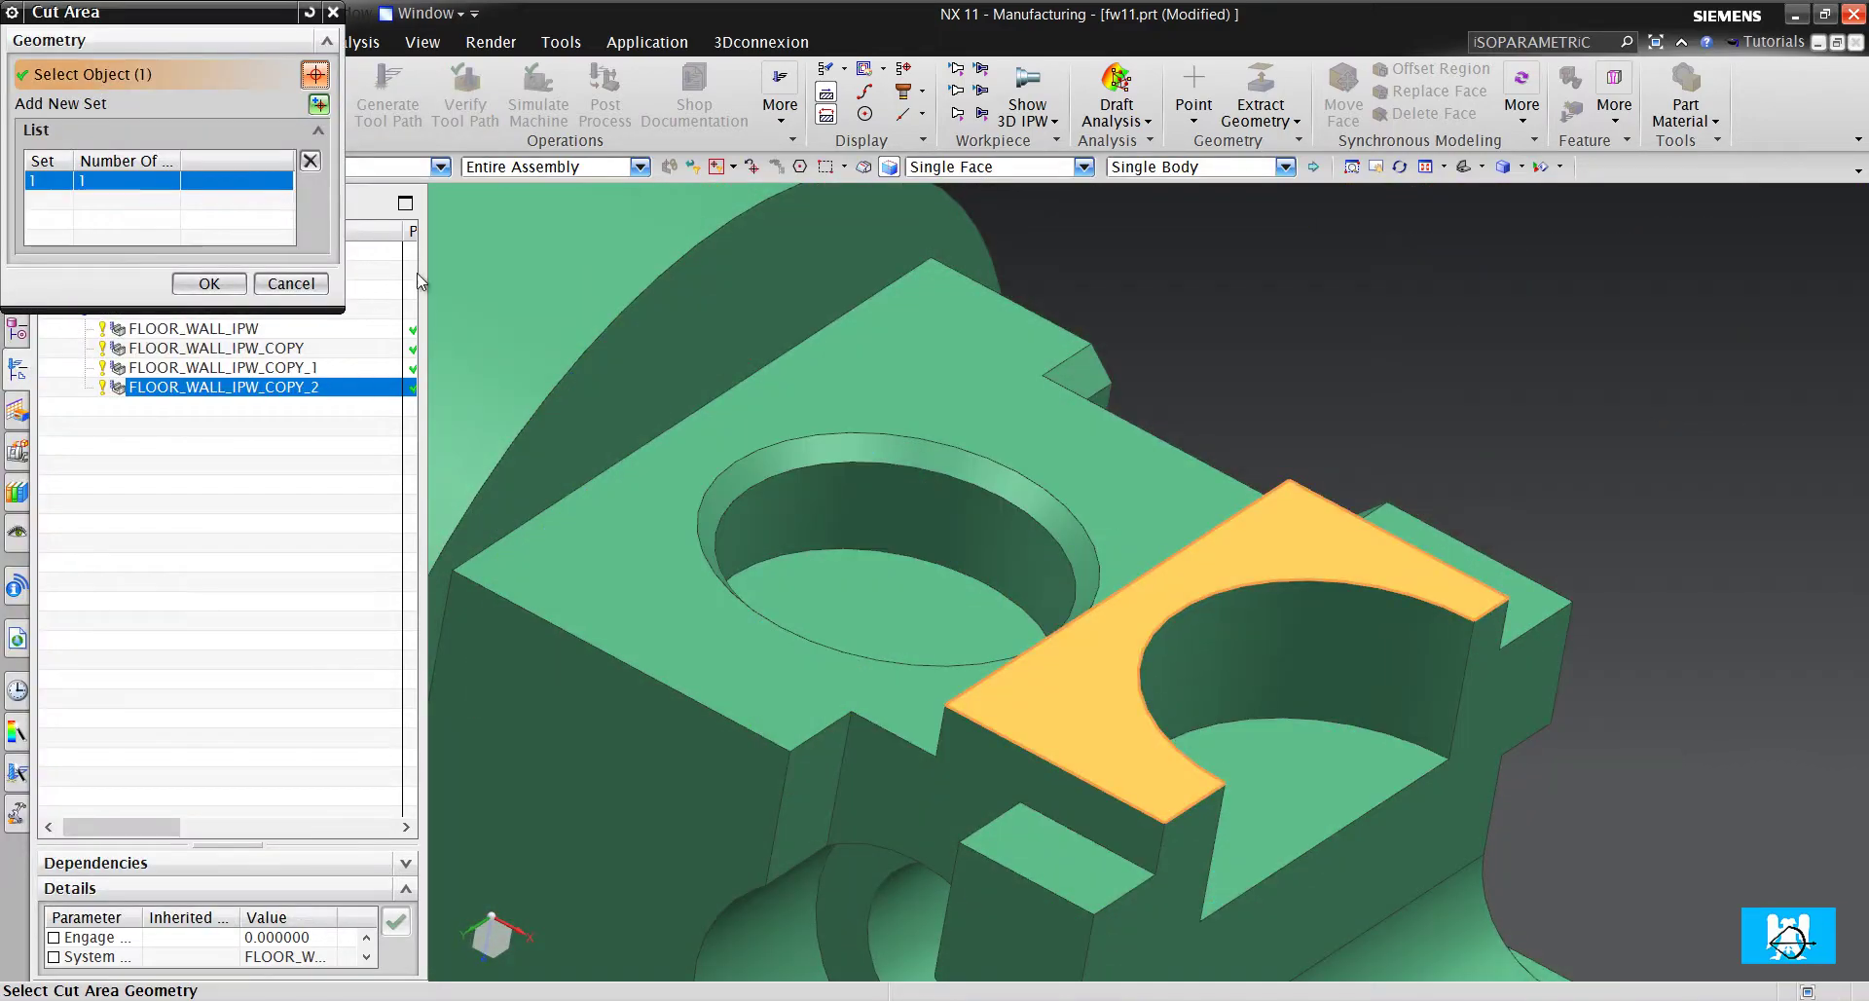
{"action": "left_click", "coordinate": [655, 471]}
{"action": "left_click", "coordinate": [210, 284]}
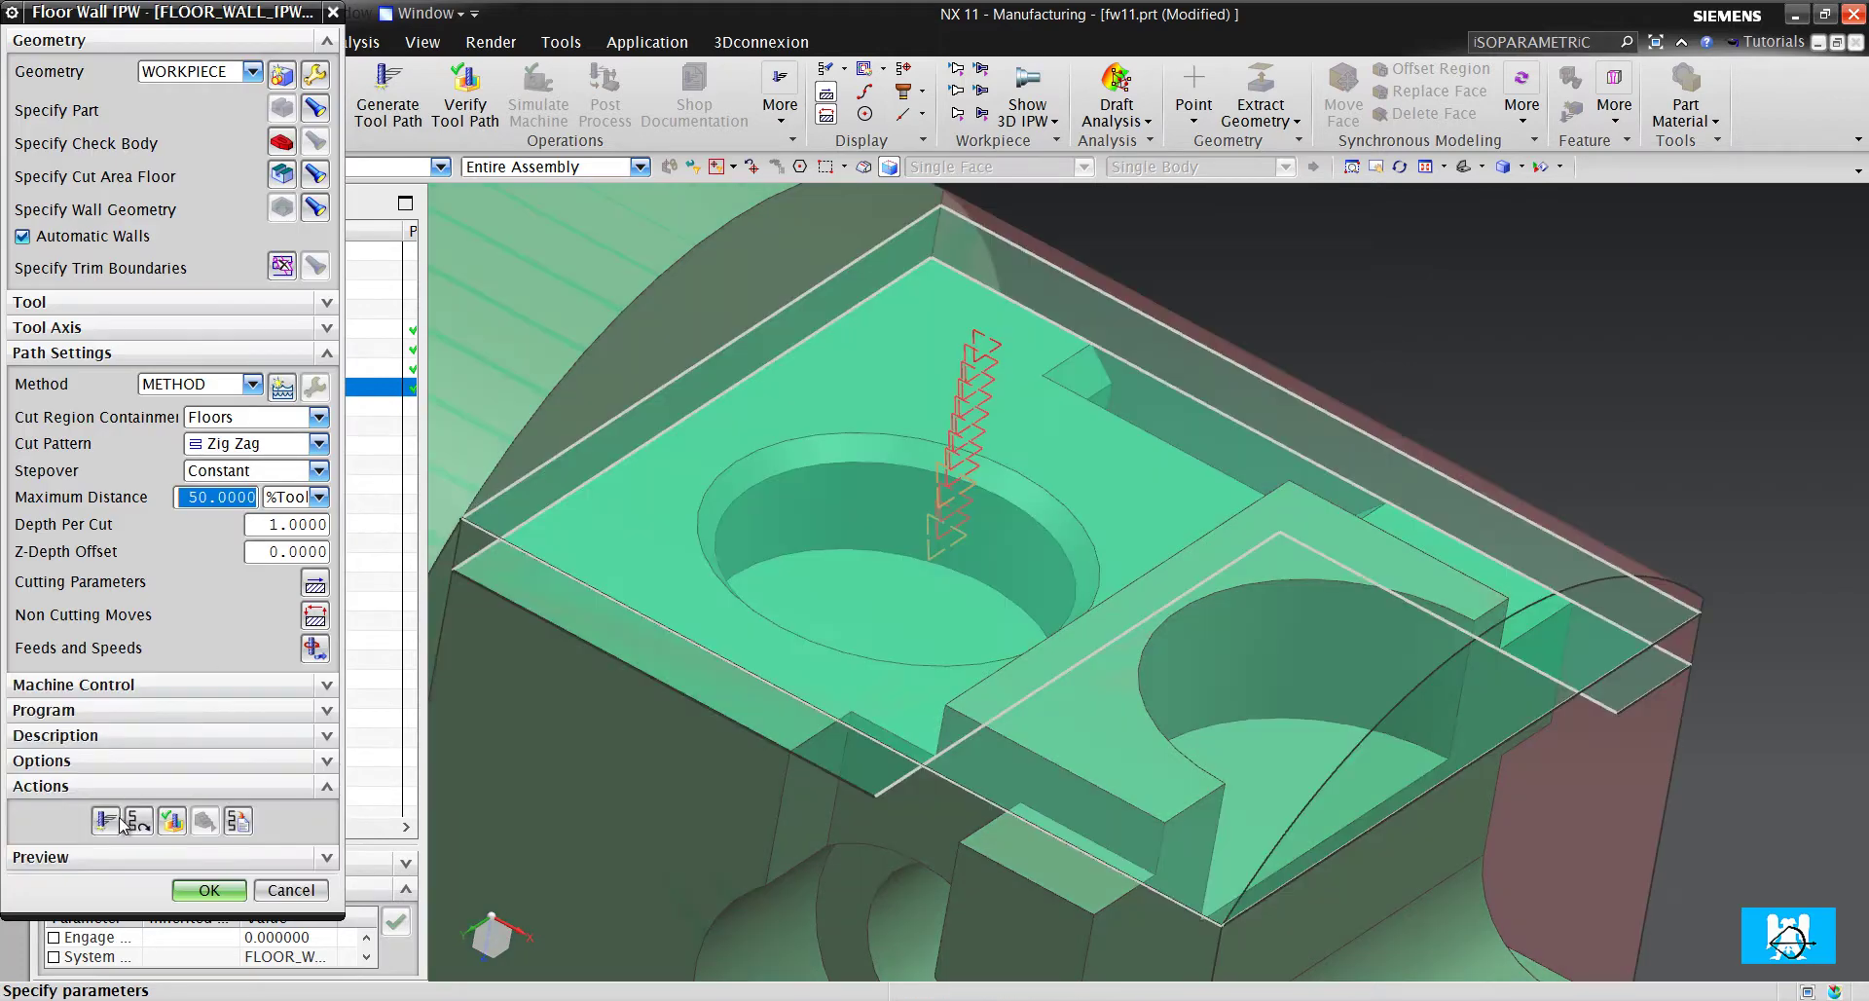
{"action": "left_click", "coordinate": [117, 822]}
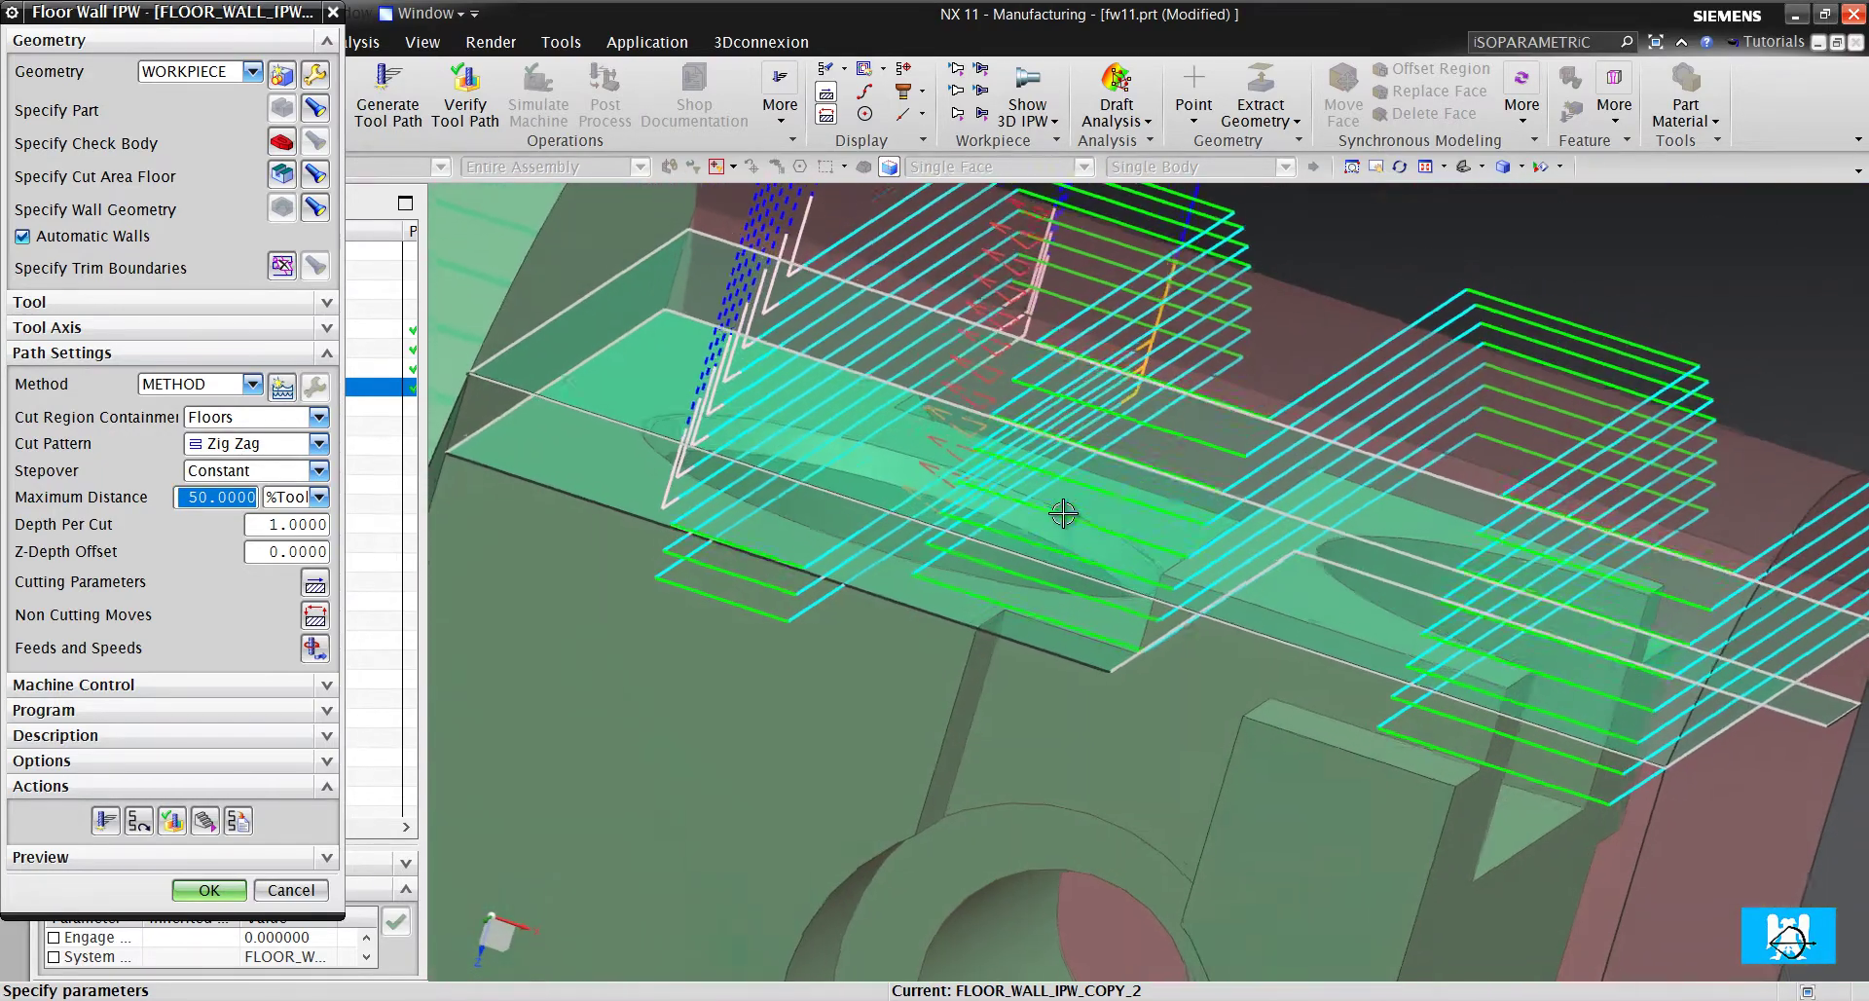
Simulate the FLOOR_WALL_IPW_COPY_2 material removal in 3D Dynamic, inspect the machined faces, and accept the operation
{"action": "left_click", "coordinate": [171, 821]}
{"action": "left_click", "coordinate": [121, 257]}
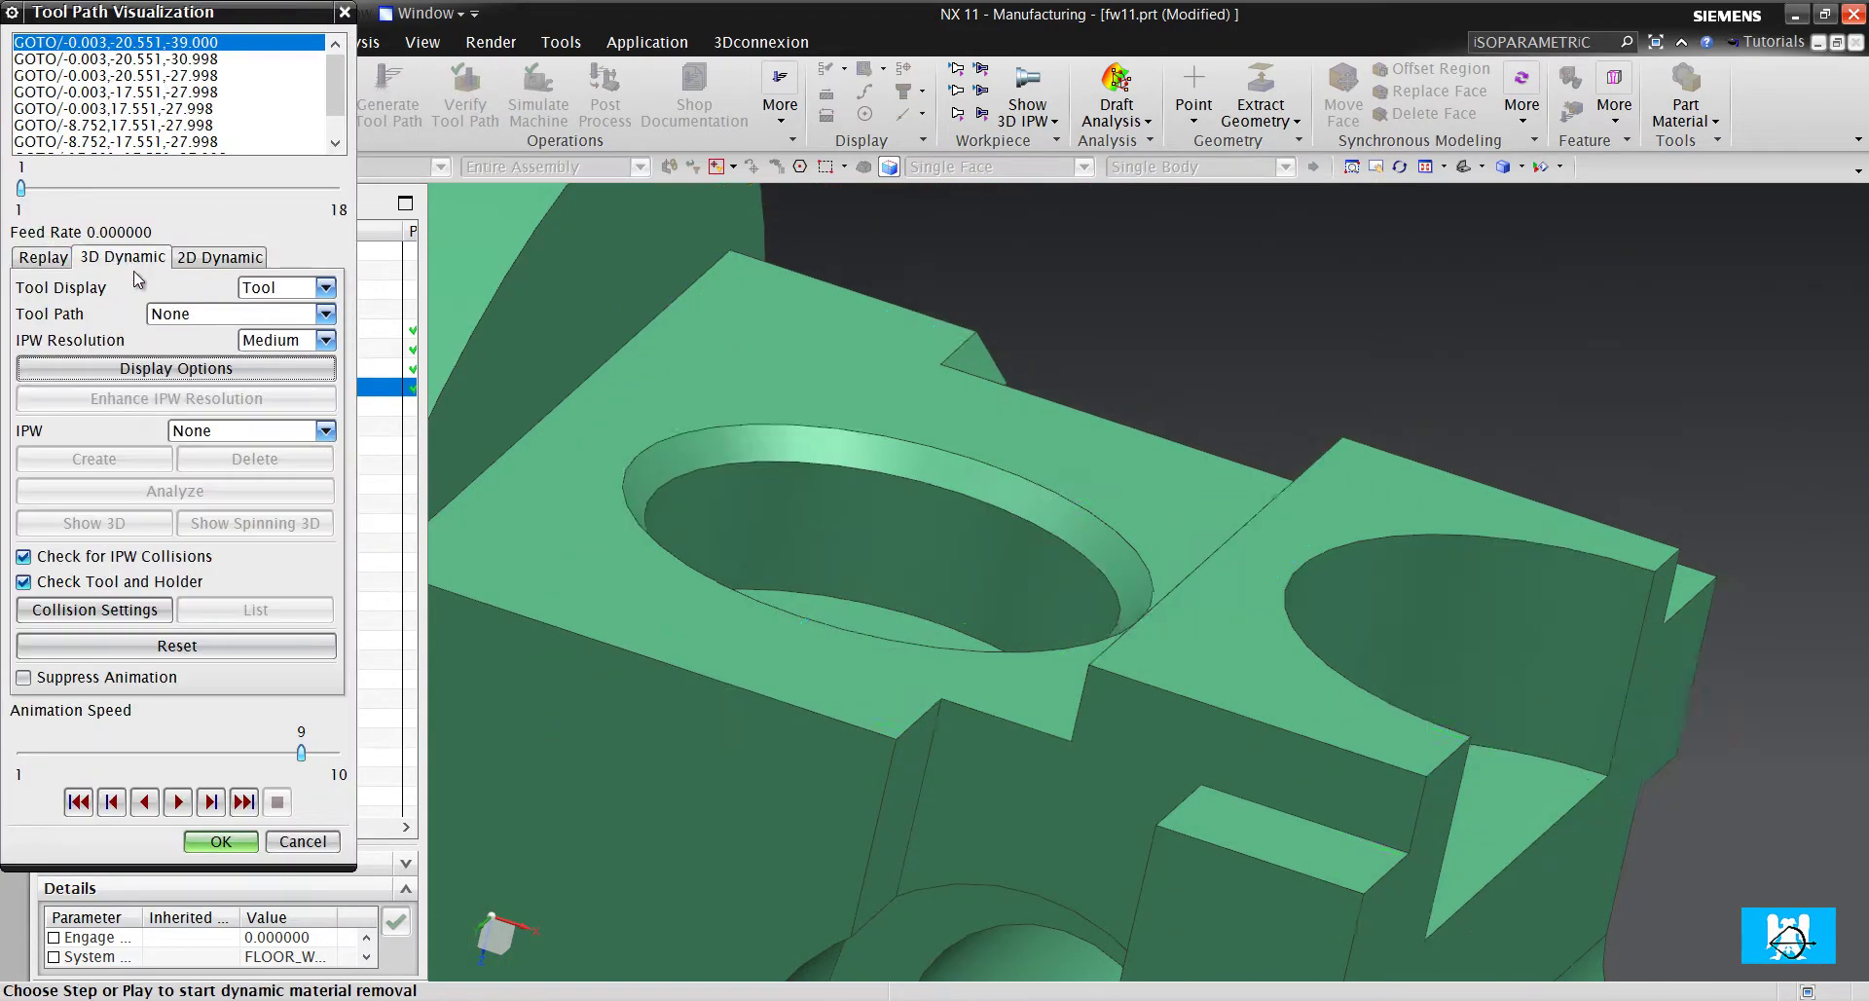
{"action": "left_click", "coordinate": [177, 802]}
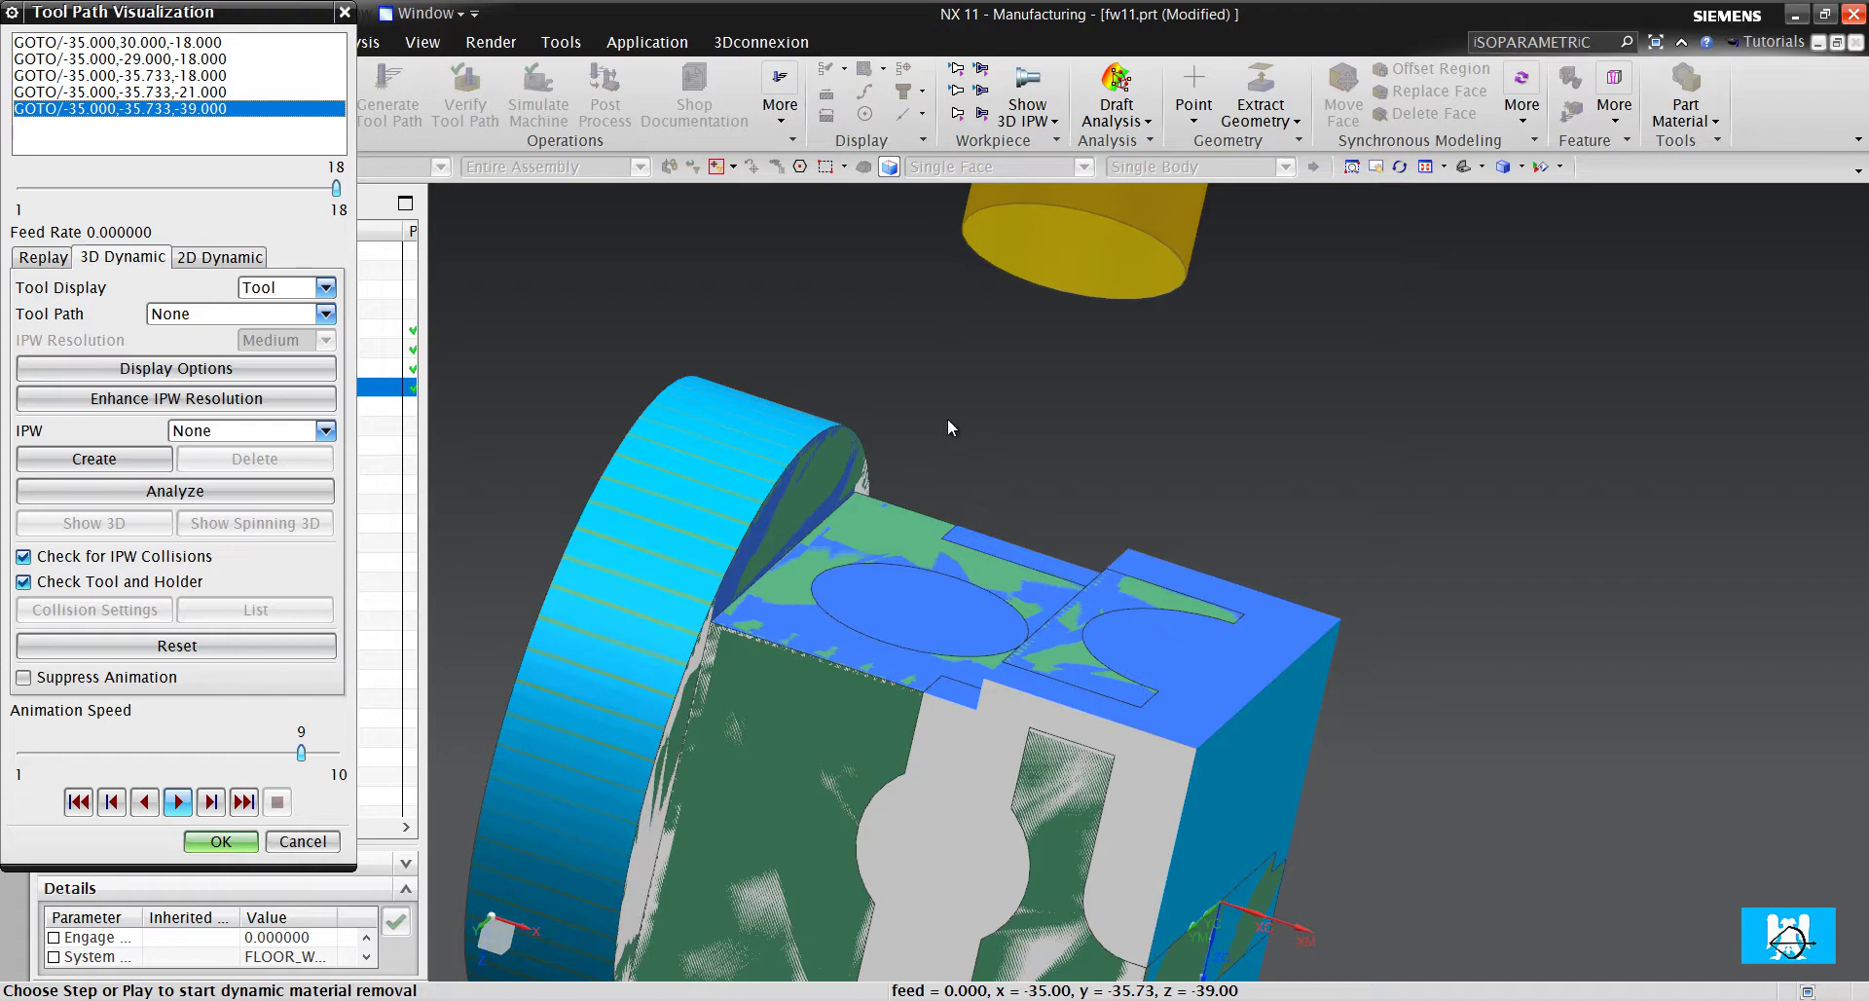
{"action": "scroll", "coordinate": [953, 391], "scroll_direction": "down", "scroll_amount": 3}
{"action": "middle_click_drag", "start_coordinate": [954, 392], "coordinate": [1053, 467]}
{"action": "scroll", "coordinate": [1179, 426], "scroll_direction": "up", "scroll_amount": 5}
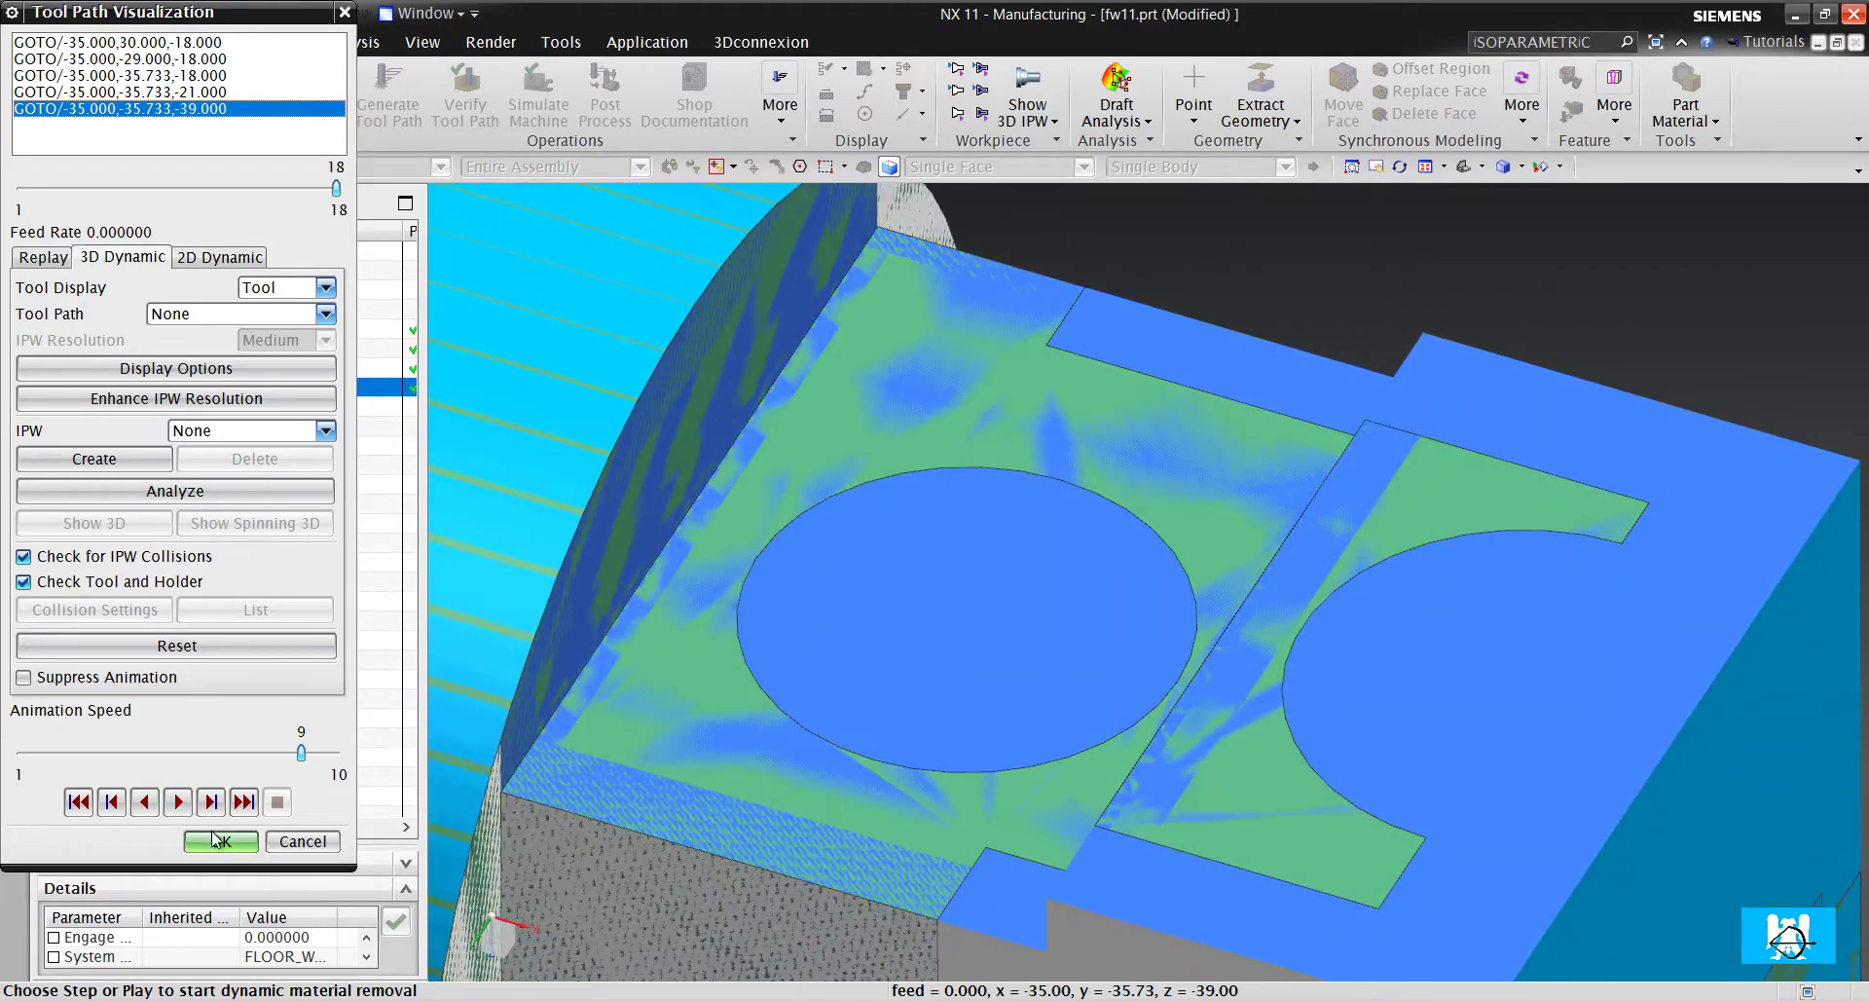
{"action": "left_click", "coordinate": [219, 842]}
{"action": "scroll", "coordinate": [942, 518], "scroll_direction": "down", "scroll_amount": 2}
{"action": "middle_click_drag", "start_coordinate": [944, 623], "coordinate": [964, 423]}
{"action": "left_click", "coordinate": [208, 889]}
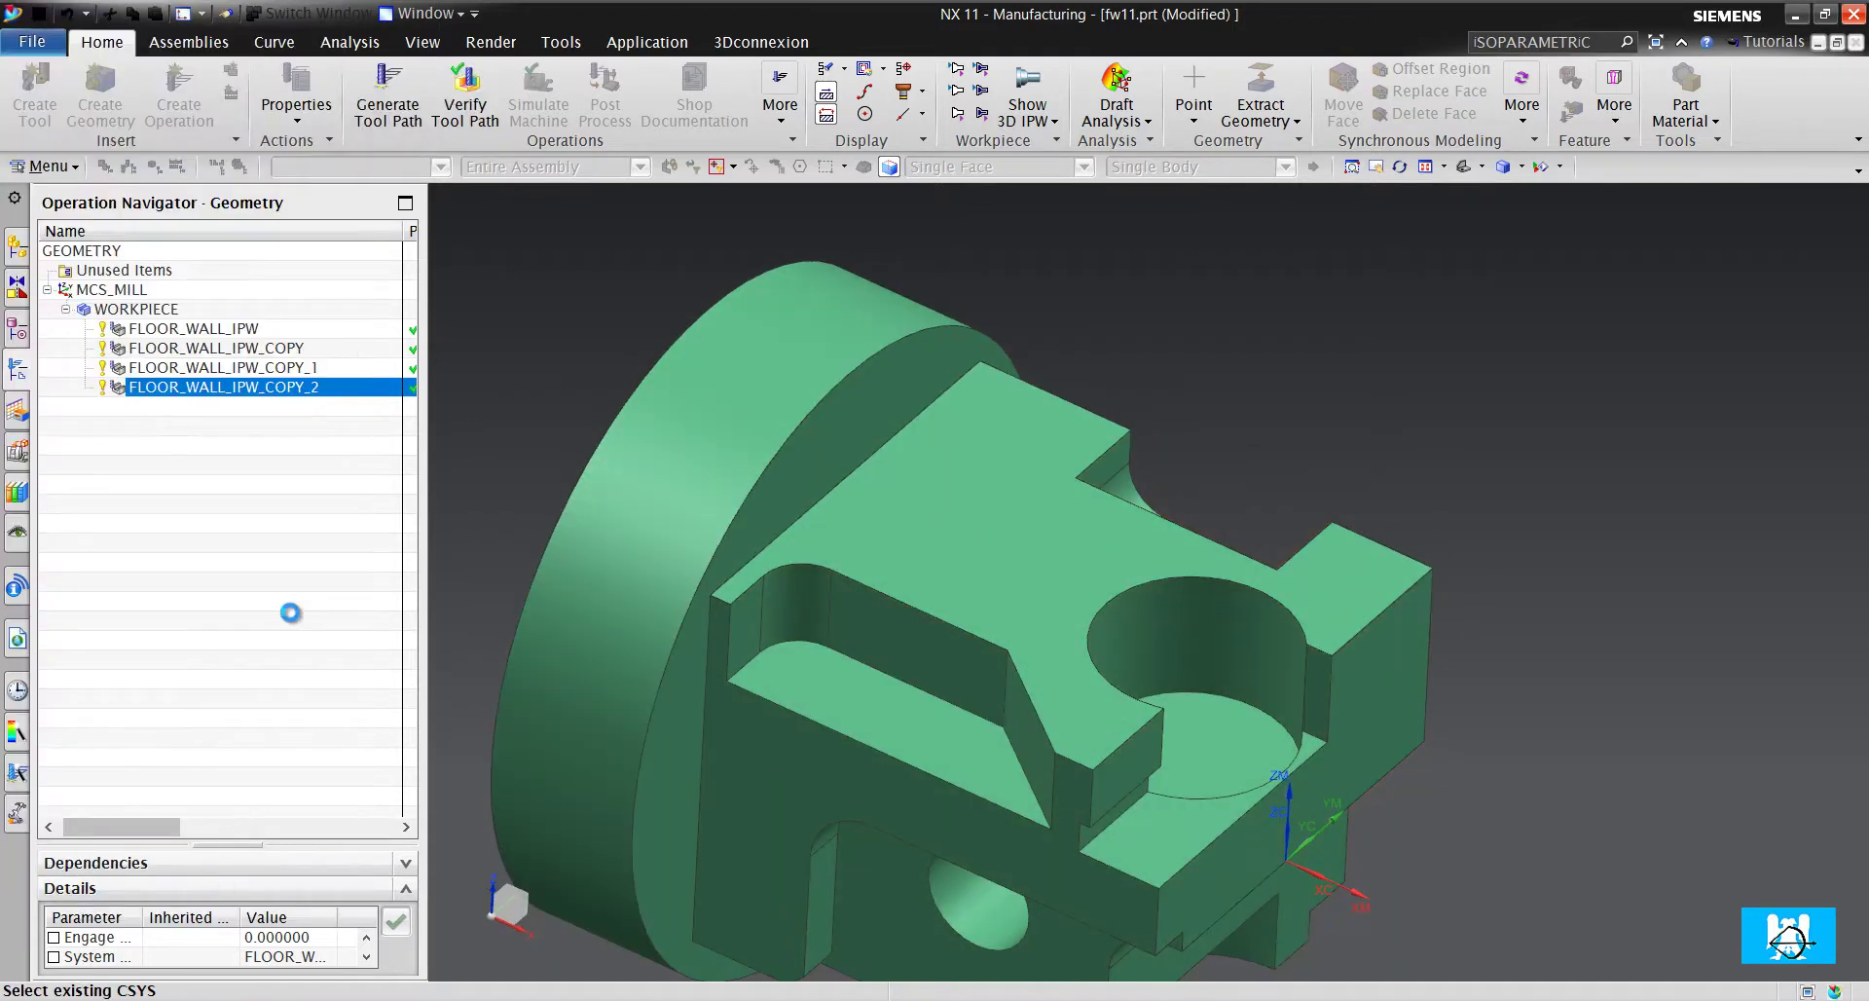
Create the Floor Wall IPW operation FLOOR_WALL_IPW_1 under WORKPIECE with the D10 milling tool
{"action": "left_click", "coordinate": [187, 105]}
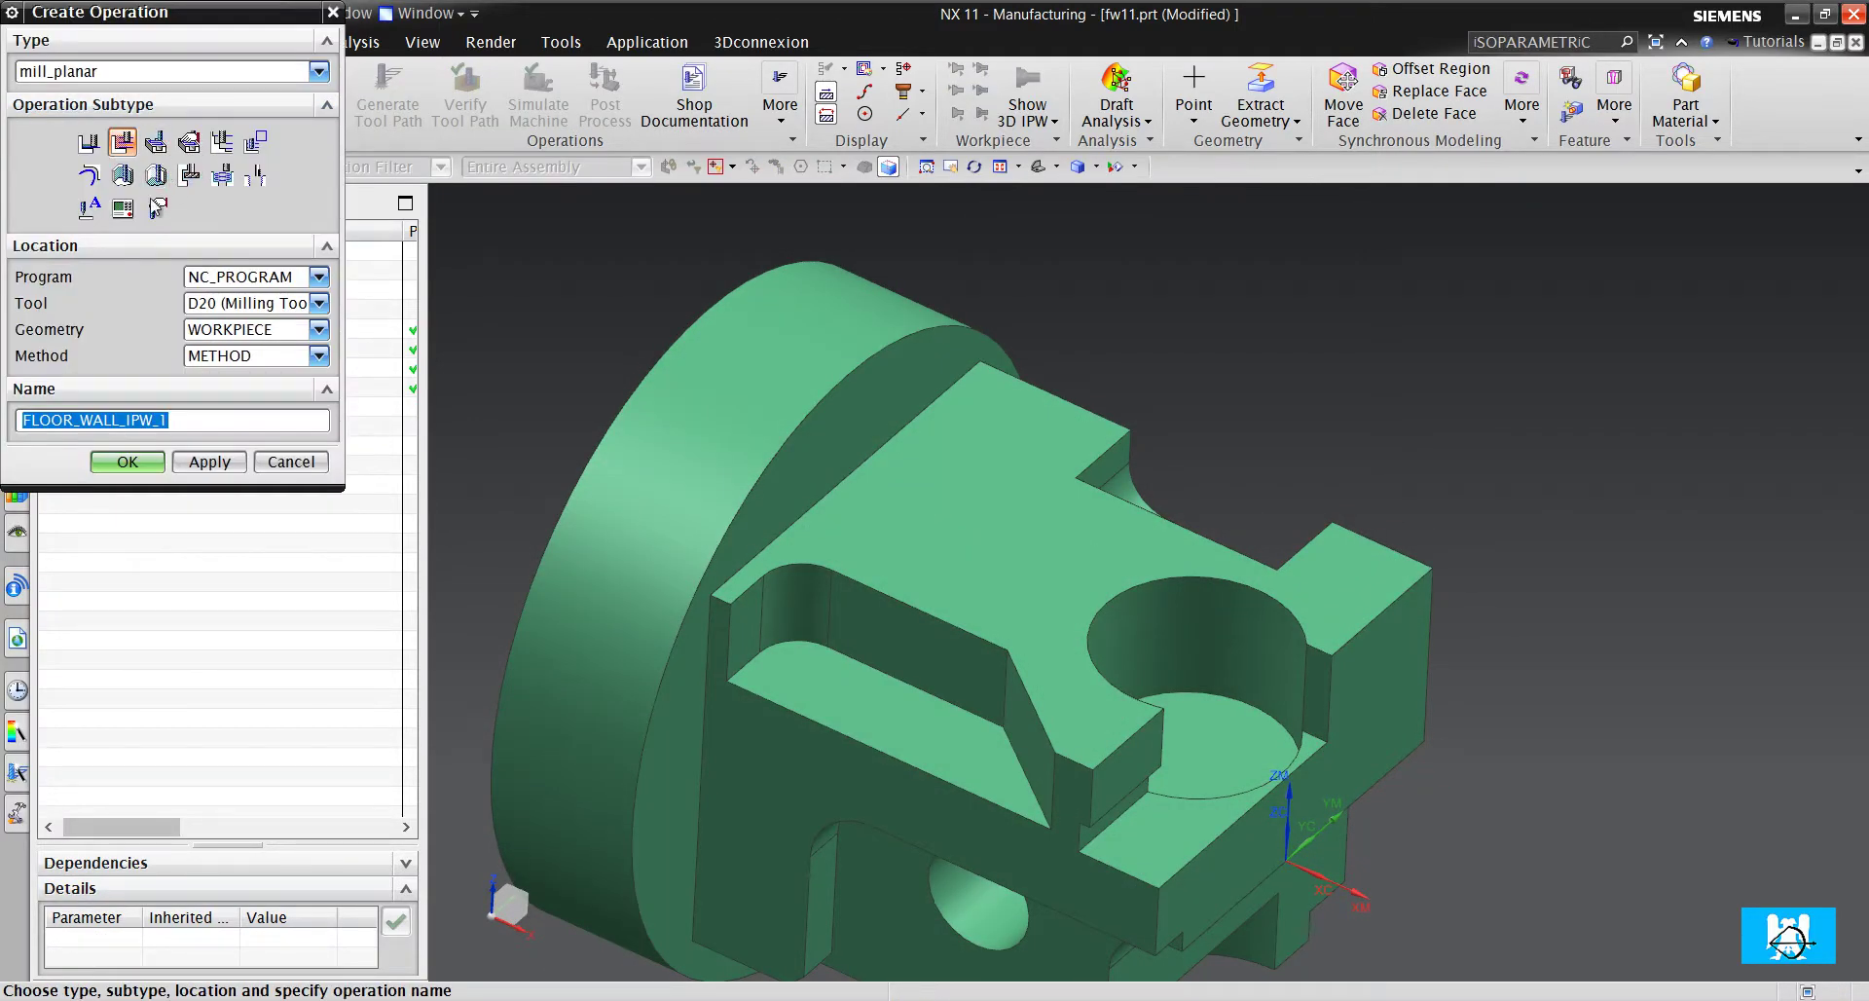
{"action": "left_click", "coordinate": [226, 309]}
{"action": "left_click", "coordinate": [249, 362]}
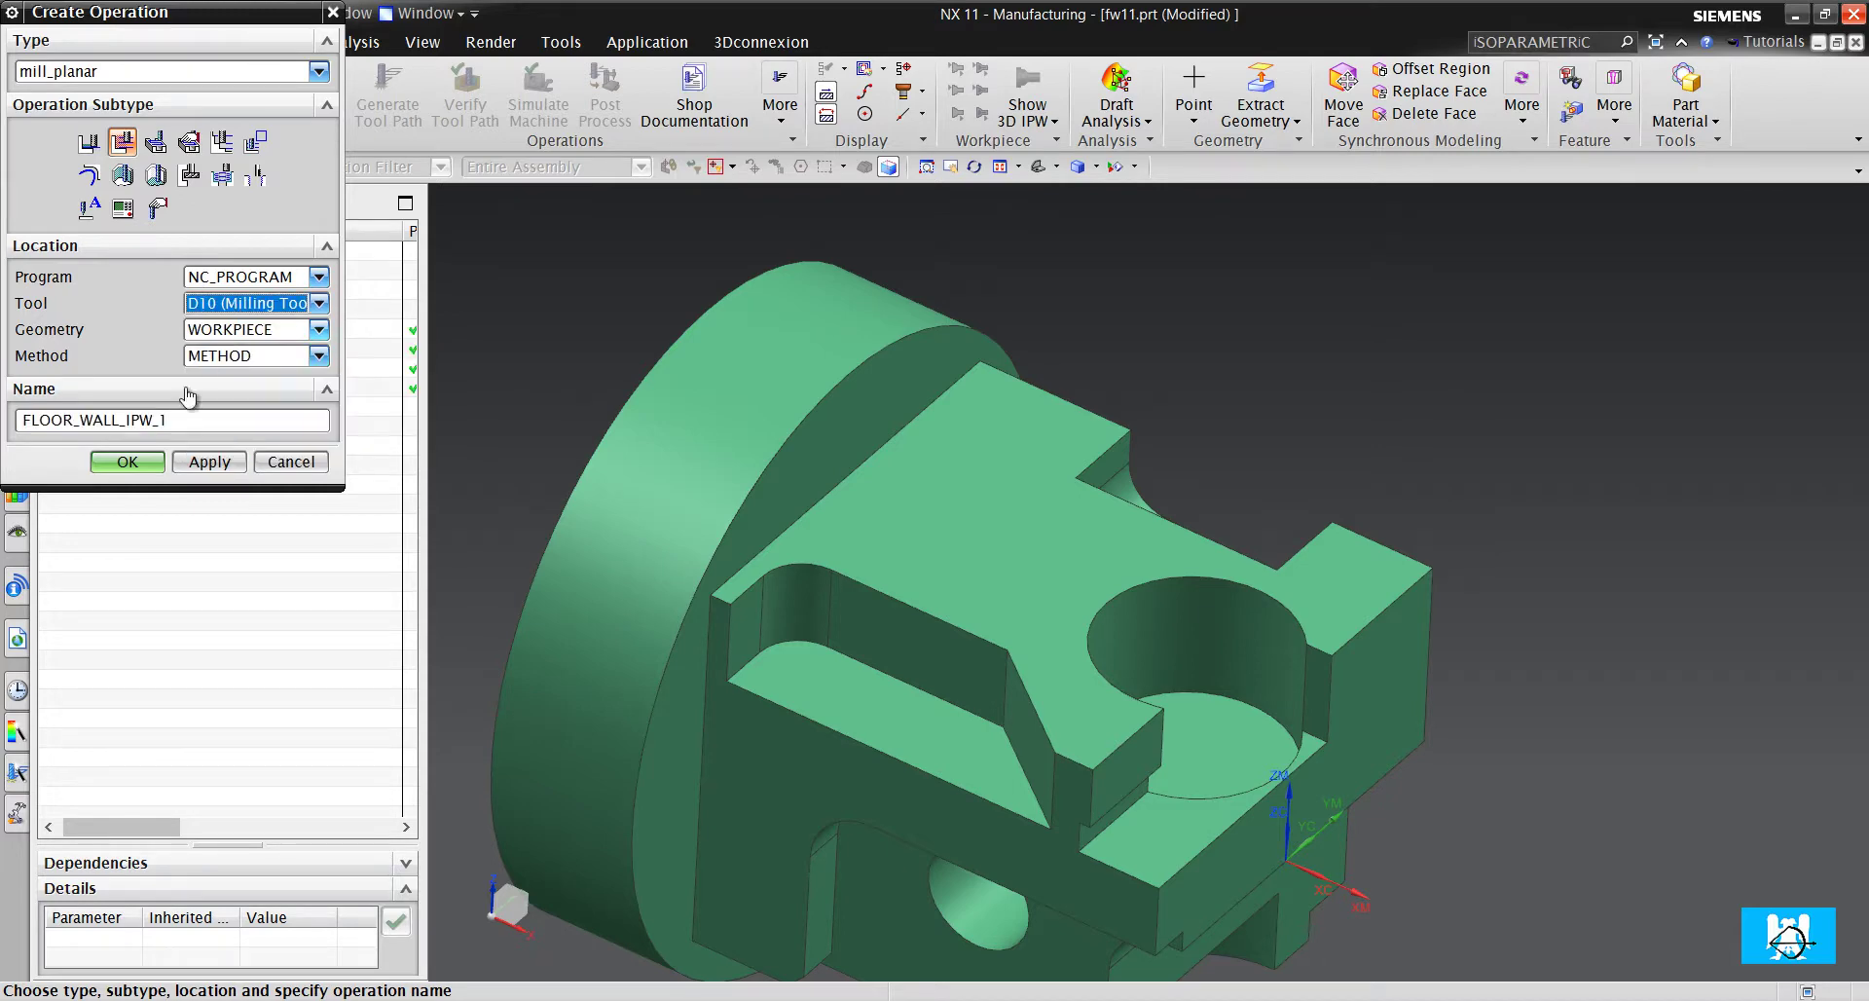
{"action": "left_click", "coordinate": [127, 461]}
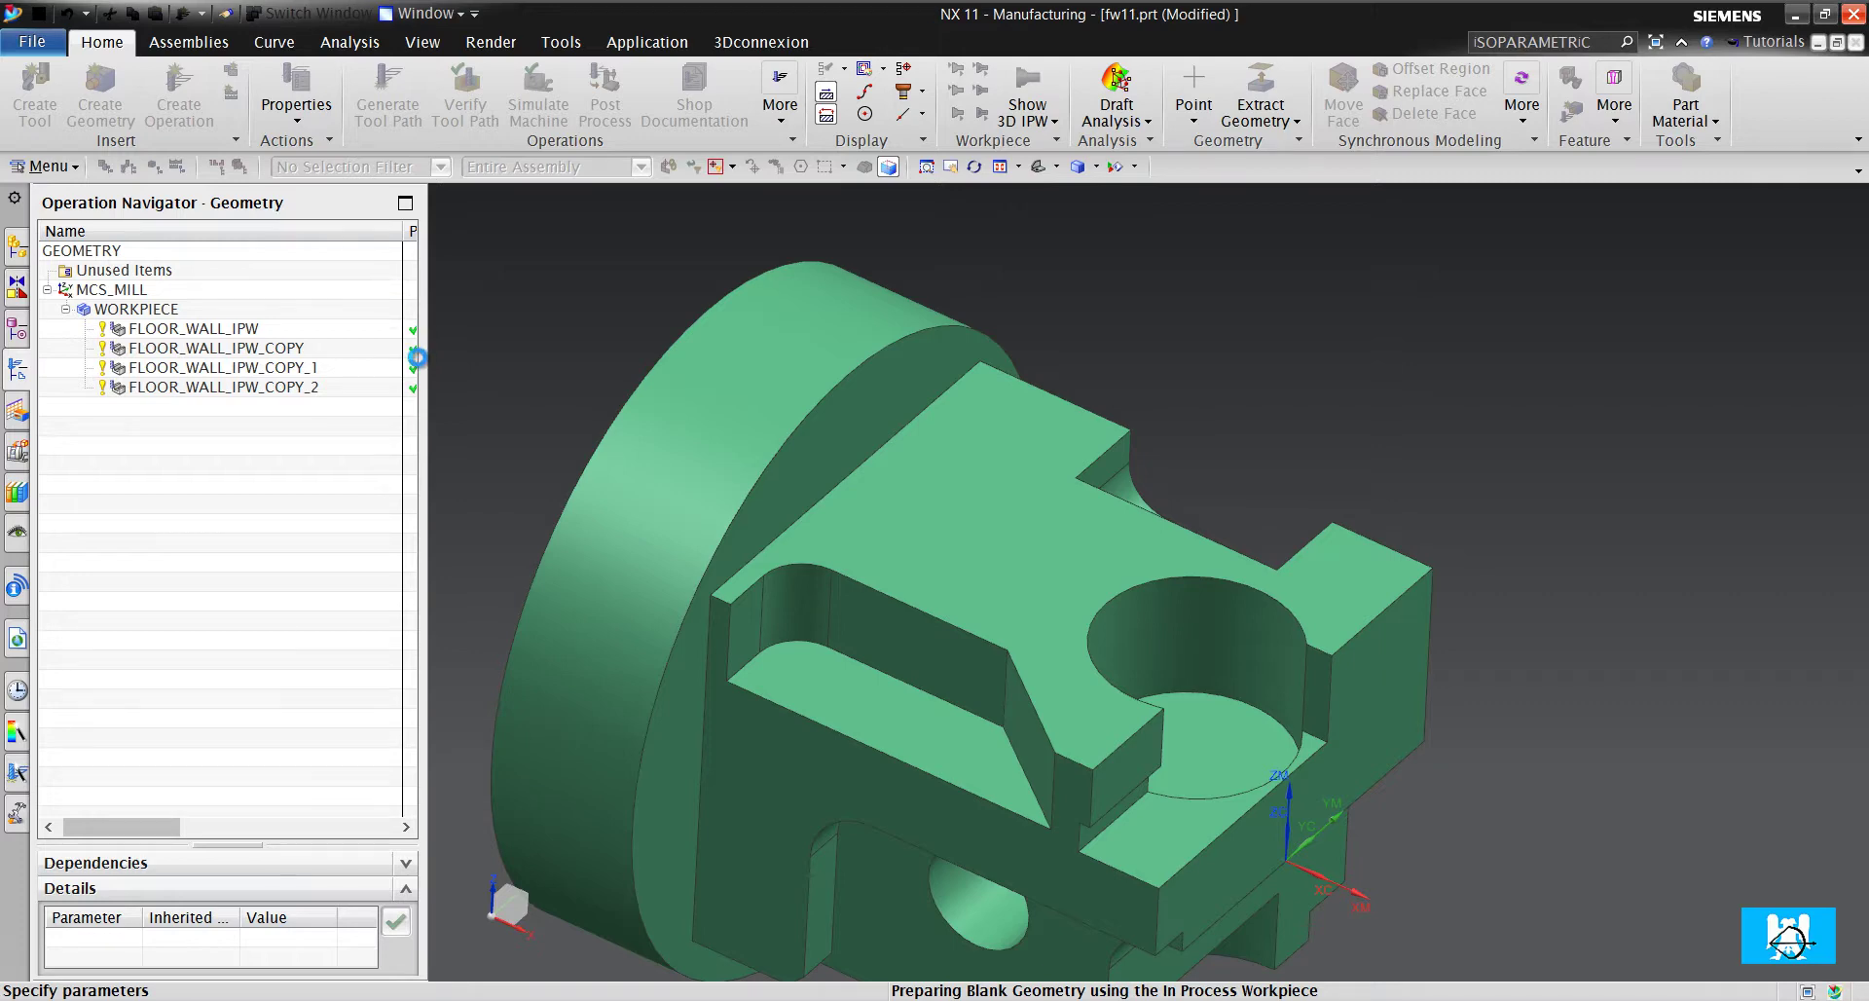
Assign the floor of the open side pocket with the angled wall as the cut area and display its automatic walls
{"action": "left_click", "coordinate": [289, 180]}
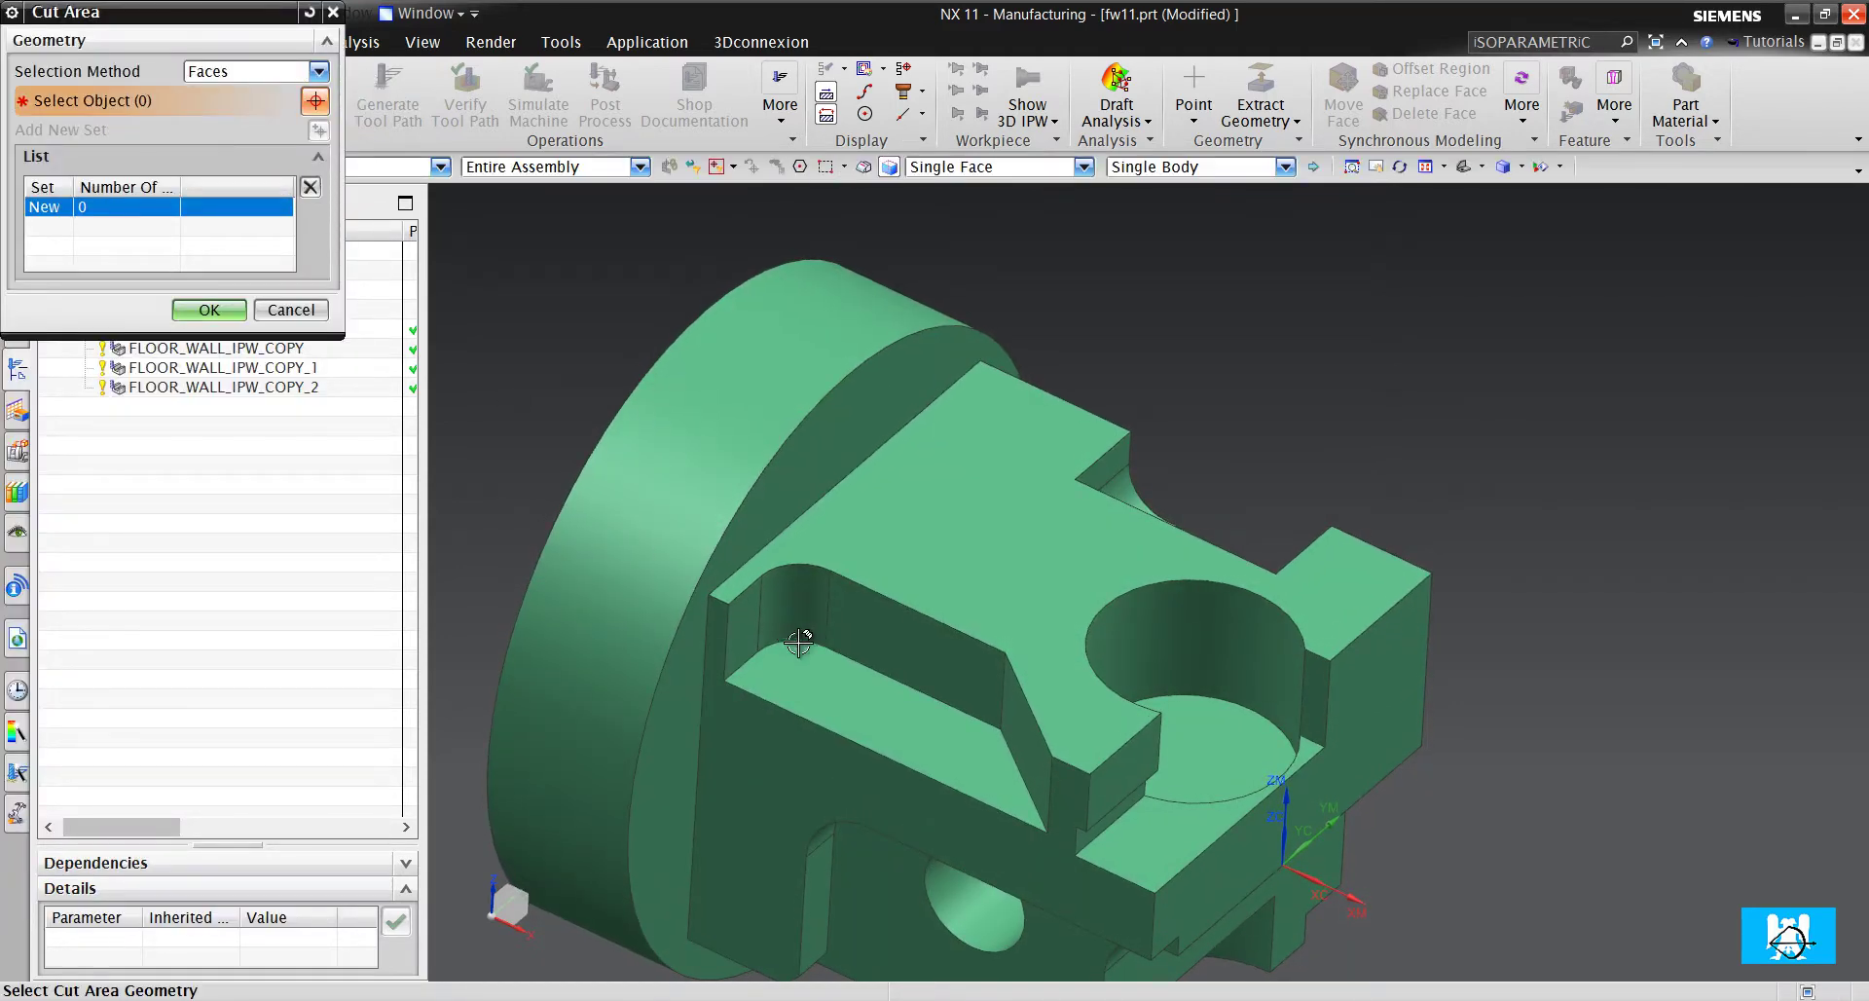
{"action": "left_click", "coordinate": [850, 682]}
{"action": "left_click", "coordinate": [185, 281]}
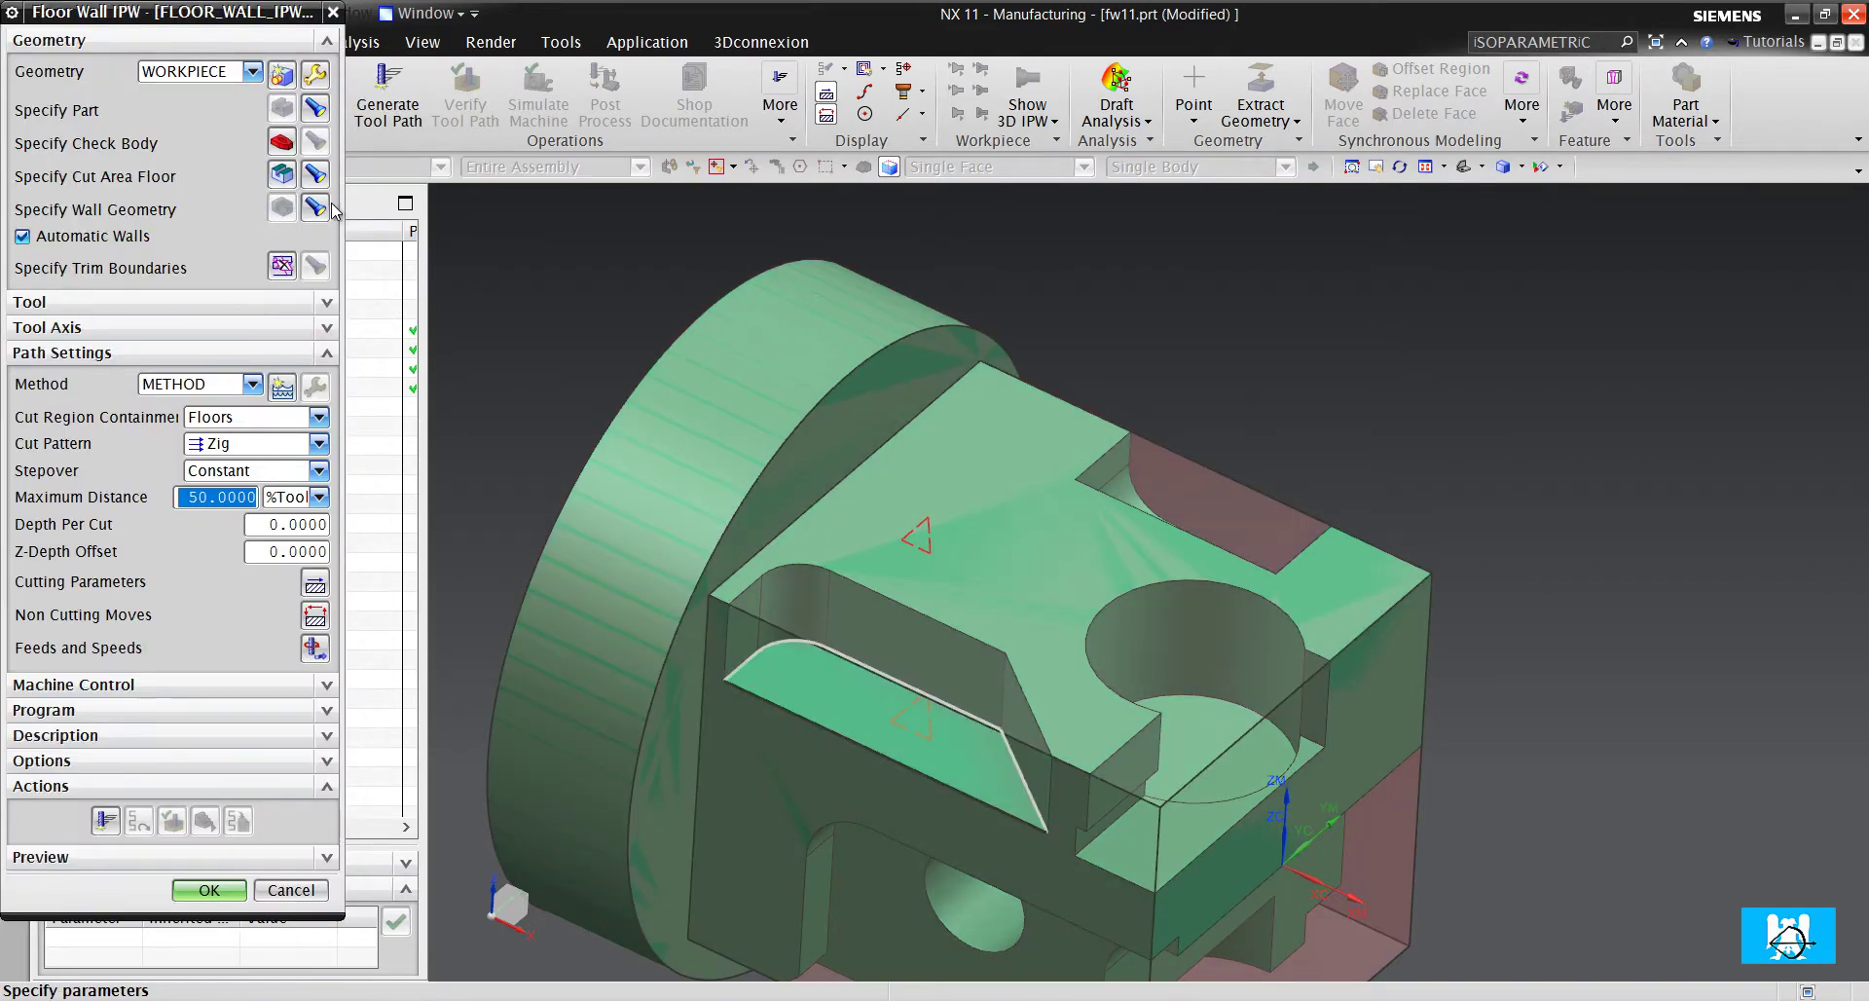
{"action": "left_click", "coordinate": [318, 209]}
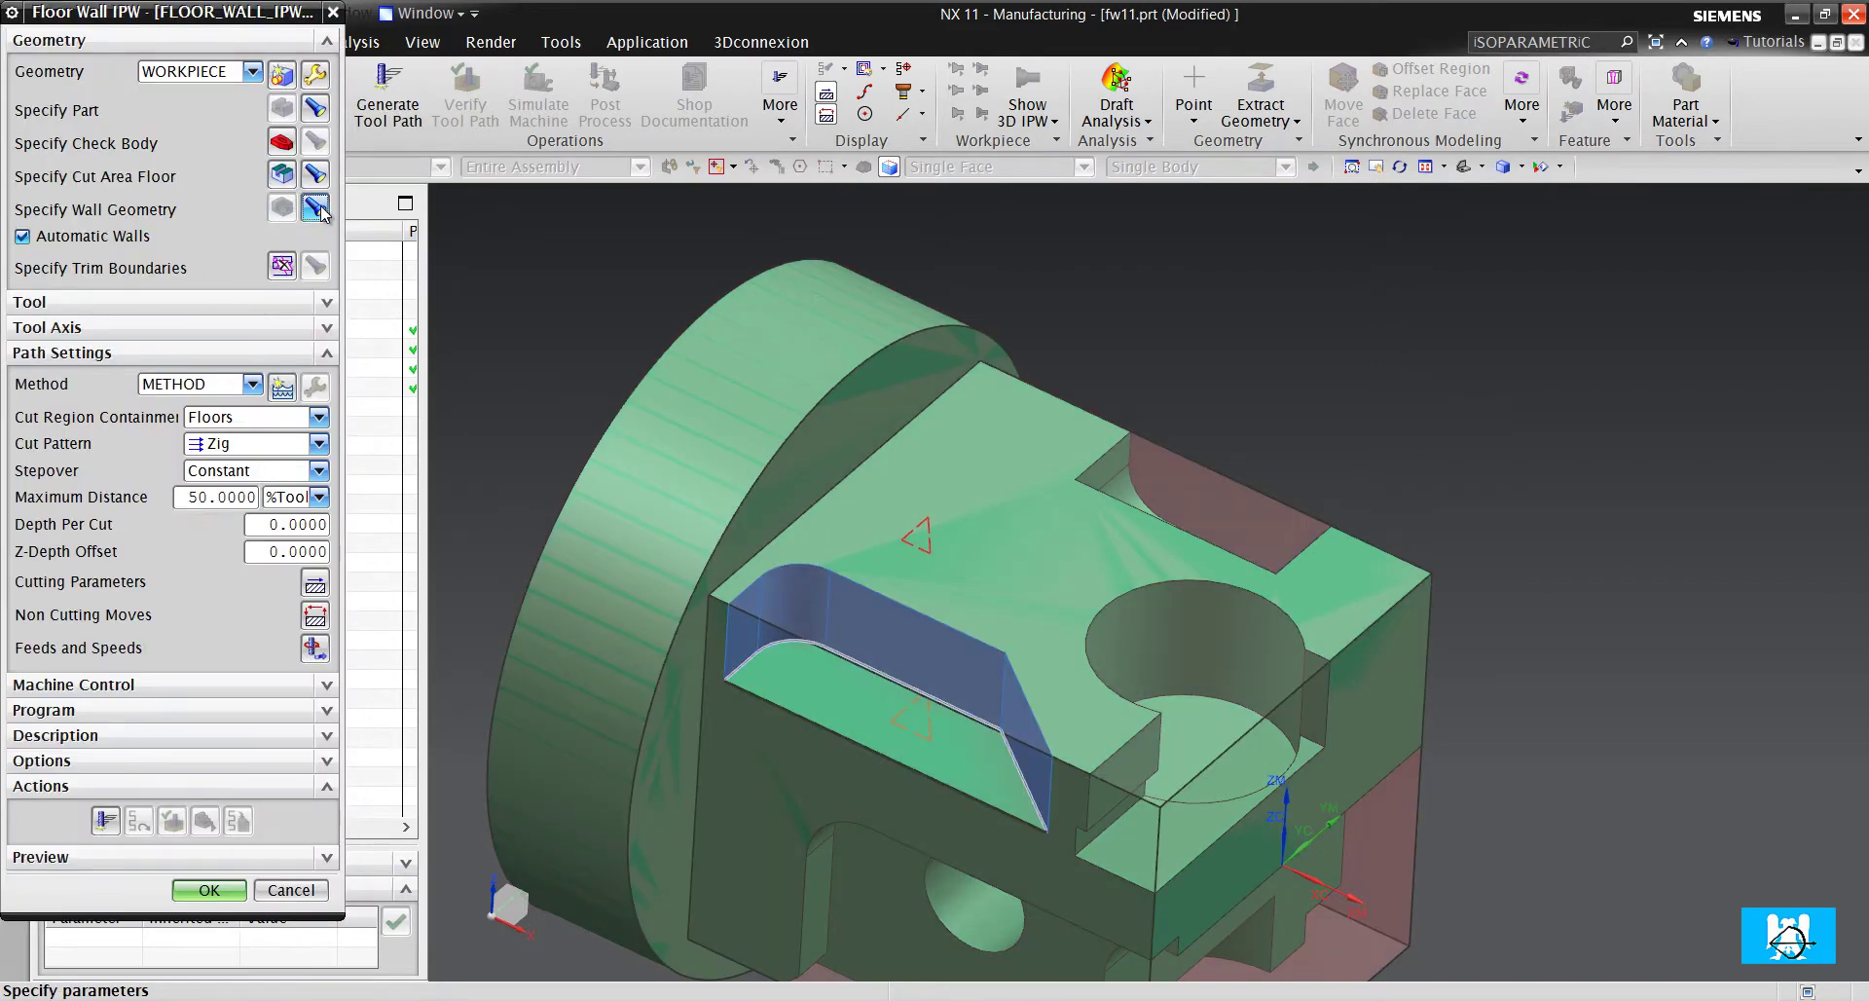
Set the cut pattern to Follow Periphery and the depth per cut to 1, and generate the side pocket's tool path
{"action": "left_click", "coordinate": [302, 443]}
{"action": "left_click", "coordinate": [243, 476]}
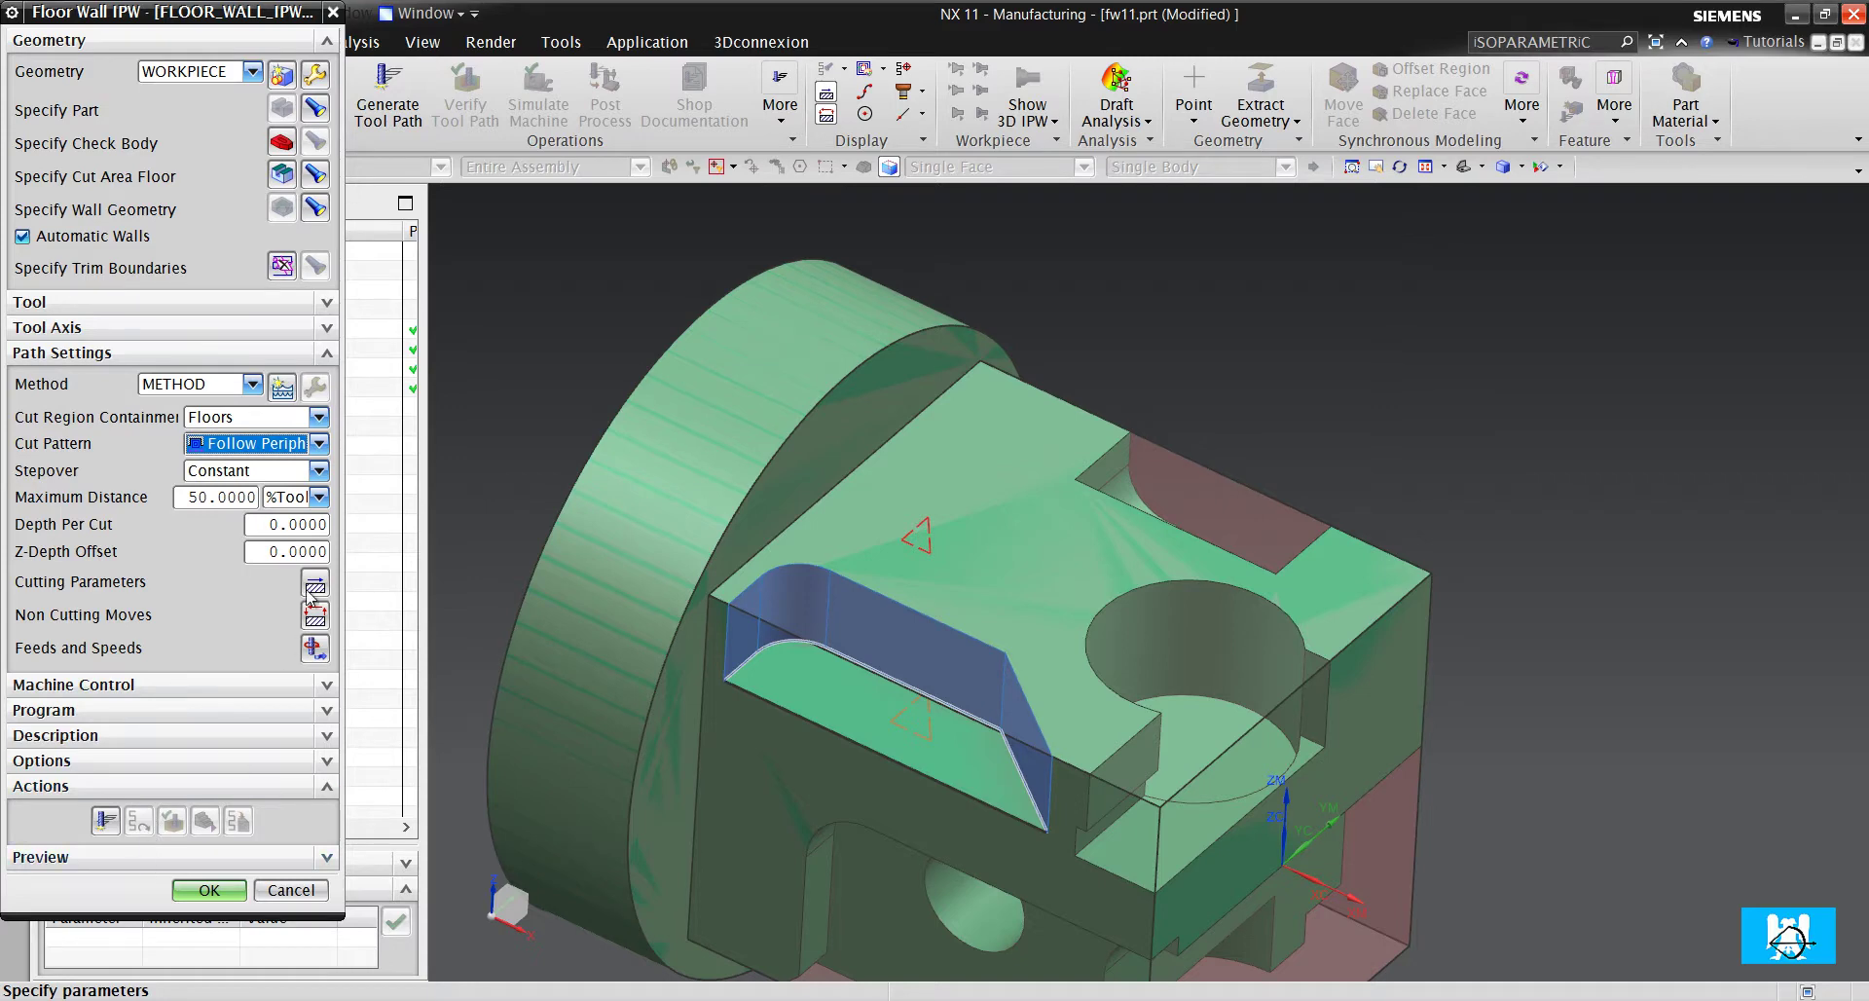
{"action": "left_click", "coordinate": [320, 523]}
{"action": "type", "text": "1"}
{"action": "key", "text": "Return"}
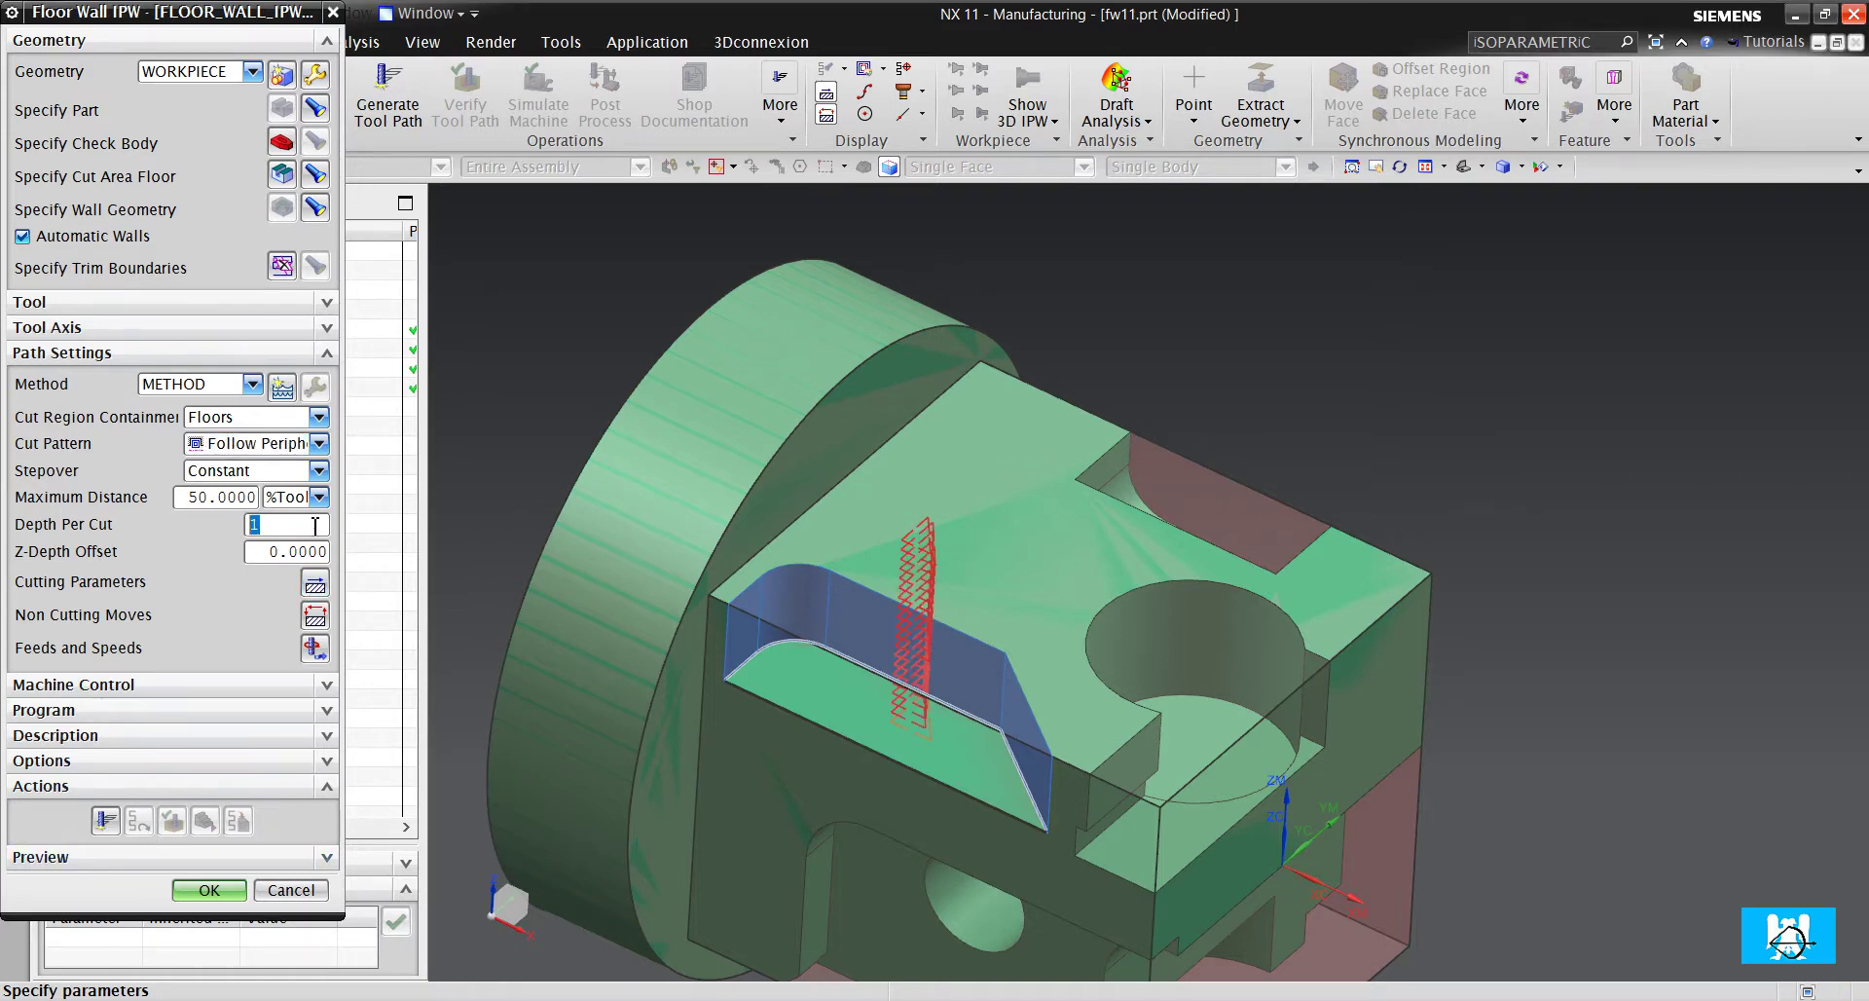
{"action": "middle_click_drag", "start_coordinate": [460, 635], "coordinate": [380, 725]}
{"action": "left_click", "coordinate": [105, 821]}
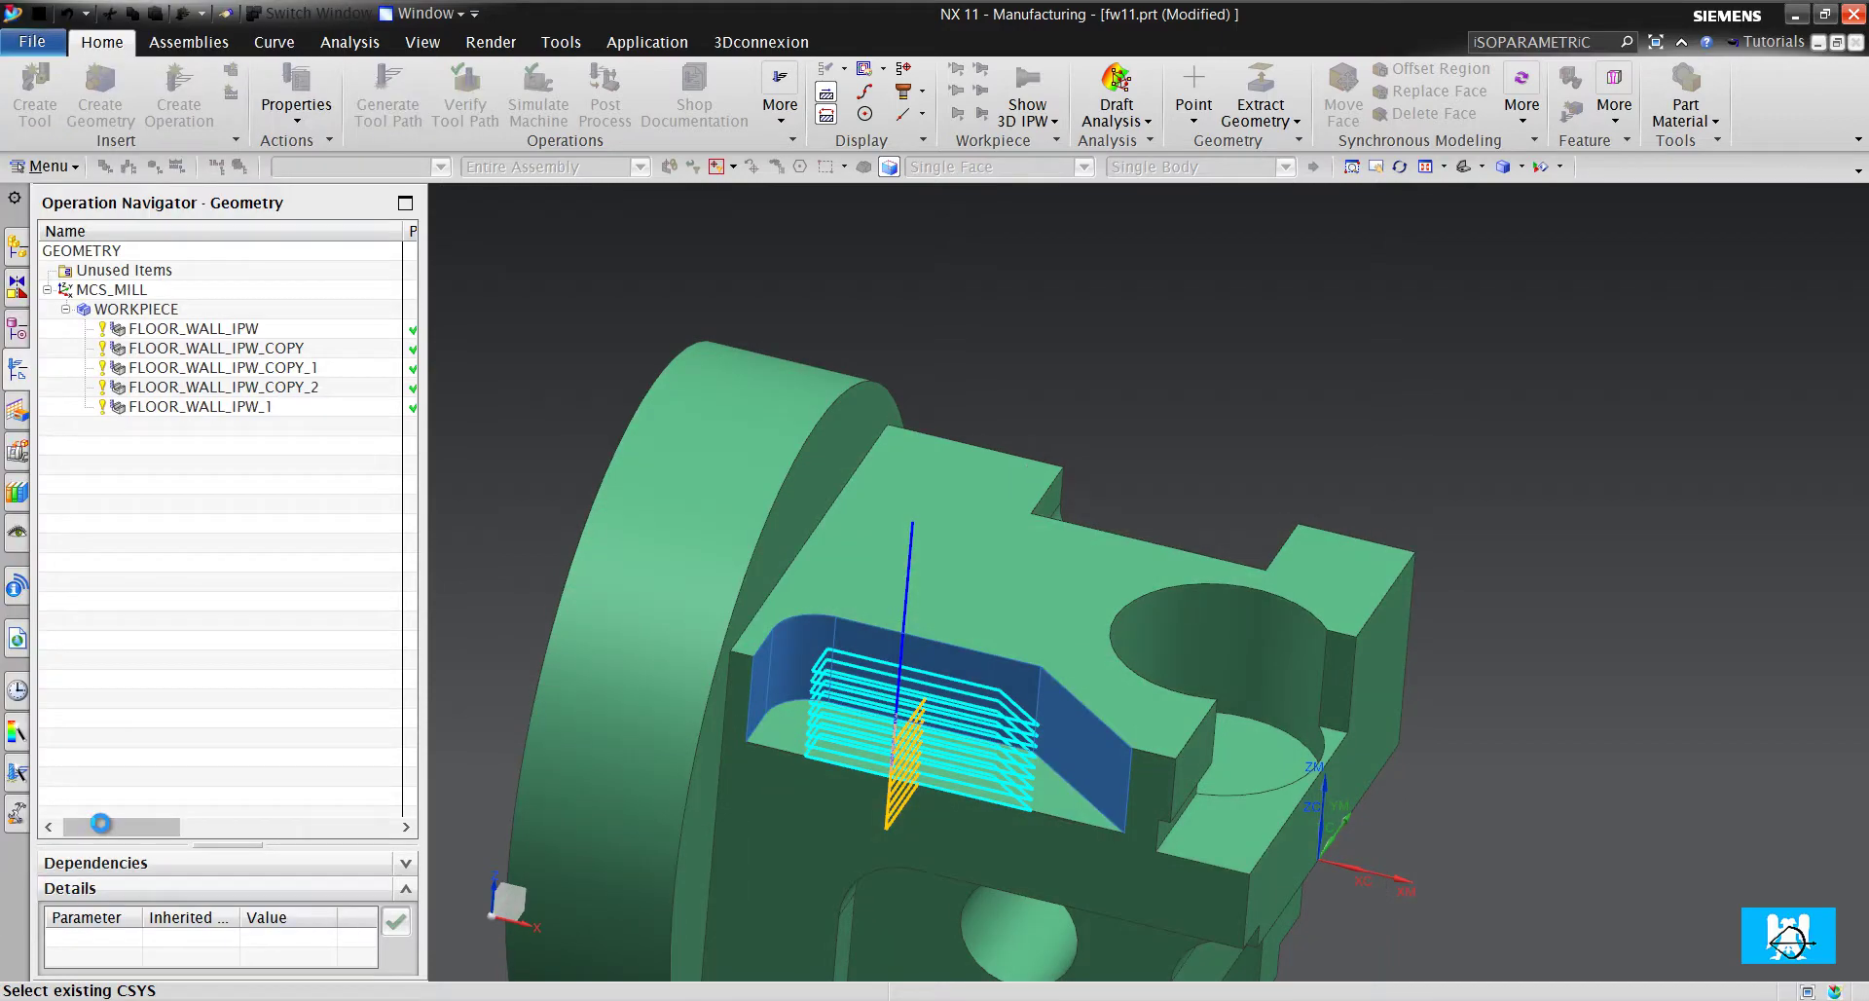
Inspect the side pocket's tool path and simulate its material removal in 3D Dynamic
{"action": "scroll", "coordinate": [811, 659], "scroll_direction": "up", "scroll_amount": 3}
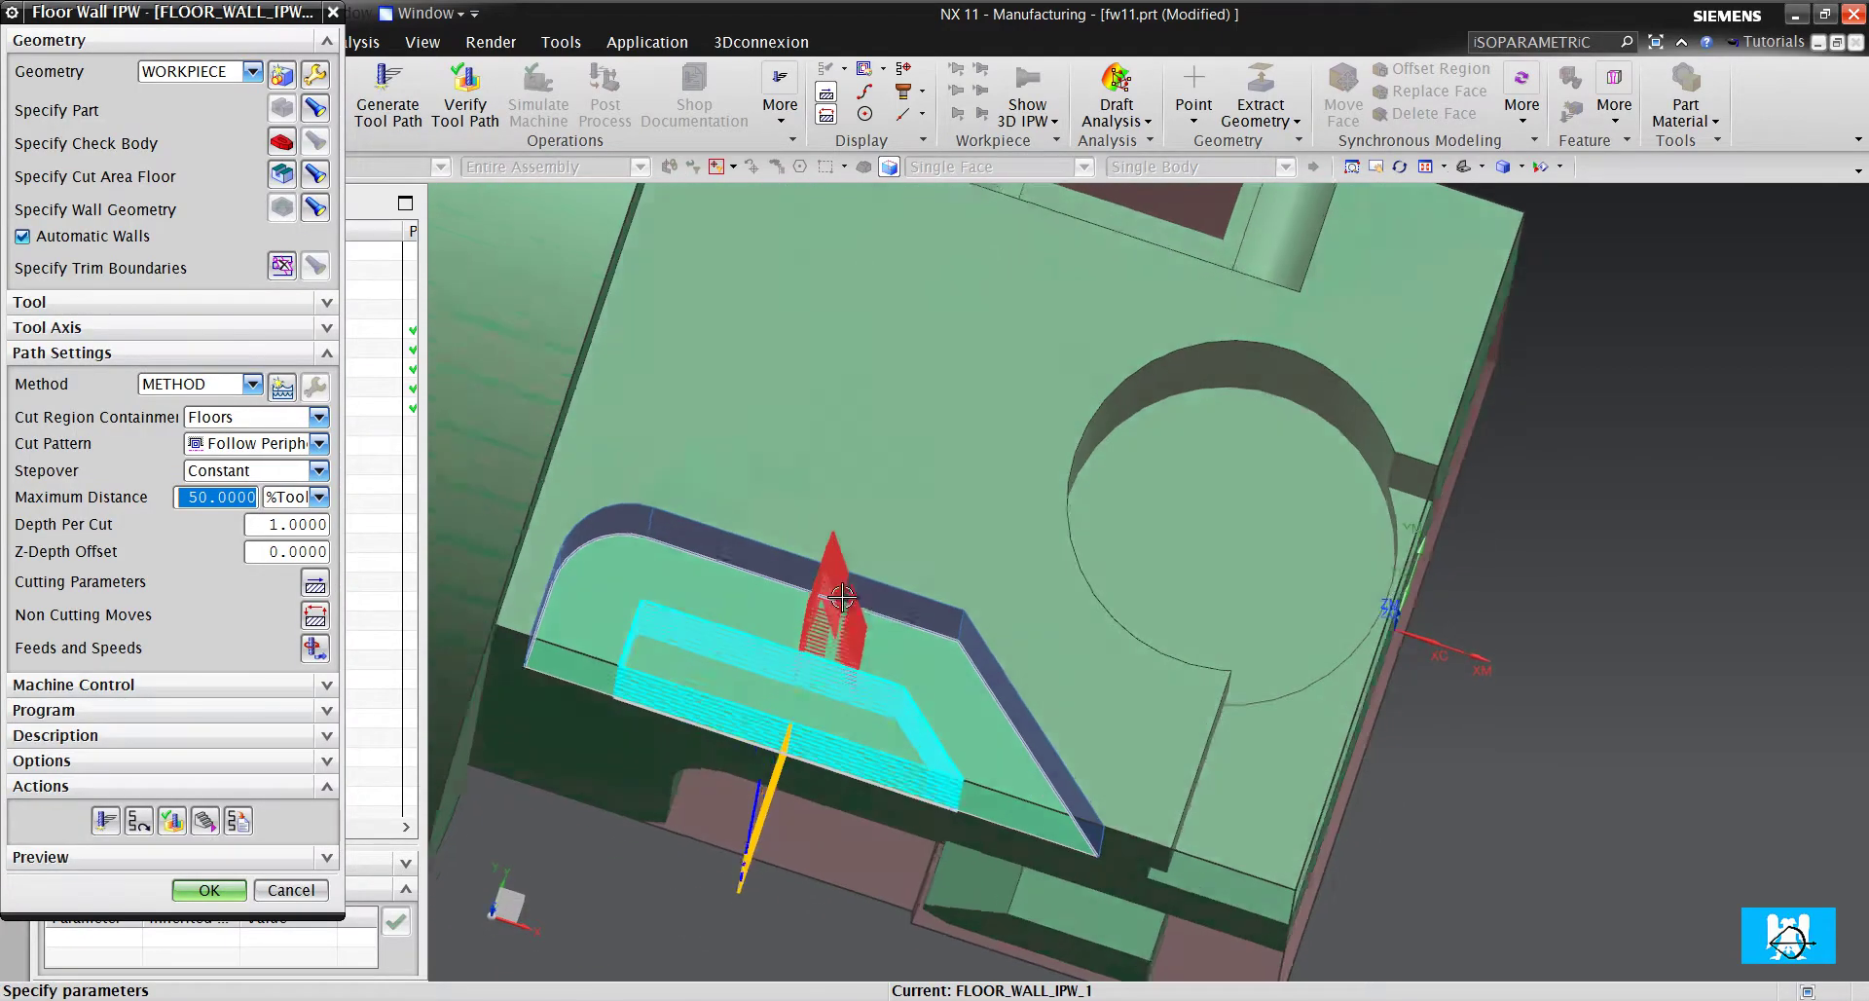
{"action": "middle_click_drag", "start_coordinate": [811, 659], "coordinate": [682, 603]}
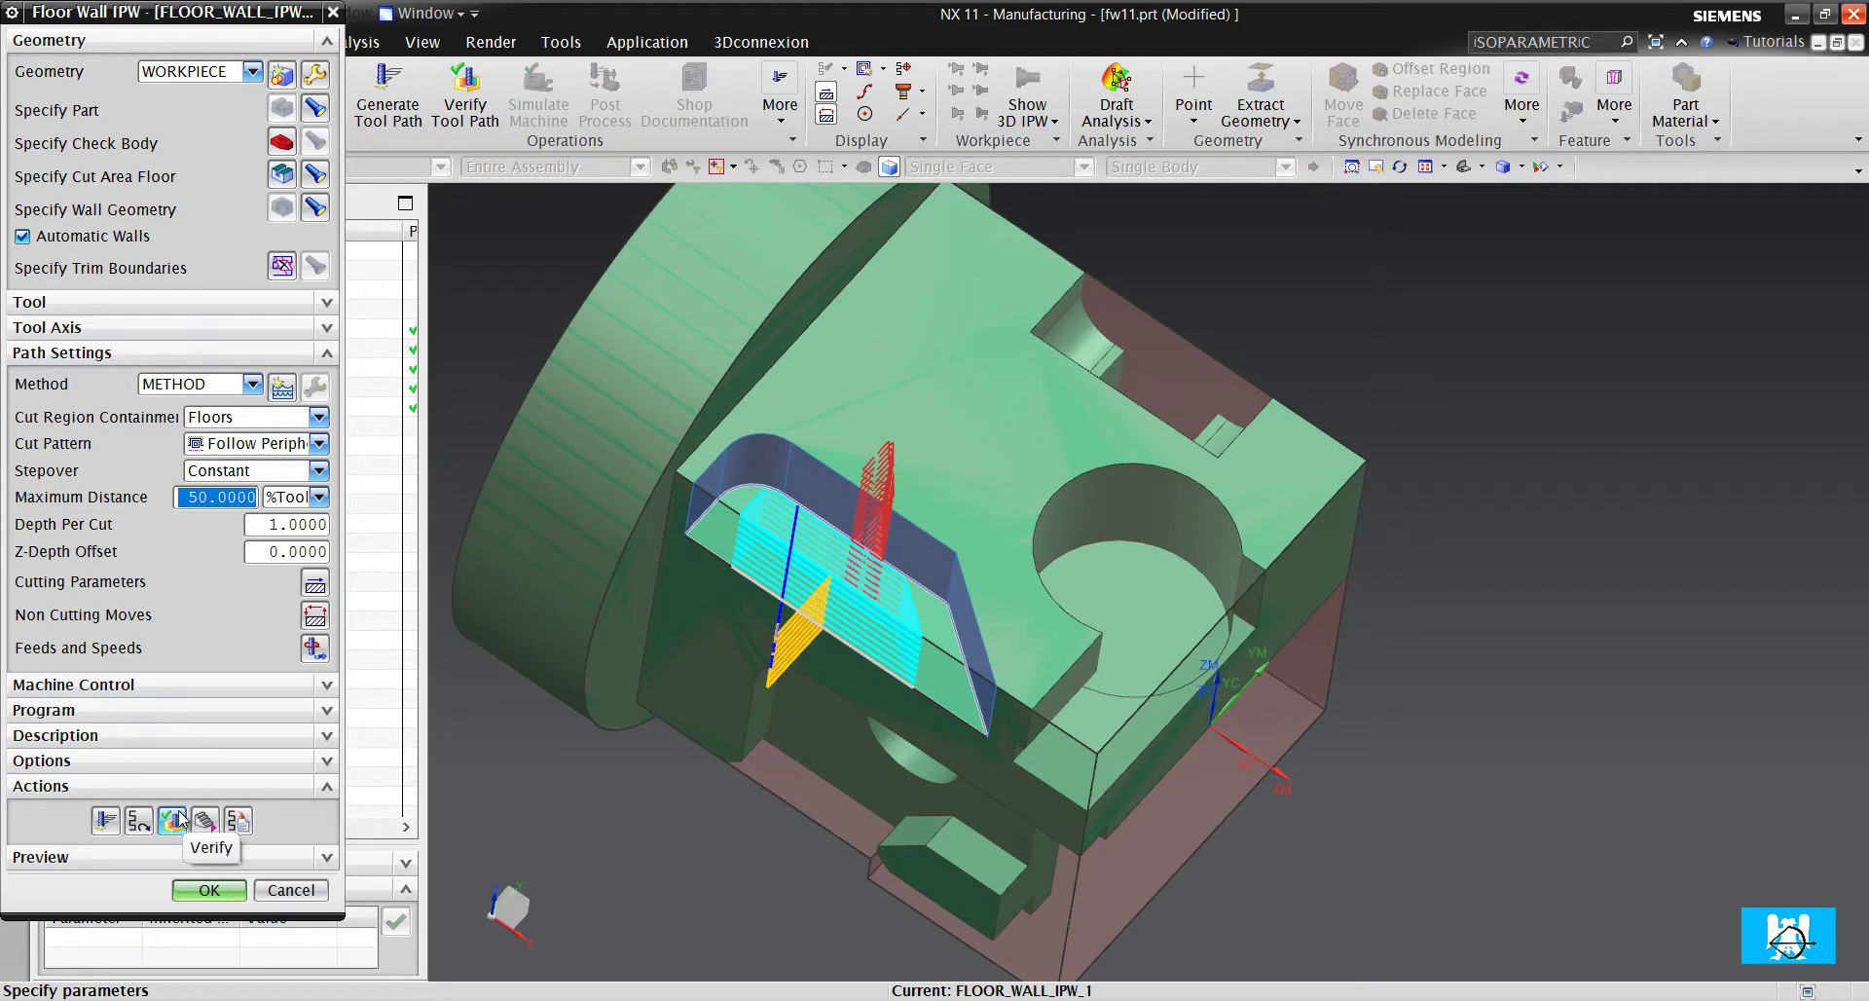
{"action": "left_click", "coordinate": [183, 820]}
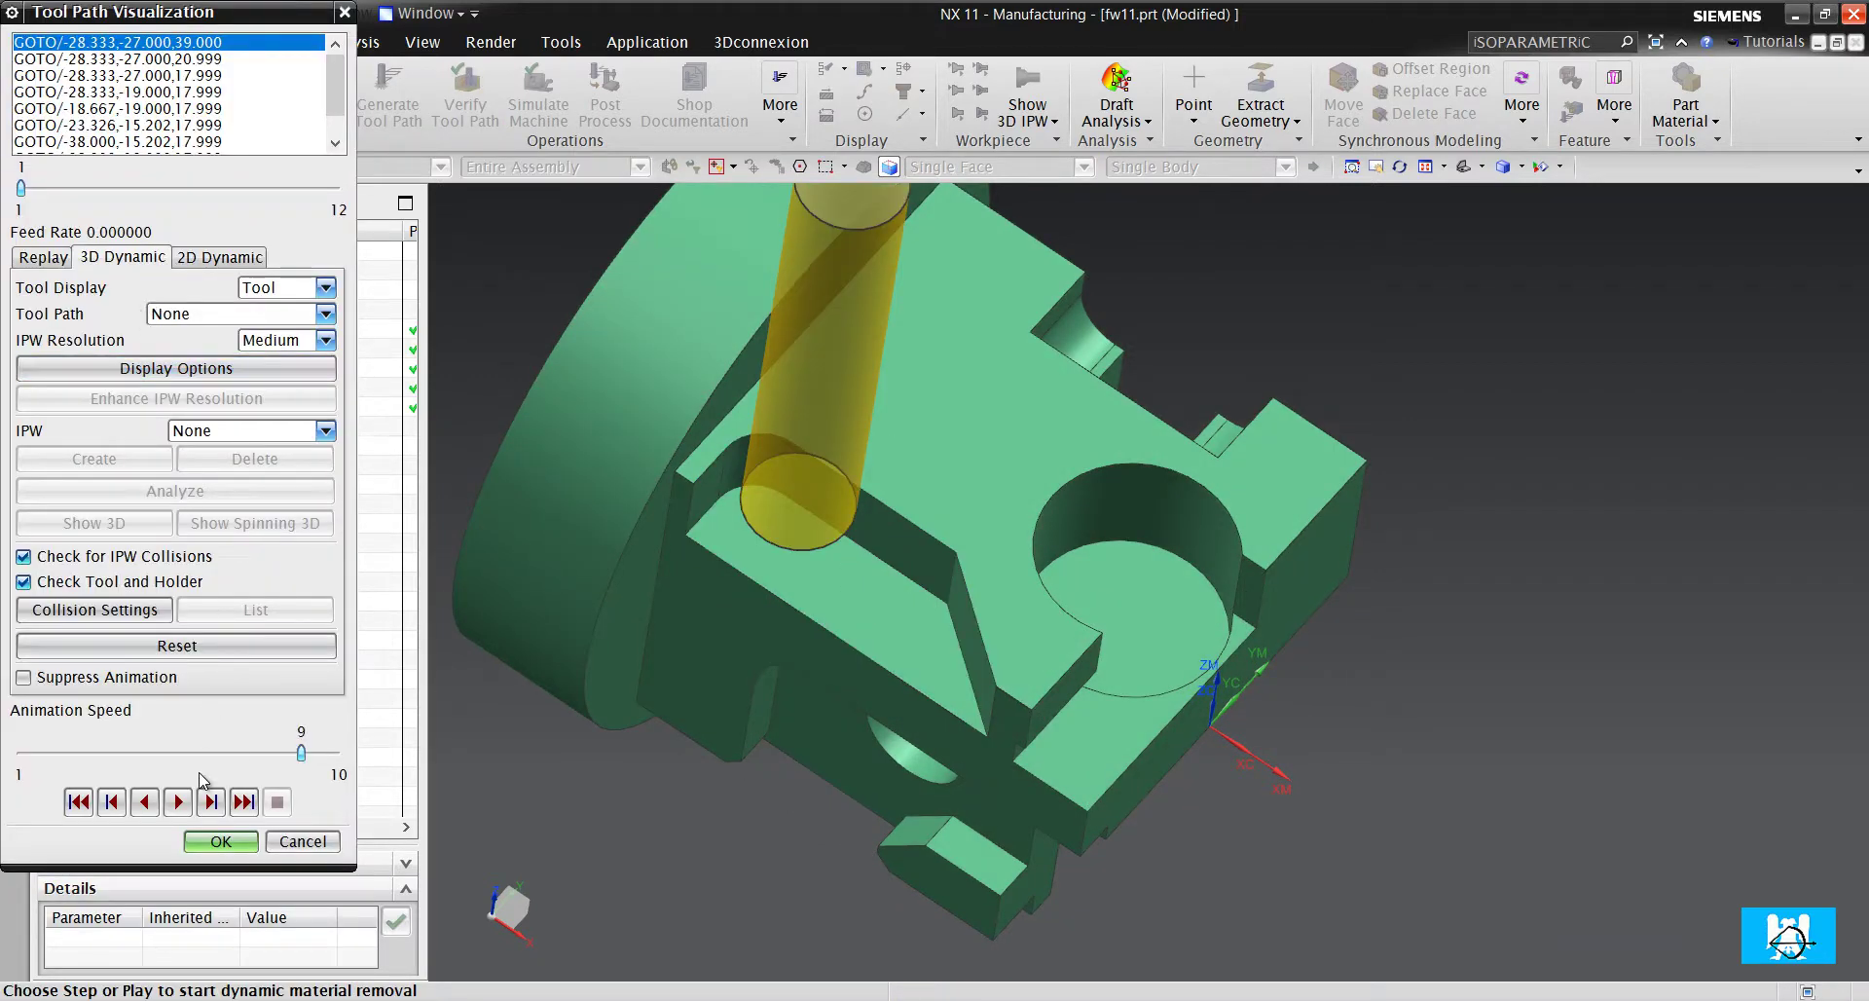
{"action": "left_click", "coordinate": [176, 801]}
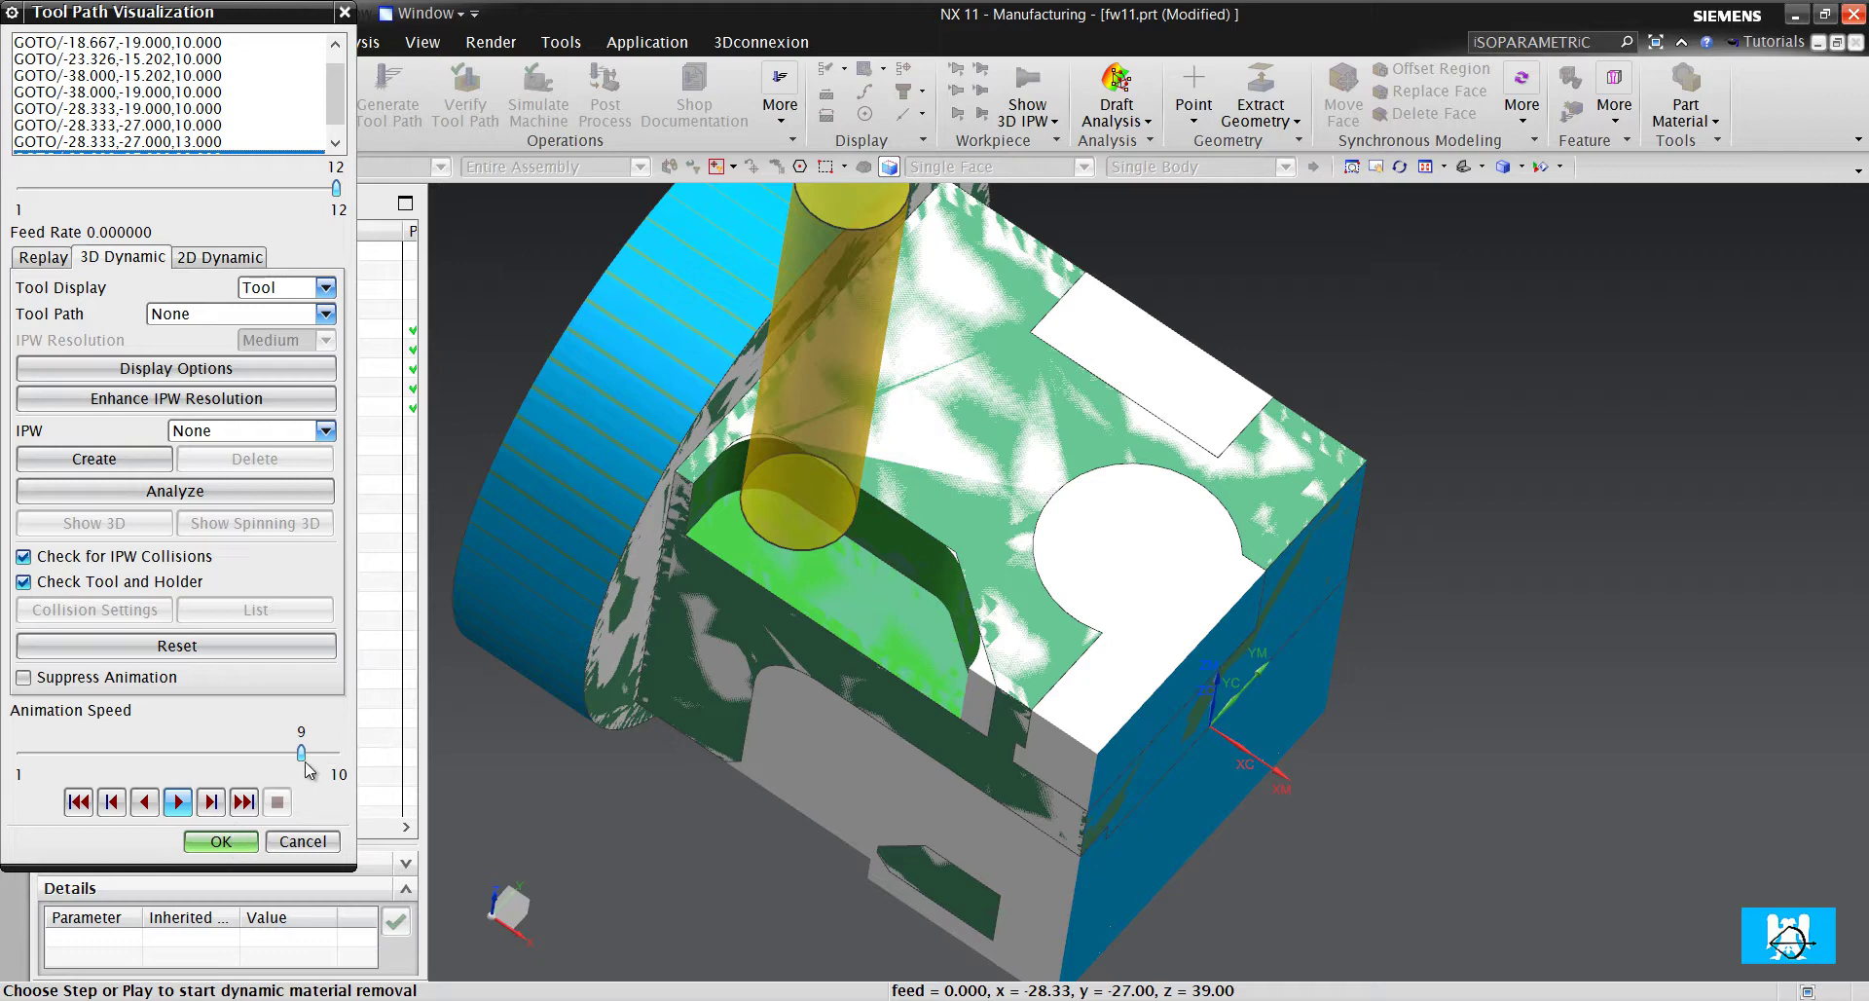
{"action": "left_click", "coordinate": [224, 843]}
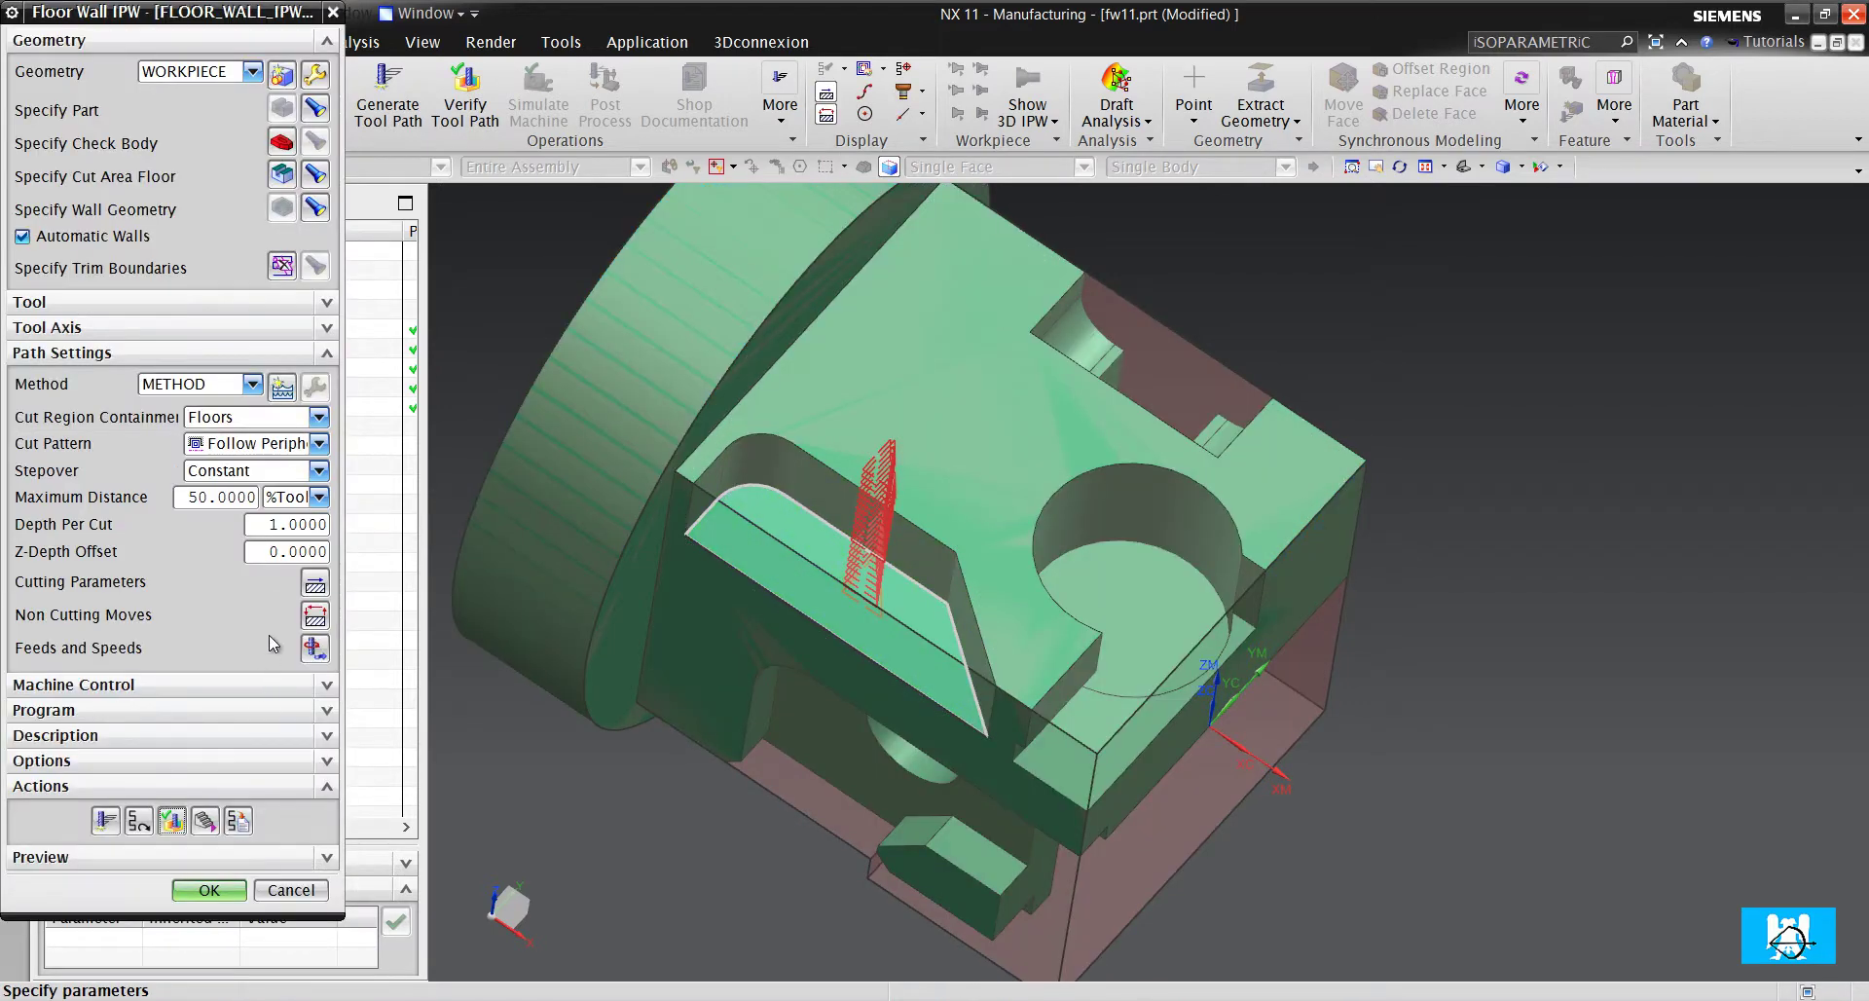
Set the tool overhang to 100% of the tool in the containment cutting parameters and regenerate the tool path
{"action": "left_click", "coordinate": [314, 585]}
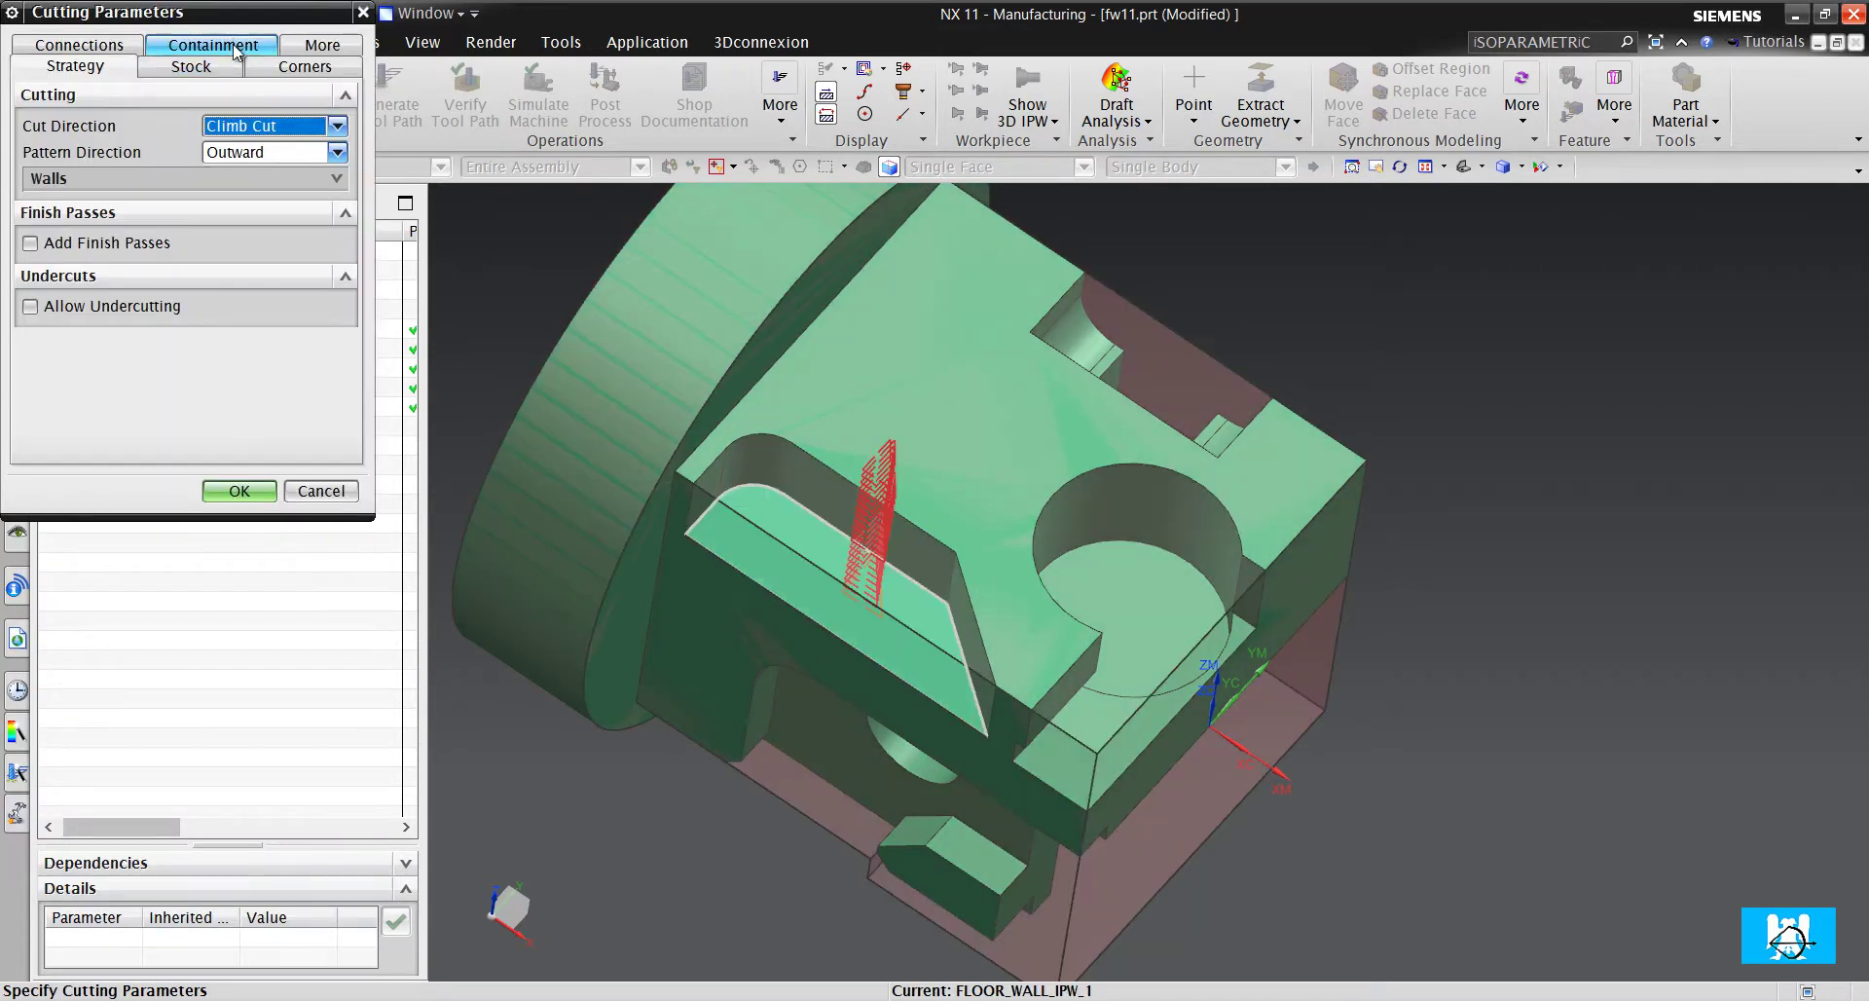
{"action": "left_click", "coordinate": [212, 44]}
{"action": "mouse_move", "coordinate": [105, 379]}
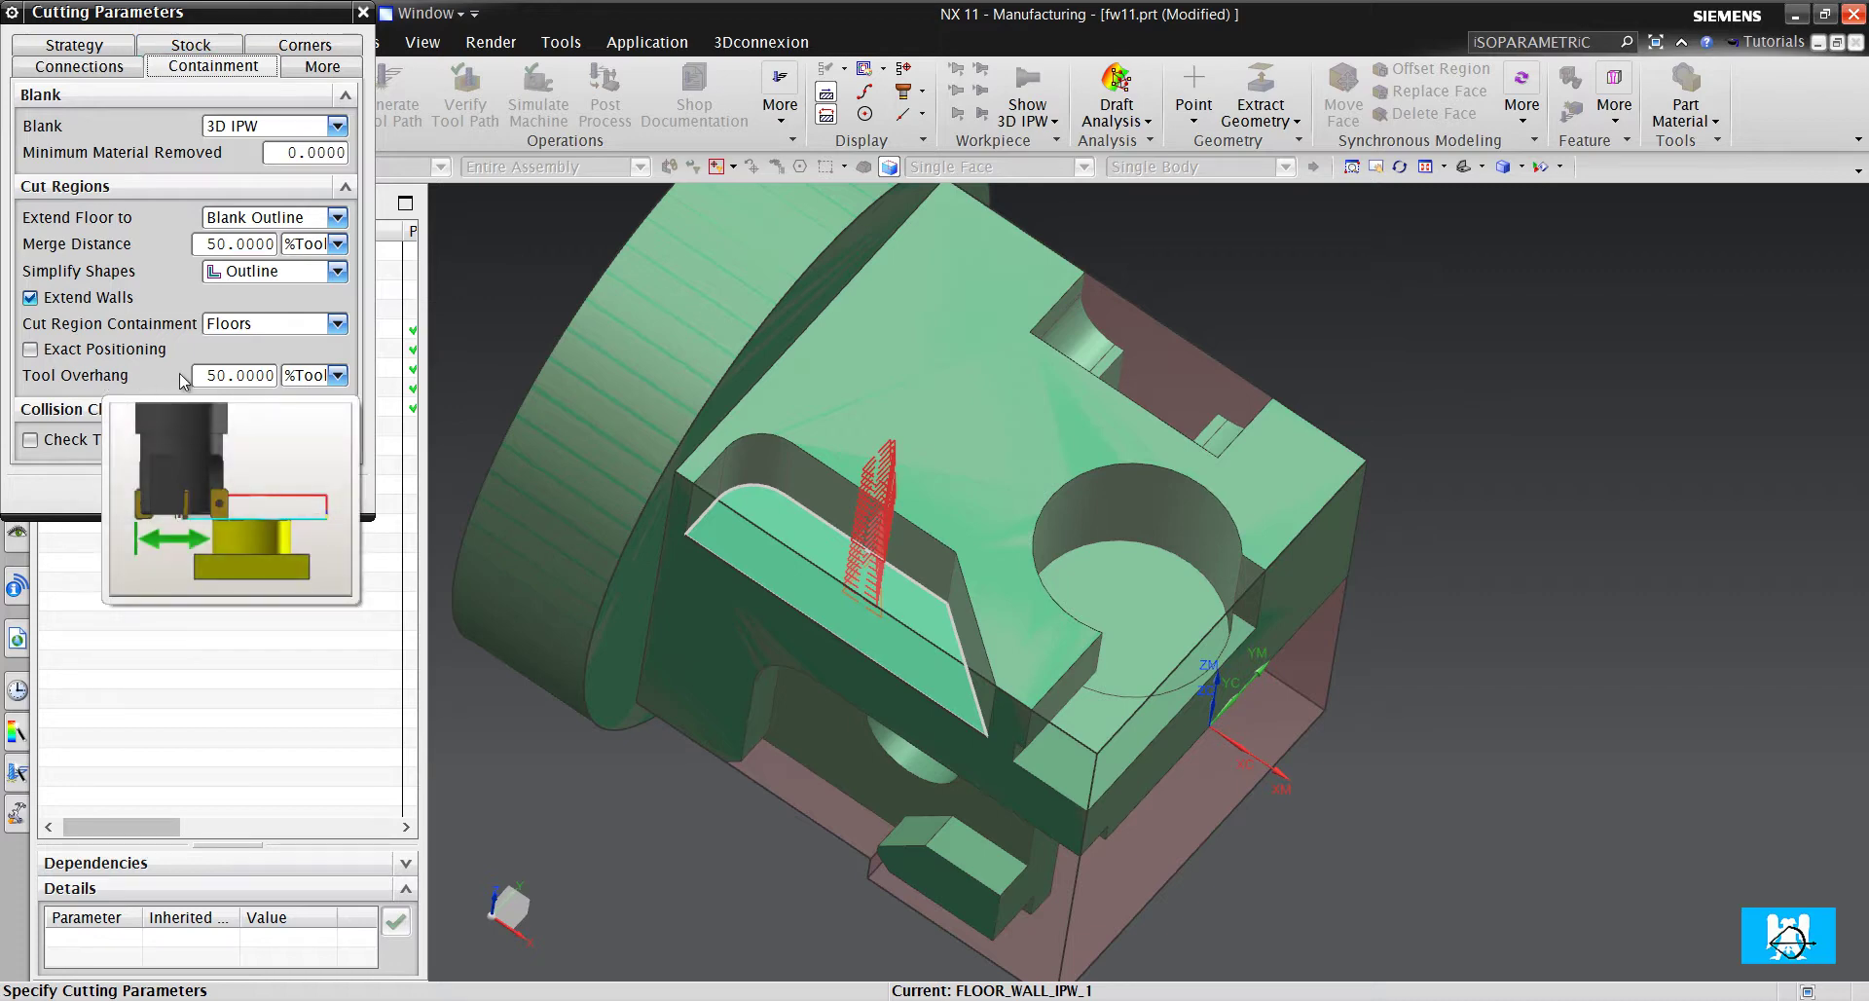
{"action": "double_click", "coordinate": [233, 376]}
{"action": "type", "text": "1."}
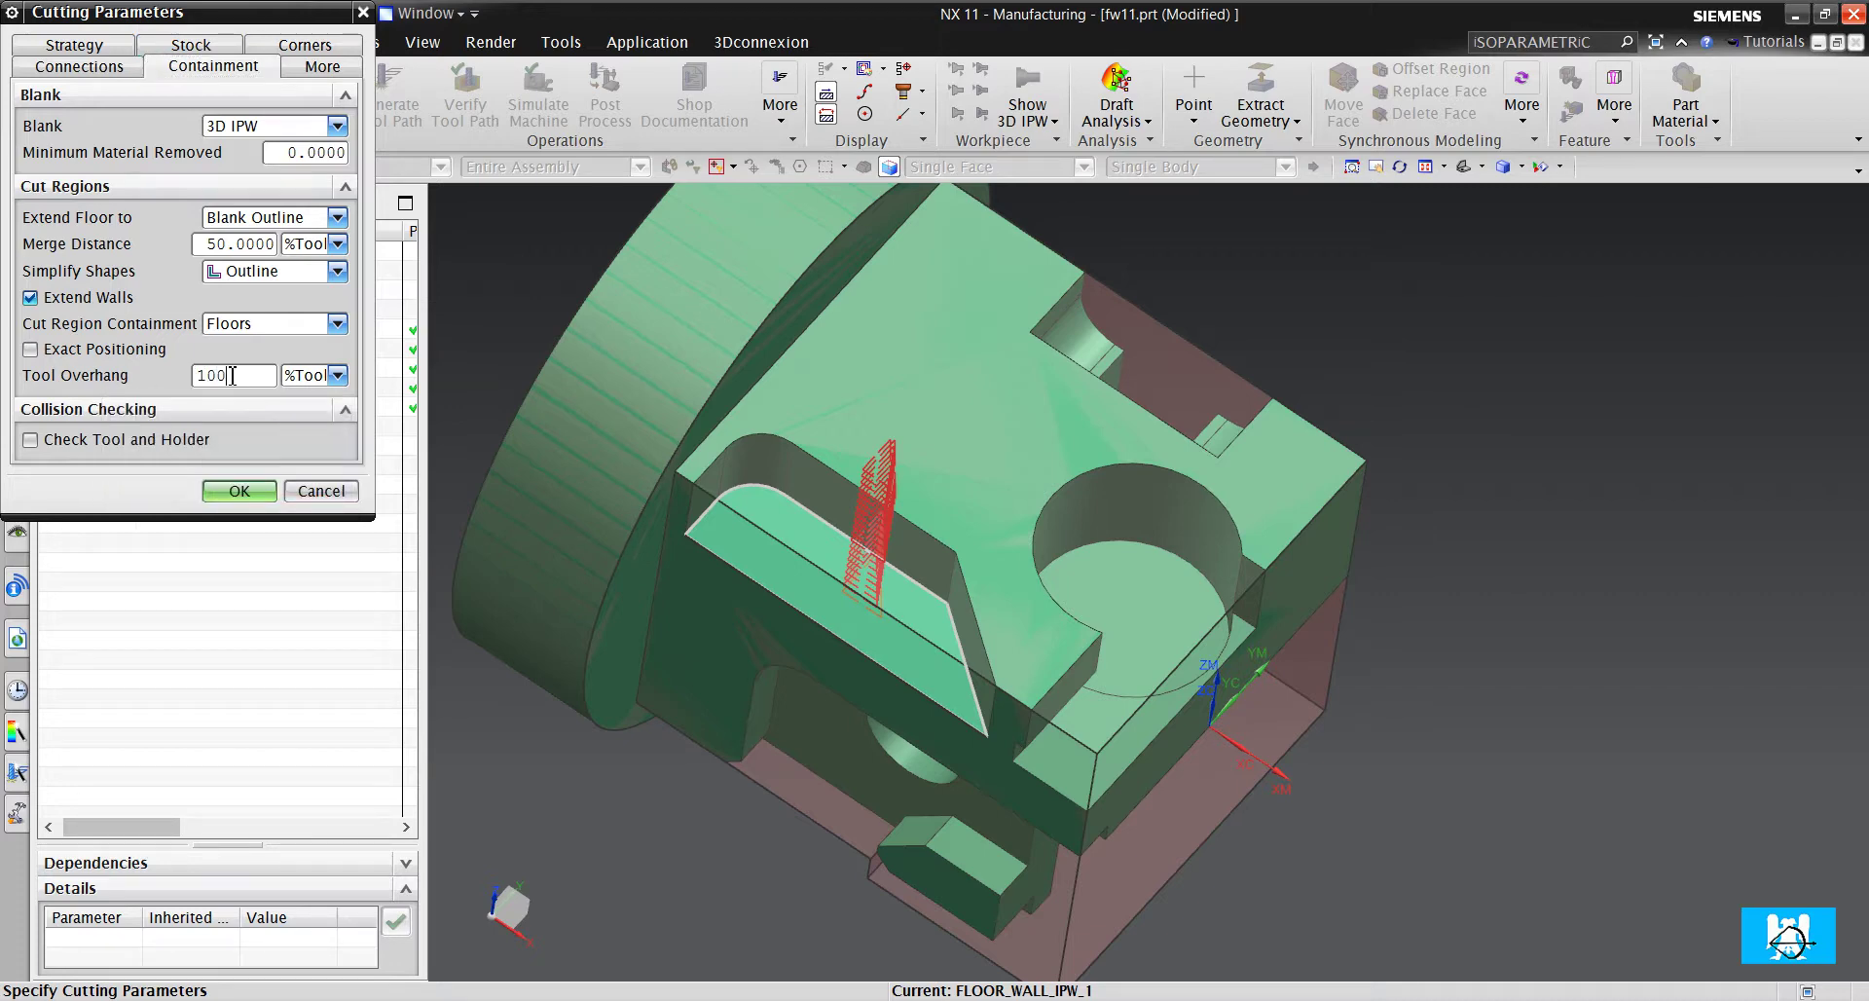
{"action": "type", "text": "00"}
{"action": "left_click", "coordinate": [240, 491]}
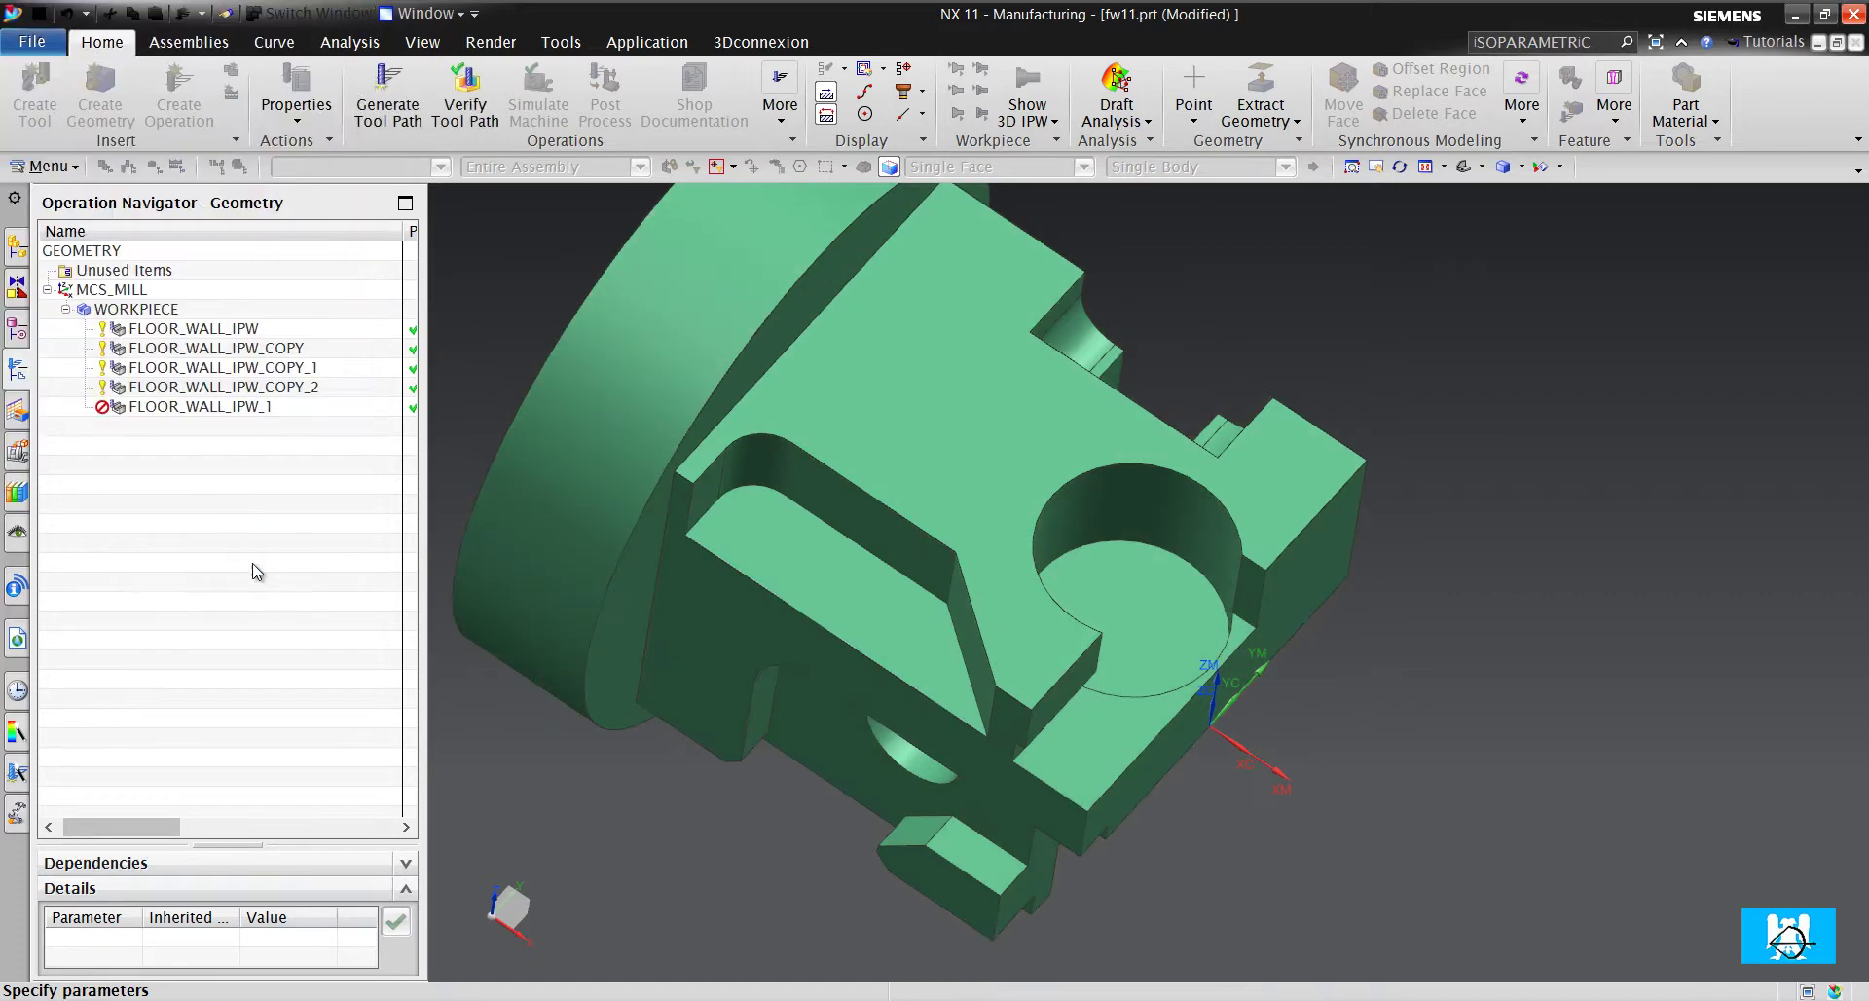
{"action": "left_click", "coordinate": [105, 821]}
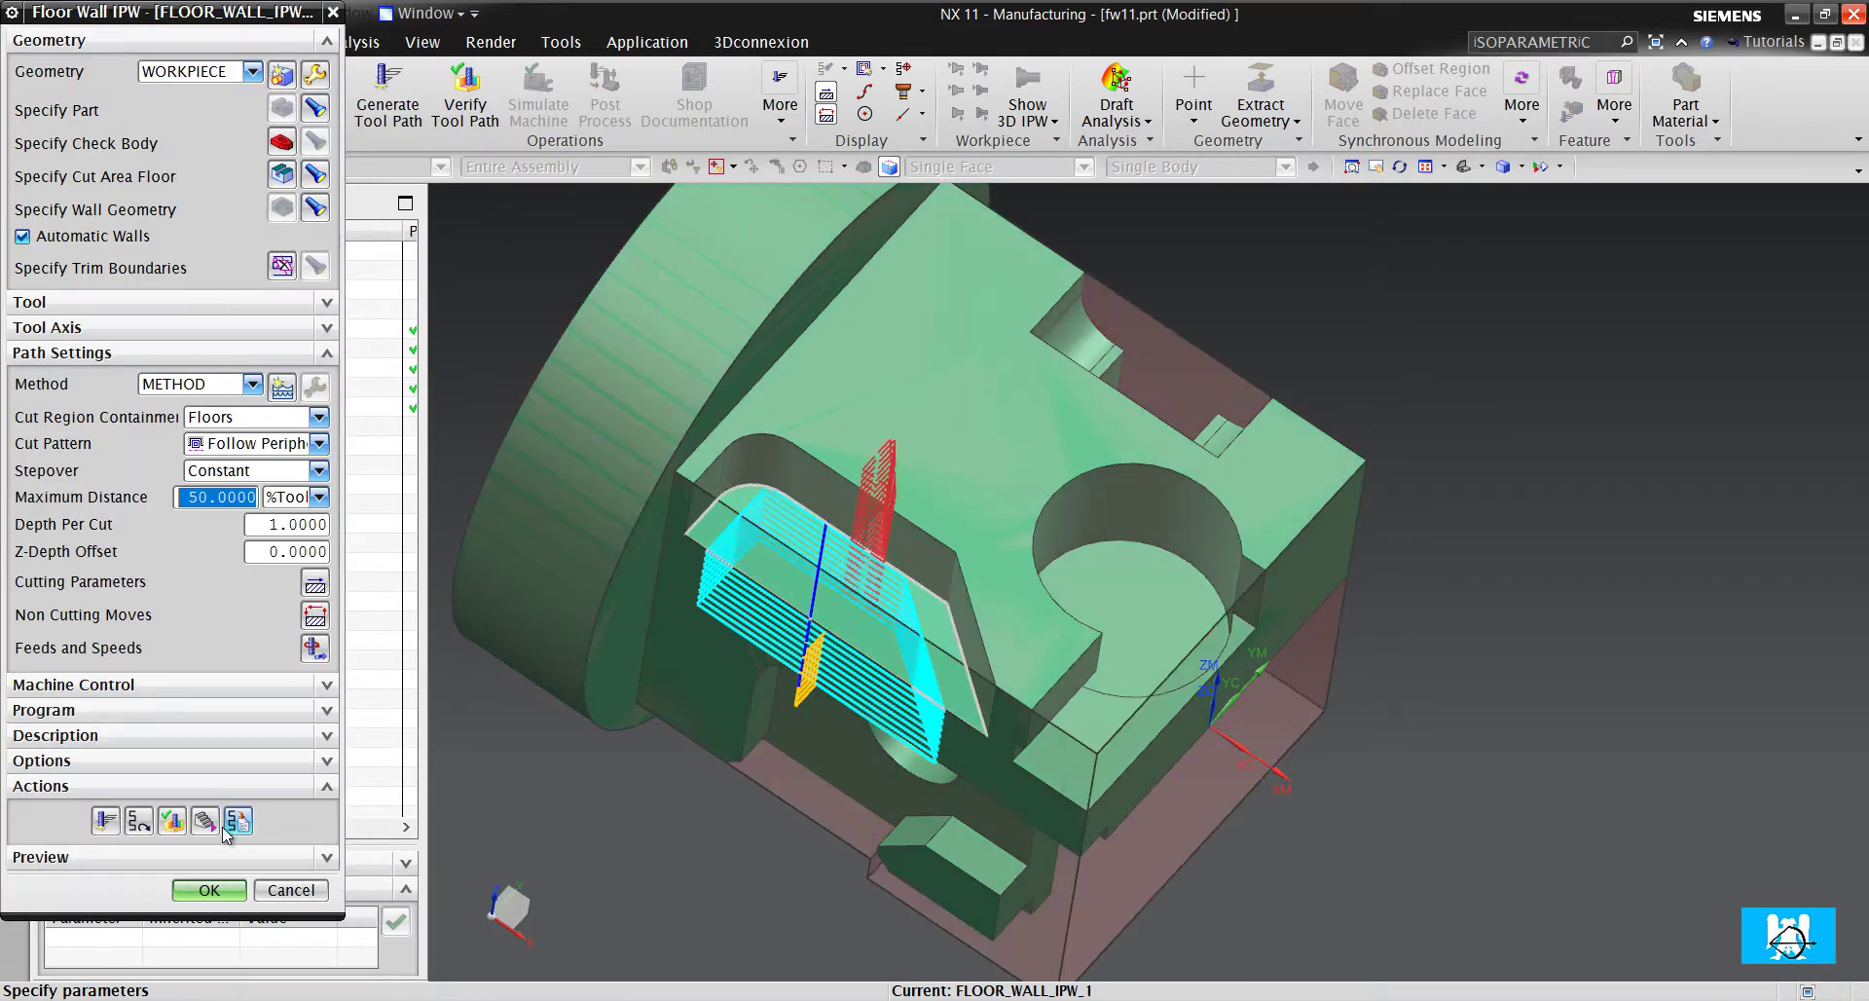
Simulate the side pocket operation again in 3D Dynamic with the increased tool overhang
{"action": "left_click", "coordinate": [172, 821]}
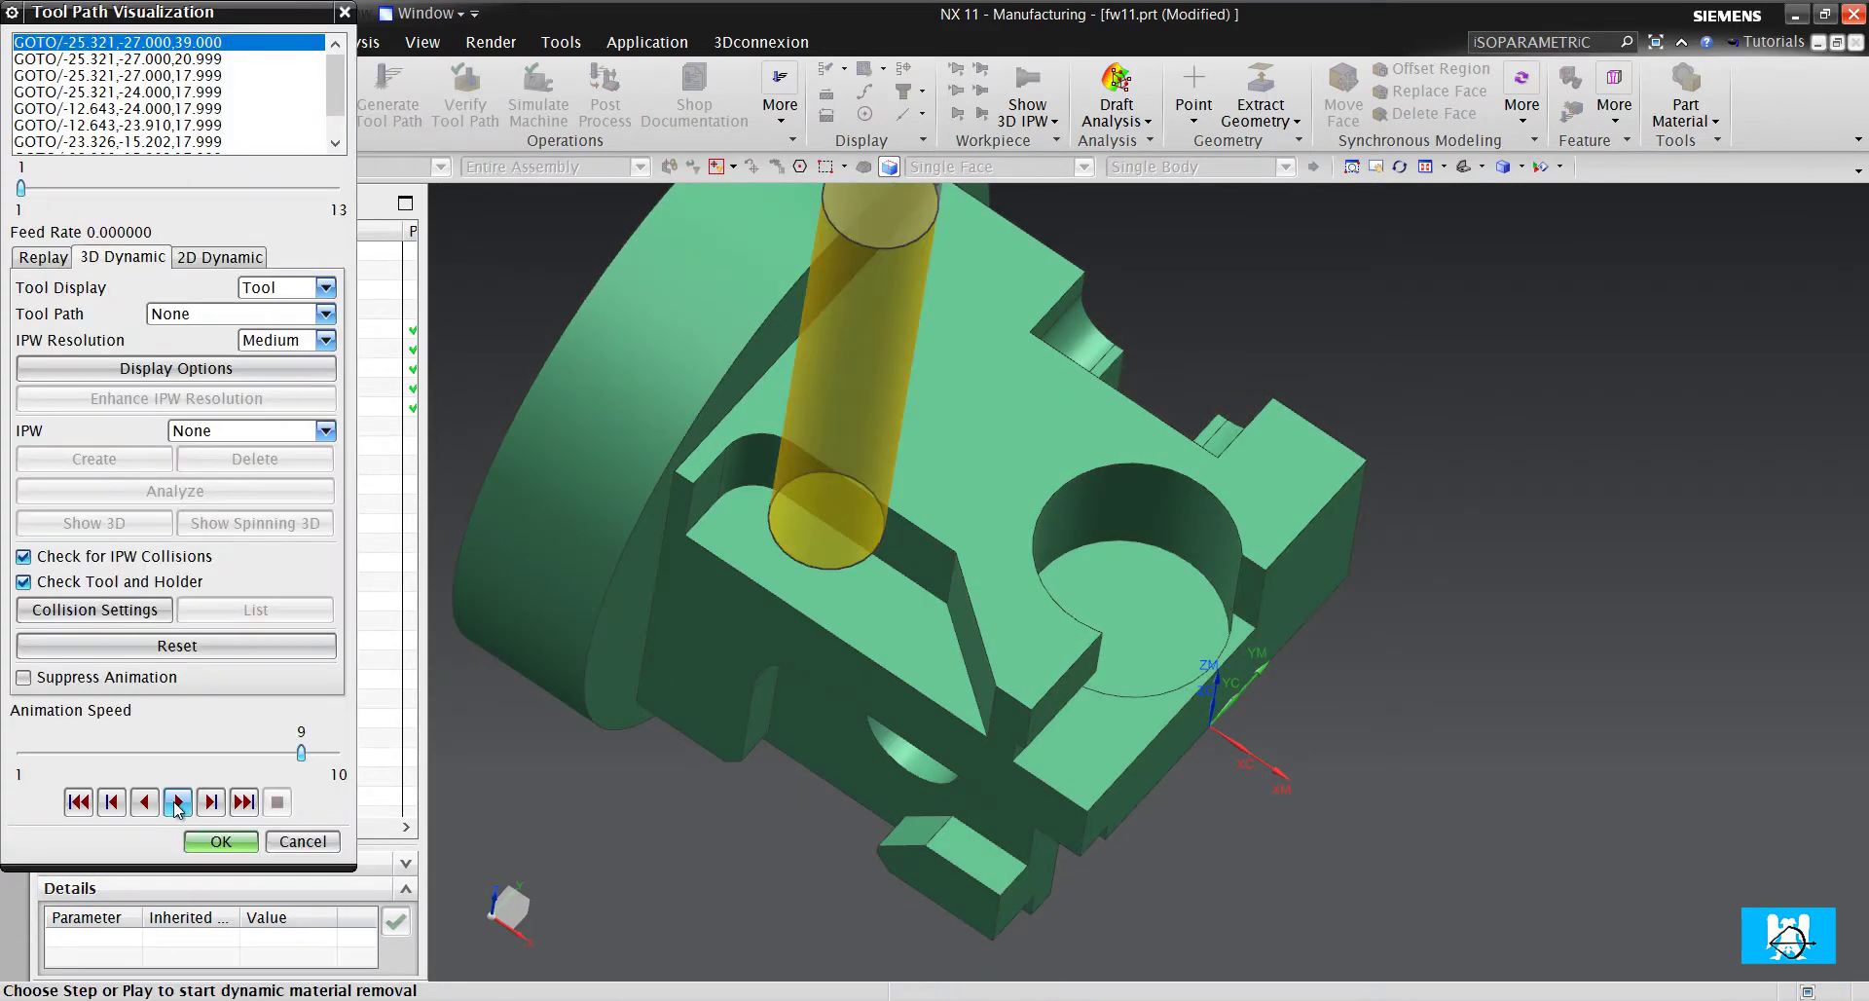
{"action": "left_click", "coordinate": [178, 802]}
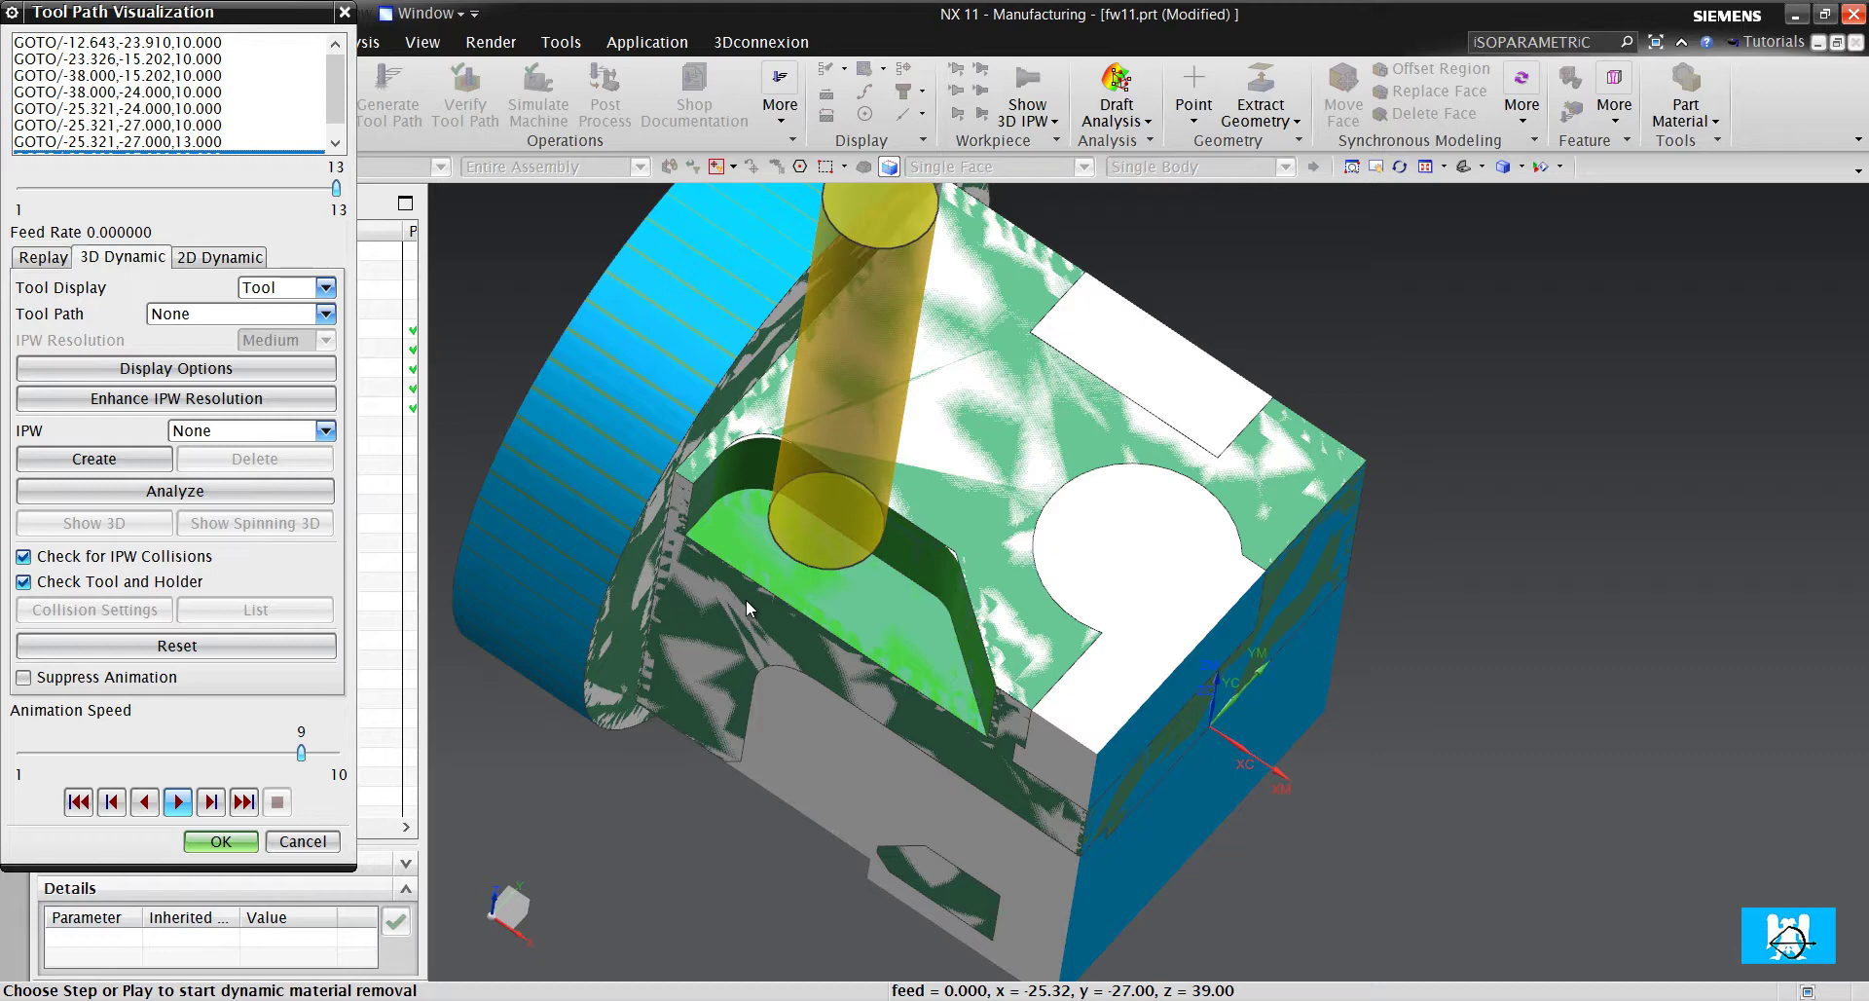
{"action": "left_click", "coordinate": [224, 840]}
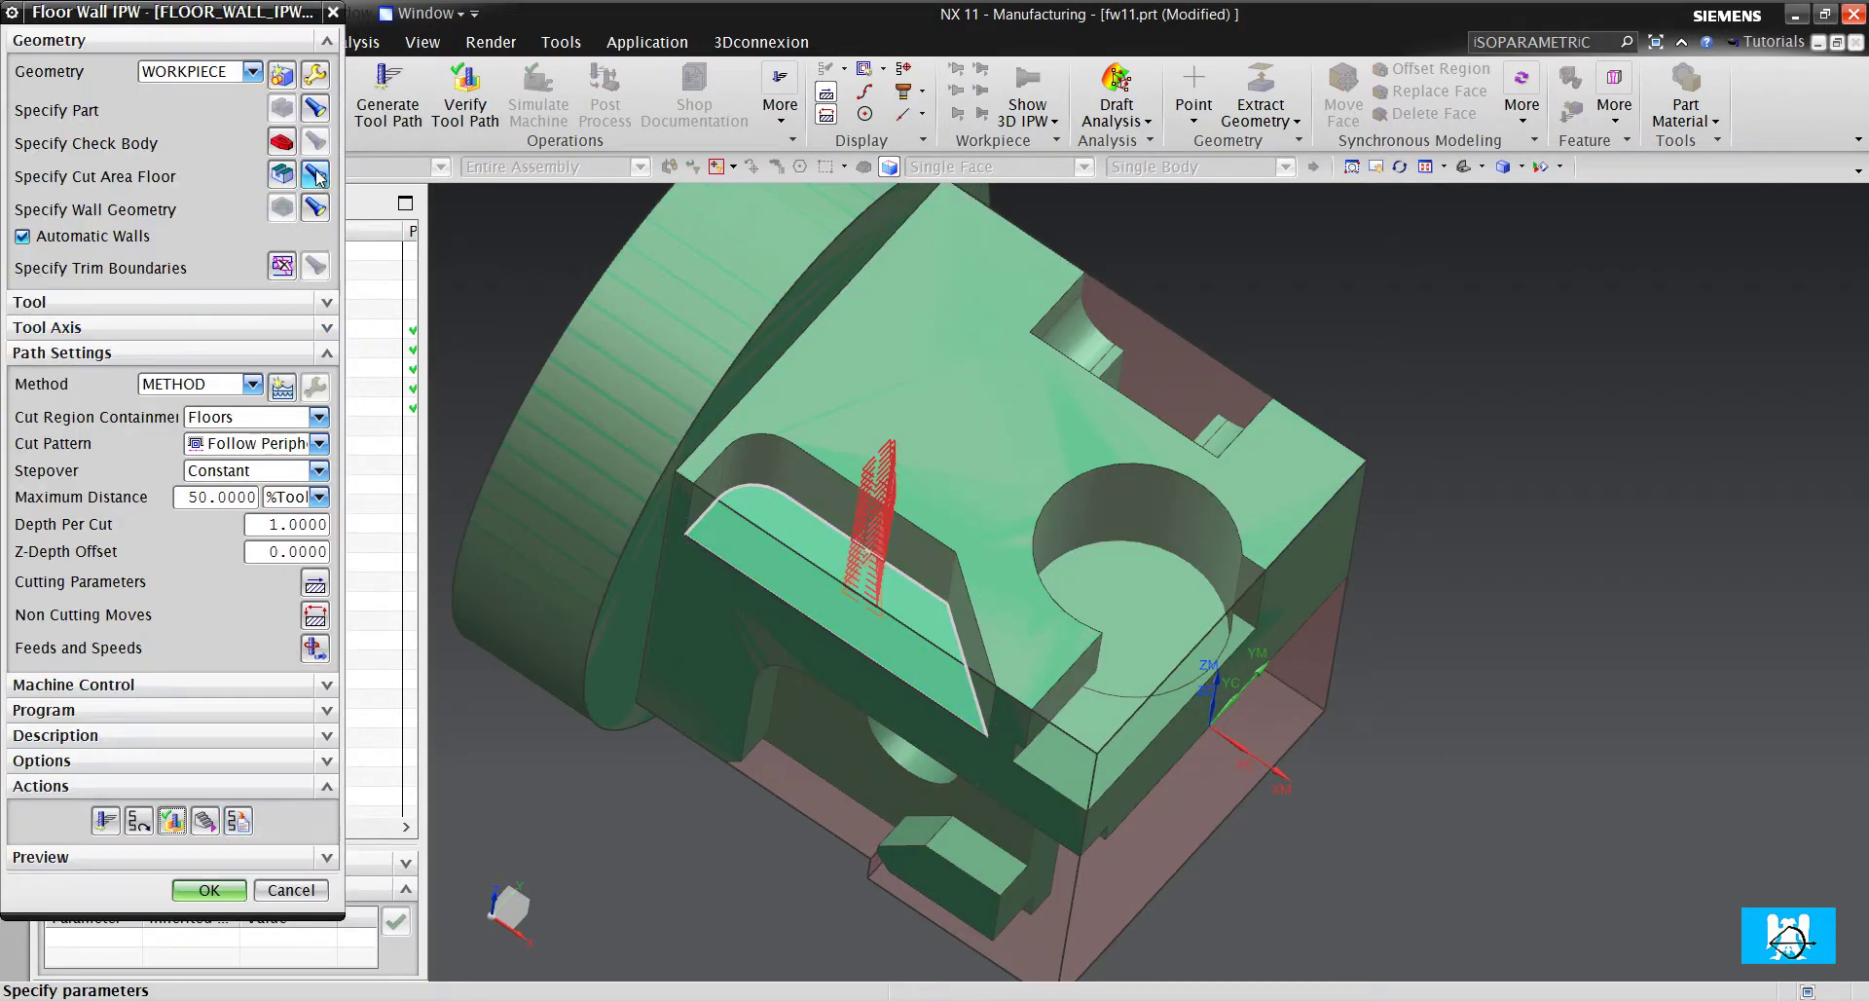
Display the cut area floor and wall geometry of FLOOR_WALL_IPW_1 and accept the operation
{"action": "left_click", "coordinate": [316, 176]}
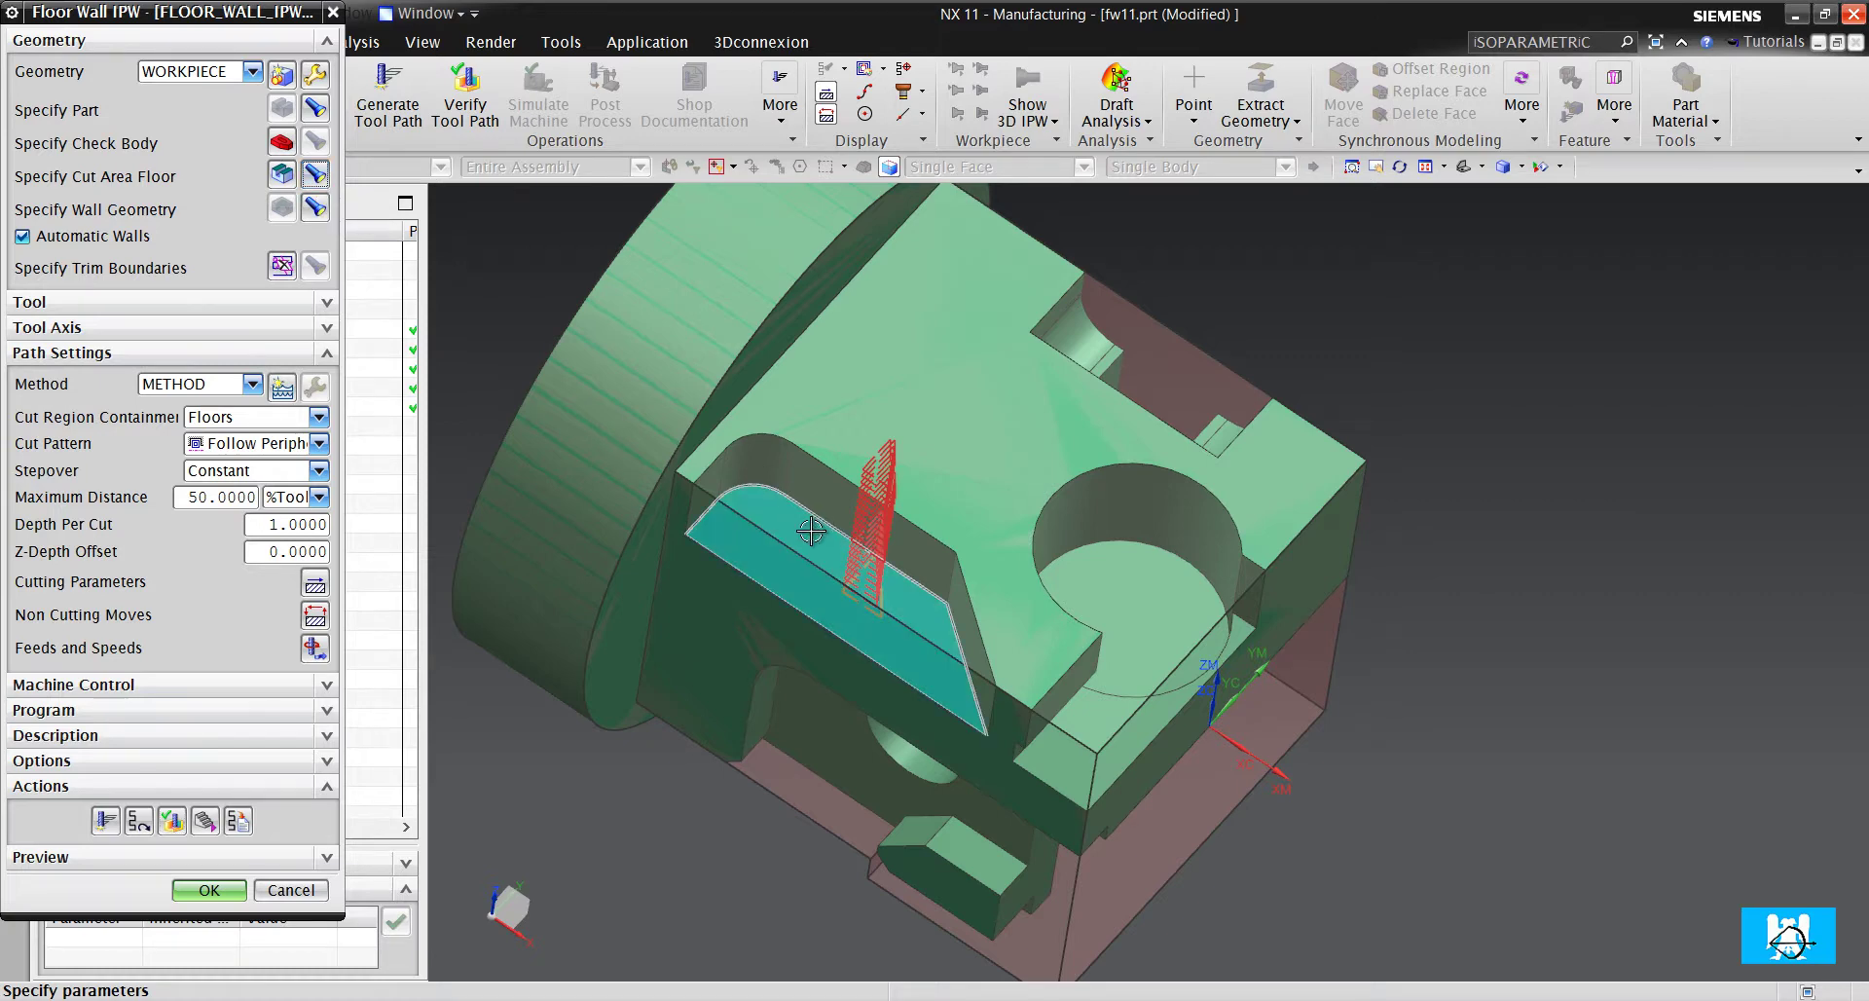
{"action": "scroll", "coordinate": [773, 474], "scroll_direction": "up", "scroll_amount": 3}
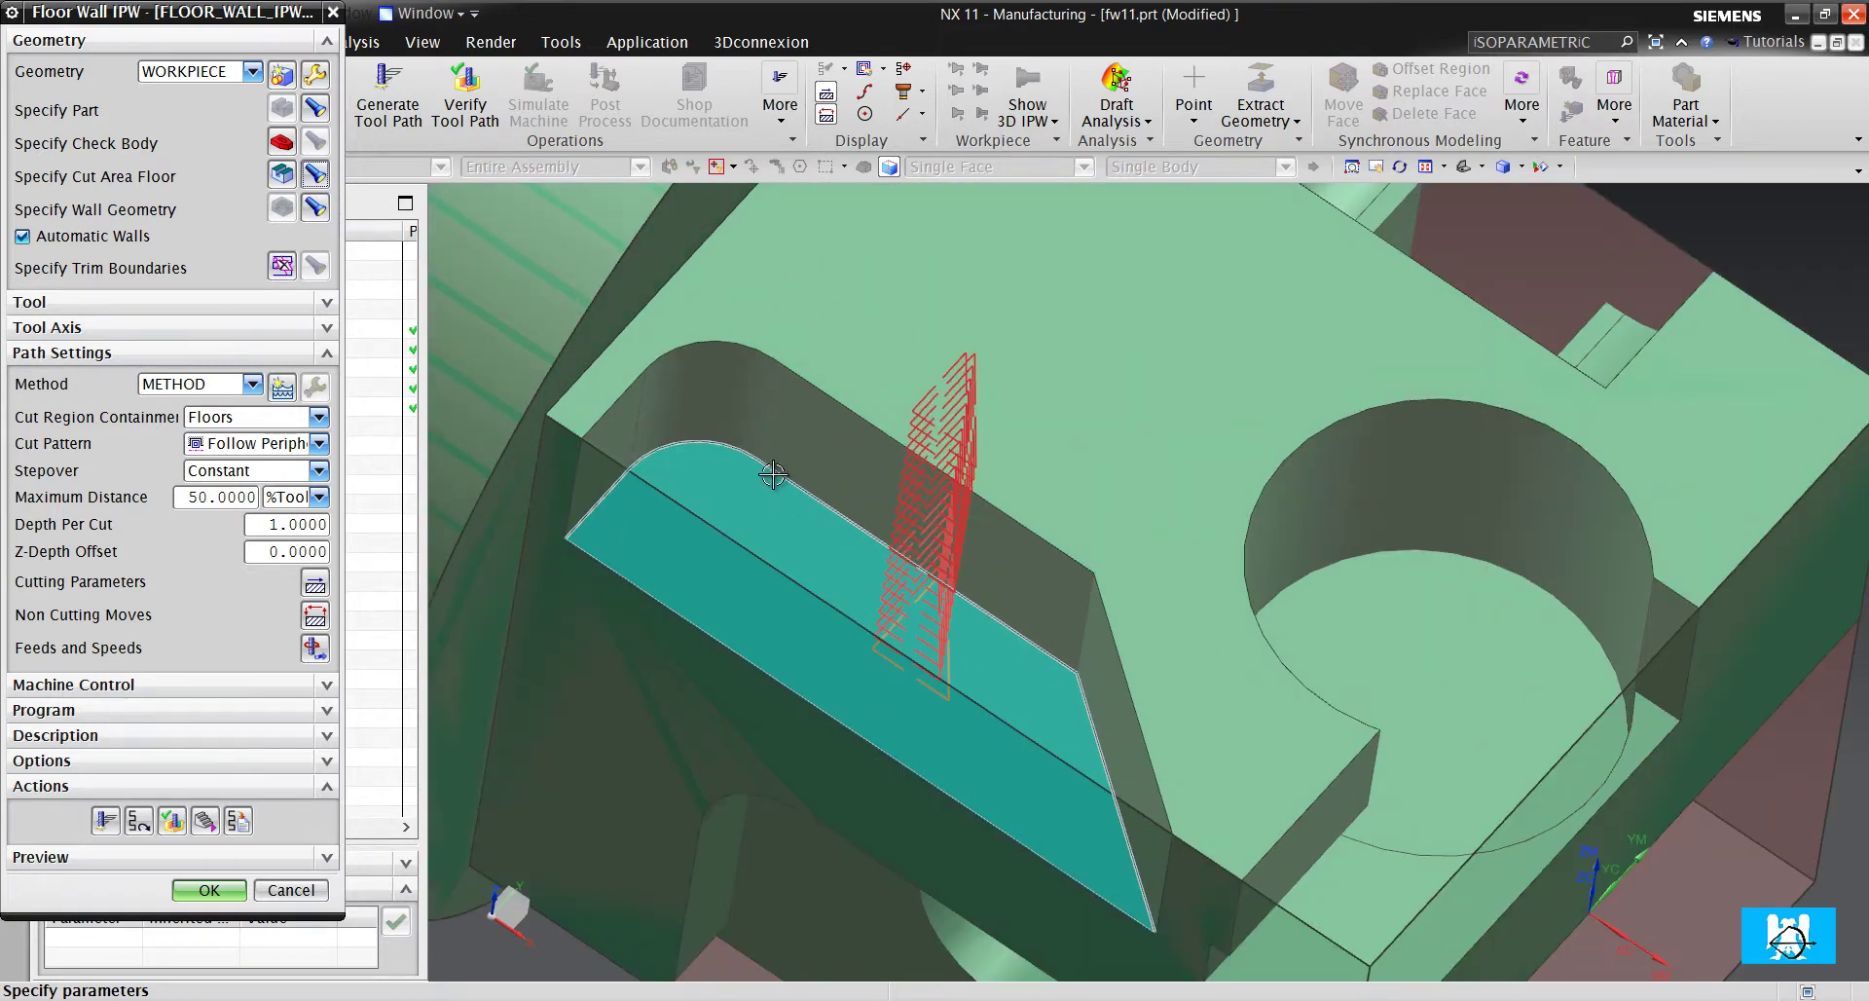
{"action": "left_click", "coordinate": [315, 206]}
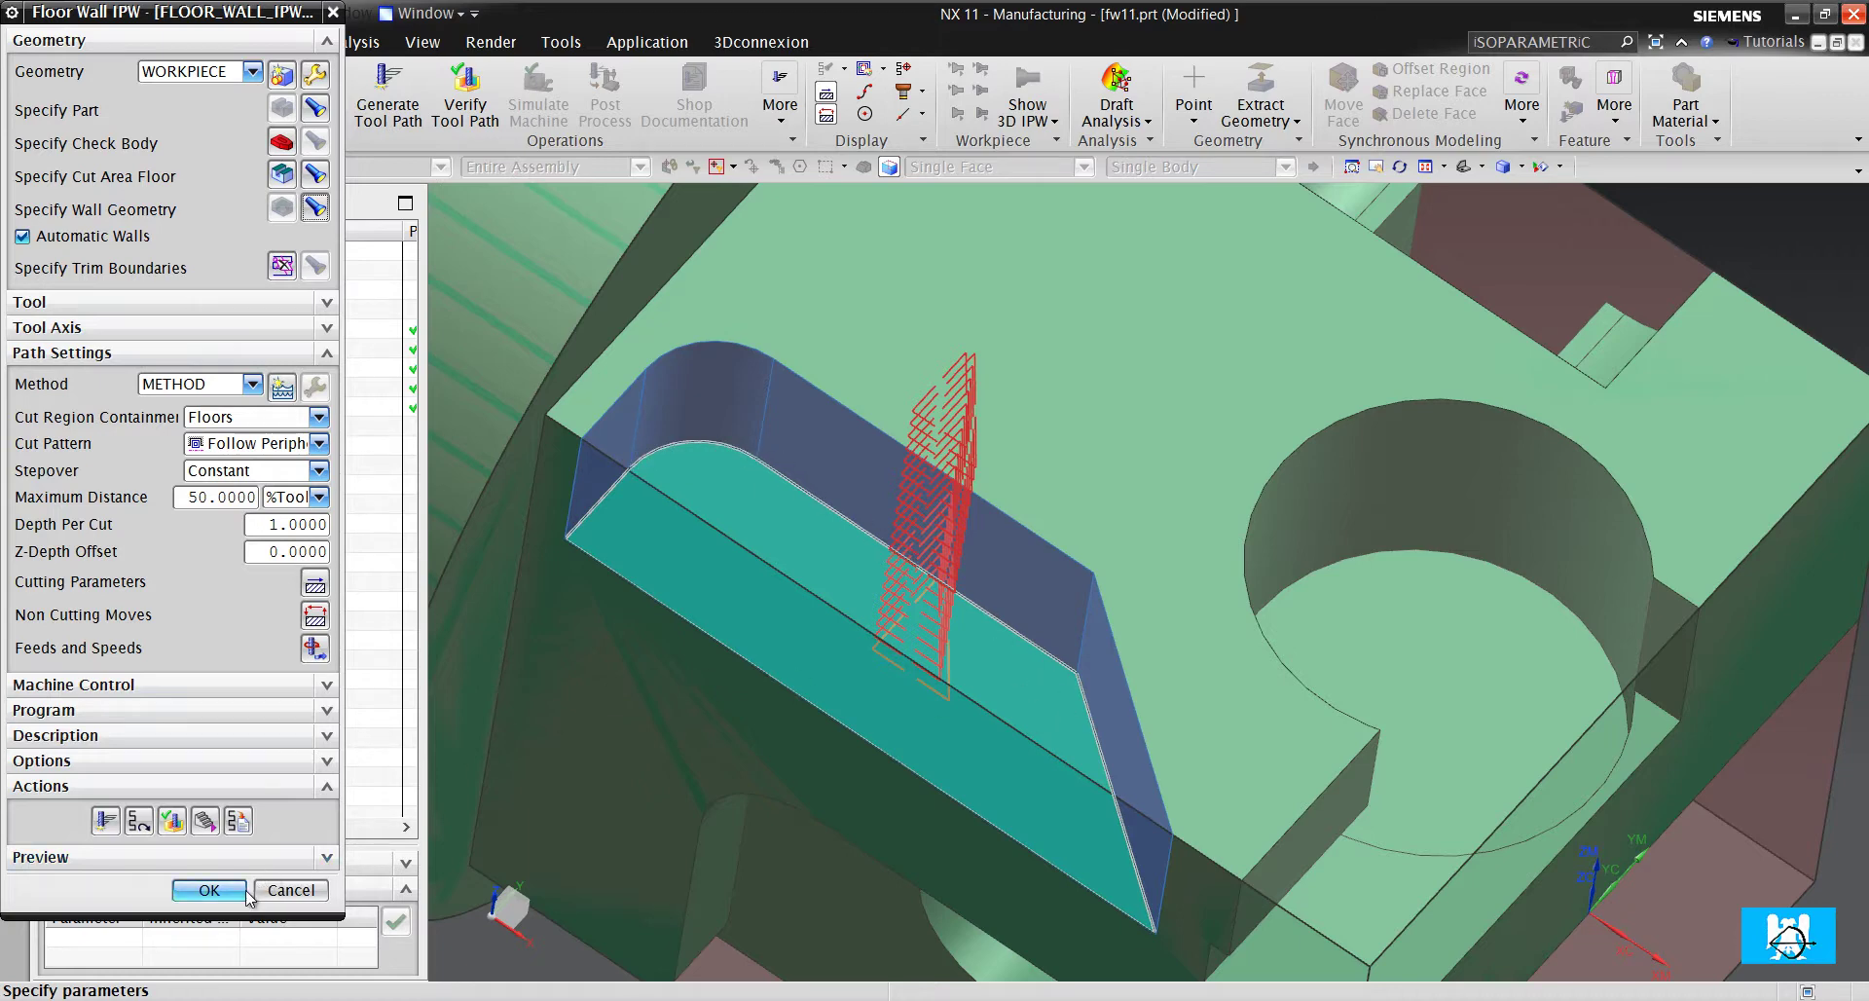
{"action": "left_click", "coordinate": [289, 889]}
{"action": "left_click", "coordinate": [303, 512]}
Inspect the step beside the large round pocket and create the Floor Wall IPW operation FLOOR_WALL_IPW_2 with the D10 tool
{"action": "scroll", "coordinate": [1139, 672], "scroll_direction": "down", "scroll_amount": 2}
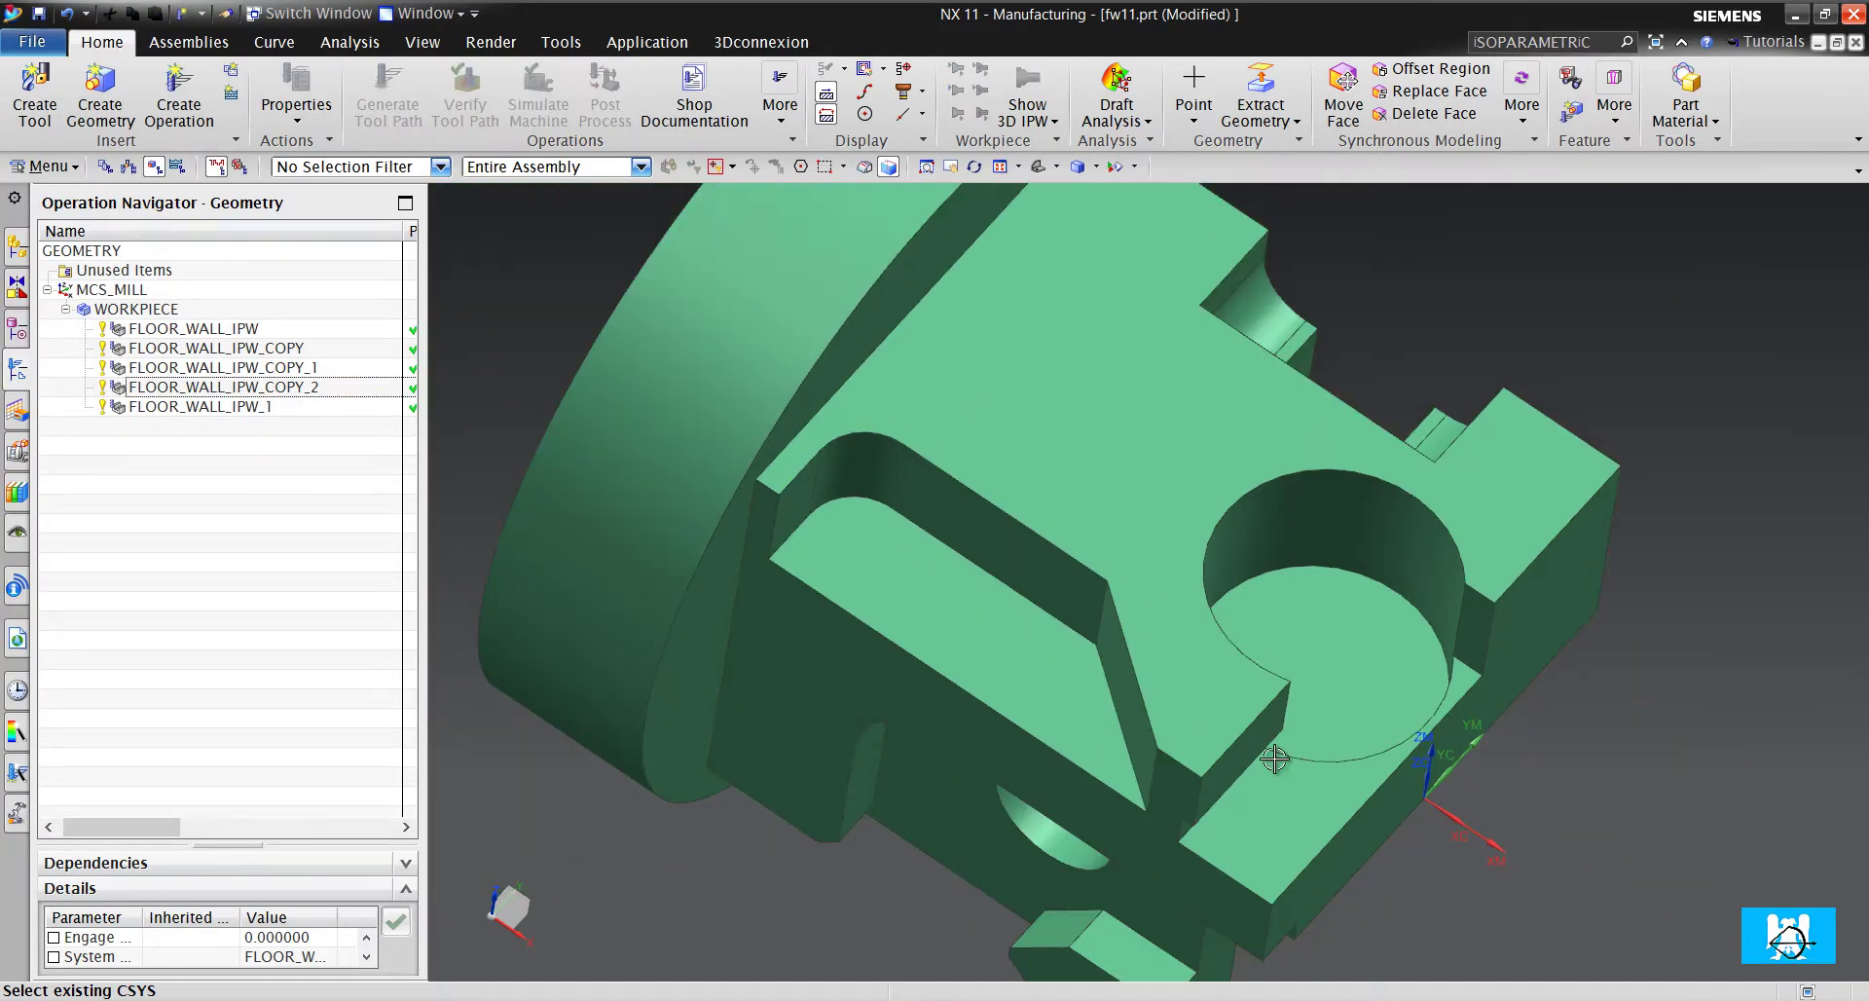
{"action": "scroll", "coordinate": [1280, 774], "scroll_direction": "up", "scroll_amount": 3}
{"action": "scroll", "coordinate": [1445, 734], "scroll_direction": "down", "scroll_amount": 2}
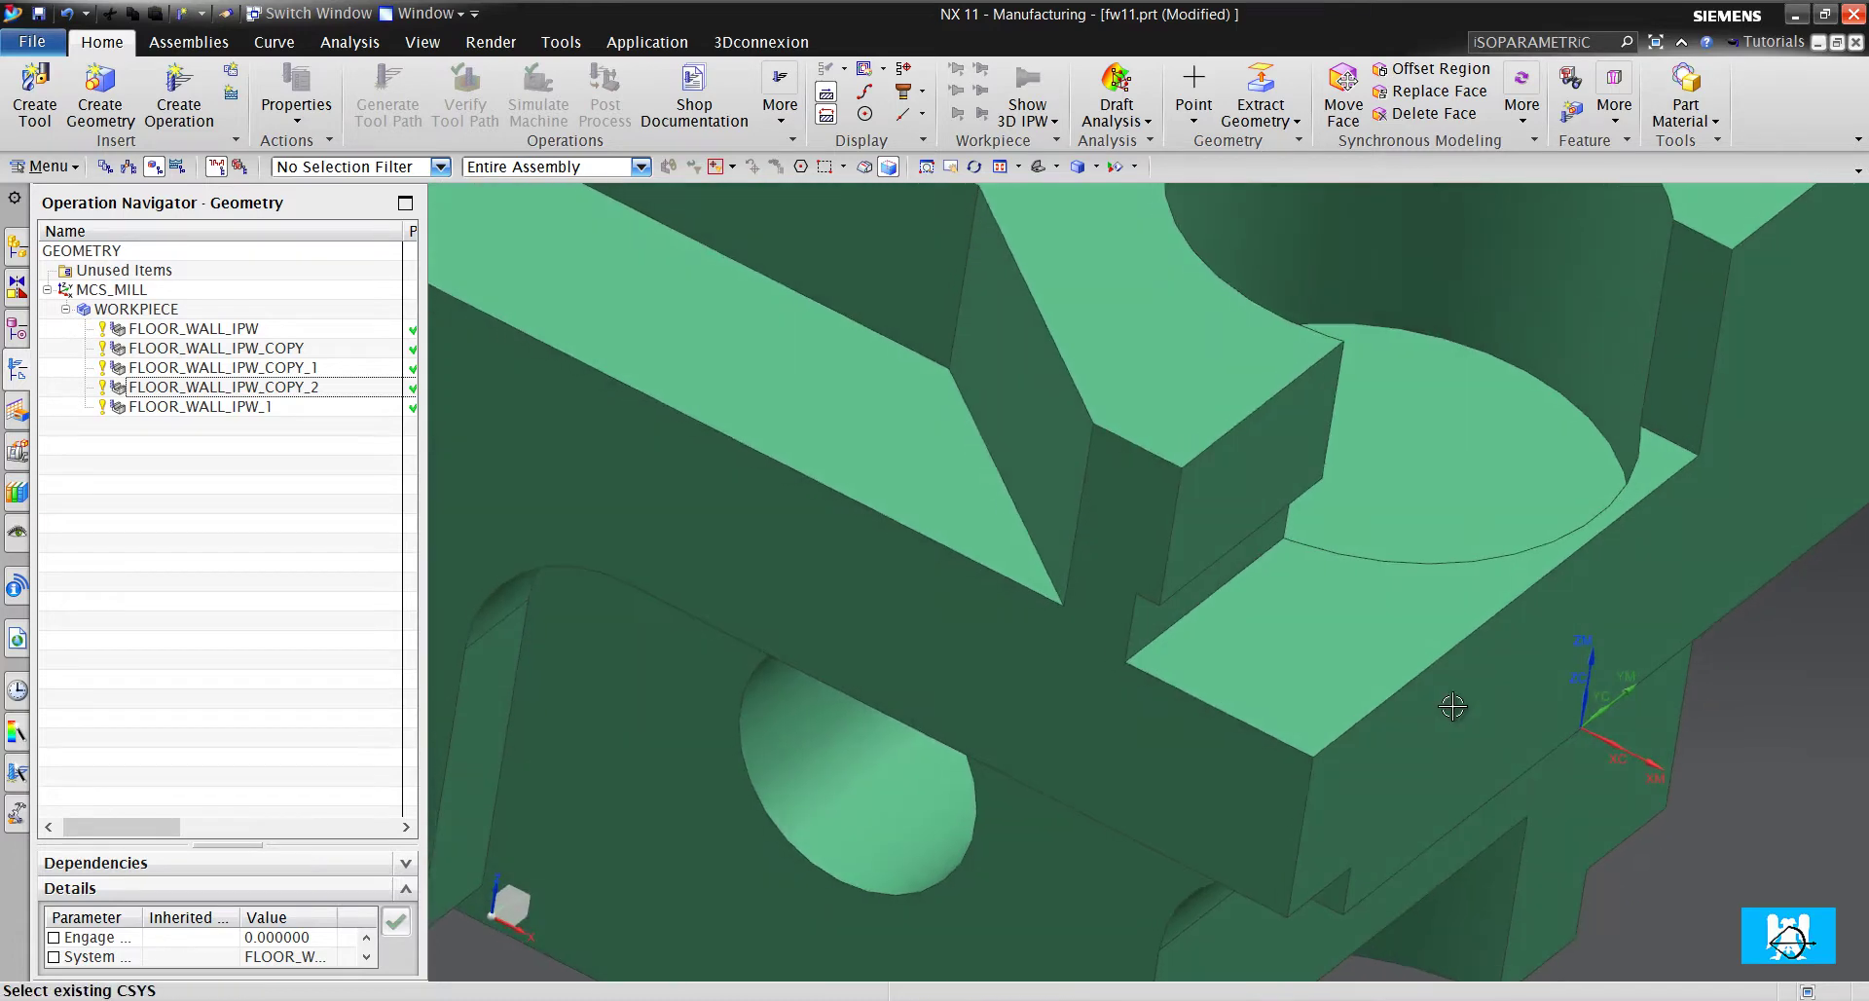
{"action": "scroll", "coordinate": [1477, 489], "scroll_direction": "down", "scroll_amount": 2}
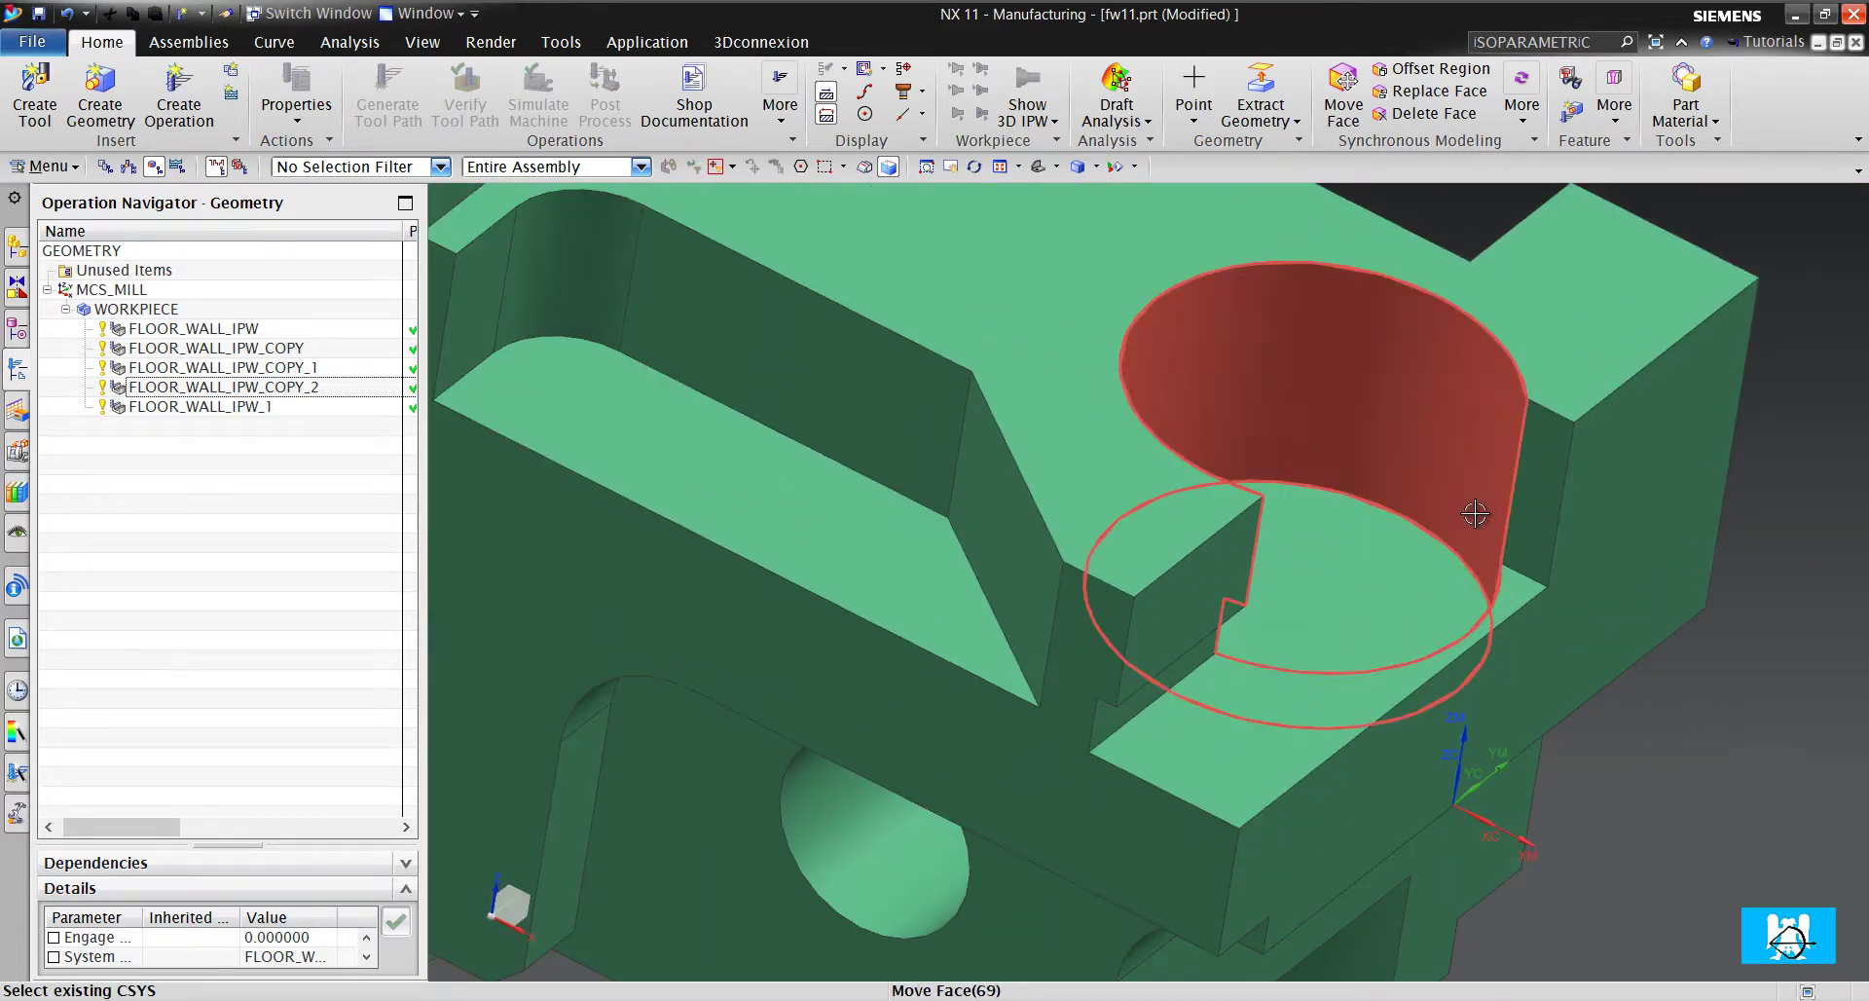
{"action": "middle_click_drag", "start_coordinate": [1479, 506], "coordinate": [1414, 359]}
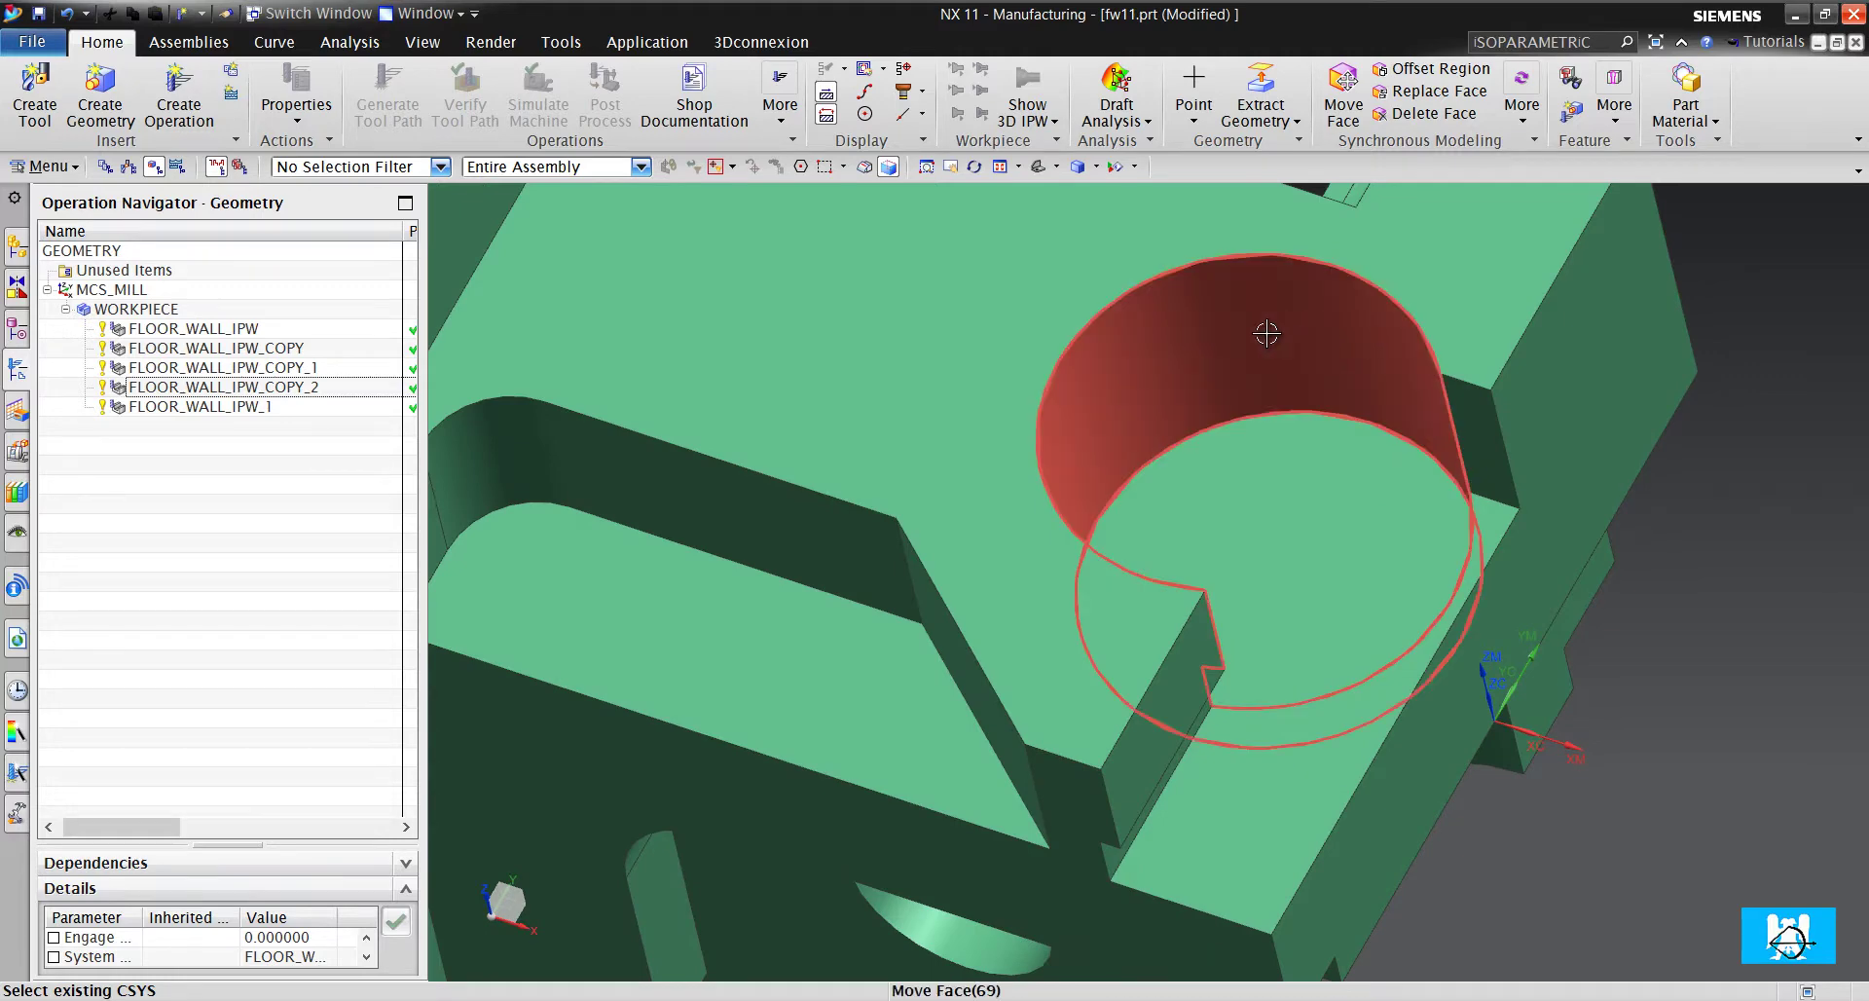
{"action": "left_click", "coordinate": [179, 93]}
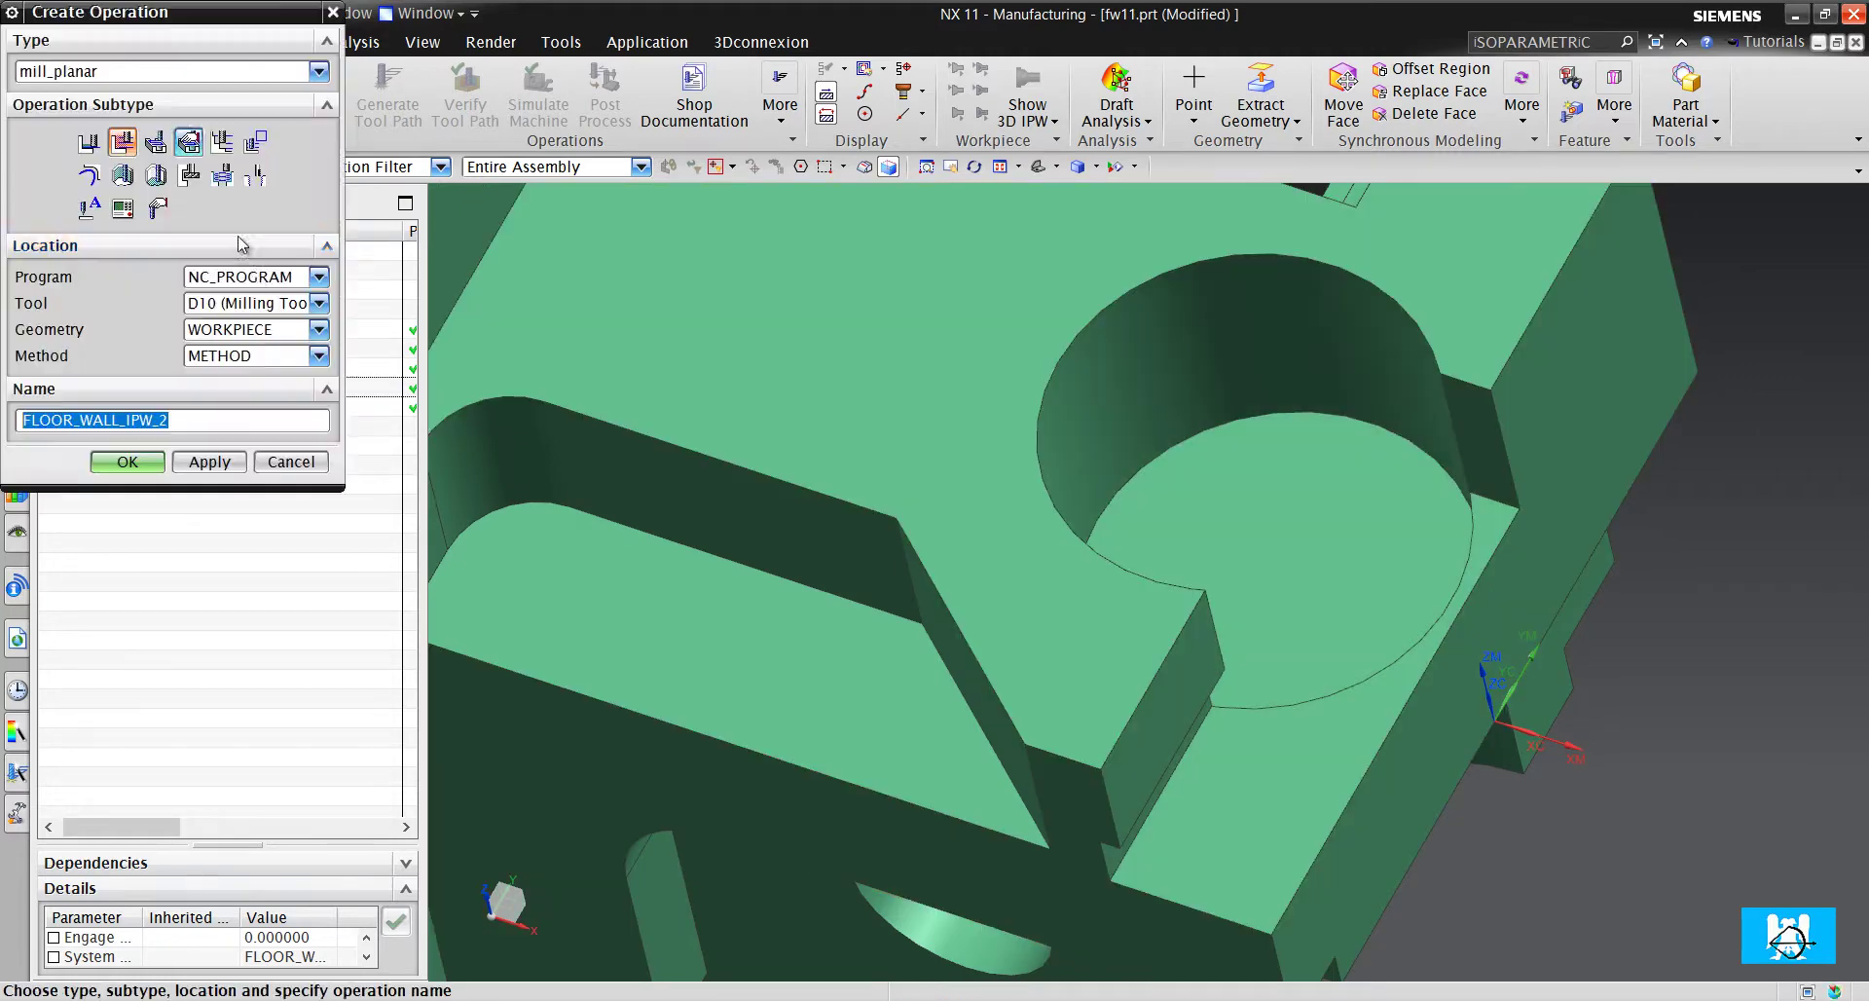
{"action": "left_click", "coordinate": [156, 463]}
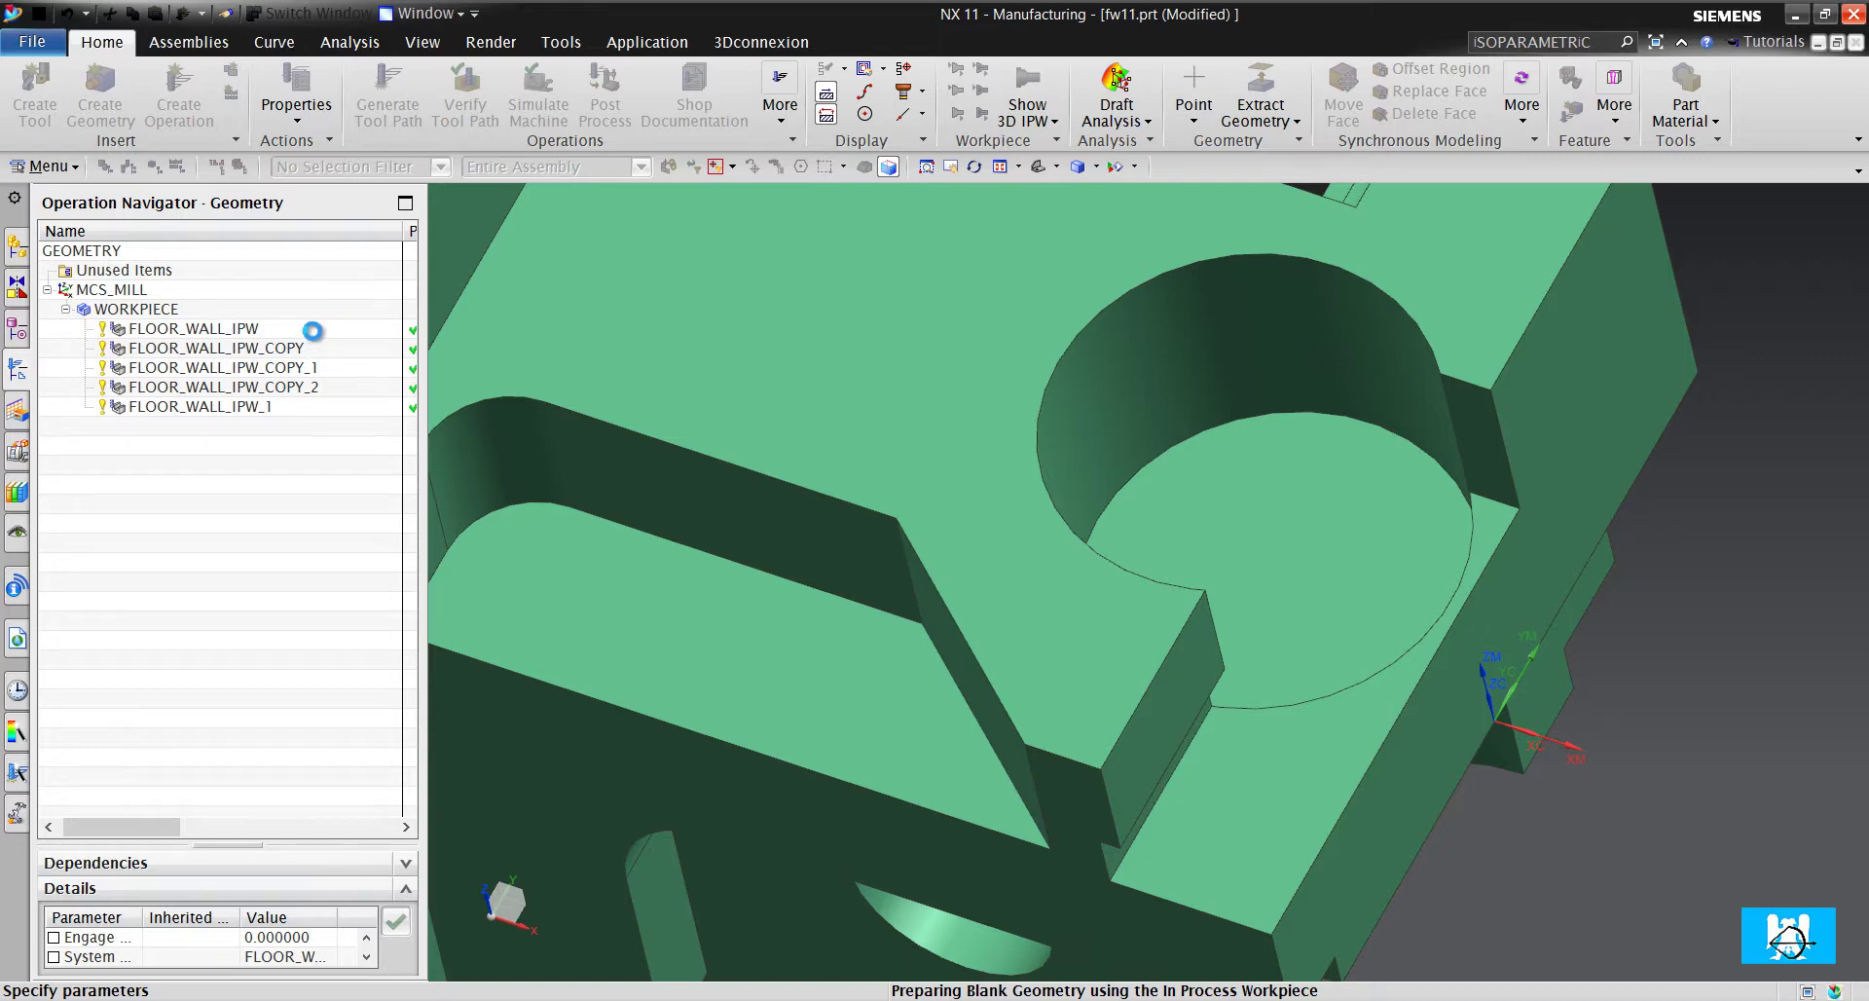
Assign the step face in front of the large round pocket as the cut area floor and display its automatic walls
{"action": "left_click", "coordinate": [283, 175]}
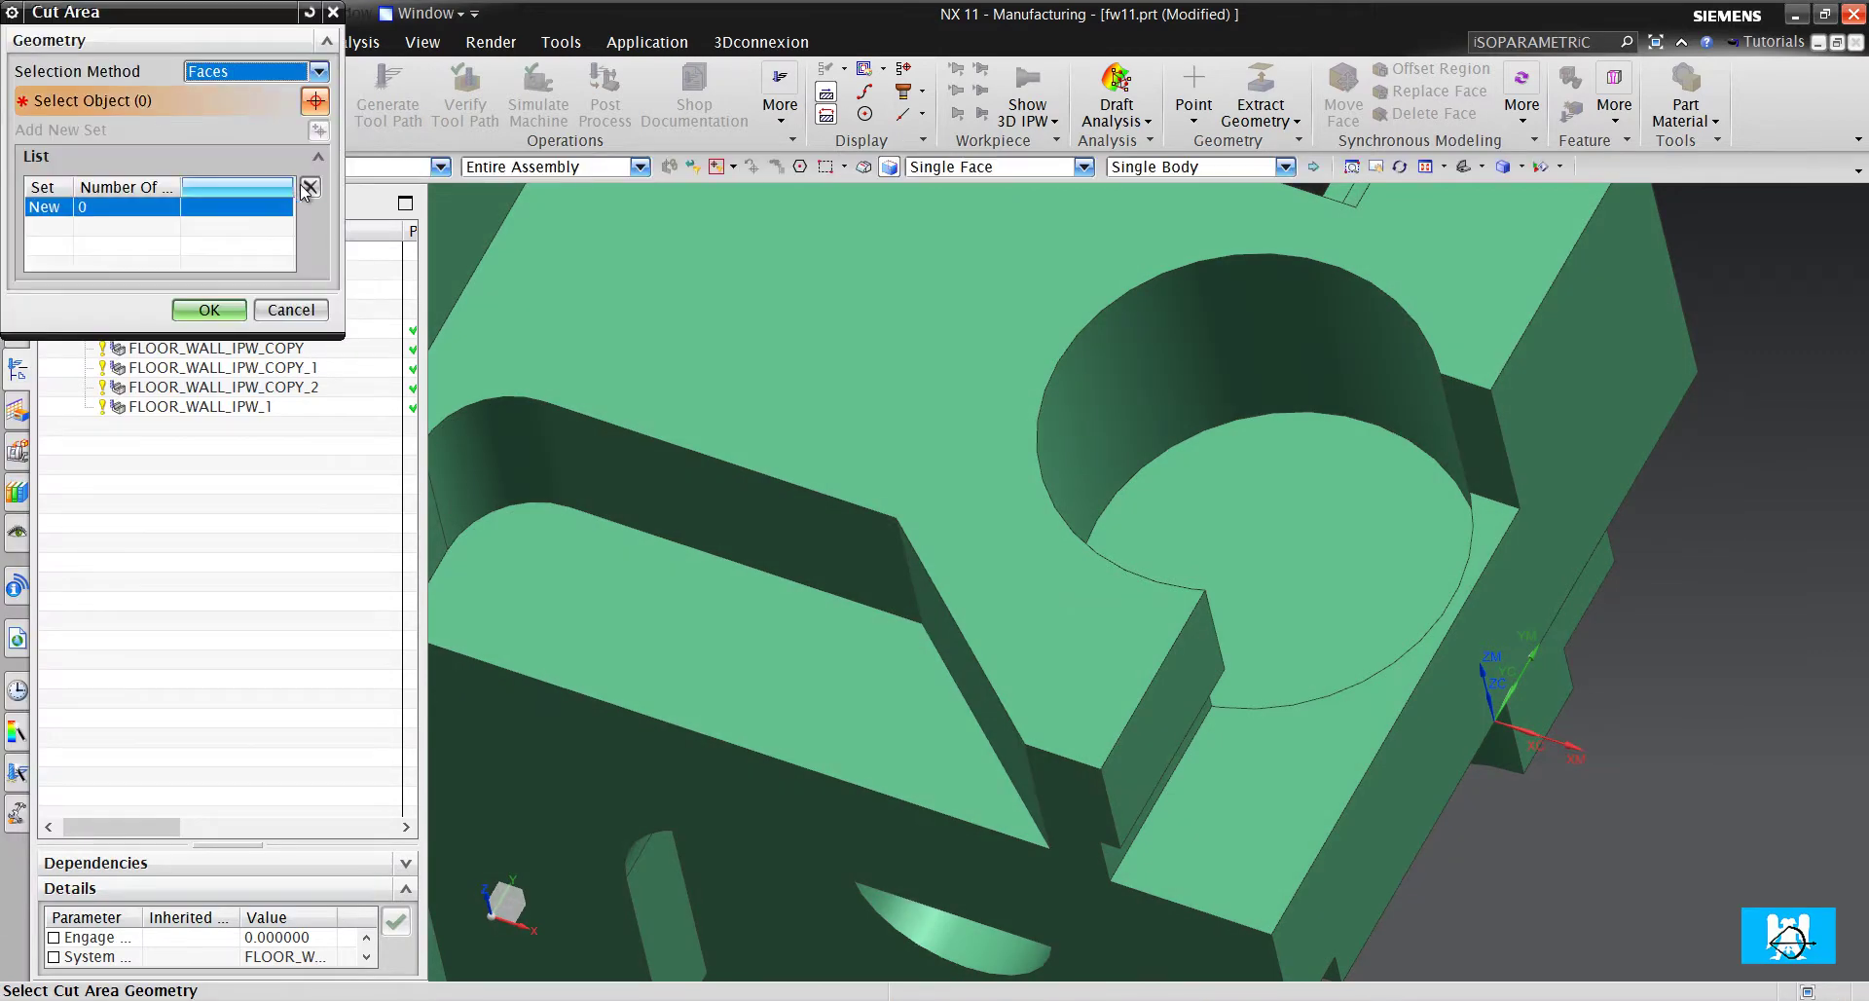
{"action": "left_click", "coordinate": [1230, 753]}
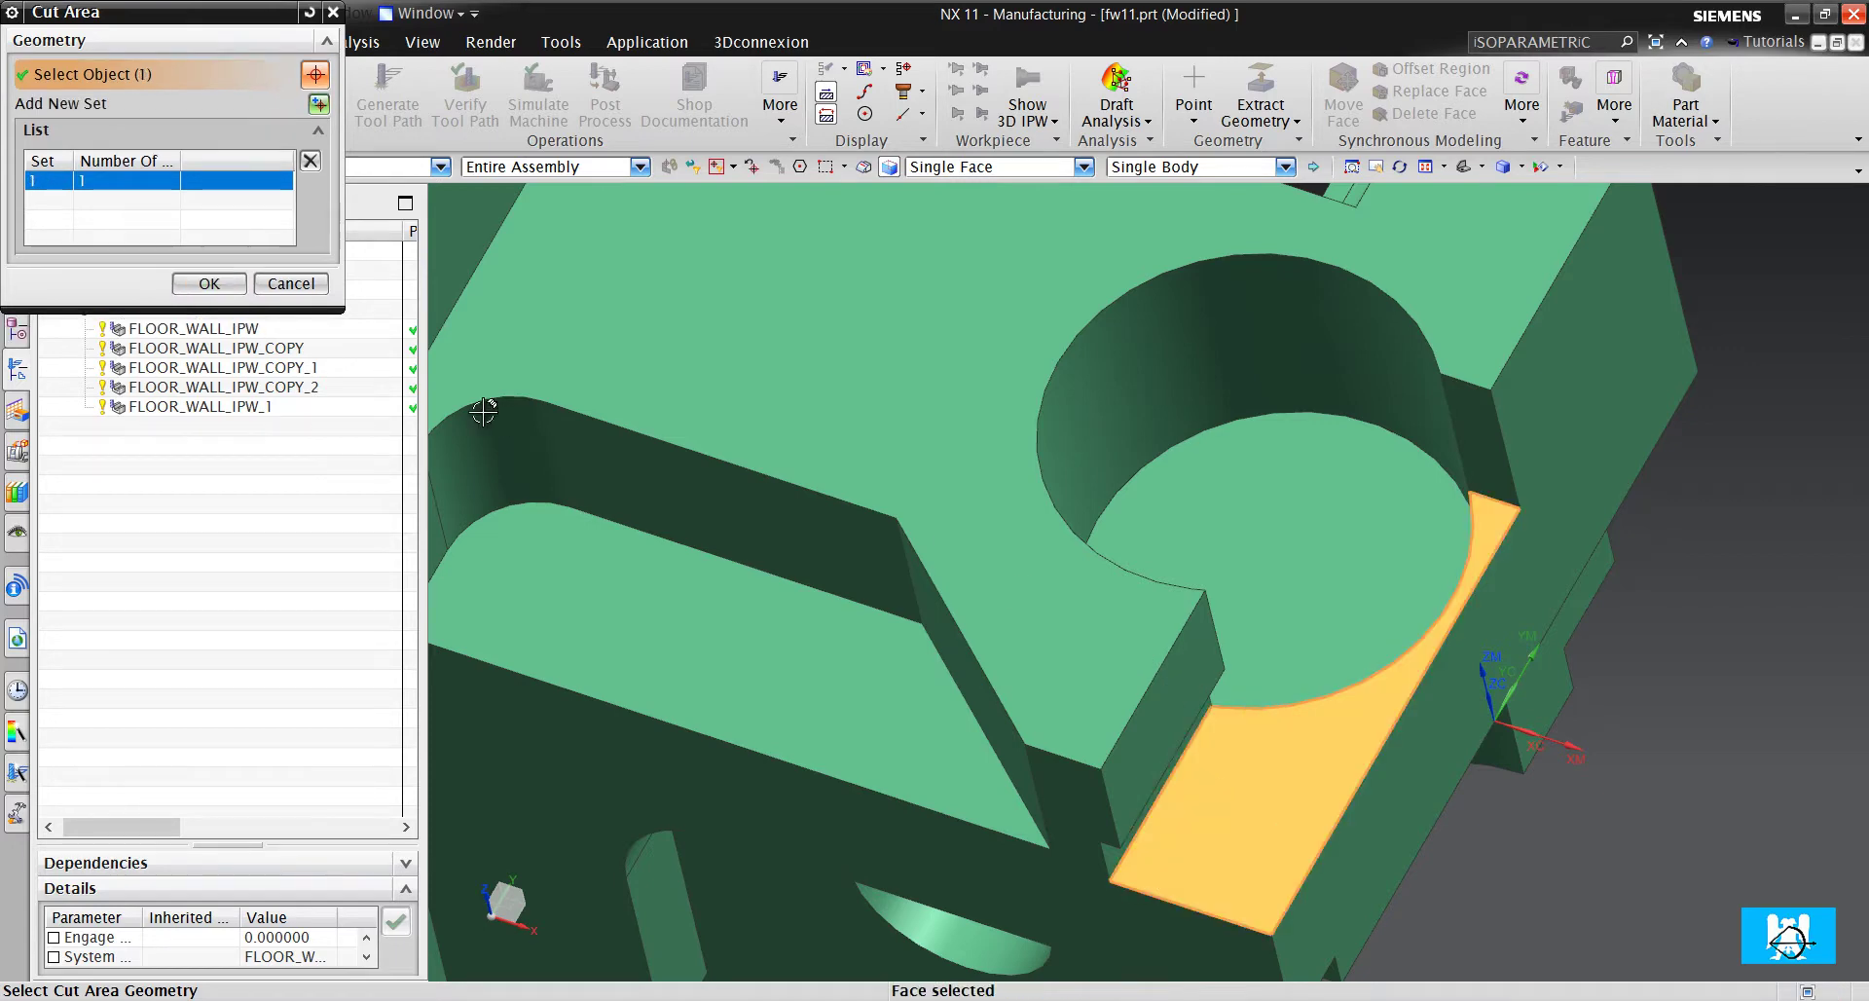
{"action": "left_click", "coordinate": [209, 283]}
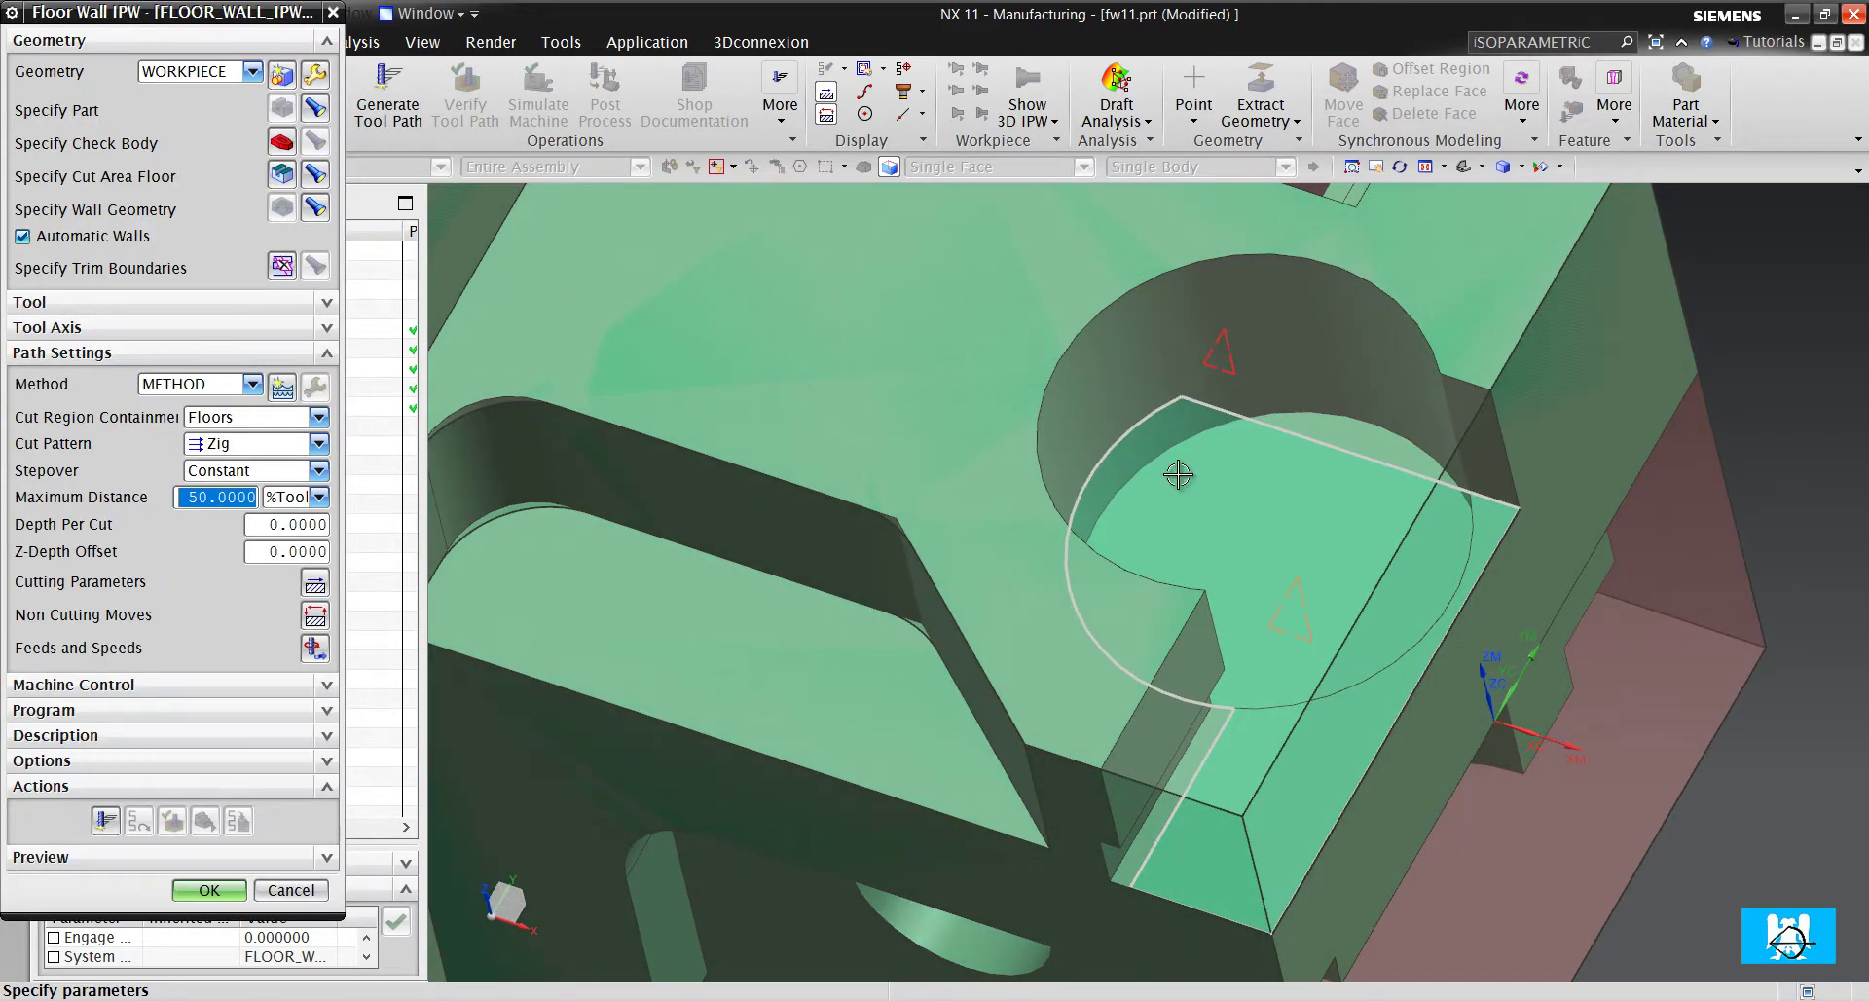
{"action": "scroll", "coordinate": [1180, 476], "scroll_direction": "down", "scroll_amount": 2}
{"action": "scroll", "coordinate": [1320, 479], "scroll_direction": "up", "scroll_amount": 2}
{"action": "left_click", "coordinate": [315, 207]}
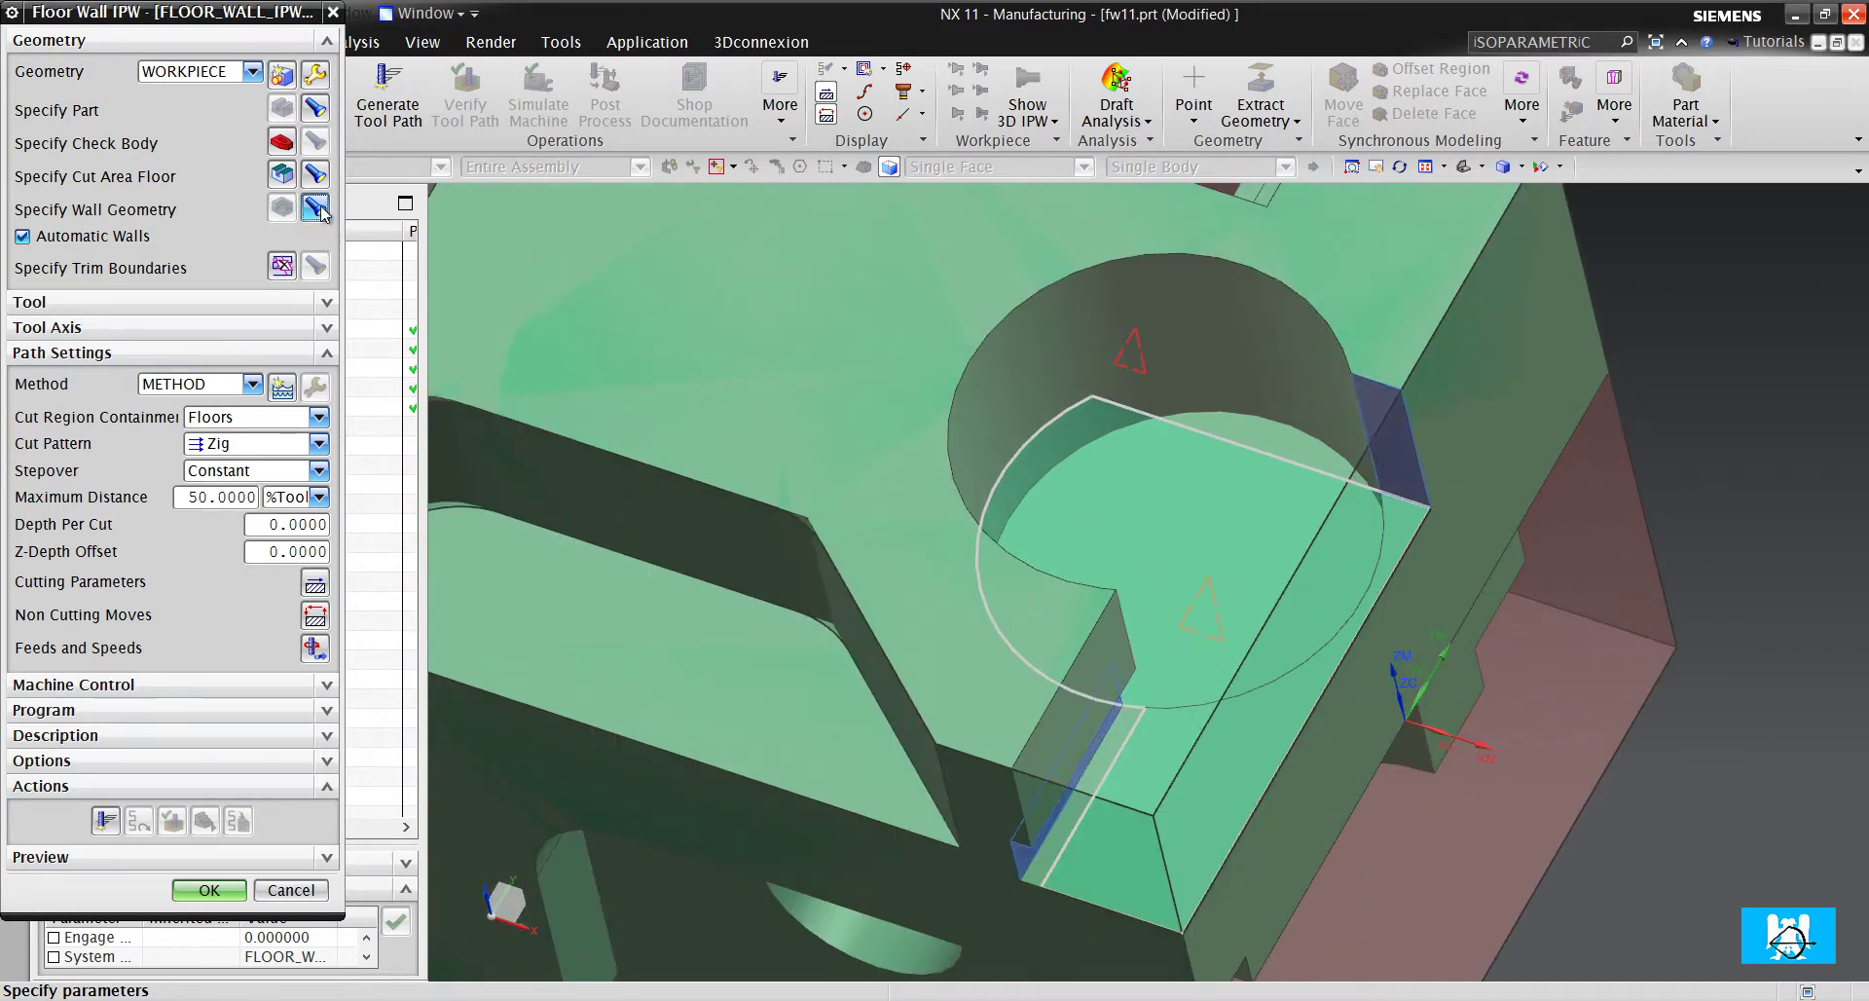
Generate the tool path of FLOOR_WALL_IPW_2 with the Zig cut pattern
{"action": "scroll", "coordinate": [1291, 543], "scroll_direction": "up", "scroll_amount": 1}
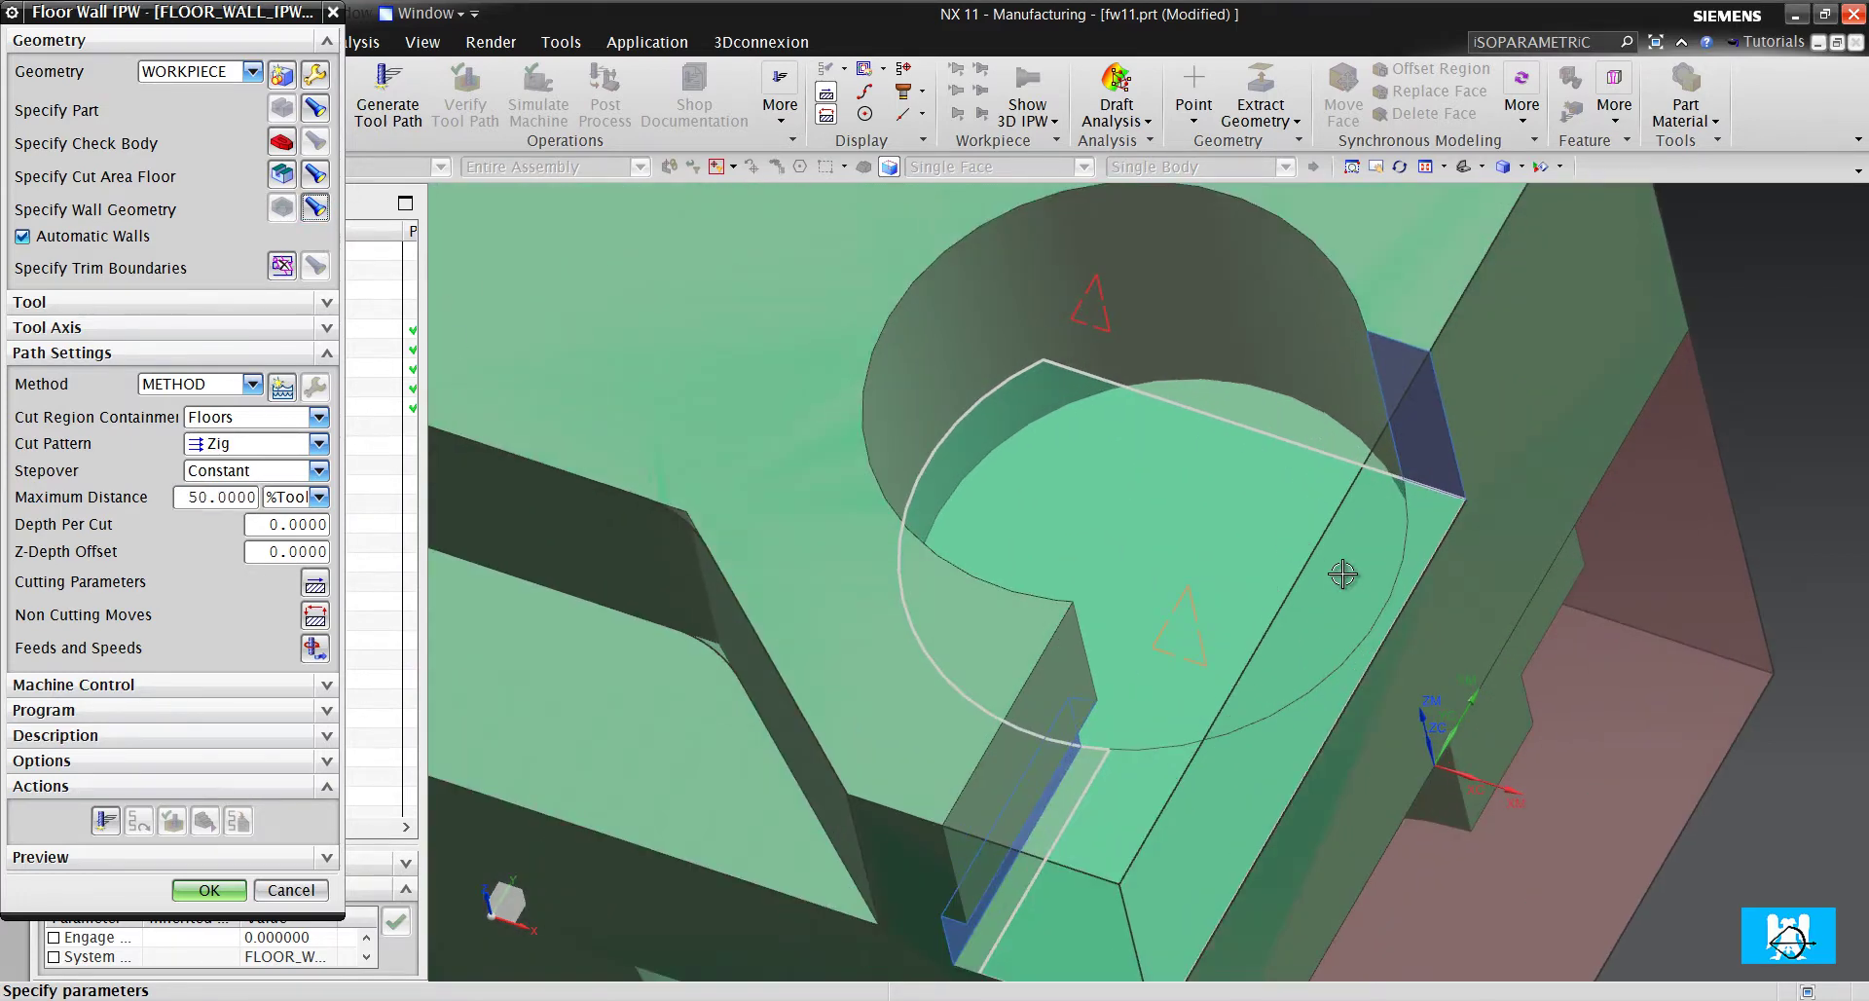
{"action": "middle_click_drag", "start_coordinate": [1343, 575], "coordinate": [1370, 540]}
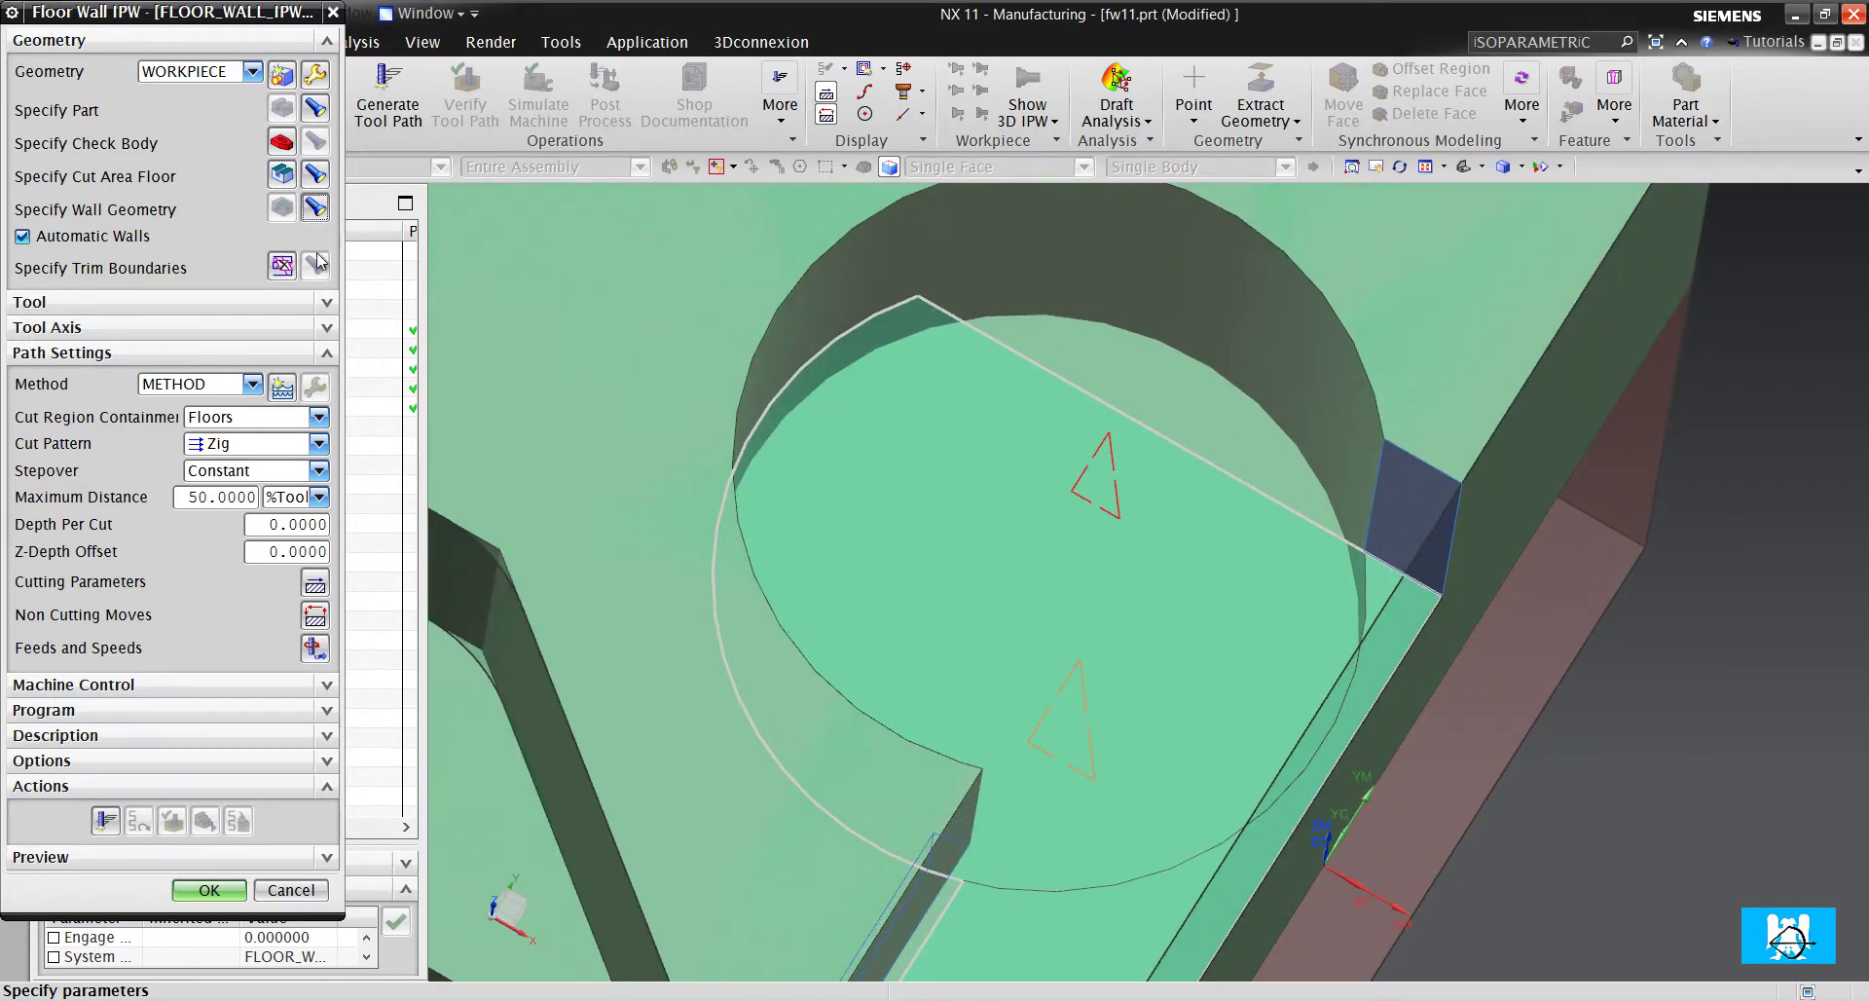
{"action": "left_click", "coordinate": [106, 820]}
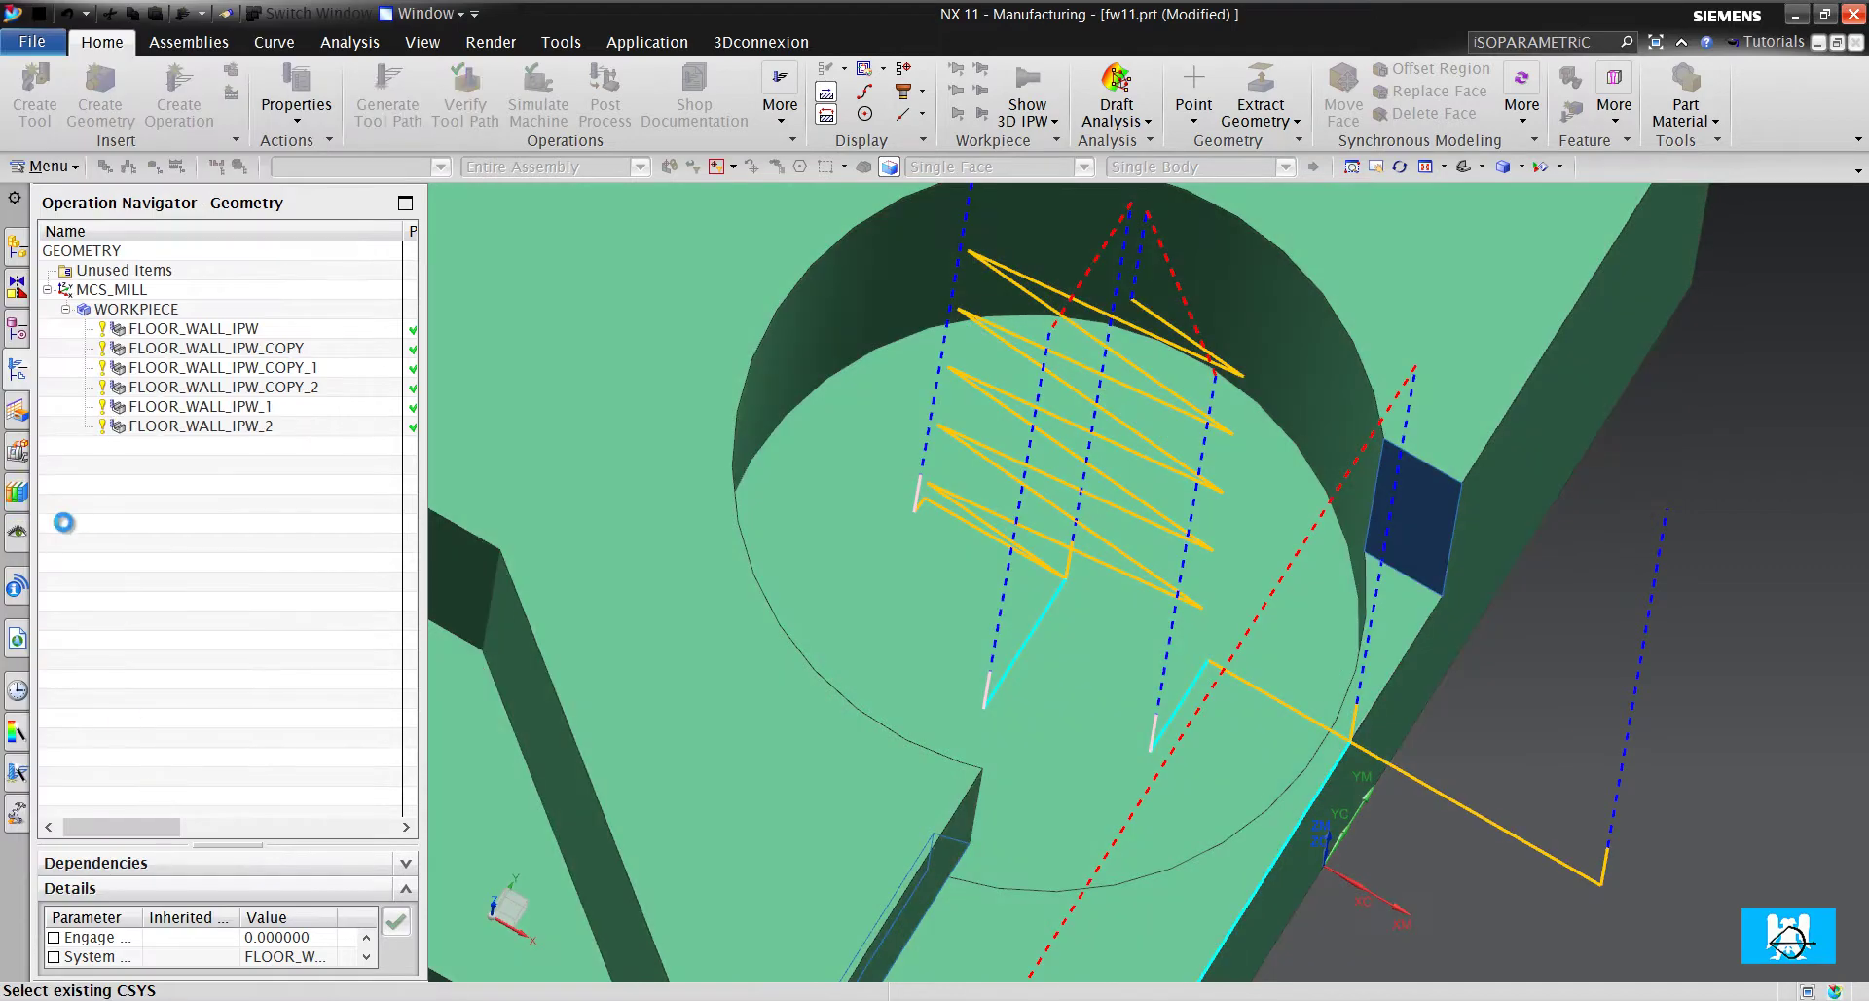
Set the cut pattern to Follow Periphery with a depth per cut of 1 and regenerate the tool path
{"action": "left_click", "coordinate": [246, 448]}
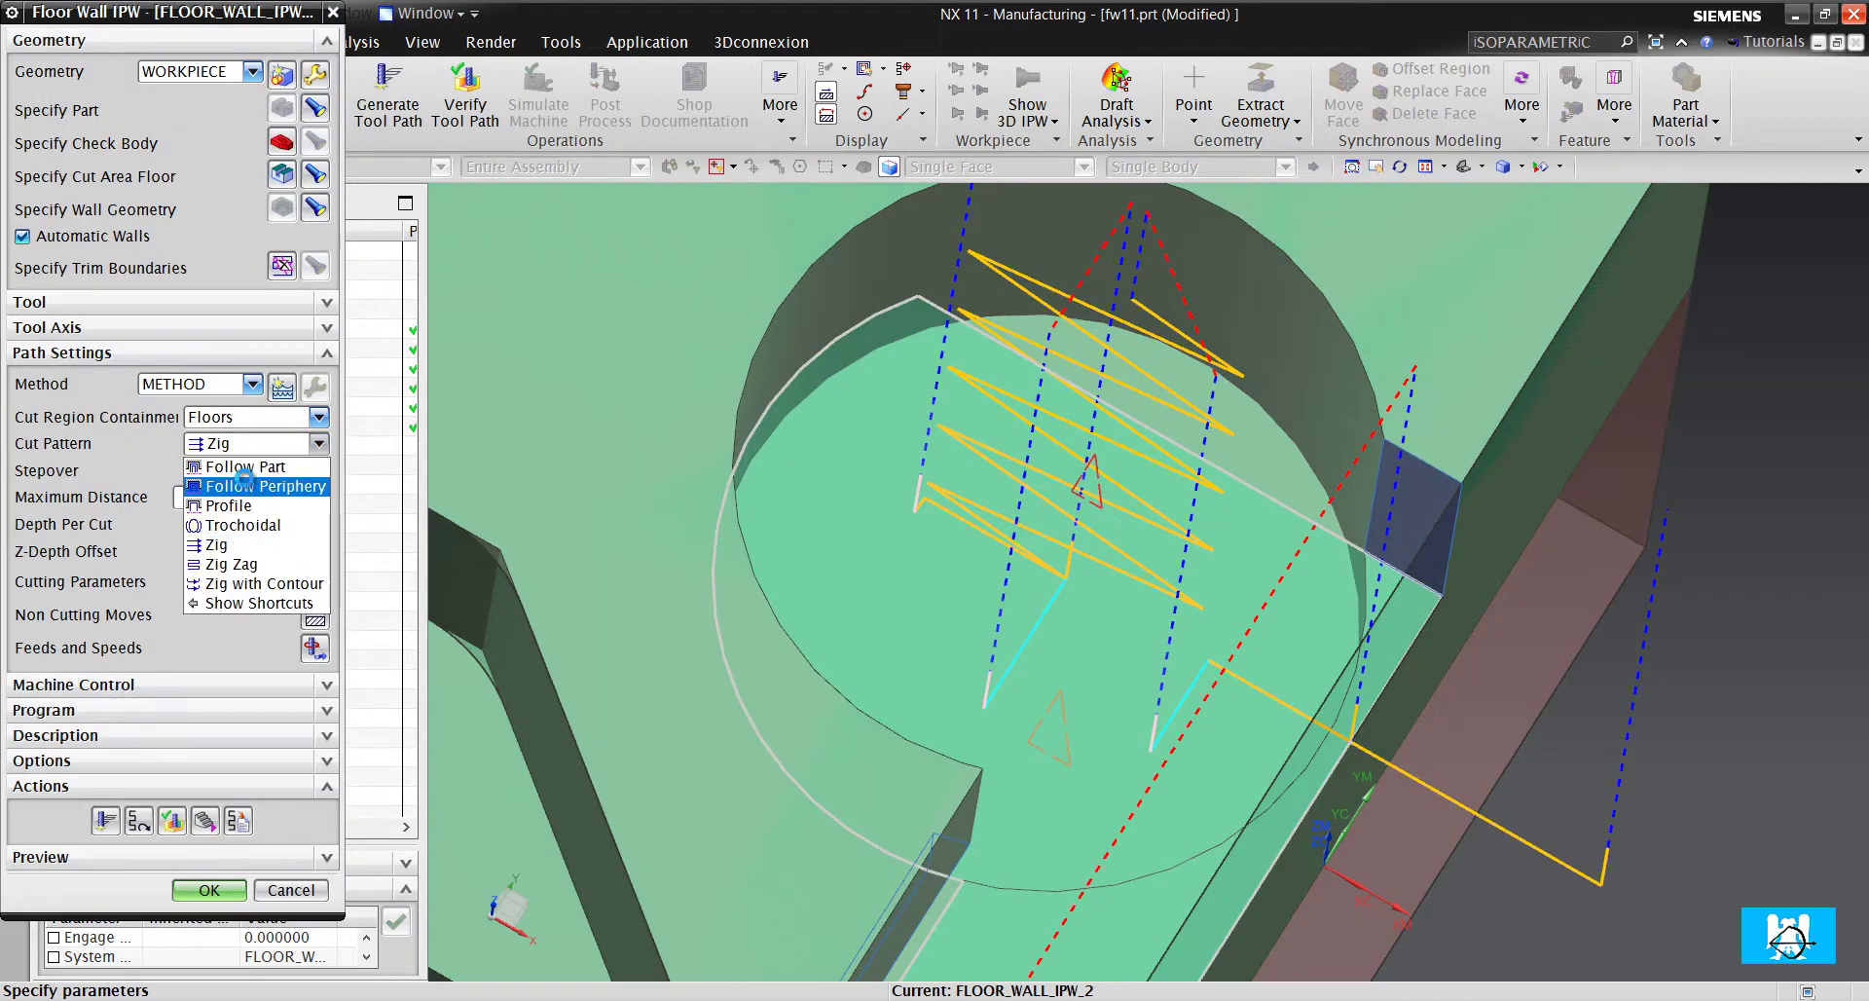
{"action": "left_click", "coordinate": [258, 486]}
{"action": "left_click", "coordinate": [272, 524]}
{"action": "type", "text": "1"}
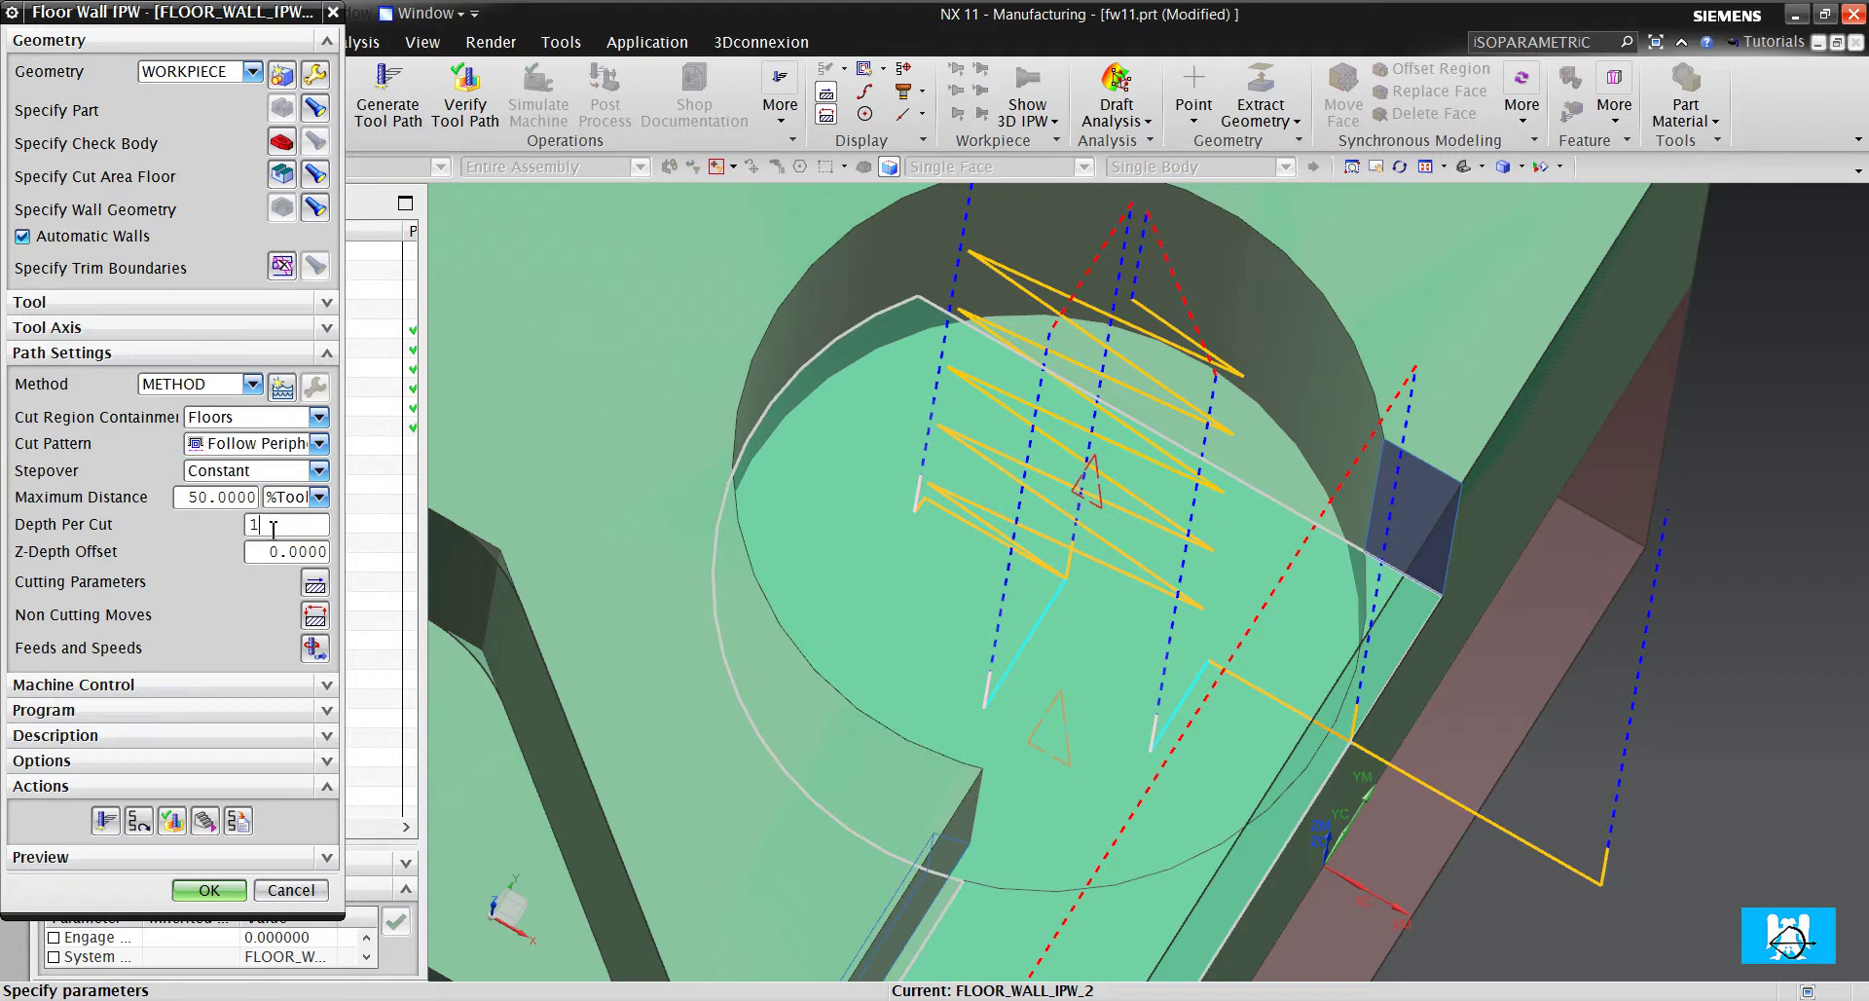
{"action": "left_click", "coordinate": [105, 821]}
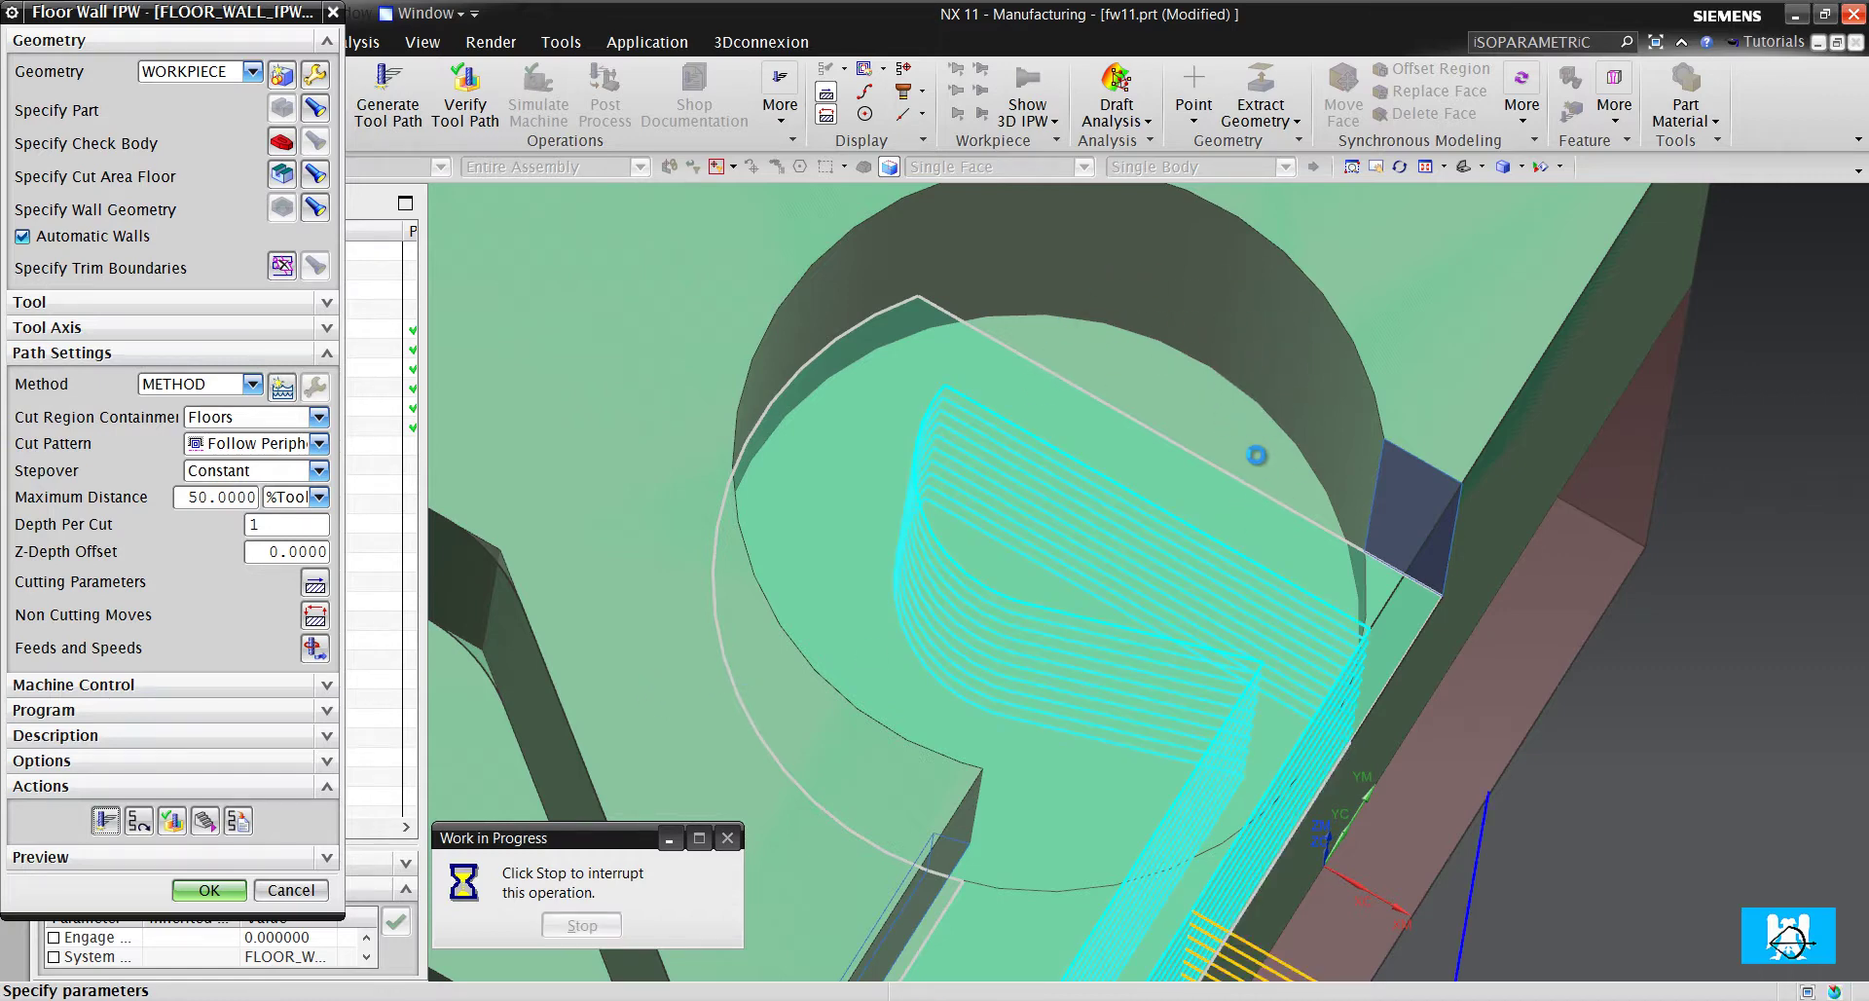
{"action": "scroll", "coordinate": [1268, 456], "scroll_direction": "down", "scroll_amount": 3}
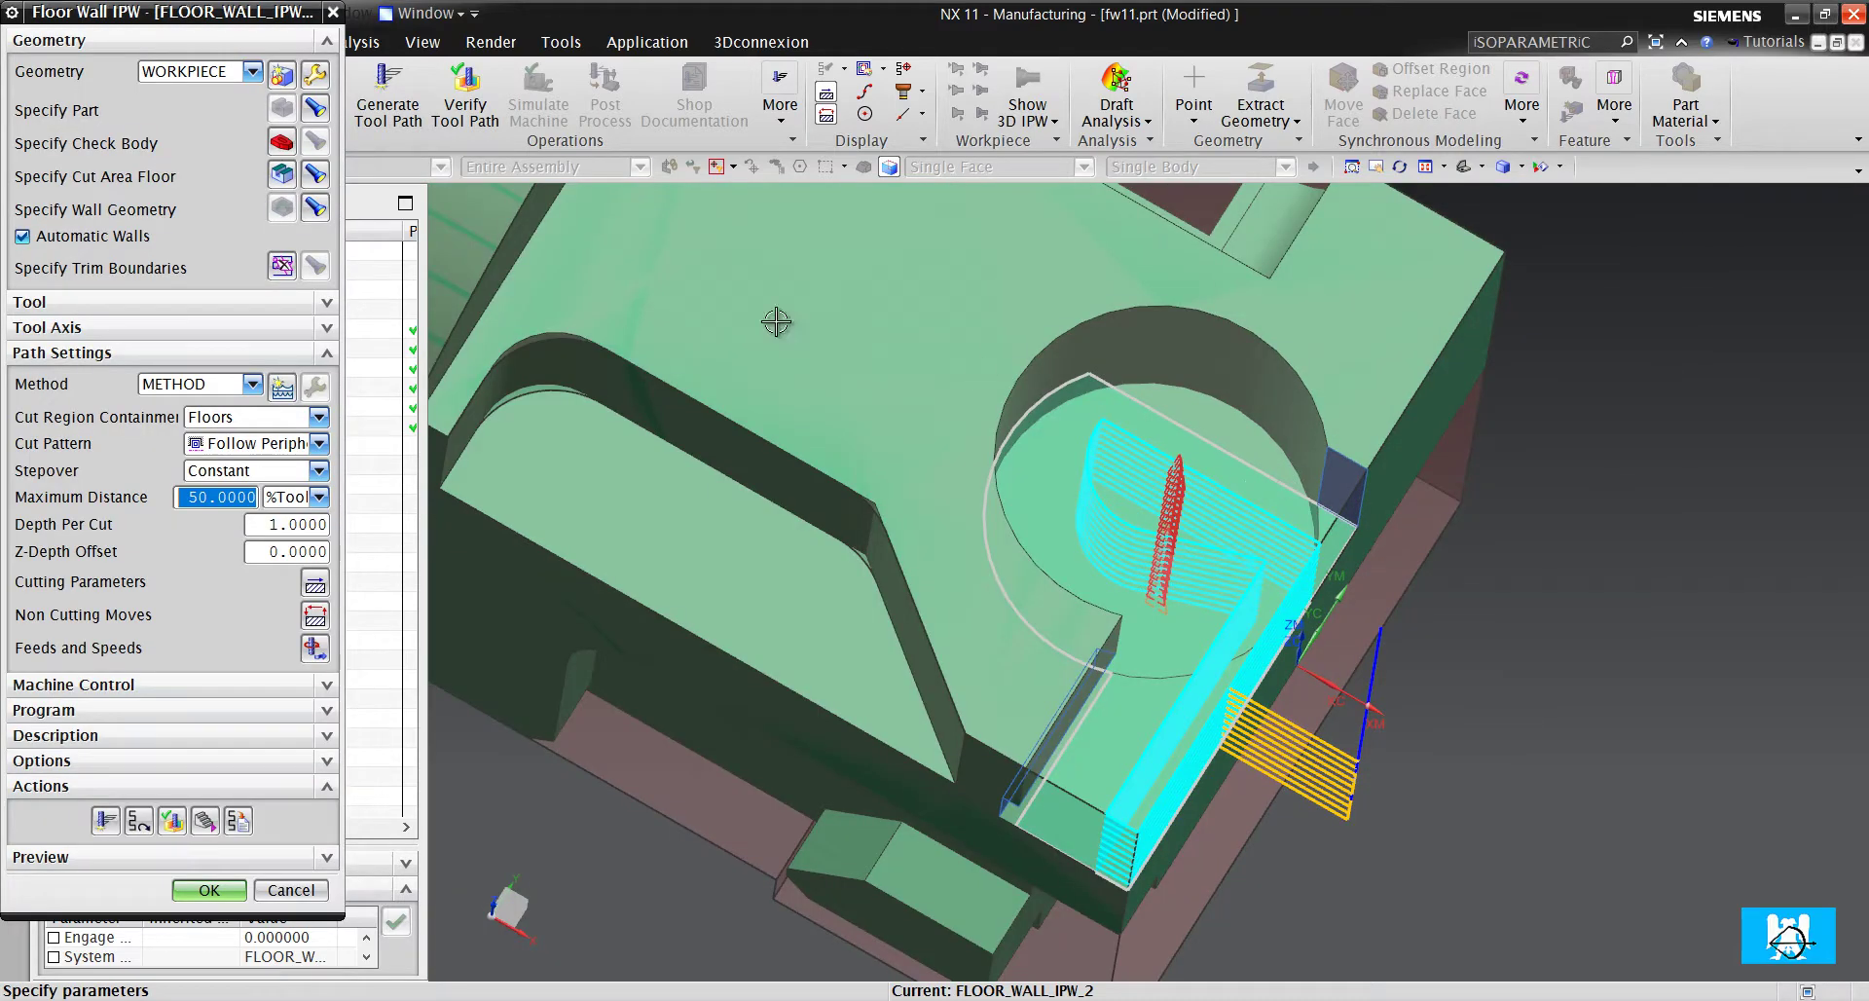
Turn off Automatic Walls and assign the large round pocket's cylindrical wall and the small adjoining step wall as wall geometry
{"action": "left_click", "coordinate": [144, 243]}
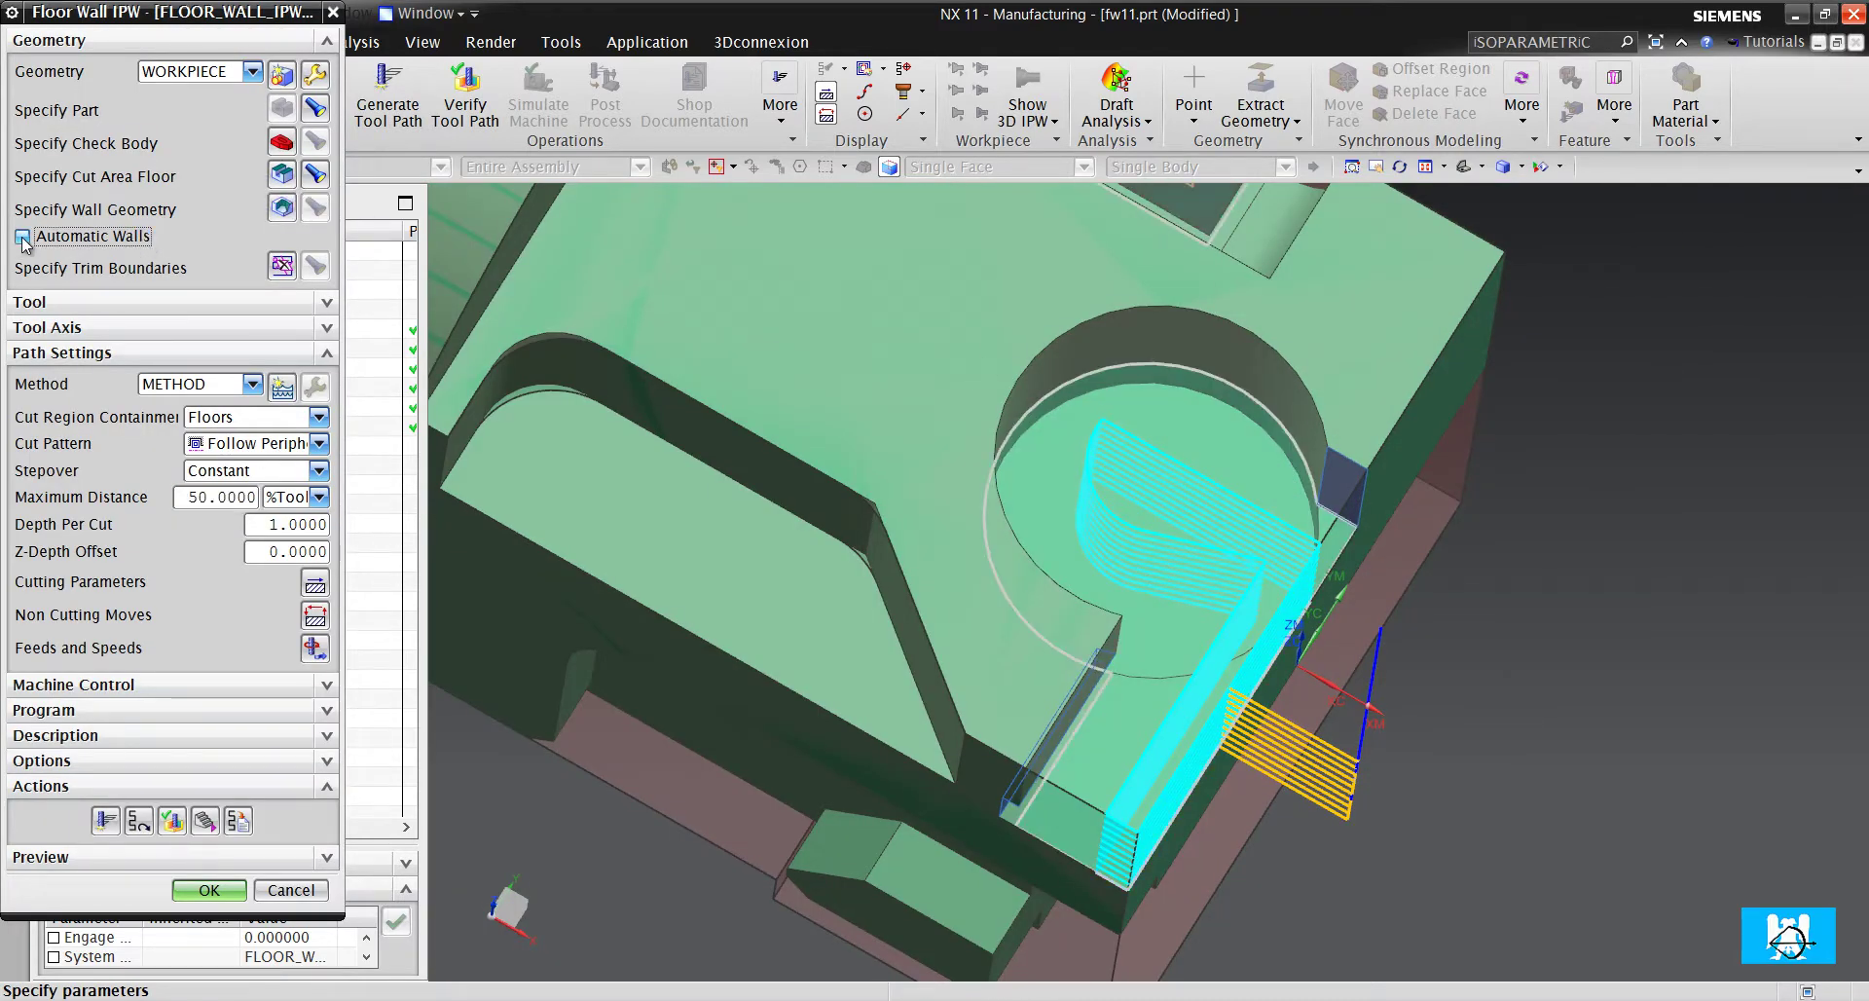
{"action": "left_click", "coordinate": [282, 208]}
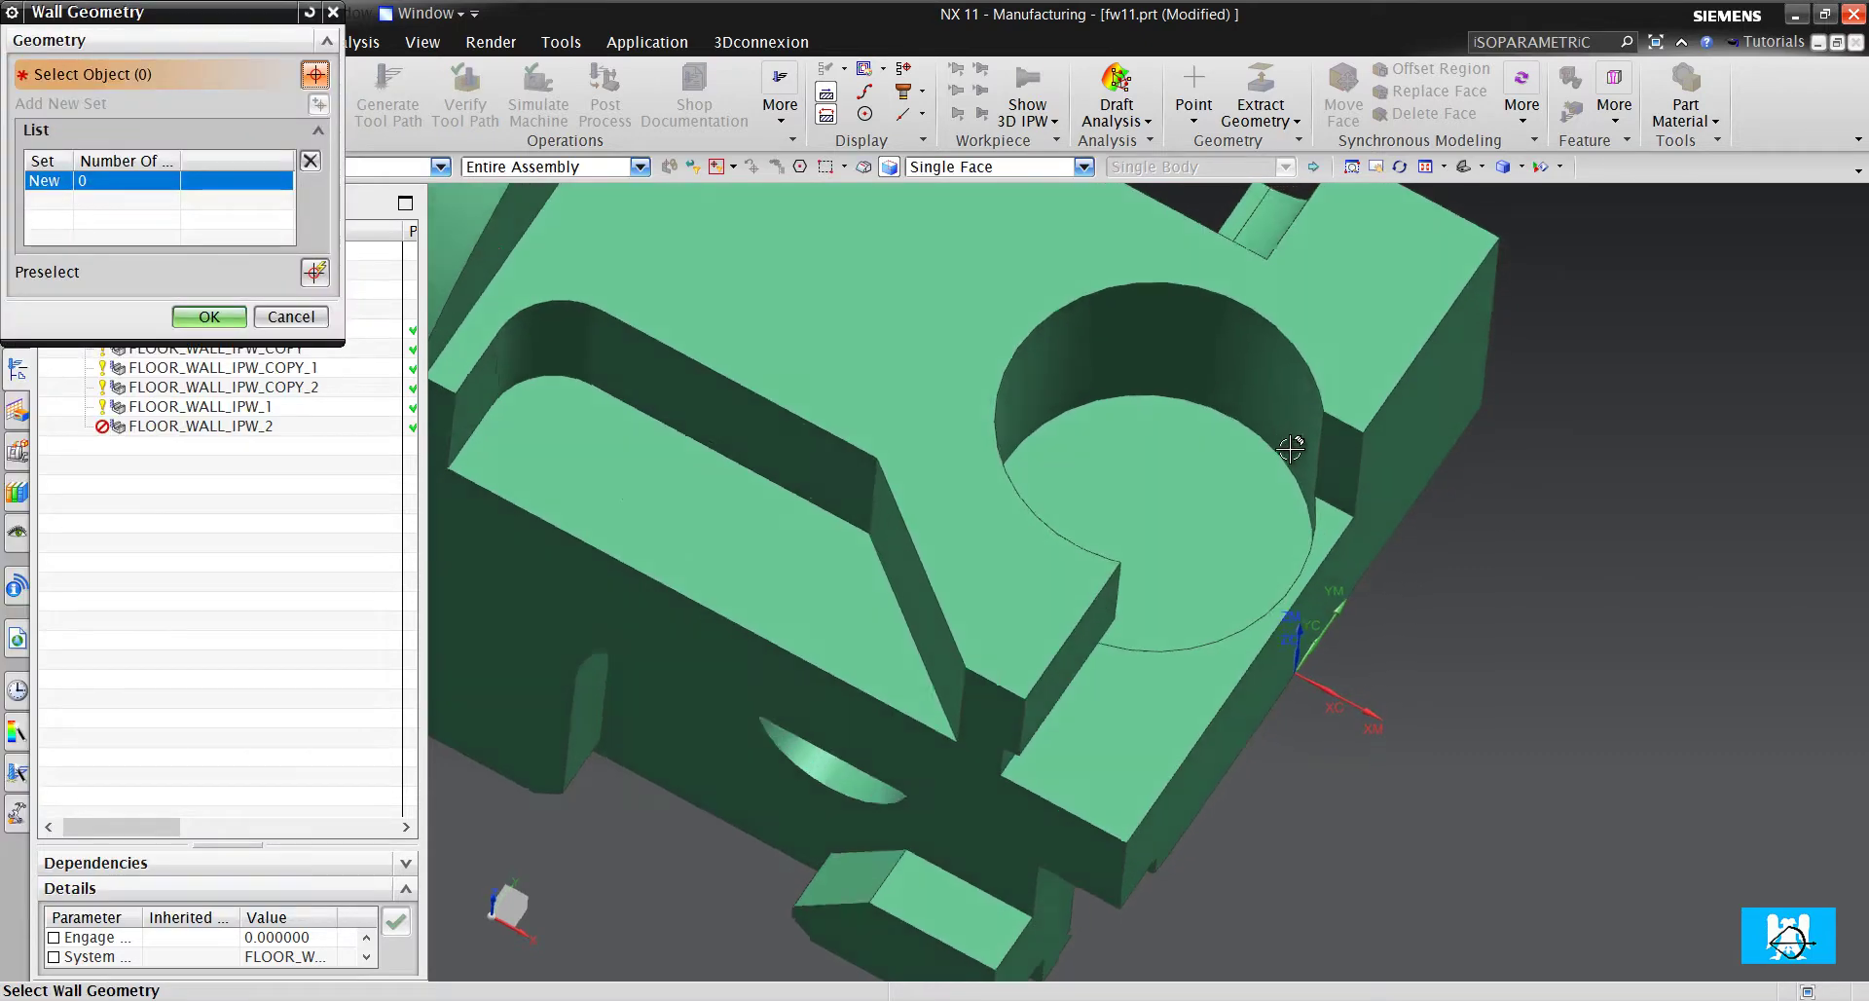
{"action": "scroll", "coordinate": [1268, 401], "scroll_direction": "up", "scroll_amount": 5}
{"action": "left_click", "coordinate": [1269, 401]}
{"action": "left_click", "coordinate": [1348, 455]}
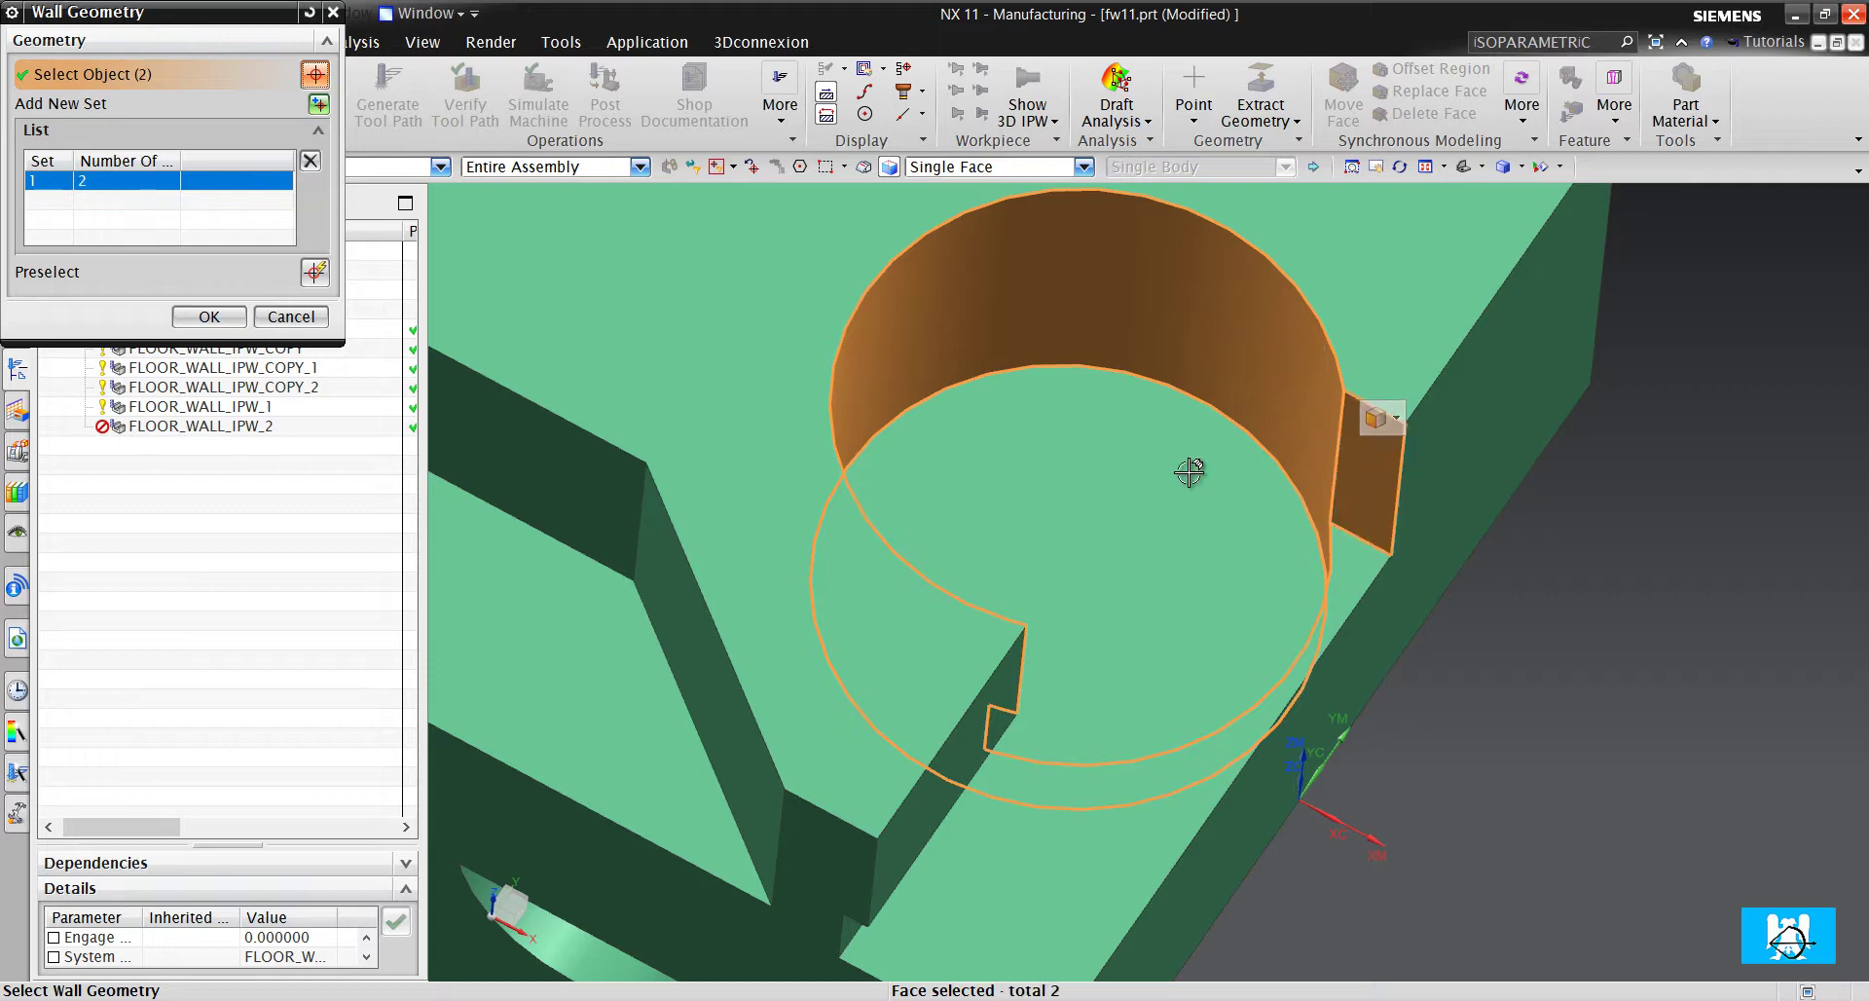
{"action": "scroll", "coordinate": [1083, 498], "scroll_direction": "down", "scroll_amount": 3}
{"action": "mouse_move", "coordinate": [1083, 498]}
{"action": "middle_mouse_down"}
{"action": "mouse_move", "coordinate": [1035, 497]}
{"action": "mouse_move", "coordinate": [1106, 496]}
{"action": "middle_mouse_up"}
{"action": "scroll", "coordinate": [1084, 509], "scroll_direction": "up", "scroll_amount": 1}
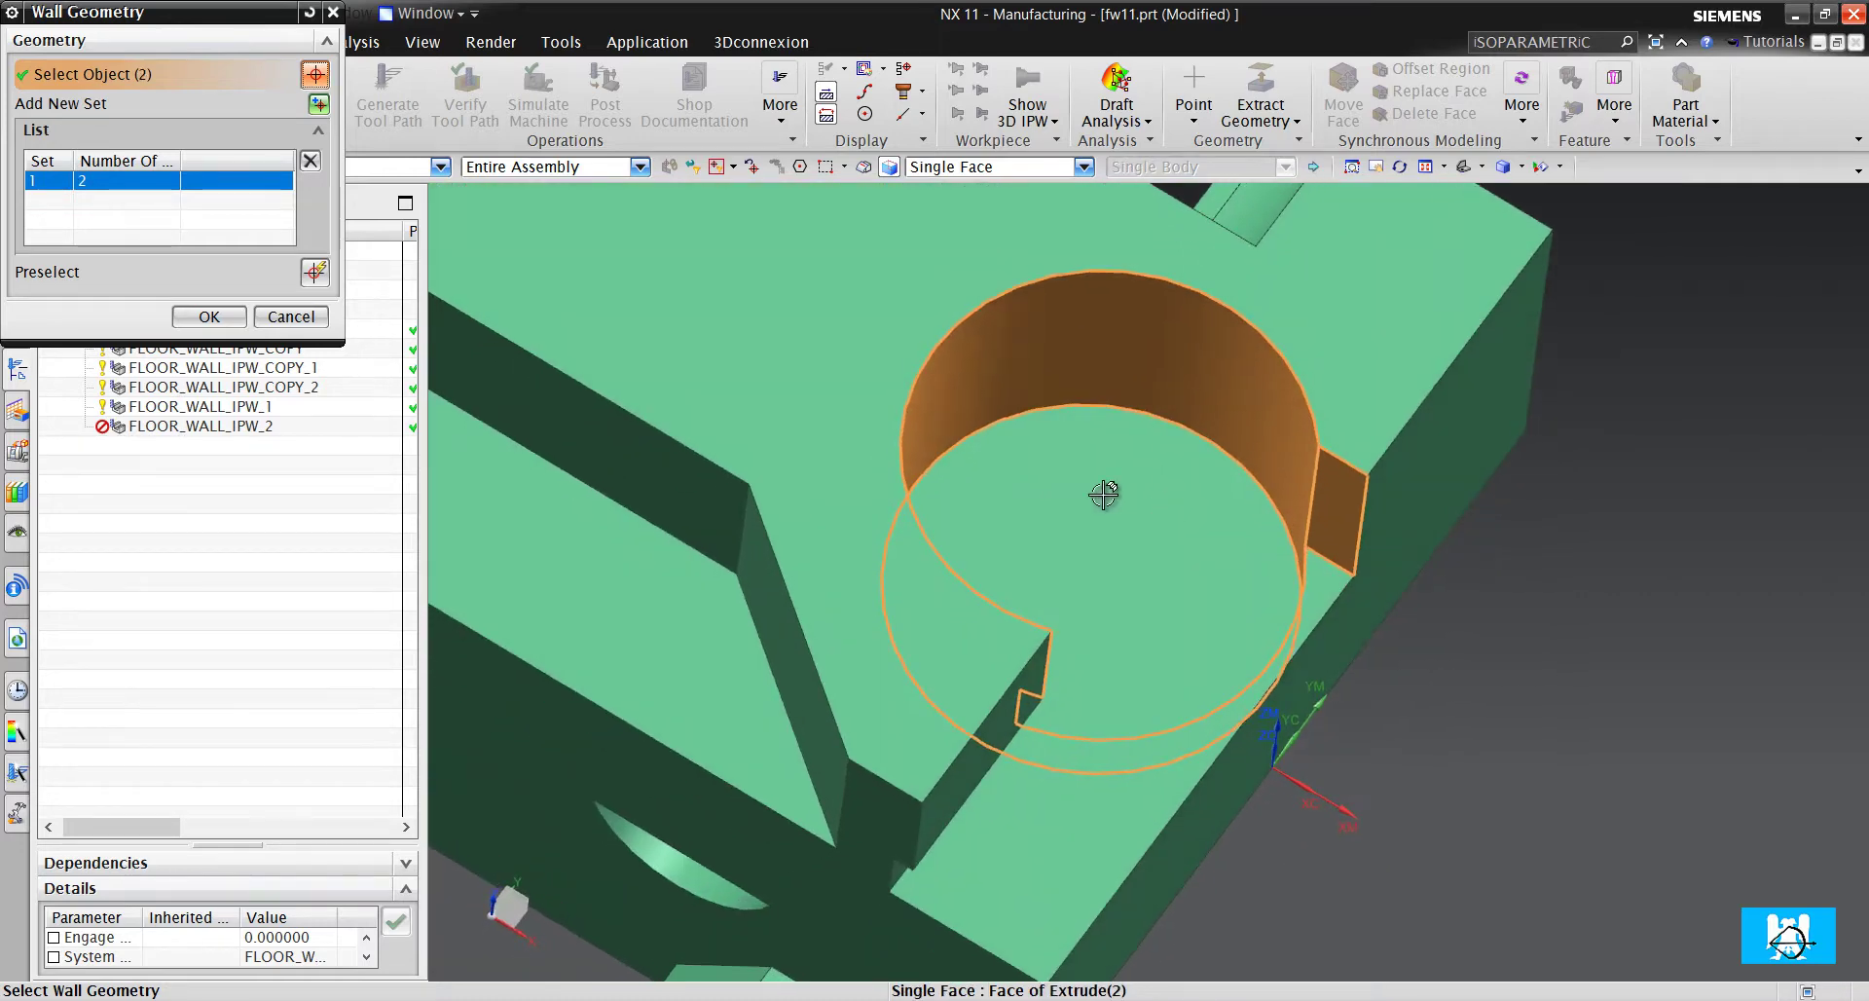
{"action": "left_click", "coordinate": [208, 317]}
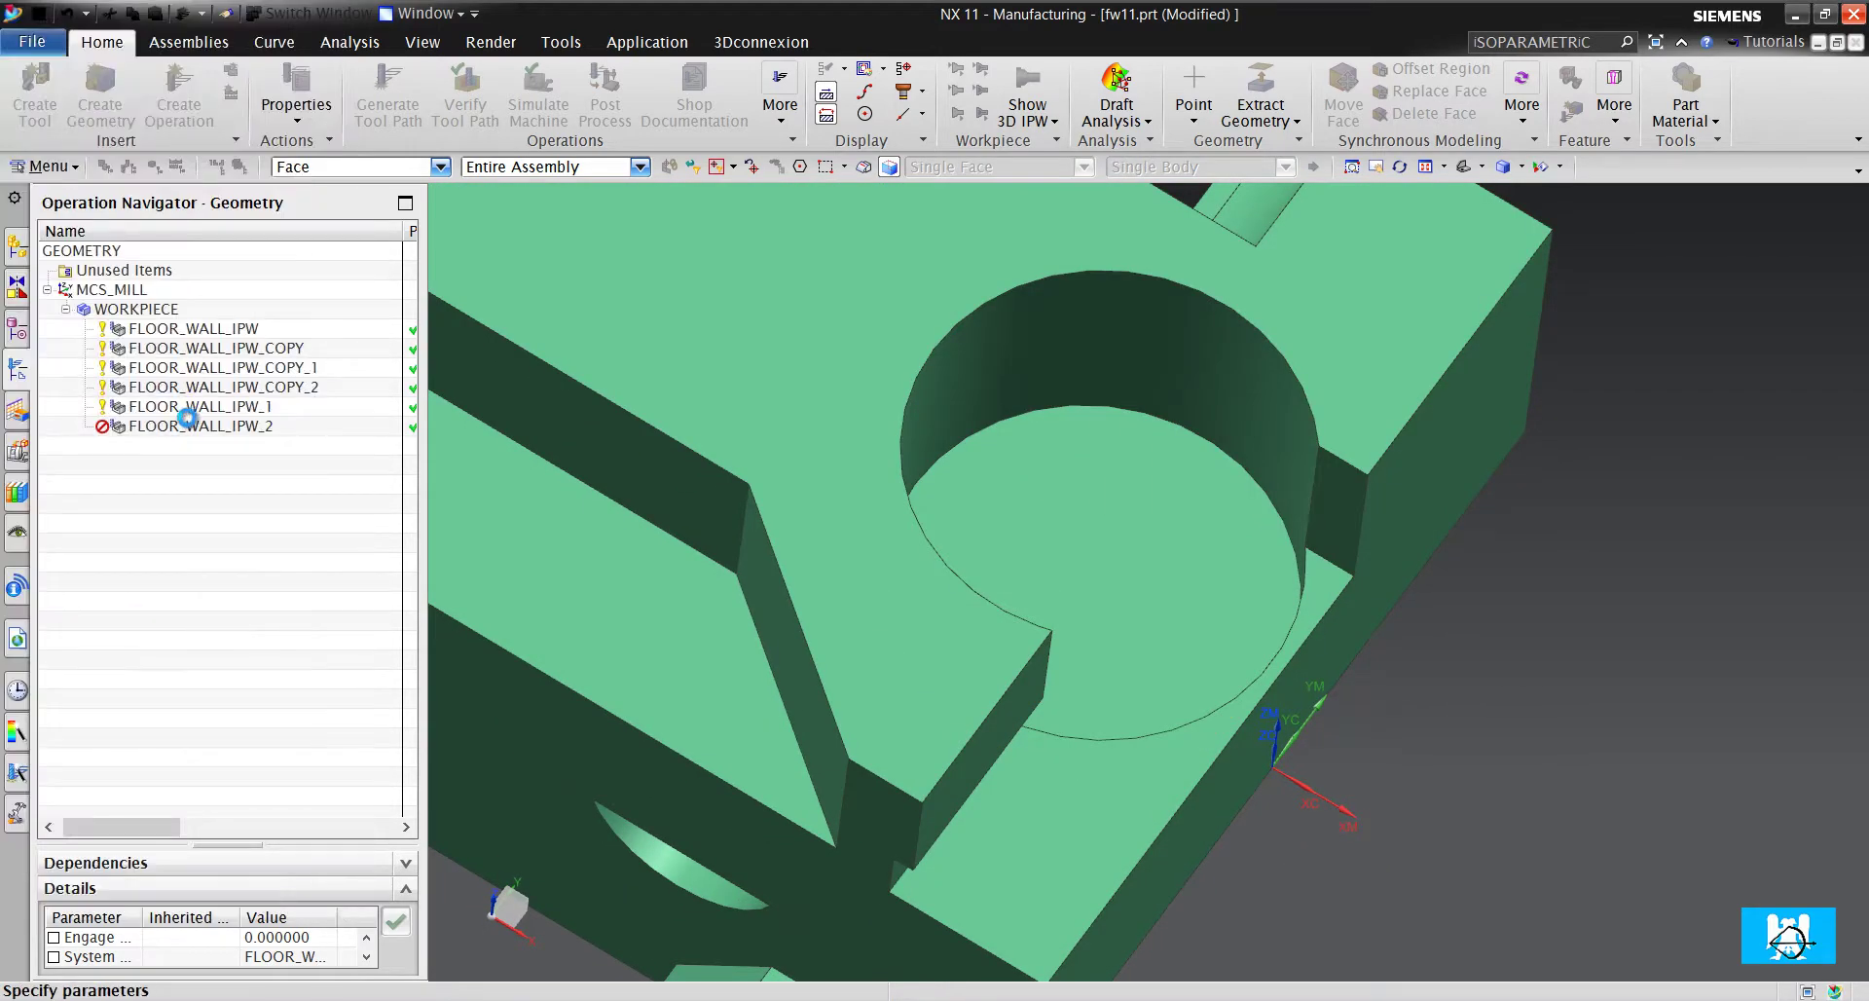
Add the narrow lower wall face along the open step, opposite the small wall, to the wall geometry
{"action": "scroll", "coordinate": [1192, 606], "scroll_direction": "up", "scroll_amount": 3}
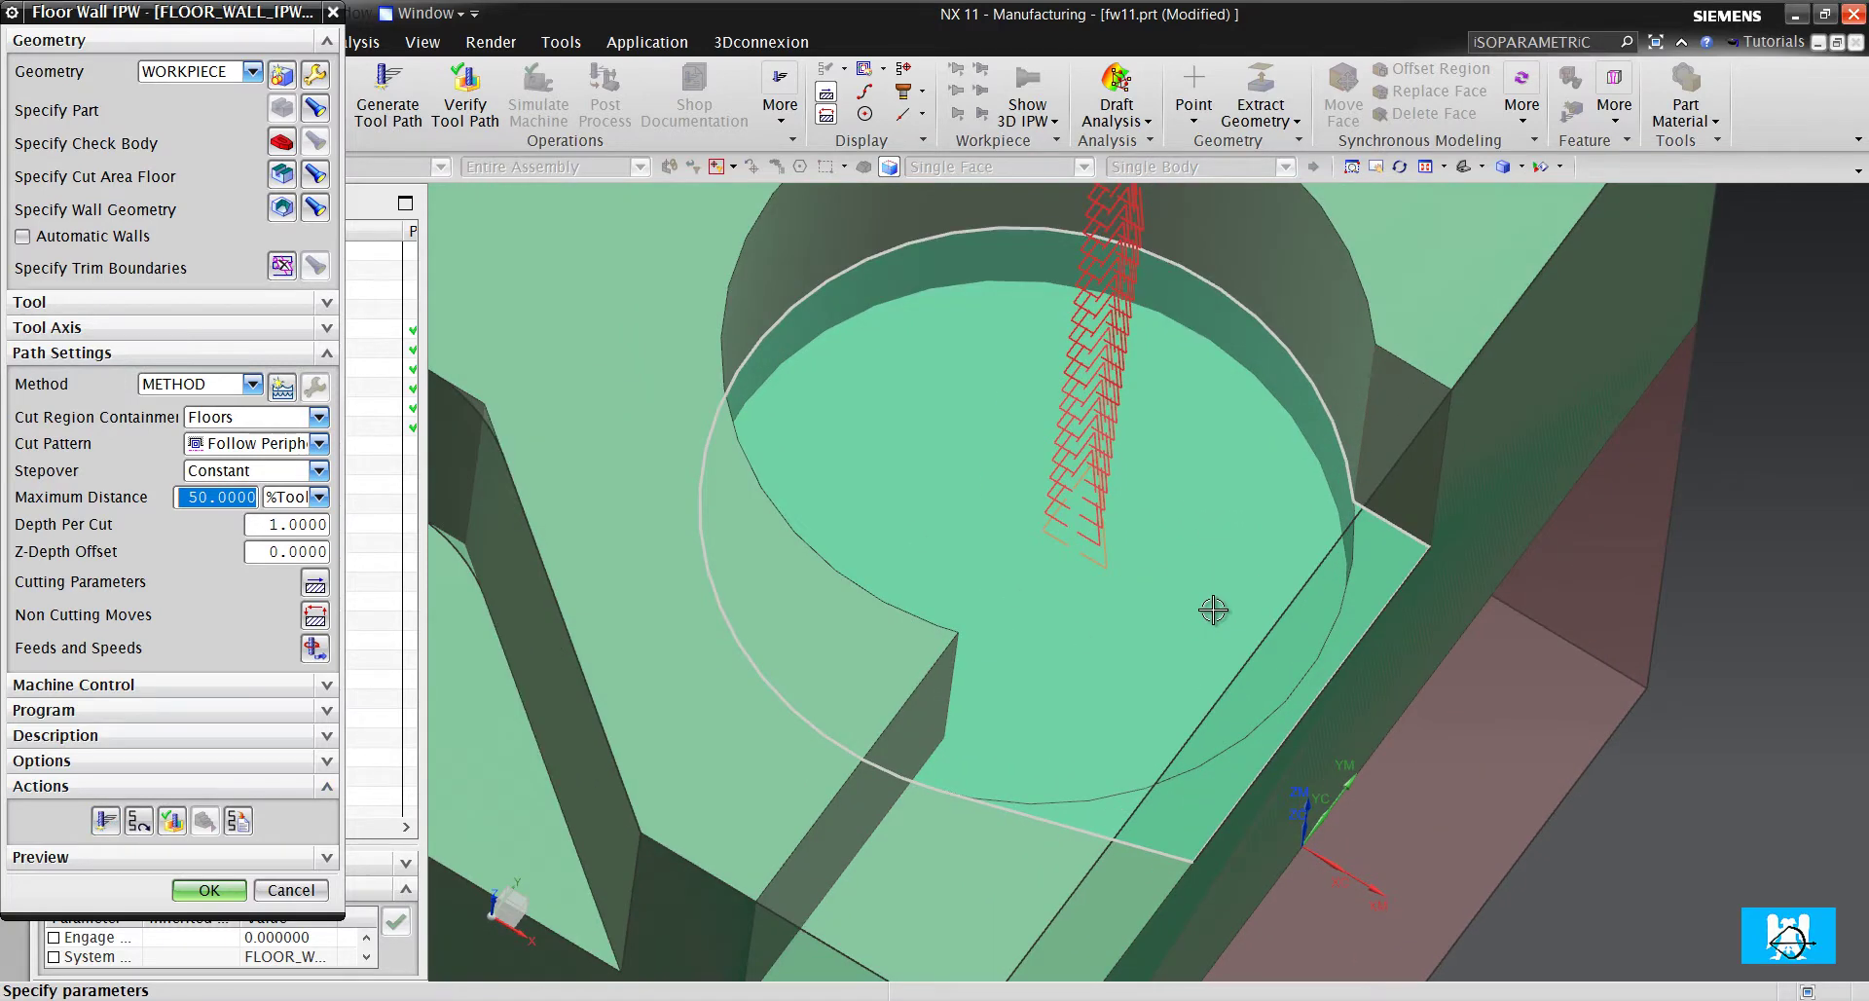
{"action": "middle_click_drag", "start_coordinate": [1187, 606], "coordinate": [800, 475]}
{"action": "left_click", "coordinate": [282, 205]}
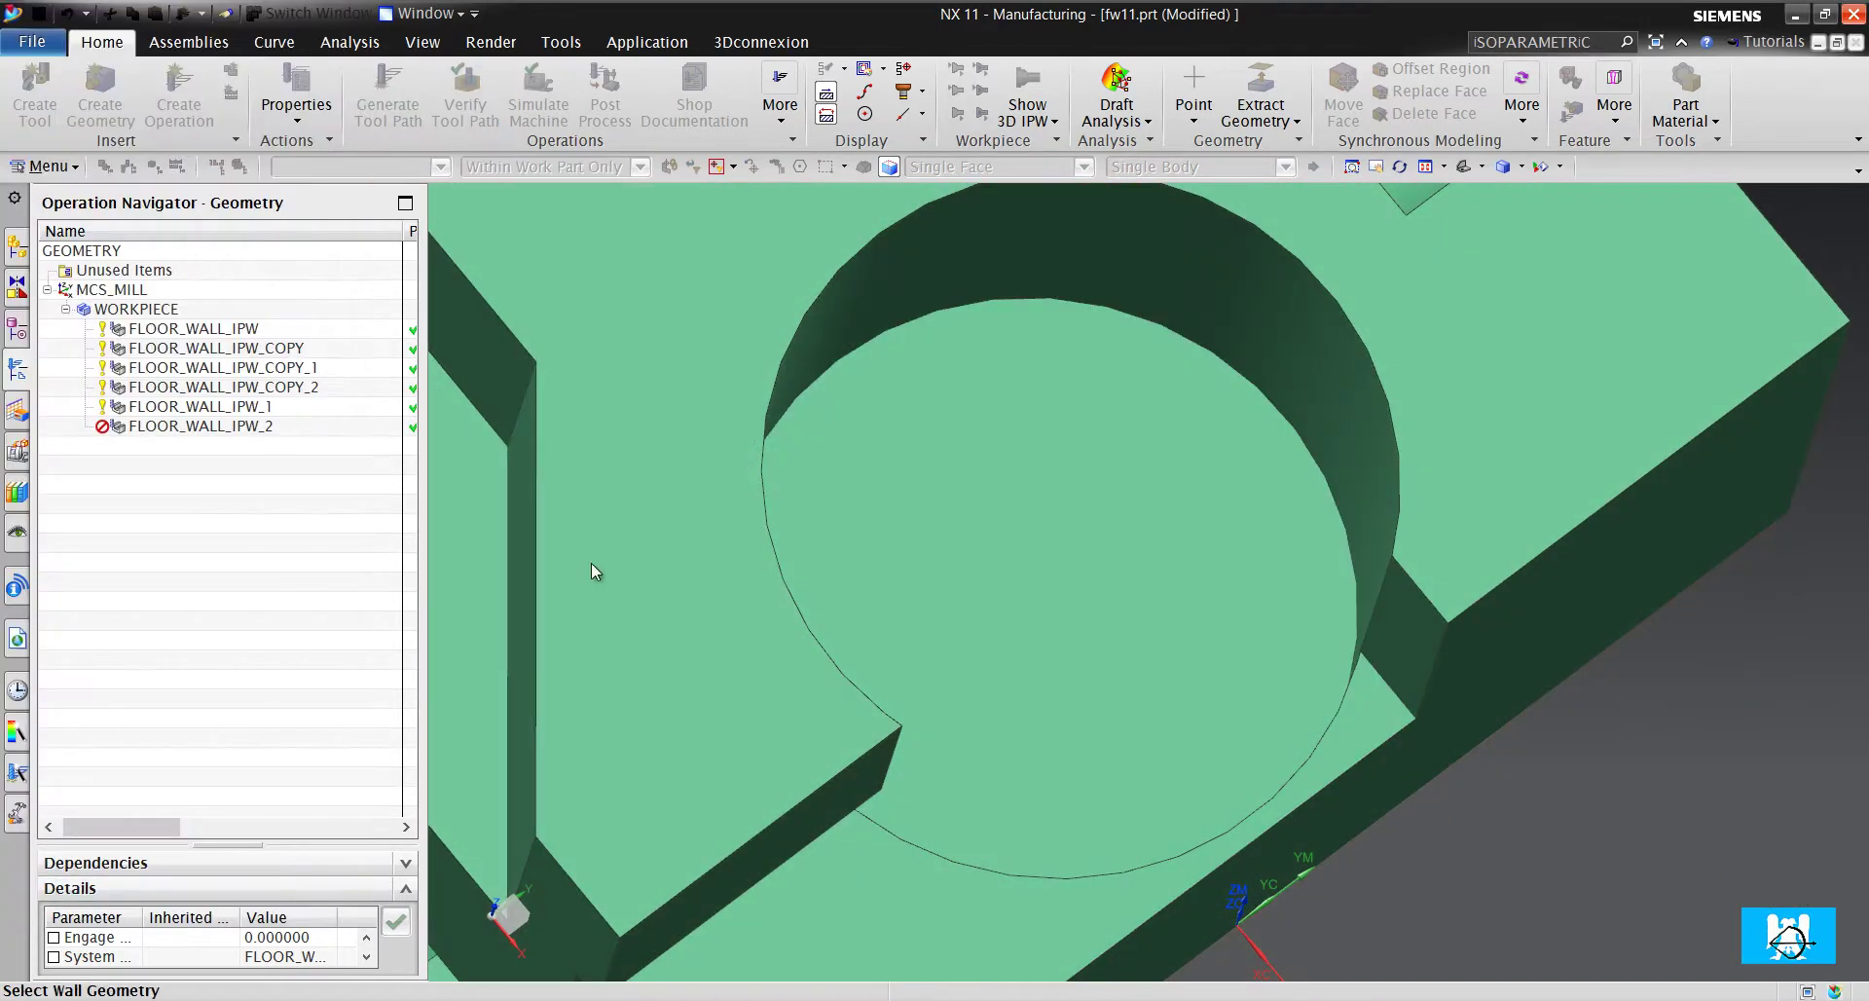
{"action": "scroll", "coordinate": [798, 745], "scroll_direction": "down", "scroll_amount": 4}
{"action": "middle_click_drag", "start_coordinate": [818, 695], "coordinate": [863, 659]}
{"action": "scroll", "coordinate": [863, 659], "scroll_direction": "up", "scroll_amount": 4}
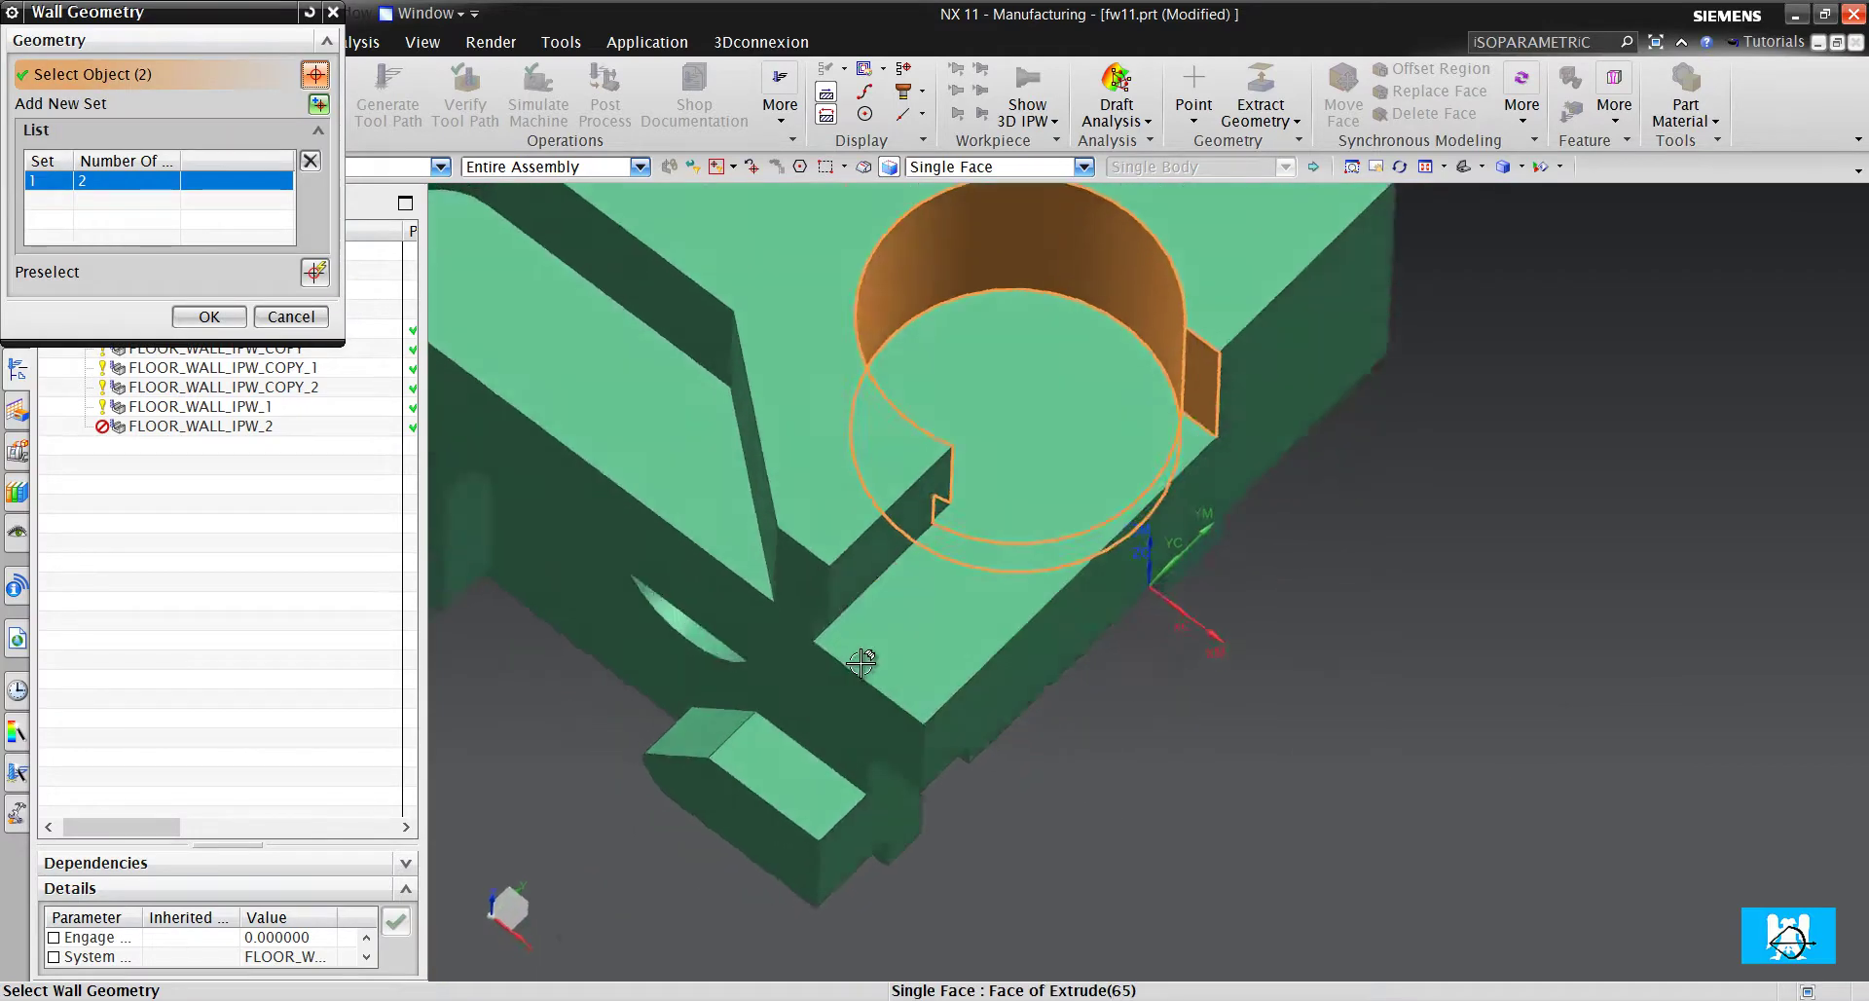
{"action": "left_click", "coordinate": [865, 492]}
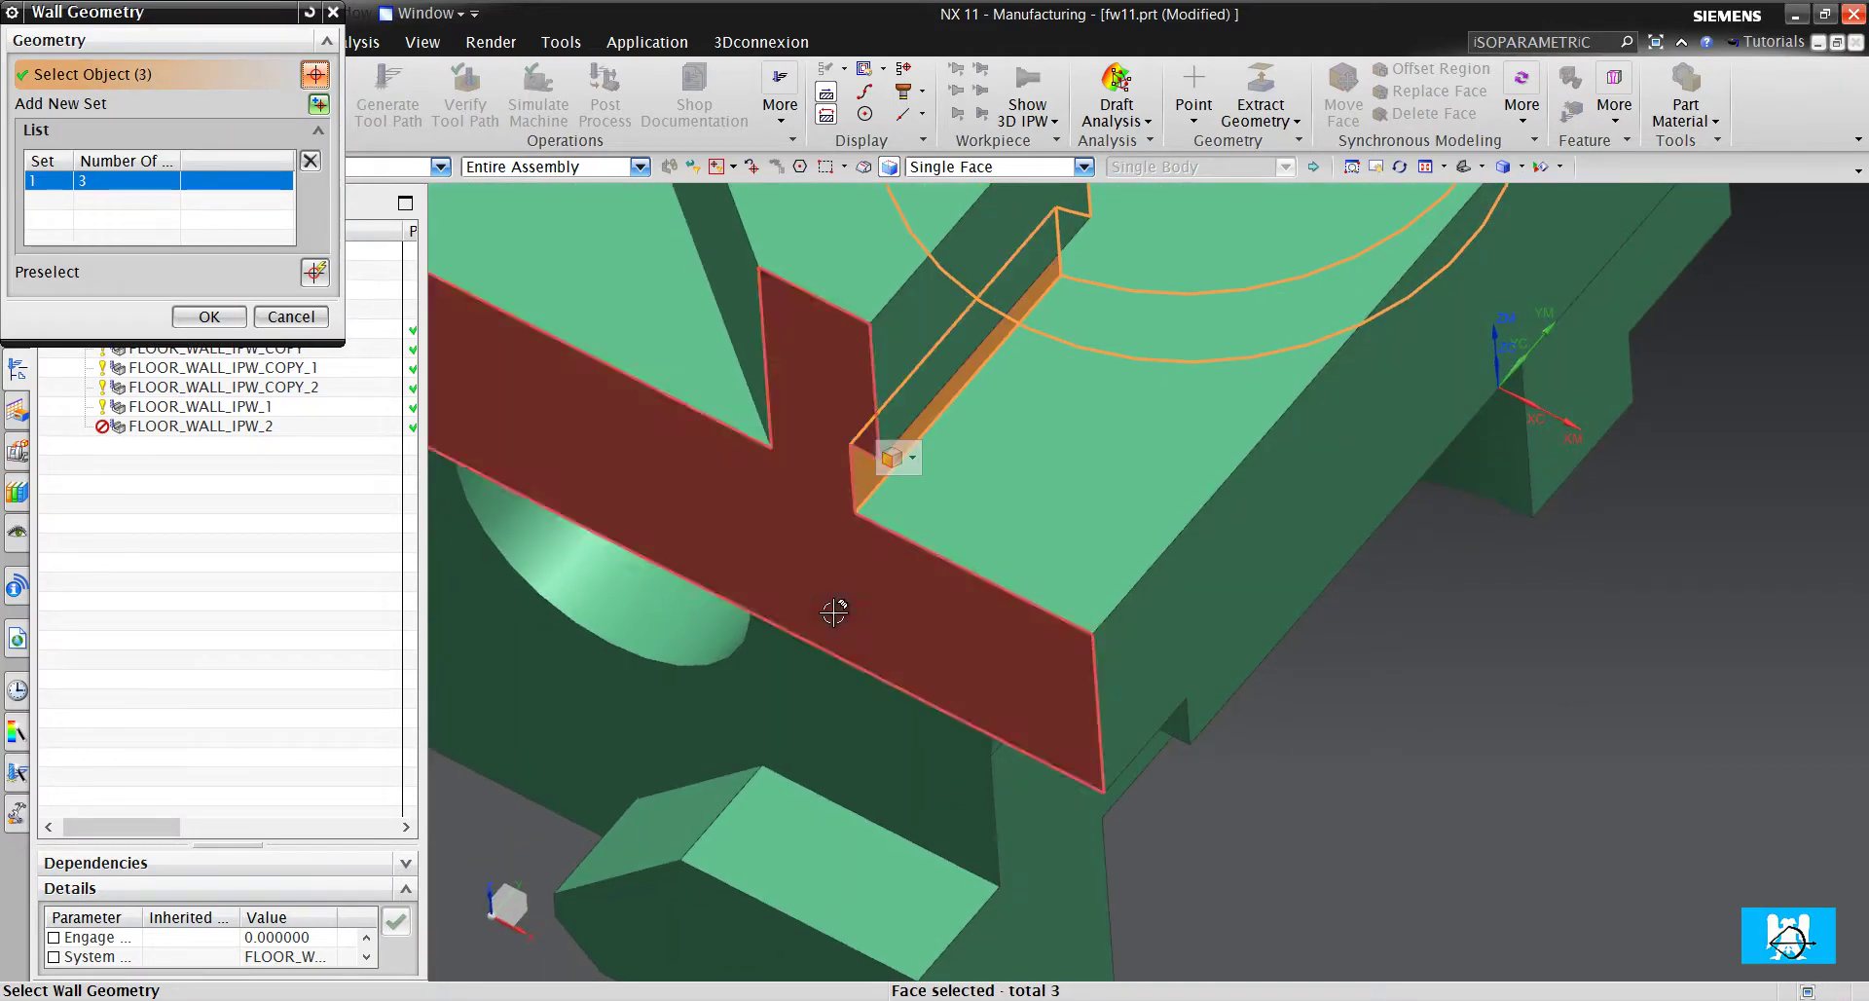
{"action": "scroll", "coordinate": [1001, 472], "scroll_direction": "down", "scroll_amount": 4}
{"action": "left_click", "coordinate": [210, 316]}
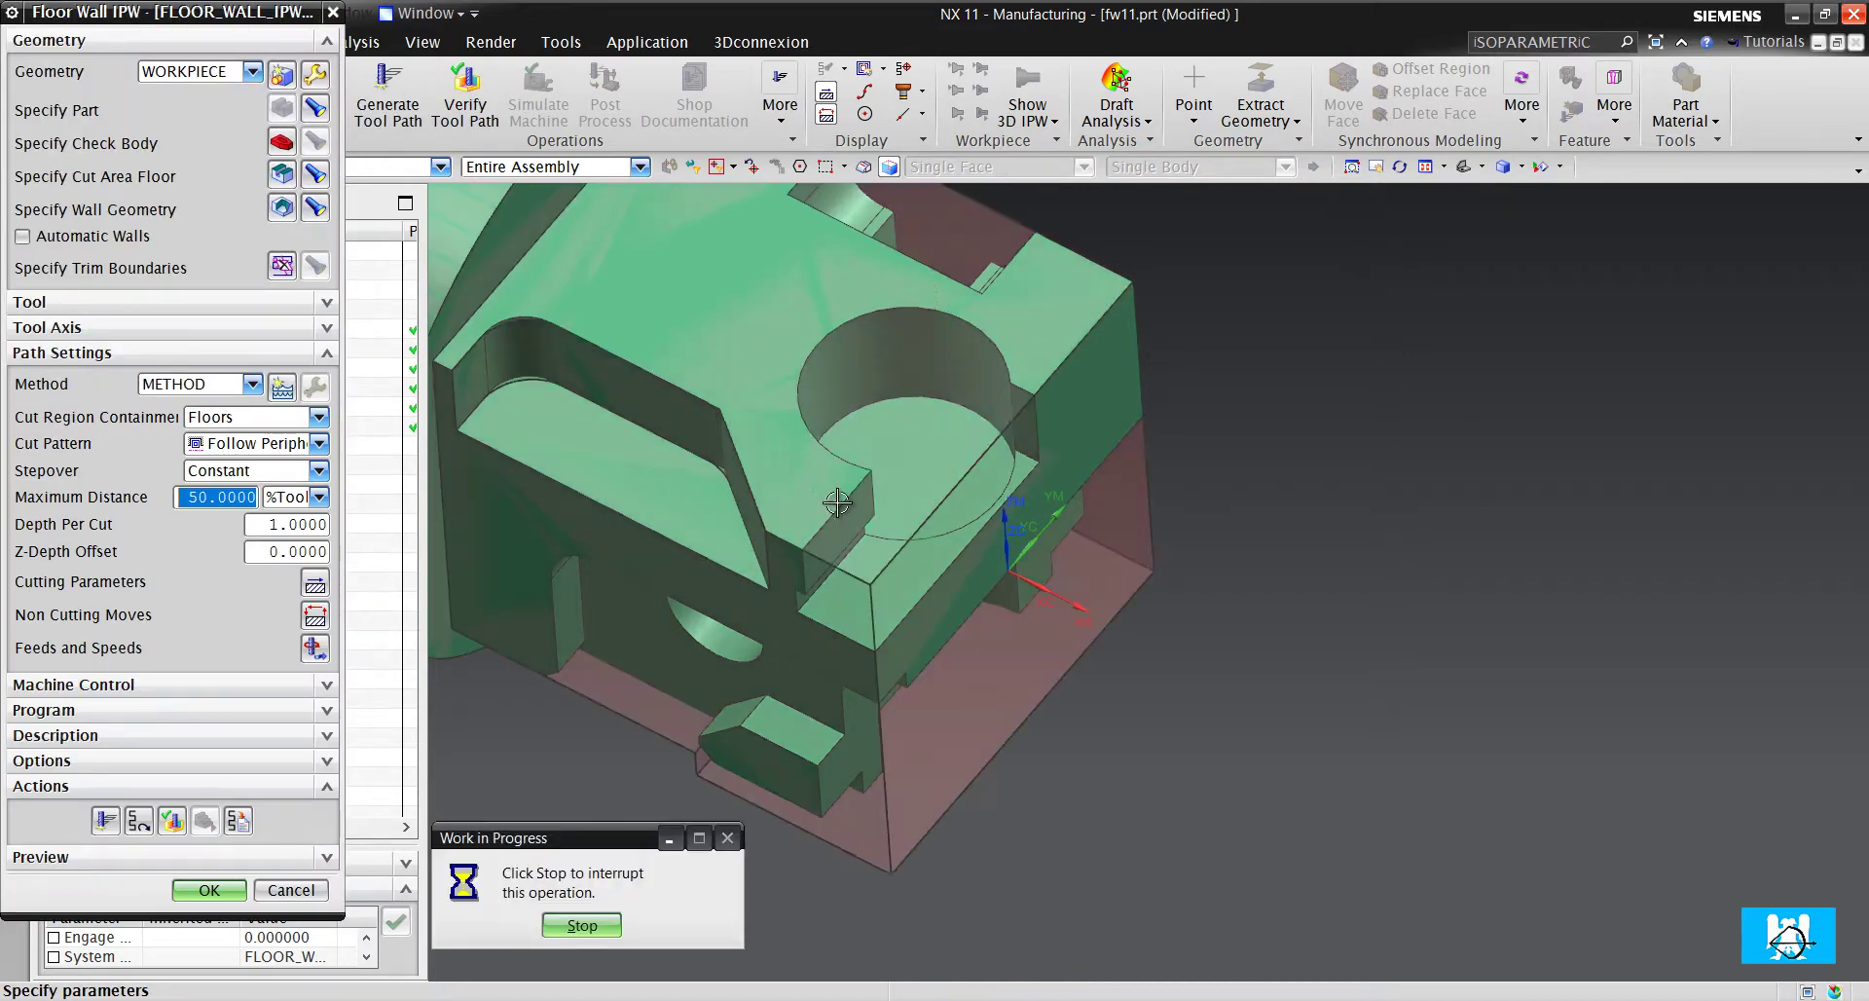
Regenerate the tool path with the three manually selected wall faces
{"action": "scroll", "coordinate": [841, 565], "scroll_direction": "up", "scroll_amount": 2}
{"action": "middle_click_drag", "start_coordinate": [892, 500], "coordinate": [774, 565]}
{"action": "scroll", "coordinate": [841, 565], "scroll_direction": "up", "scroll_amount": 3}
{"action": "middle_click_drag", "start_coordinate": [561, 564], "coordinate": [623, 623]}
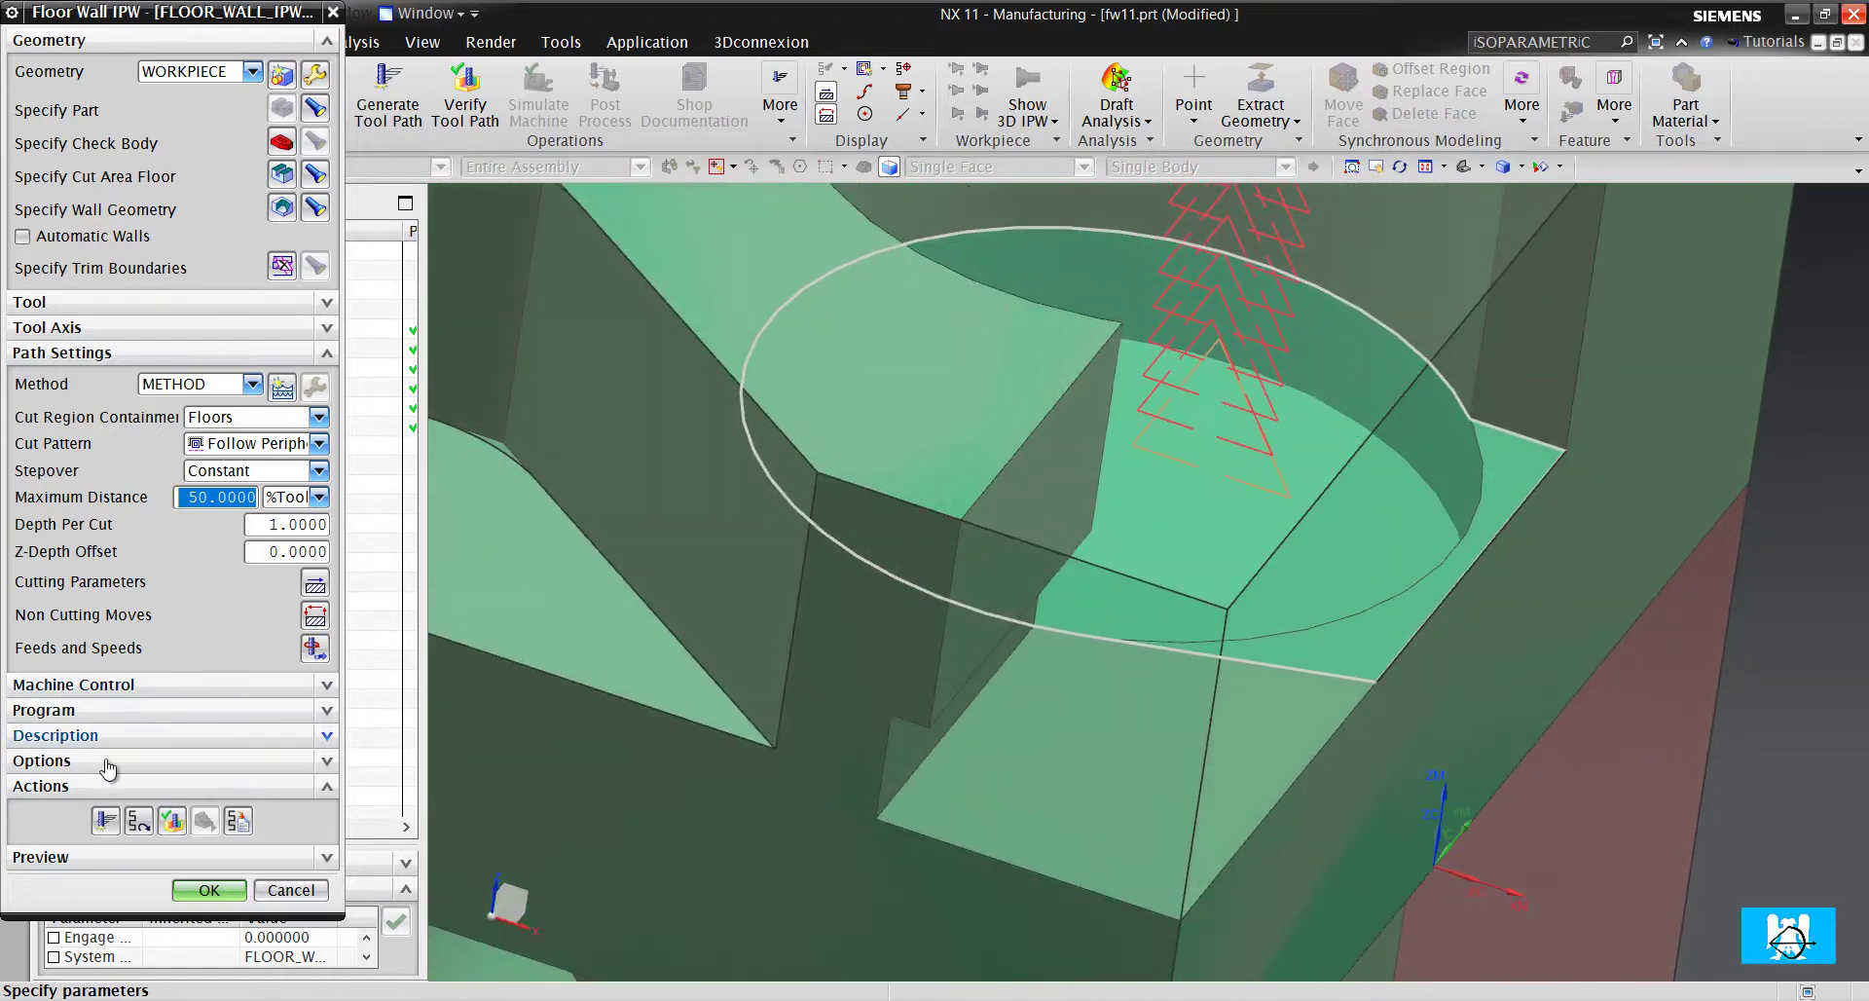
{"action": "left_click", "coordinate": [105, 820]}
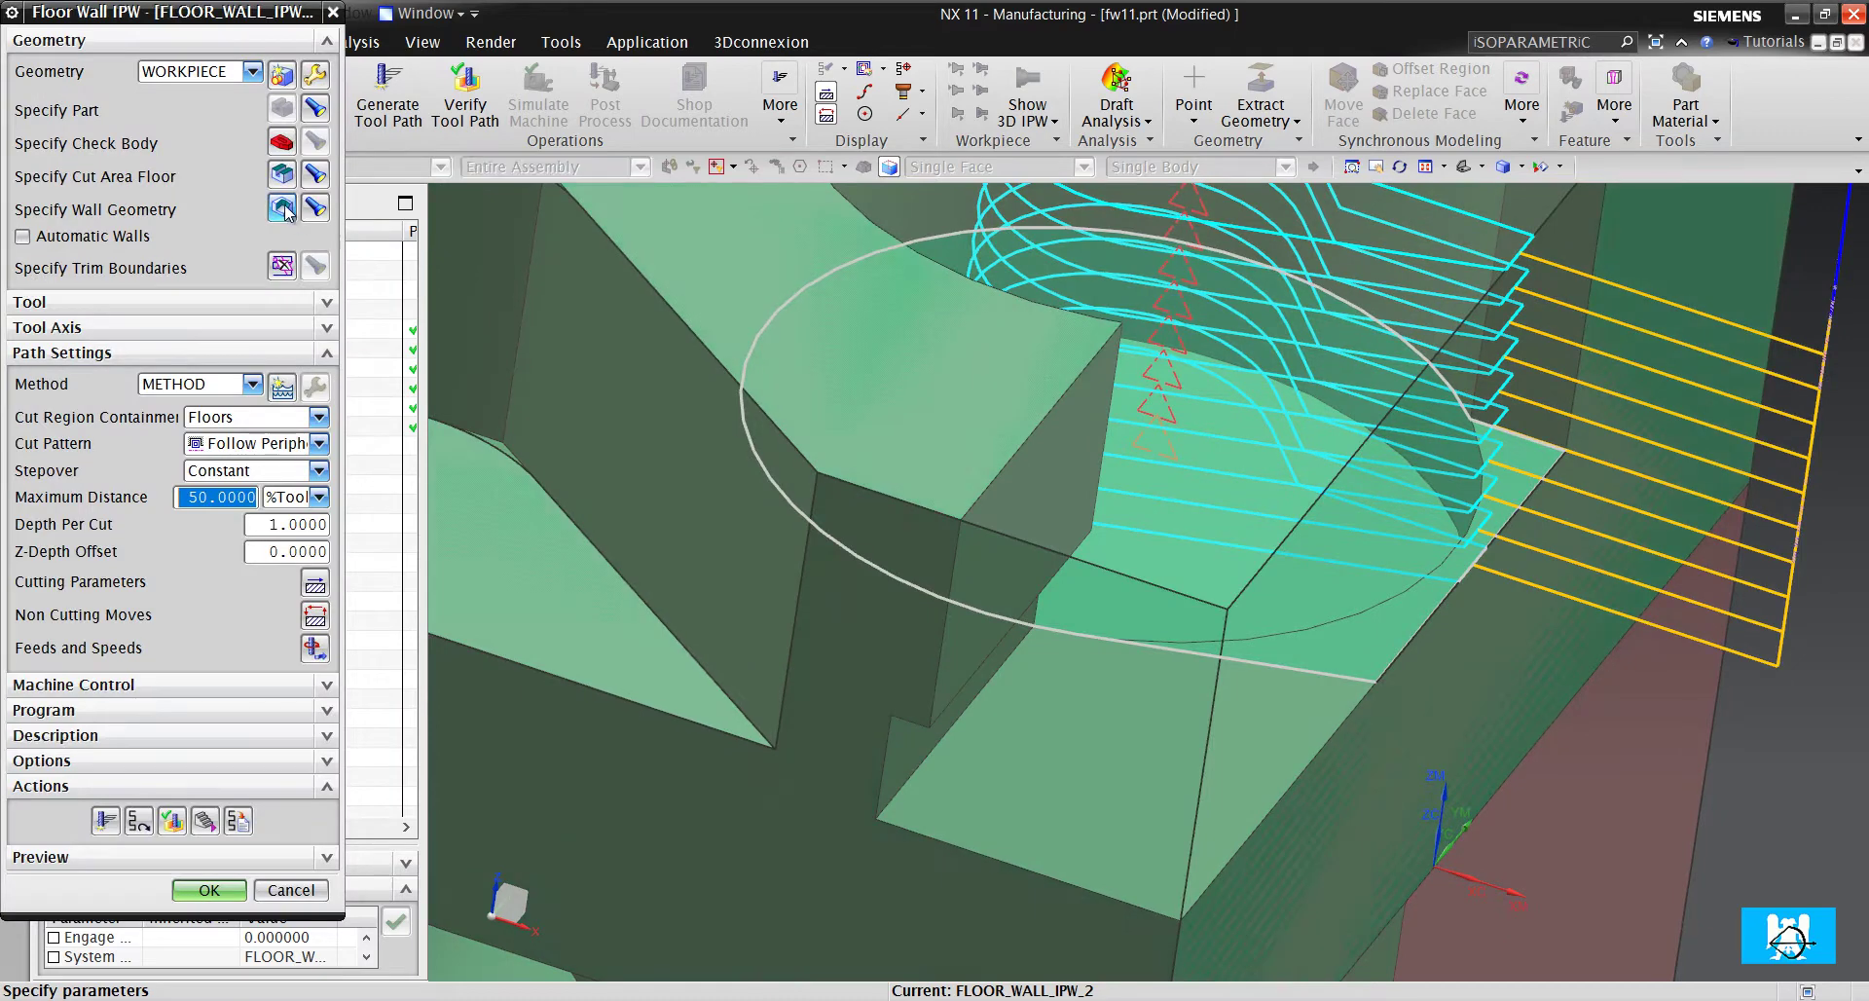
Replace the narrow lower wall face with the taller face above it in the wall geometry and regenerate the tool path
{"action": "left_click", "coordinate": [283, 209]}
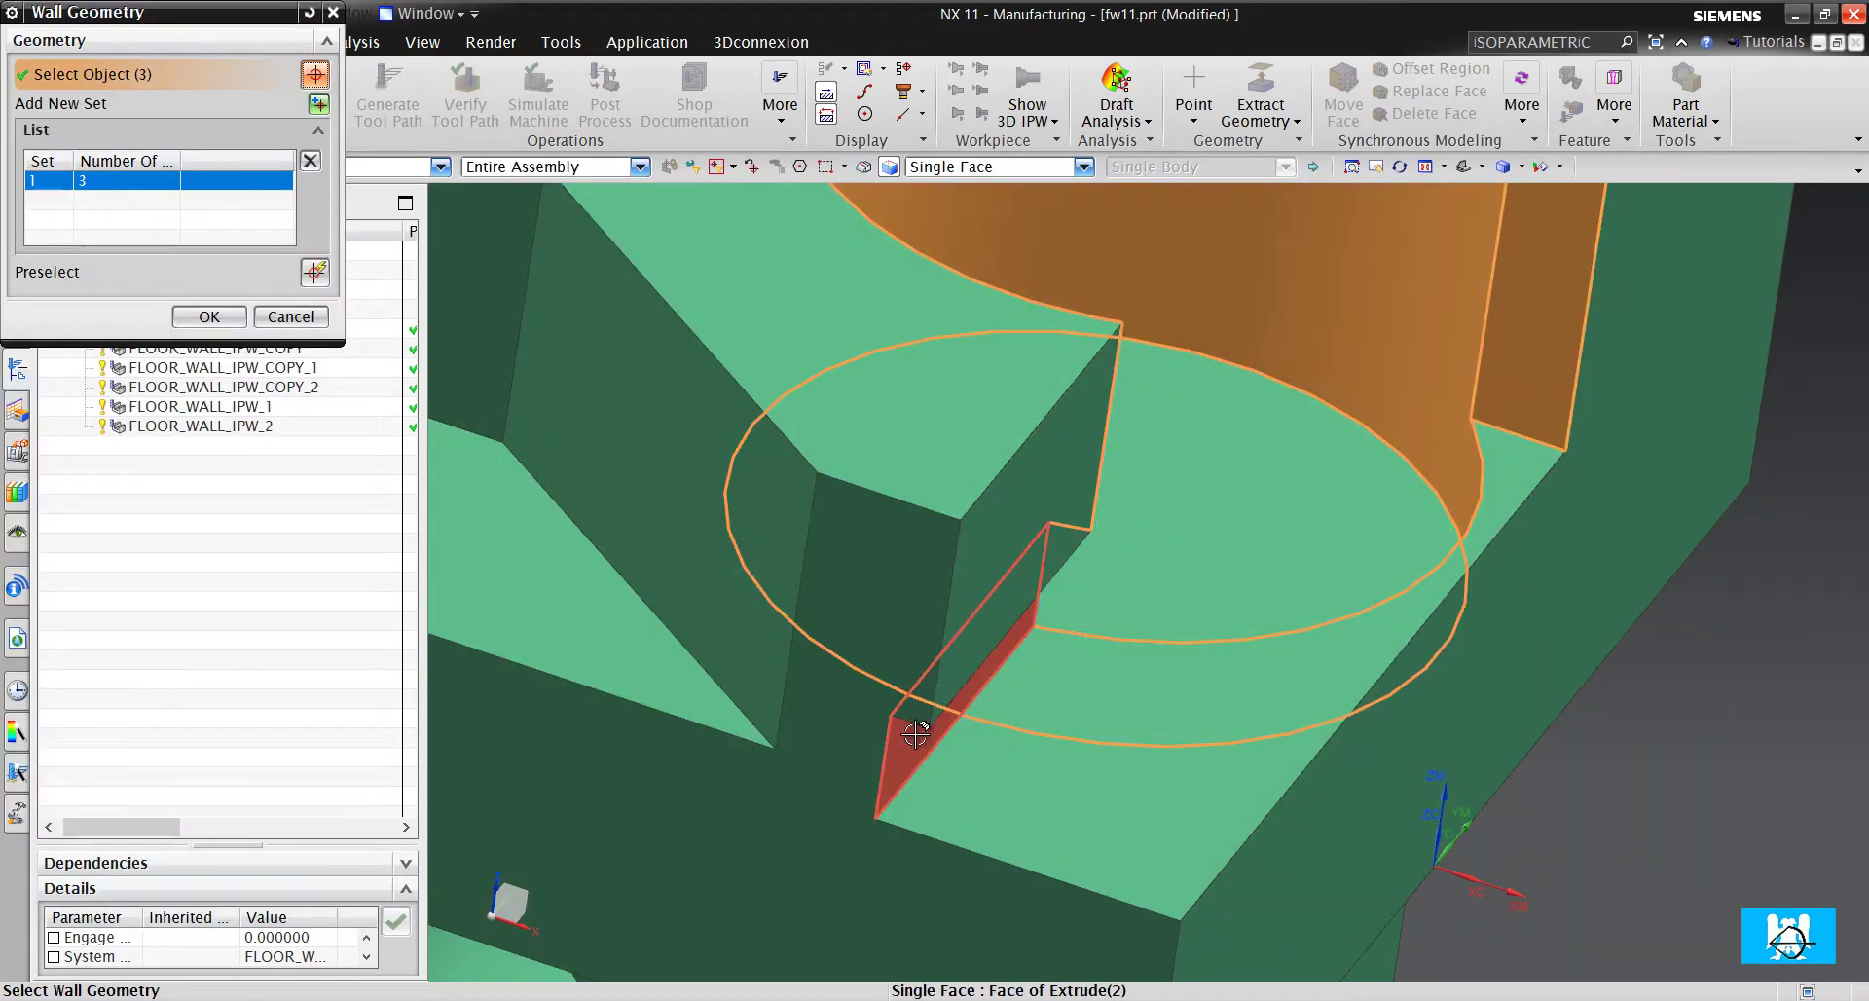
{"action": "left_click", "coordinate": [1045, 486]}
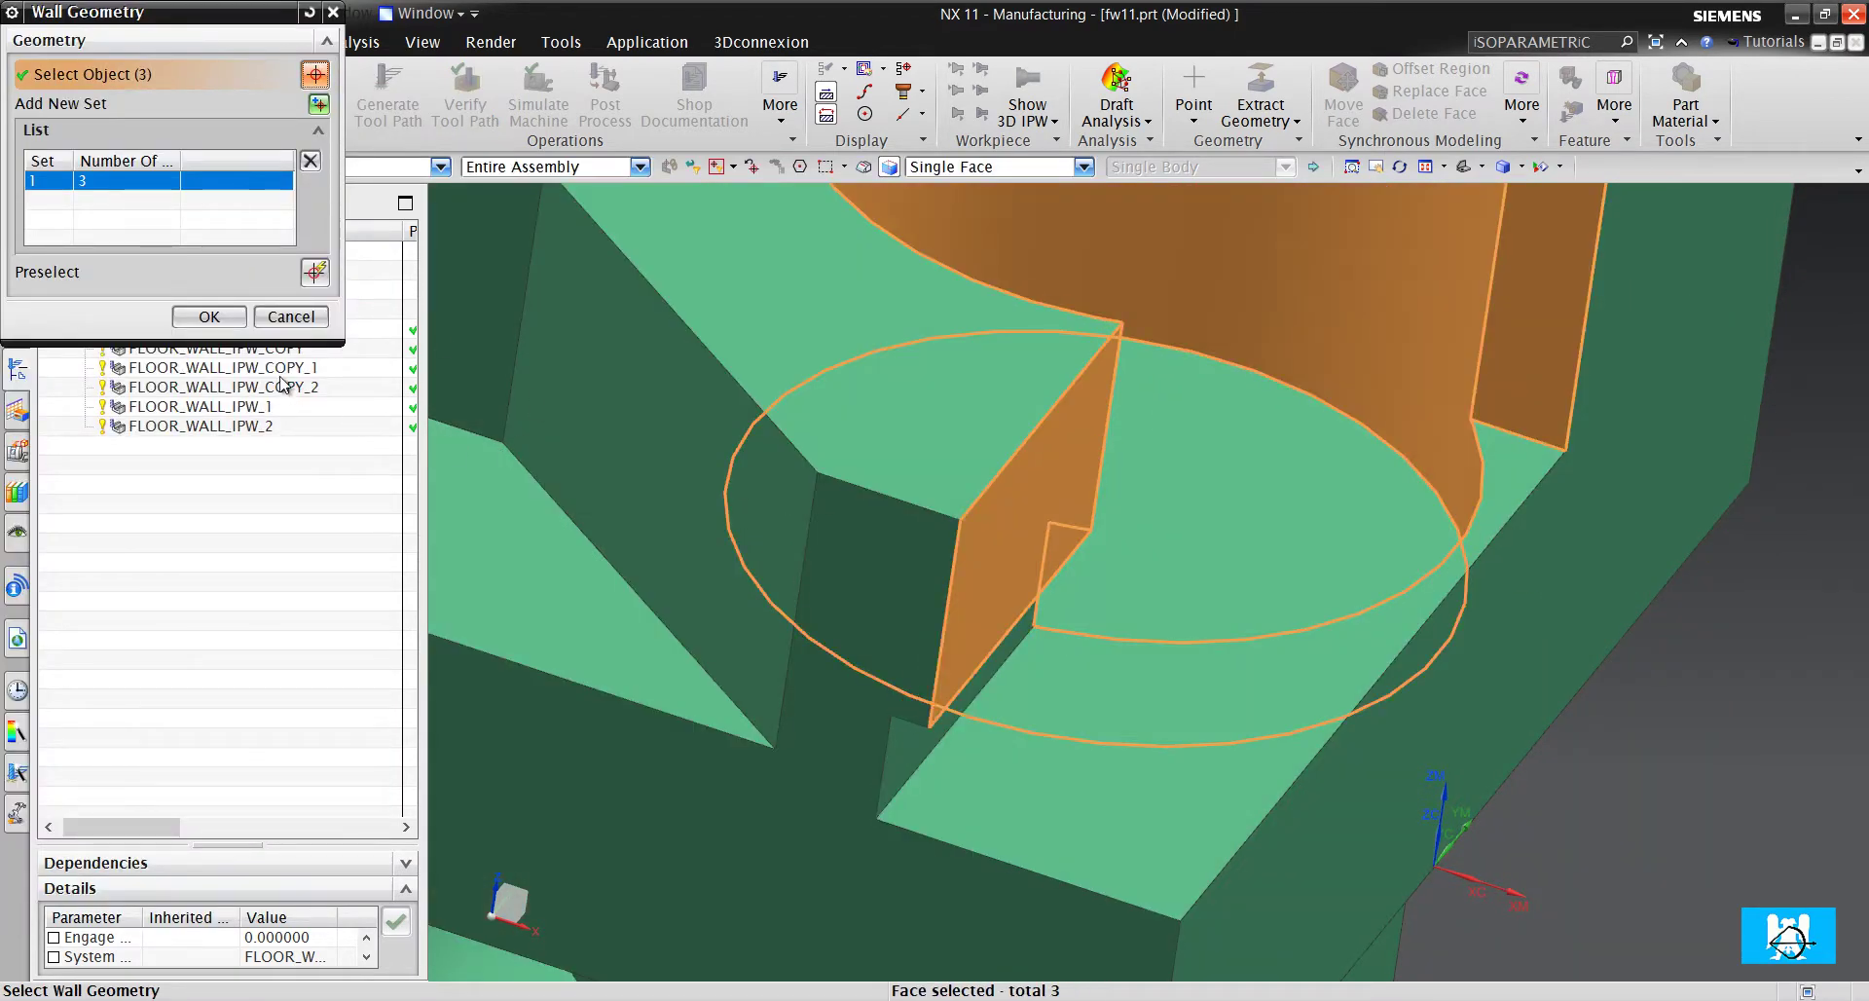
{"action": "left_click", "coordinate": [232, 313]}
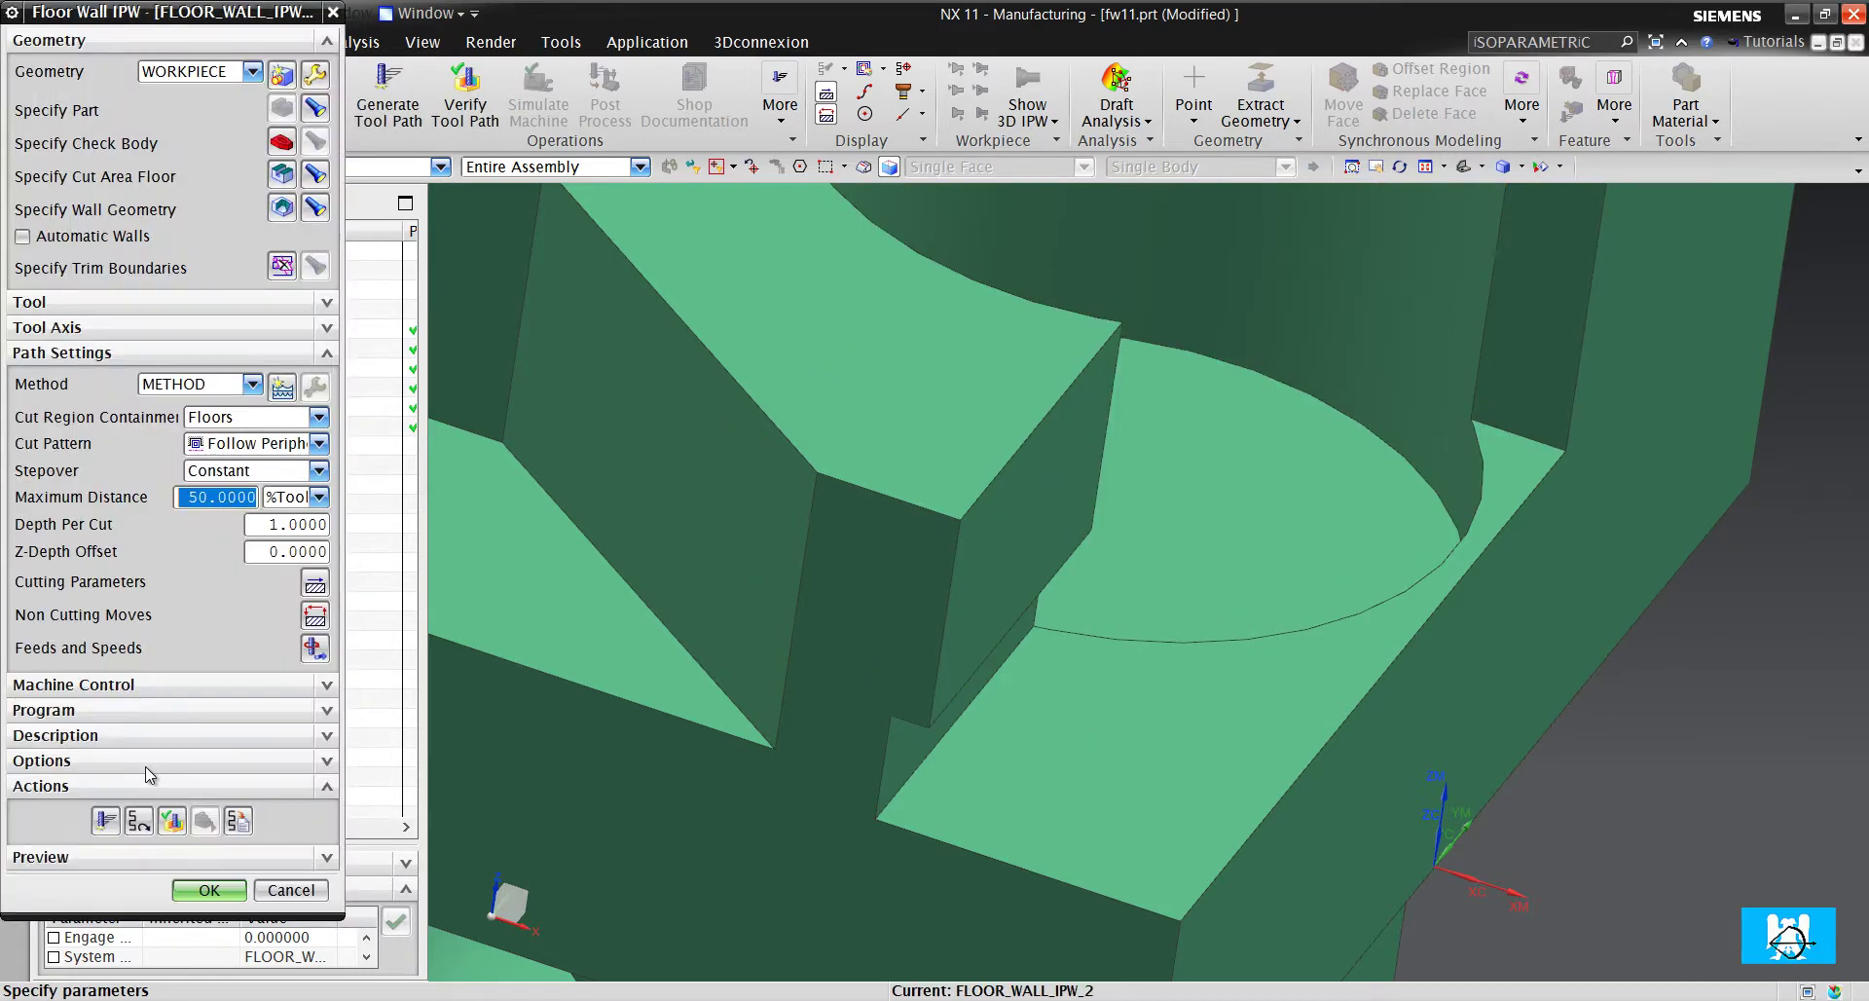
{"action": "left_click", "coordinate": [101, 821]}
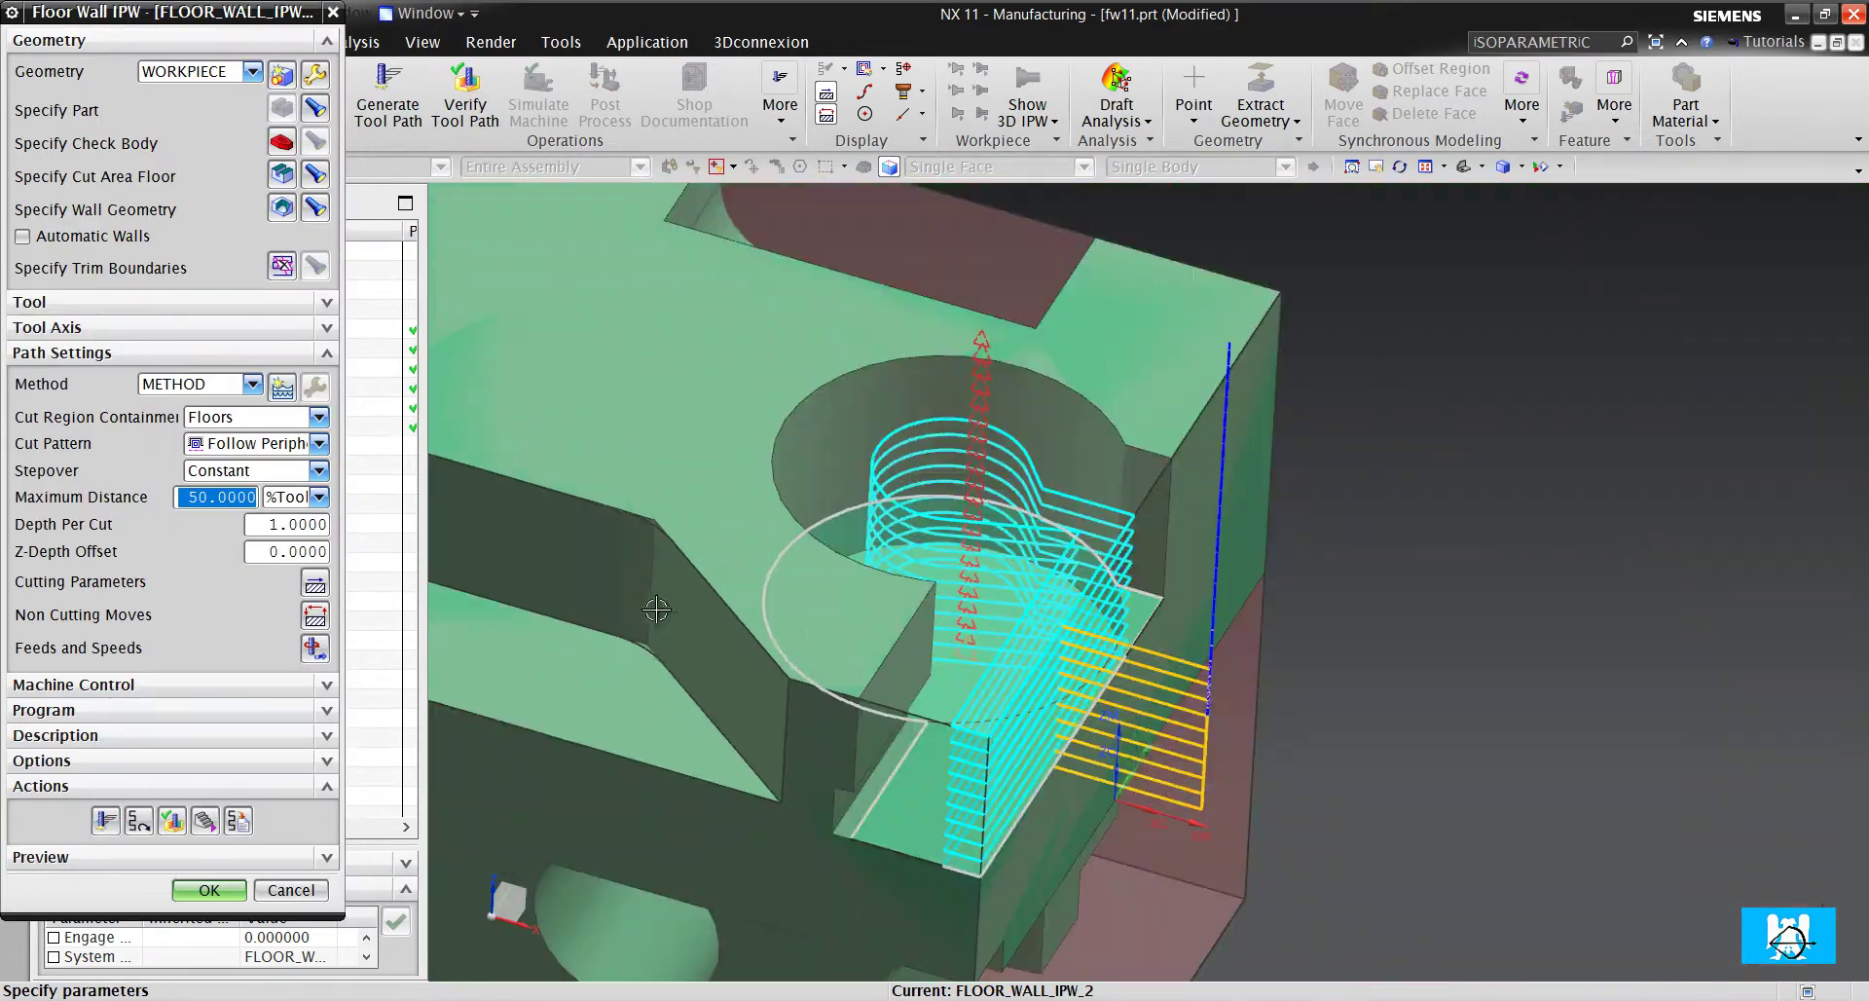
Add the floor face of the large round pocket to the cut area floor alongside the step face
{"action": "scroll", "coordinate": [889, 597], "scroll_direction": "up", "scroll_amount": 2}
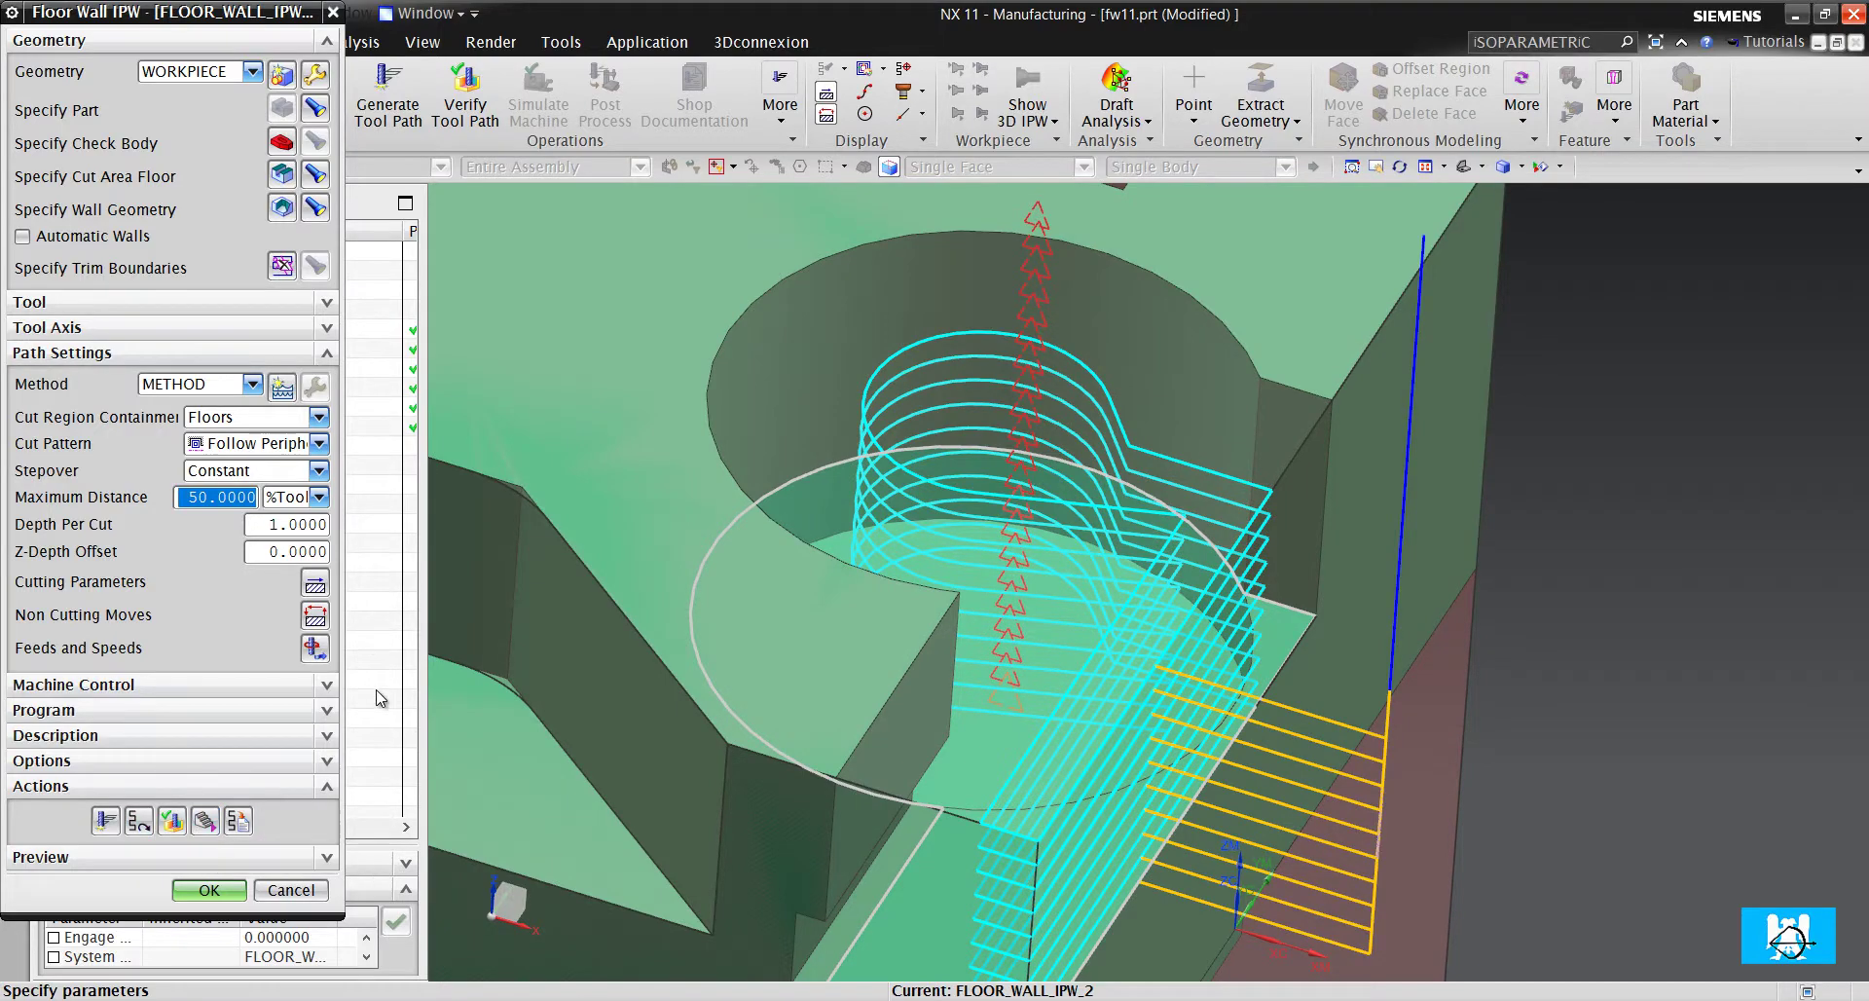
{"action": "scroll", "coordinate": [1163, 652], "scroll_direction": "up", "scroll_amount": 2}
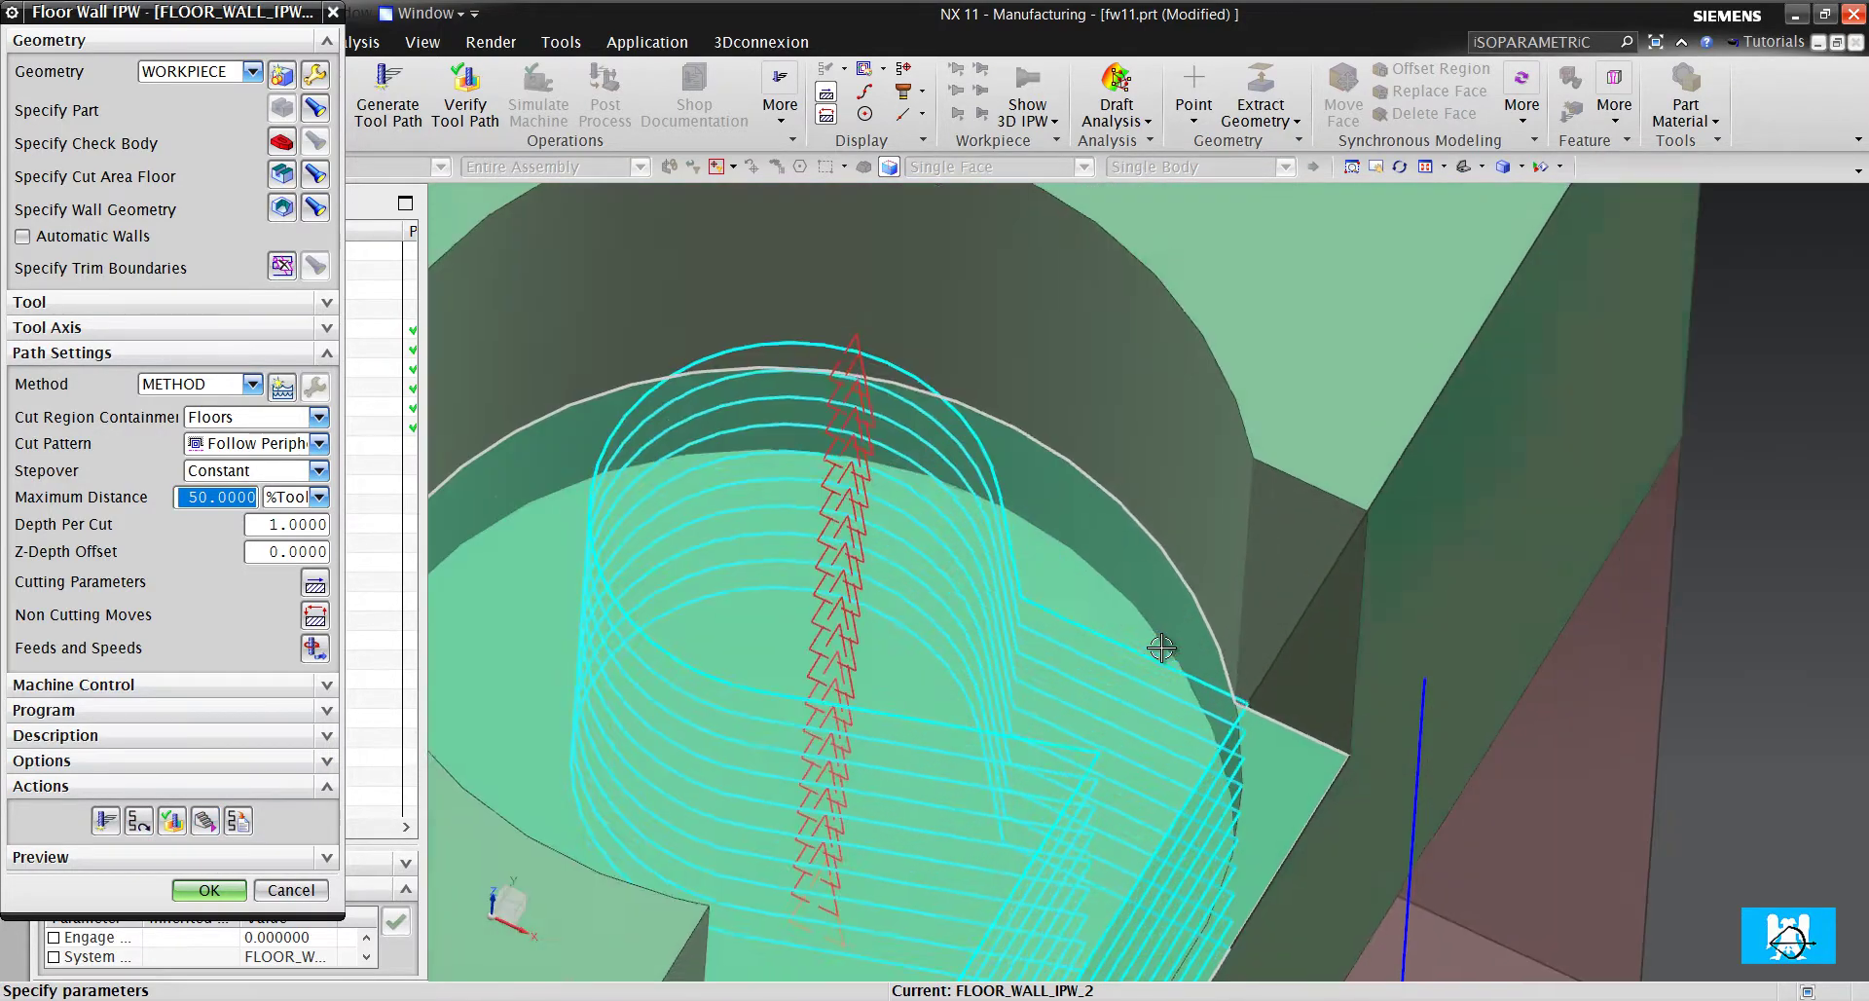
{"action": "scroll", "coordinate": [1163, 655], "scroll_direction": "up", "scroll_amount": 1}
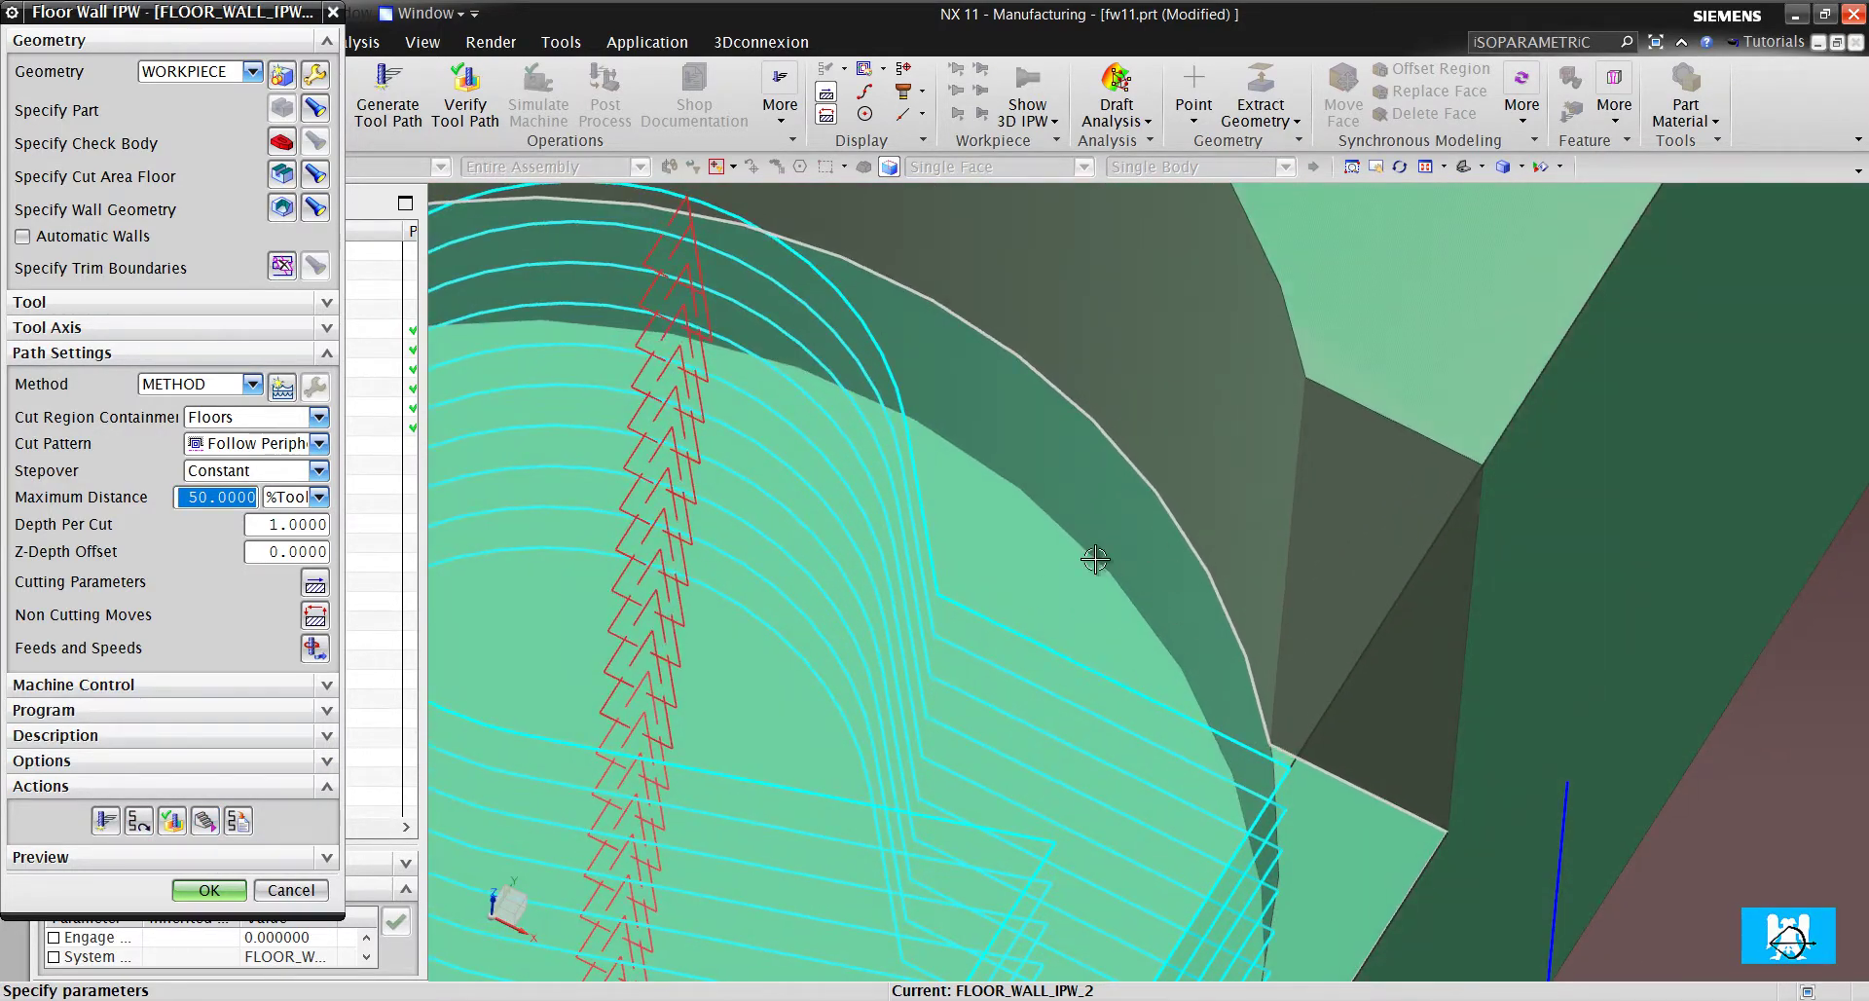
{"action": "scroll", "coordinate": [1095, 559], "scroll_direction": "down", "scroll_amount": 3}
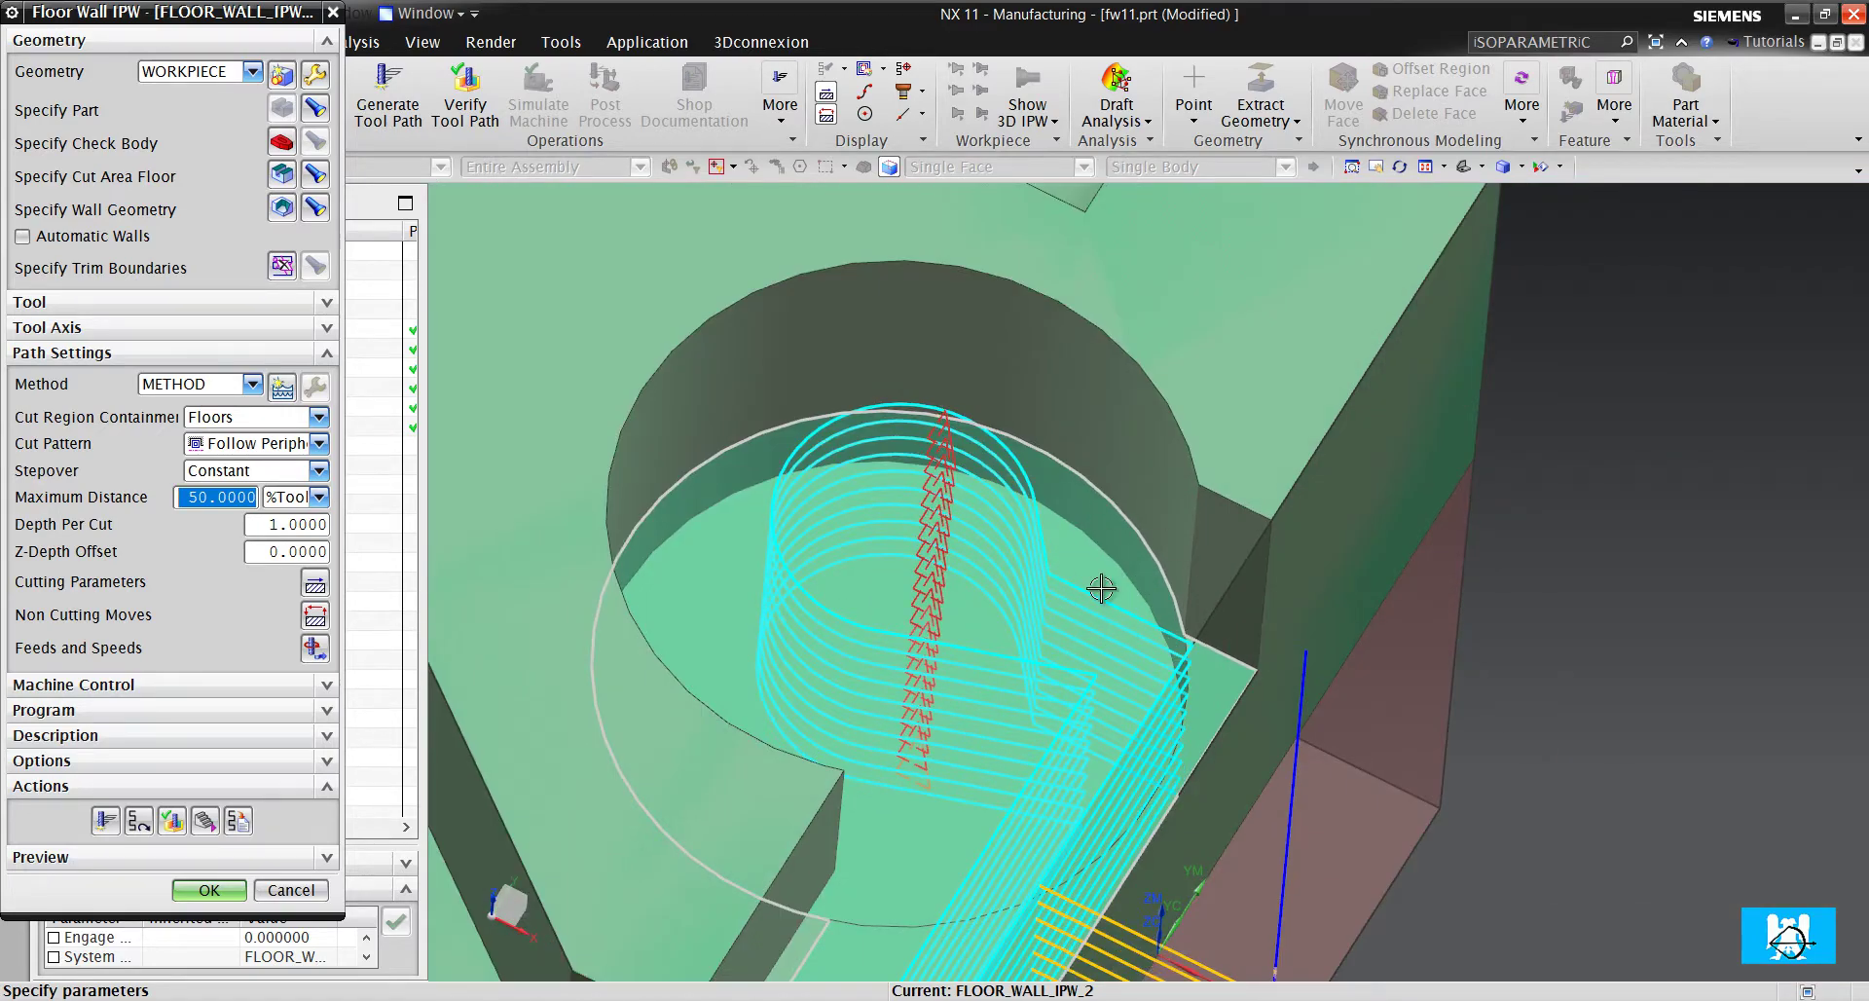
{"action": "scroll", "coordinate": [1101, 588], "scroll_direction": "up", "scroll_amount": 2}
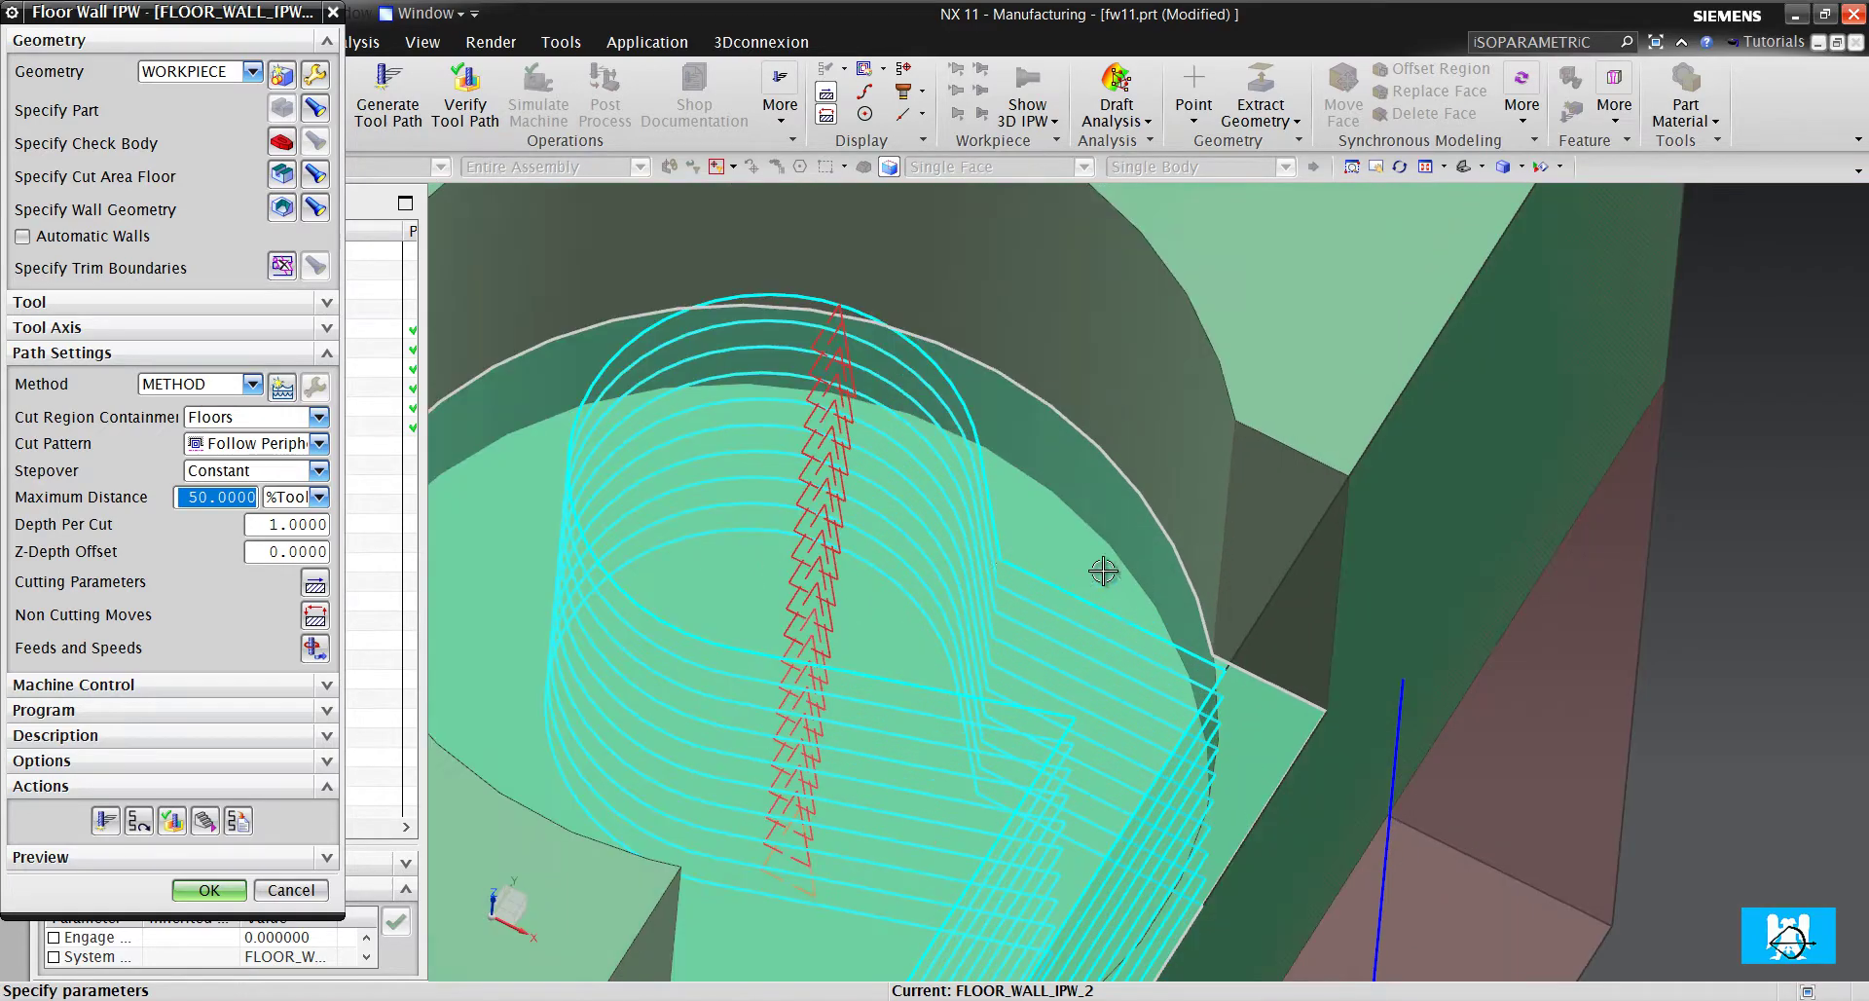
{"action": "left_click", "coordinate": [281, 176]}
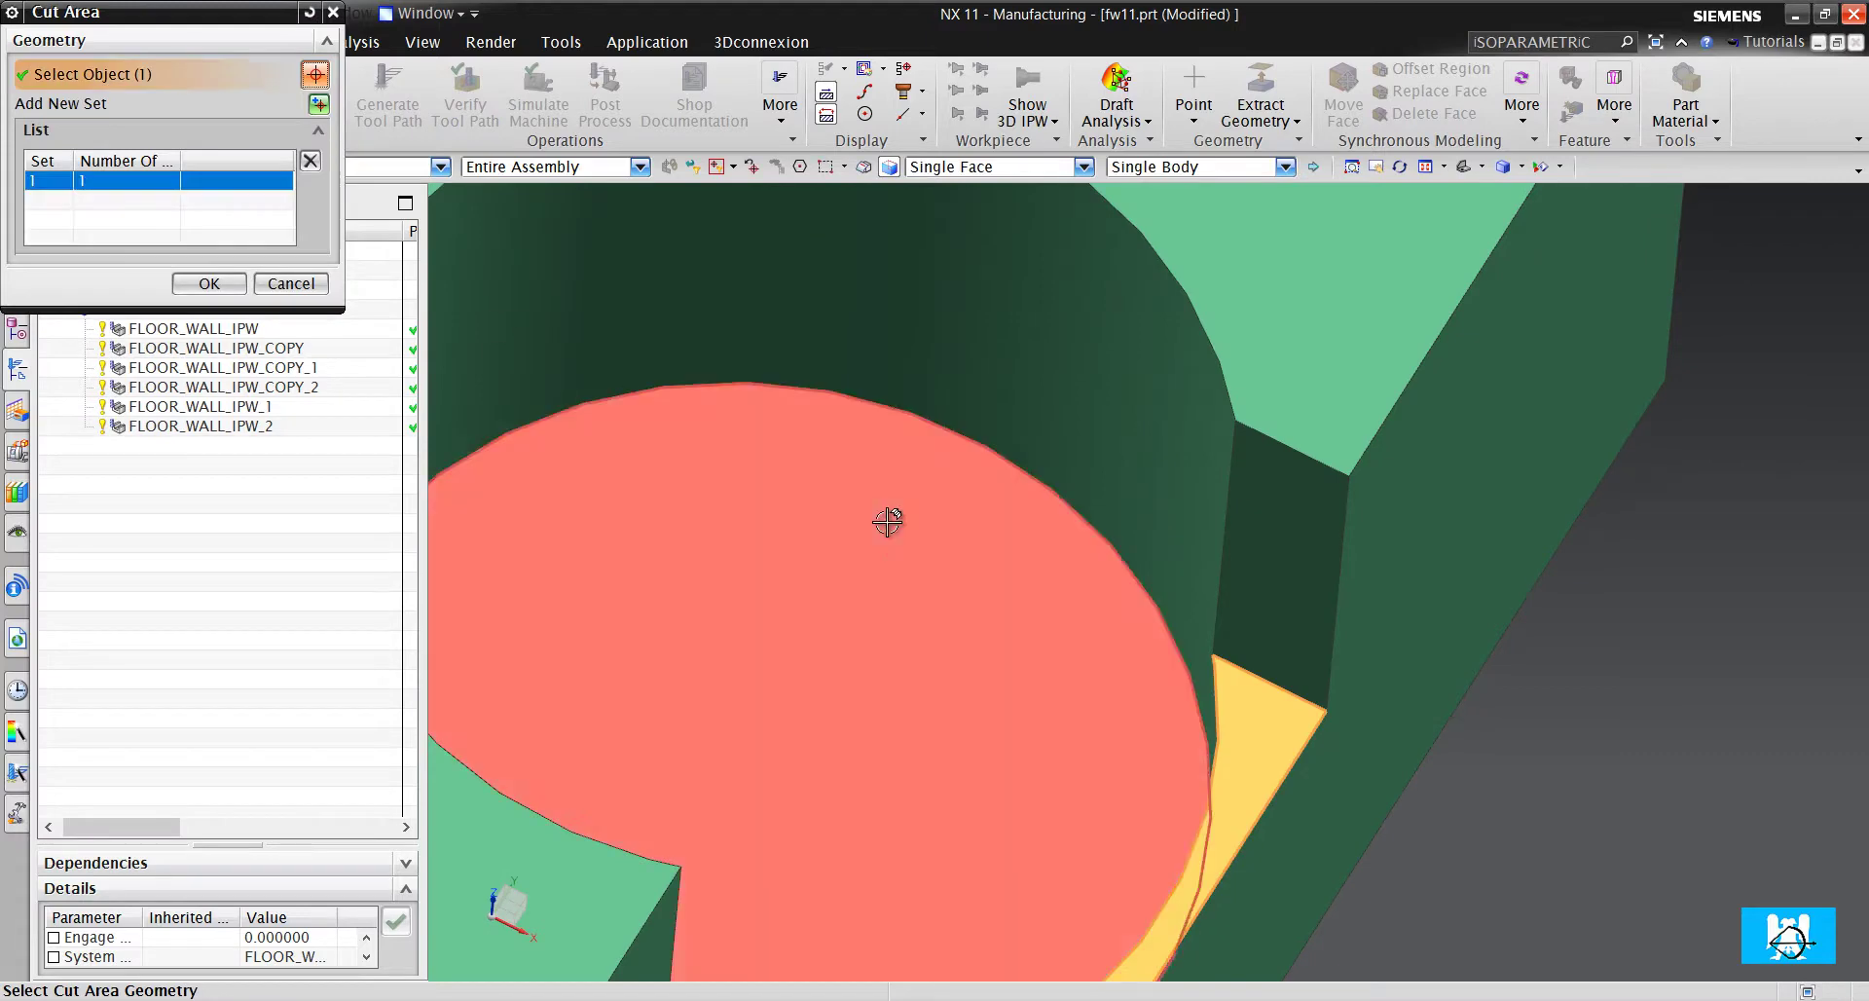
{"action": "left_click", "coordinate": [846, 550]}
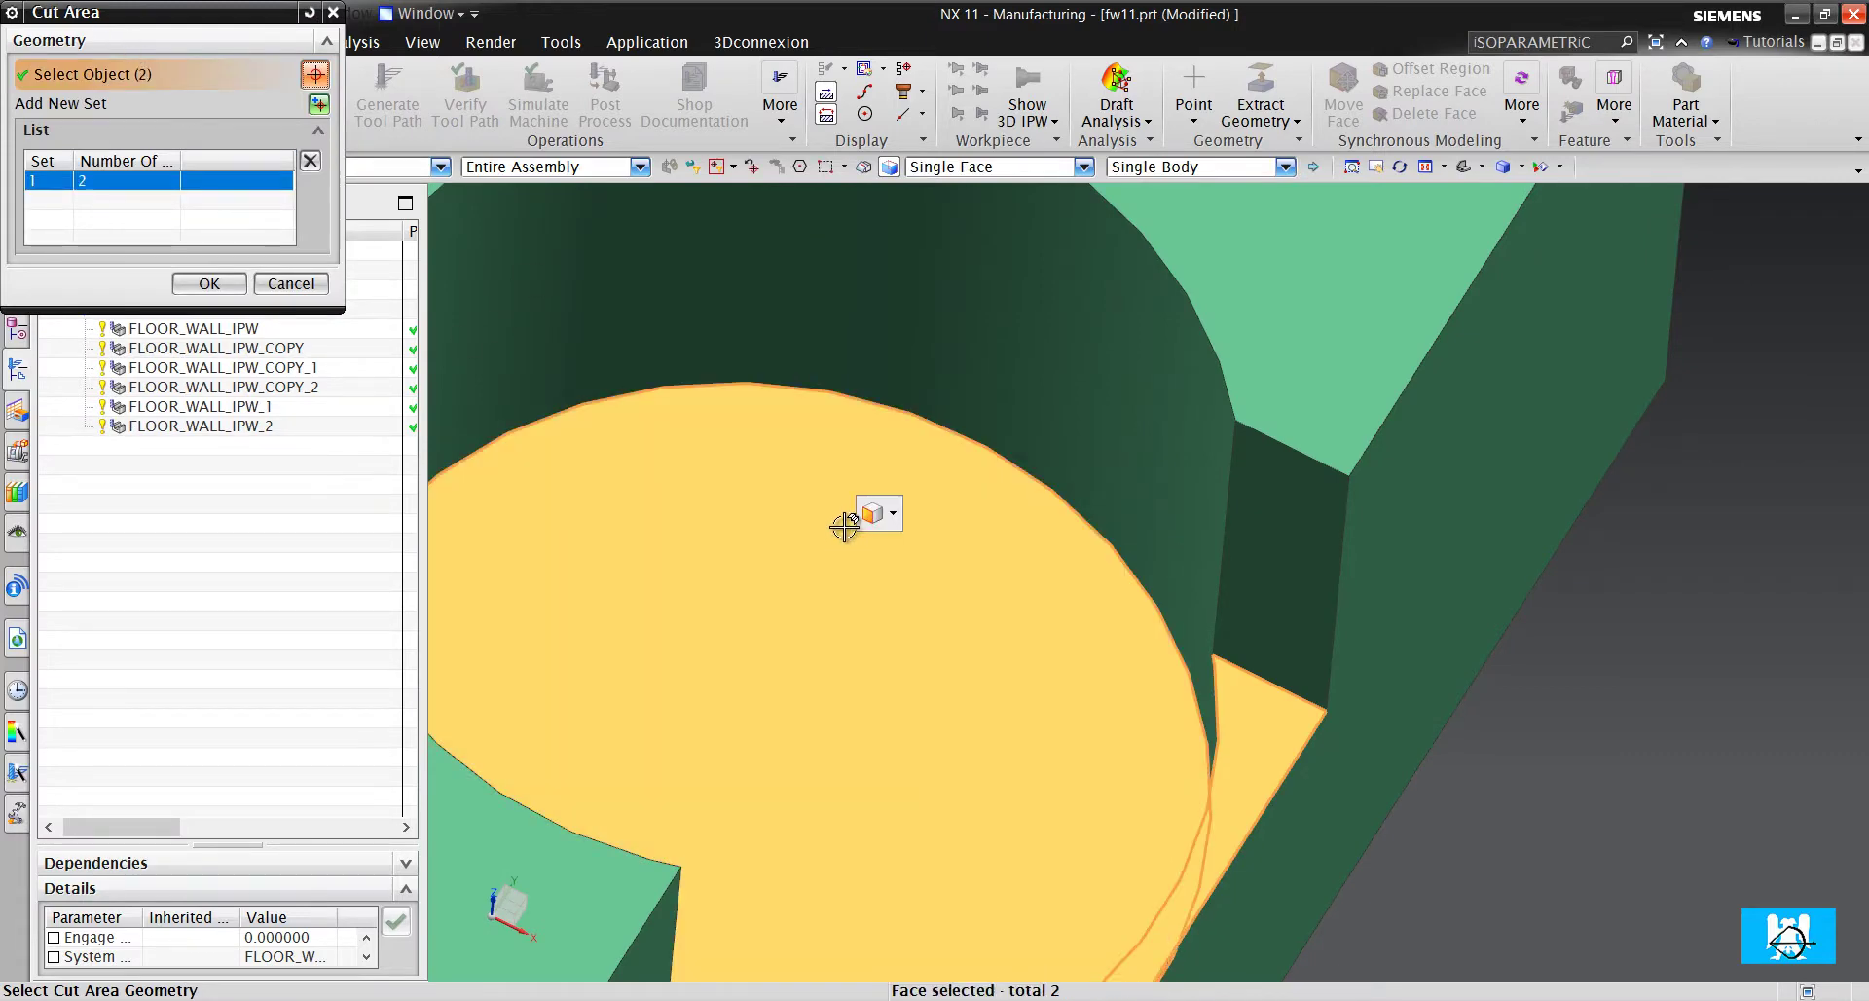
{"action": "scroll", "coordinate": [843, 526], "scroll_direction": "down", "scroll_amount": 3}
{"action": "middle_click_drag", "start_coordinate": [619, 552], "coordinate": [939, 592]}
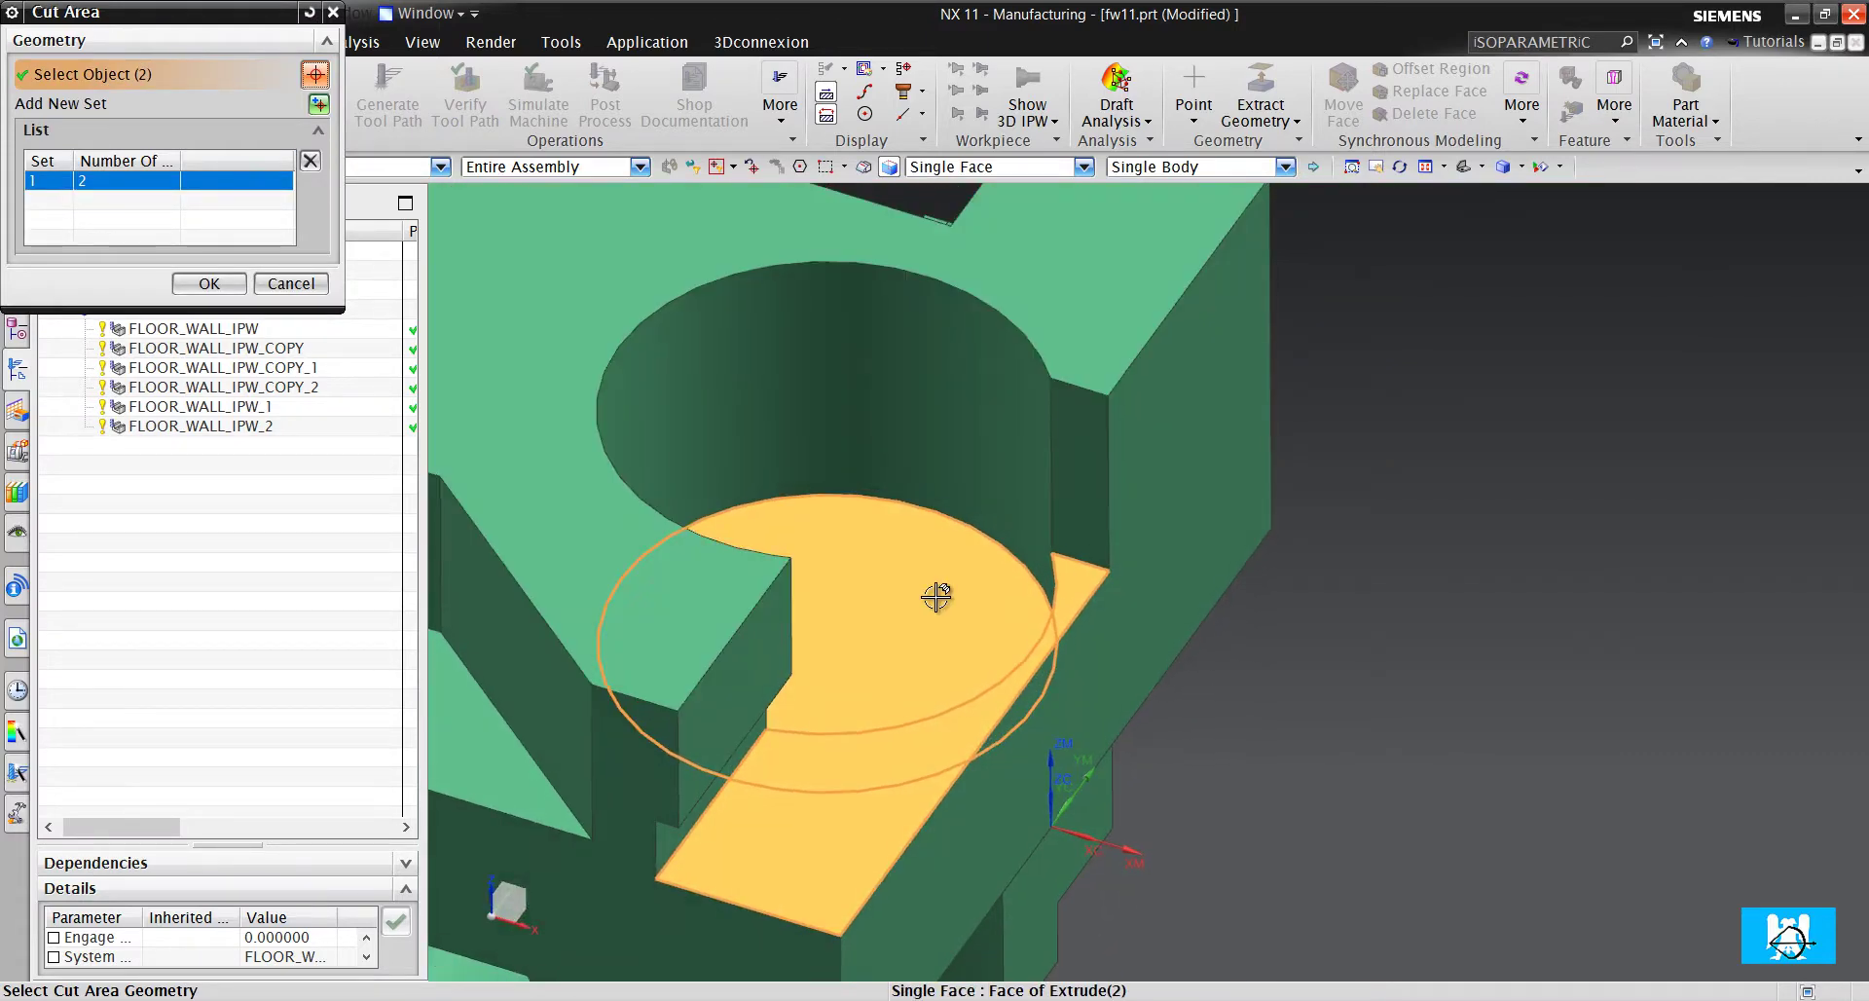
{"action": "left_click", "coordinate": [209, 283]}
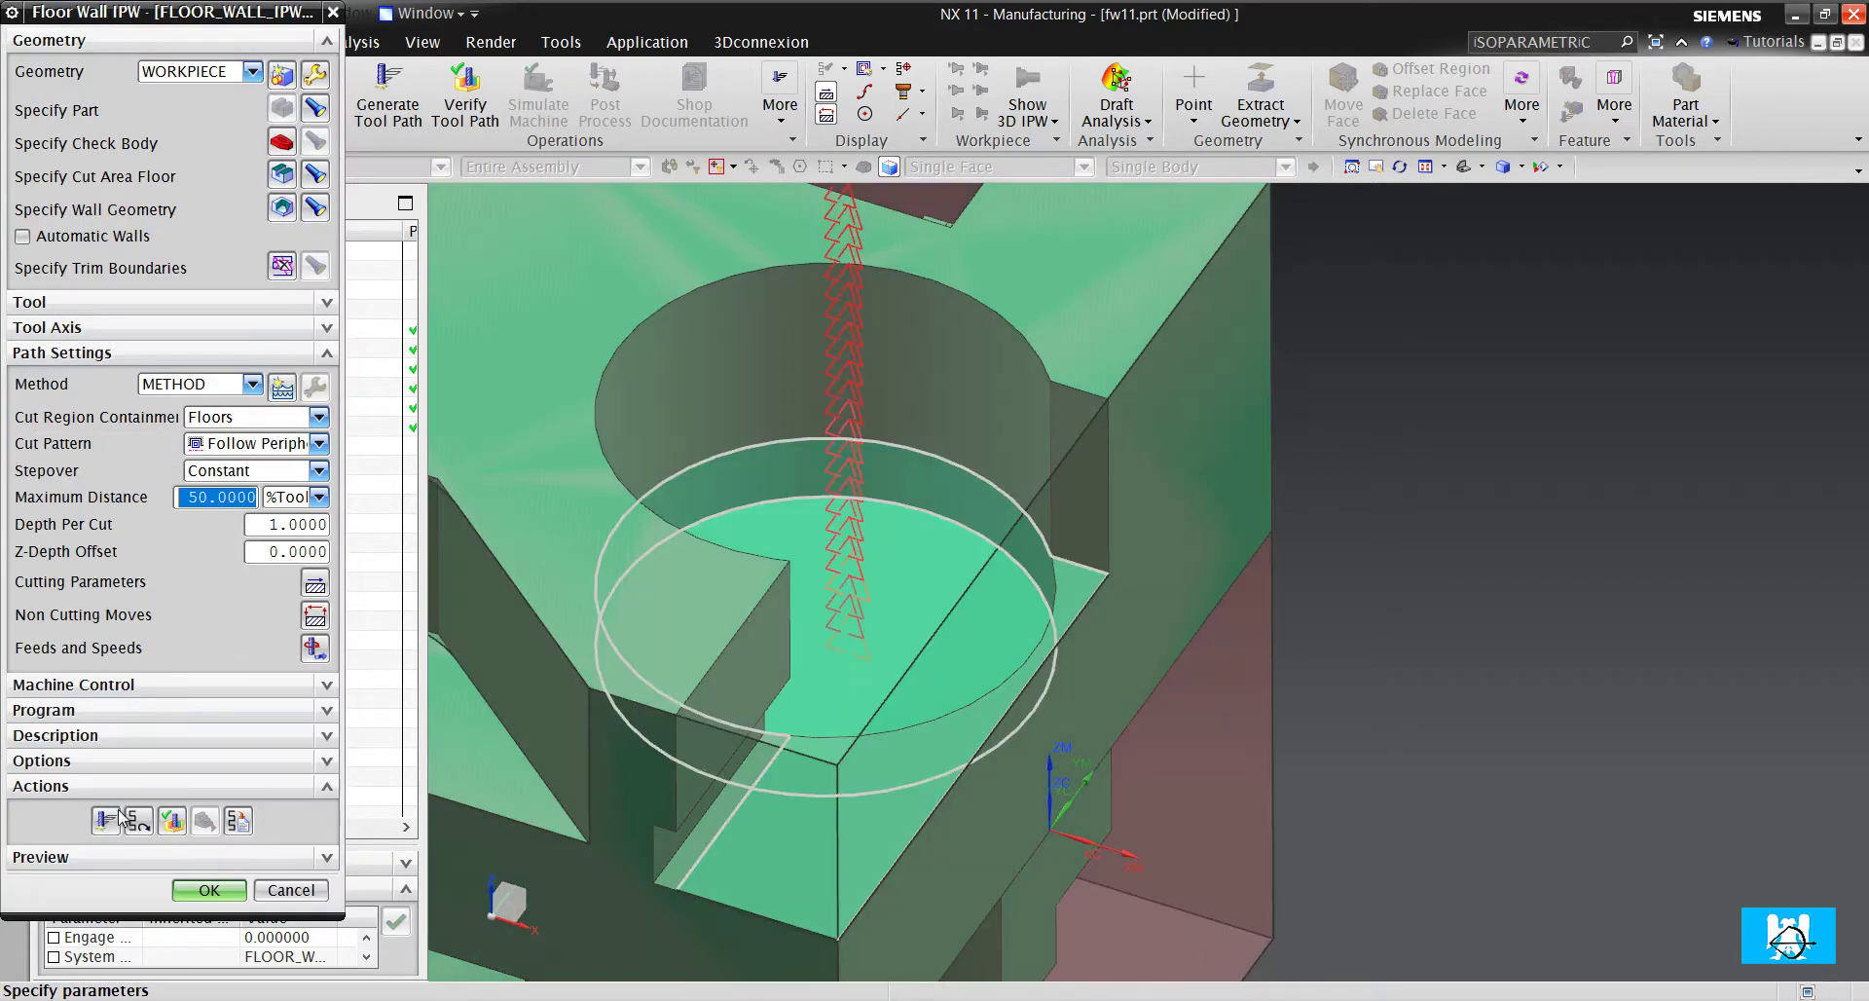
Regenerate the tool path for both floor faces and simulate its material removal in 3D Dynamic
{"action": "left_click", "coordinate": [107, 821]}
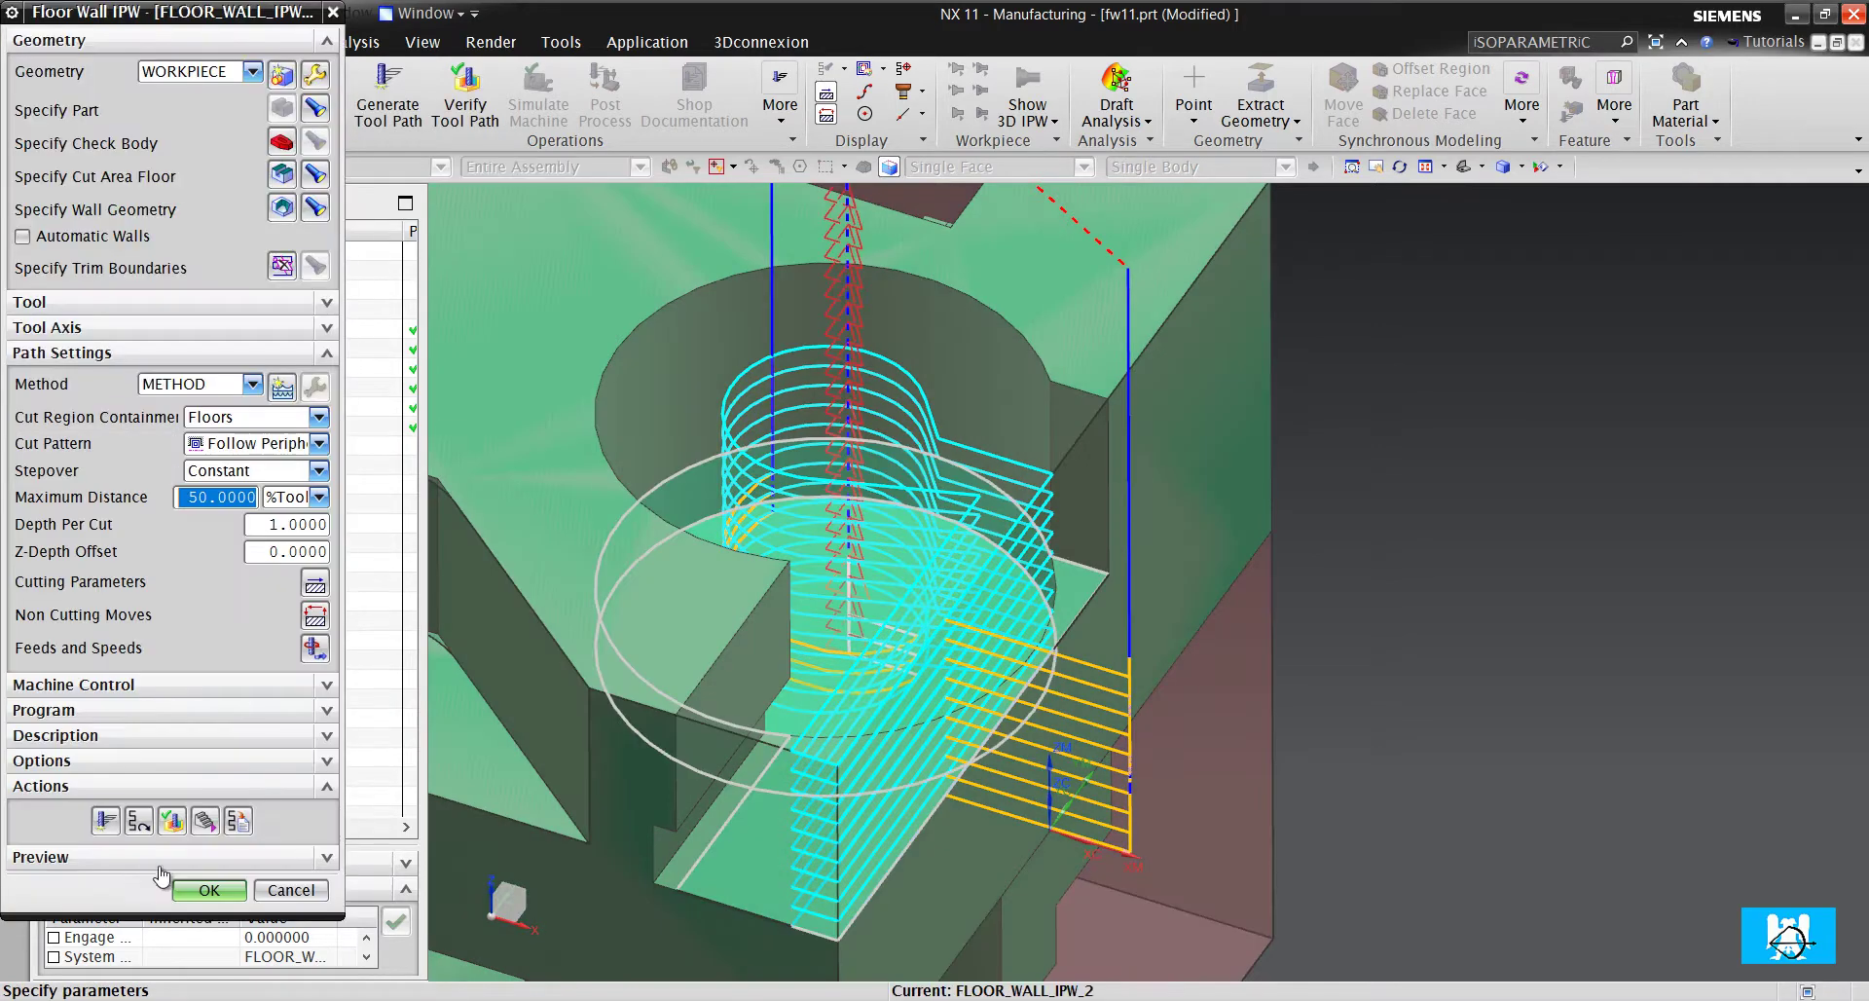
{"action": "left_click", "coordinate": [173, 823]}
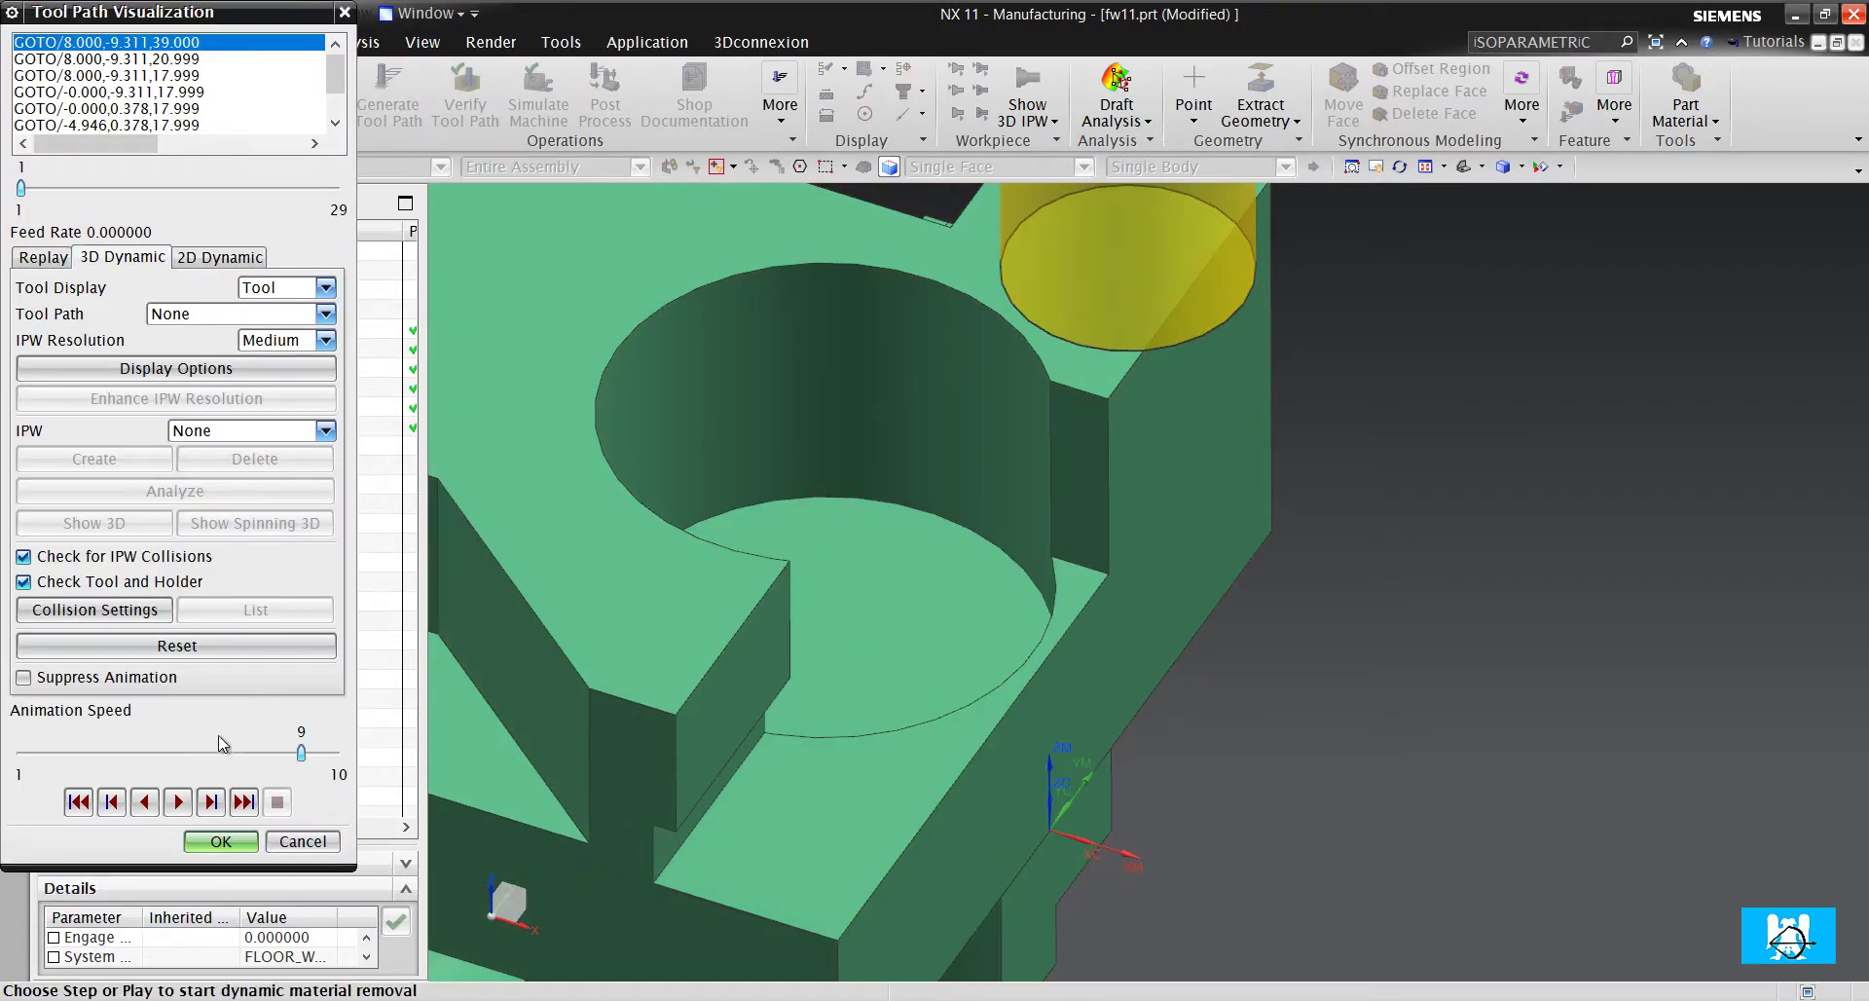
{"action": "left_click", "coordinate": [178, 802]}
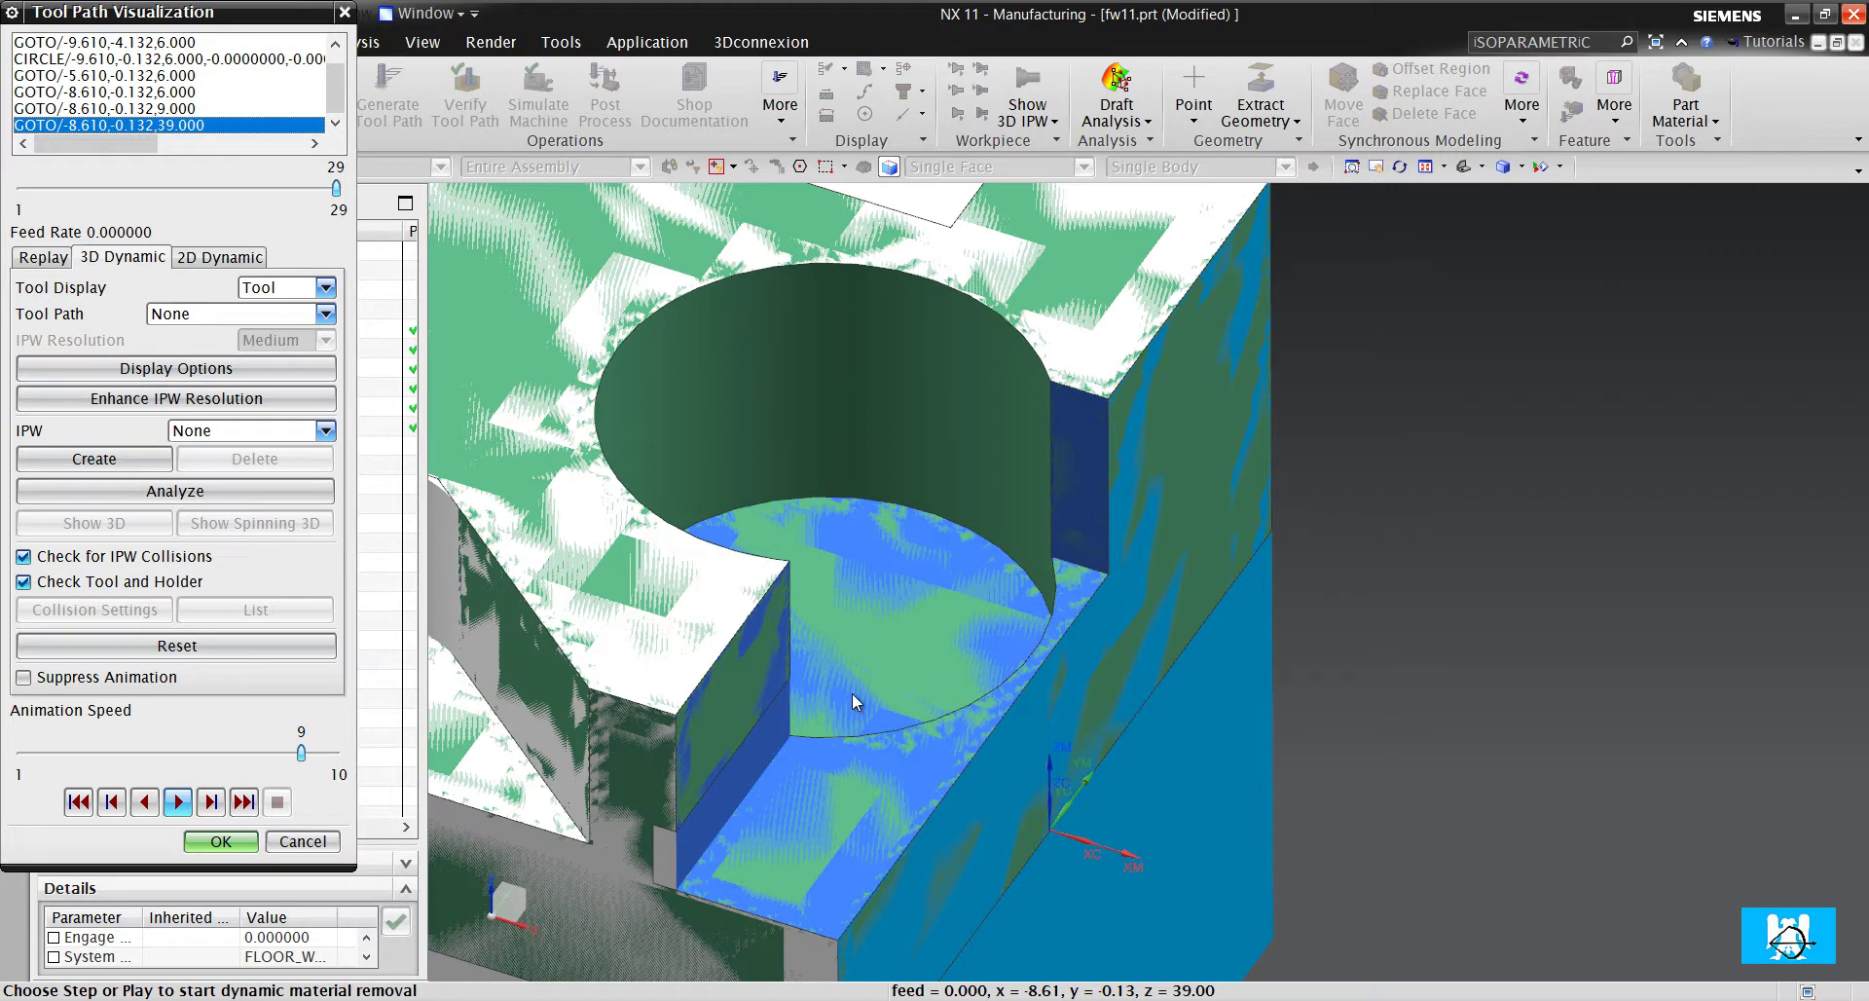
Close the material removal simulation and accept the round pocket's Floor Wall IPW operation
{"action": "middle_click", "coordinate": [803, 700]}
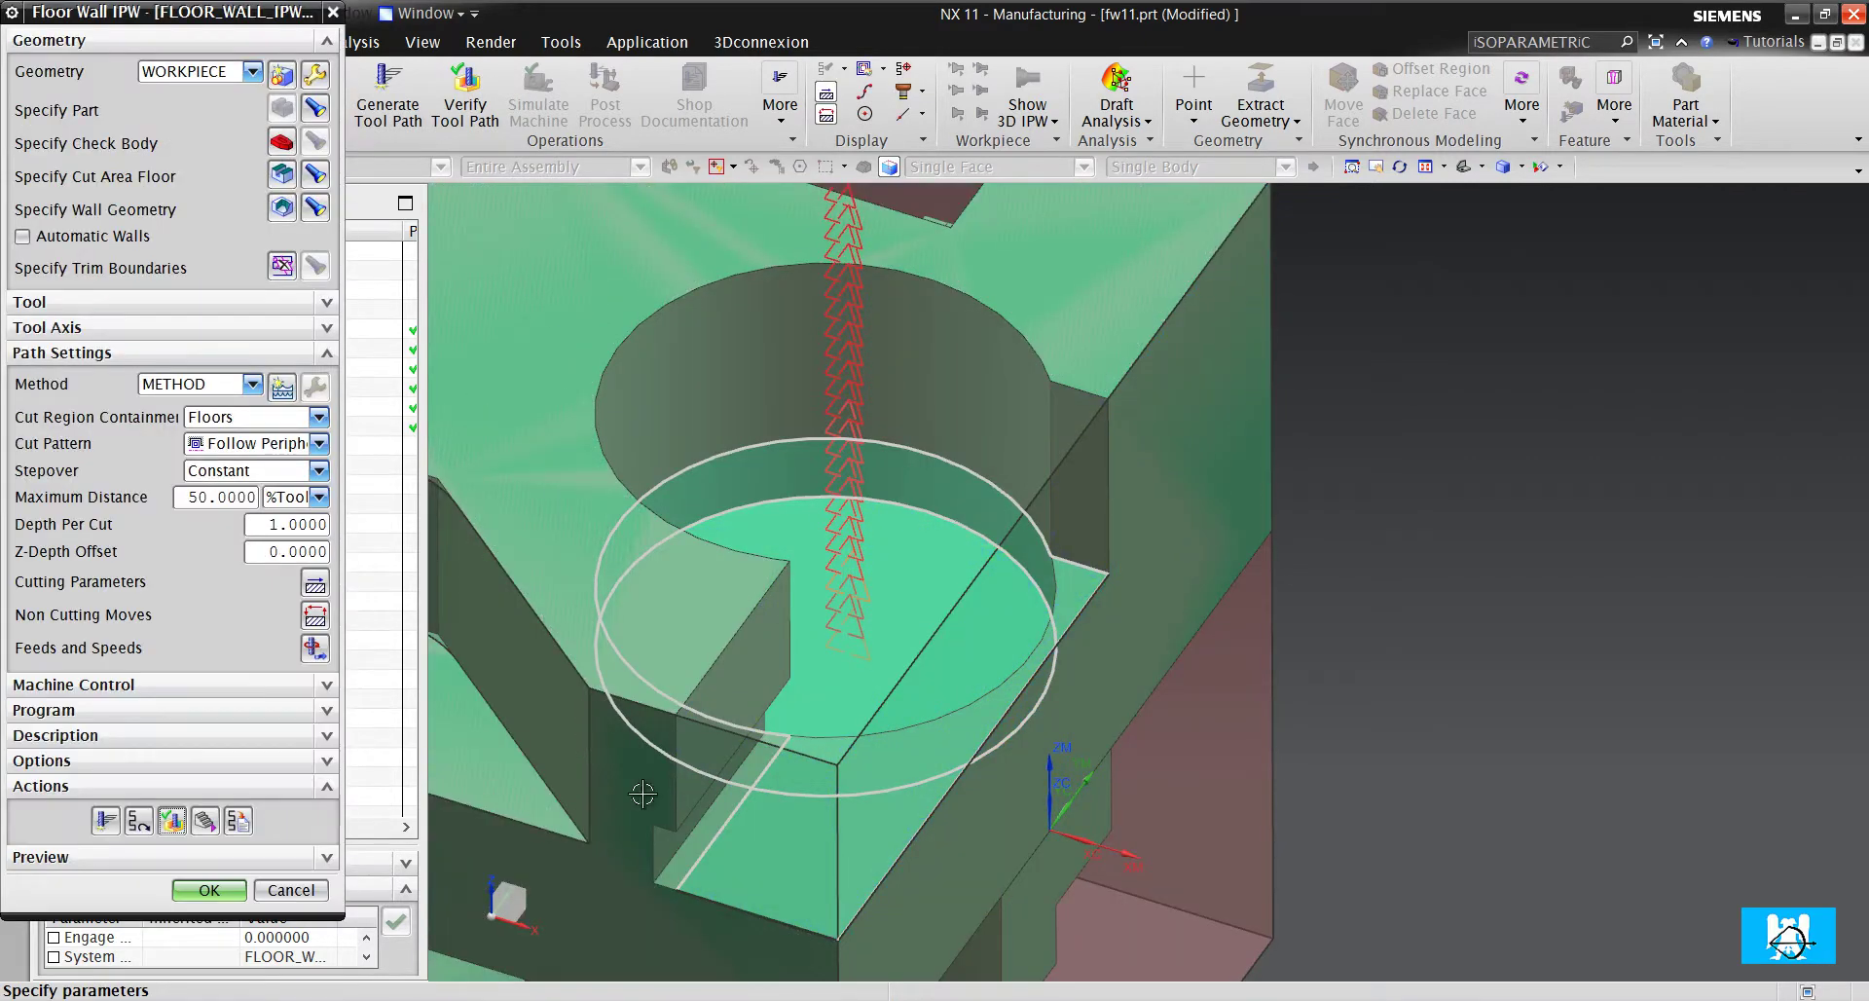
{"action": "scroll", "coordinate": [643, 794], "scroll_direction": "up", "scroll_amount": 5}
{"action": "left_click", "coordinate": [210, 889]}
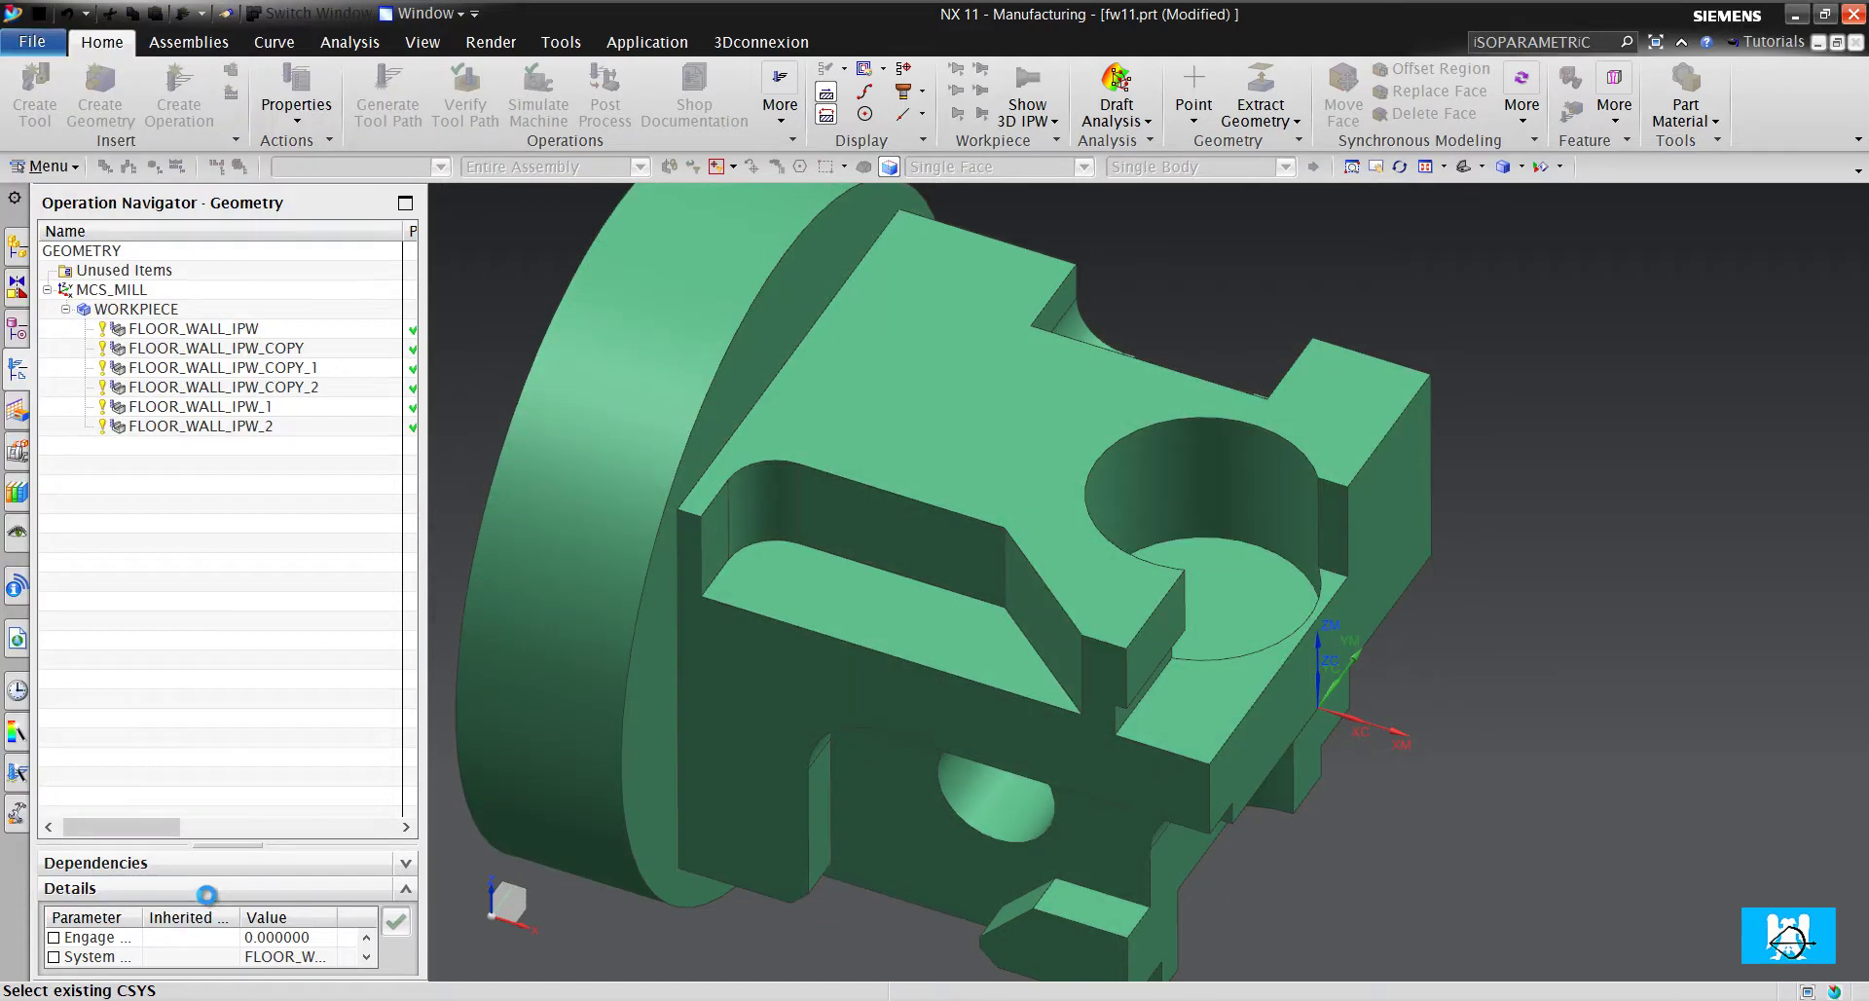
Open the FLOOR_WALL_IPW operation, check its tool axis options and cancel out of it
{"action": "left_click", "coordinate": [238, 331]}
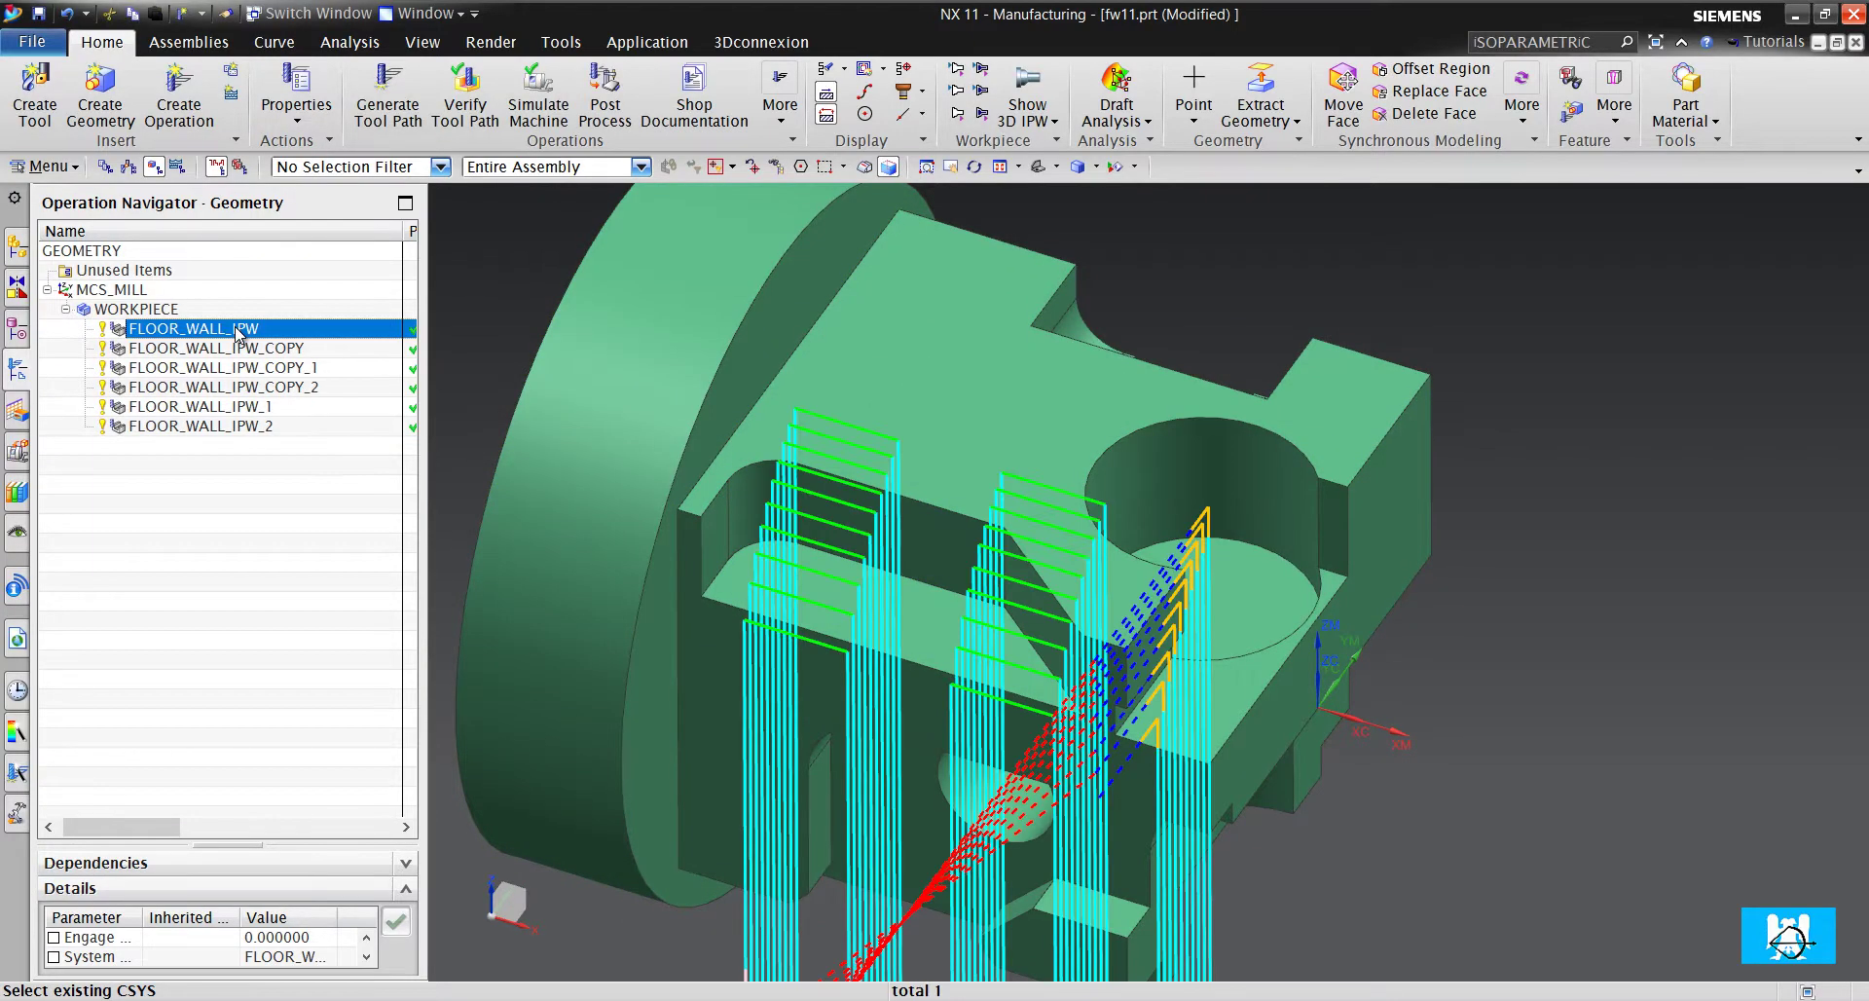
{"action": "double_click", "coordinate": [238, 331]}
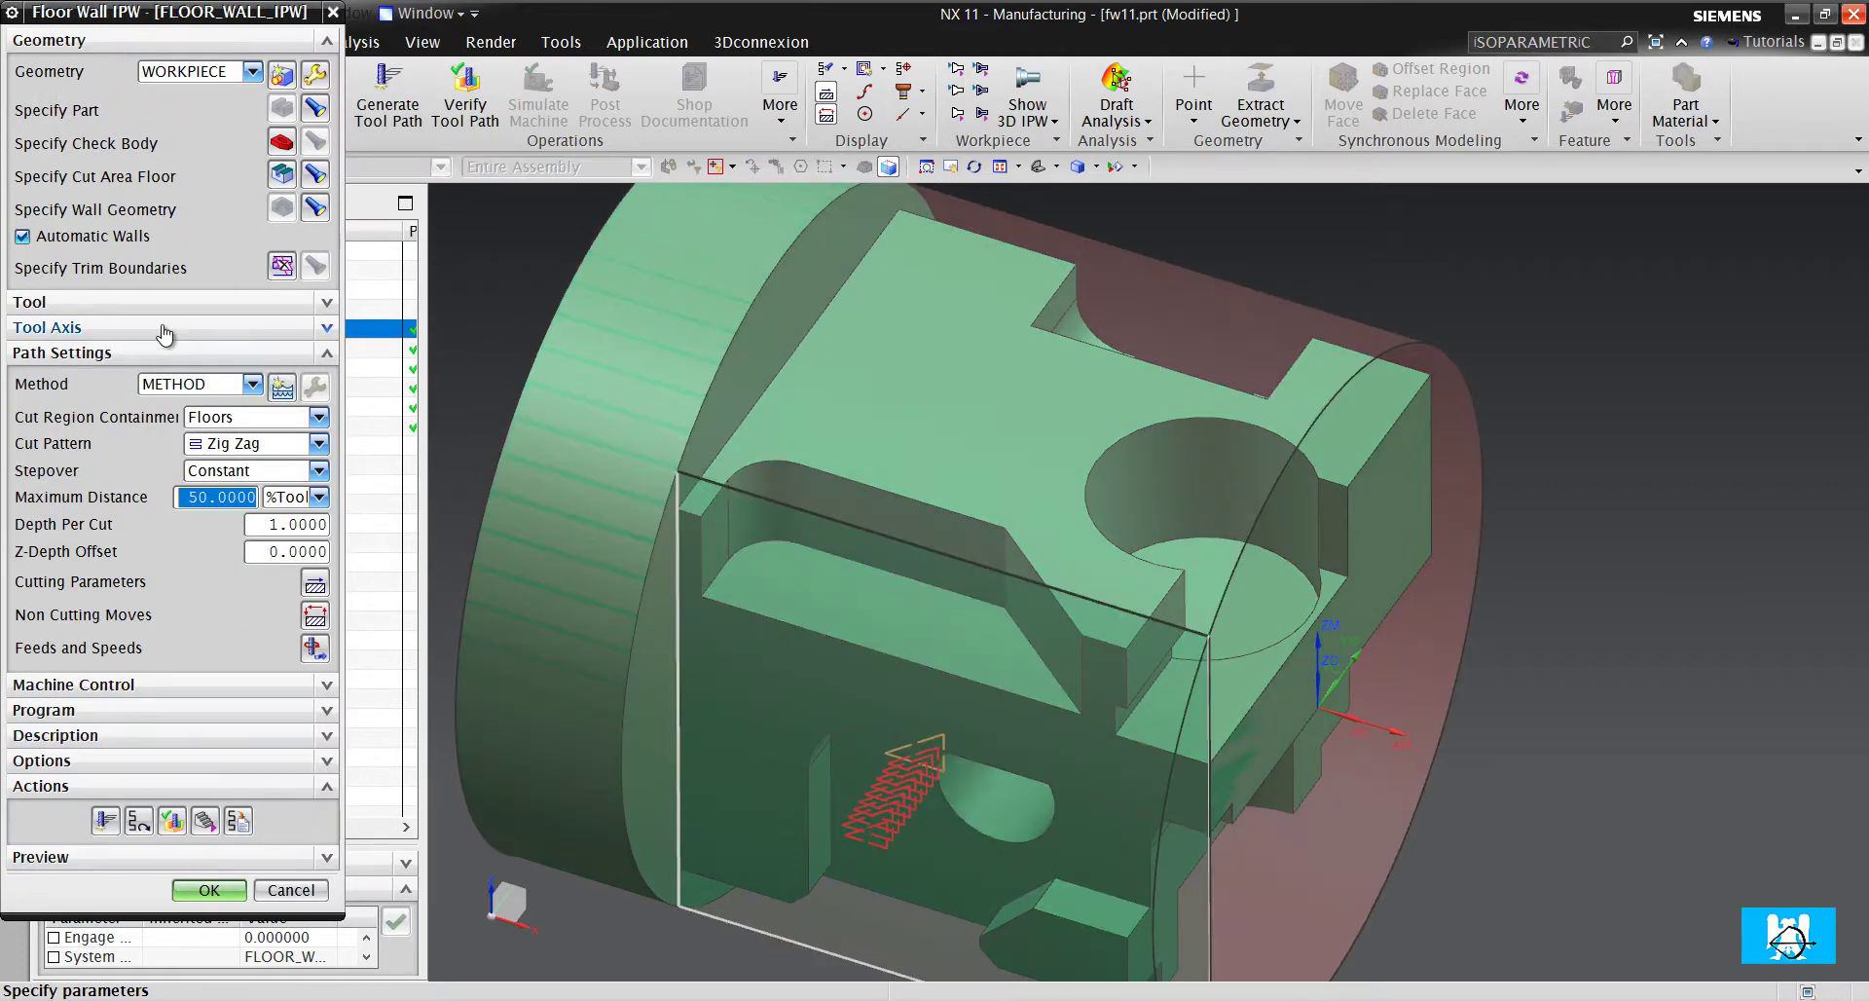
{"action": "left_click", "coordinate": [164, 331]}
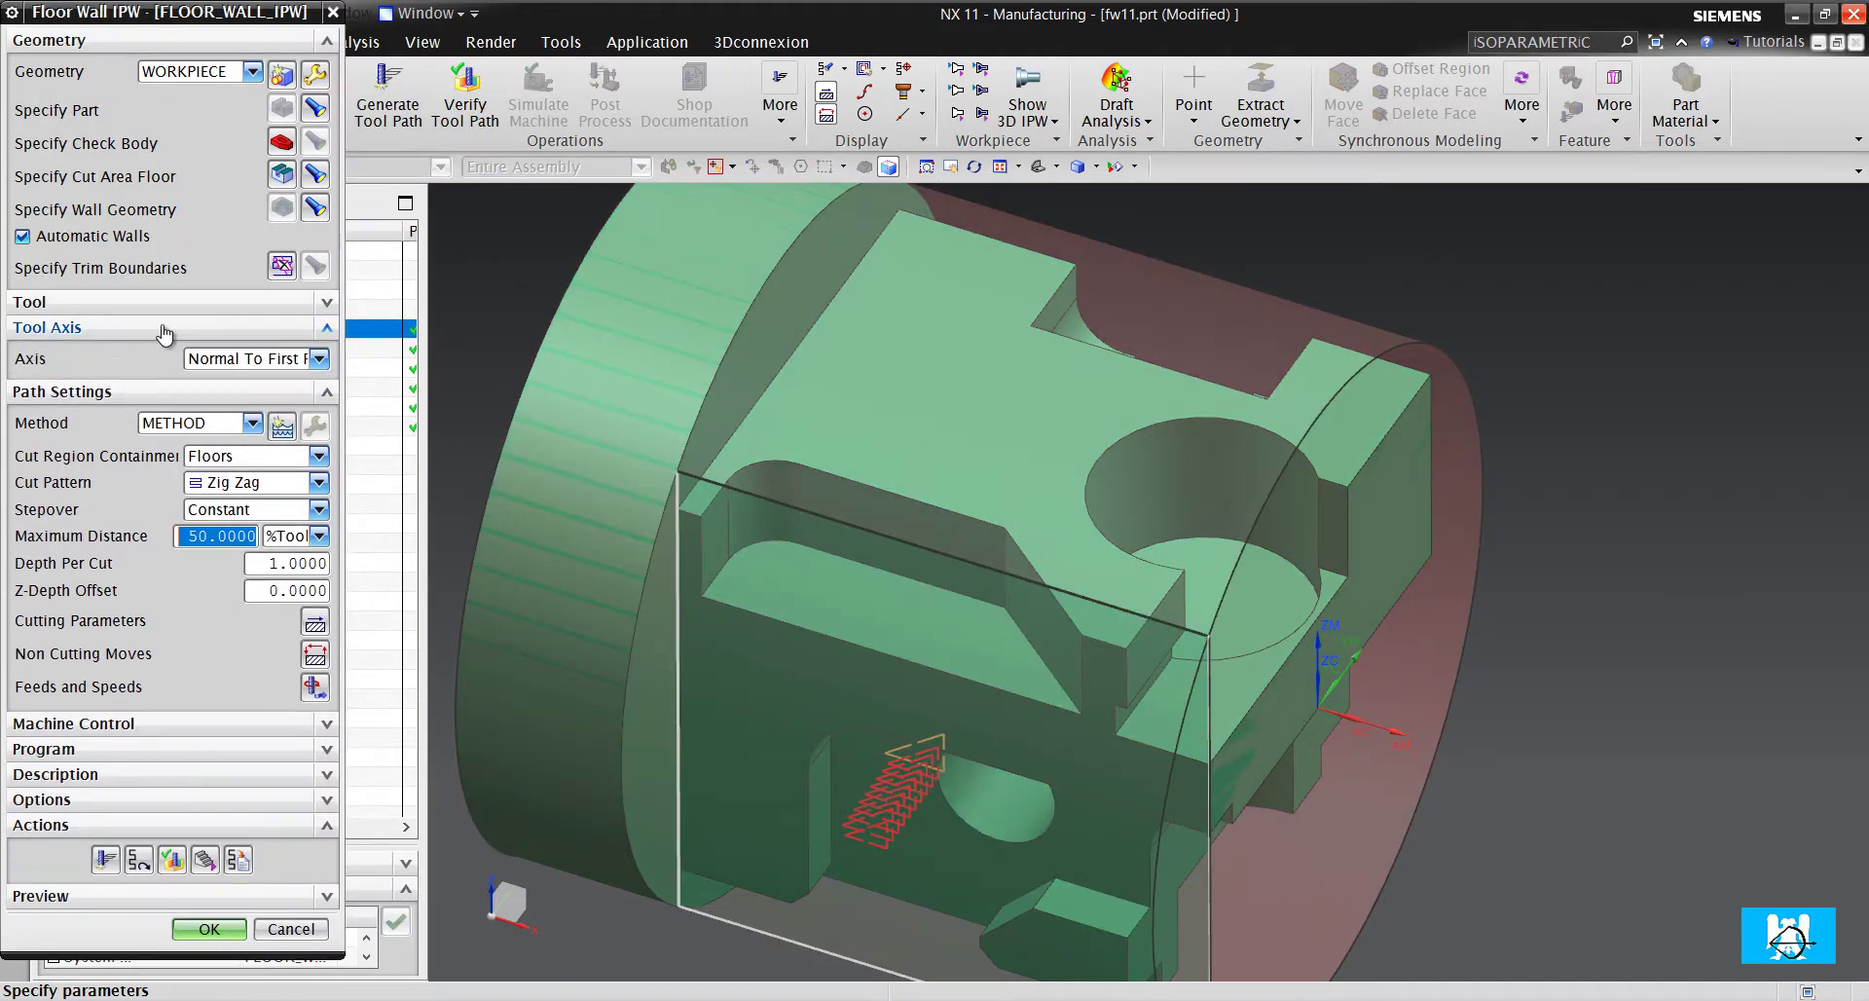
{"action": "left_click", "coordinate": [235, 360]}
{"action": "left_click", "coordinate": [236, 367]}
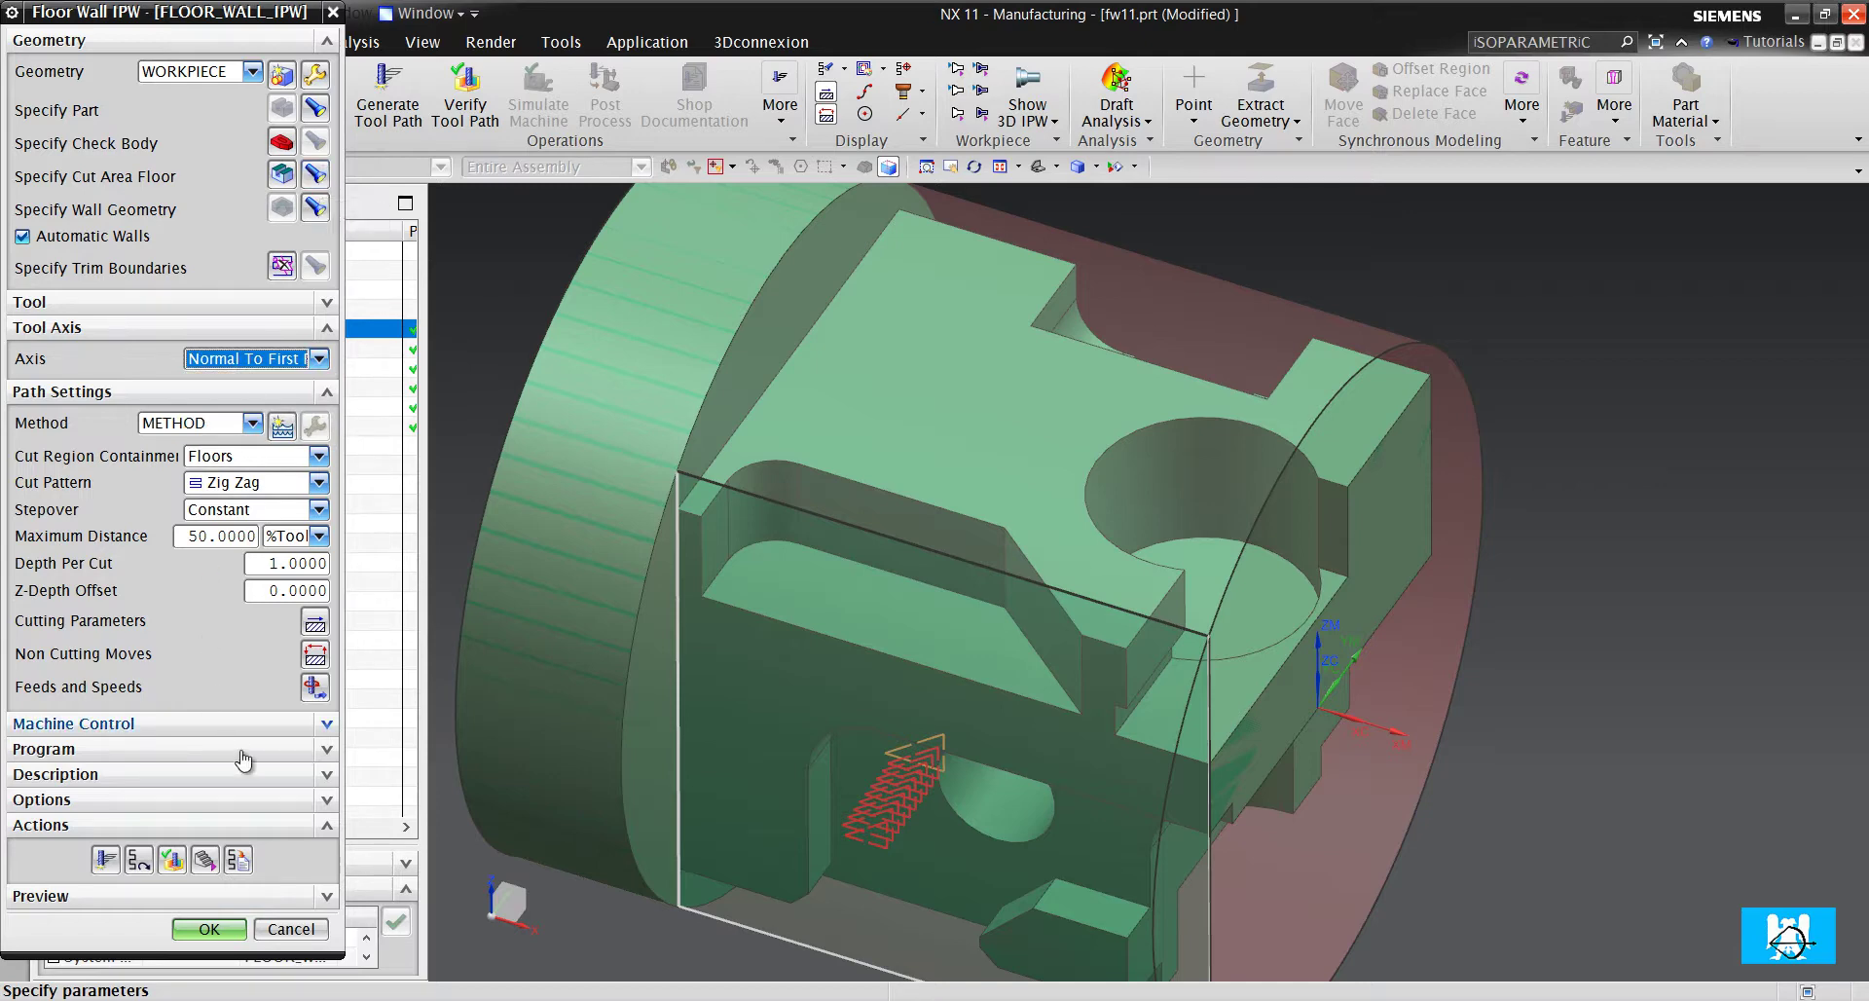
{"action": "left_click", "coordinate": [290, 929]}
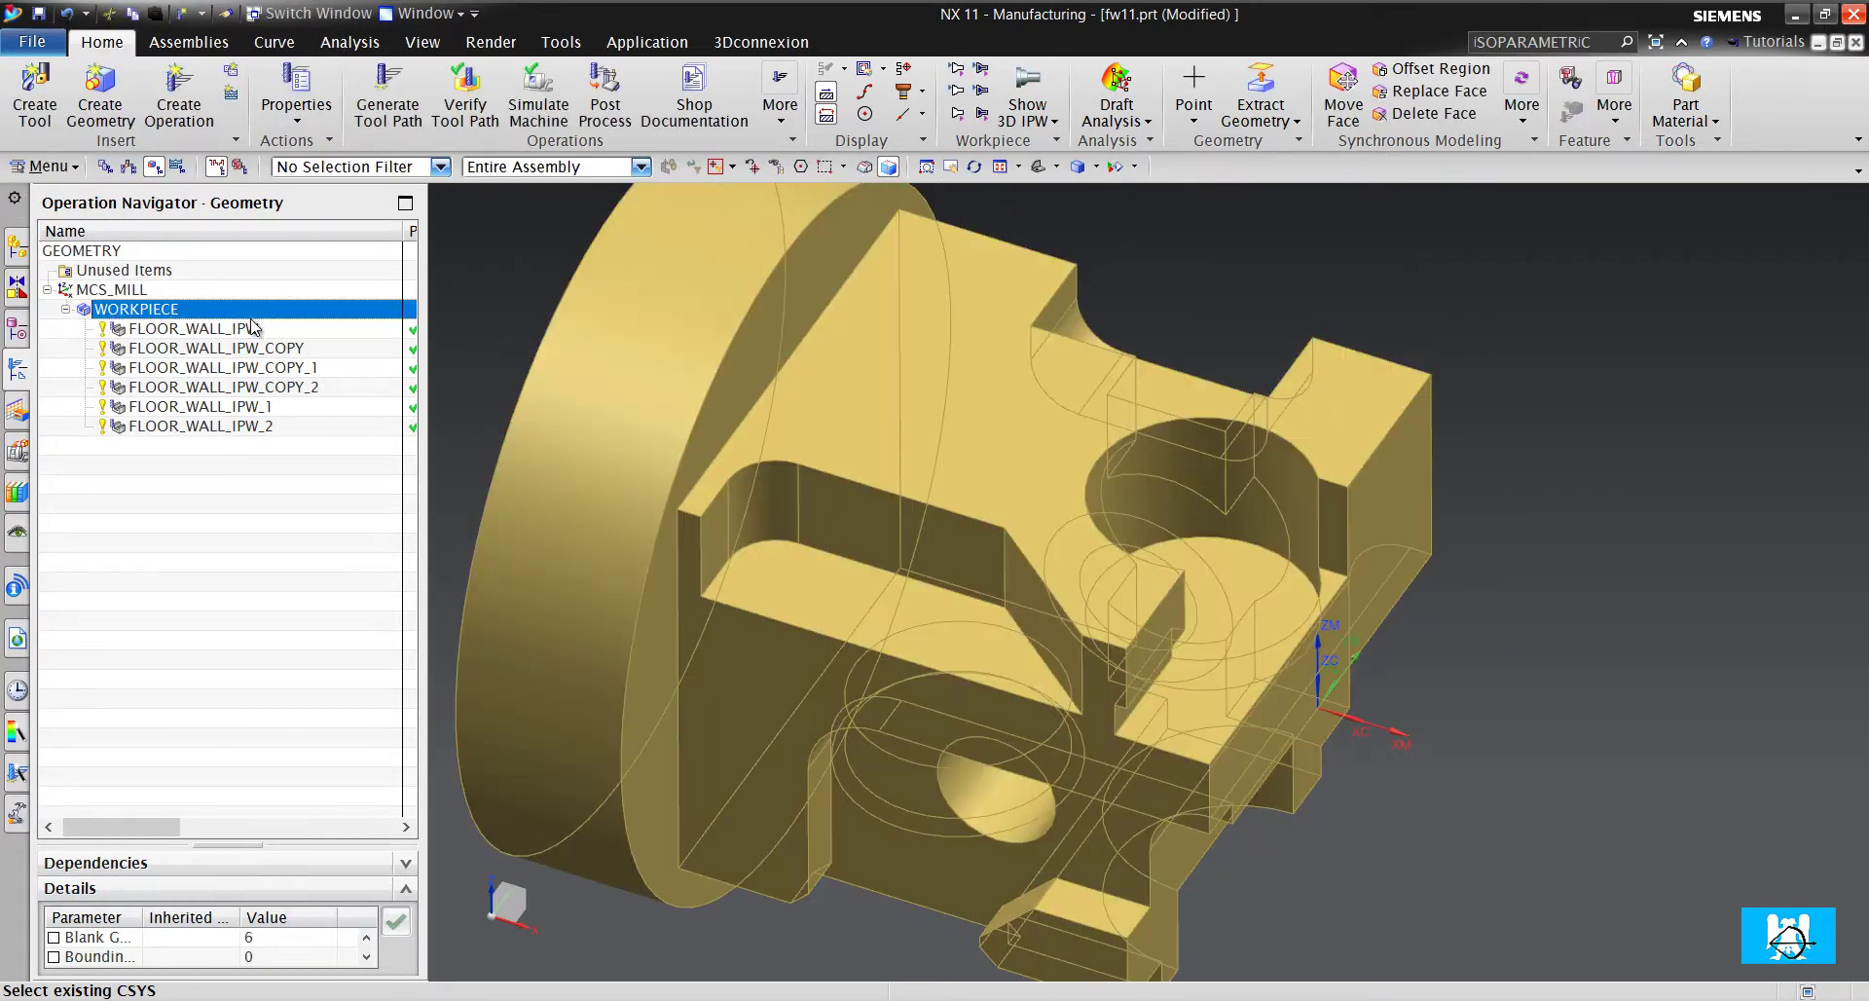
Examine the tool path of FLOOR_WALL_IPW on the part from several view directions
{"action": "left_click", "coordinate": [255, 330]}
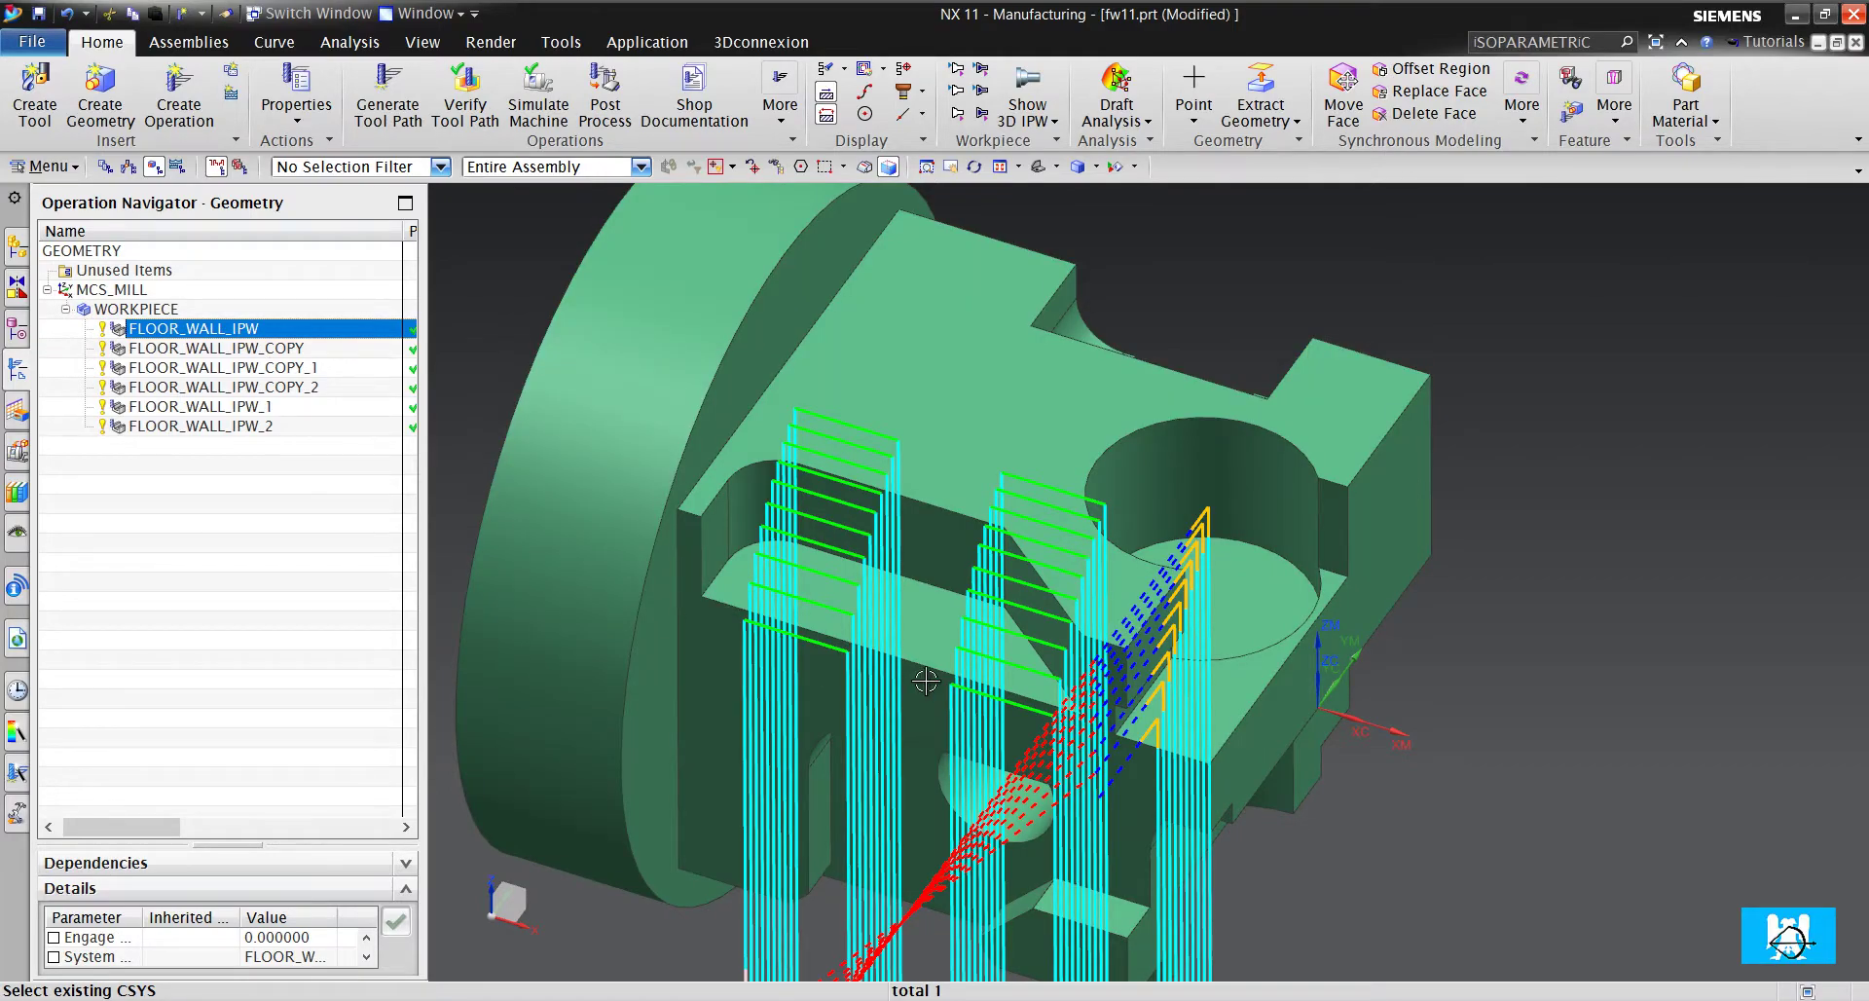
{"action": "middle_click_drag", "start_coordinate": [929, 681], "coordinate": [951, 508]}
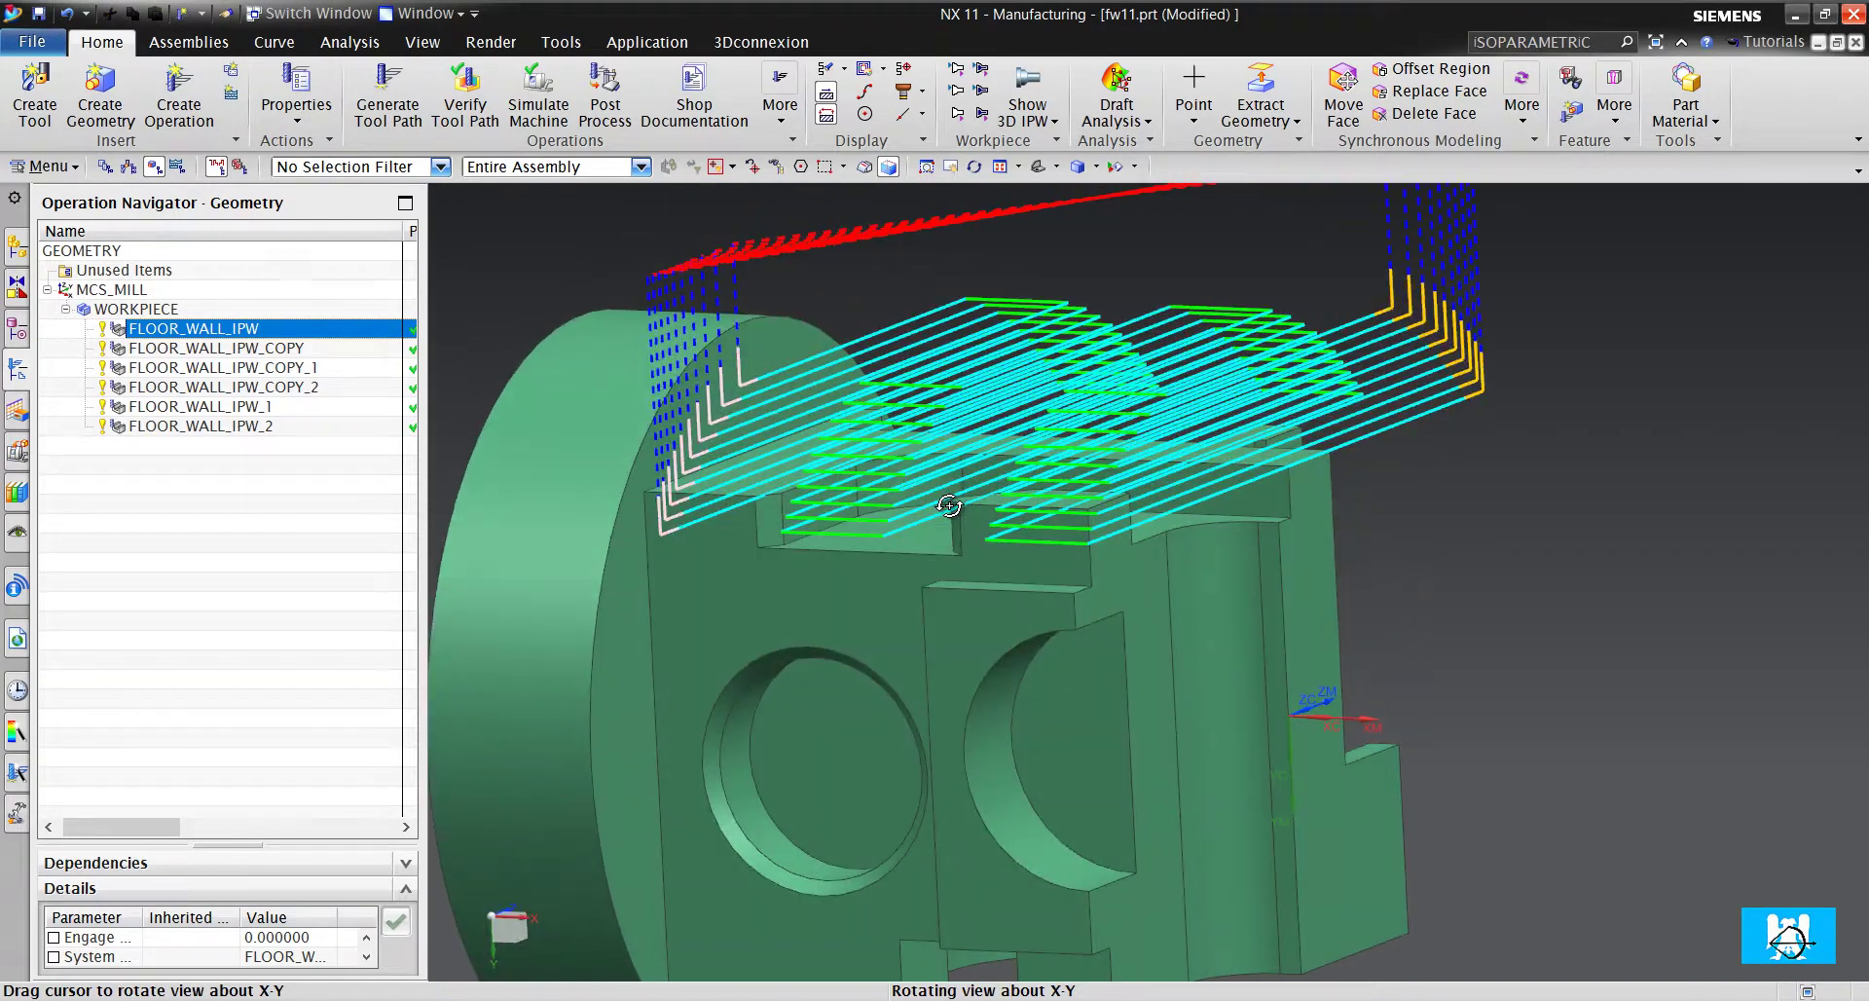
{"action": "scroll", "coordinate": [919, 523], "scroll_direction": "down", "scroll_amount": 4}
{"action": "scroll", "coordinate": [919, 525], "scroll_direction": "up", "scroll_amount": 3}
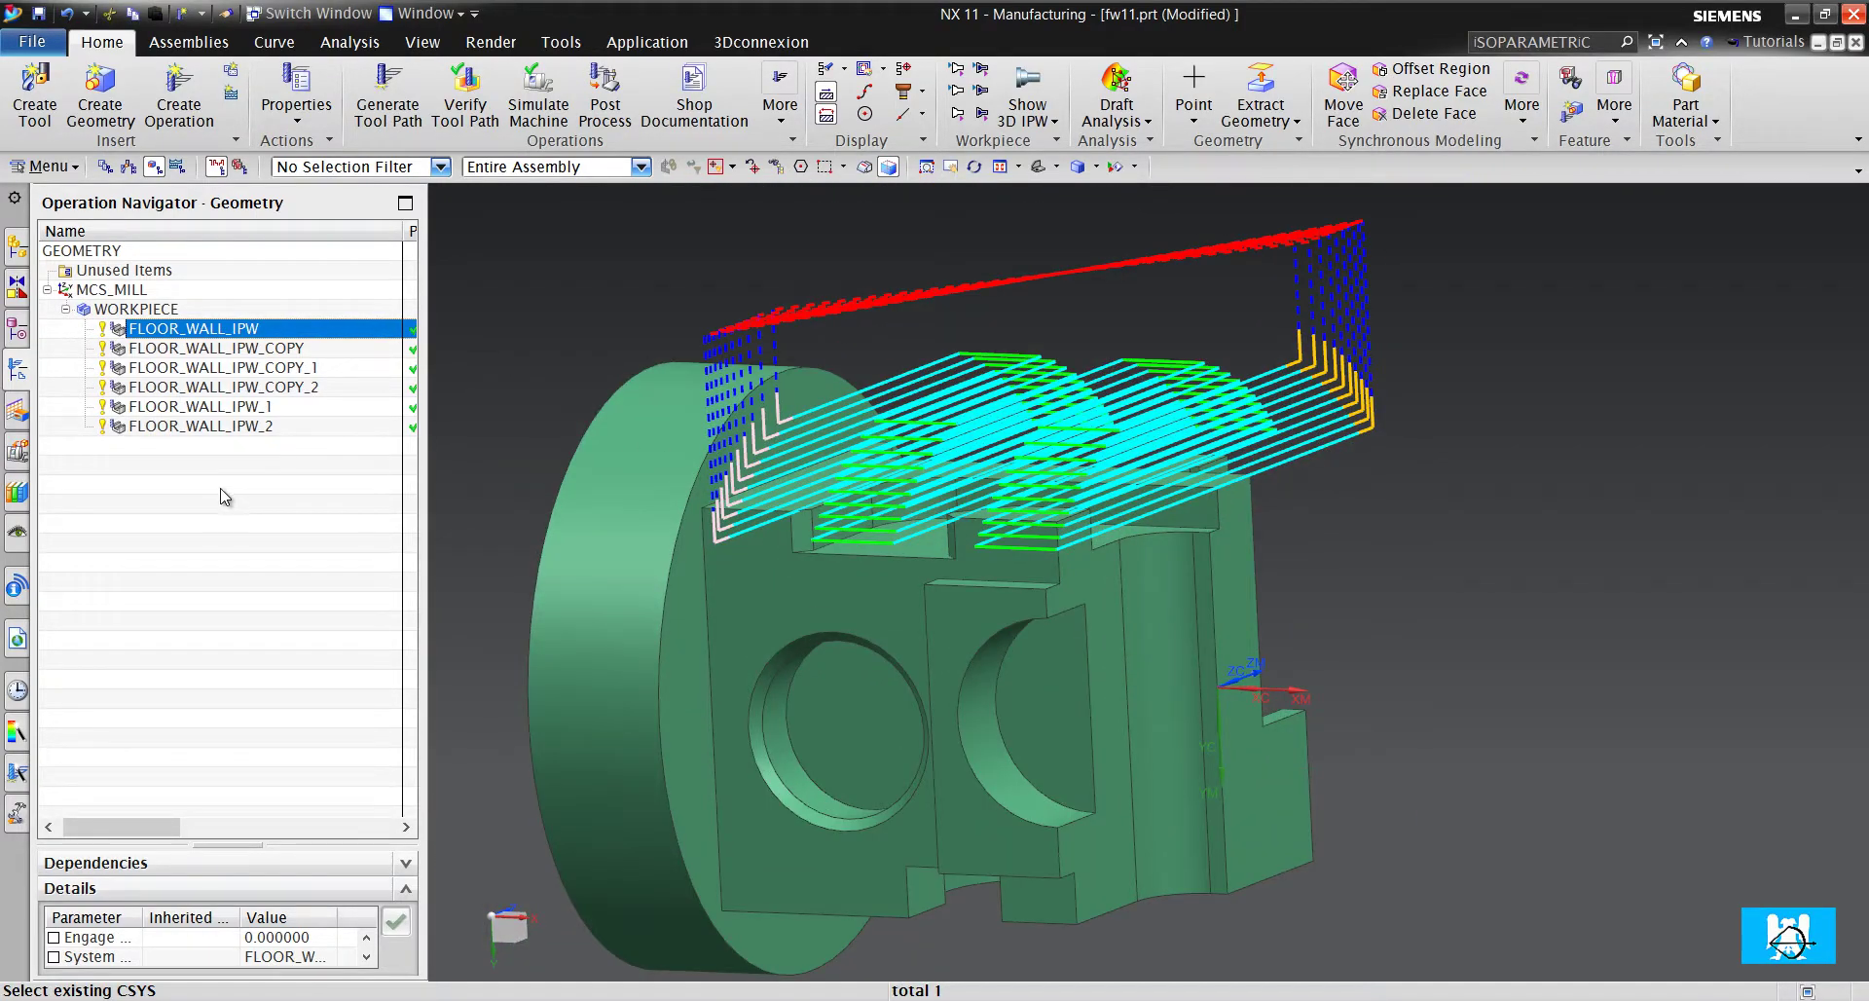
{"action": "left_click", "coordinate": [271, 331]}
{"action": "scroll", "coordinate": [1118, 410], "scroll_direction": "down", "scroll_amount": 1}
{"action": "scroll", "coordinate": [1188, 361], "scroll_direction": "up", "scroll_amount": 1}
{"action": "middle_click_drag", "start_coordinate": [1188, 360], "coordinate": [1183, 429]}
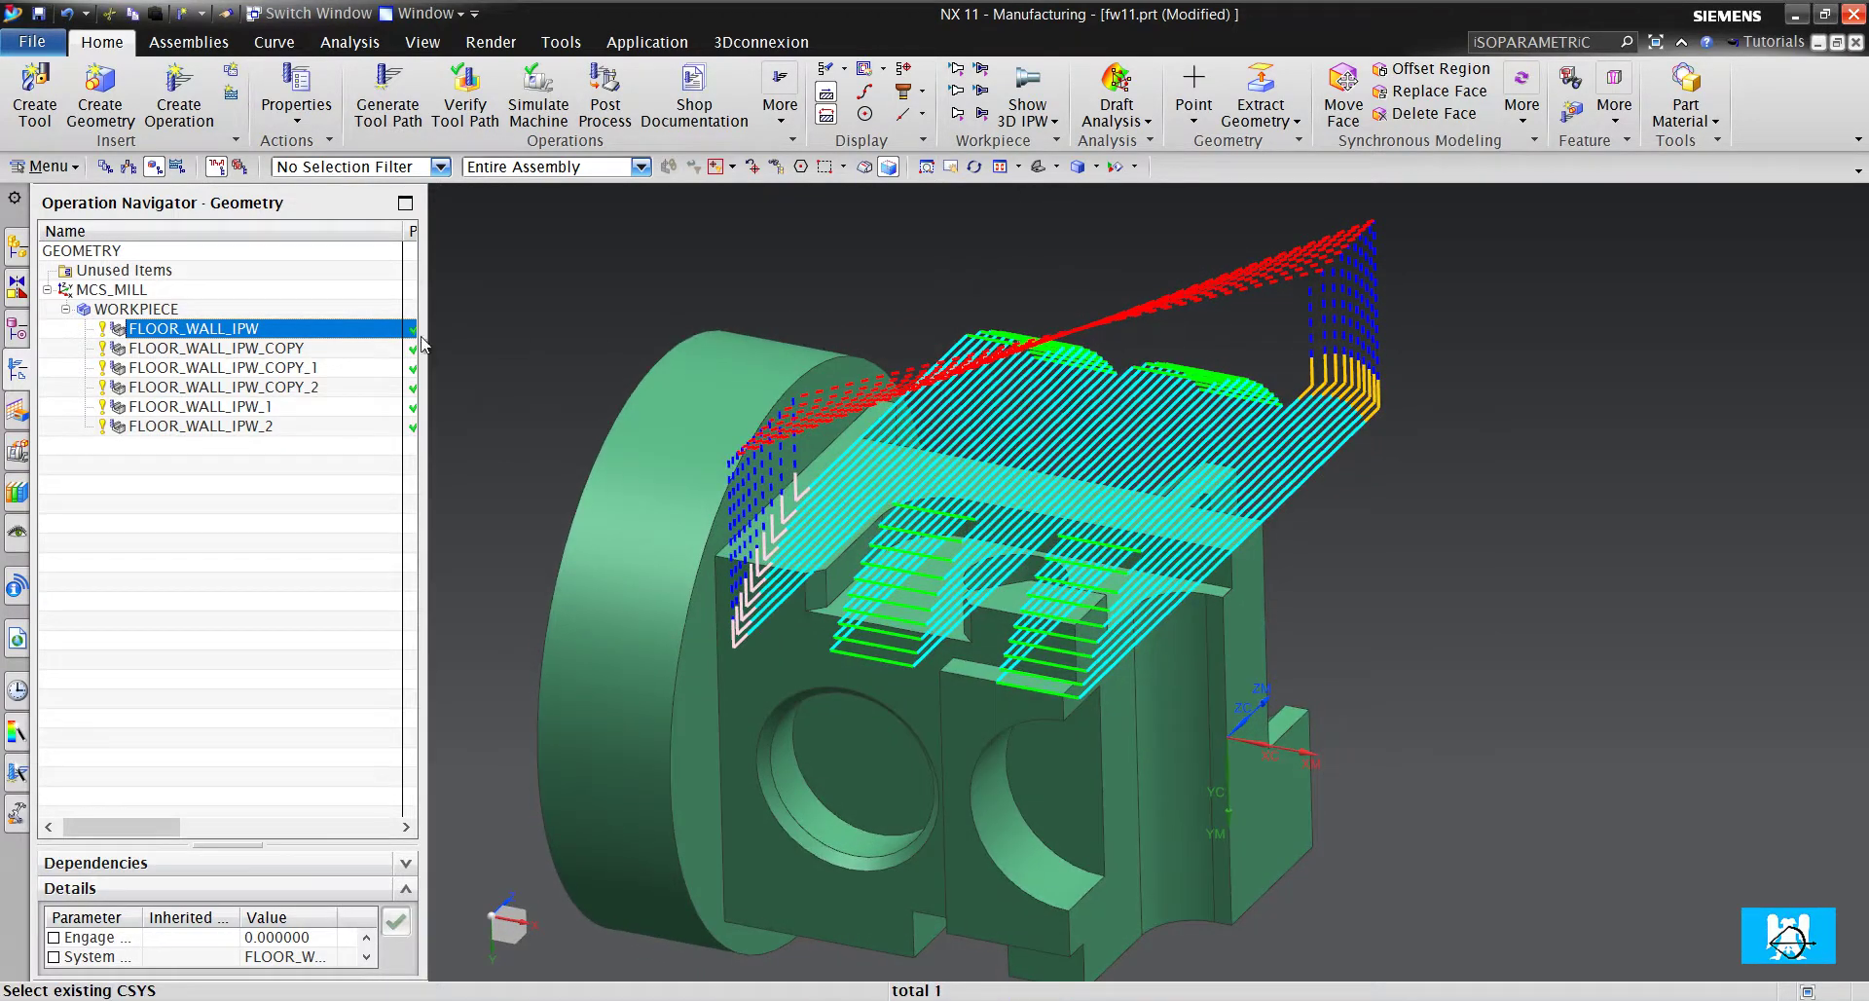
Compare the tool path directions of the three copied operations with that of FLOOR_WALL_IPW
{"action": "left_click", "coordinate": [279, 348]}
{"action": "middle_click_drag", "start_coordinate": [990, 491], "coordinate": [492, 502]}
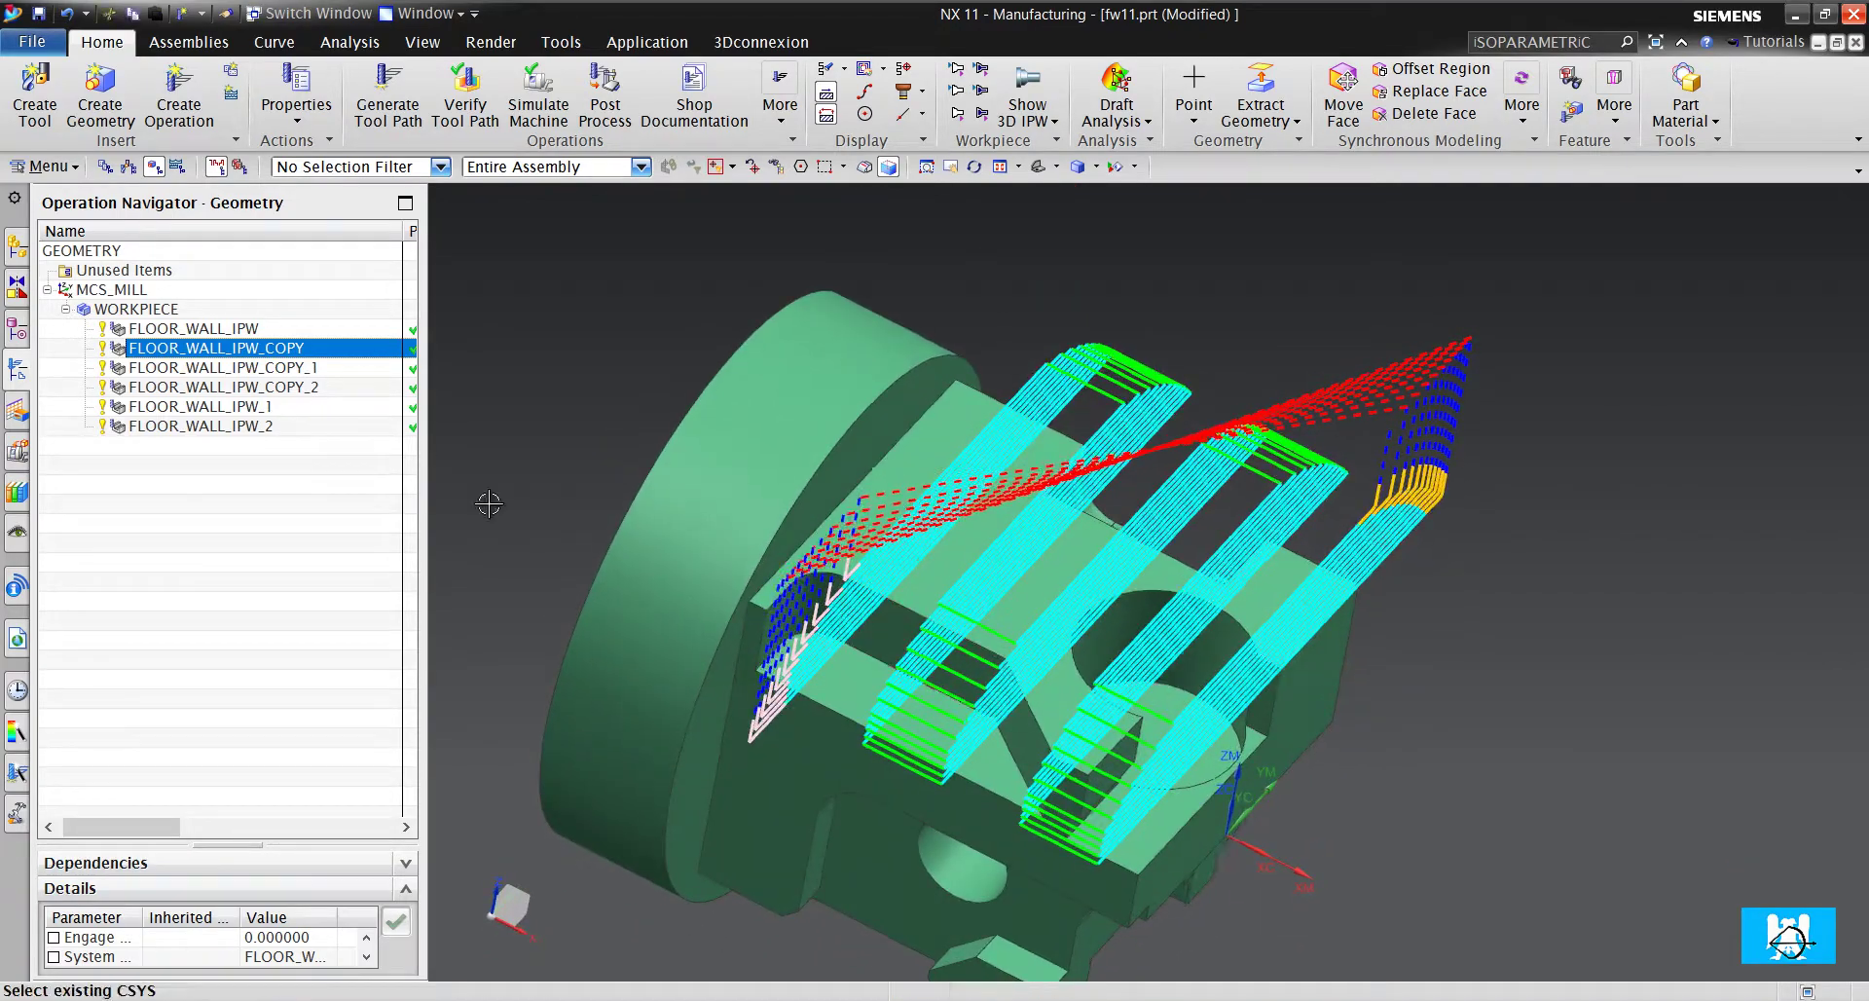
{"action": "left_click", "coordinate": [343, 370]}
{"action": "middle_click_drag", "start_coordinate": [1032, 419], "coordinate": [930, 570]}
{"action": "left_click", "coordinate": [269, 389]}
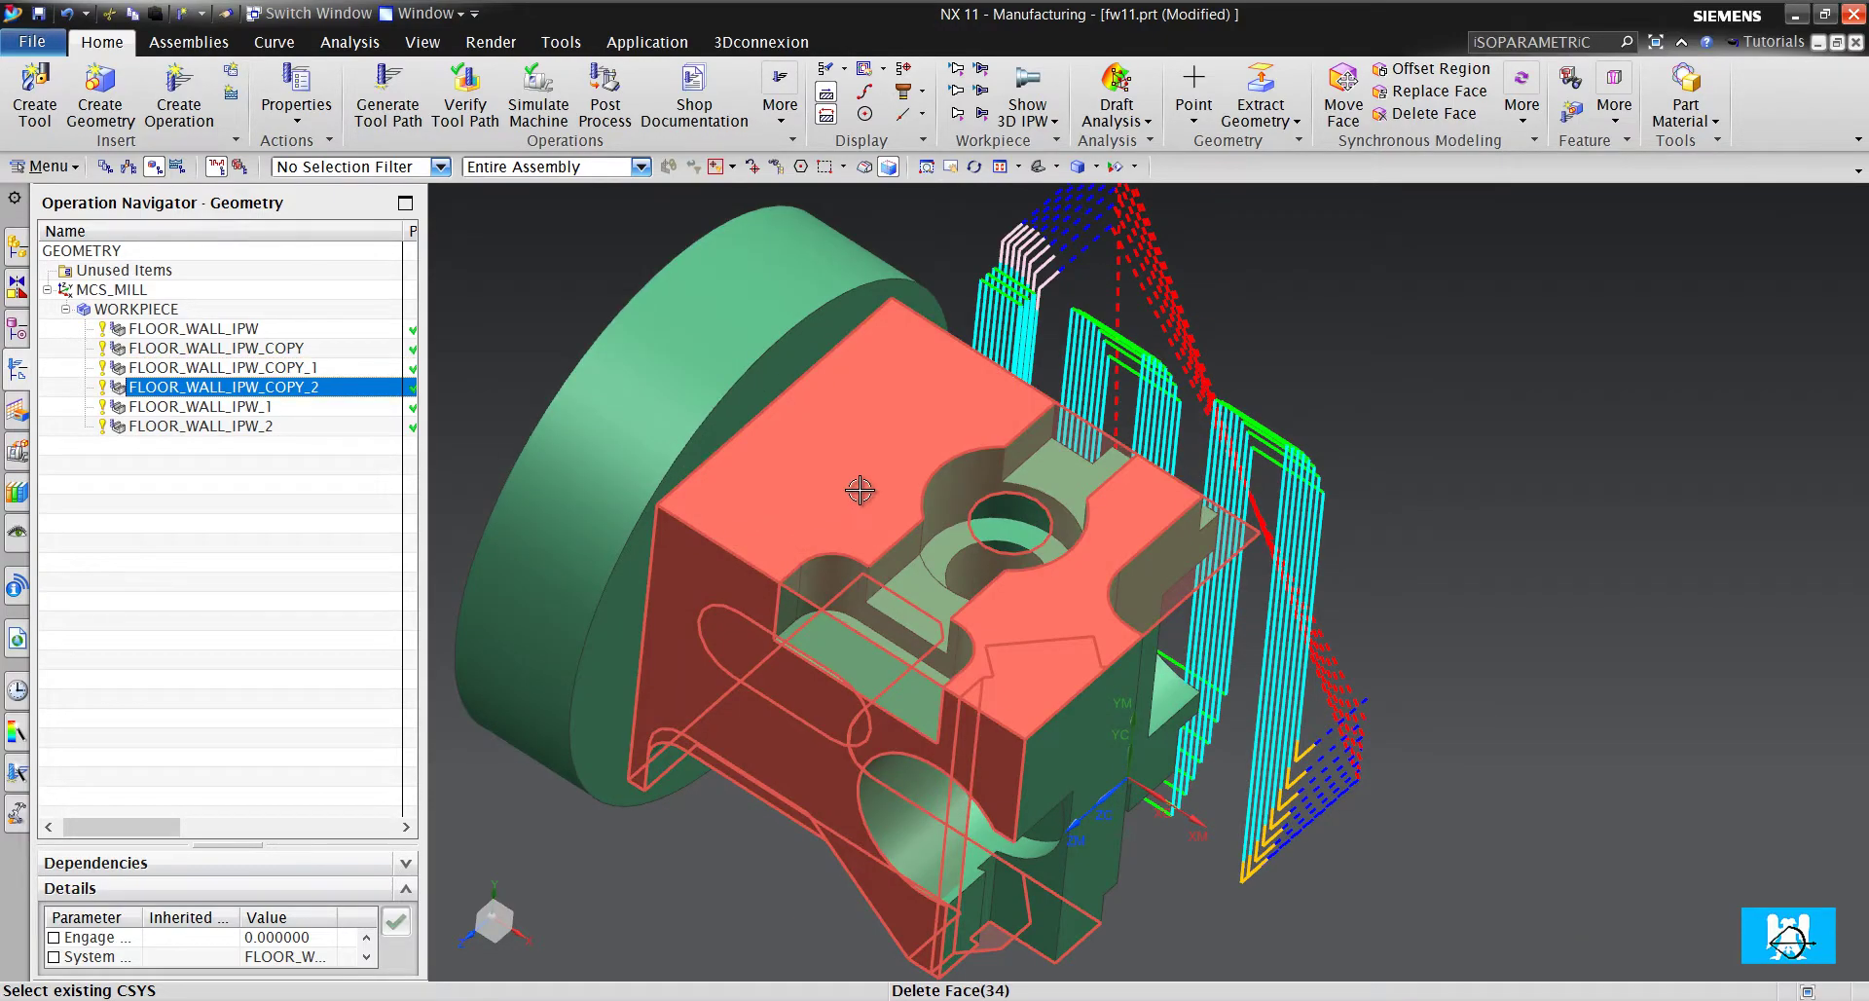
{"action": "middle_click_drag", "start_coordinate": [862, 490], "coordinate": [990, 294]}
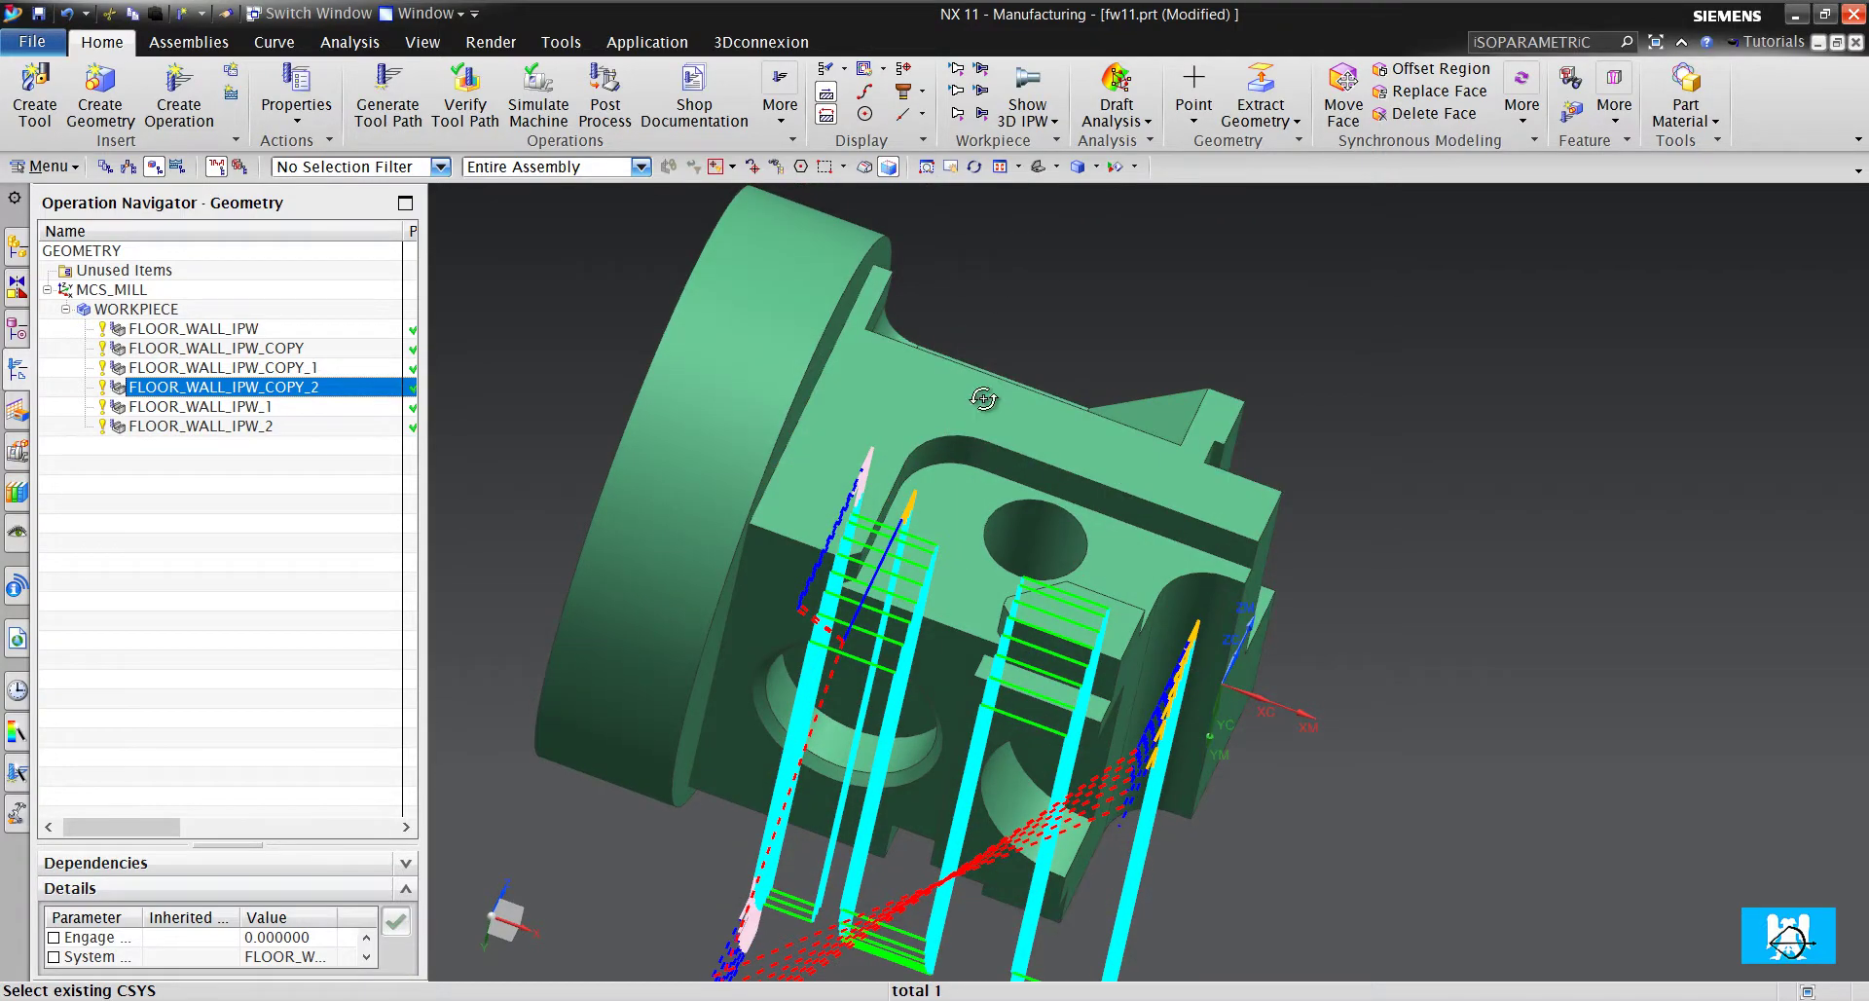
{"action": "middle_click_drag", "start_coordinate": [984, 400], "coordinate": [993, 268]}
{"action": "left_click", "coordinate": [284, 331]}
{"action": "middle_click_drag", "start_coordinate": [985, 447], "coordinate": [973, 604]}
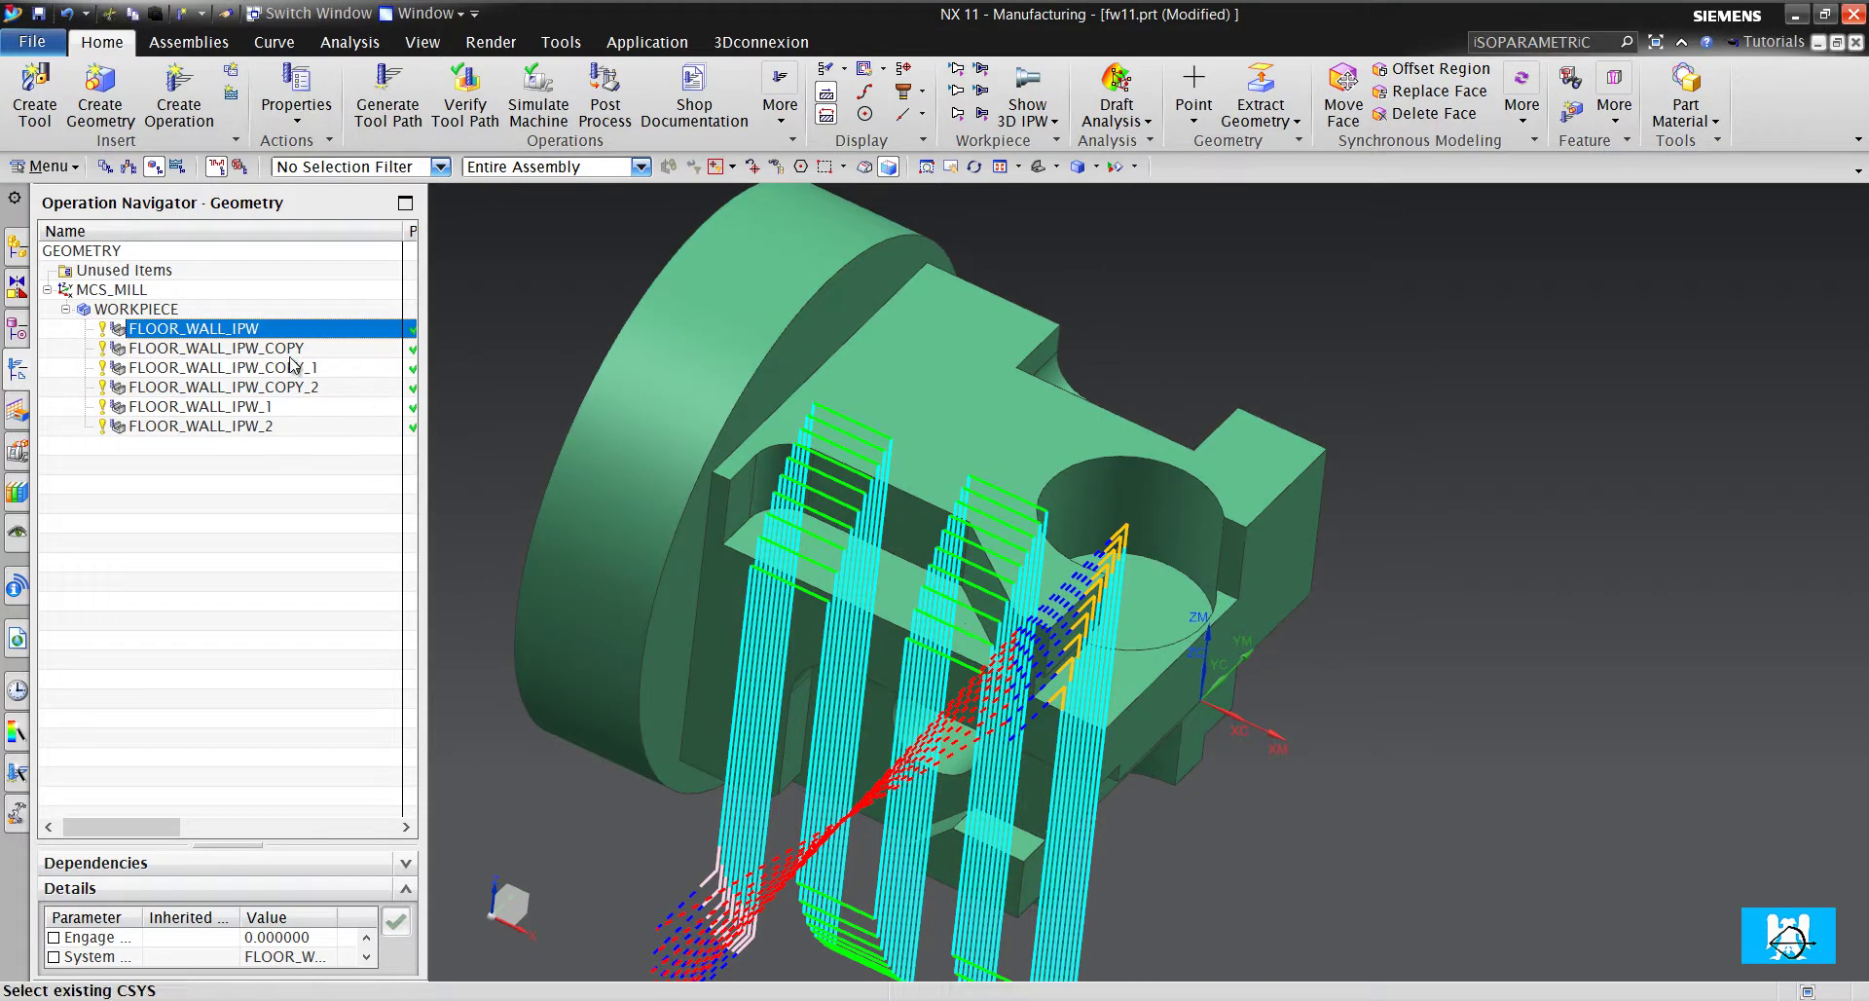
{"action": "left_click", "coordinate": [293, 348]}
{"action": "left_click", "coordinate": [236, 489]}
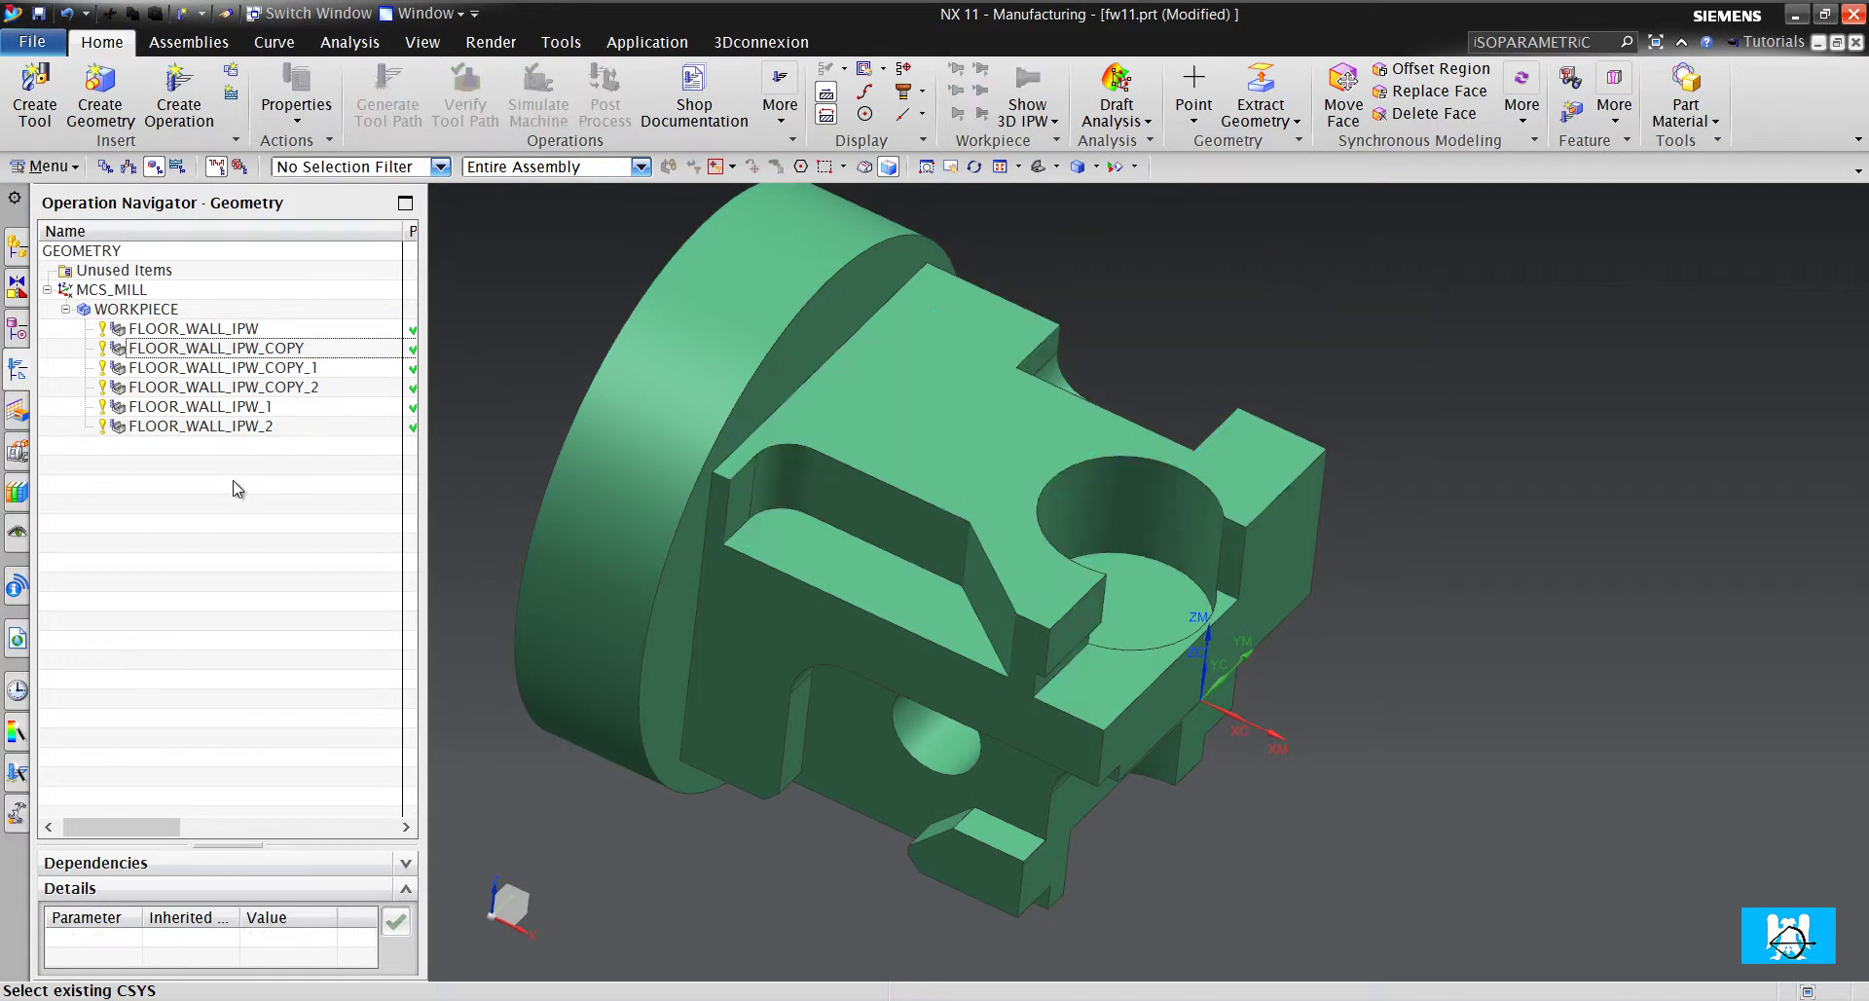
Postprocess FLOOR_WALL_IPW and FLOOR_WALL_IPW_COPY together with the OGUZ_4X postprocessor, overwriting fw11.ptp
{"action": "left_click", "coordinate": [240, 330]}
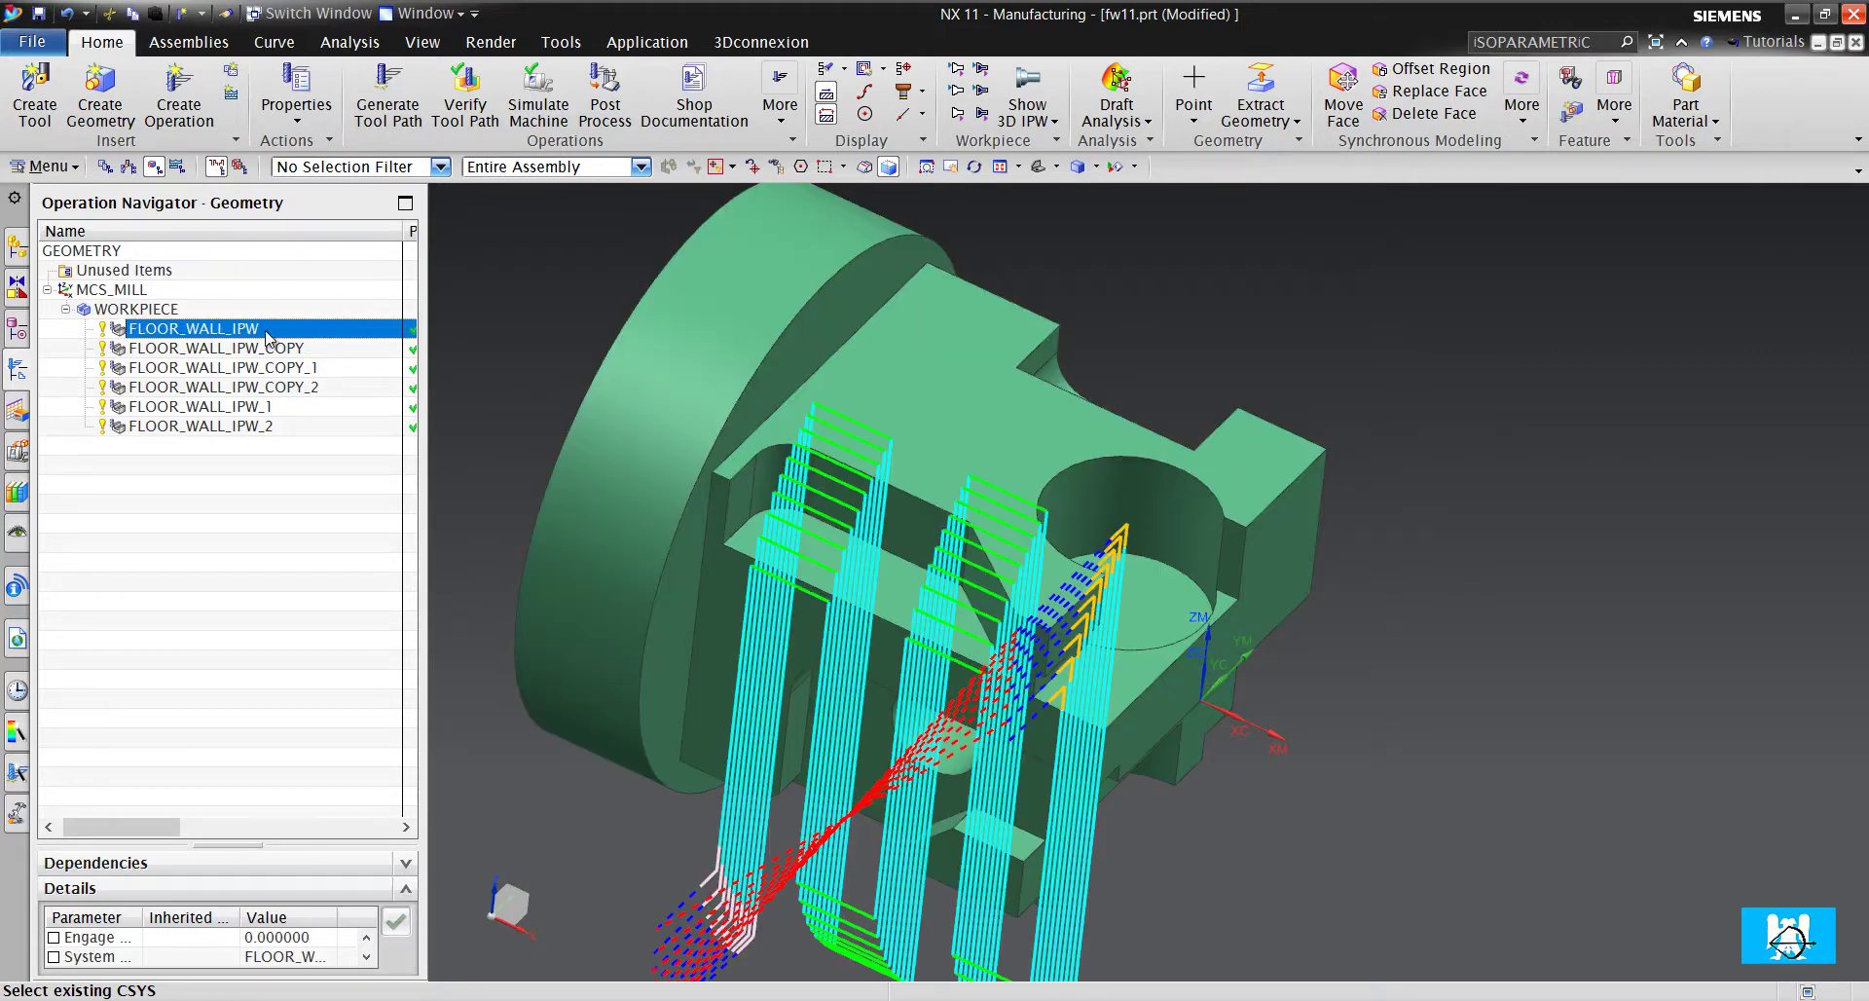
{"action": "left_click", "coordinate": [272, 350], "text": "ctrl"}
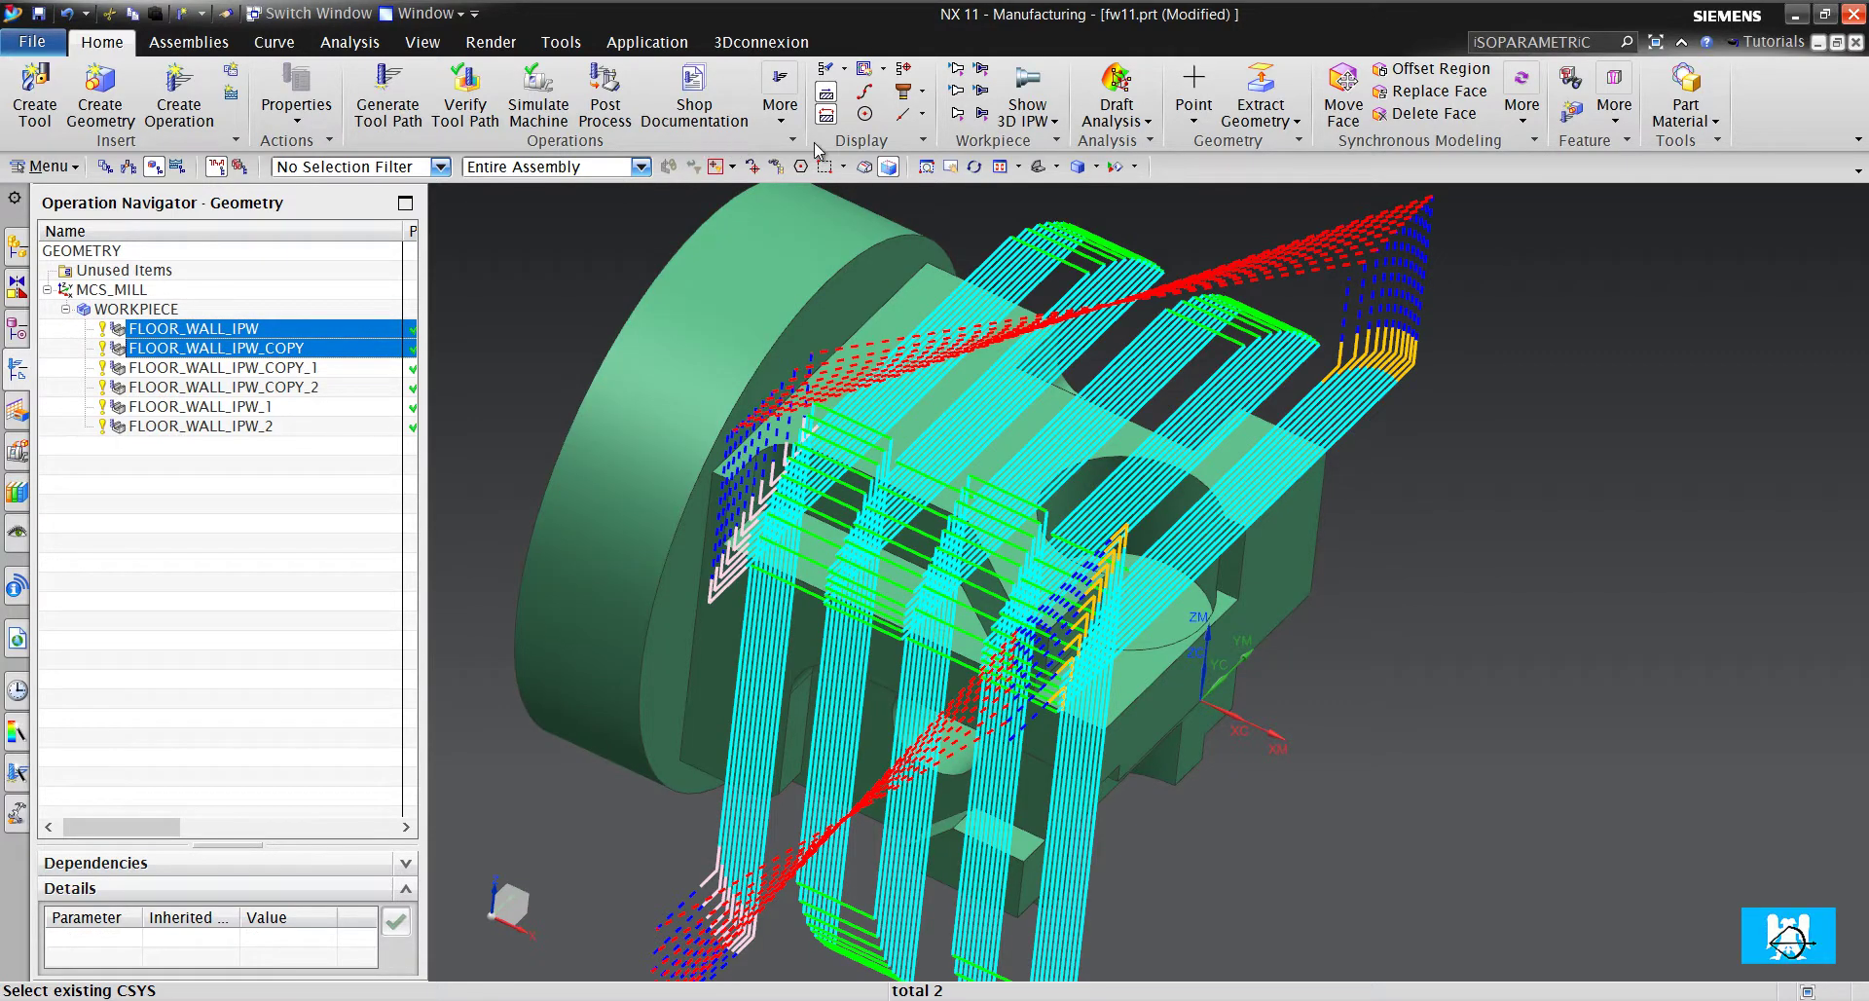
{"action": "left_click", "coordinate": [604, 98]}
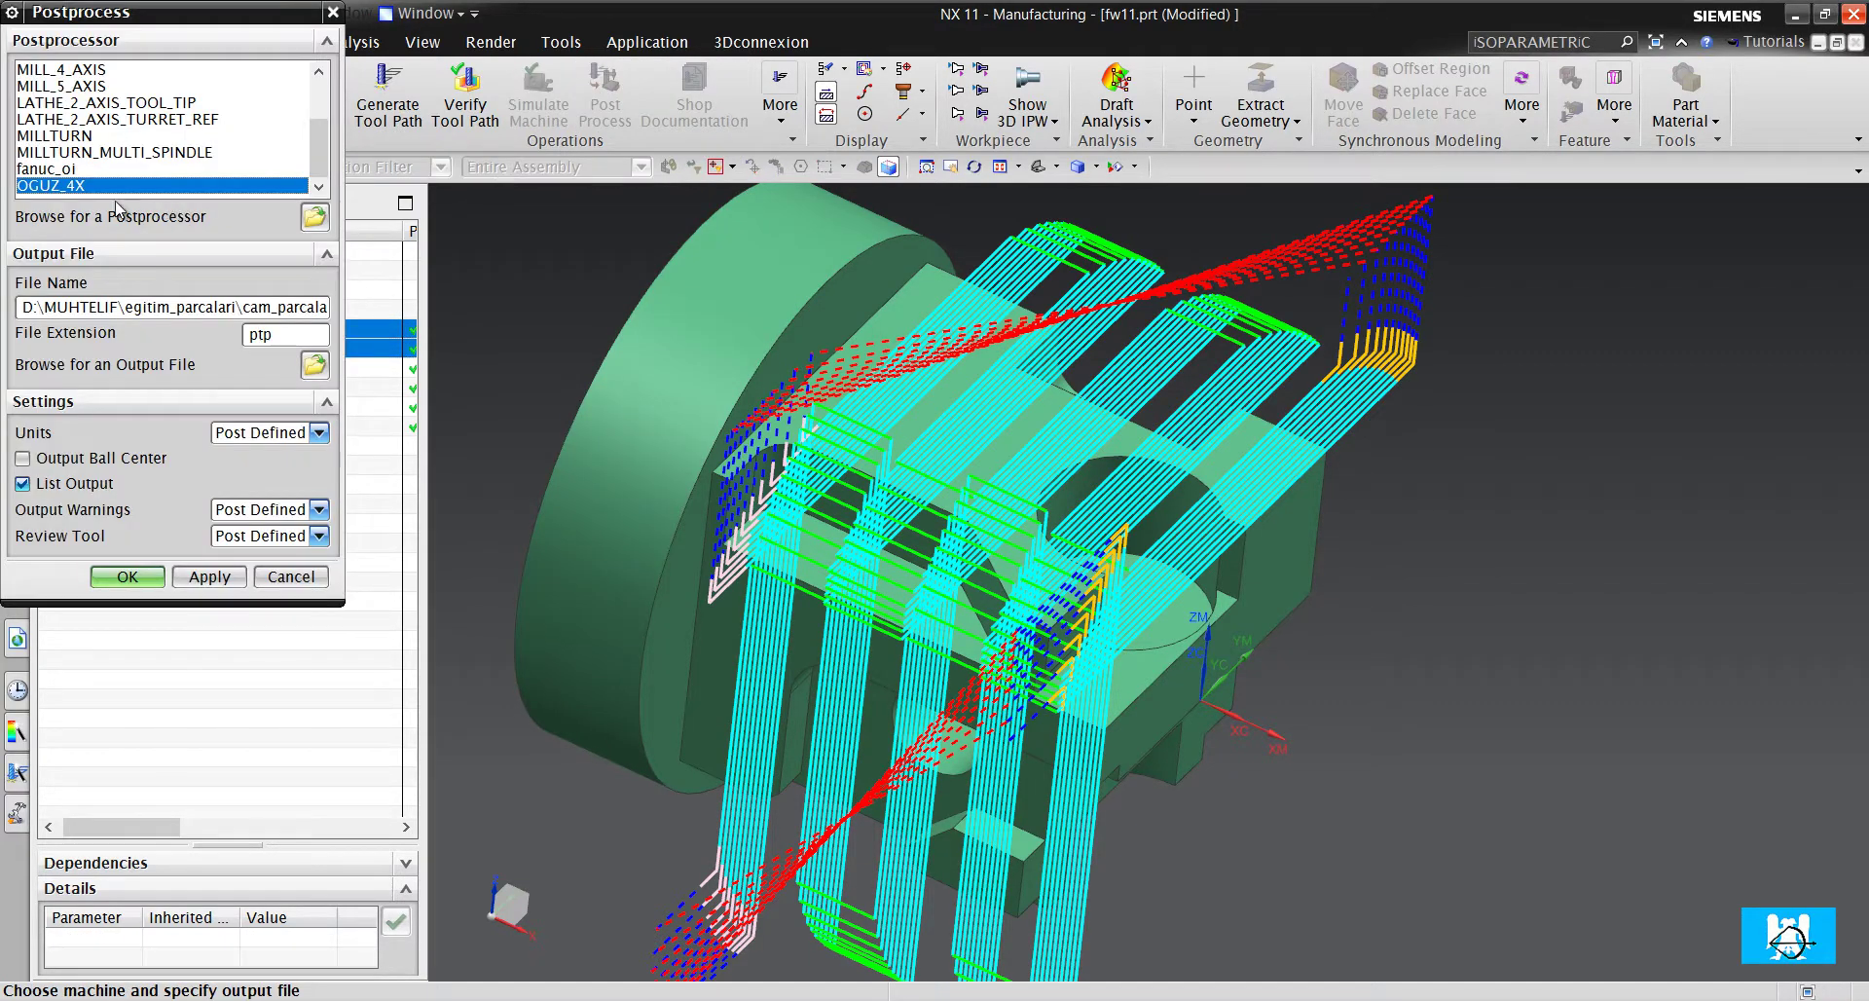
{"action": "left_click", "coordinate": [148, 584]}
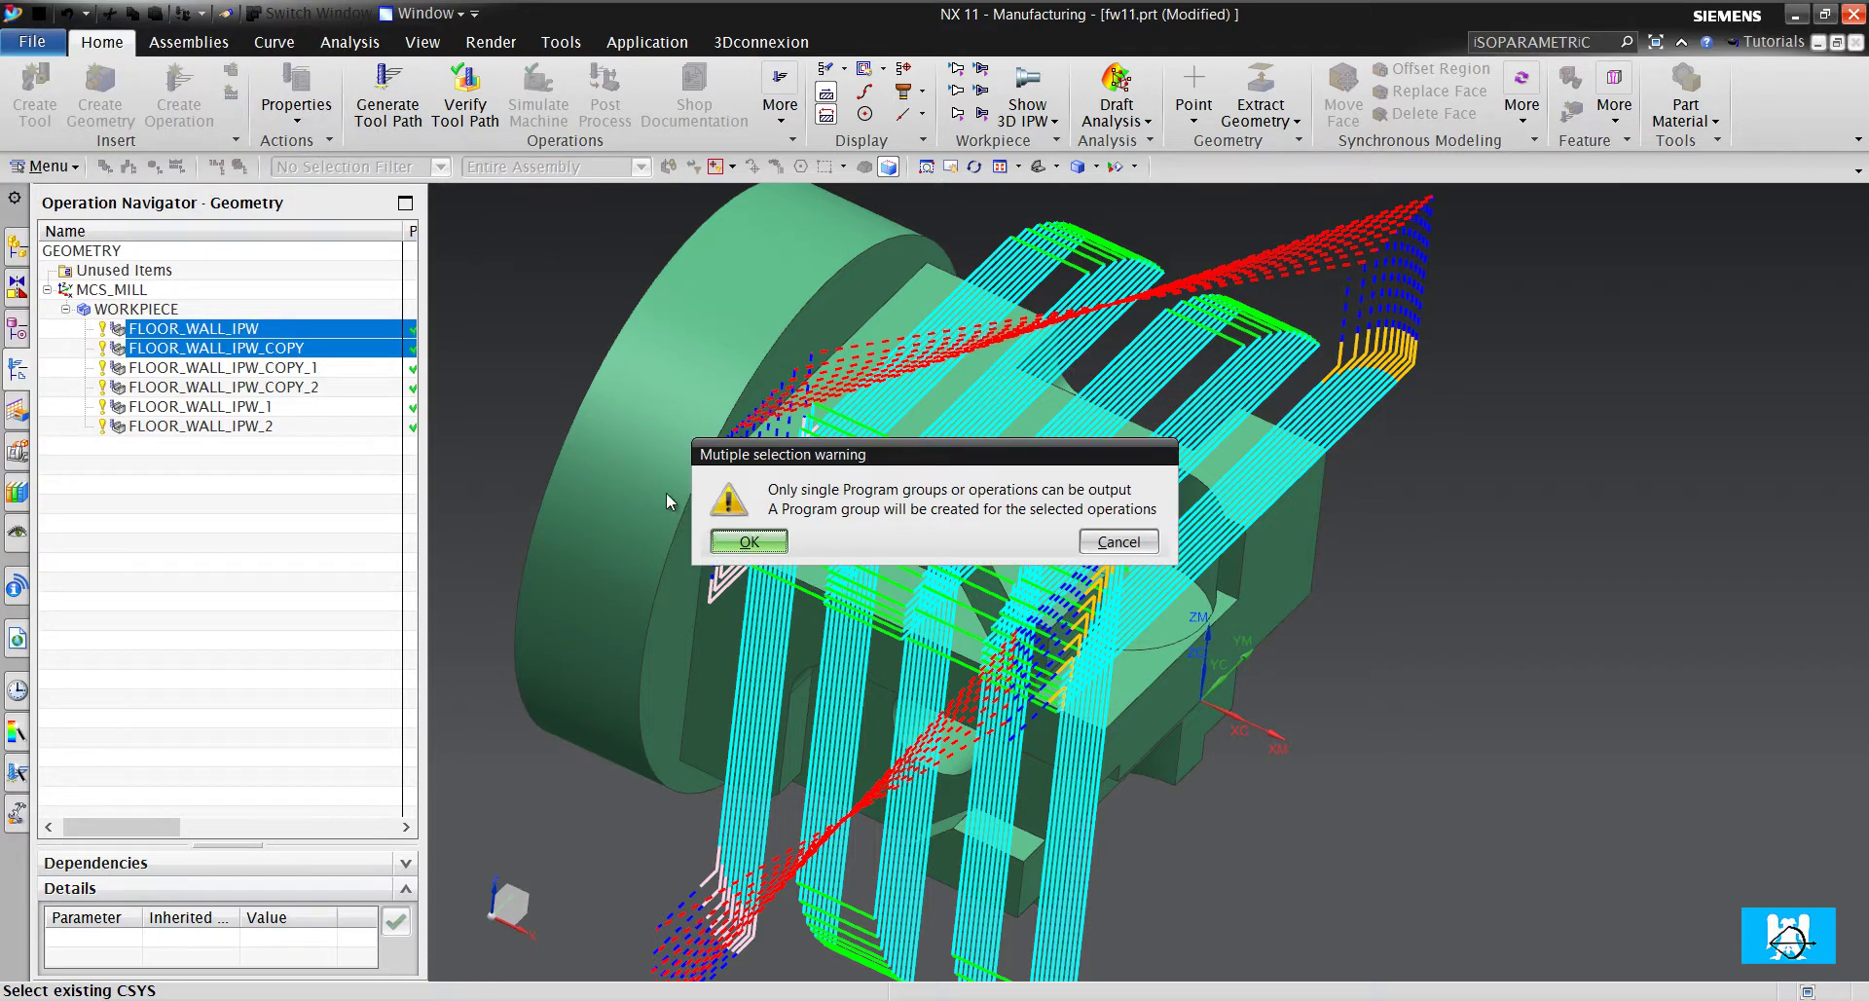
{"action": "left_click", "coordinate": [750, 542]}
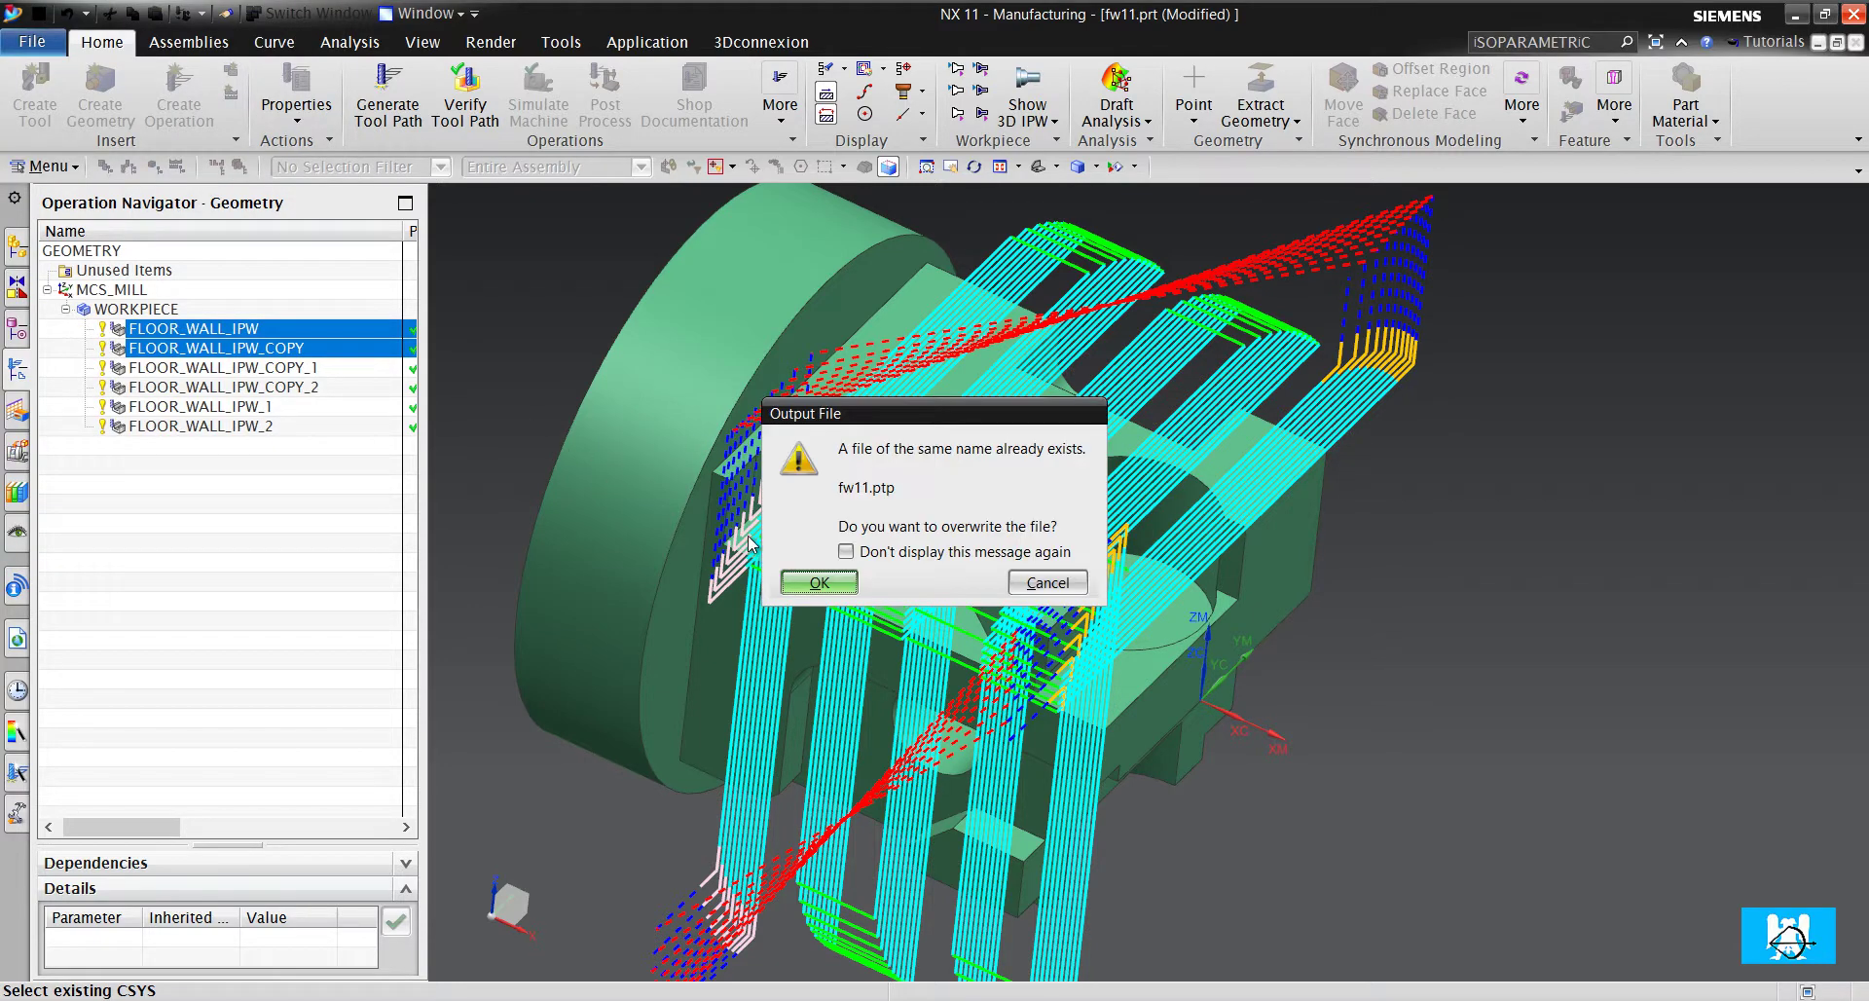
{"action": "left_click", "coordinate": [817, 581]}
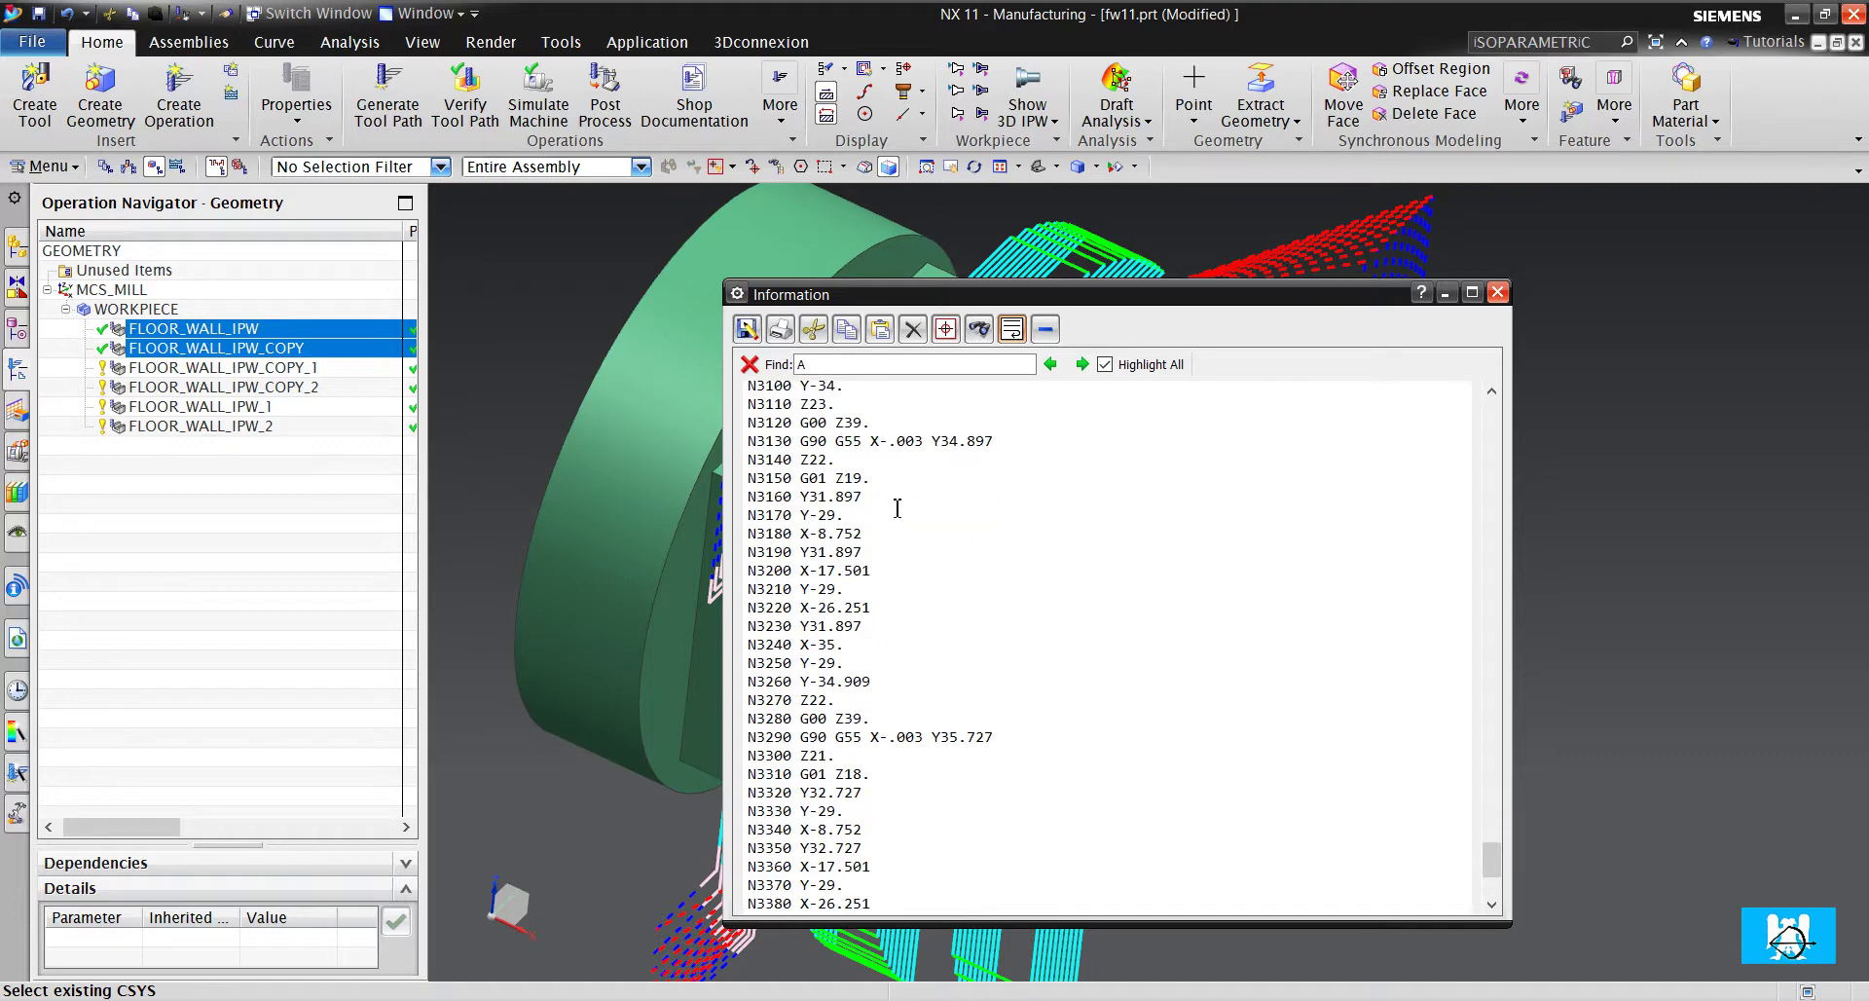
Find the A-axis rotation values for both operations in the NC code listing, and close the listing
{"action": "scroll", "coordinate": [897, 507], "scroll_direction": "up", "scroll_amount": 20}
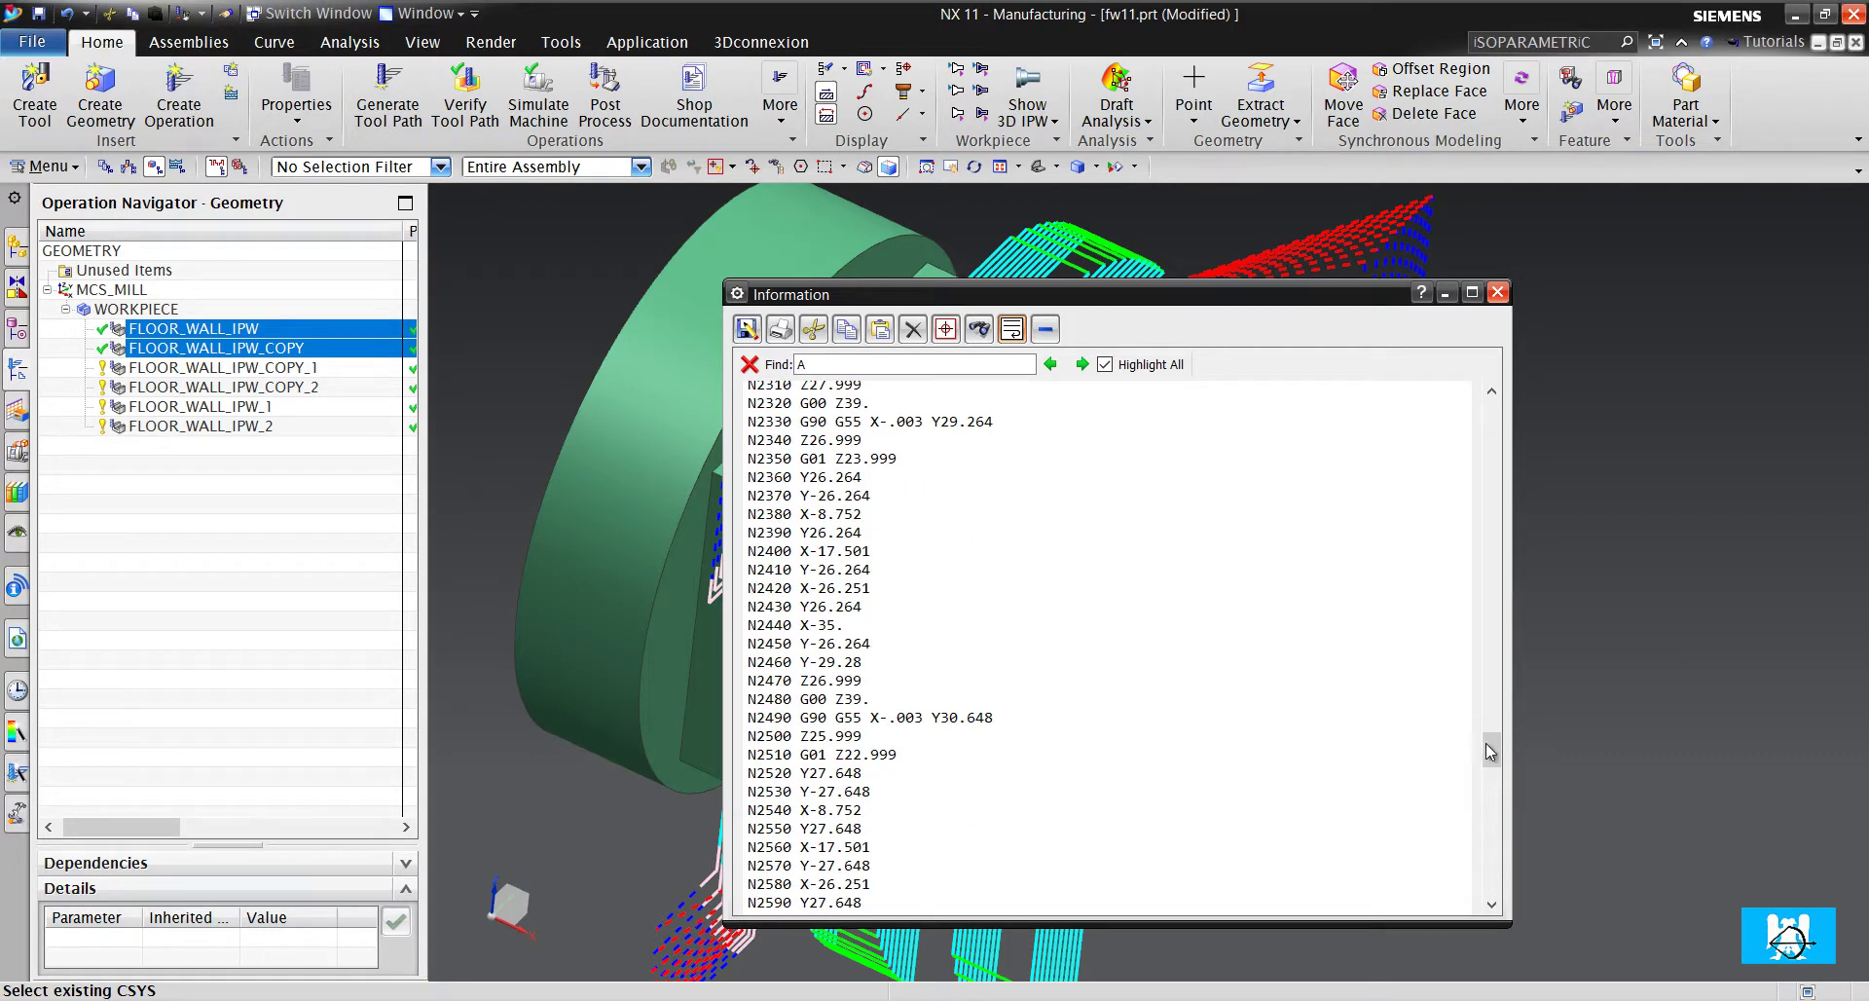
{"action": "left_click_drag", "start_coordinate": [1489, 752], "coordinate": [1490, 414]}
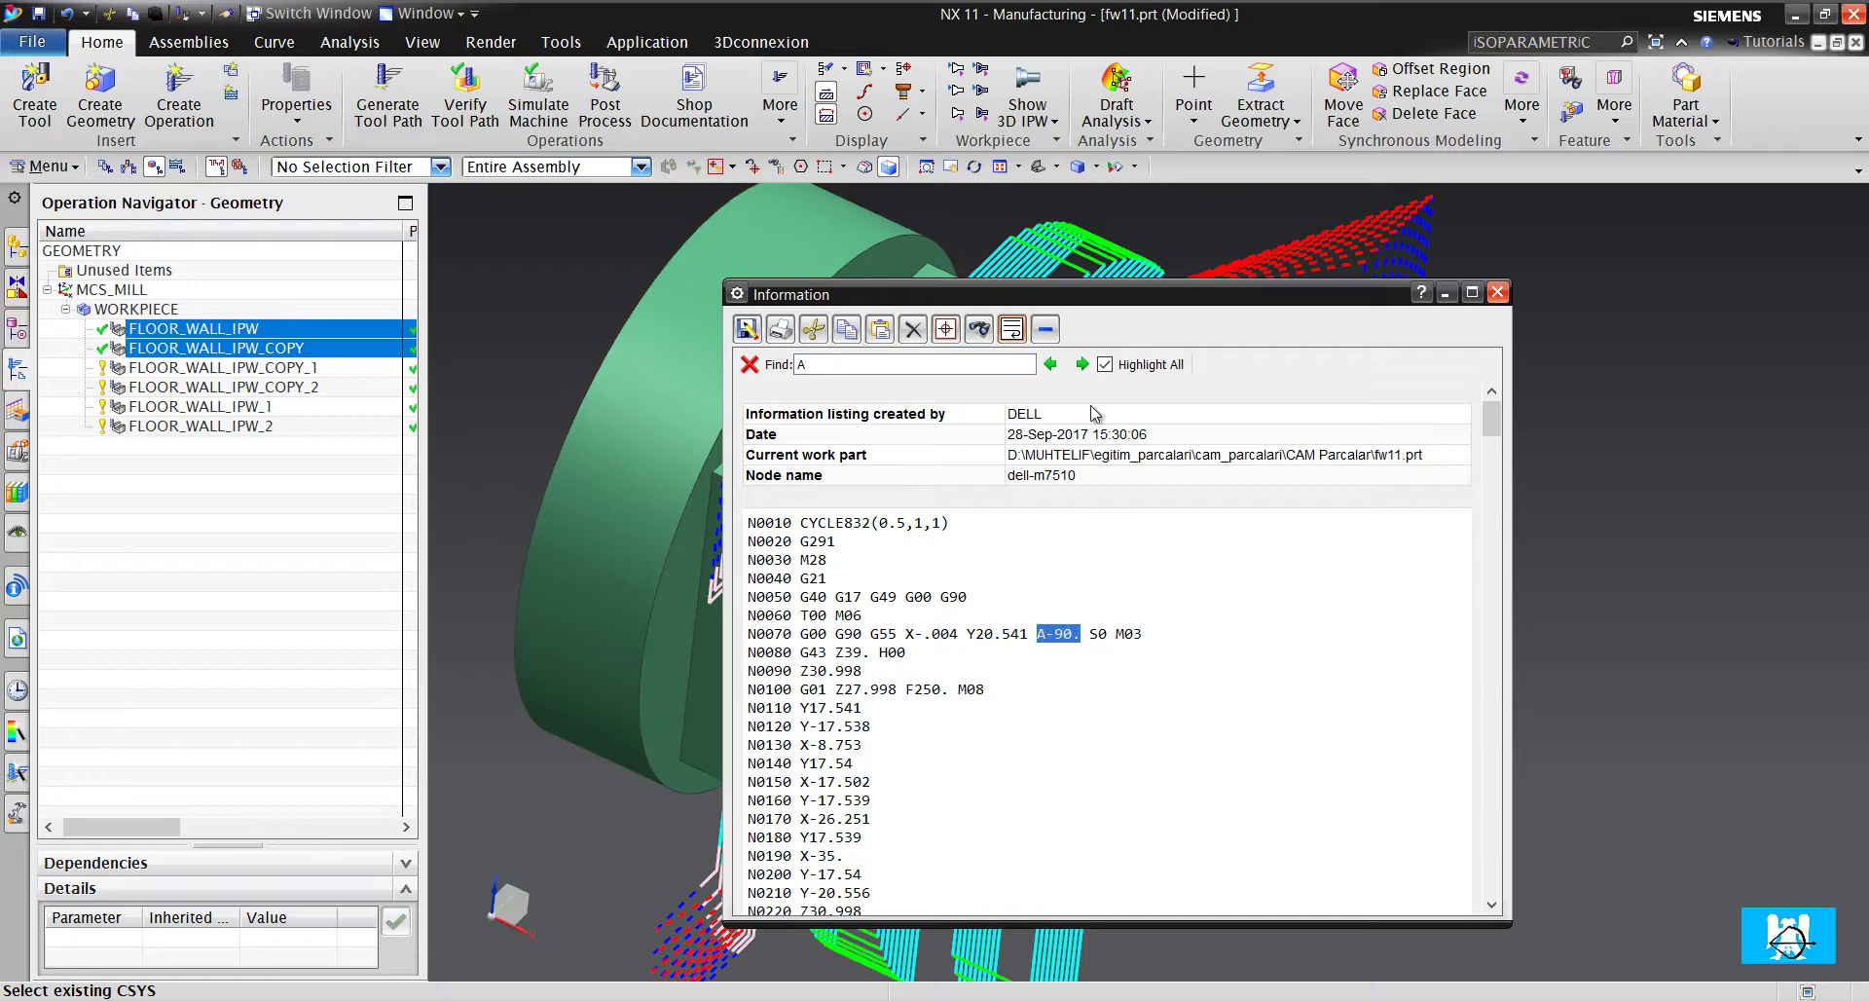
{"action": "left_click", "coordinate": [1081, 365]}
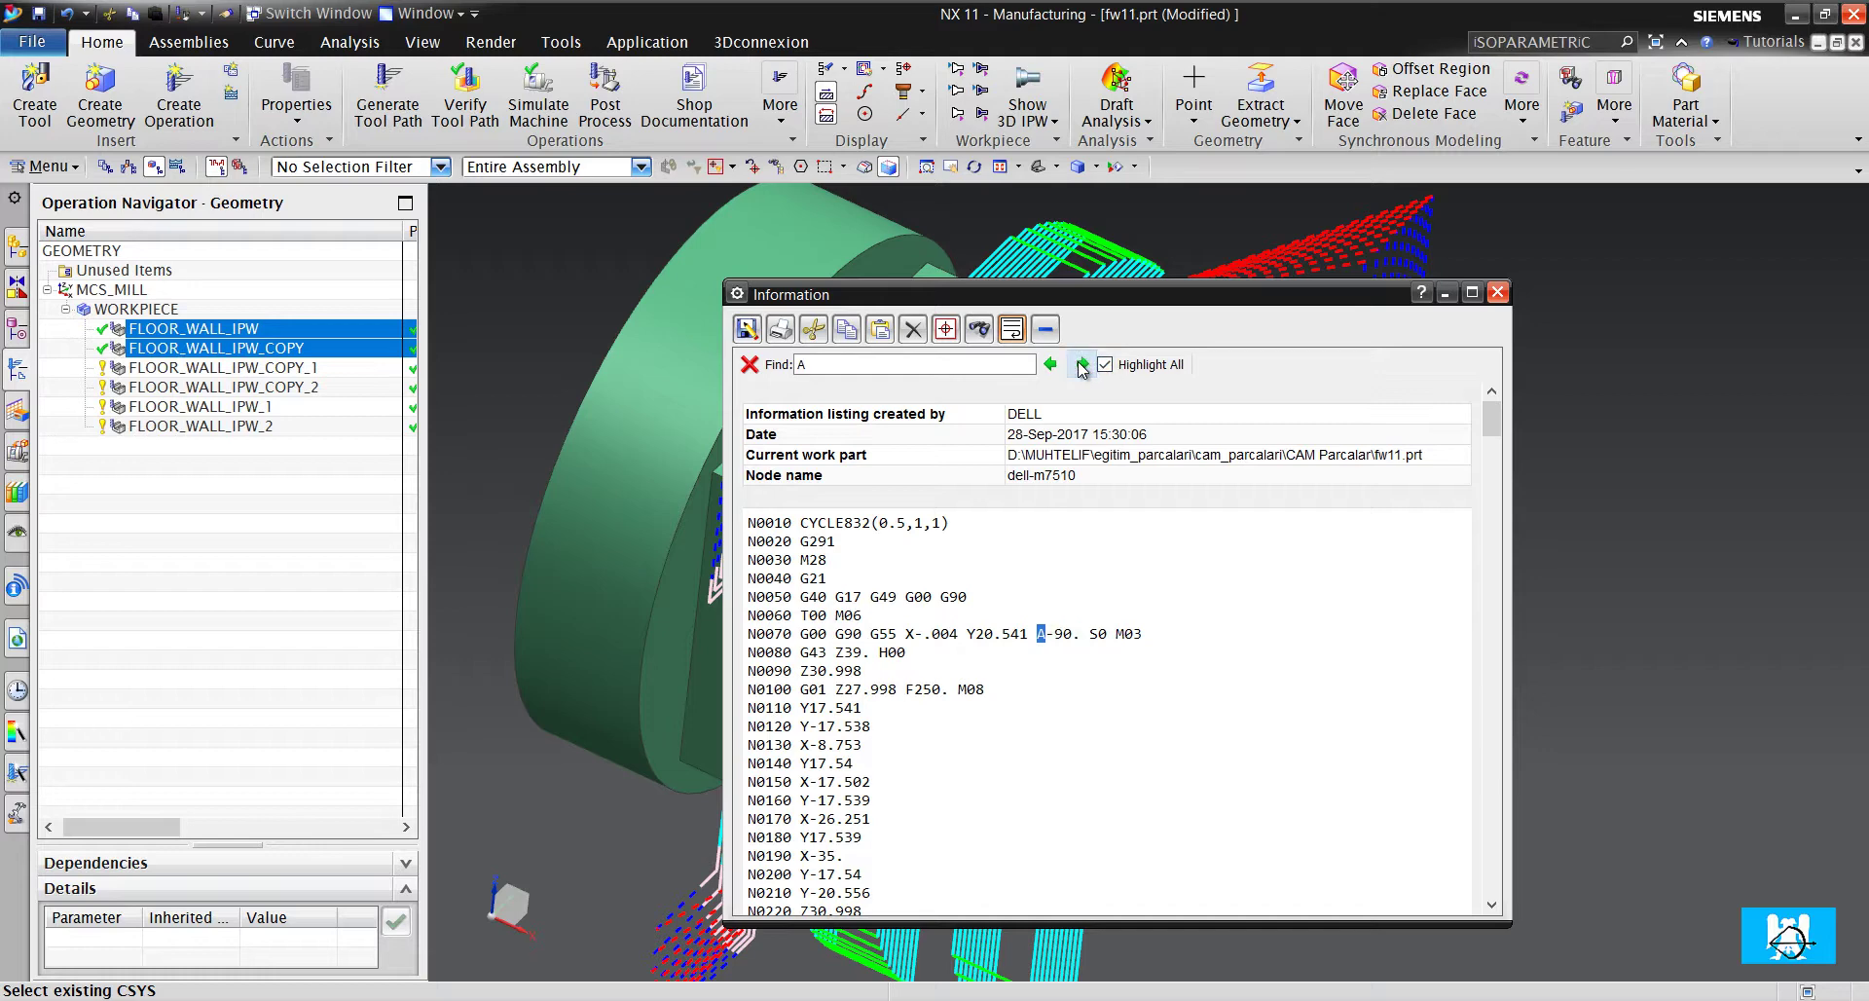
{"action": "left_click", "coordinate": [1080, 365]}
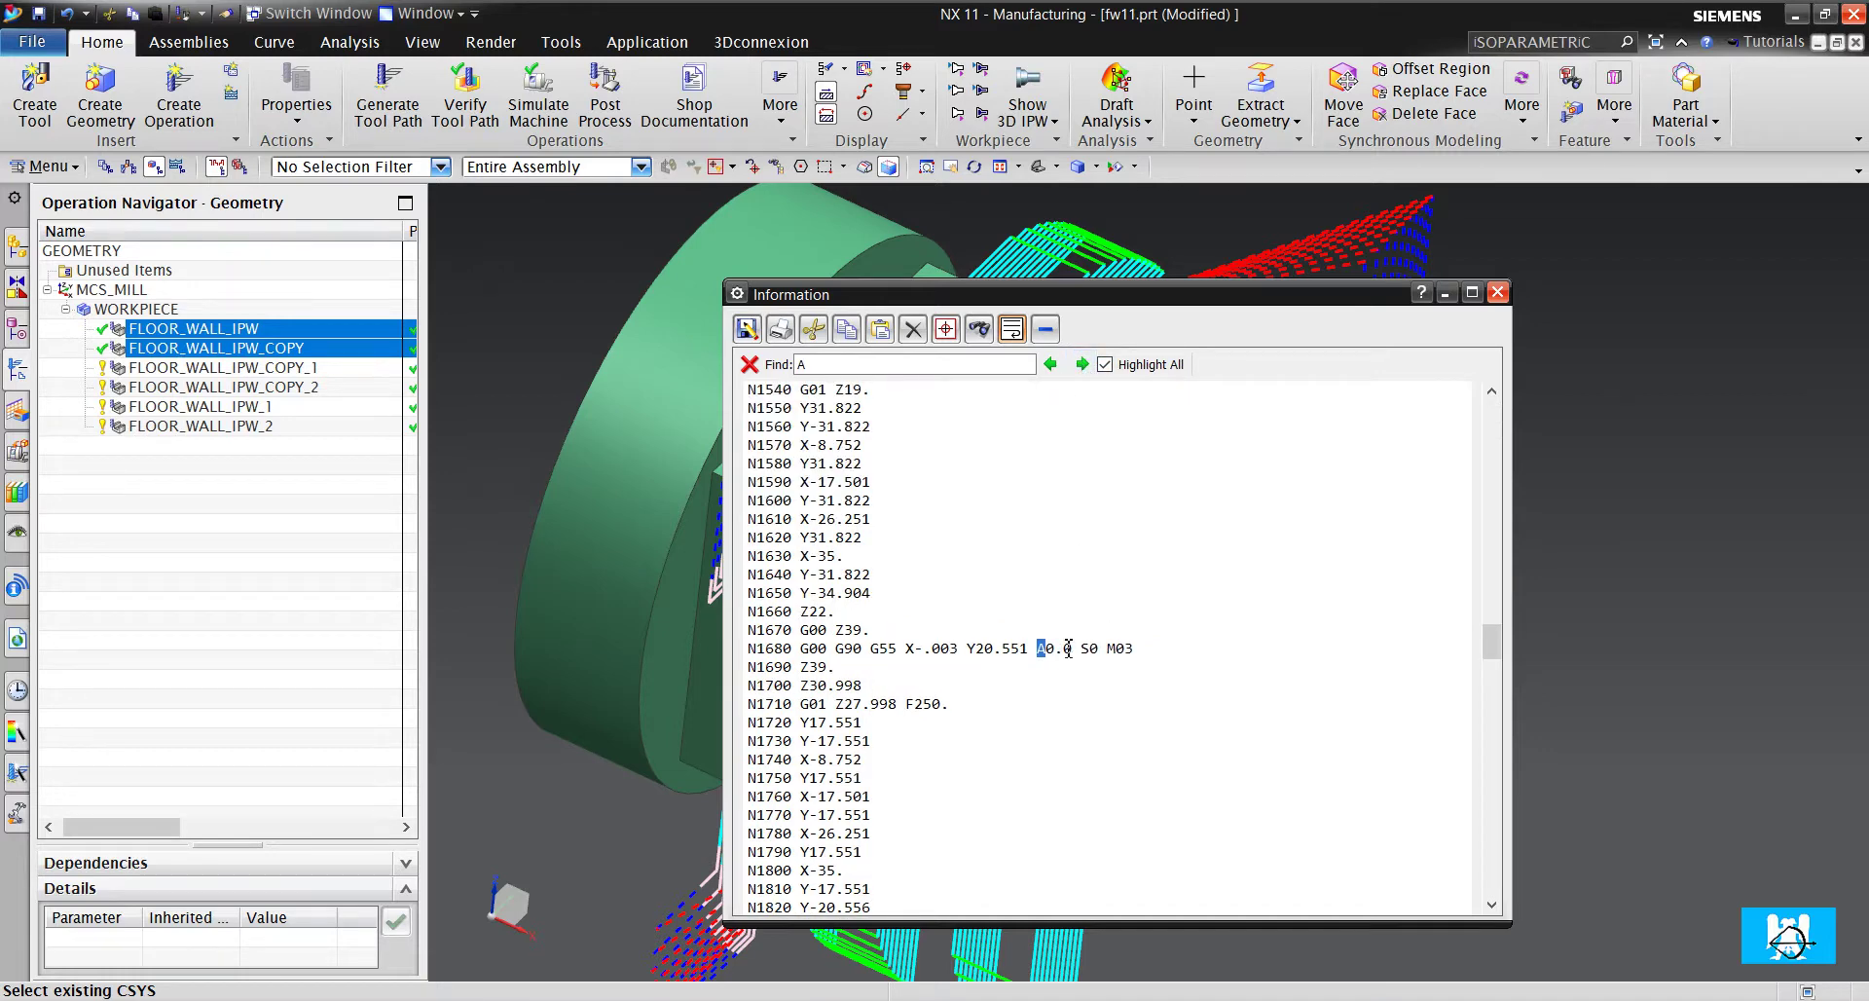
{"action": "left_click", "coordinate": [1497, 292]}
Examine the MCS_MILL coordinate system against the tool paths of FLOOR_WALL_IPW_COPY and FLOOR_WALL_IPW
{"action": "left_click", "coordinate": [224, 501]}
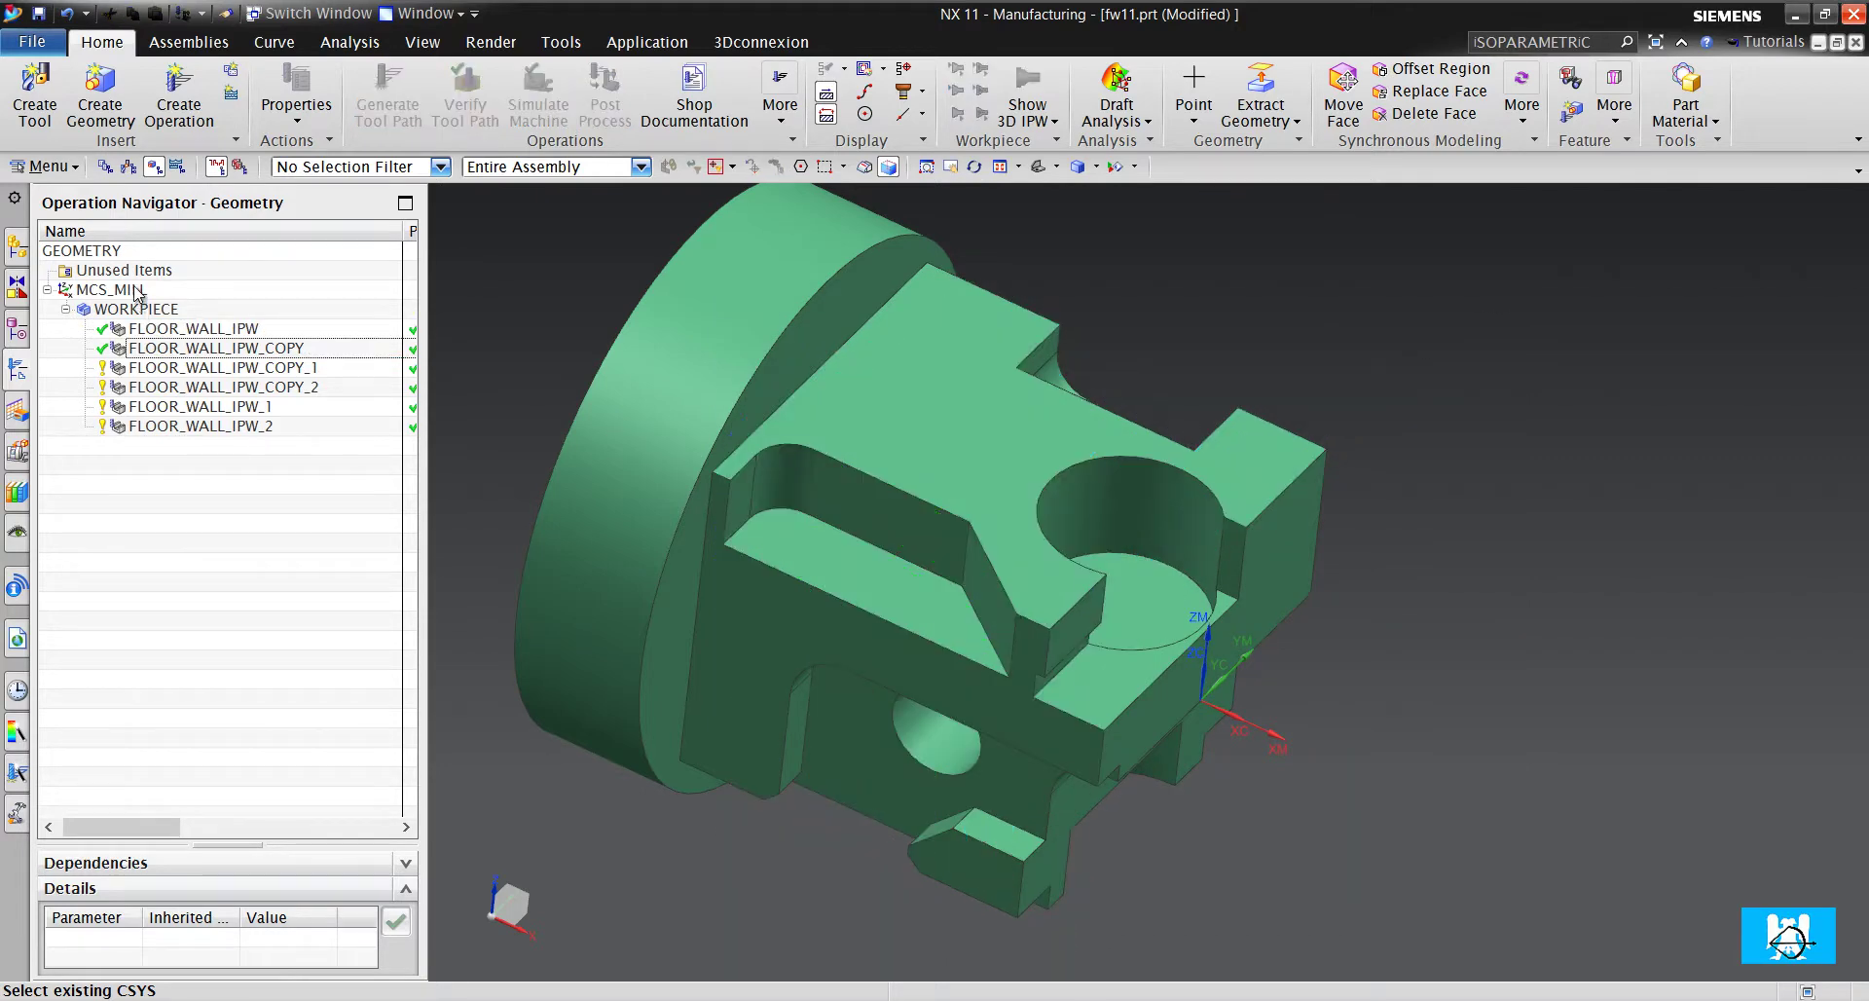
{"action": "left_click", "coordinate": [136, 292]}
{"action": "scroll", "coordinate": [1168, 721], "scroll_direction": "up", "scroll_amount": 3}
{"action": "scroll", "coordinate": [1134, 609], "scroll_direction": "up", "scroll_amount": 2}
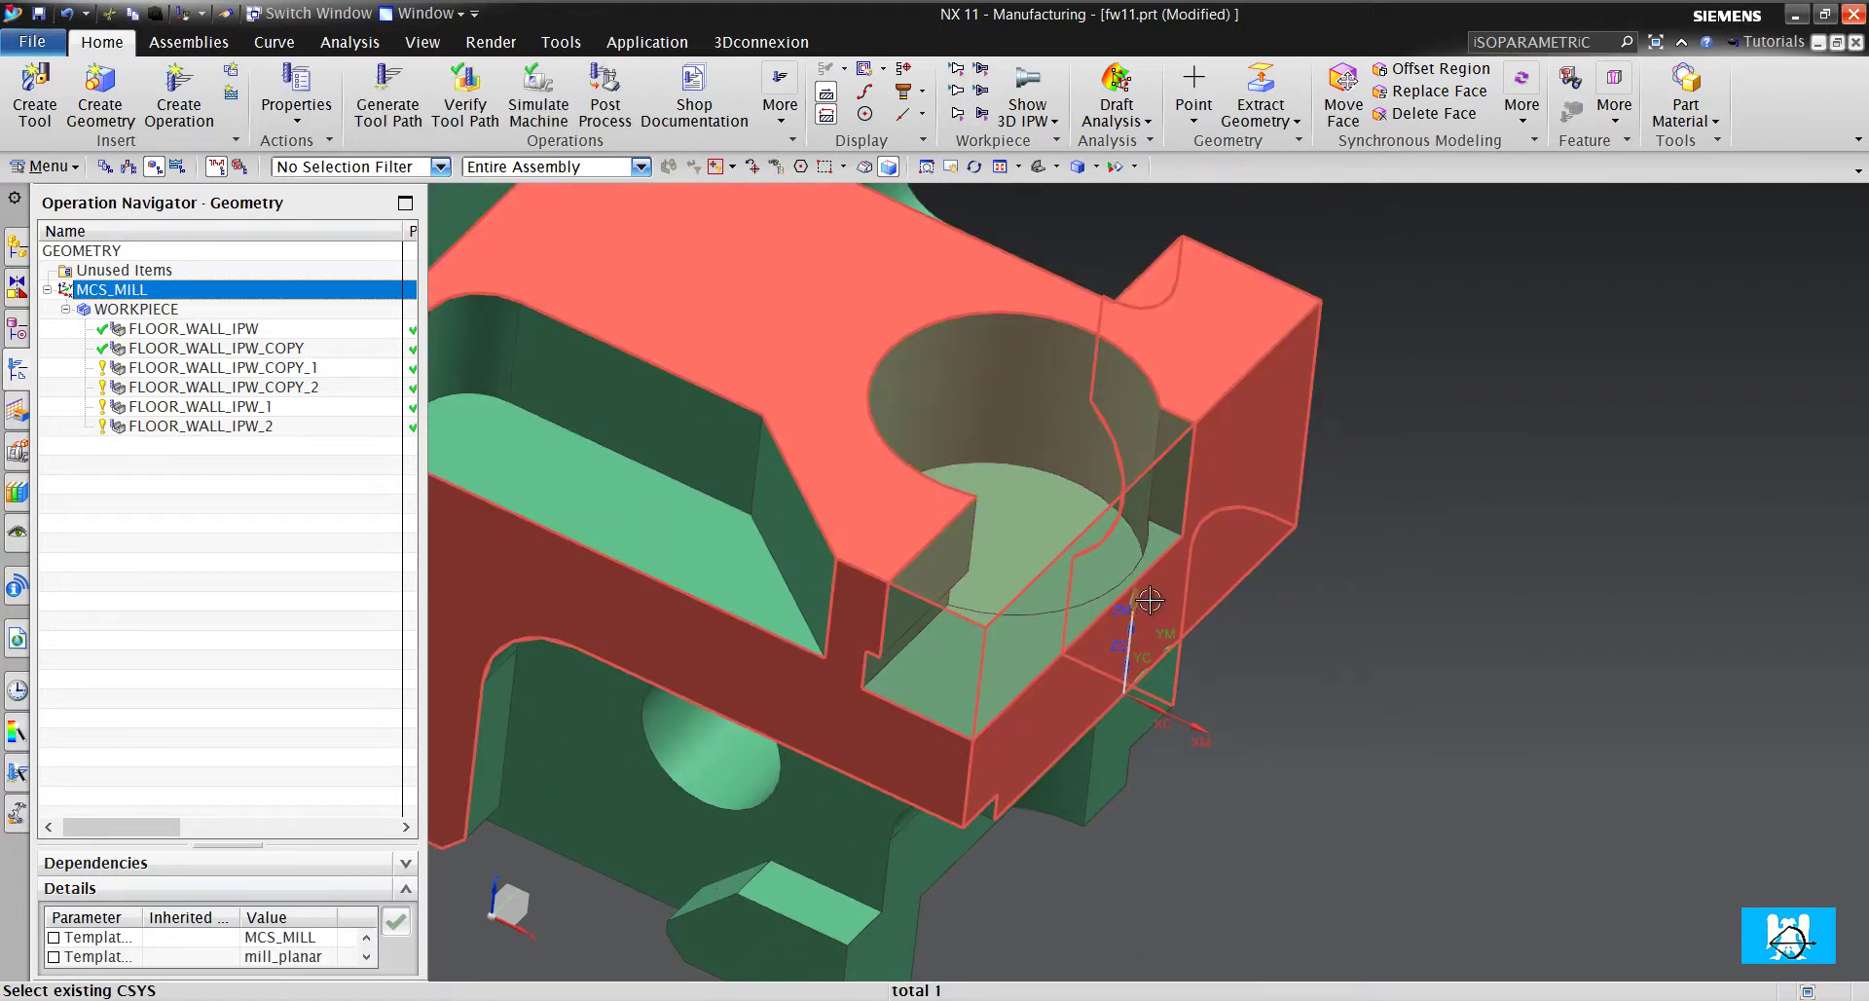
{"action": "left_click", "coordinate": [292, 350]}
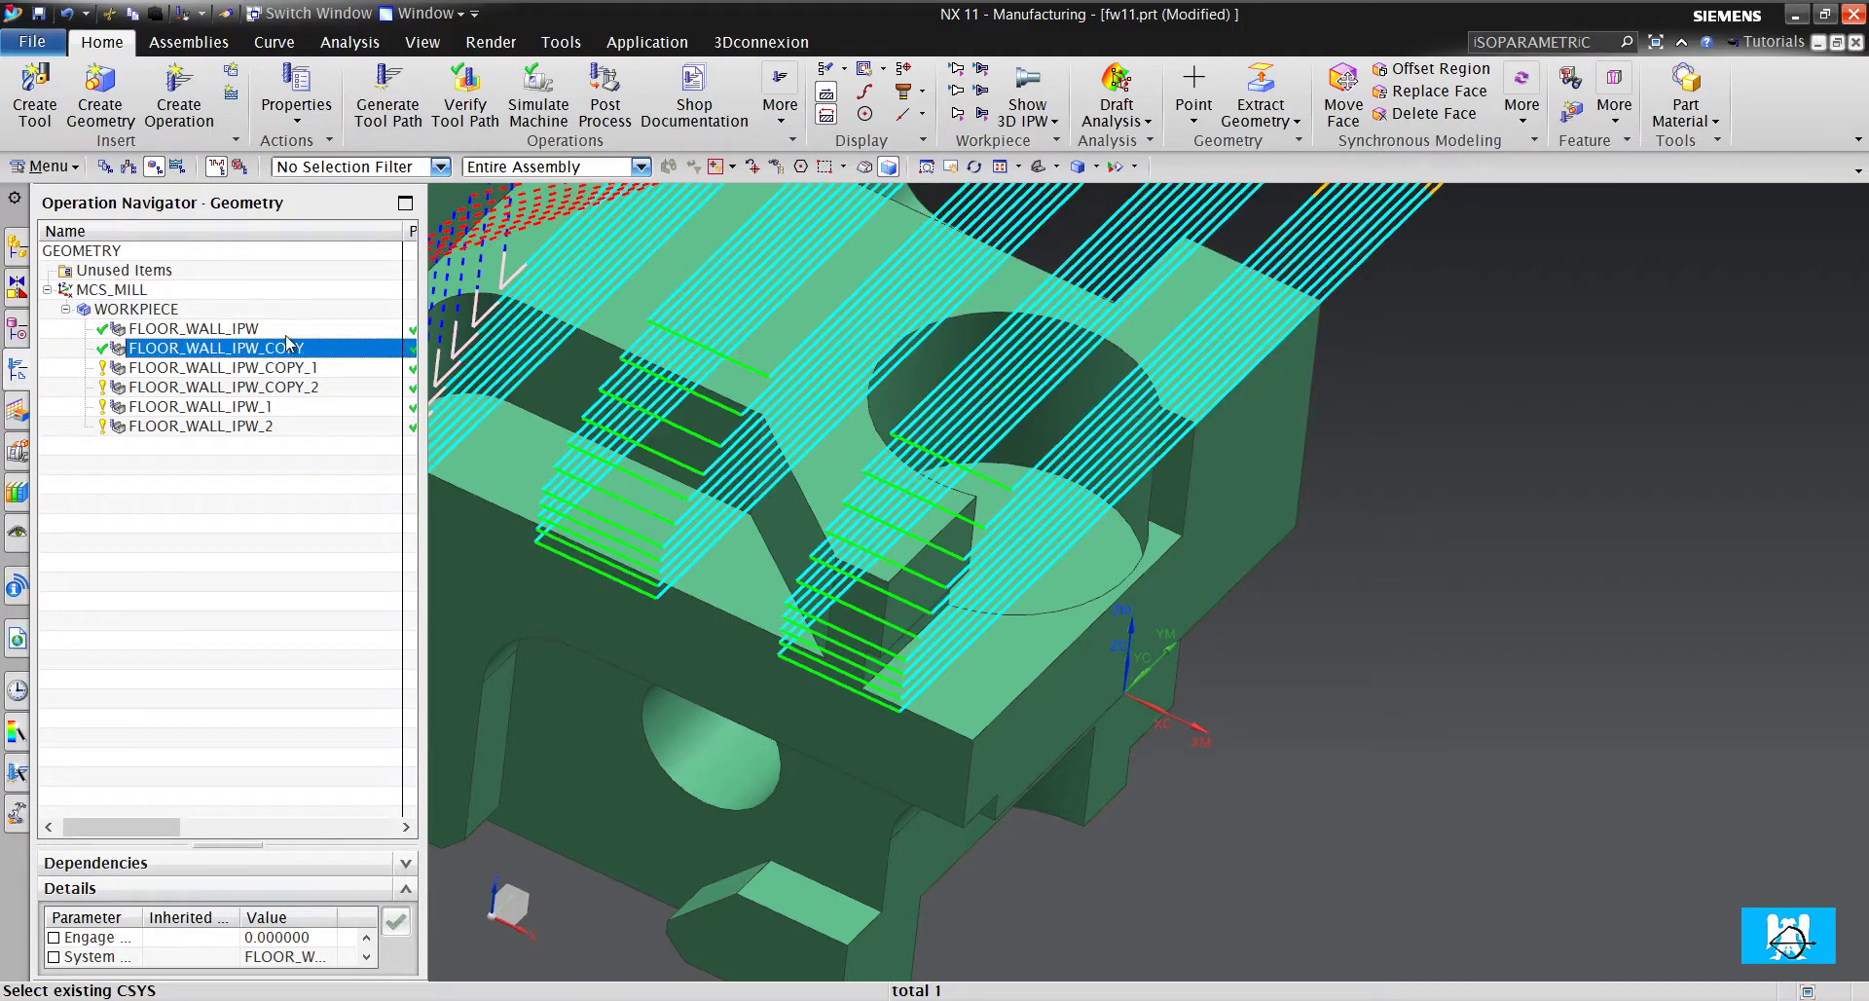
{"action": "left_click", "coordinate": [274, 333]}
{"action": "scroll", "coordinate": [1259, 517], "scroll_direction": "down", "scroll_amount": 3}
{"action": "scroll", "coordinate": [1099, 551], "scroll_direction": "up", "scroll_amount": 2}
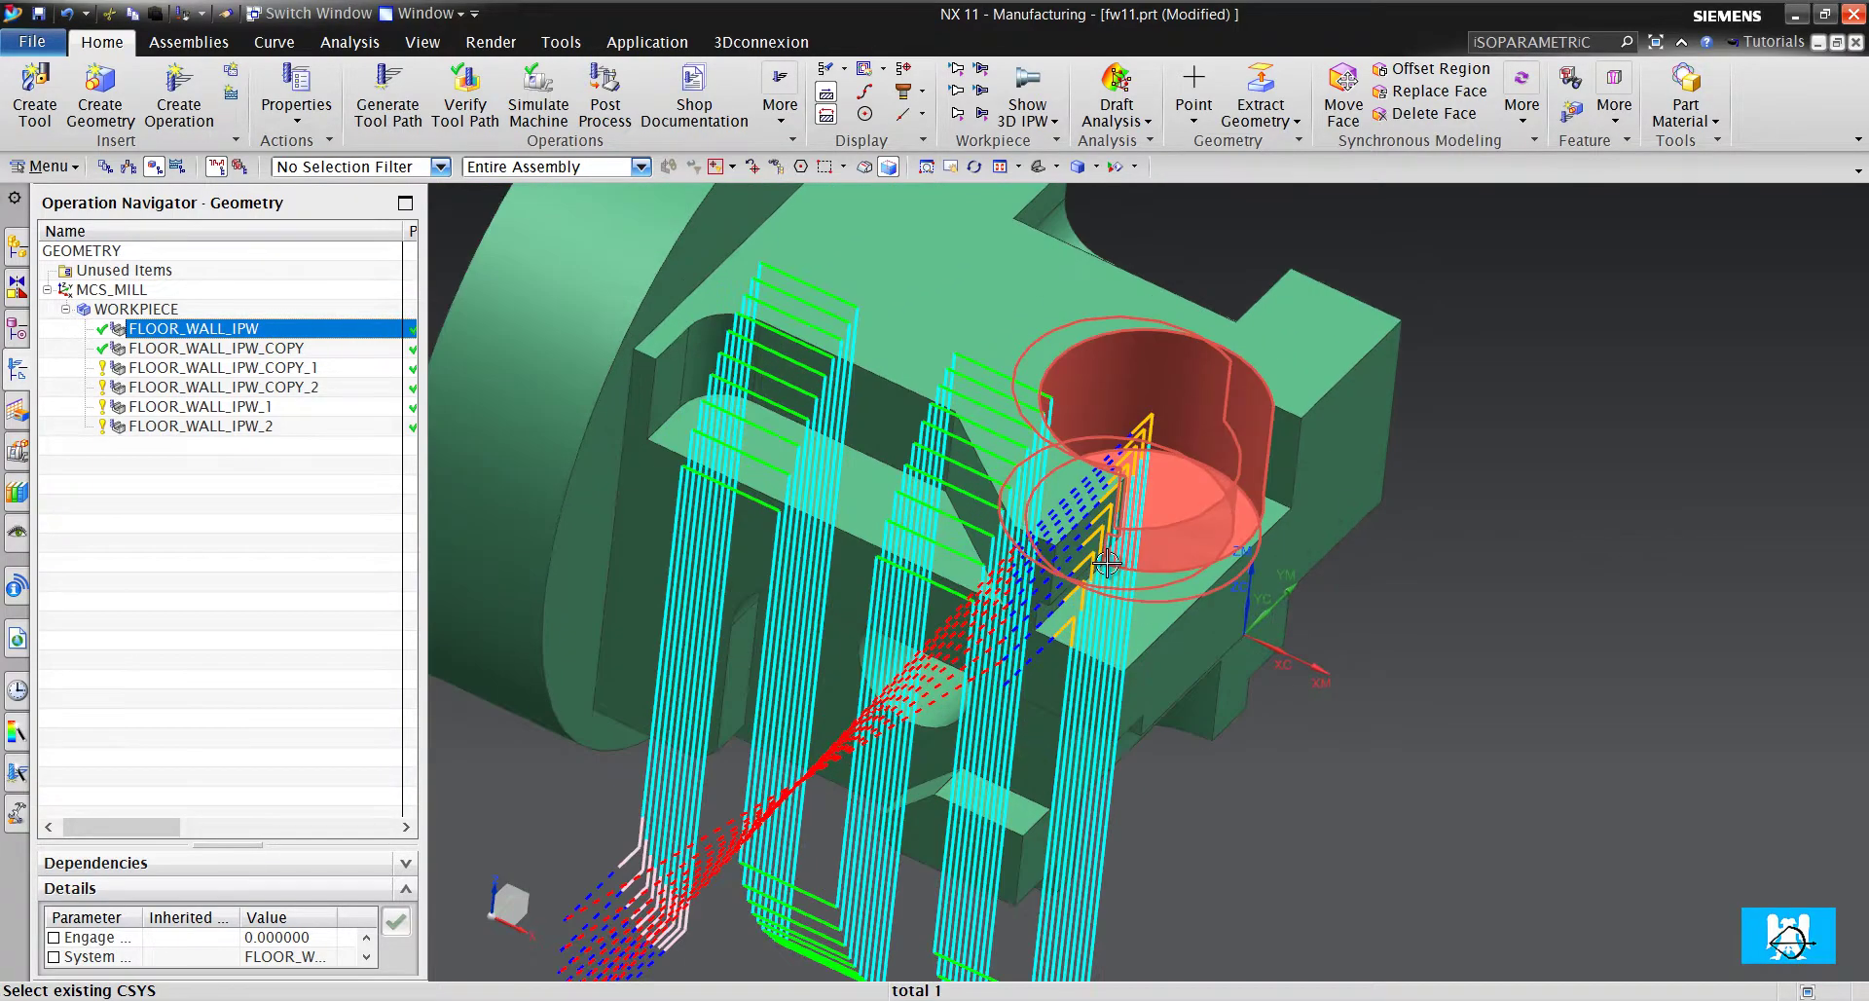
{"action": "mouse_move", "coordinate": [1082, 601]}
{"action": "middle_mouse_down"}
{"action": "mouse_move", "coordinate": [1032, 560]}
{"action": "mouse_move", "coordinate": [1075, 584]}
{"action": "mouse_move", "coordinate": [1059, 589]}
{"action": "middle_mouse_up"}
{"action": "left_click", "coordinate": [259, 524]}
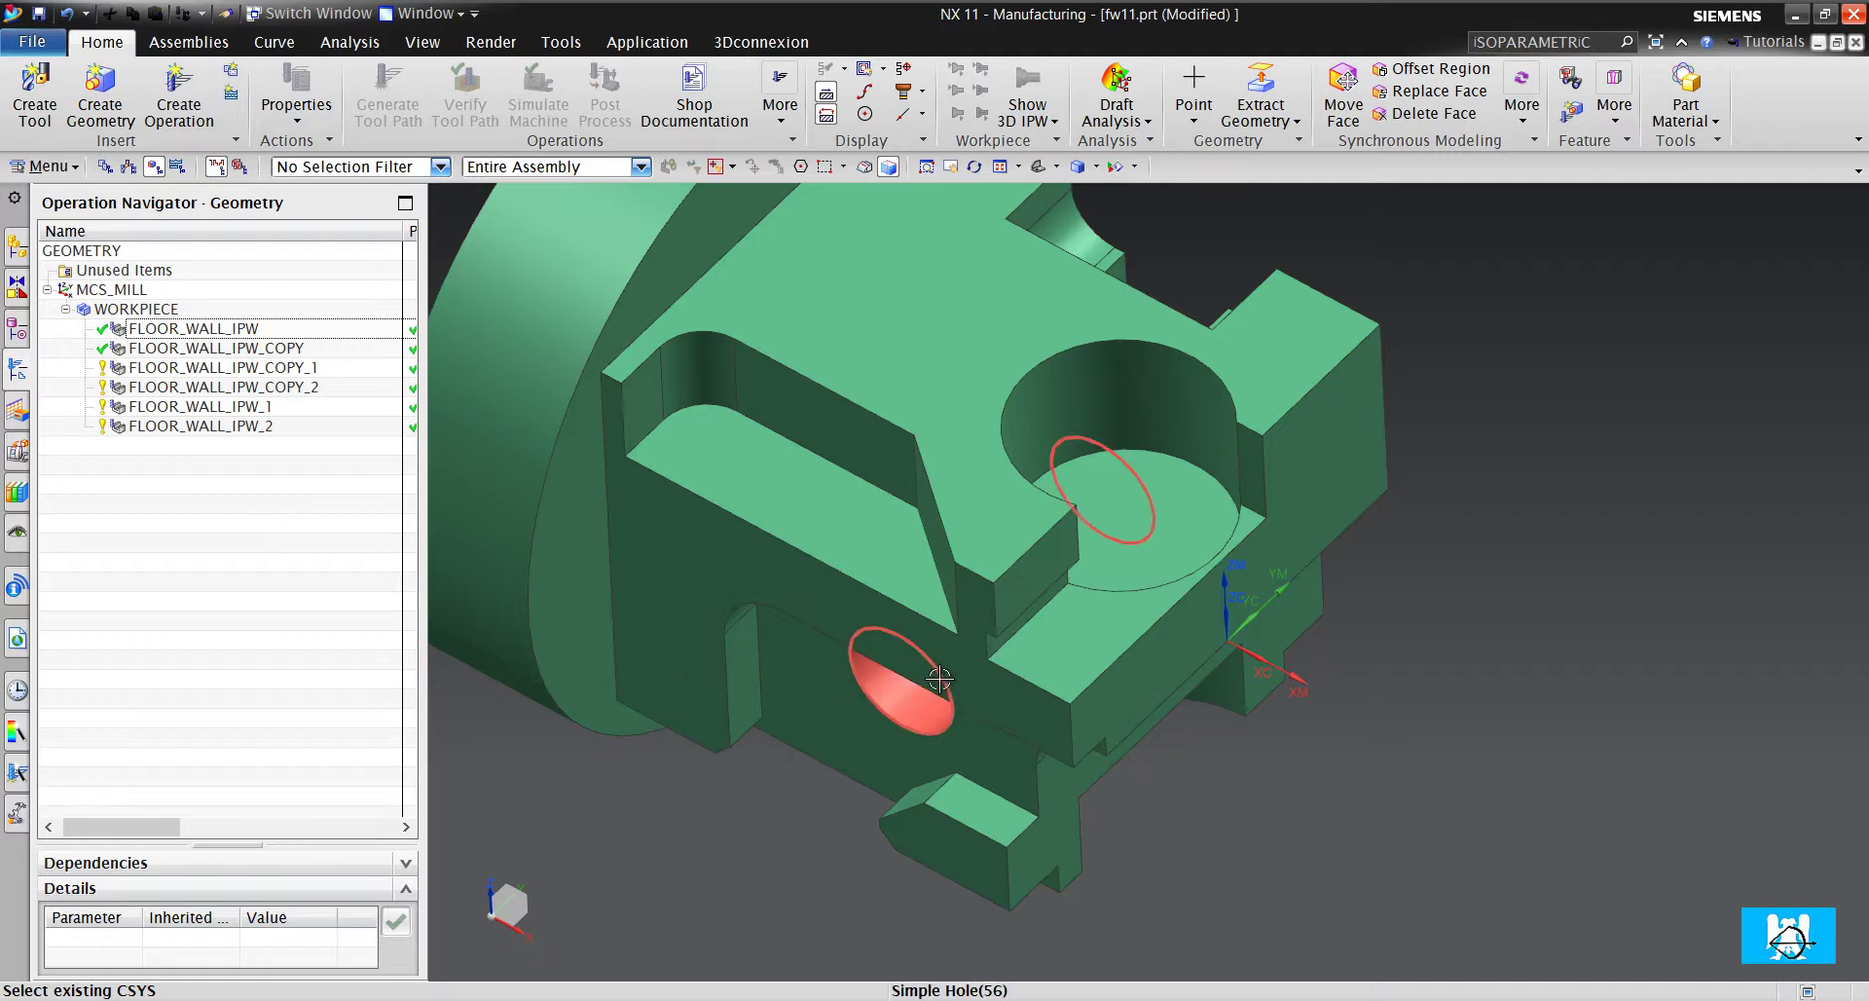
{"action": "scroll", "coordinate": [1338, 443], "scroll_direction": "down", "scroll_amount": 4}
{"action": "scroll", "coordinate": [1352, 477], "scroll_direction": "up", "scroll_amount": 3}
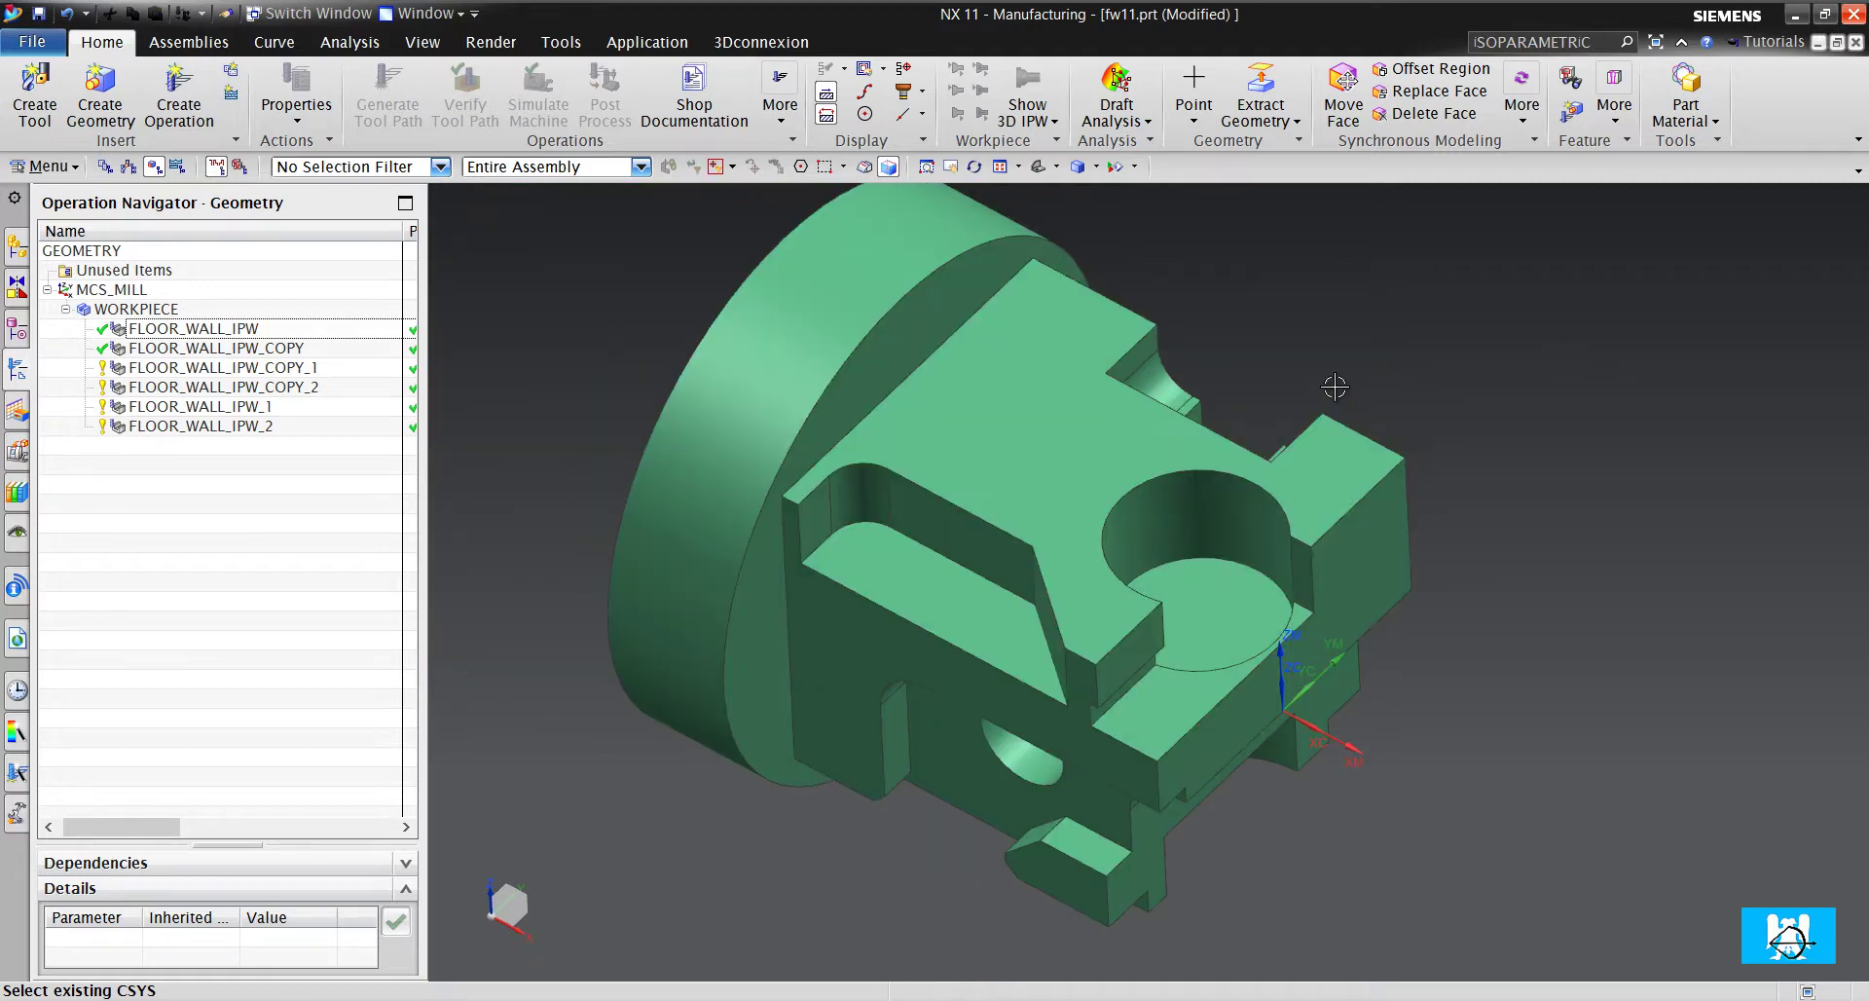
{"action": "scroll", "coordinate": [1329, 399], "scroll_direction": "up", "scroll_amount": 2}
{"action": "scroll", "coordinate": [1293, 403], "scroll_direction": "down", "scroll_amount": 3}
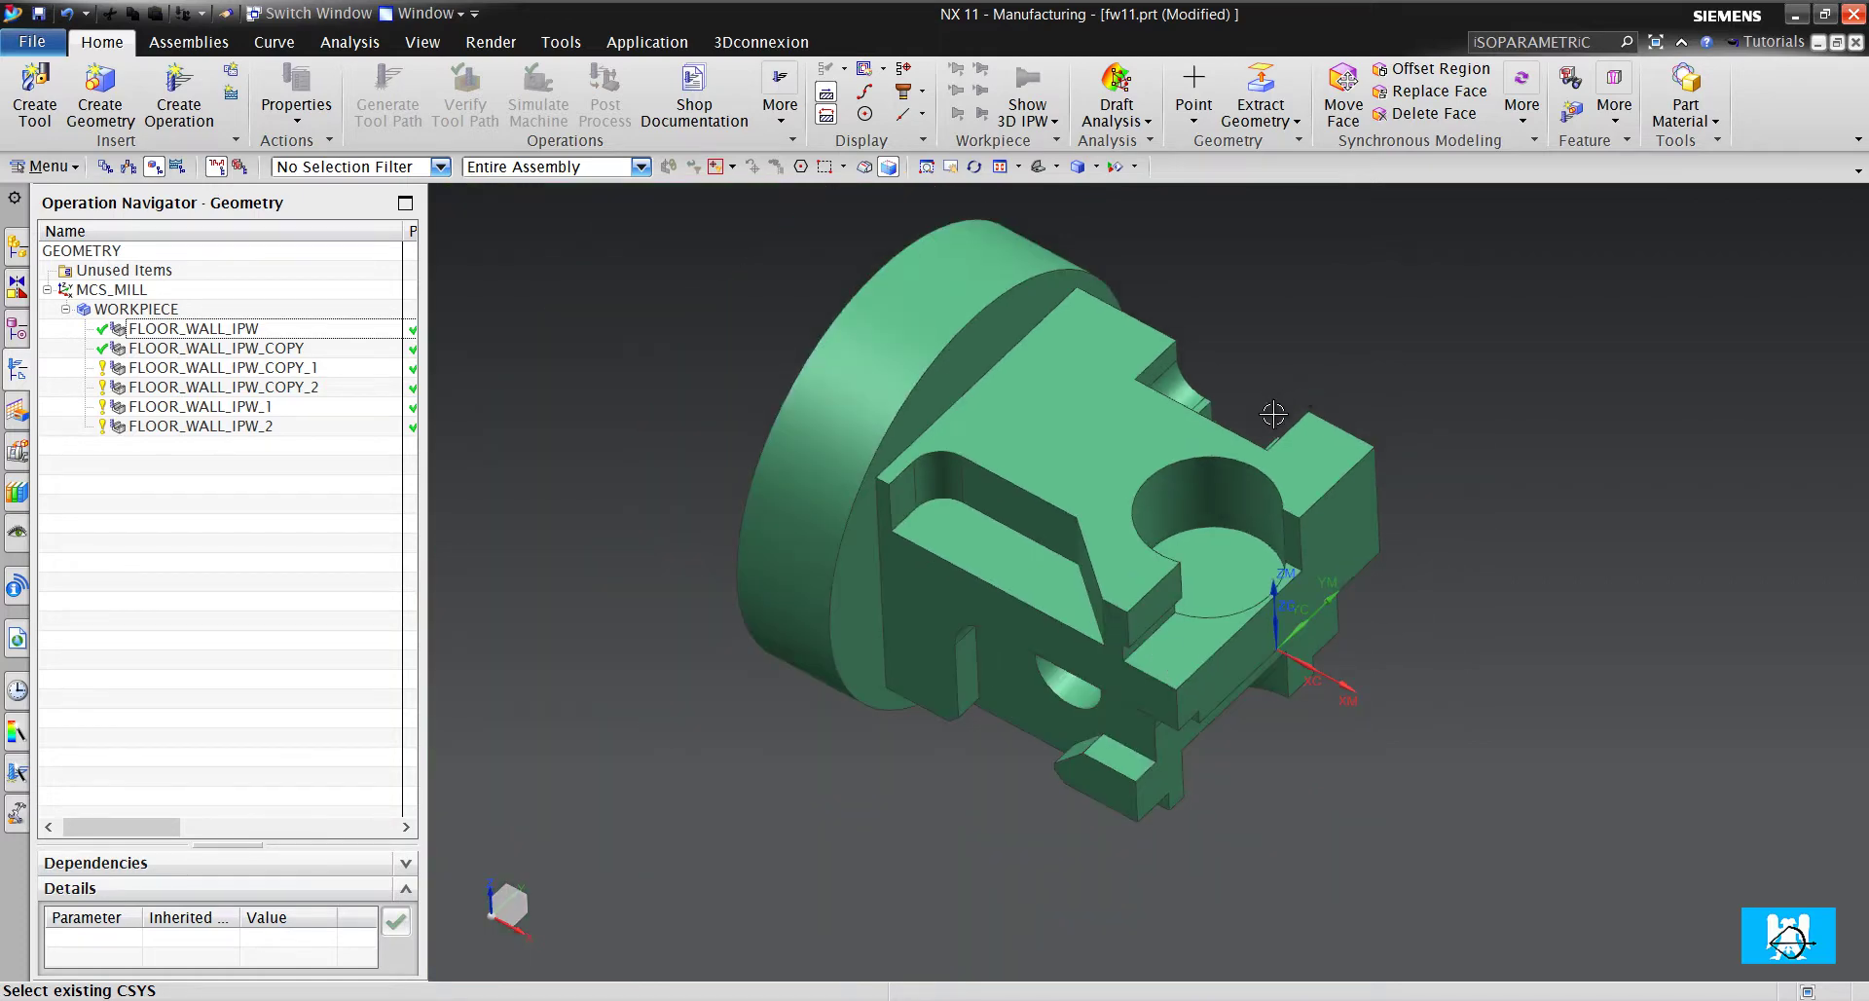
{"action": "mouse_move", "coordinate": [1275, 413]}
{"action": "middle_mouse_down"}
{"action": "mouse_move", "coordinate": [1256, 423]}
{"action": "mouse_move", "coordinate": [1281, 442]}
{"action": "mouse_move", "coordinate": [1312, 409]}
{"action": "middle_mouse_up"}
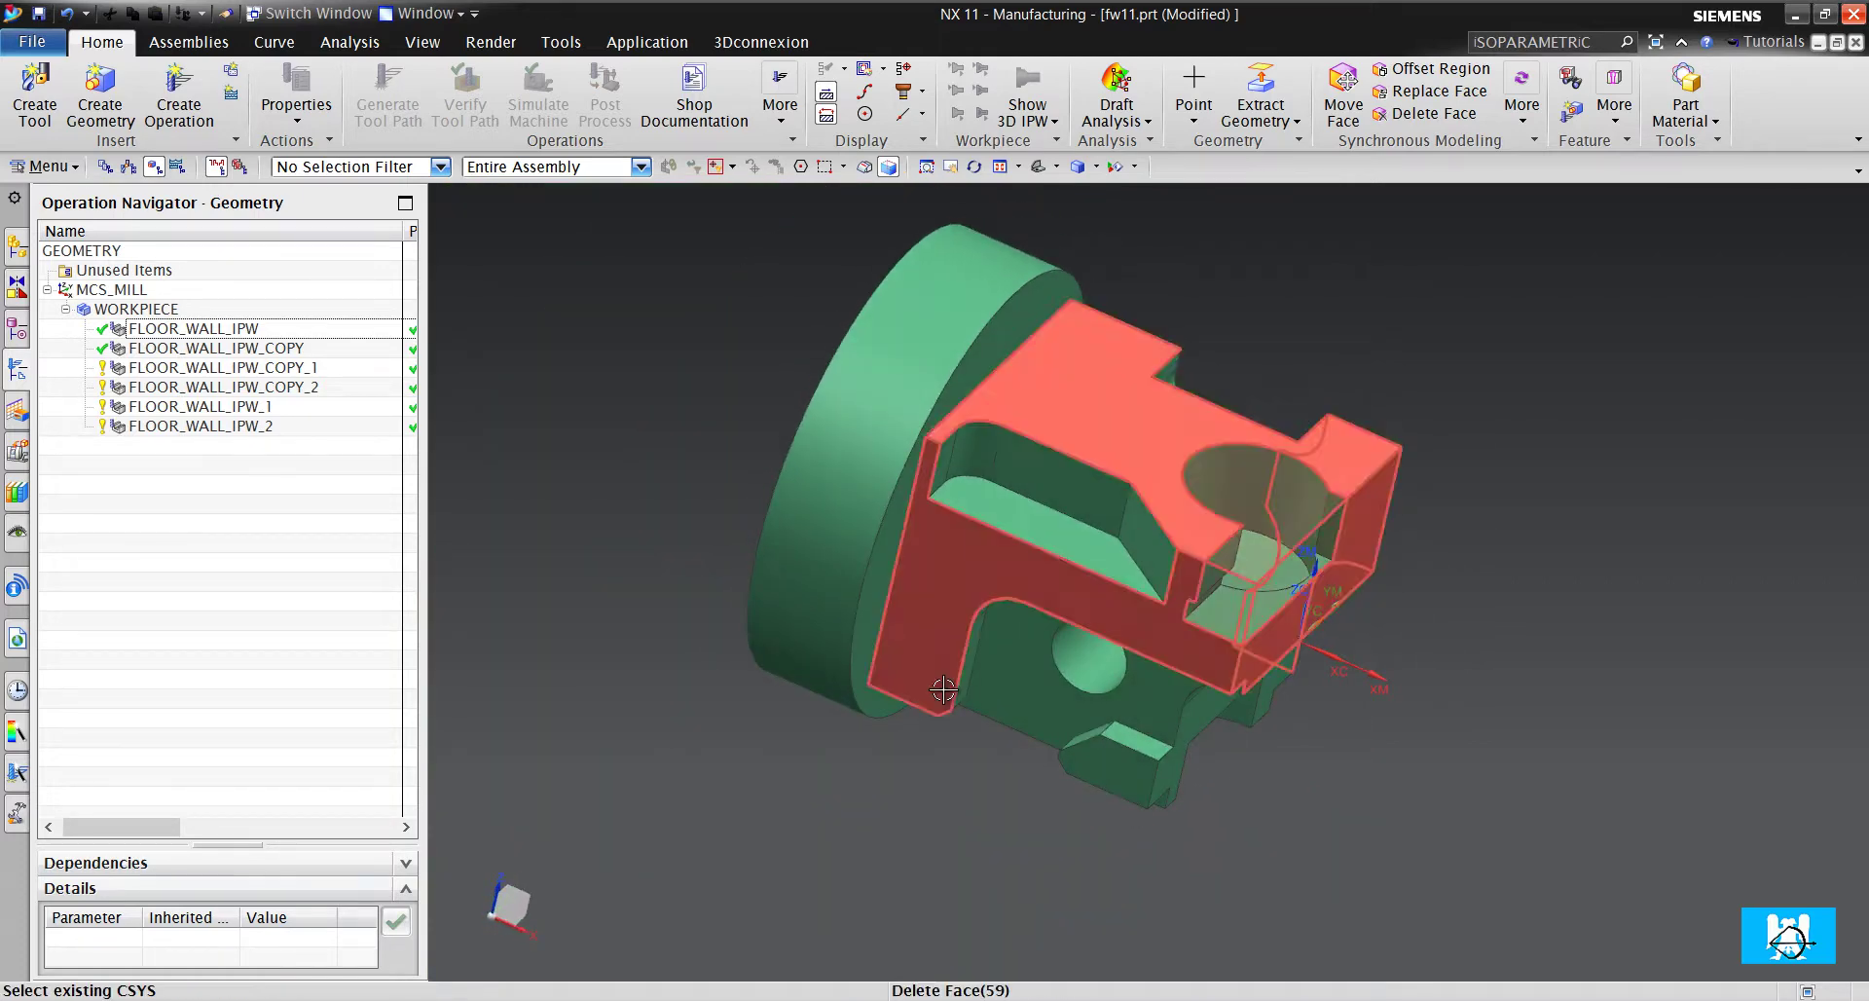
{"action": "scroll", "coordinate": [1217, 483], "scroll_direction": "up", "scroll_amount": 2}
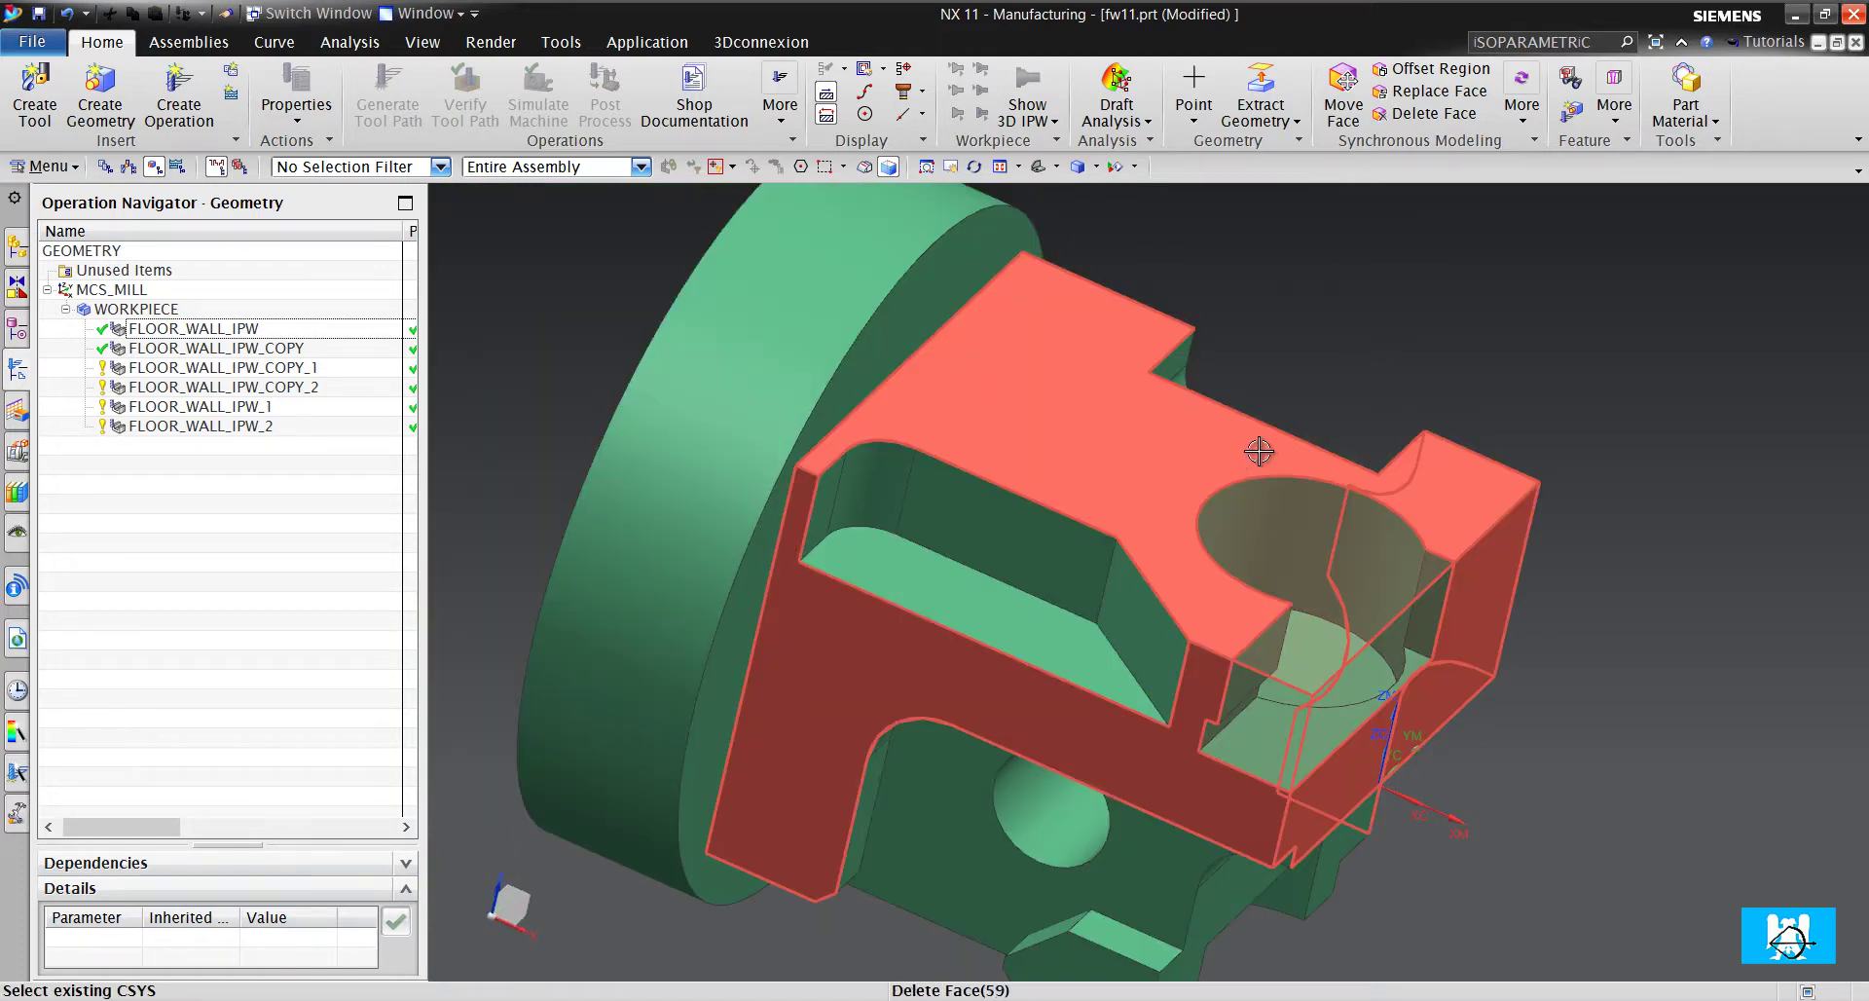
{"action": "middle_click_drag", "start_coordinate": [1256, 458], "coordinate": [1186, 638]}
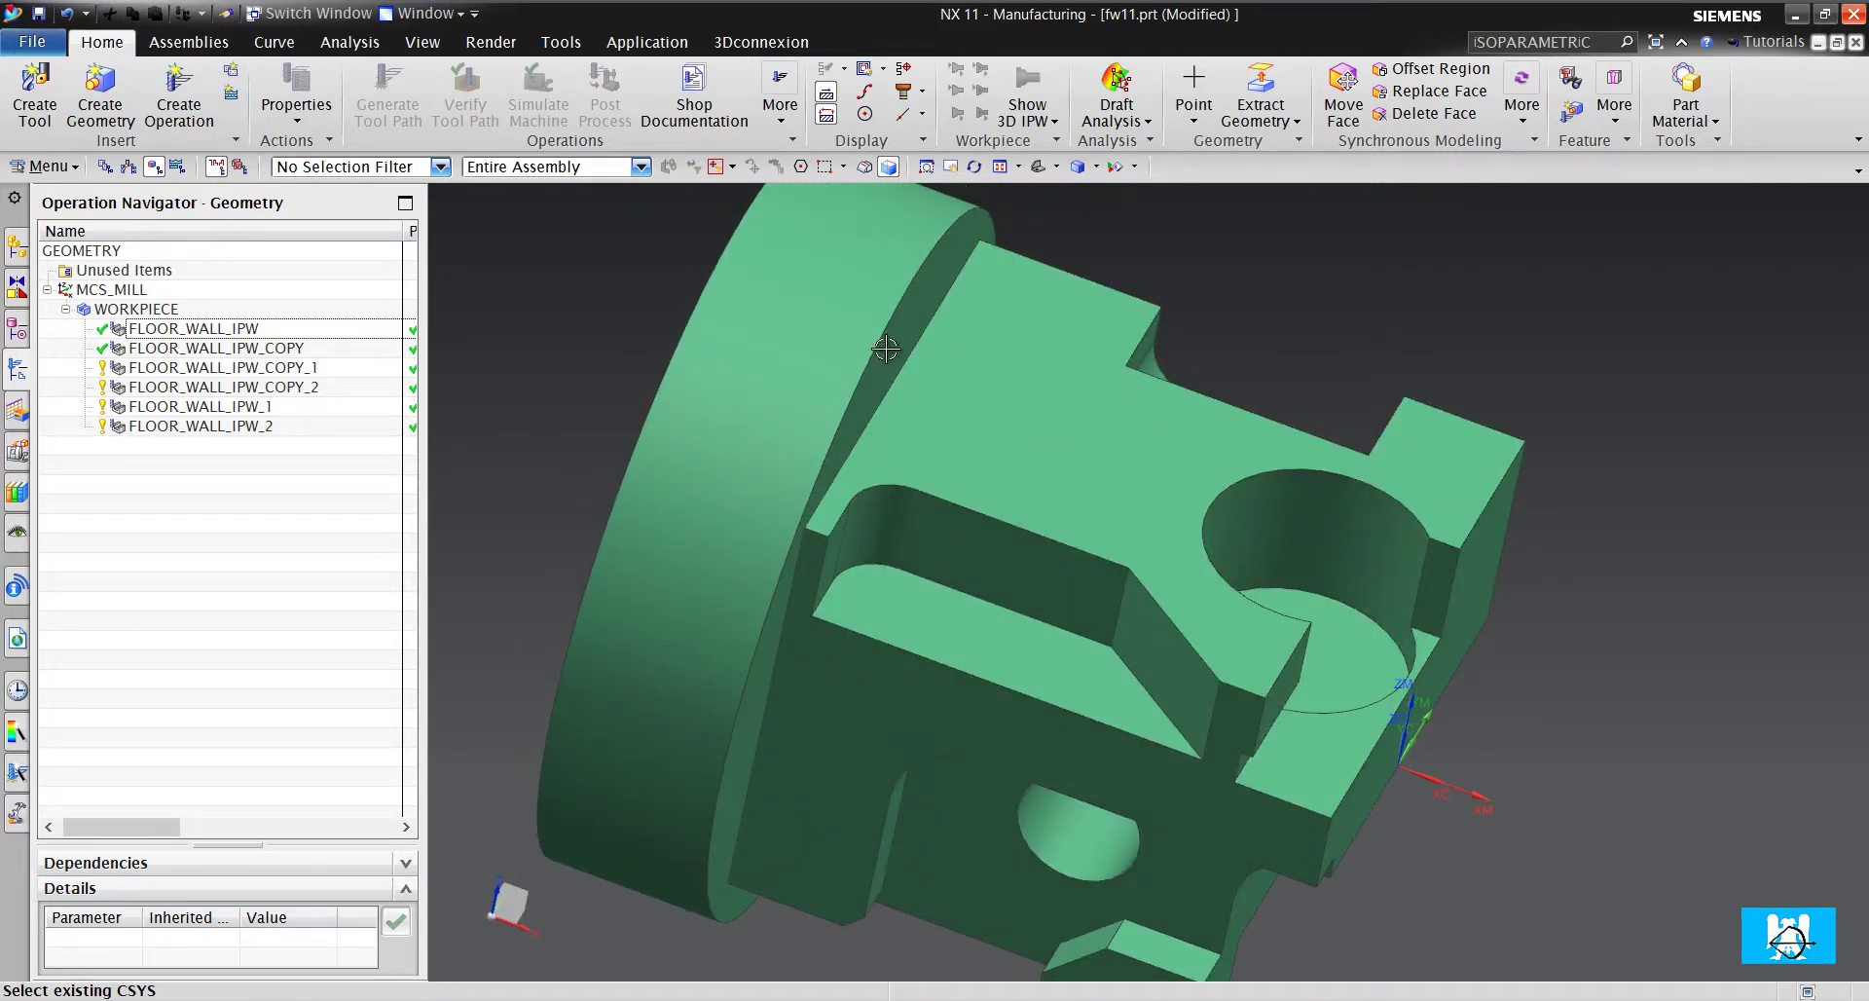
{"action": "scroll", "coordinate": [1226, 681], "scroll_direction": "up", "scroll_amount": 2}
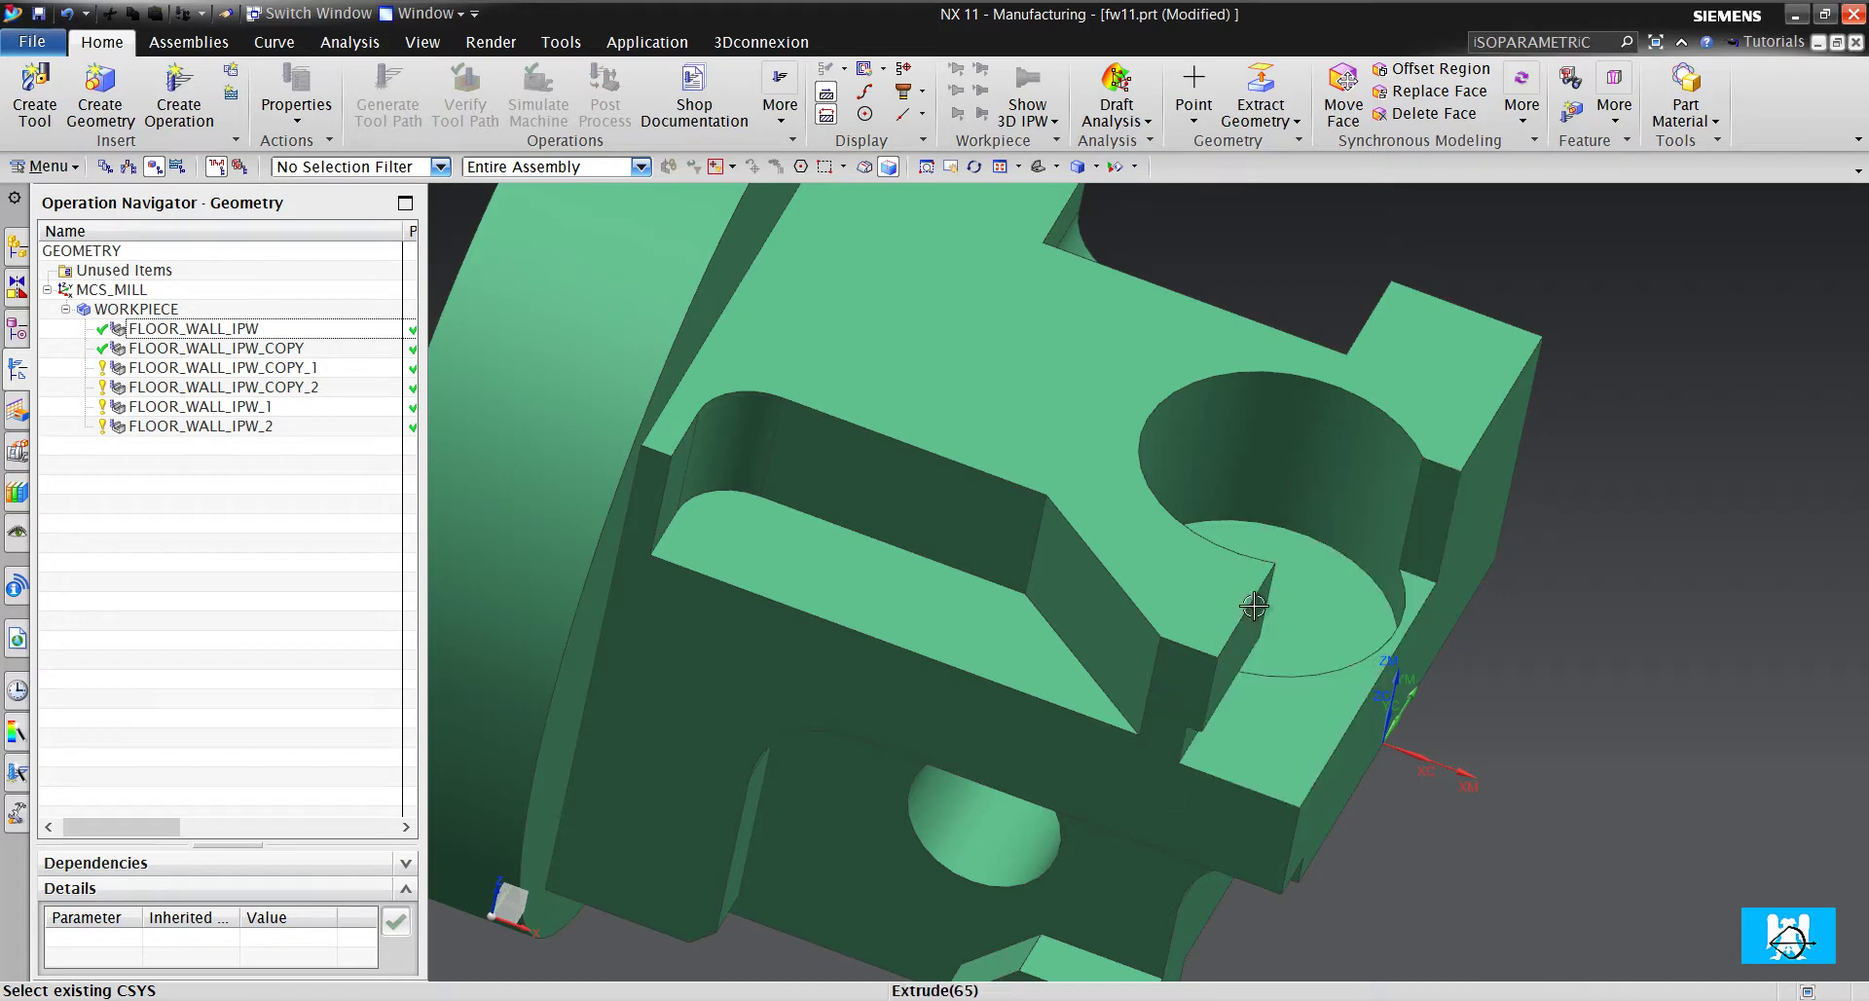
{"action": "scroll", "coordinate": [1286, 624], "scroll_direction": "down", "scroll_amount": 2}
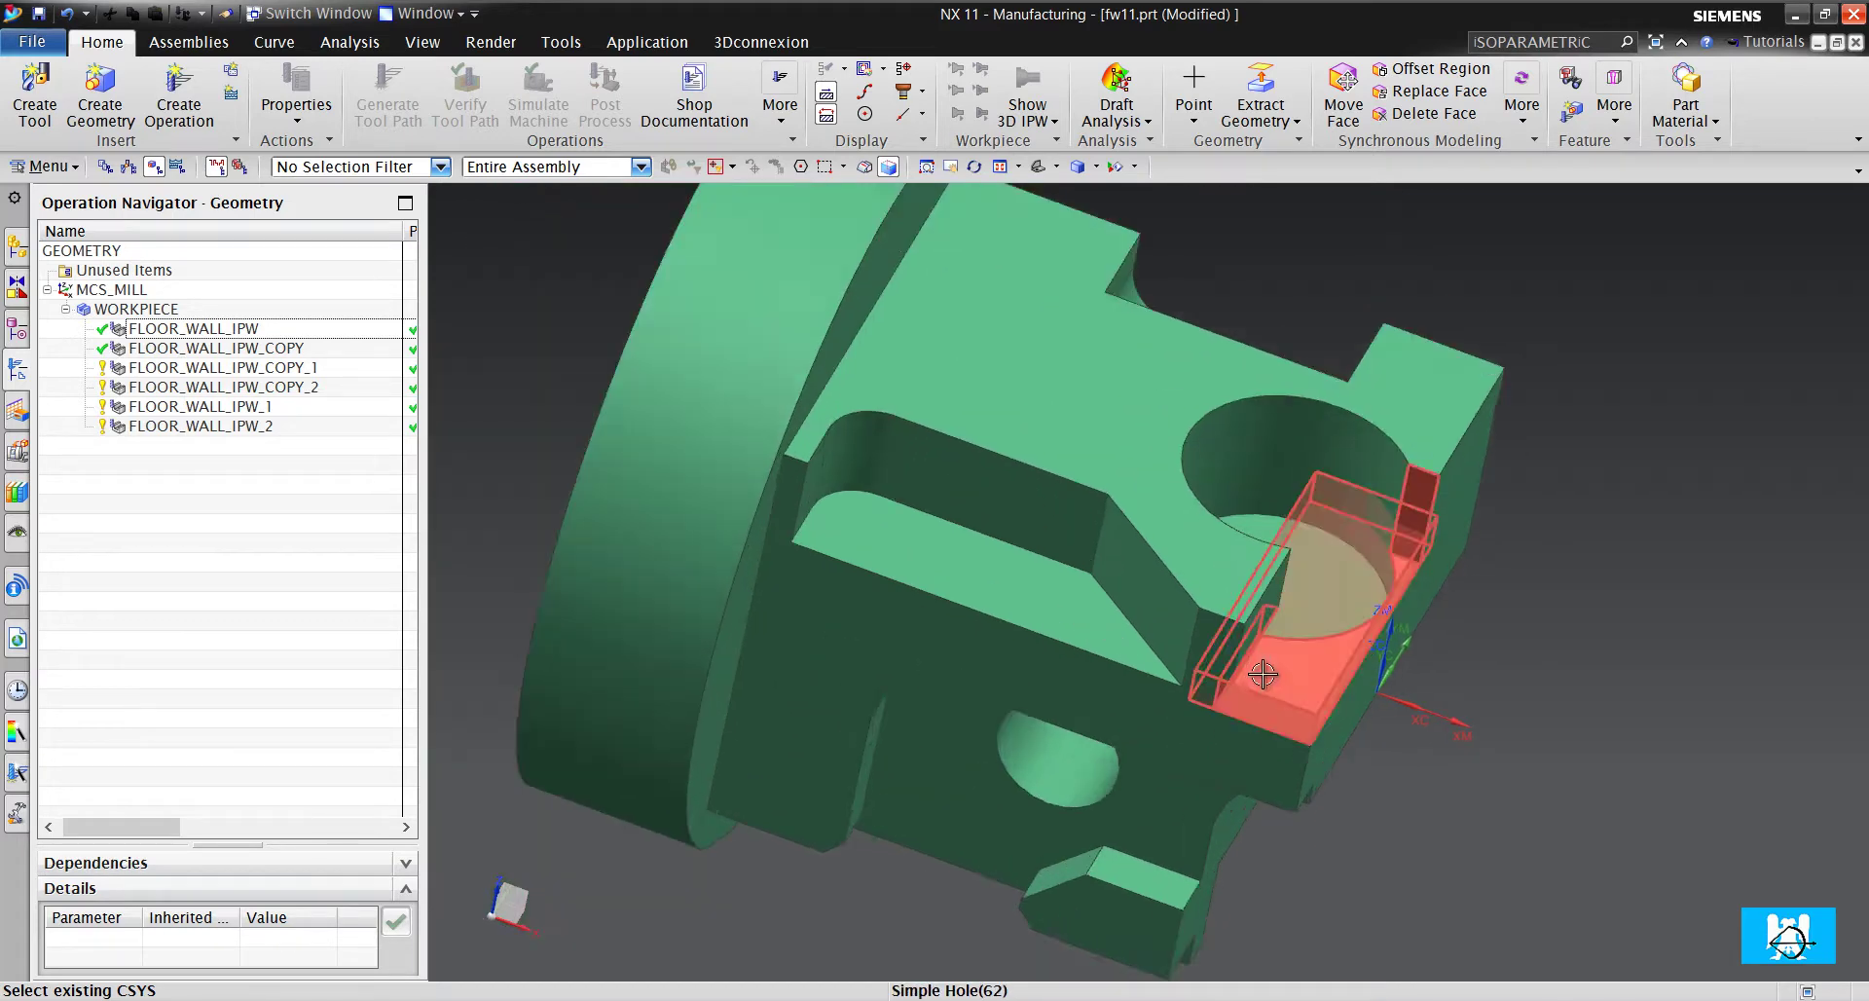